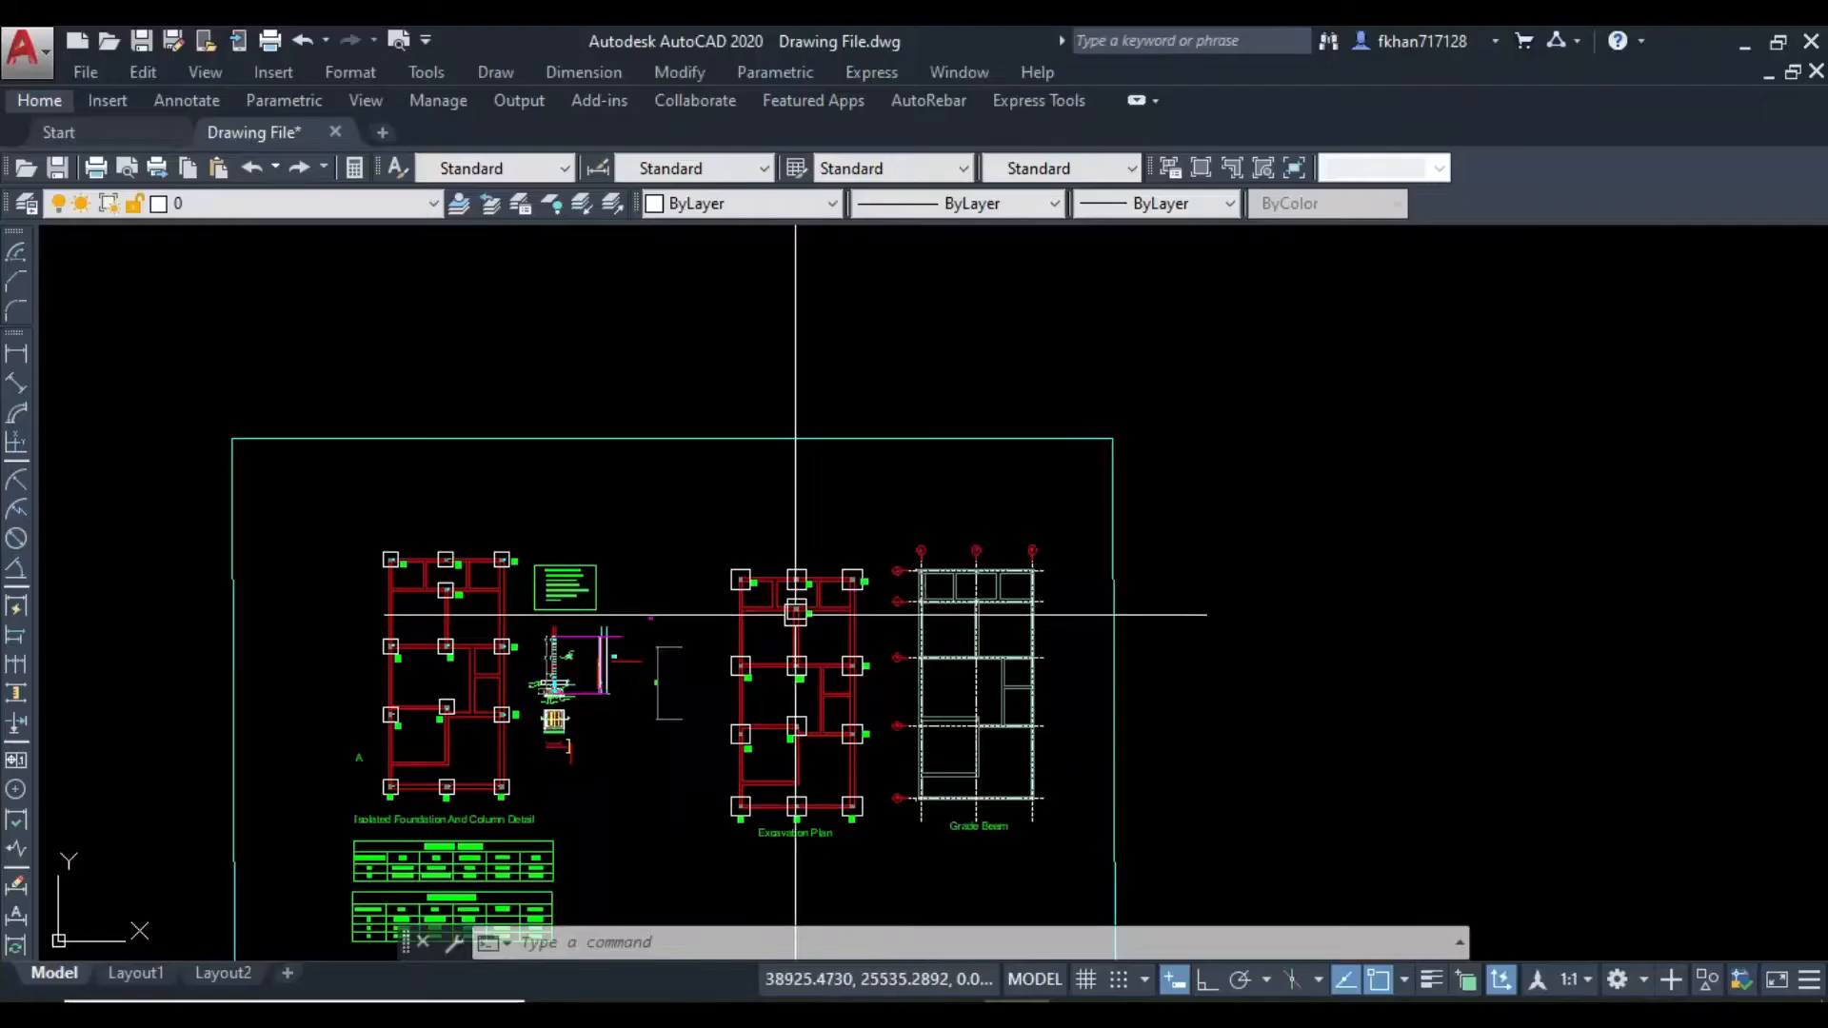
Step: Examine the Grade Beam plan from the column at grid A-1 down to grid line 5
scroll(906, 653, "up", 5)
mouse_move(905, 653)
middle_mouse_down()
mouse_move(842, 600)
mouse_move(722, 736)
middle_mouse_up()
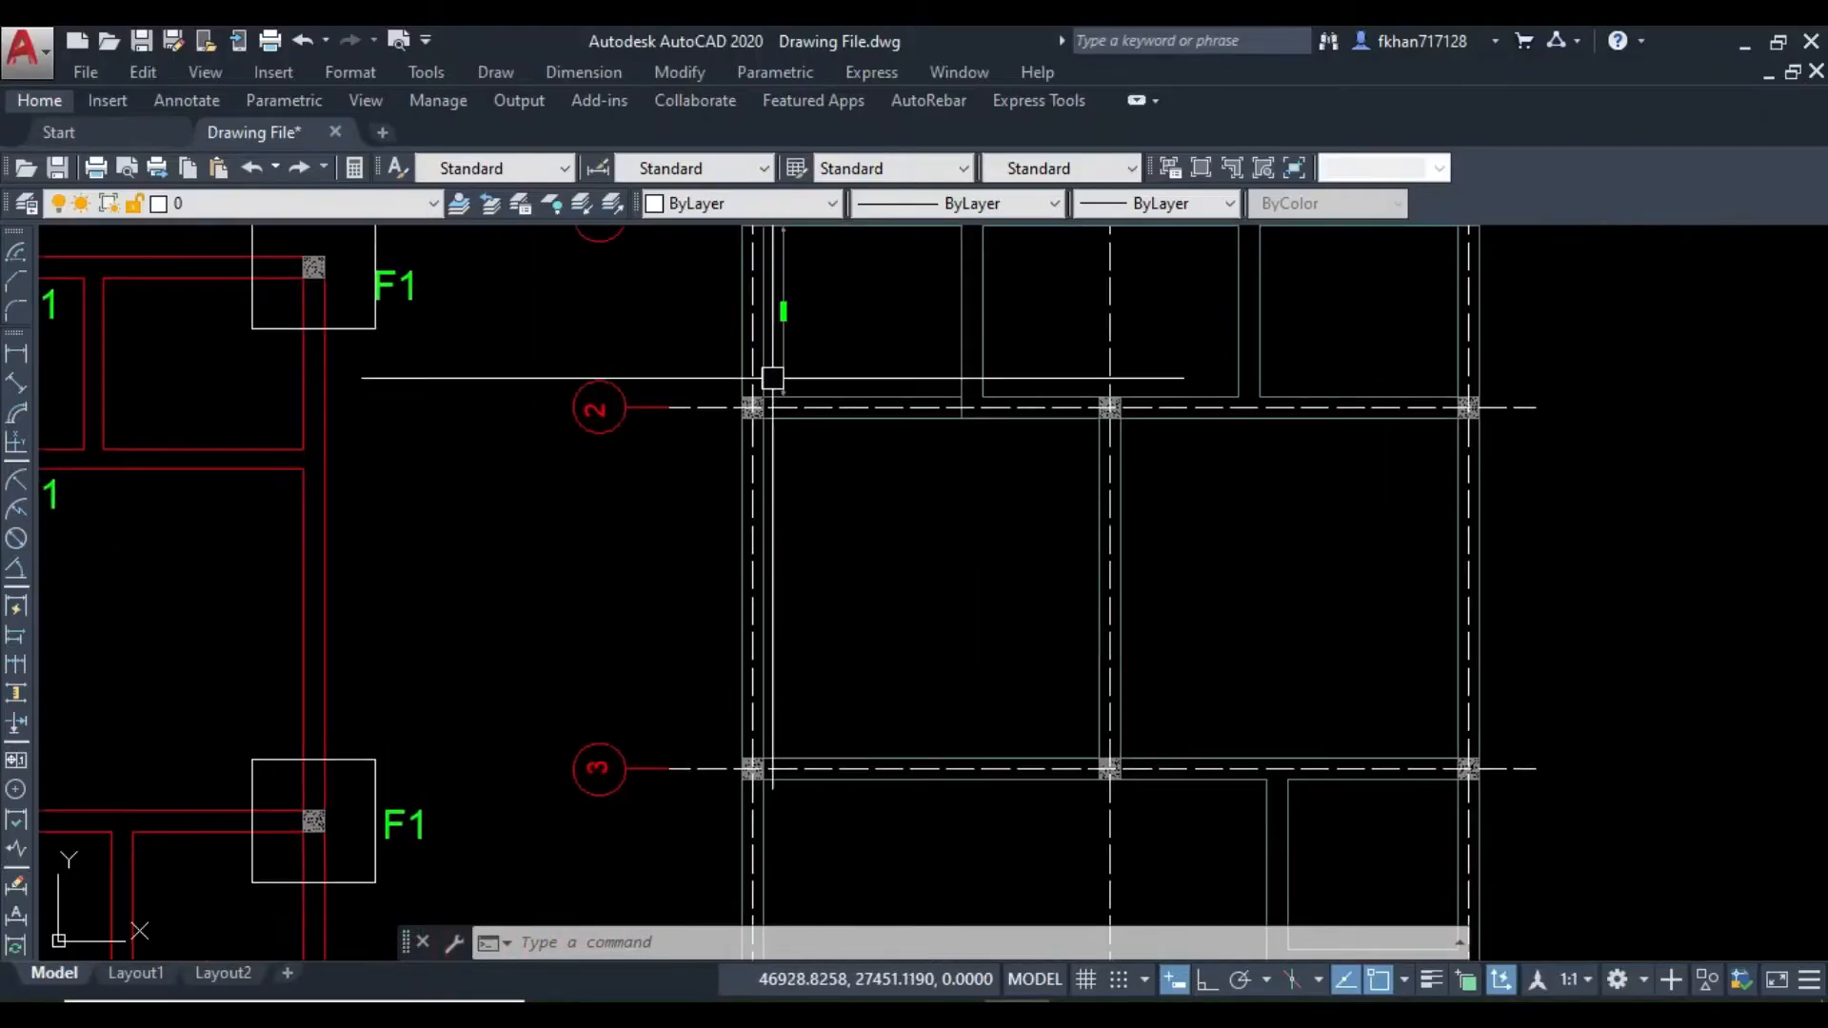
middle_click_drag(773, 357, 679, 688)
scroll(667, 555, "up", 4)
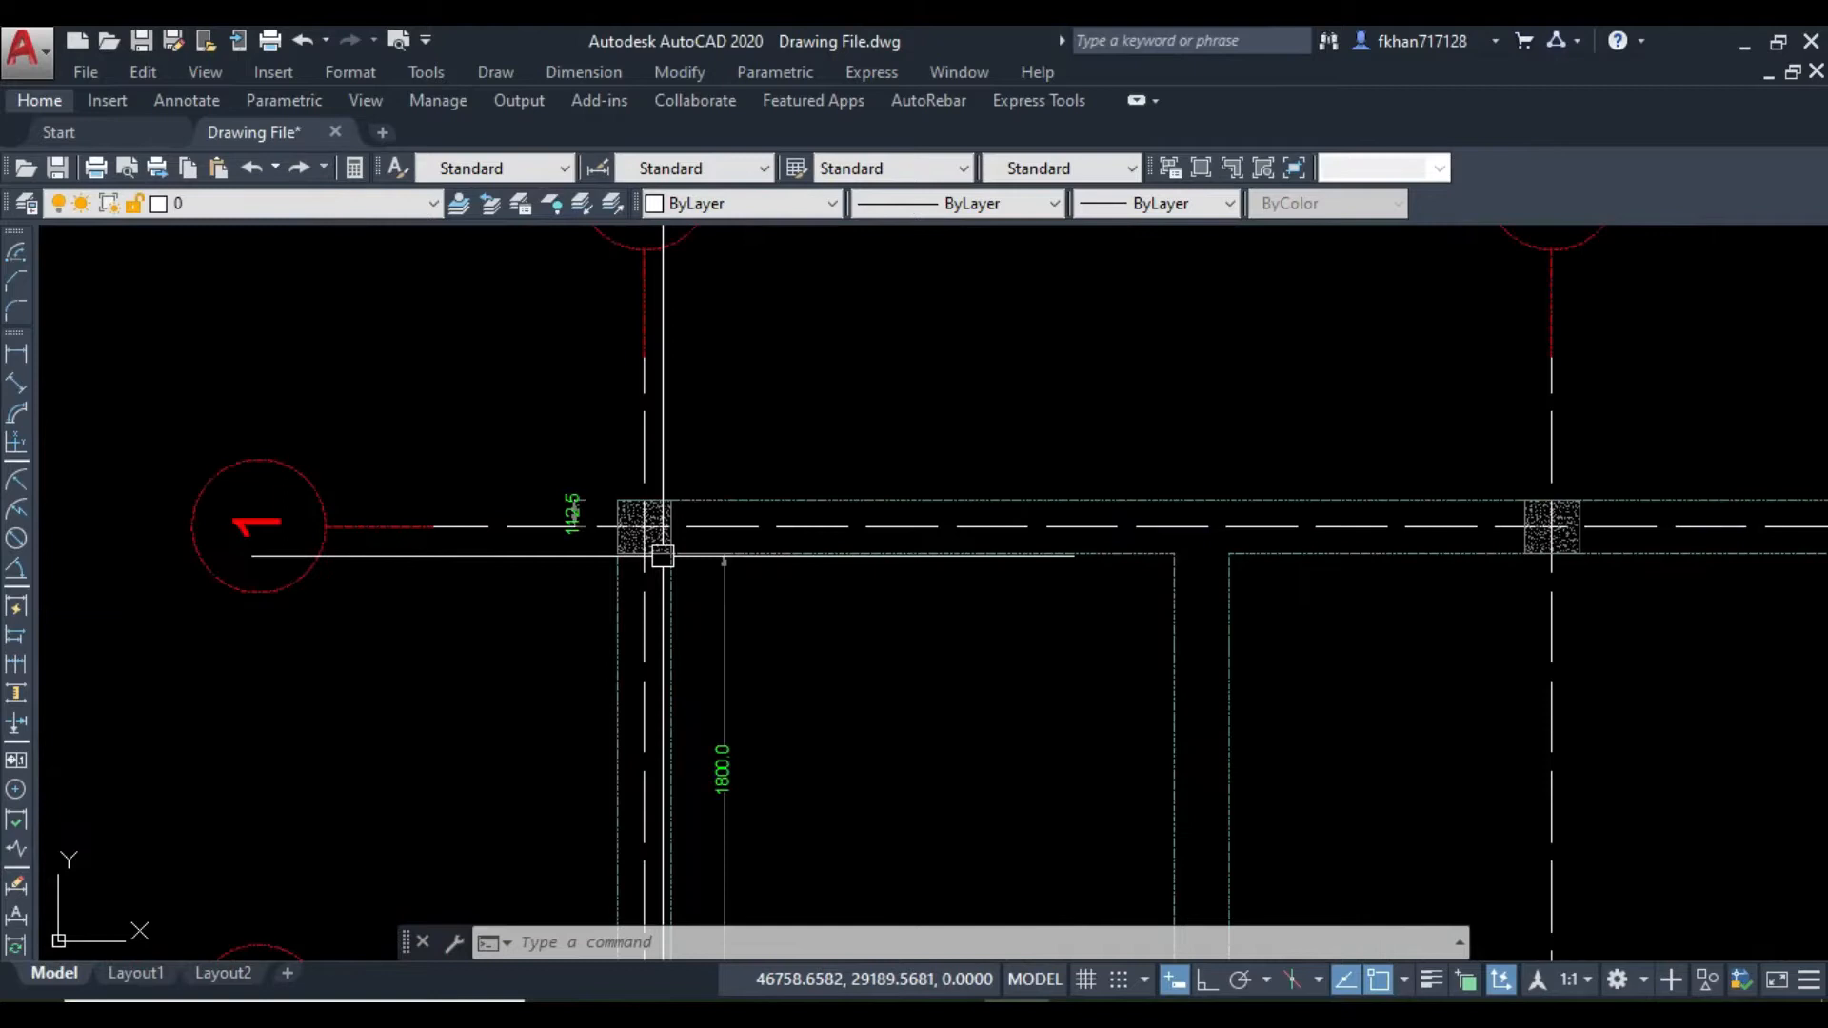
scroll(640, 518, "up", 2)
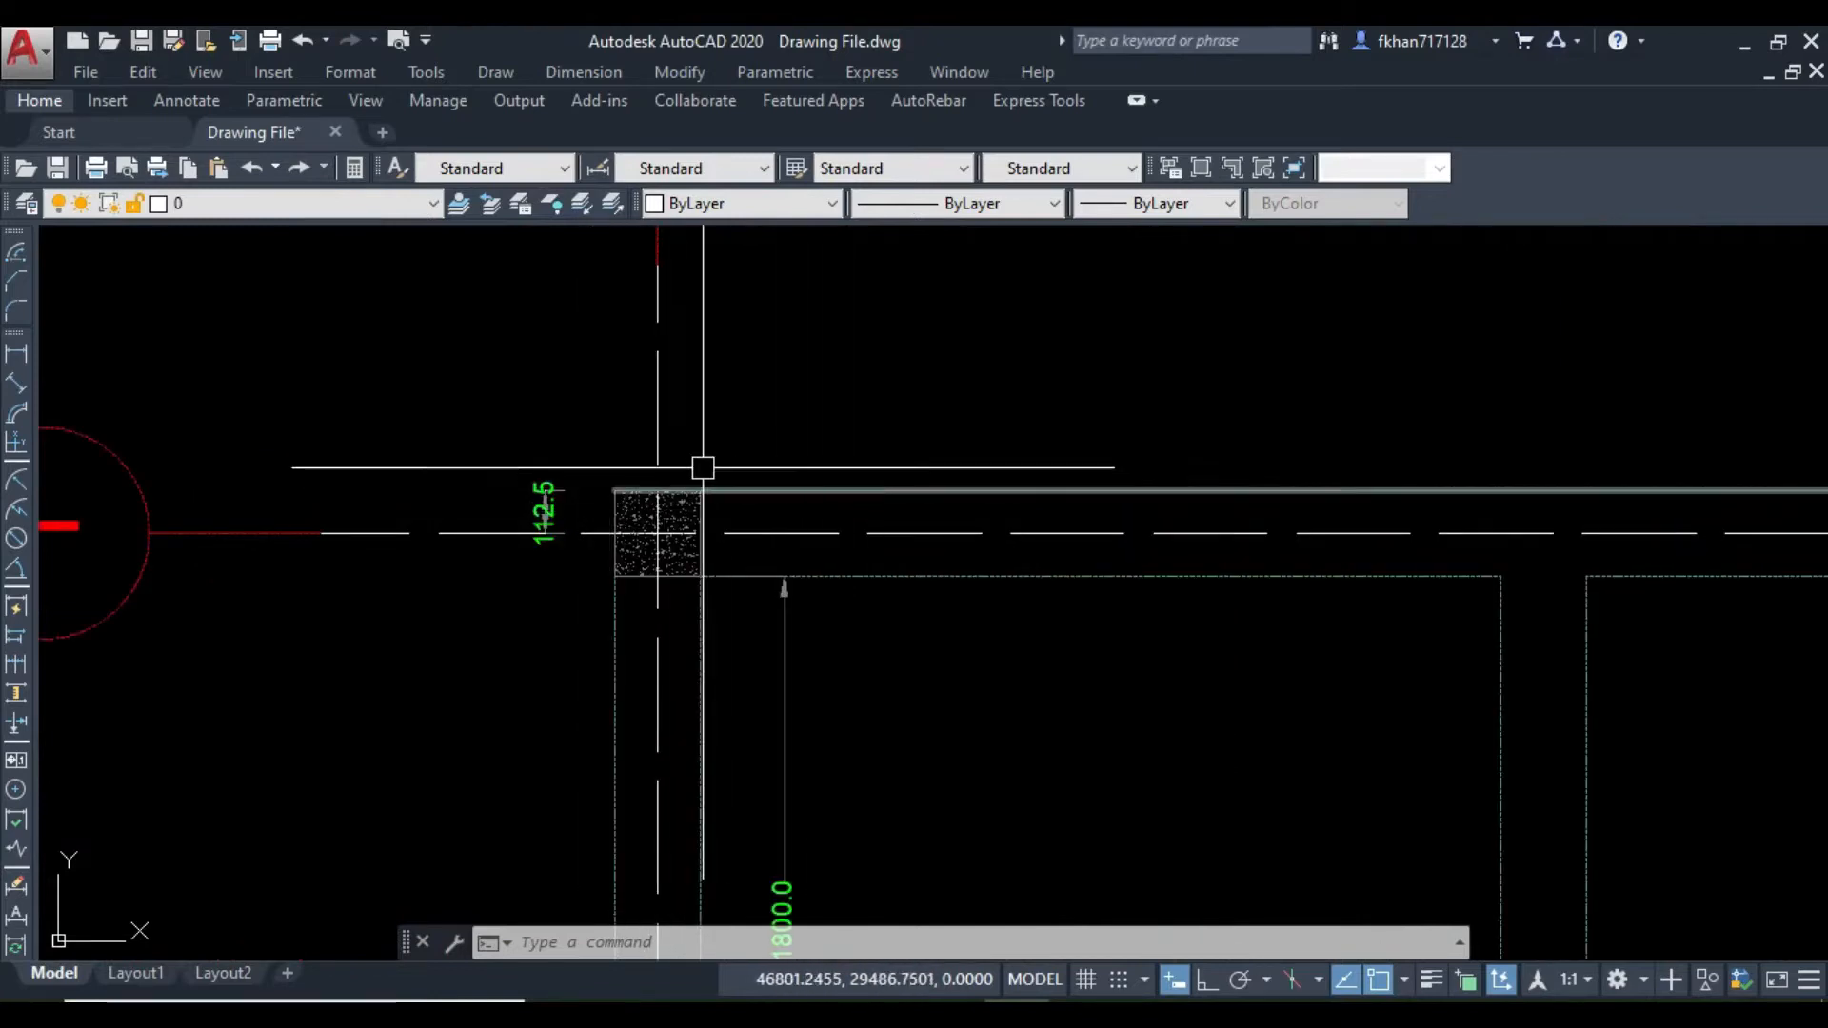
scroll(703, 467, "down", 7)
middle_click_drag(775, 641, 784, 567)
middle_click_drag(795, 713, 796, 457)
middle_click_drag(797, 628, 795, 441)
middle_click_drag(829, 715, 789, 639)
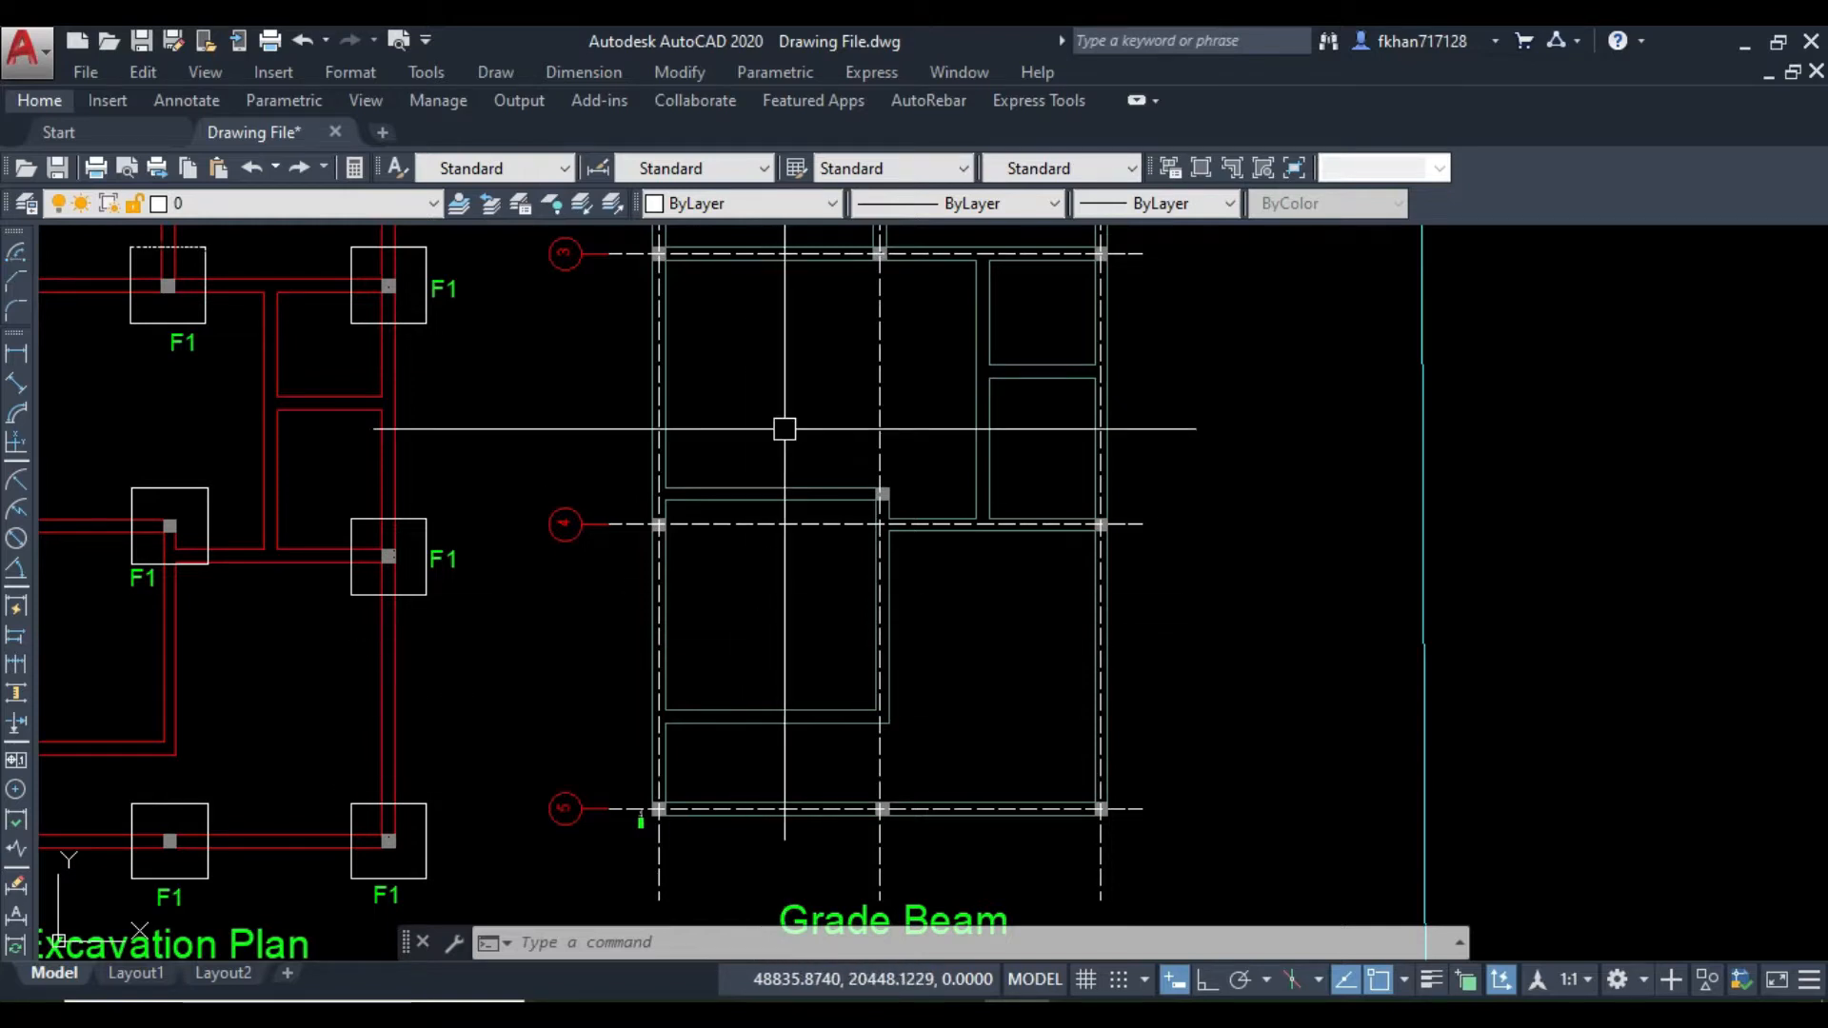
middle_click_drag(784, 421, 744, 626)
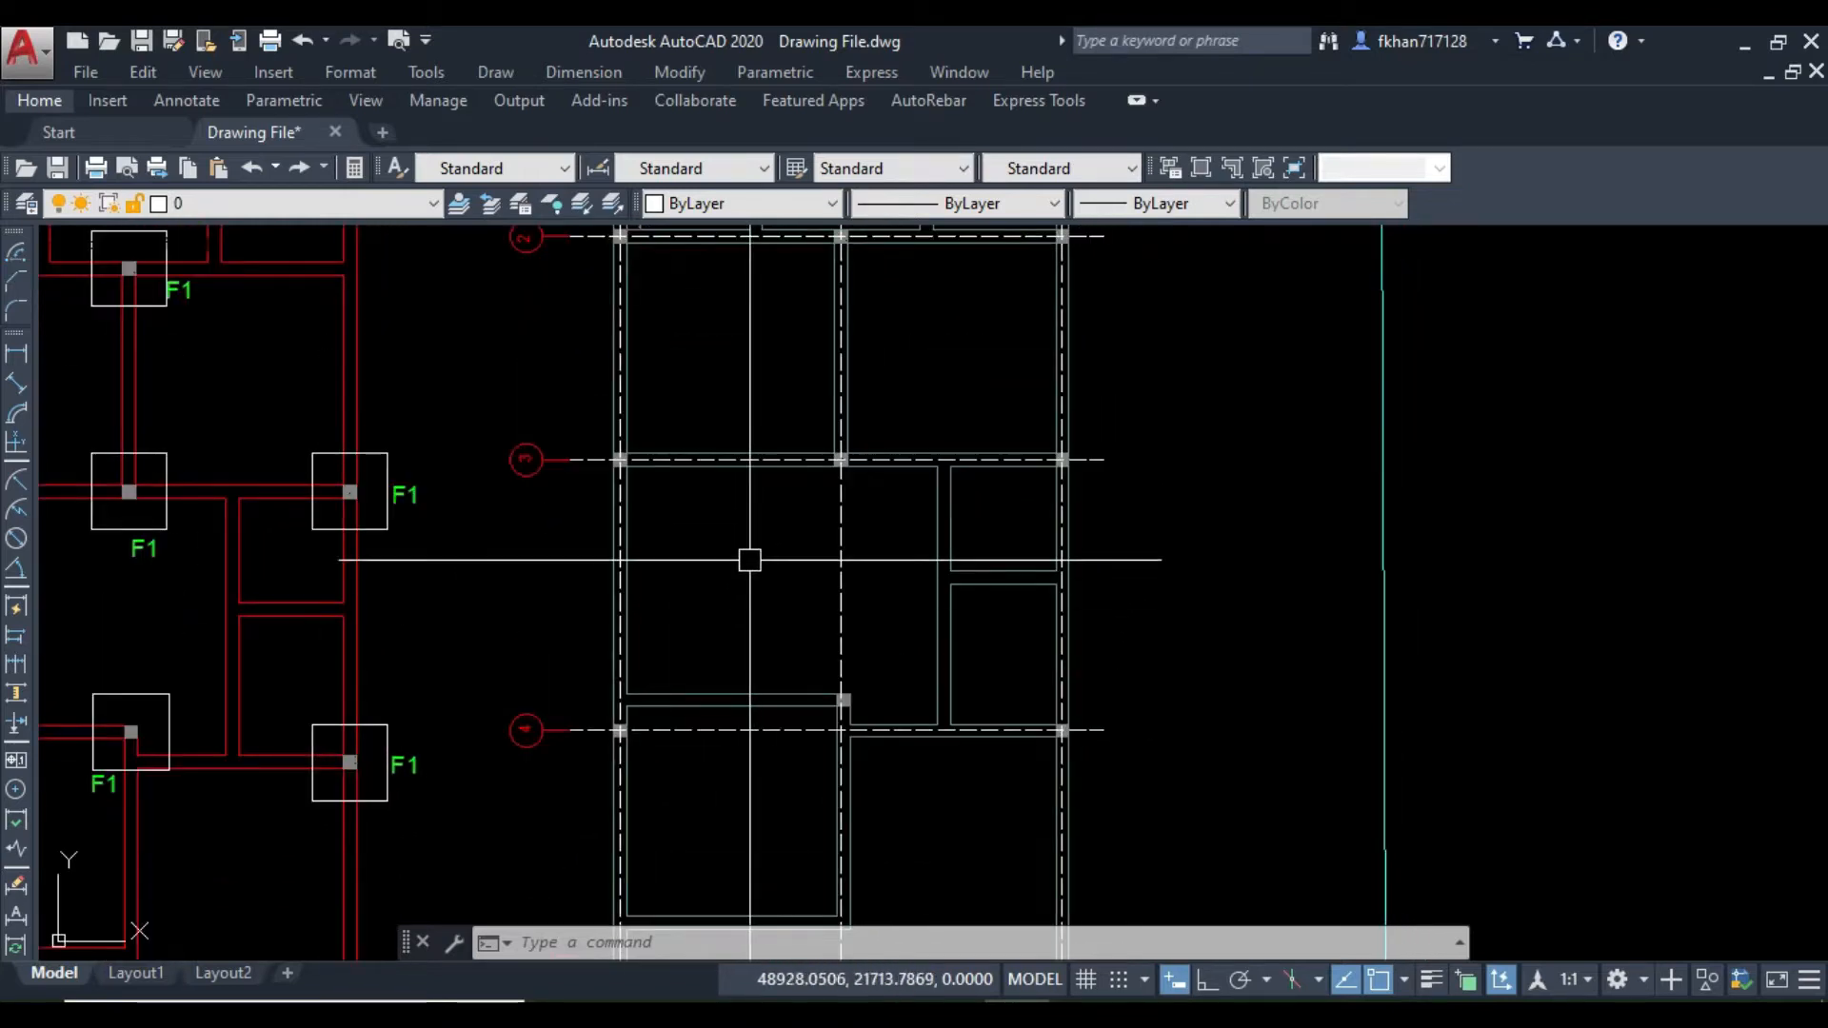
middle_click_drag(660, 240, 660, 502)
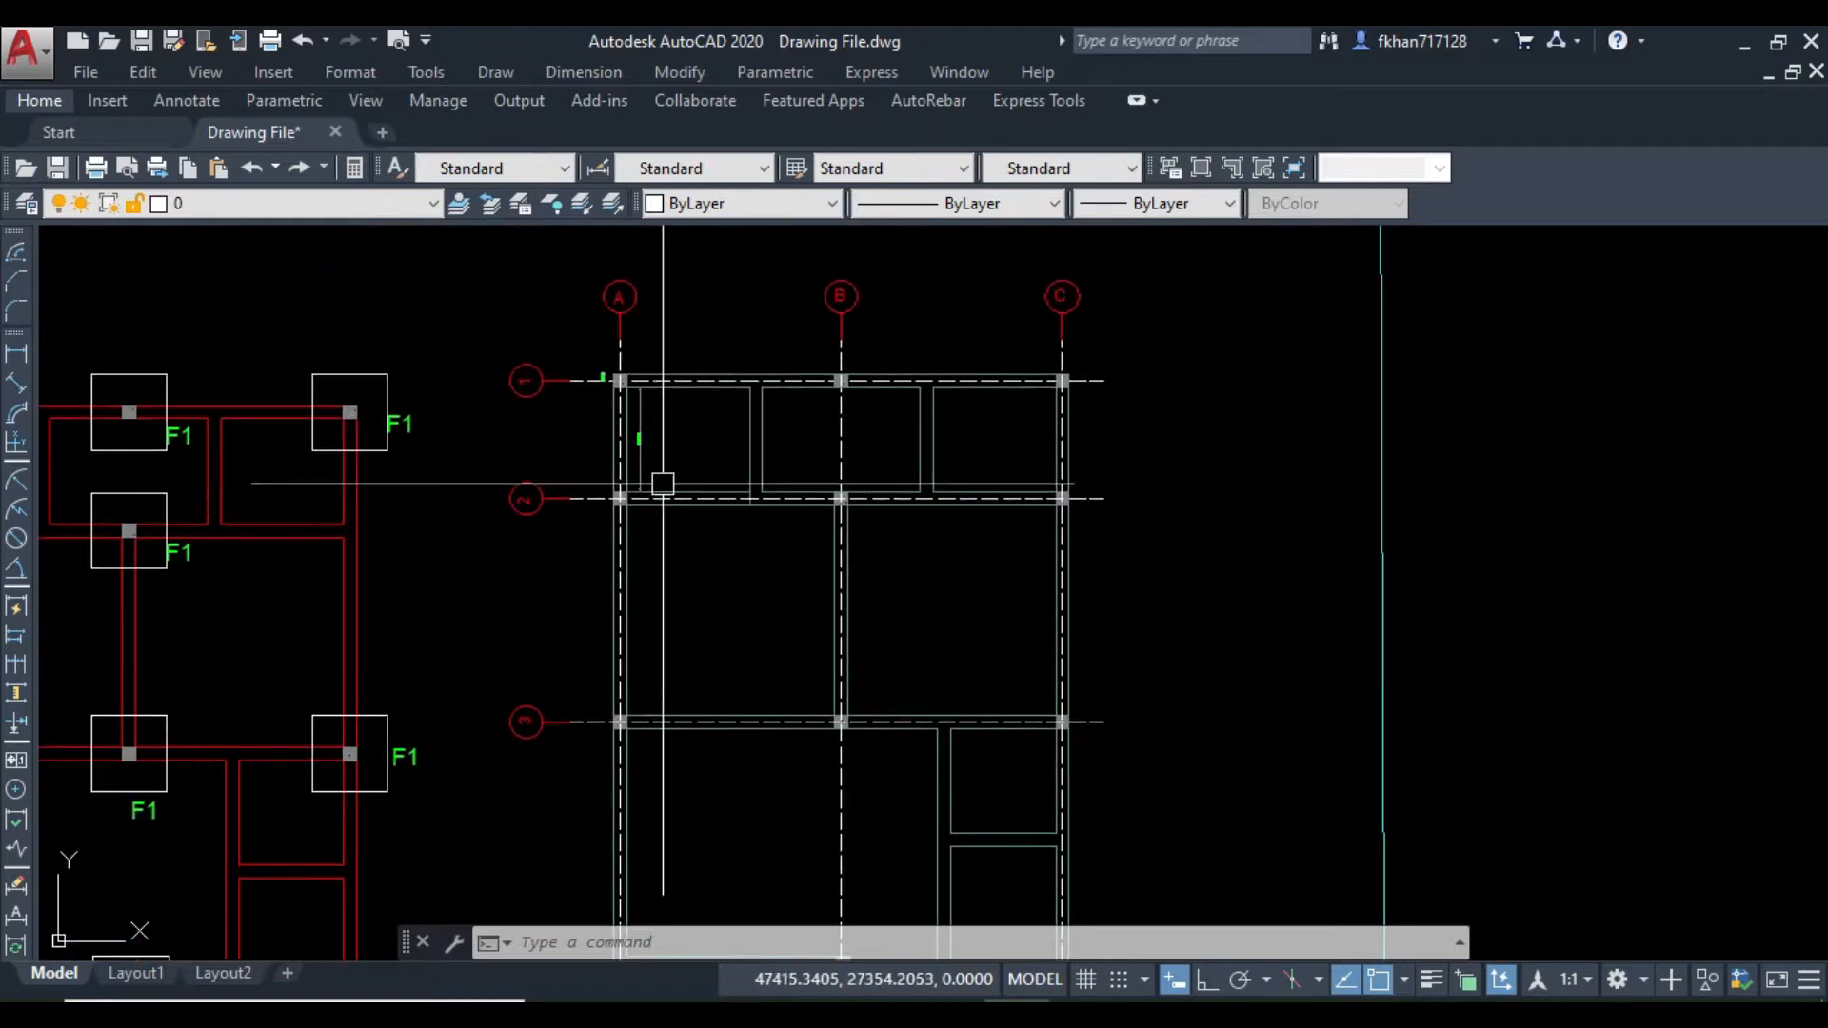
scroll(616, 381, "up", 5)
scroll(614, 468, "down", 5)
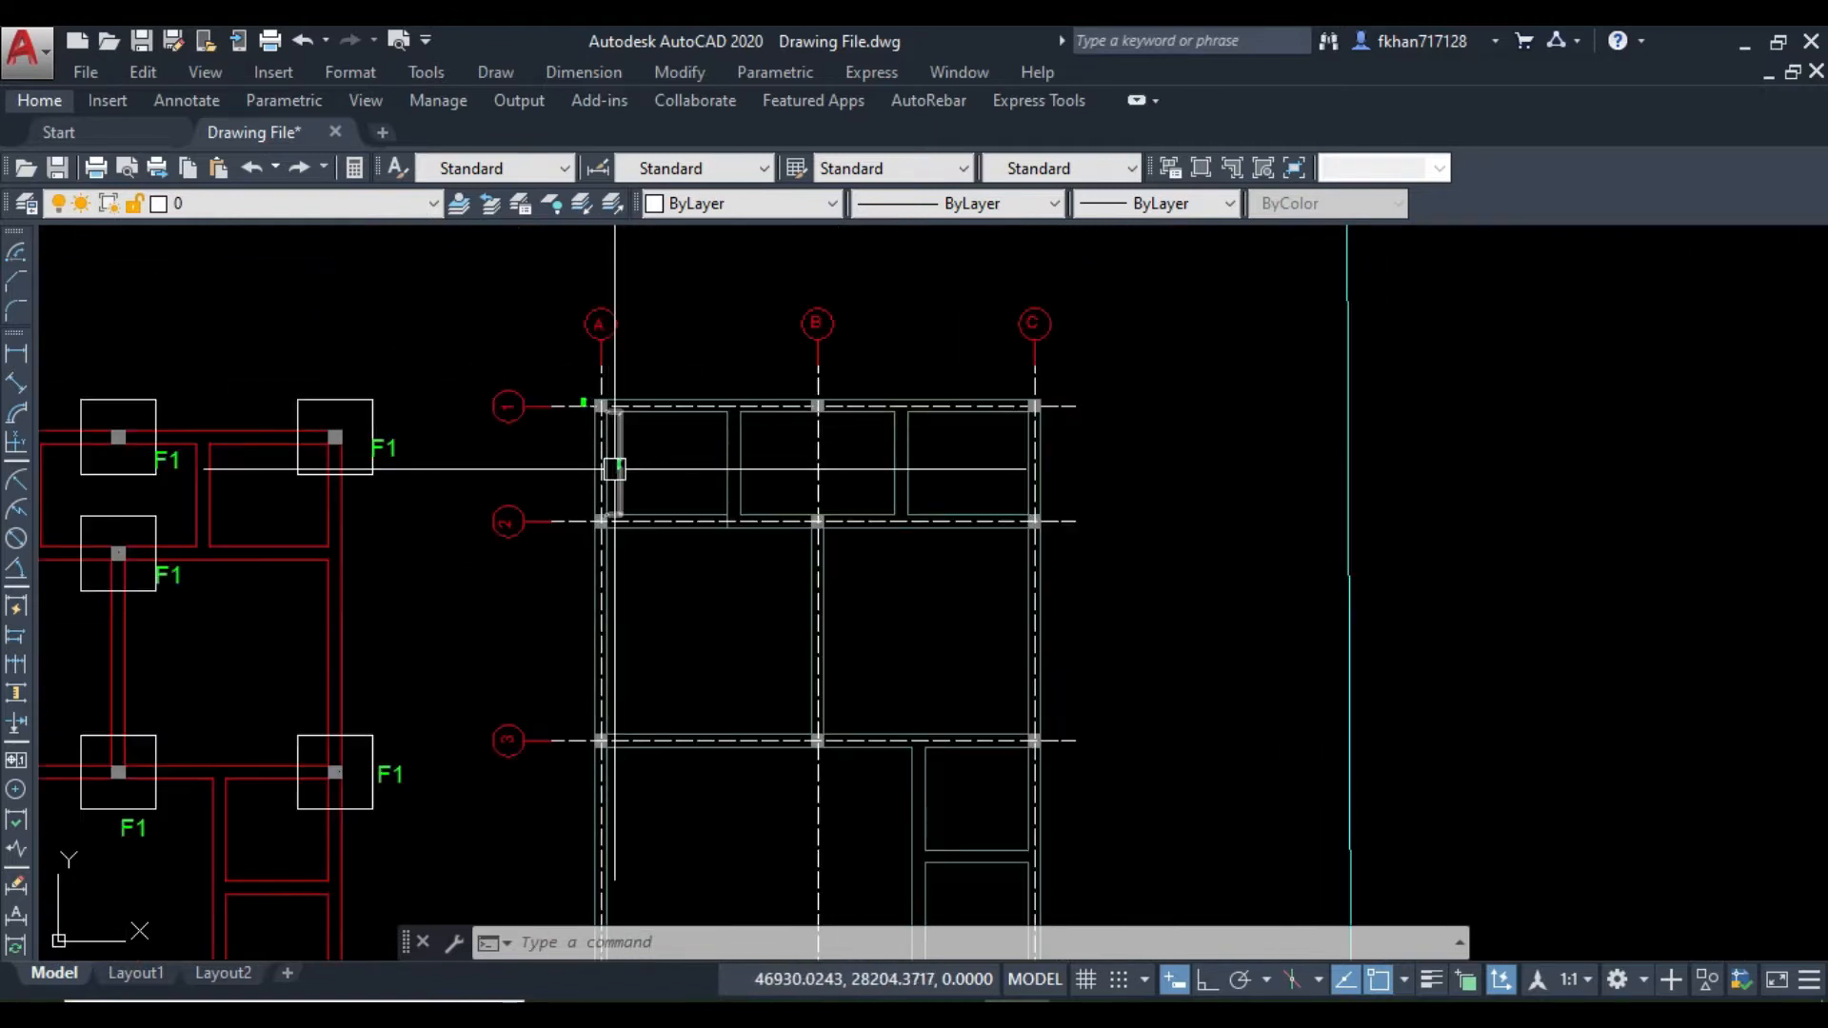
scroll(610, 406, "up", 8)
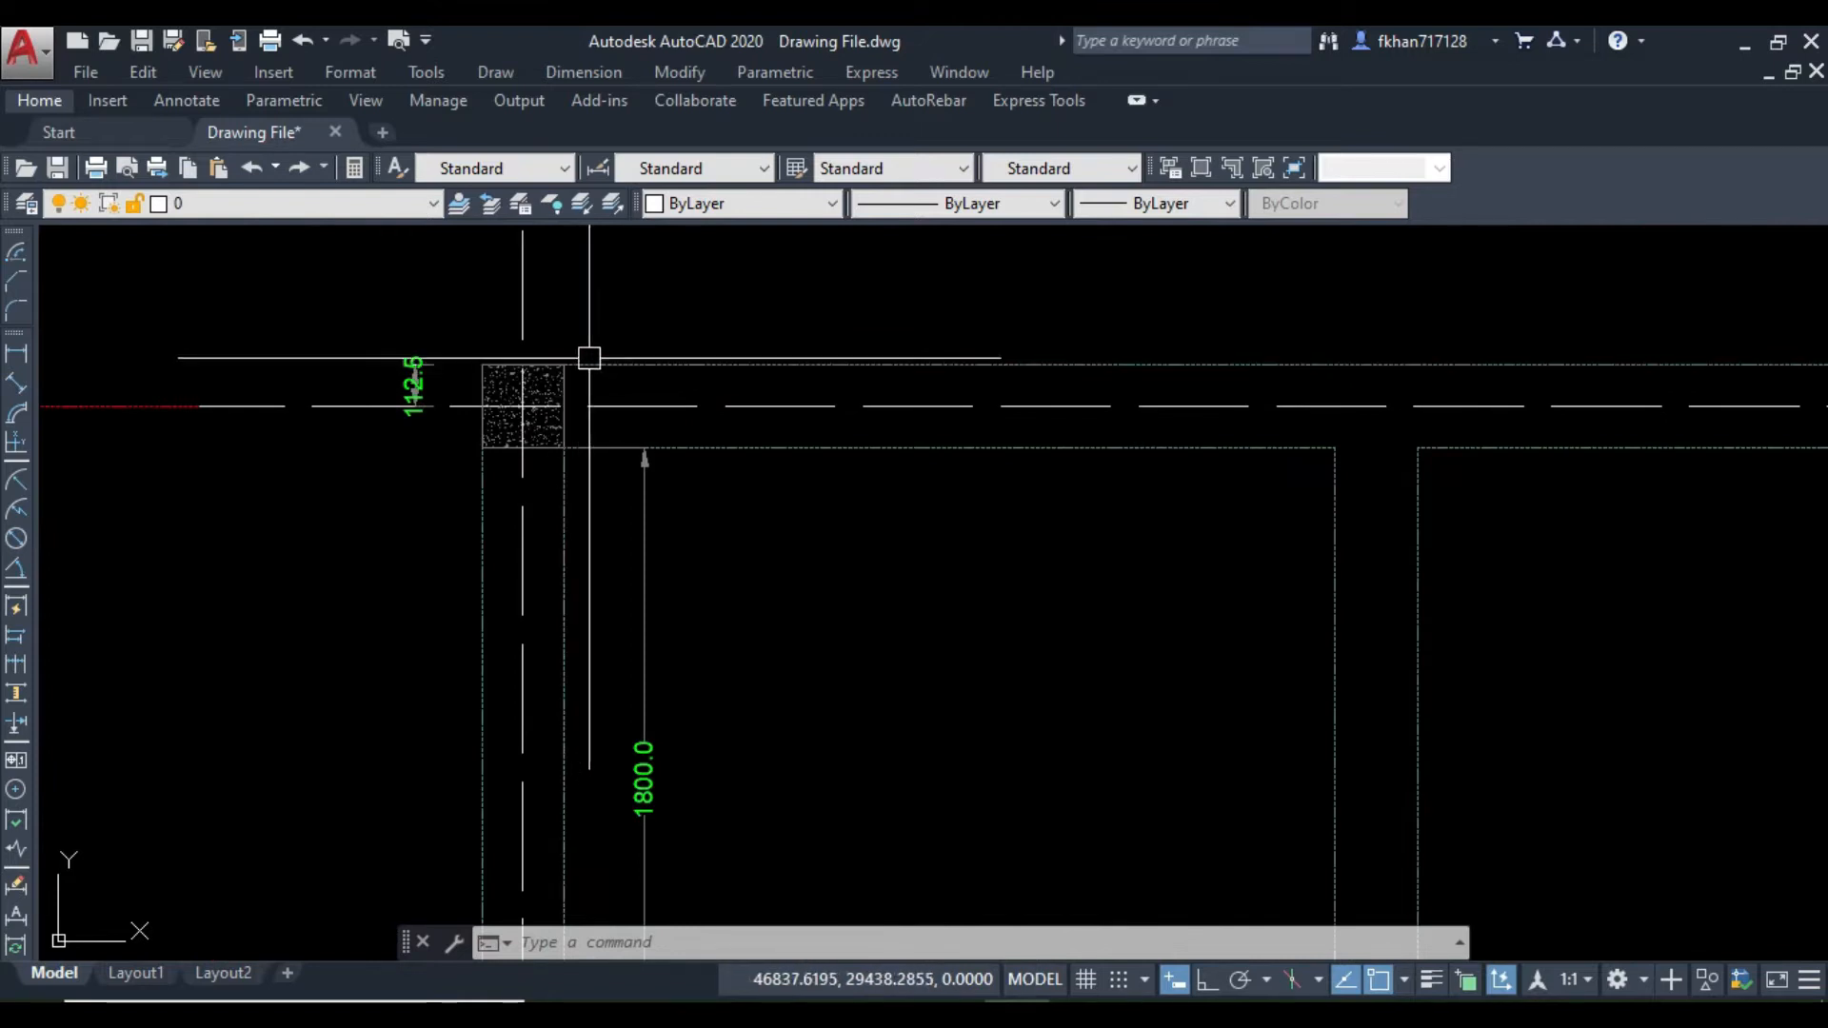
scroll(556, 352, "down", 8)
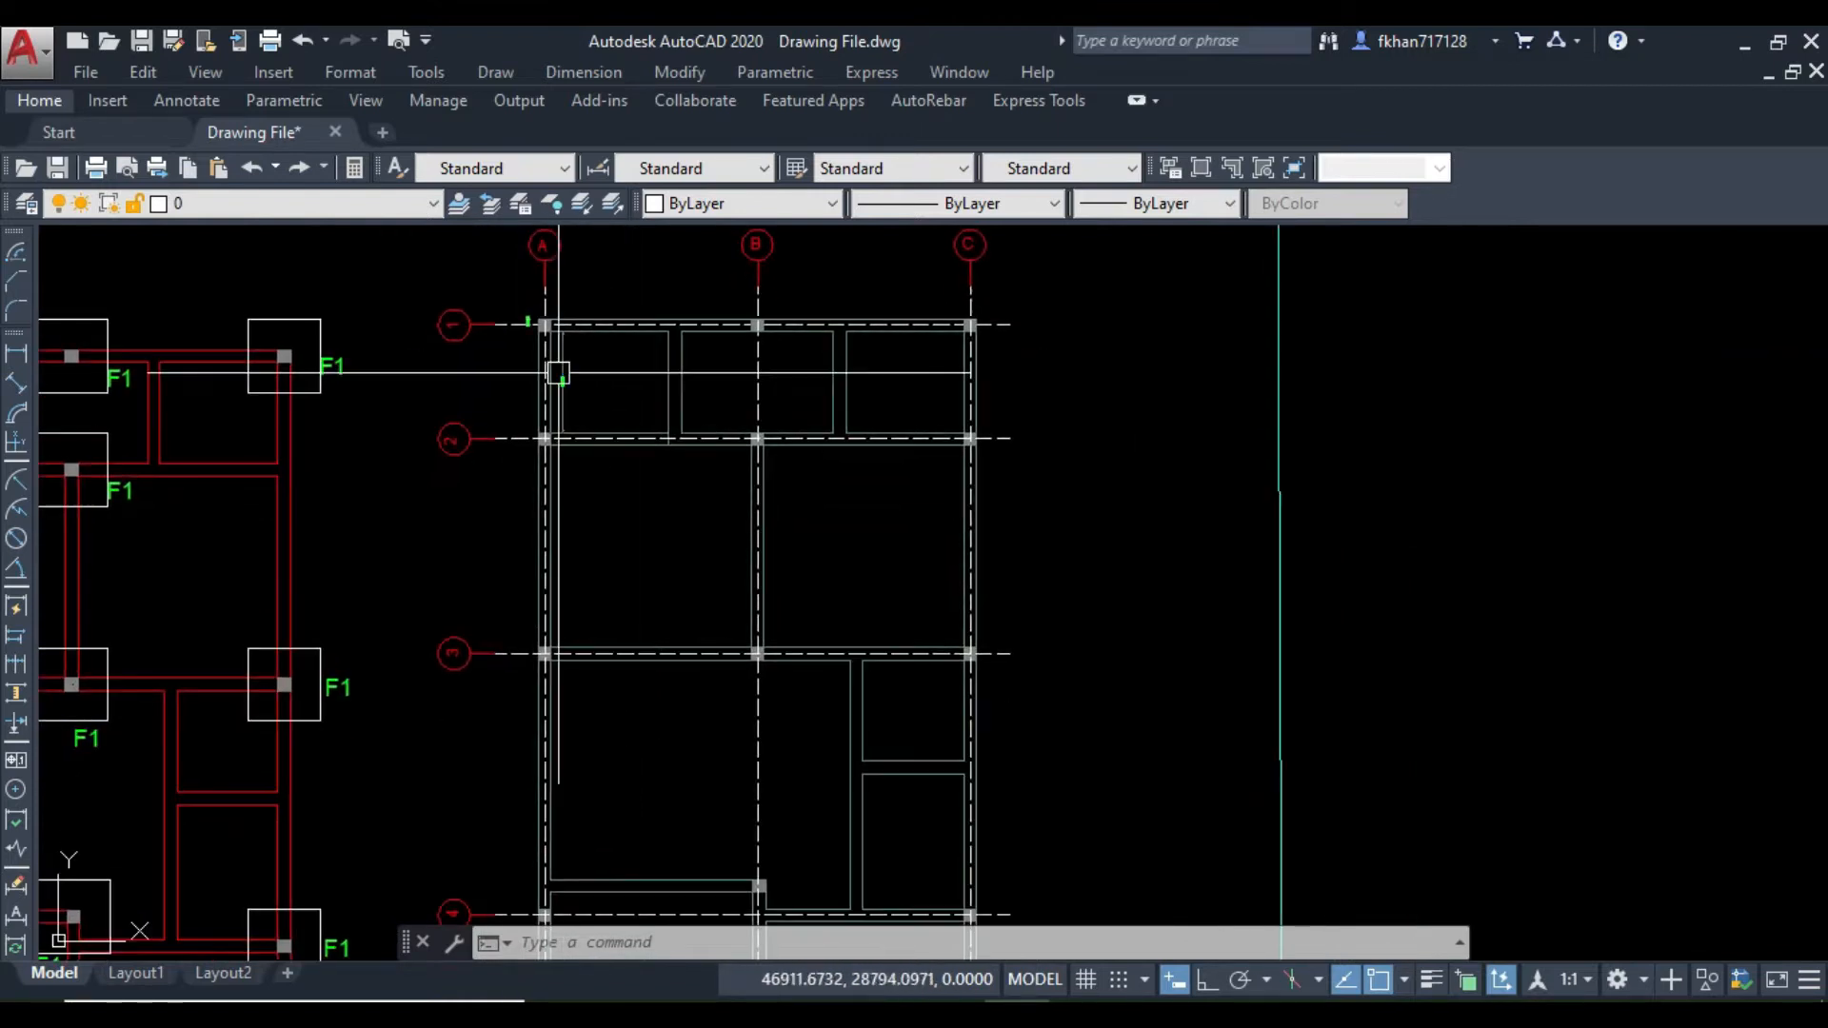
Step: Inspect the grade beams and centrelines around grid lines 1, 2 and 3 of the Grade Beam plan
middle_click_drag(556, 353, 561, 313)
scroll(562, 428, "up", 4)
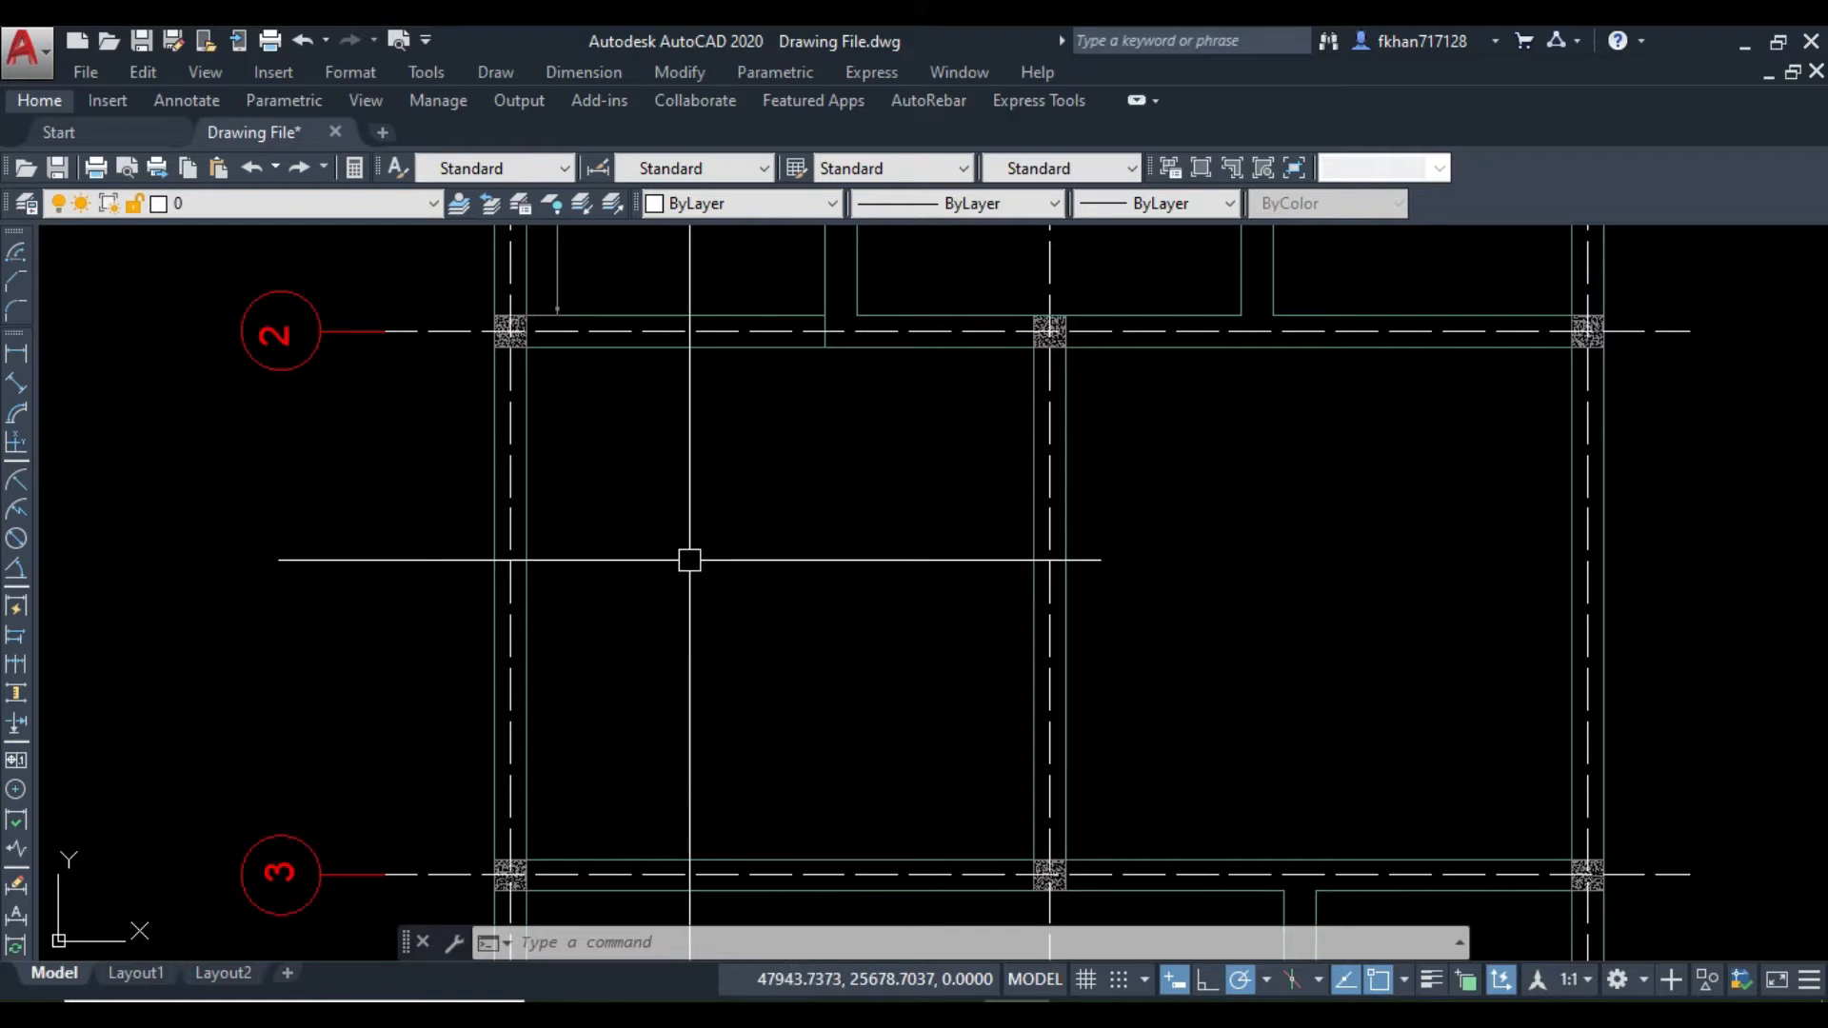
scroll(687, 586, "down", 5)
scroll(657, 476, "up", 3)
scroll(616, 431, "up", 4)
middle_click_drag(723, 584, 723, 453)
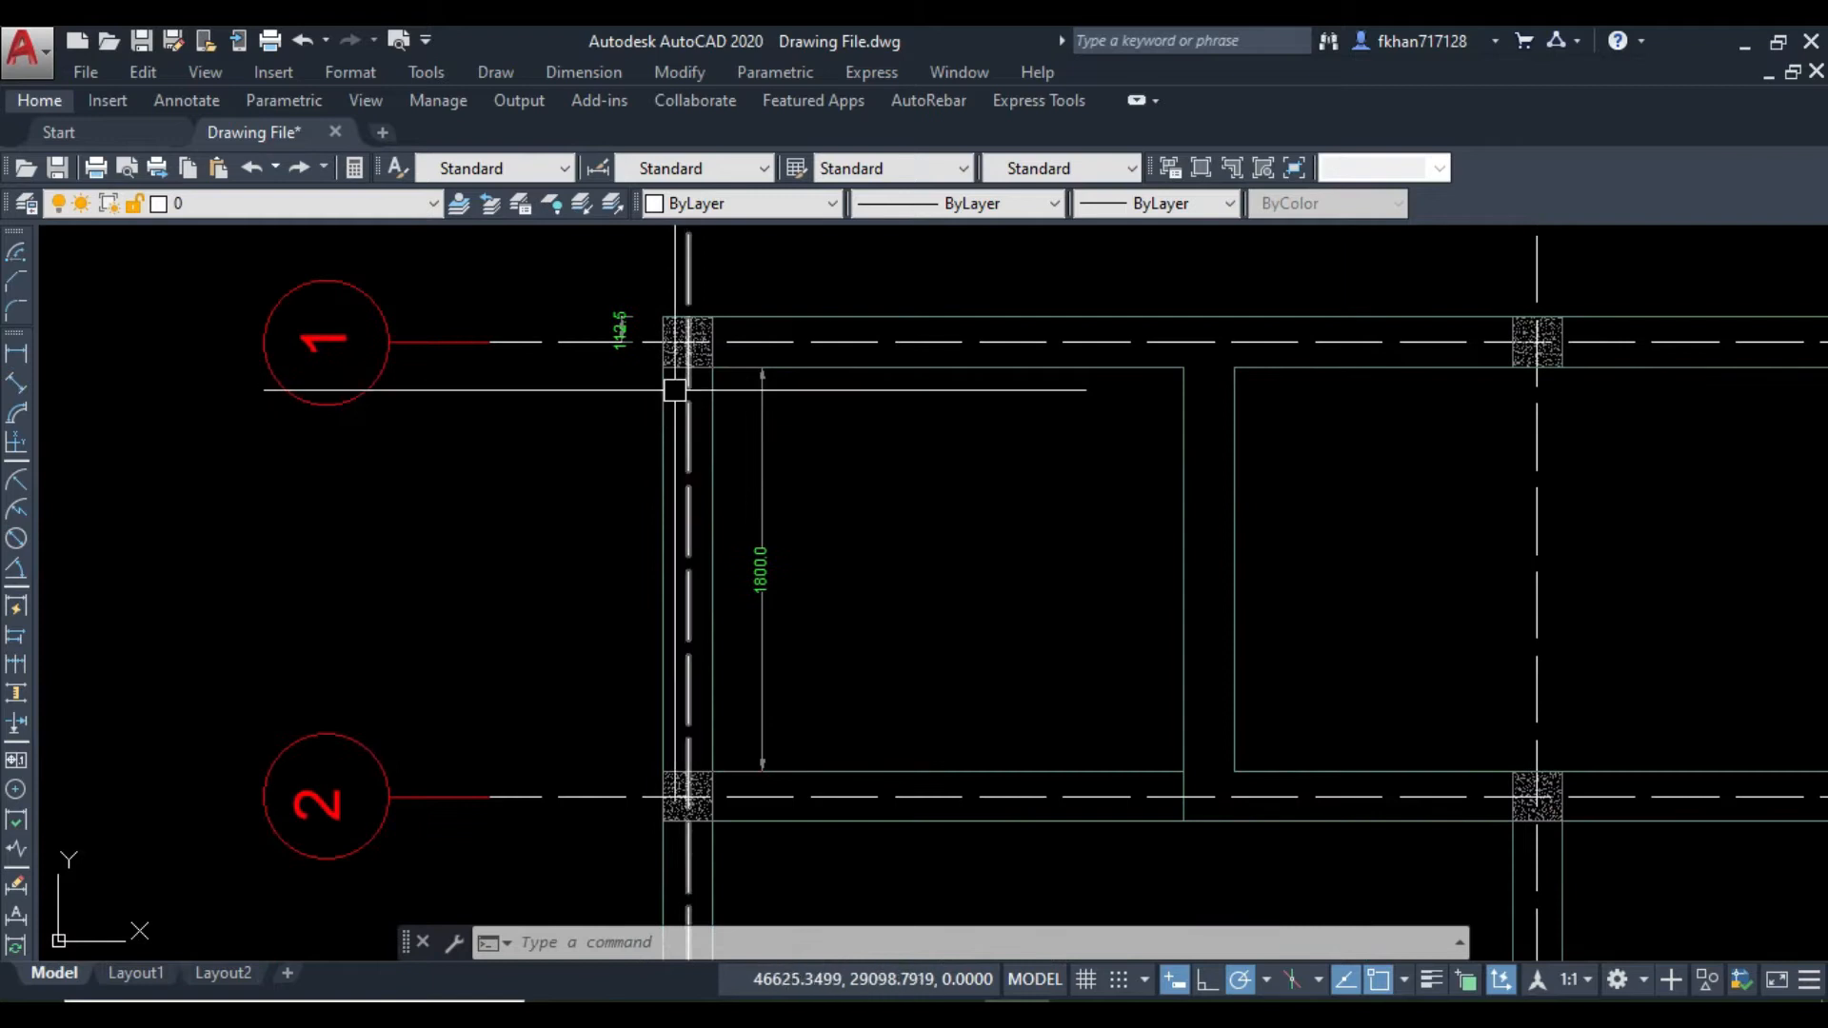
scroll(644, 402, "down", 4)
middle_click_drag(656, 243, 677, 314)
middle_click_drag(667, 425, 668, 395)
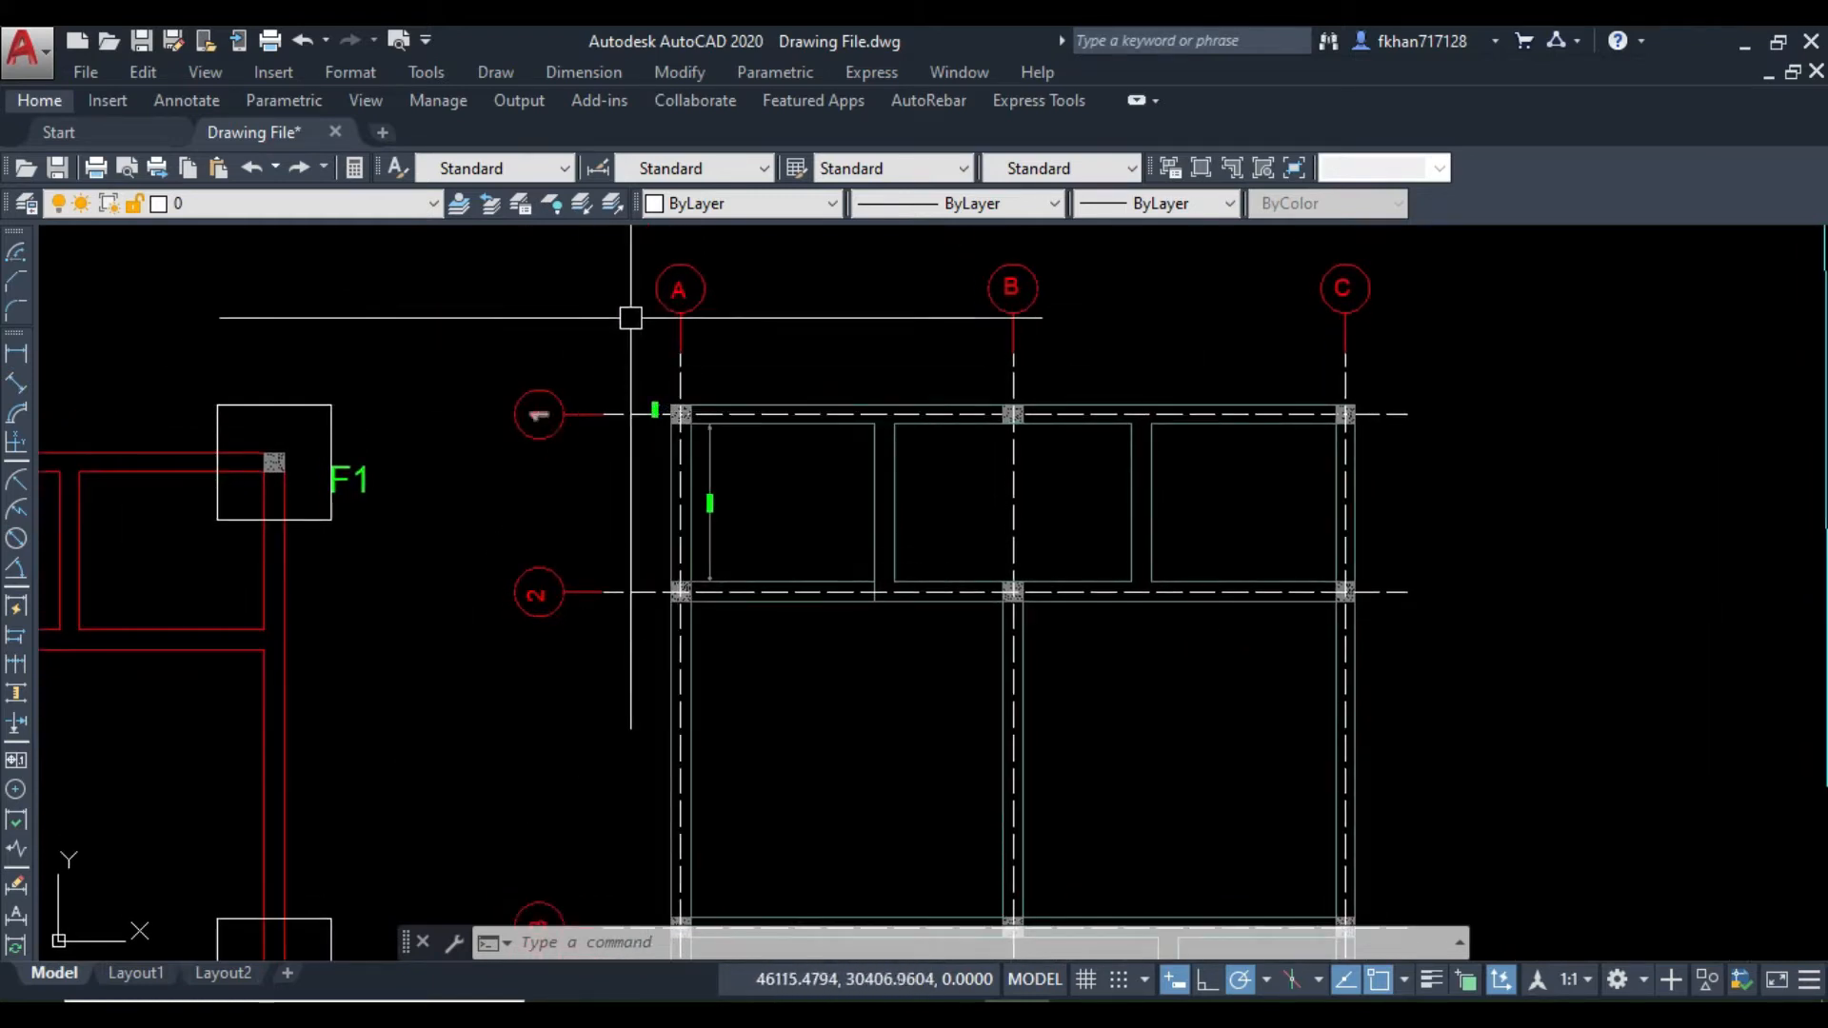
middle_click_drag(559, 628, 560, 379)
mouse_move(550, 686)
middle_mouse_down()
mouse_move(548, 547)
mouse_move(552, 831)
middle_mouse_up()
middle_click_drag(610, 587, 611, 813)
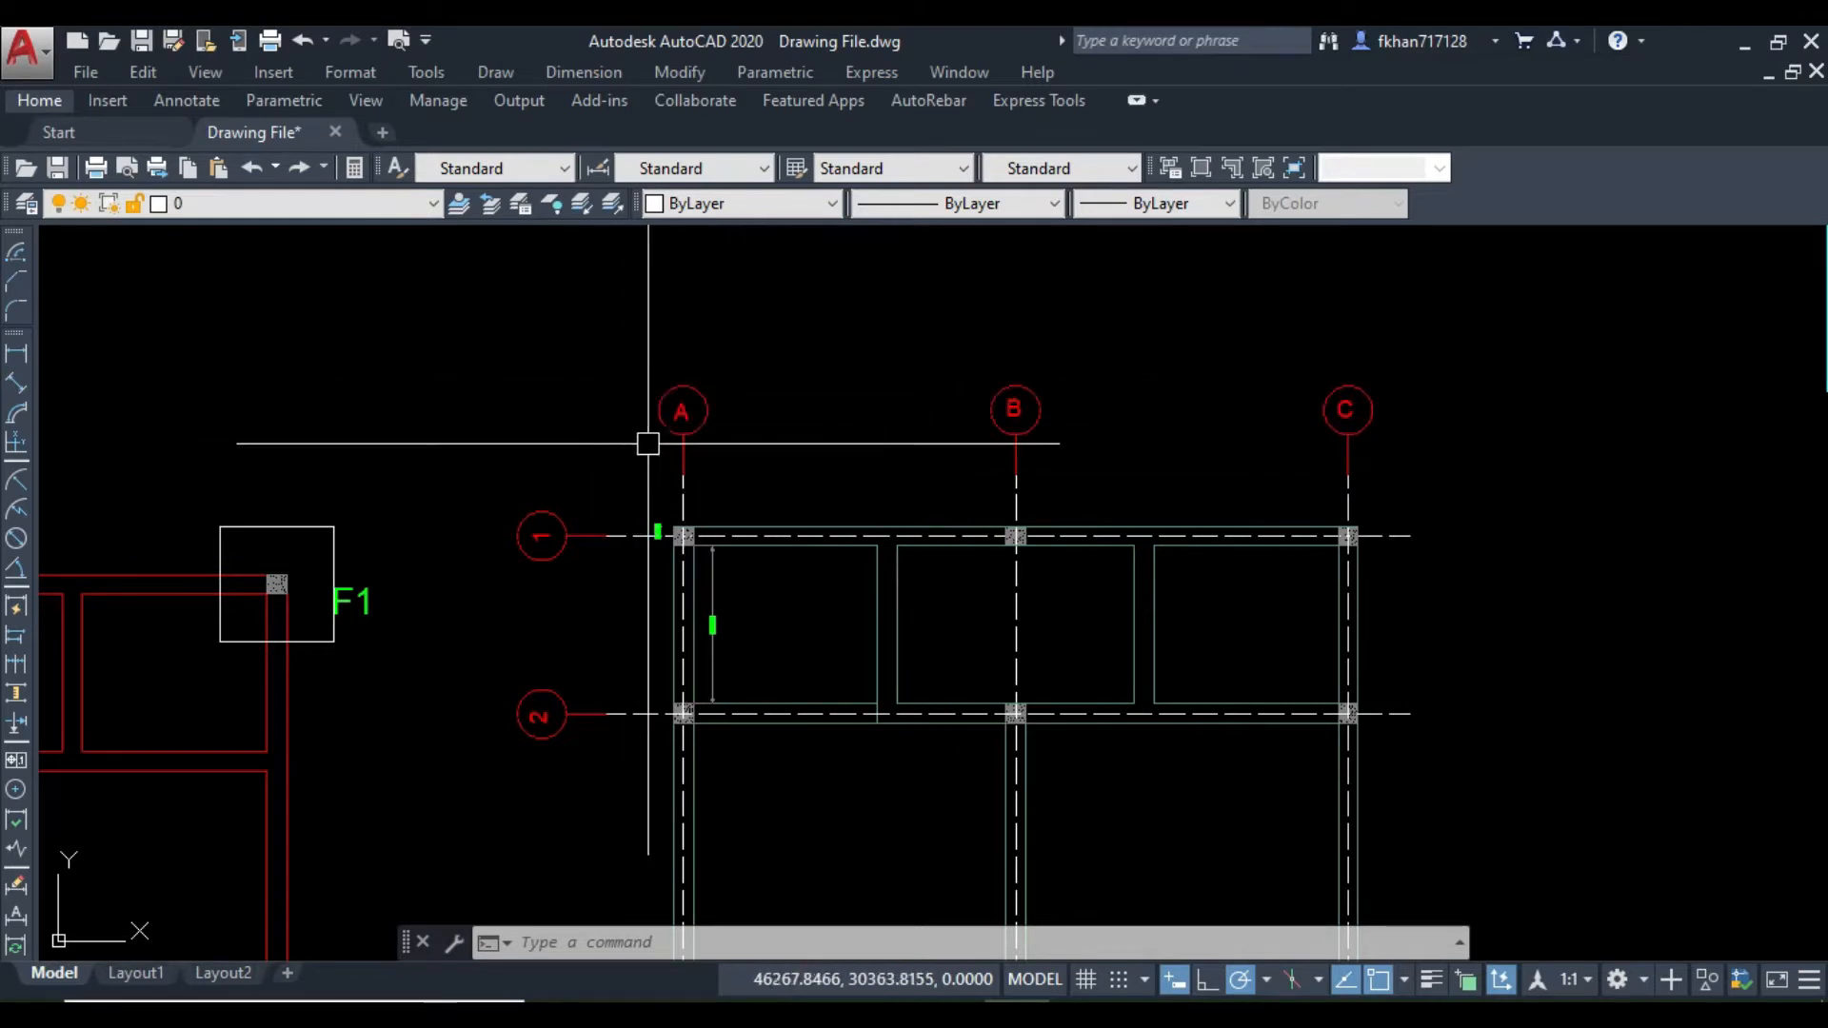
Step: Erase the small vertical dimension beside the column at grid A-1 of the Grade Beam plan
scroll(664, 537, "up", 6)
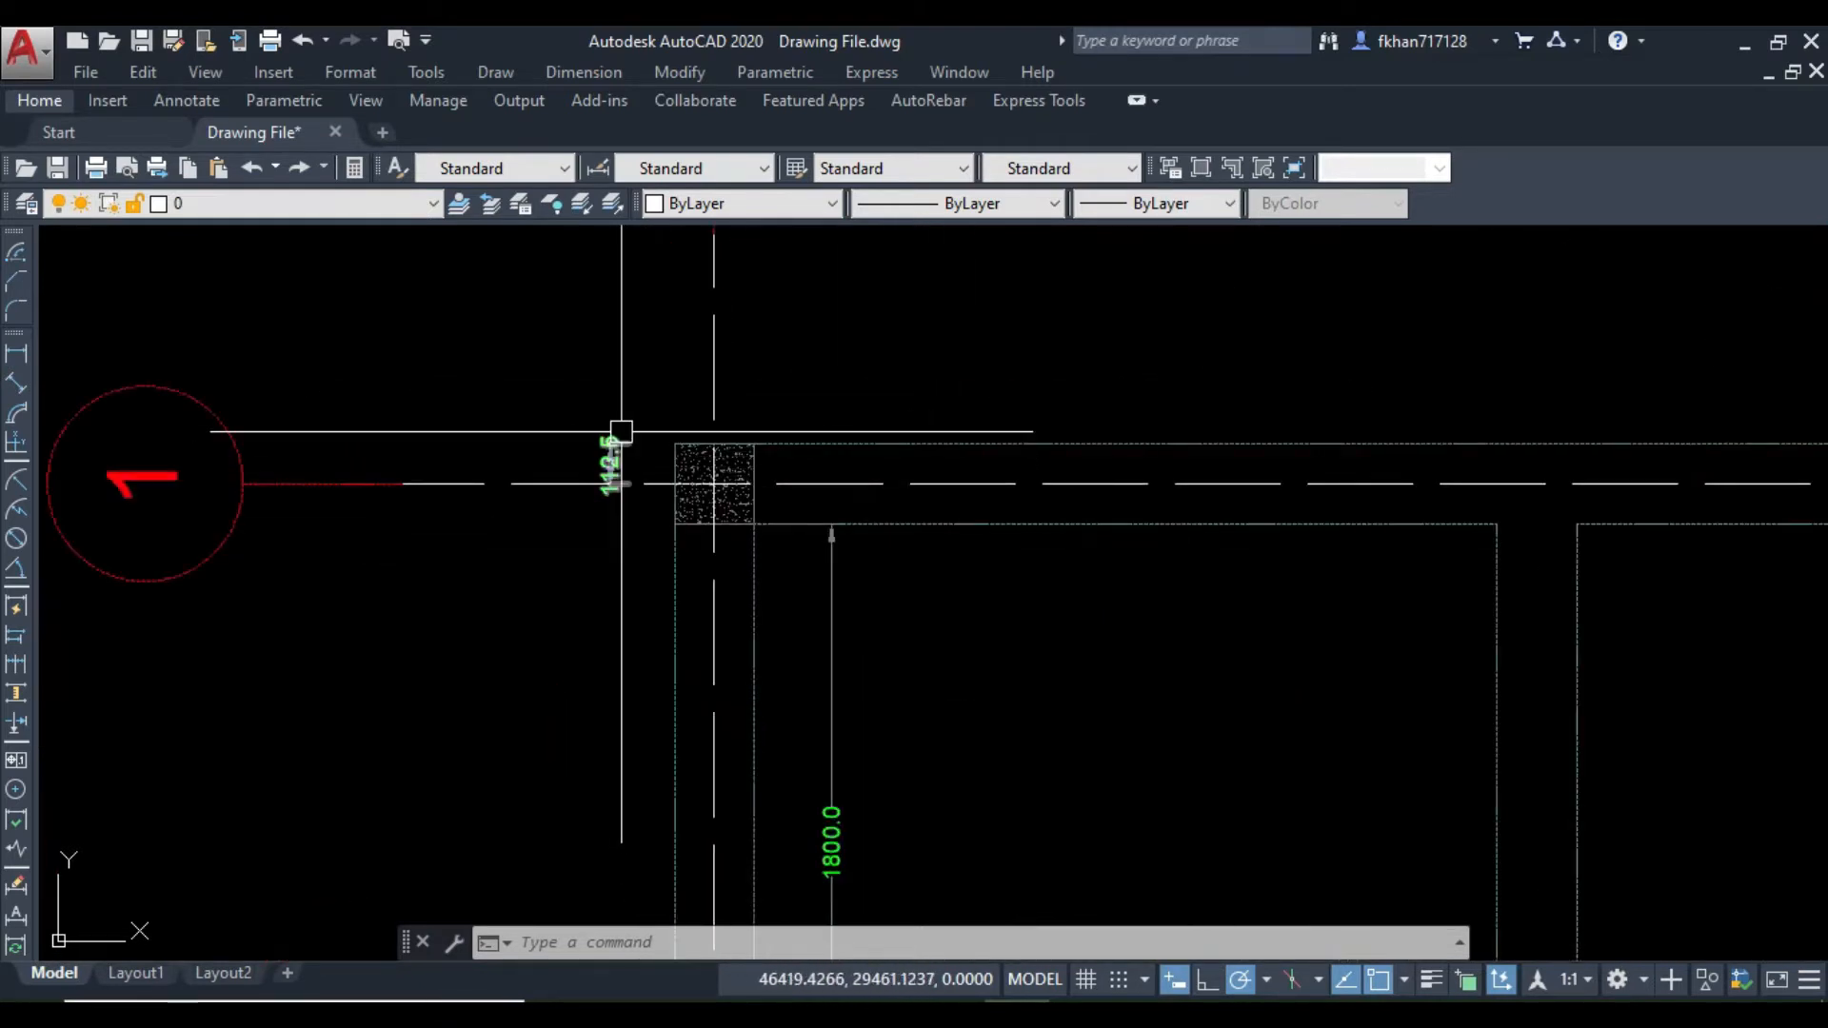
scroll(621, 433, "up", 8)
left_click(675, 407)
left_click(524, 579)
mouse_move(563, 504)
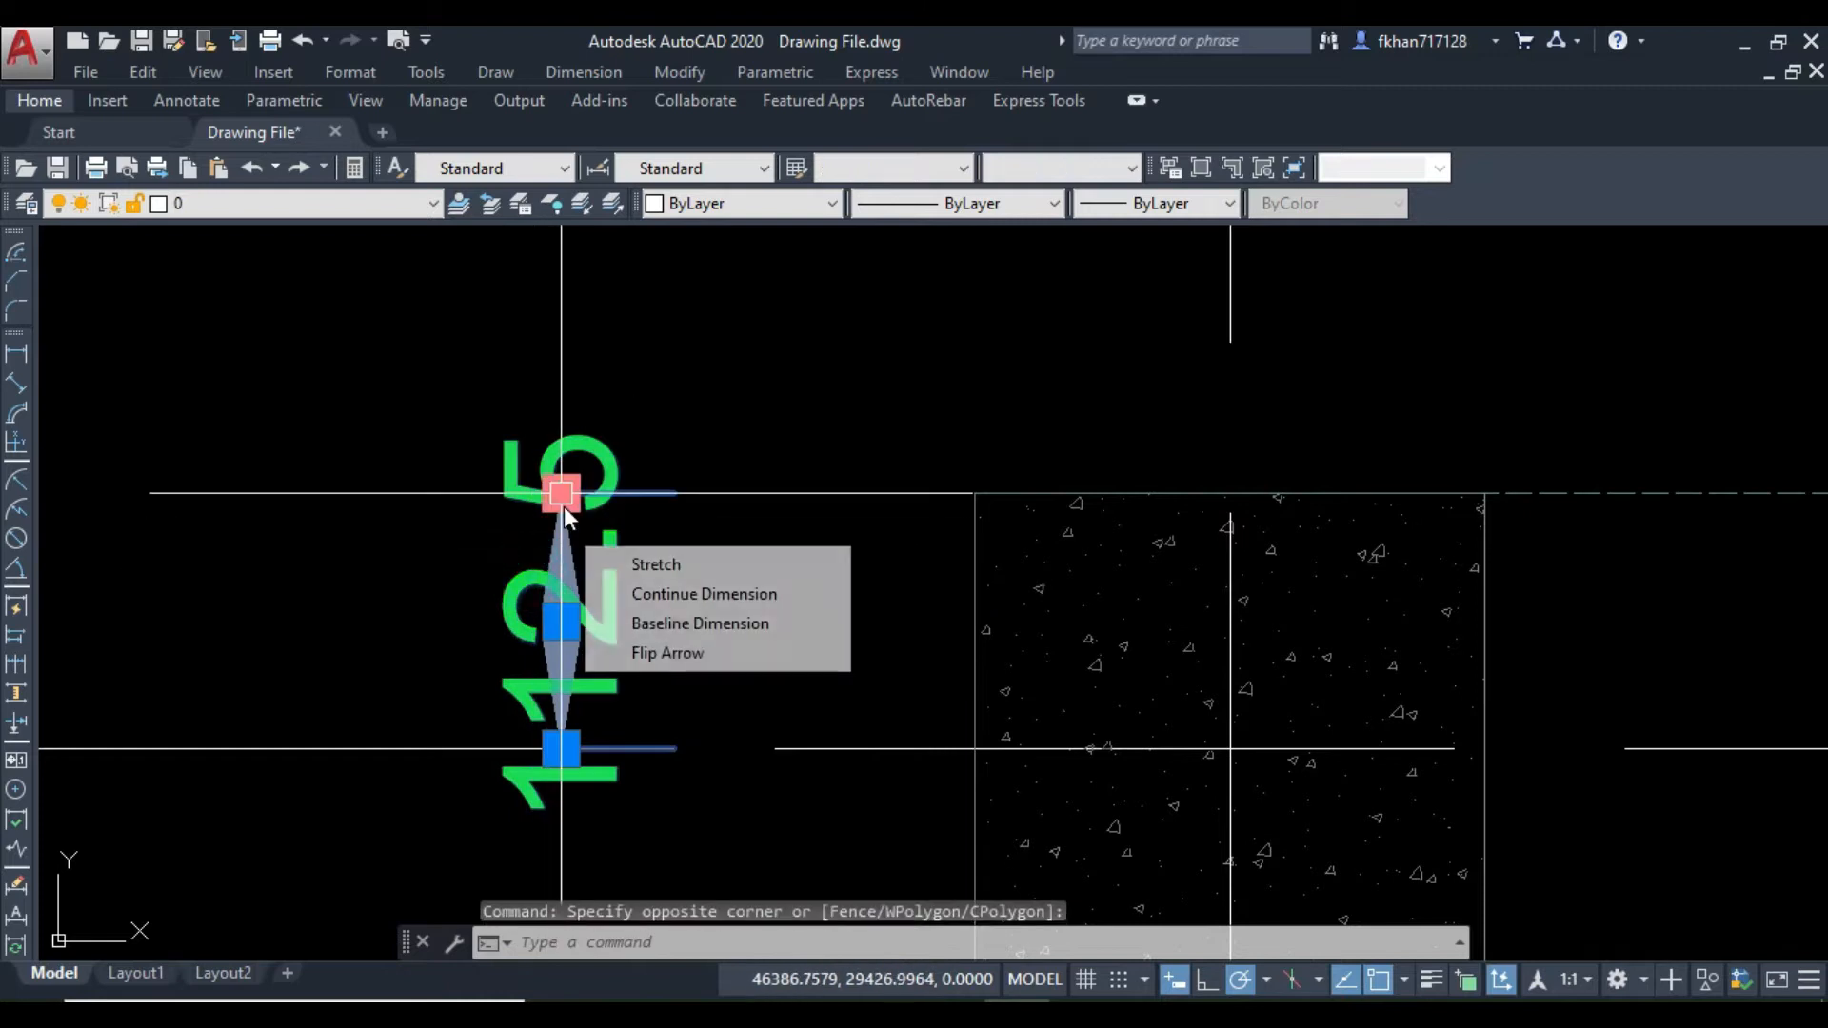
type("e")
key("Return")
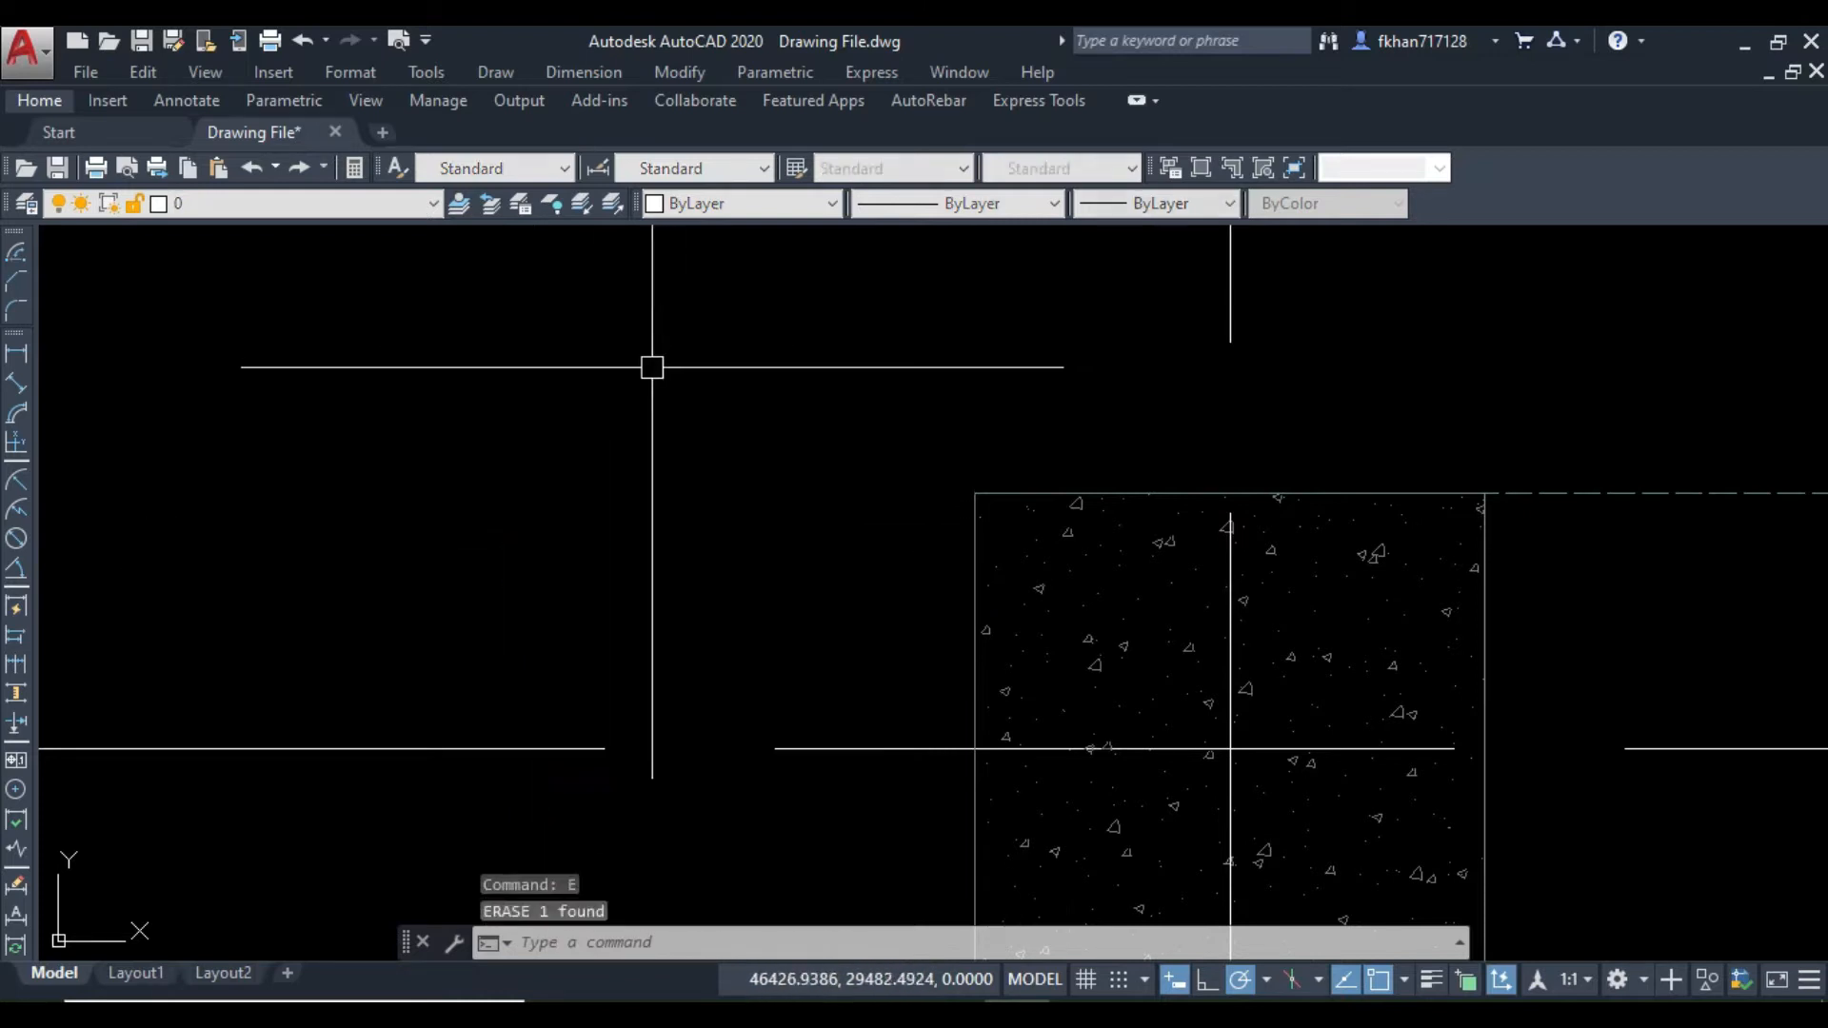
scroll(652, 367, "down", 8)
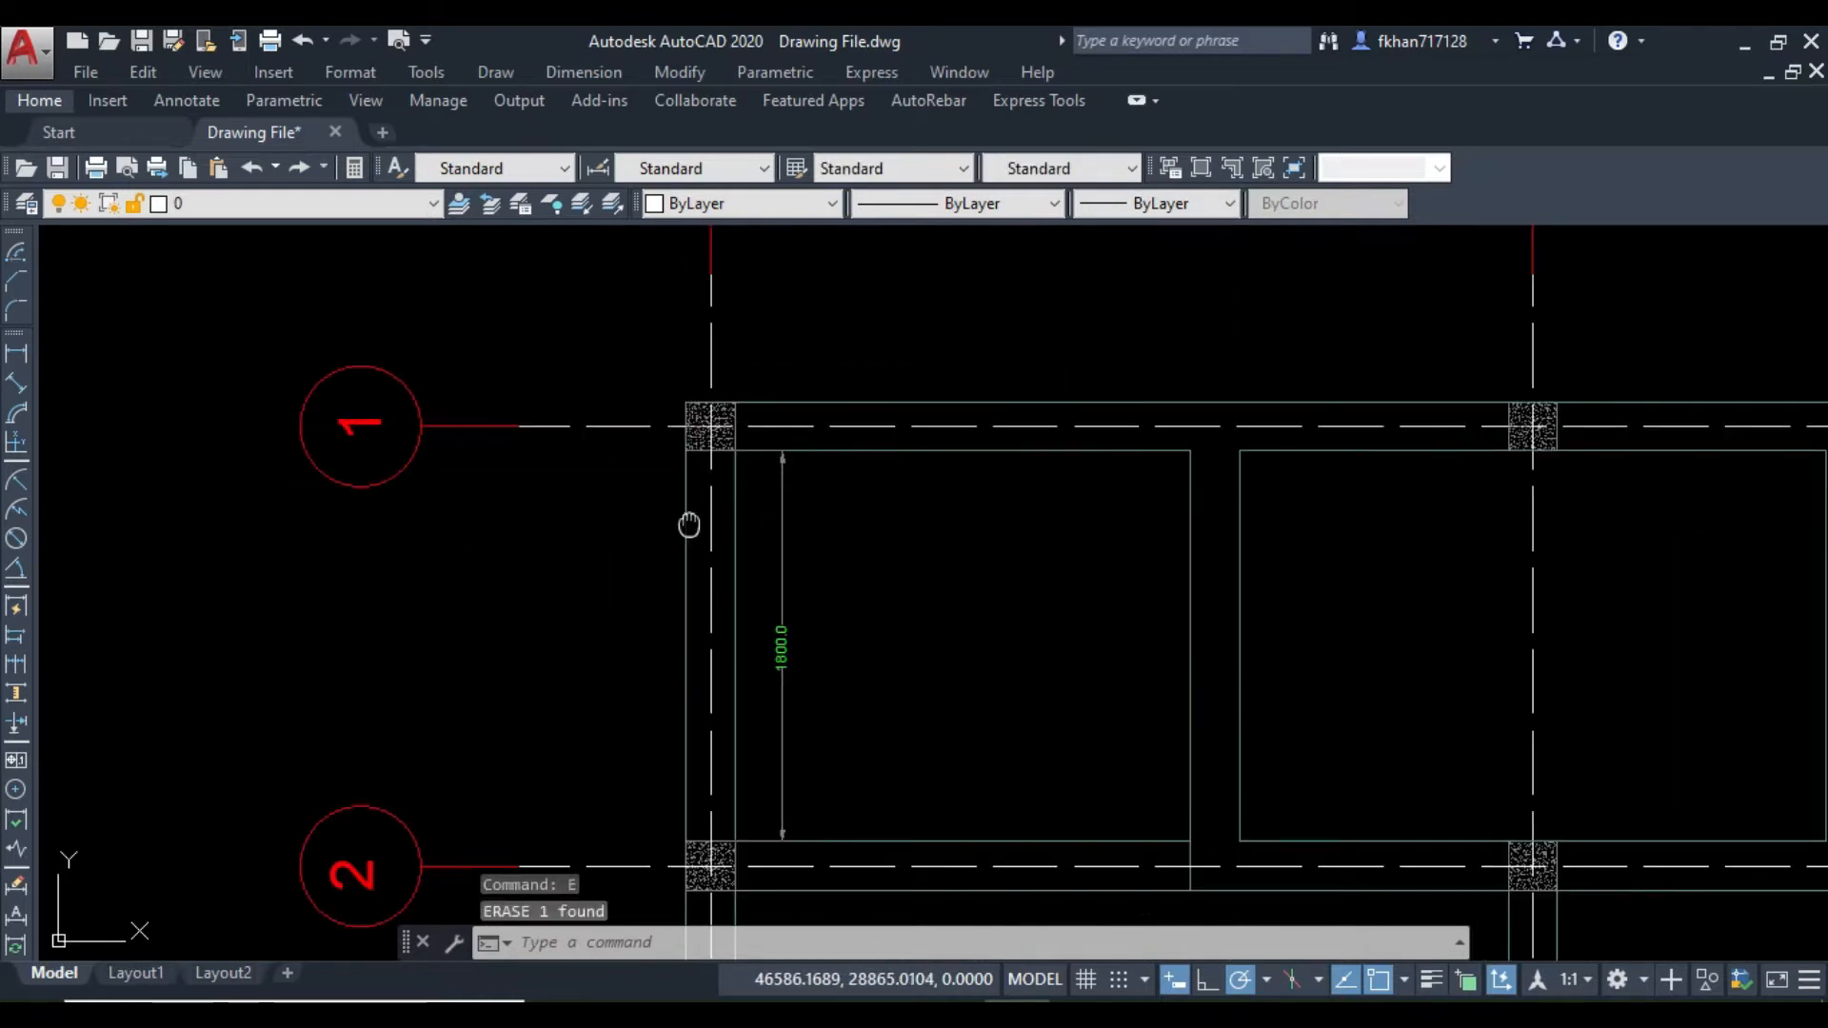
Step: Review the lettered axes A to C and the numbered axes of the Grade Beam plan
middle_click_drag(690, 525, 696, 508)
scroll(682, 481, "down", 5)
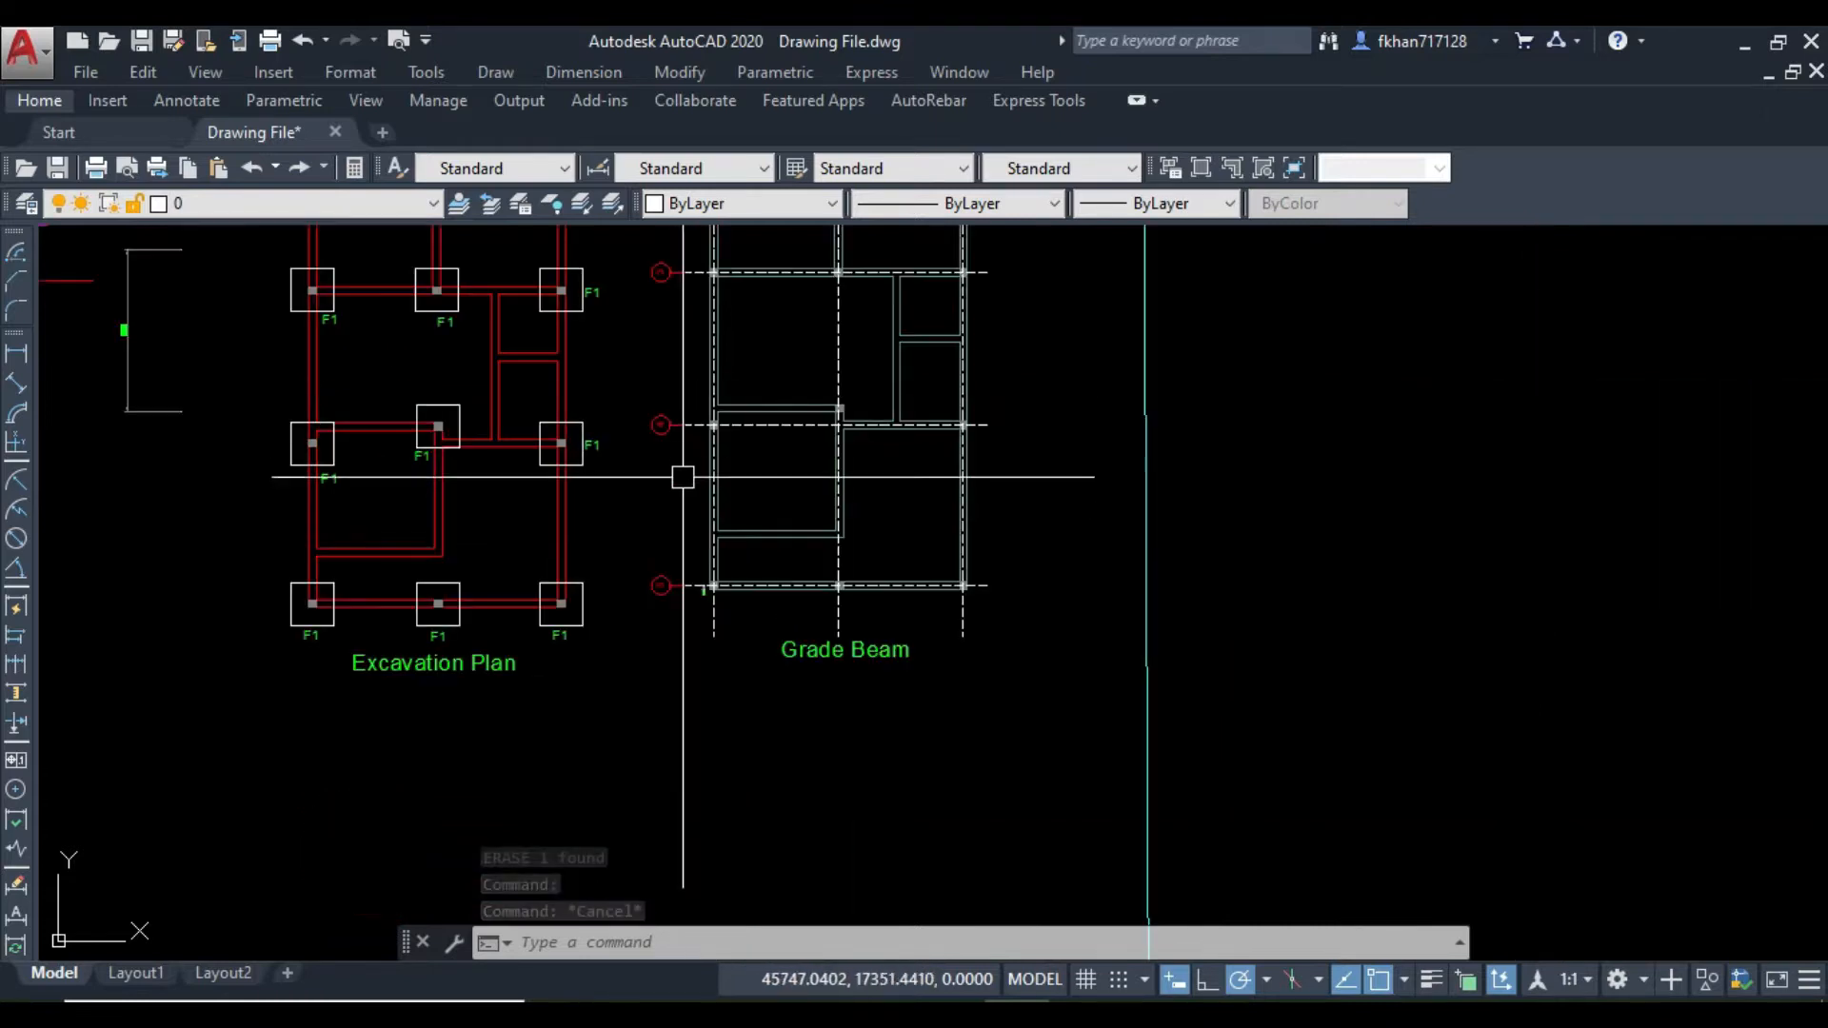
scroll(682, 588, "up", 5)
scroll(654, 457, "down", 2)
middle_click_drag(652, 537, 669, 832)
scroll(665, 457, "down", 2)
middle_click_drag(664, 459, 657, 790)
middle_click_drag(644, 490, 650, 742)
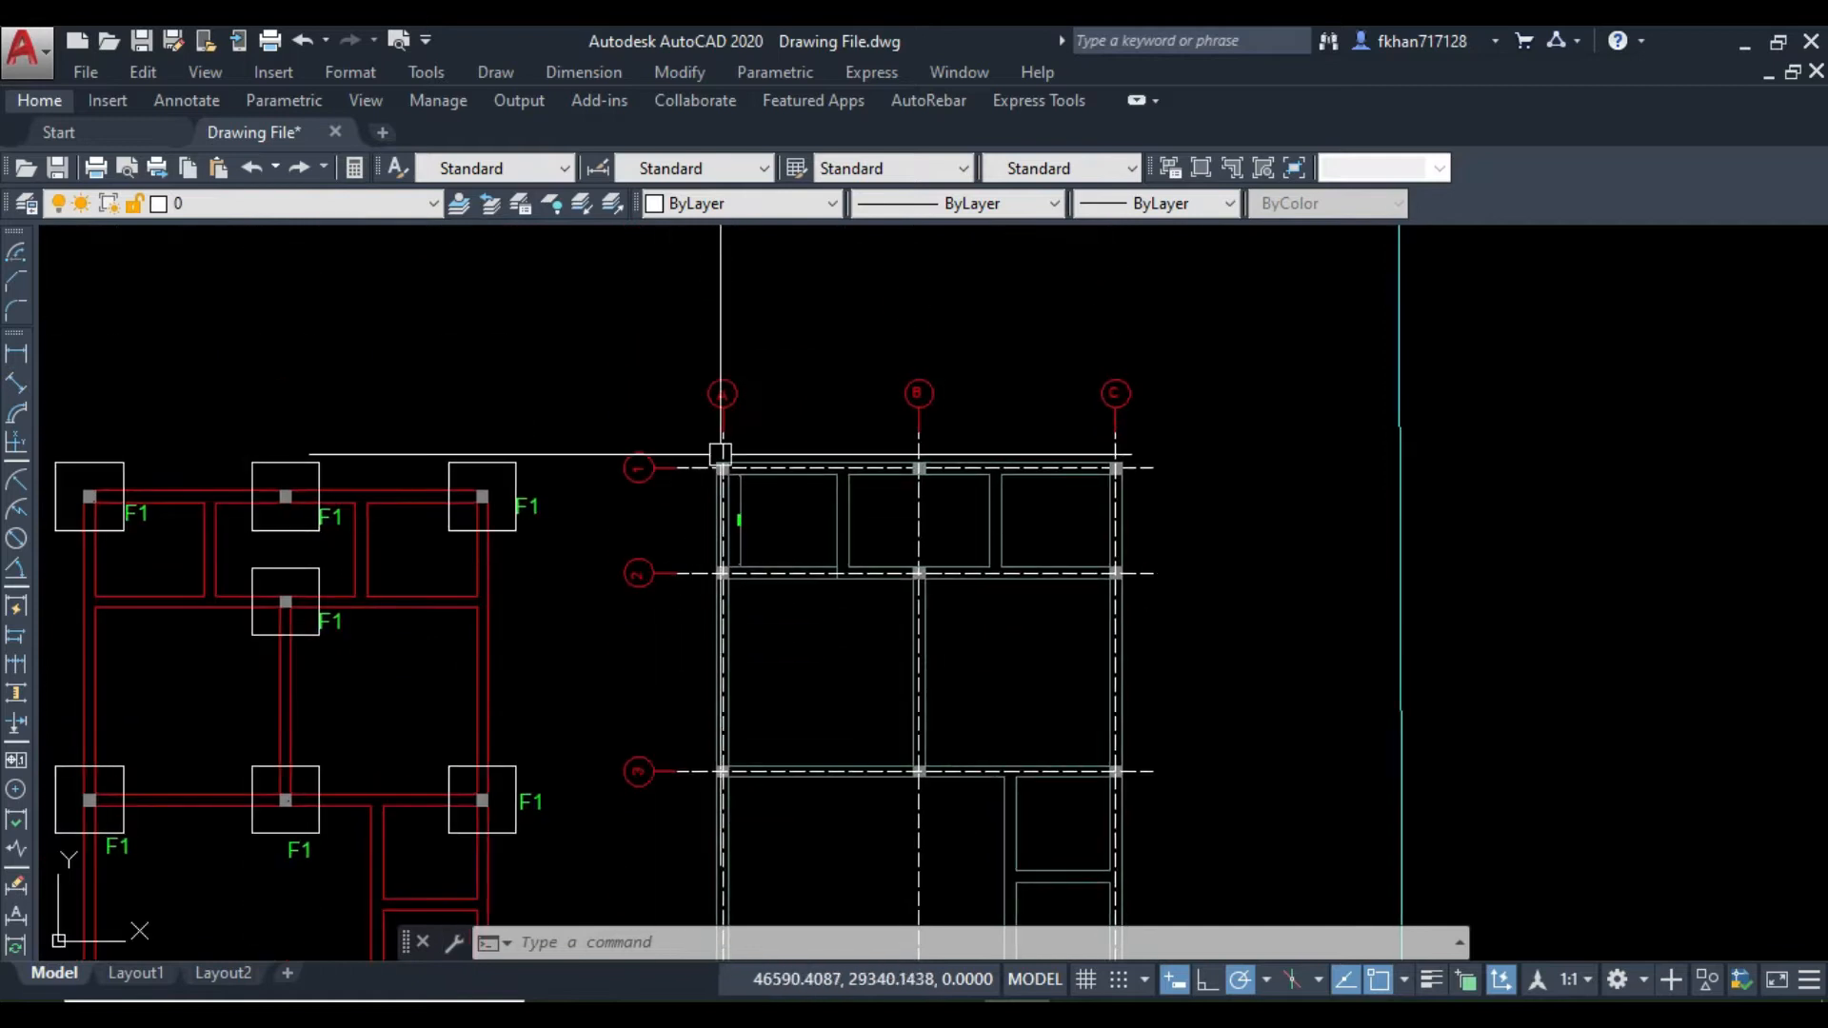
scroll(737, 384, "up", 4)
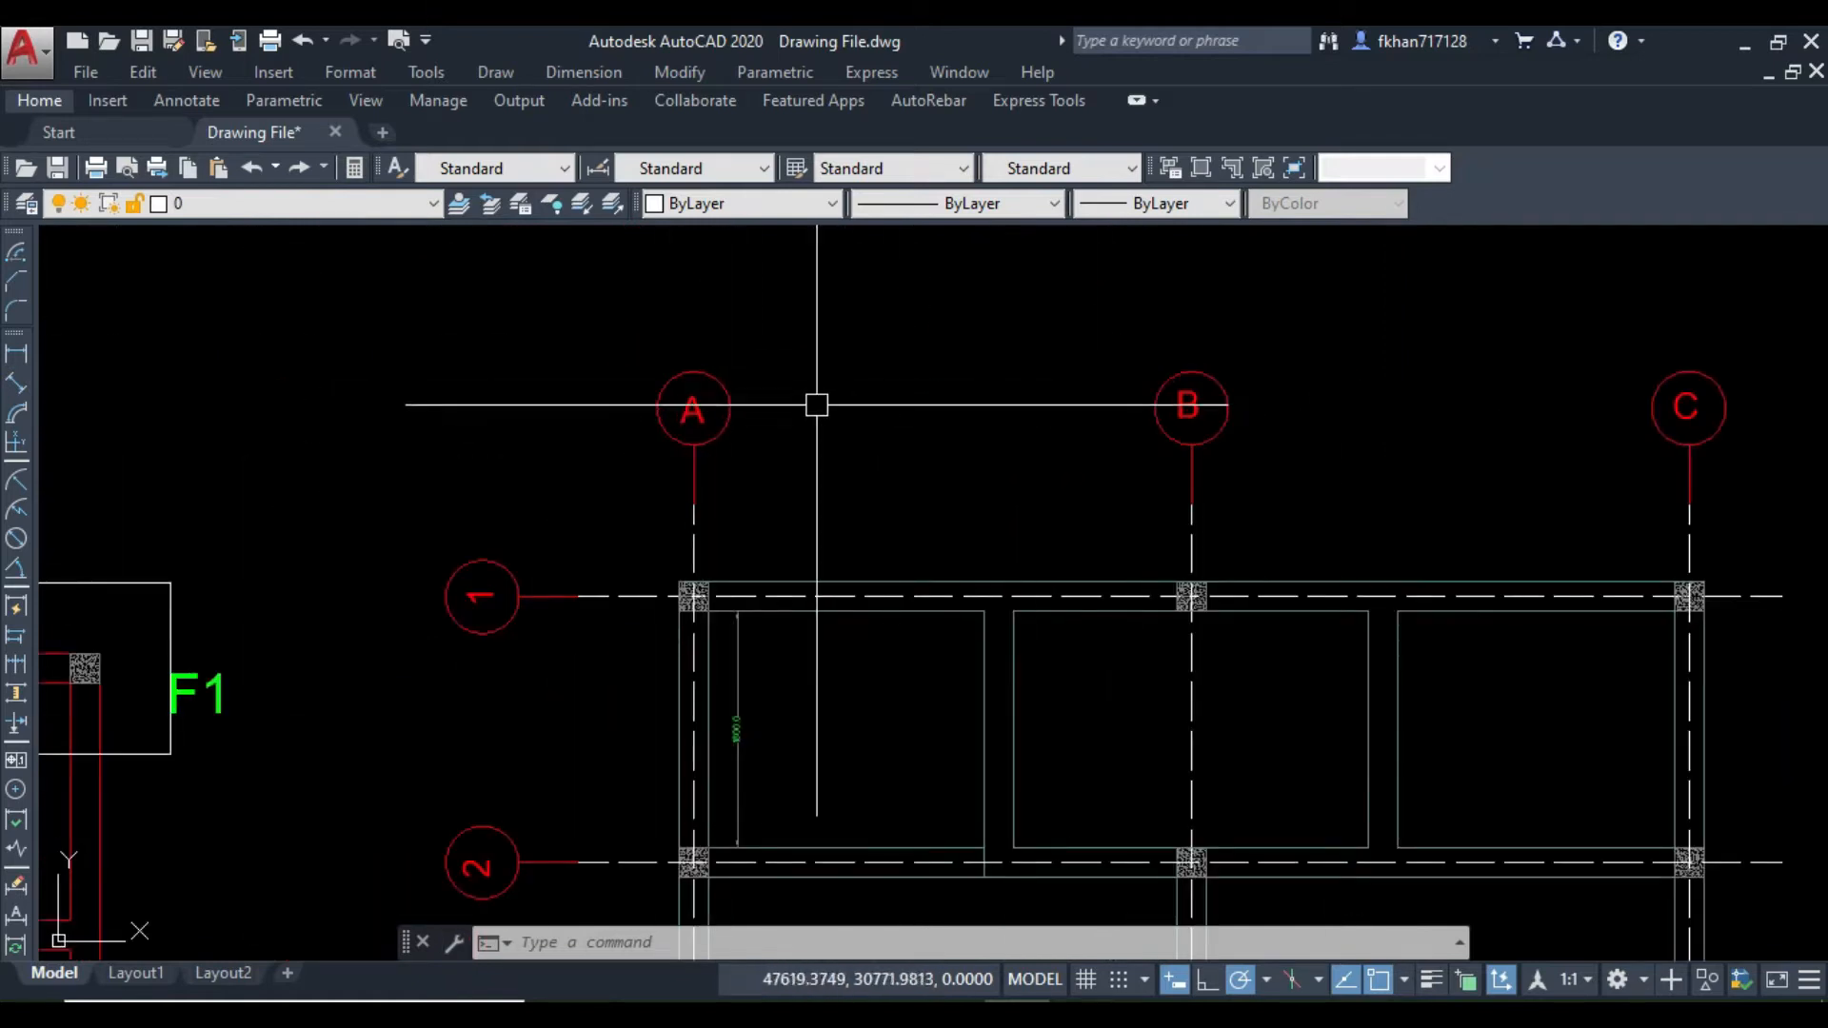
scroll(739, 387, "down", 2)
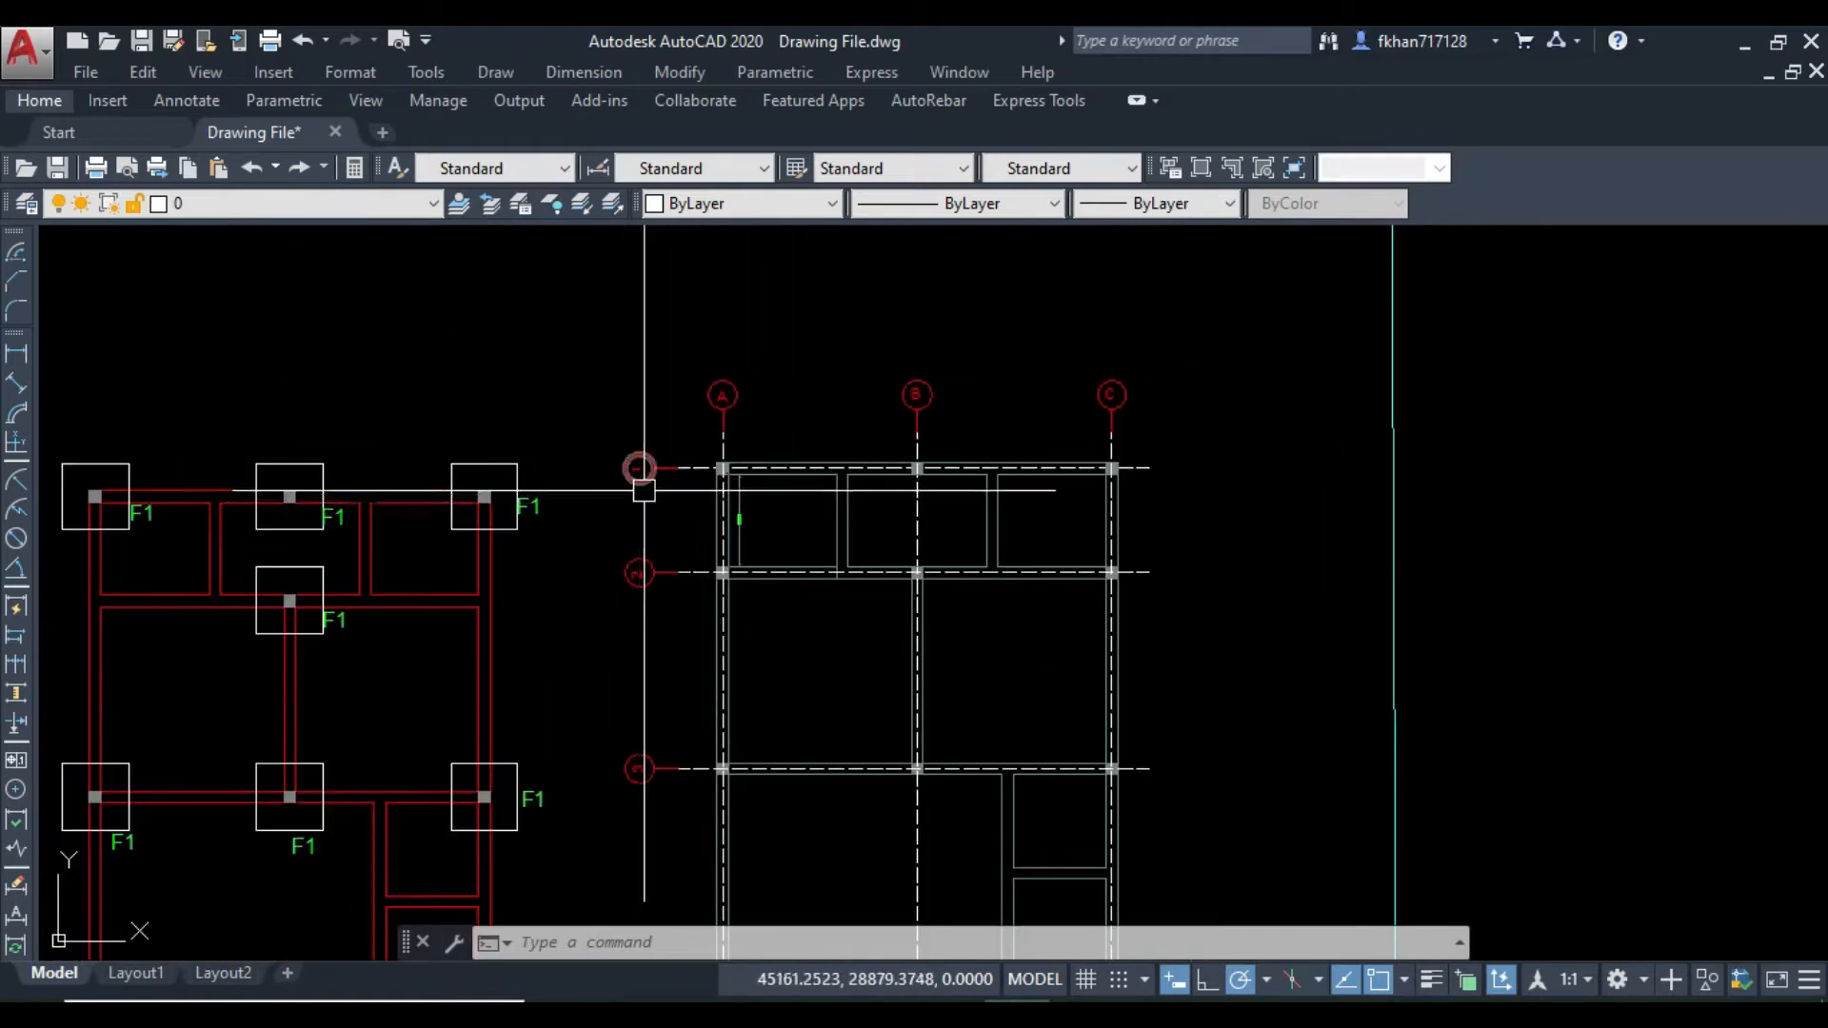
scroll(637, 466, "up", 2)
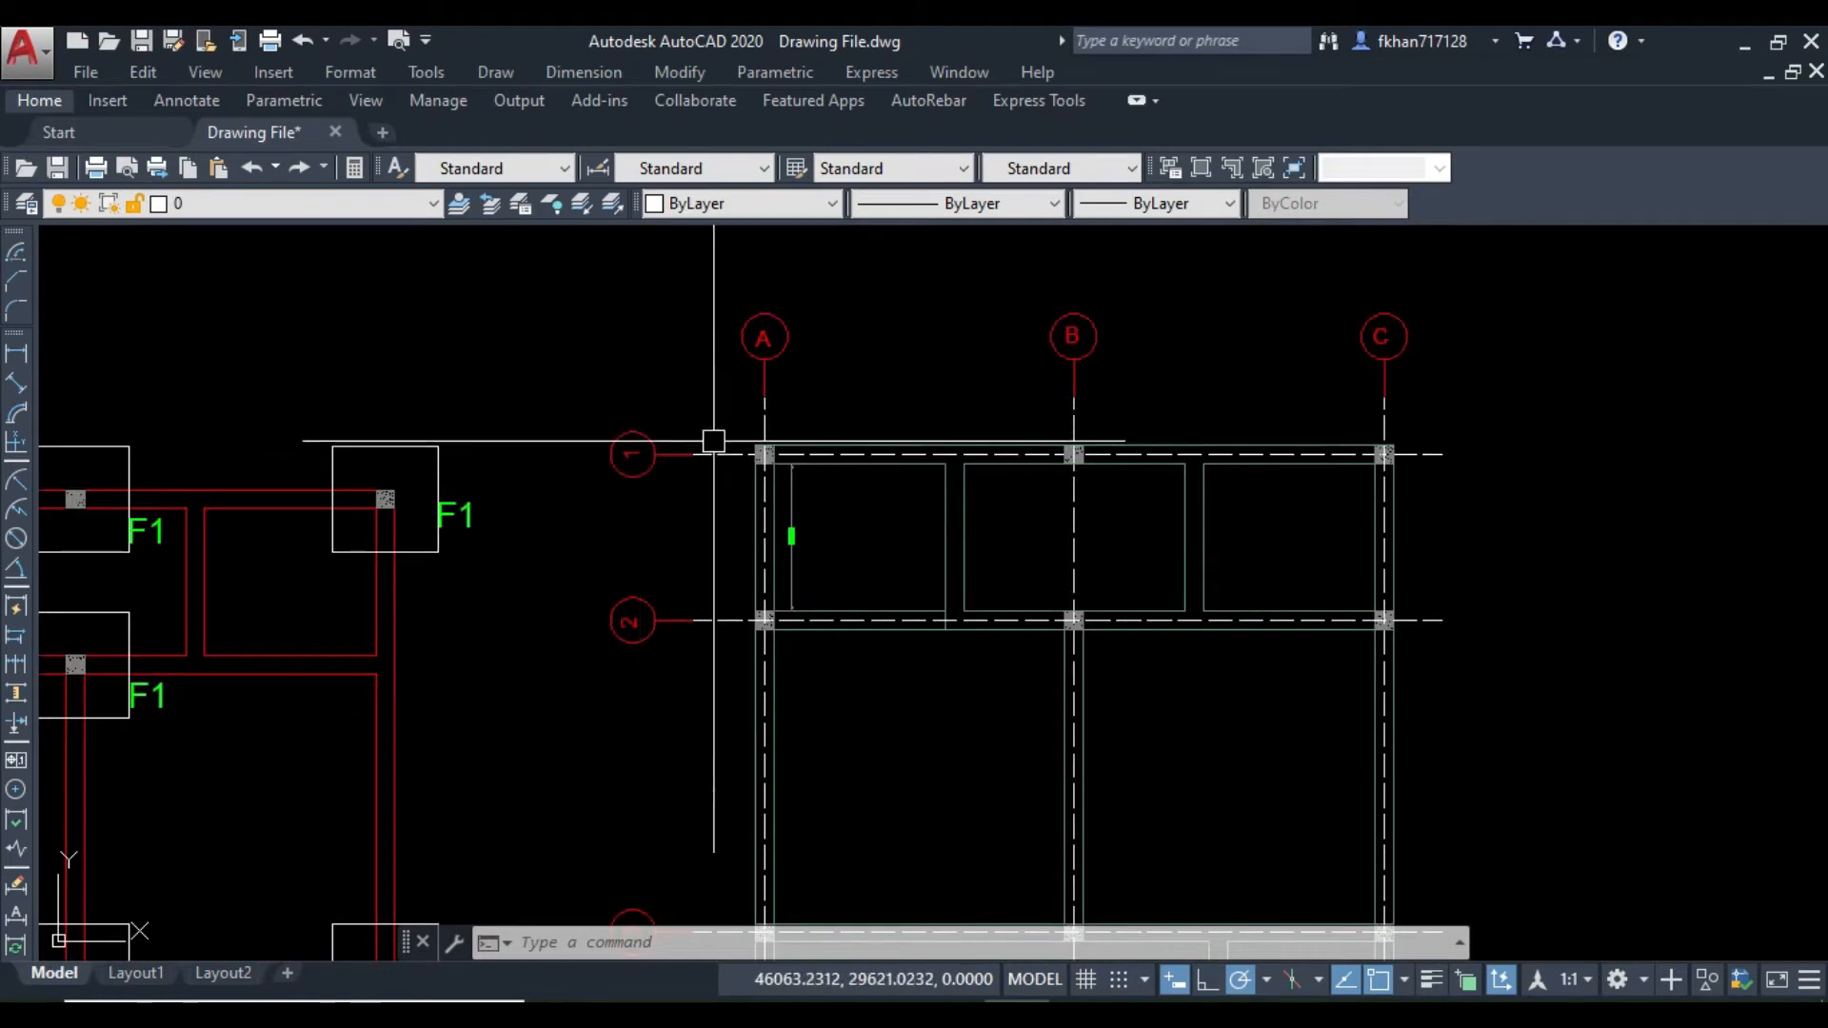
scroll(685, 444, "down", 2)
middle_click_drag(670, 487, 699, 438)
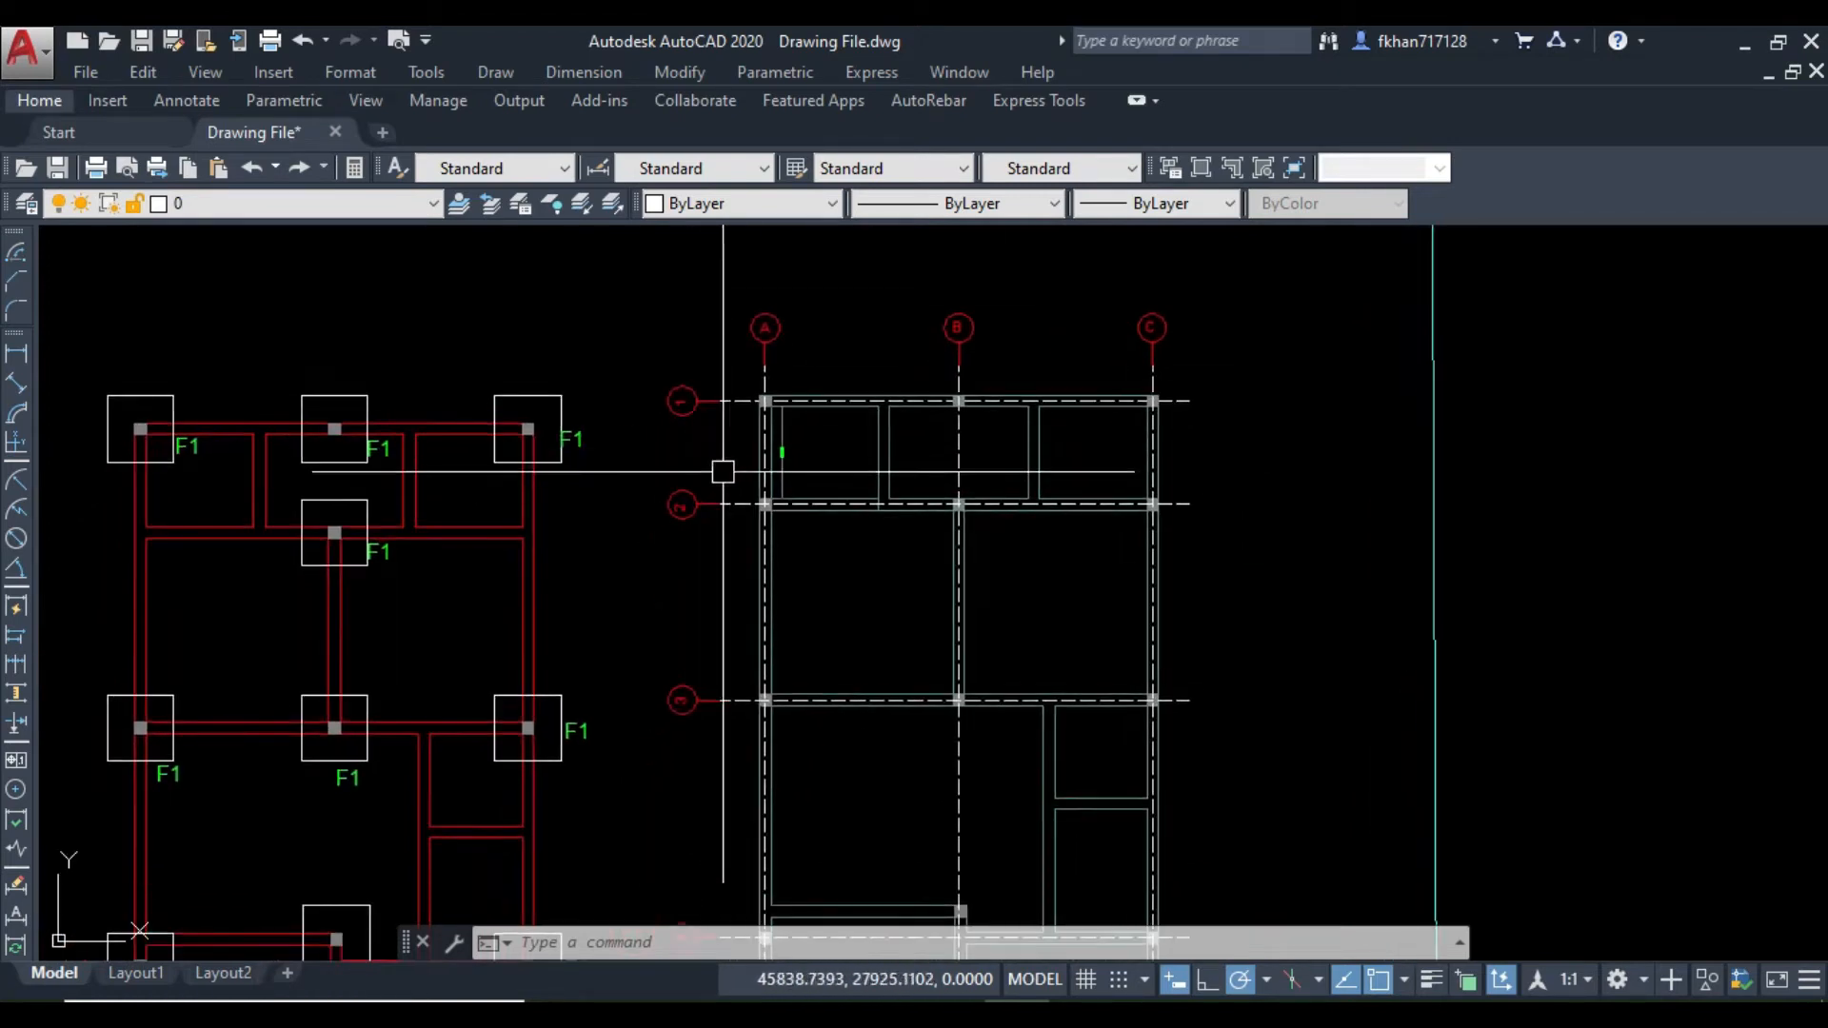
mouse_move(705, 641)
middle_mouse_down()
mouse_move(708, 499)
mouse_move(688, 786)
middle_mouse_up()
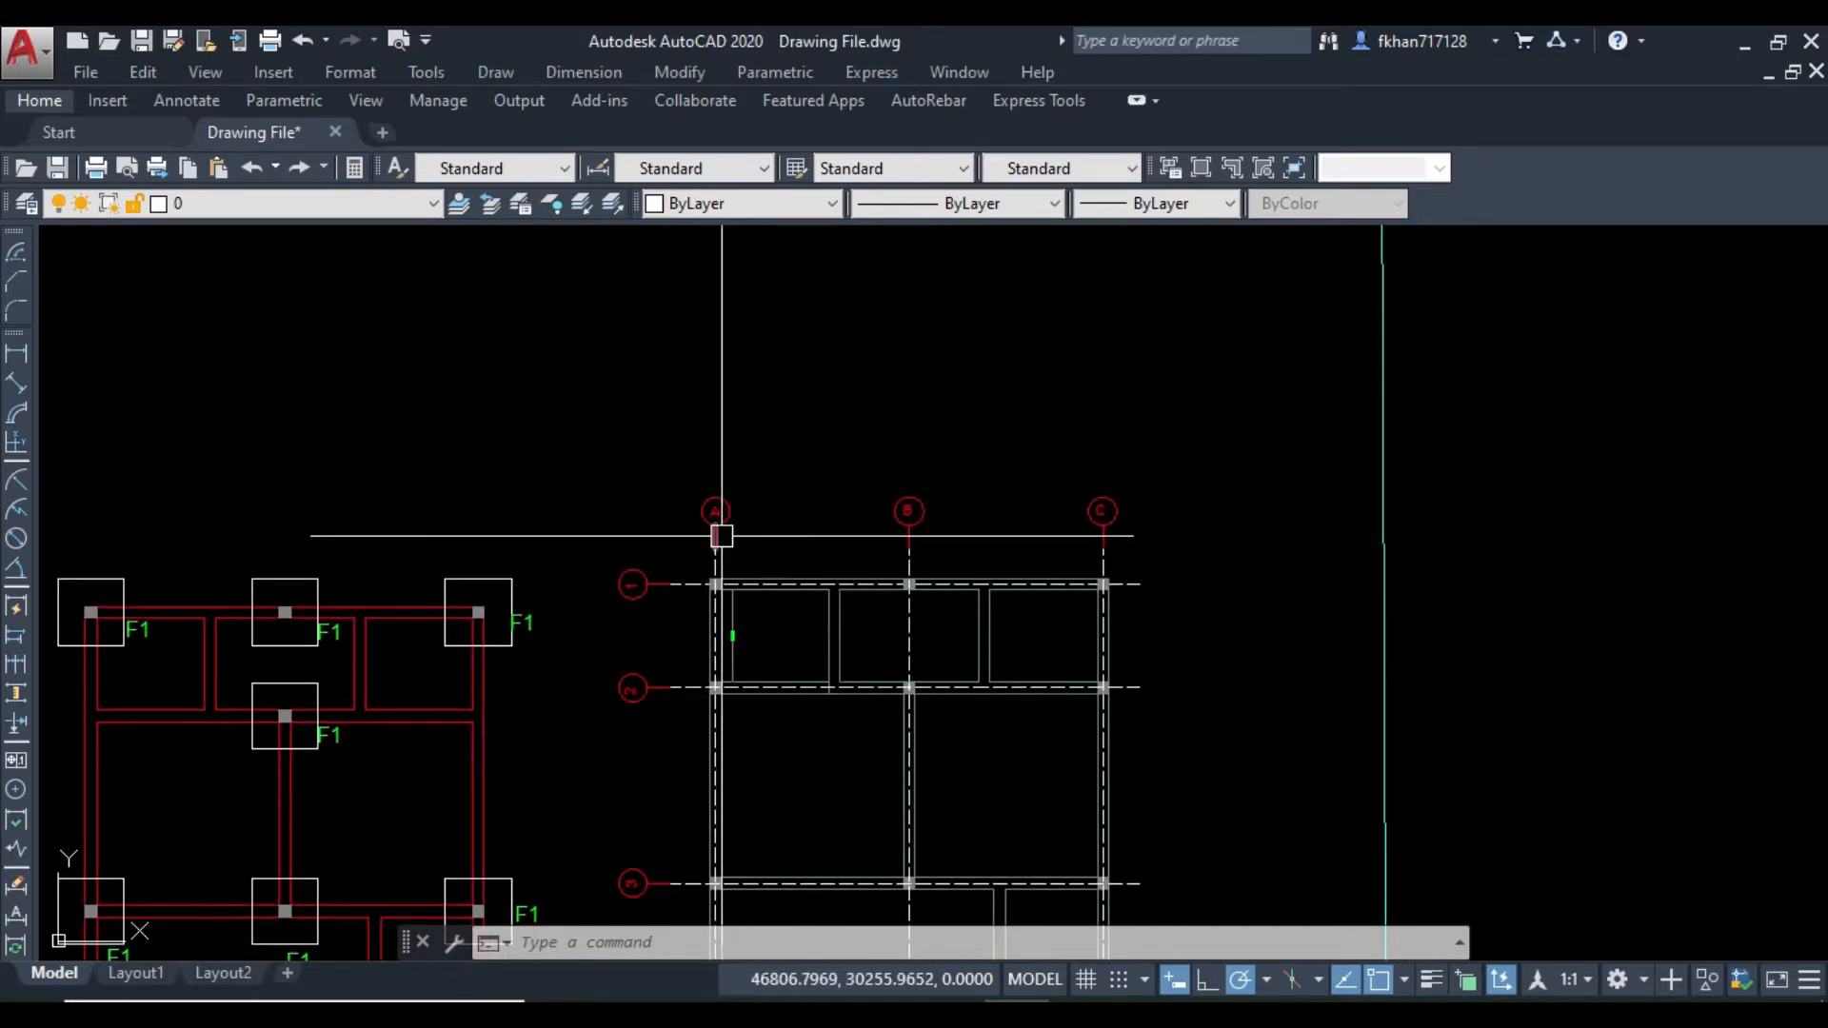
scroll(735, 535, "up", 2)
scroll(841, 460, "down", 2)
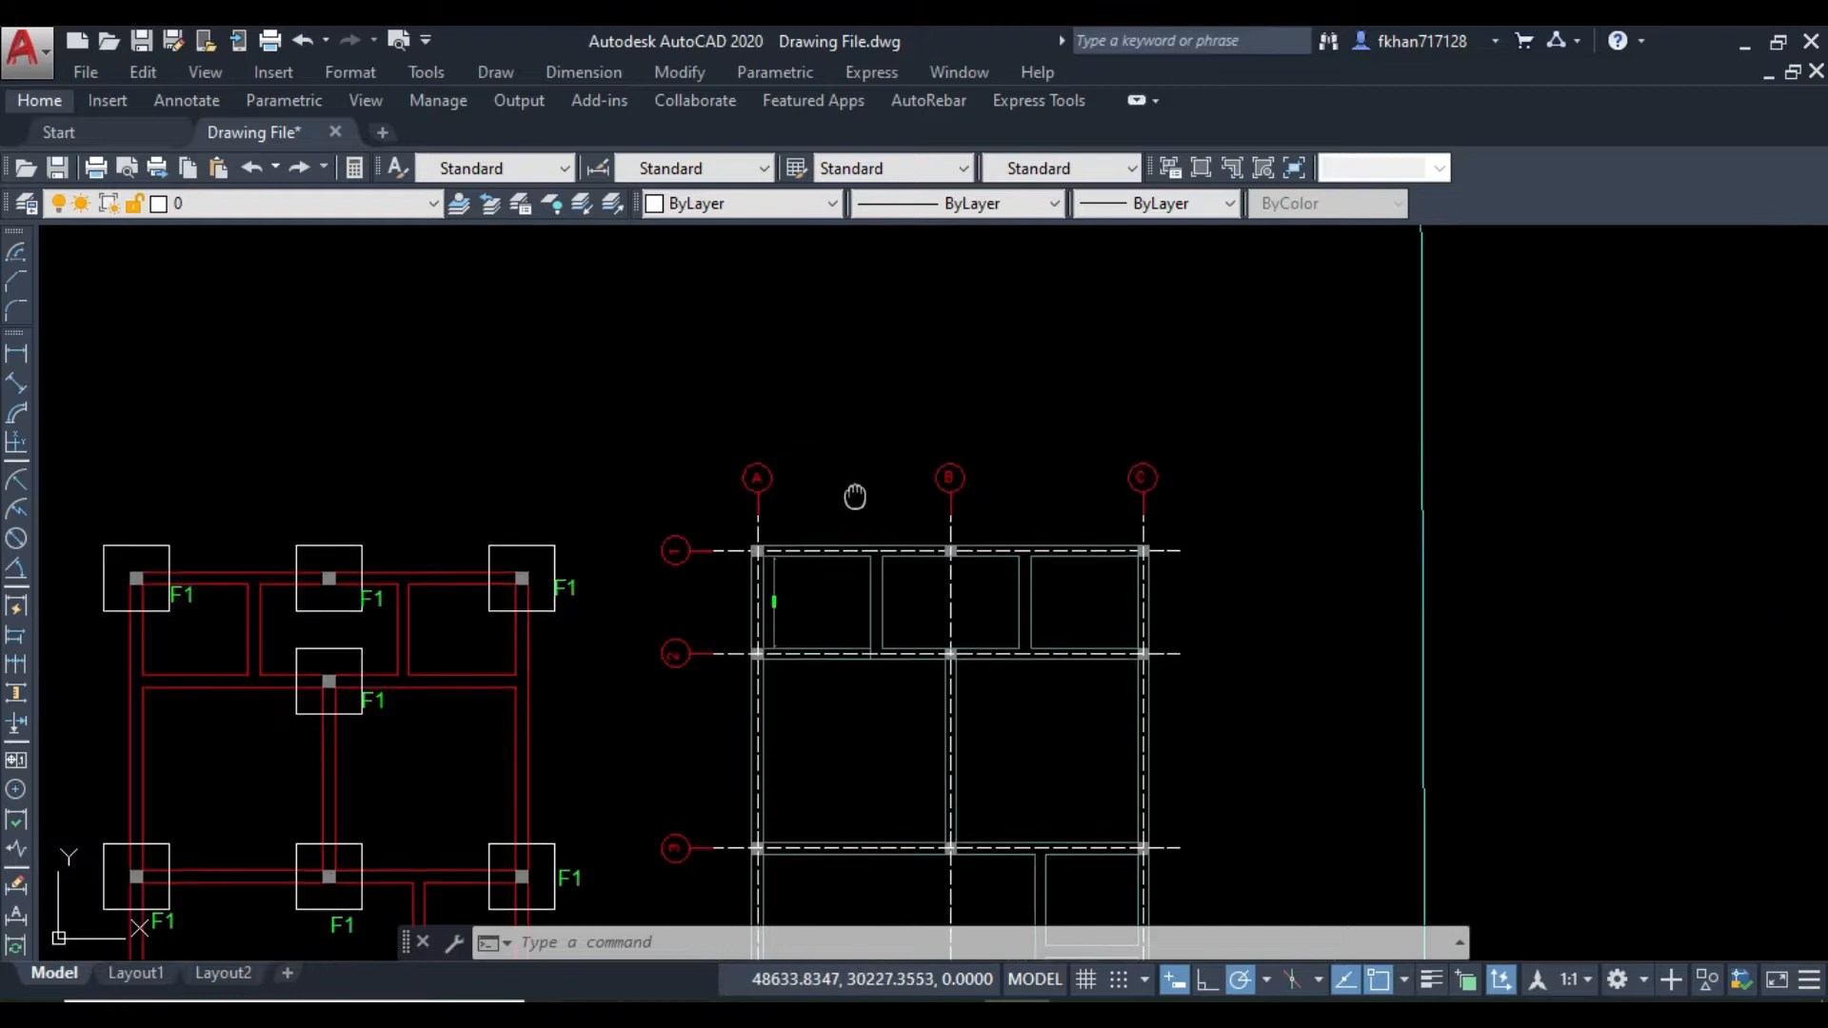
middle_click_drag(853, 498, 829, 411)
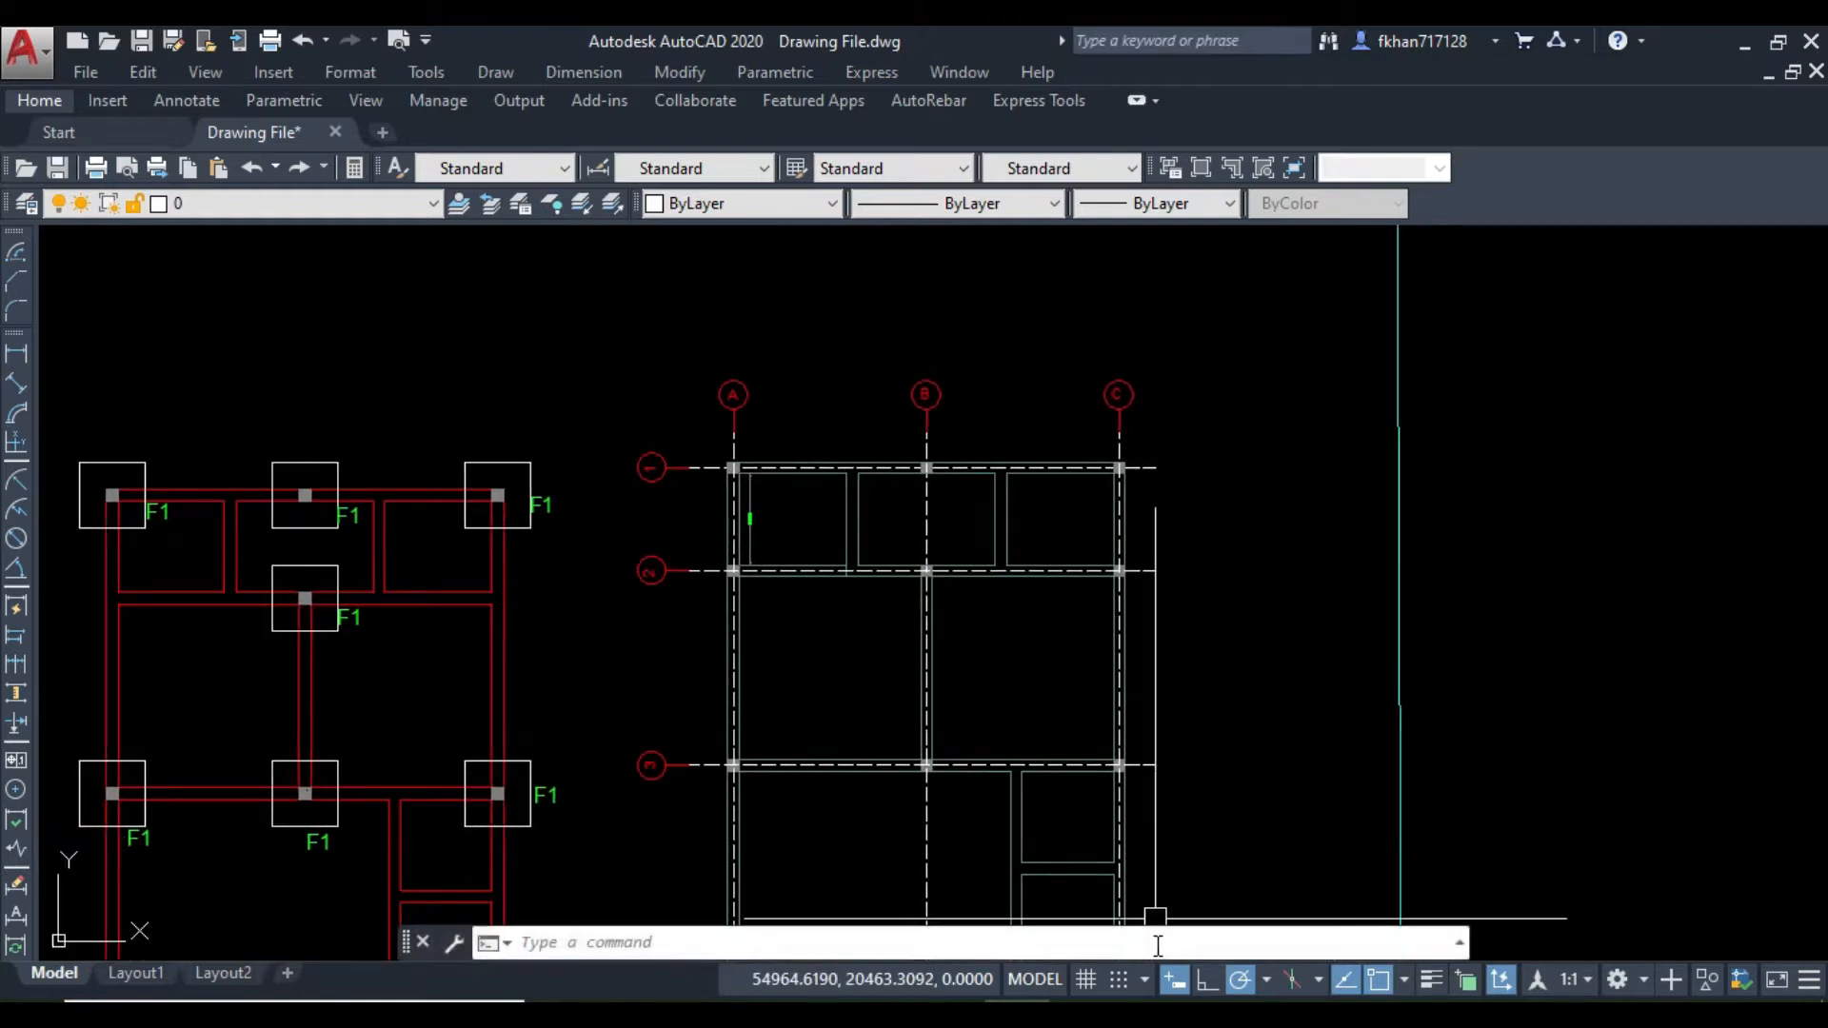
Step: Switch to the M.Sheet workbook in Excel and place a copy of the FormWork for Colm Necks sheet at the end
left_click(1150, 1013)
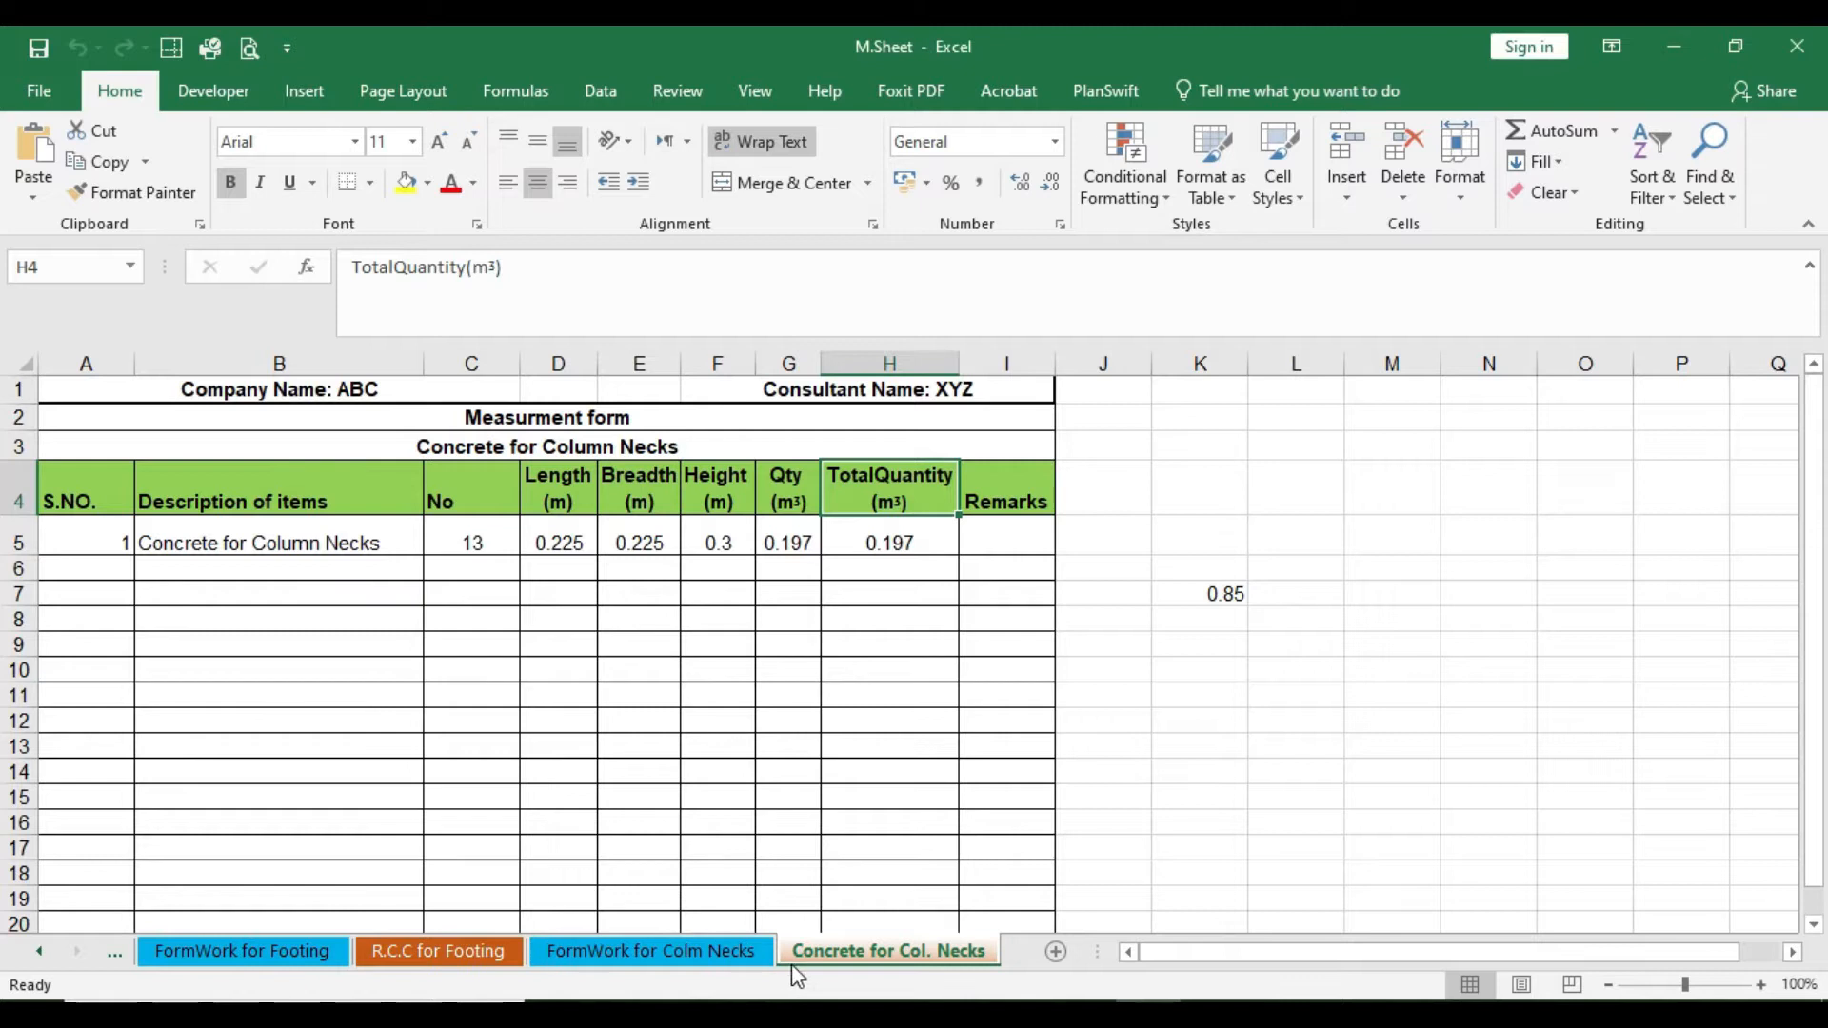
left_click(704, 955)
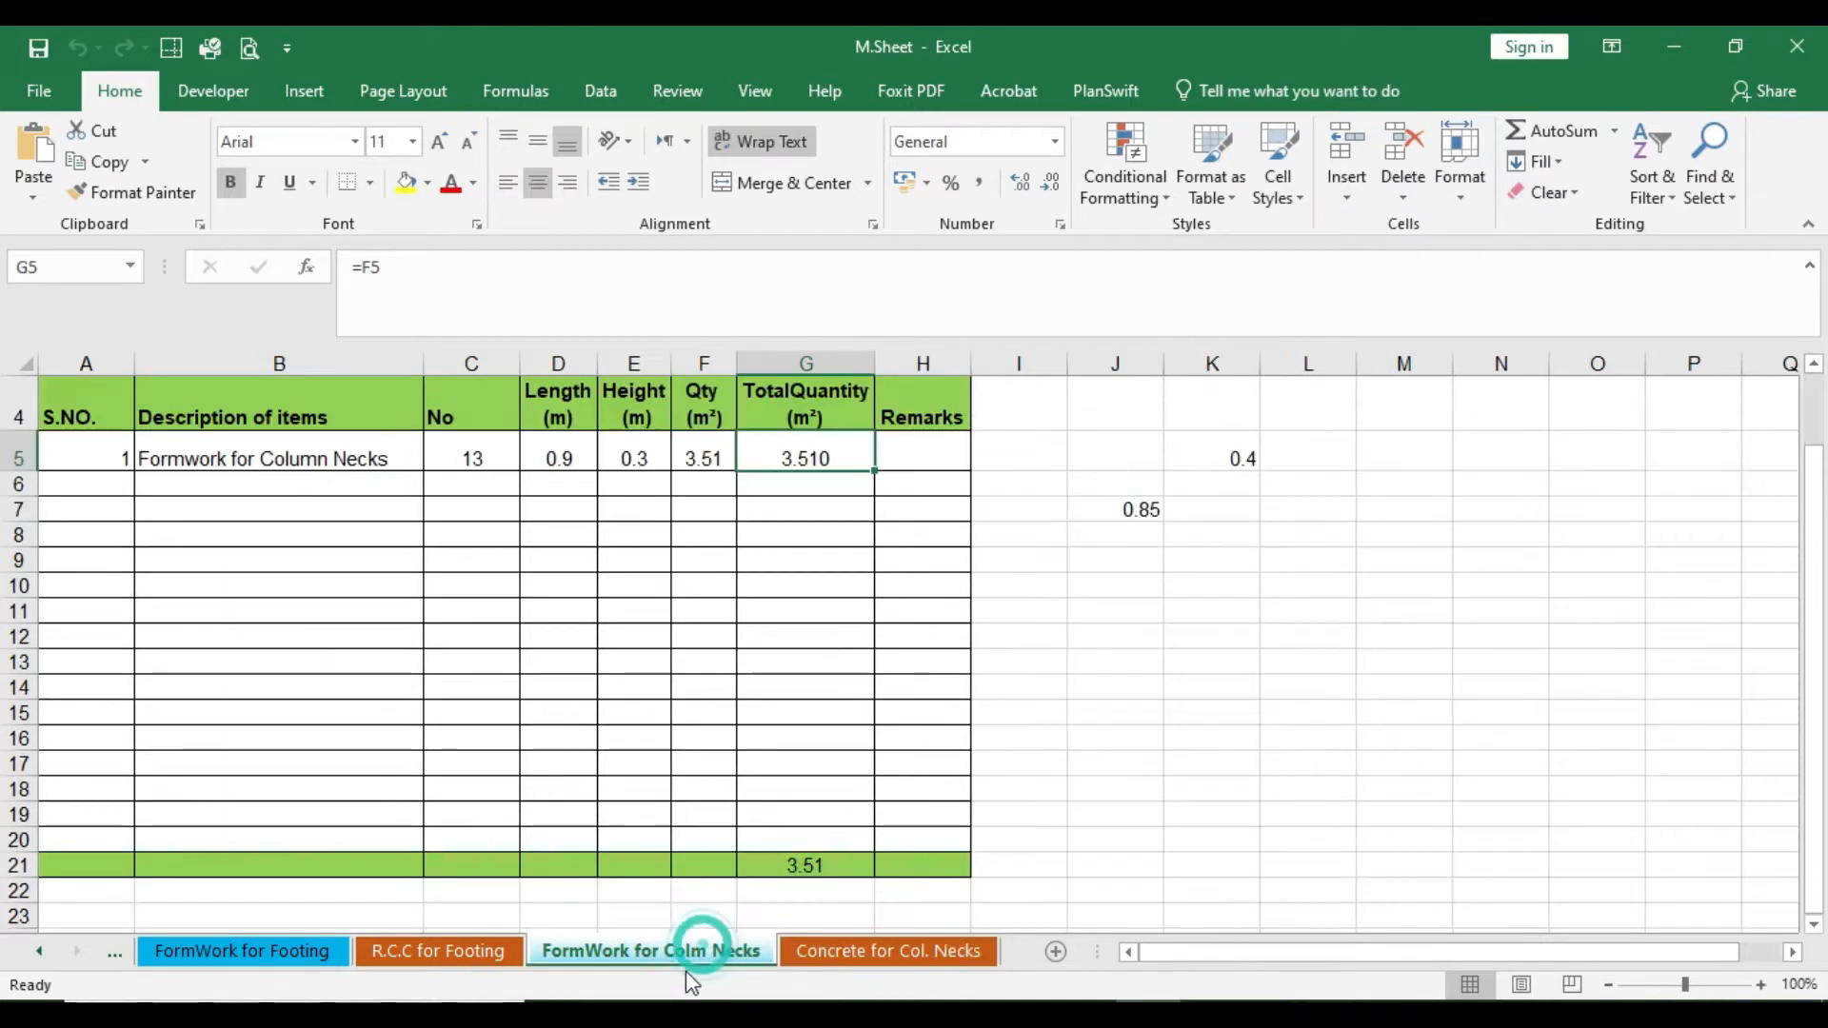
right_click(686, 967)
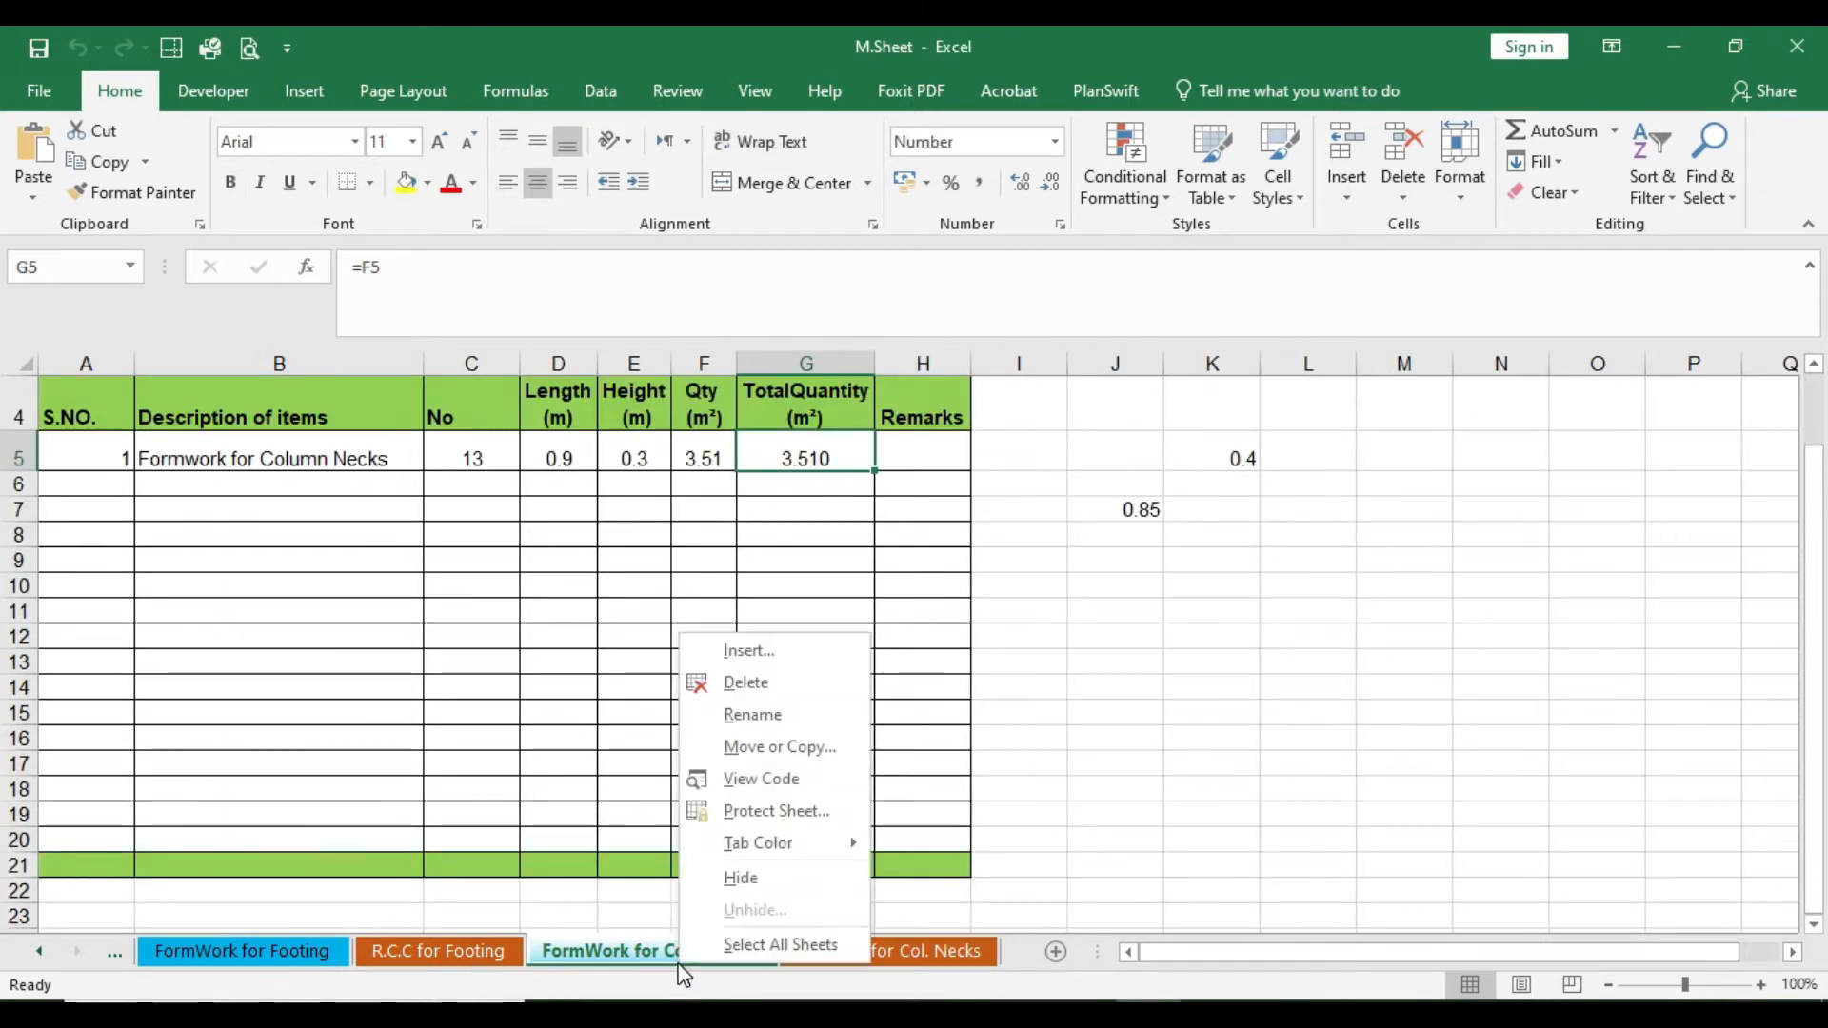
left_click(764, 752)
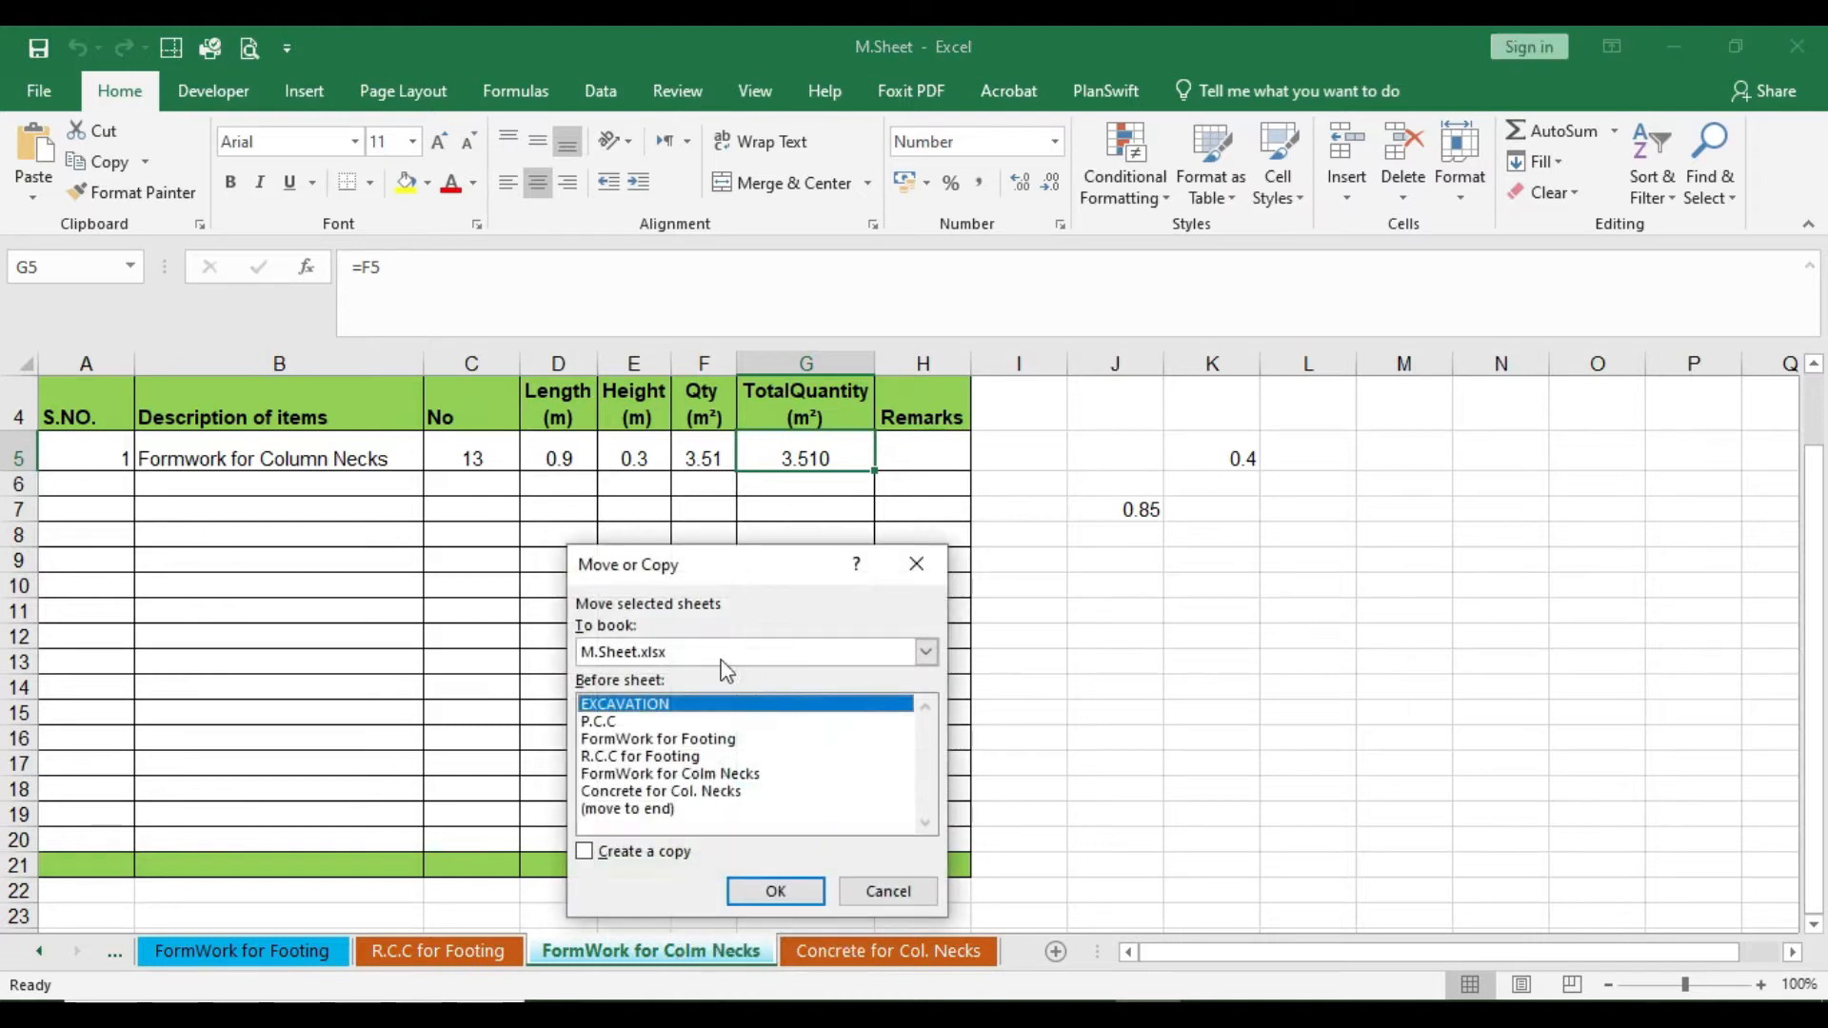
left_click(626, 808)
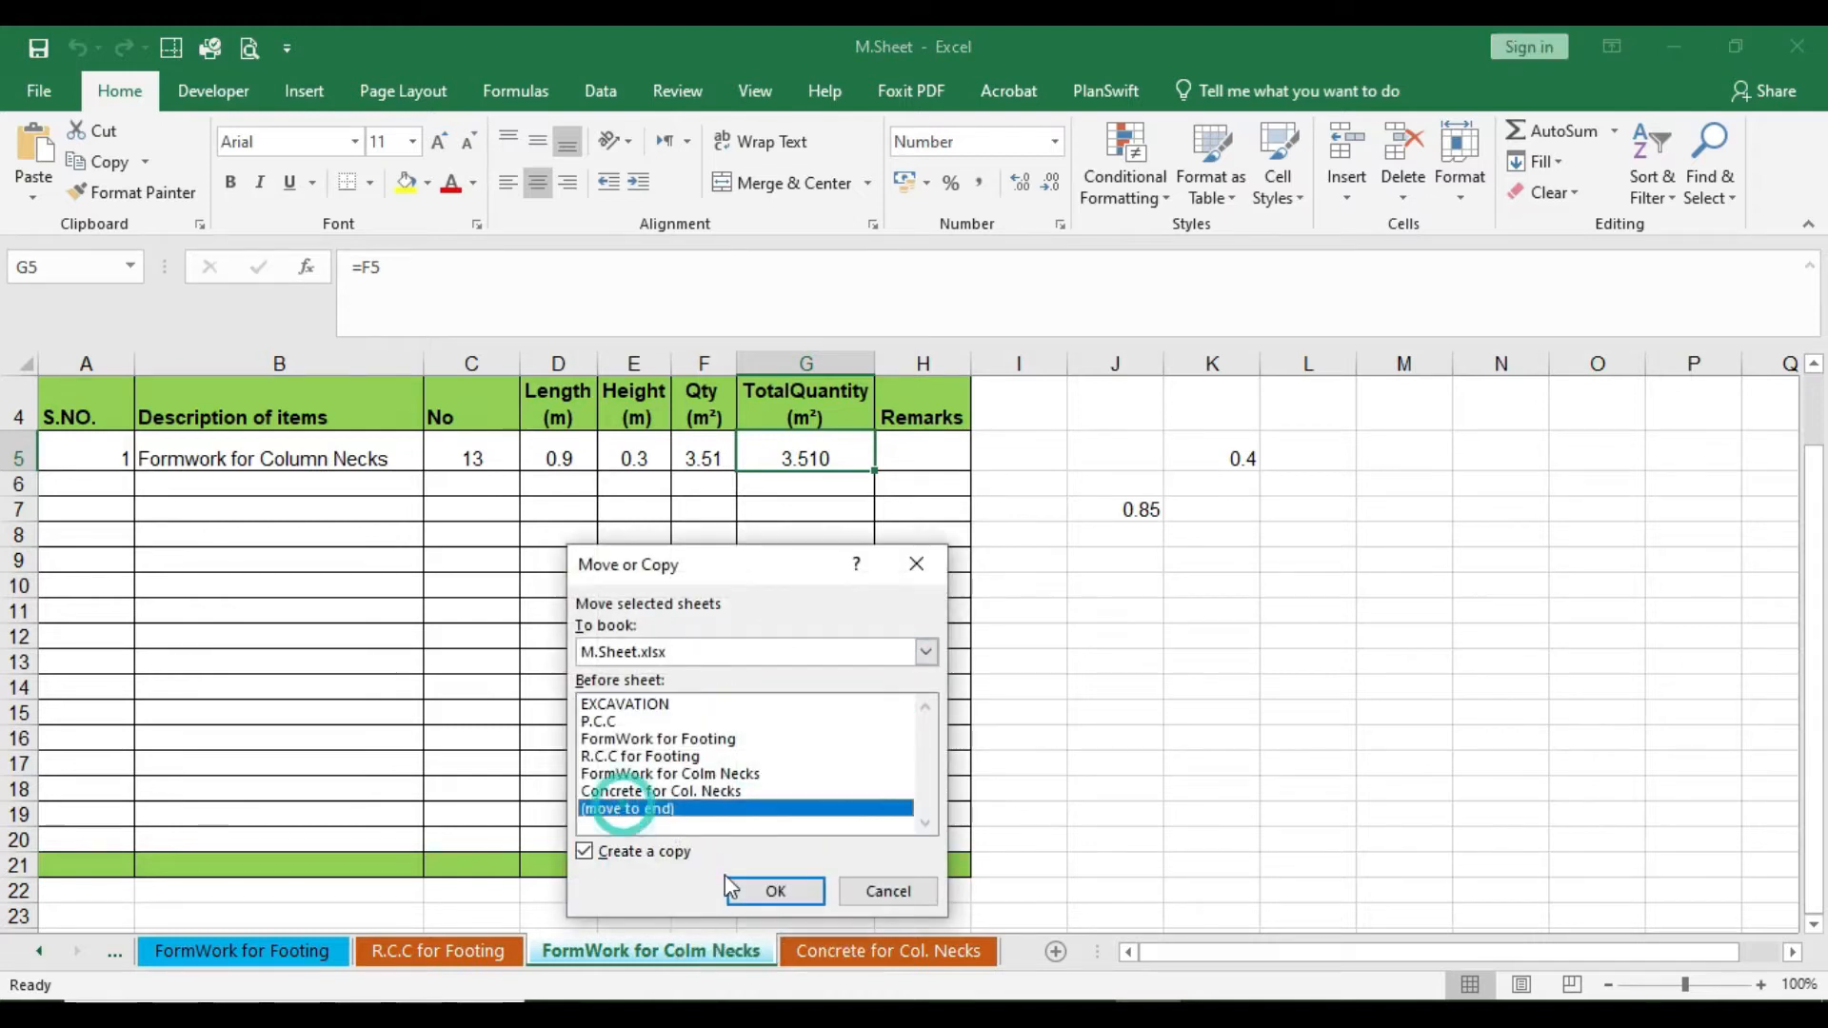
left_click(774, 892)
Step: Rename the copied sheet as FormWork for Grade Beam
right_click(841, 967)
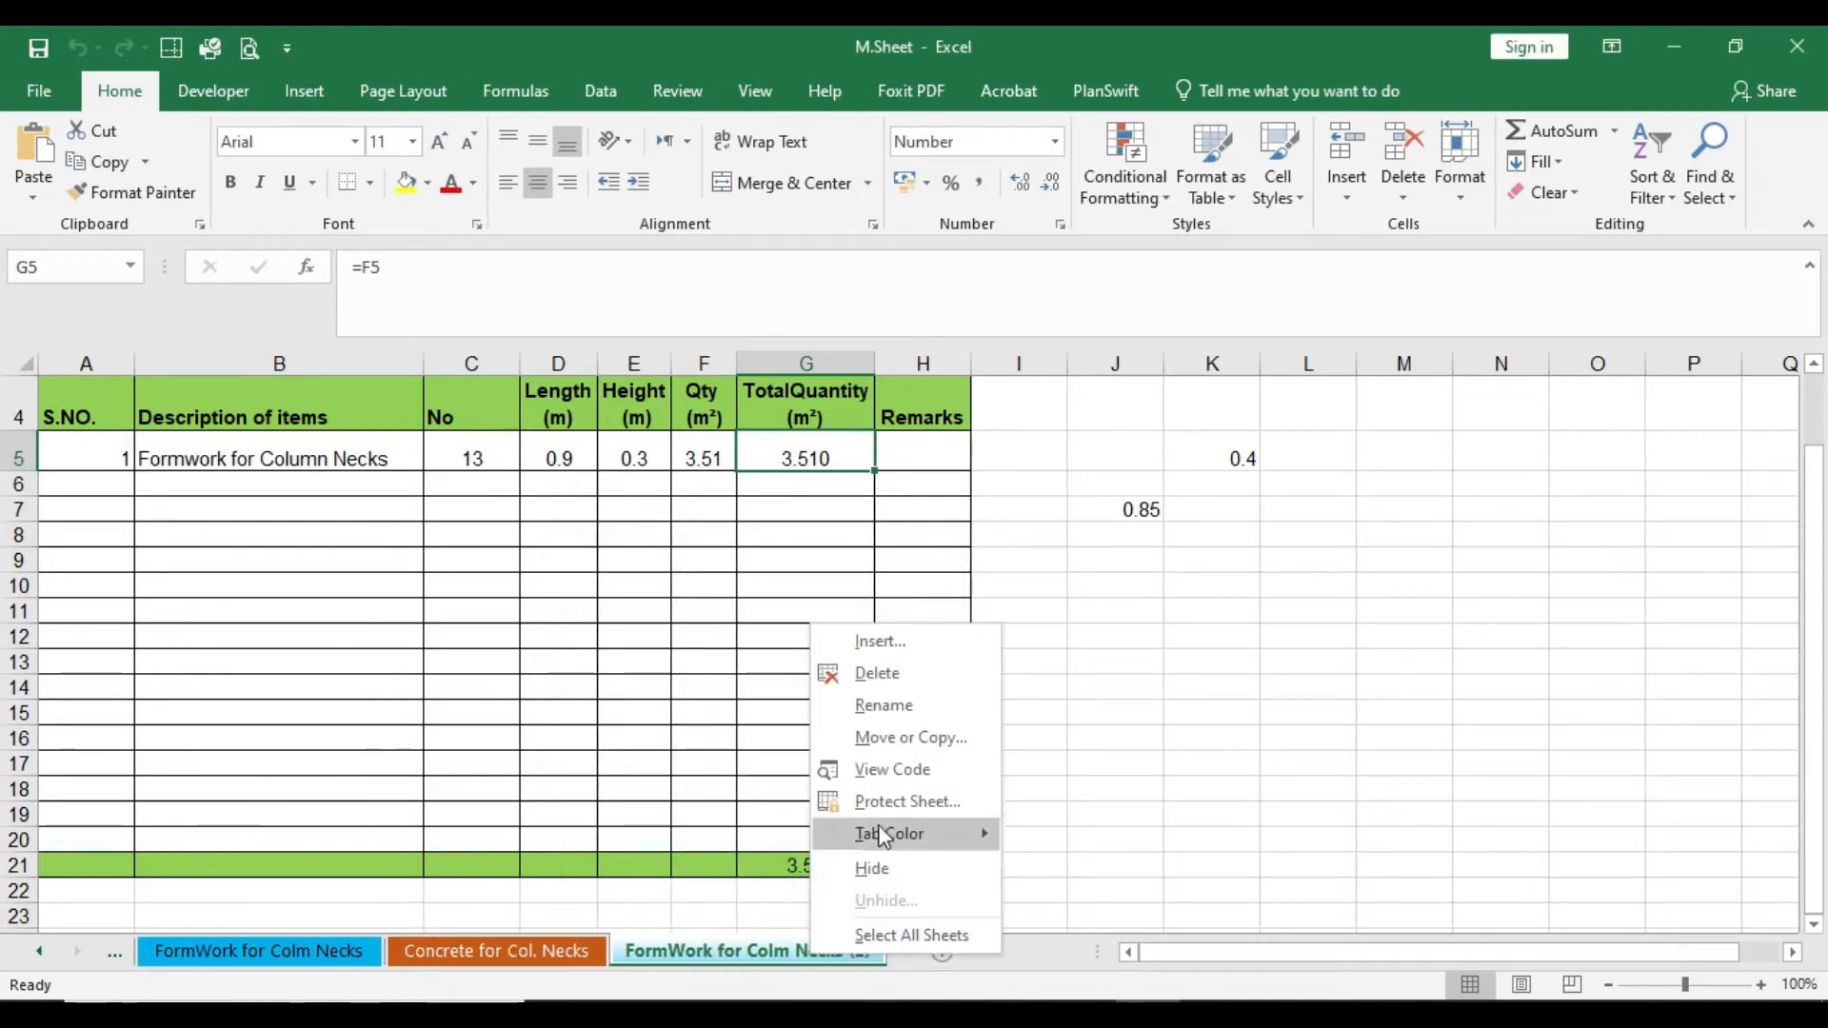
left_click(883, 709)
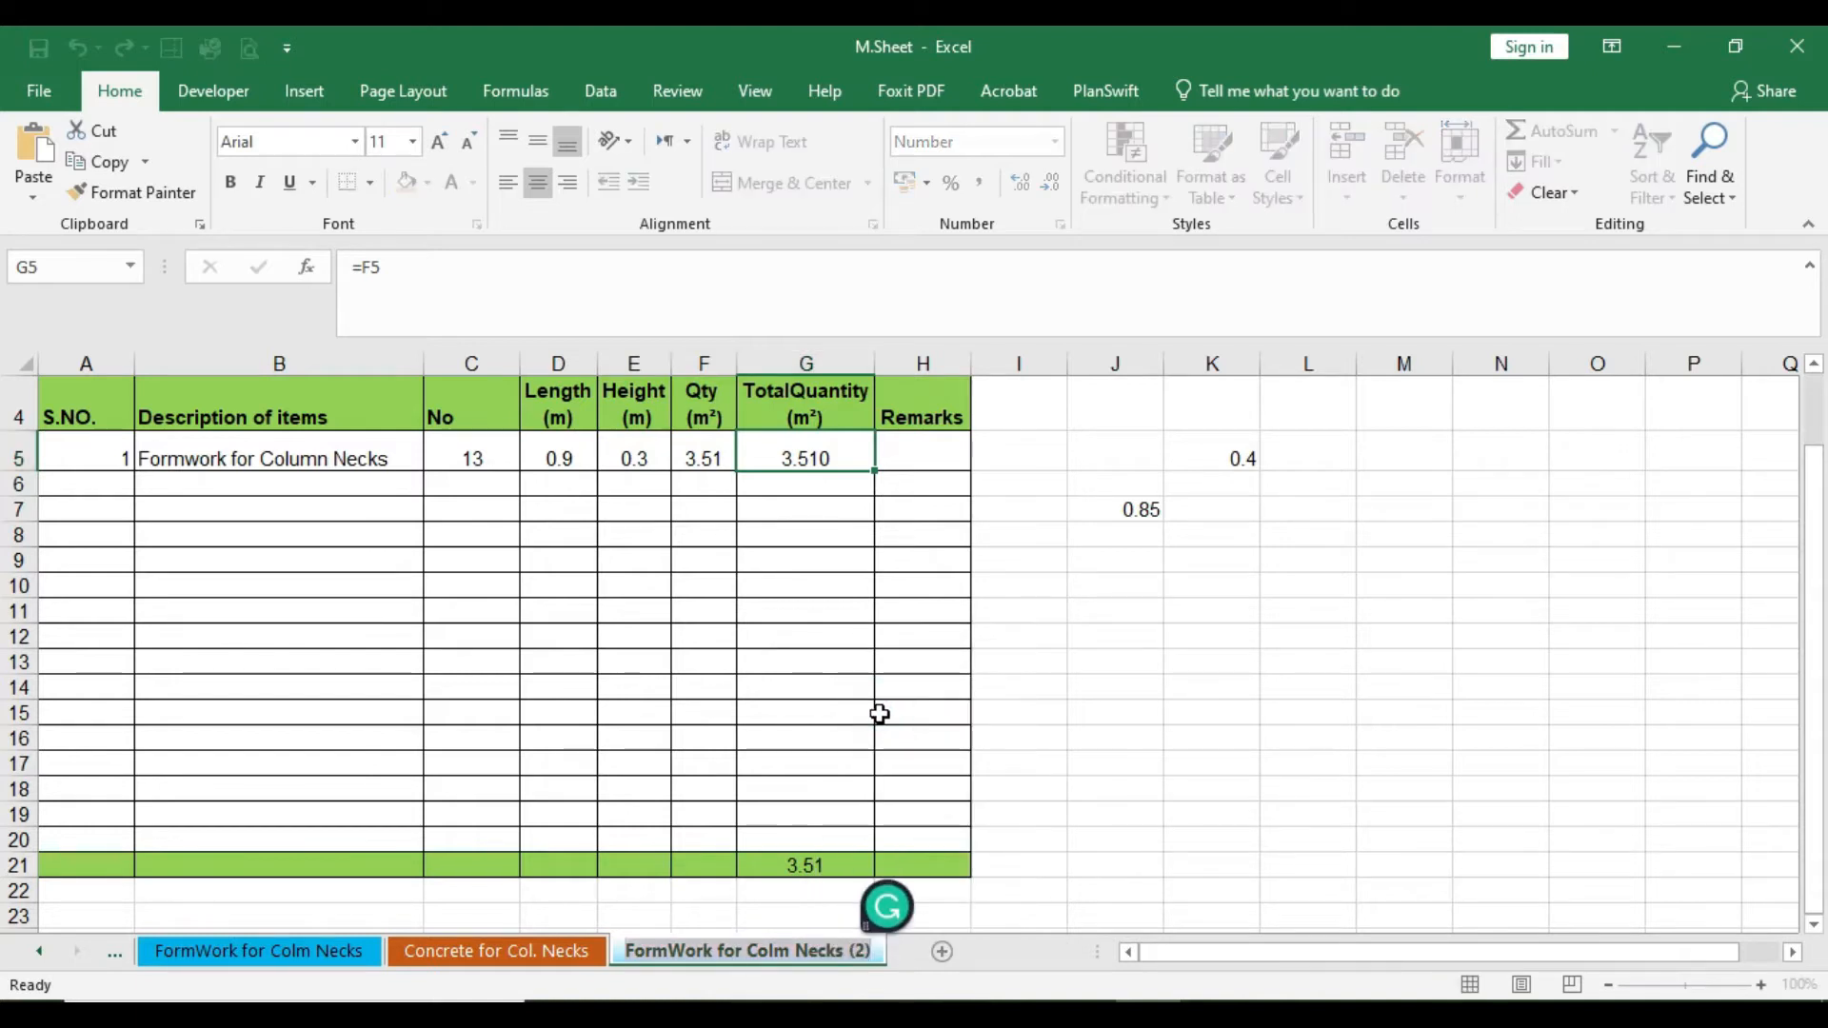
left_click_drag(752, 952, 871, 951)
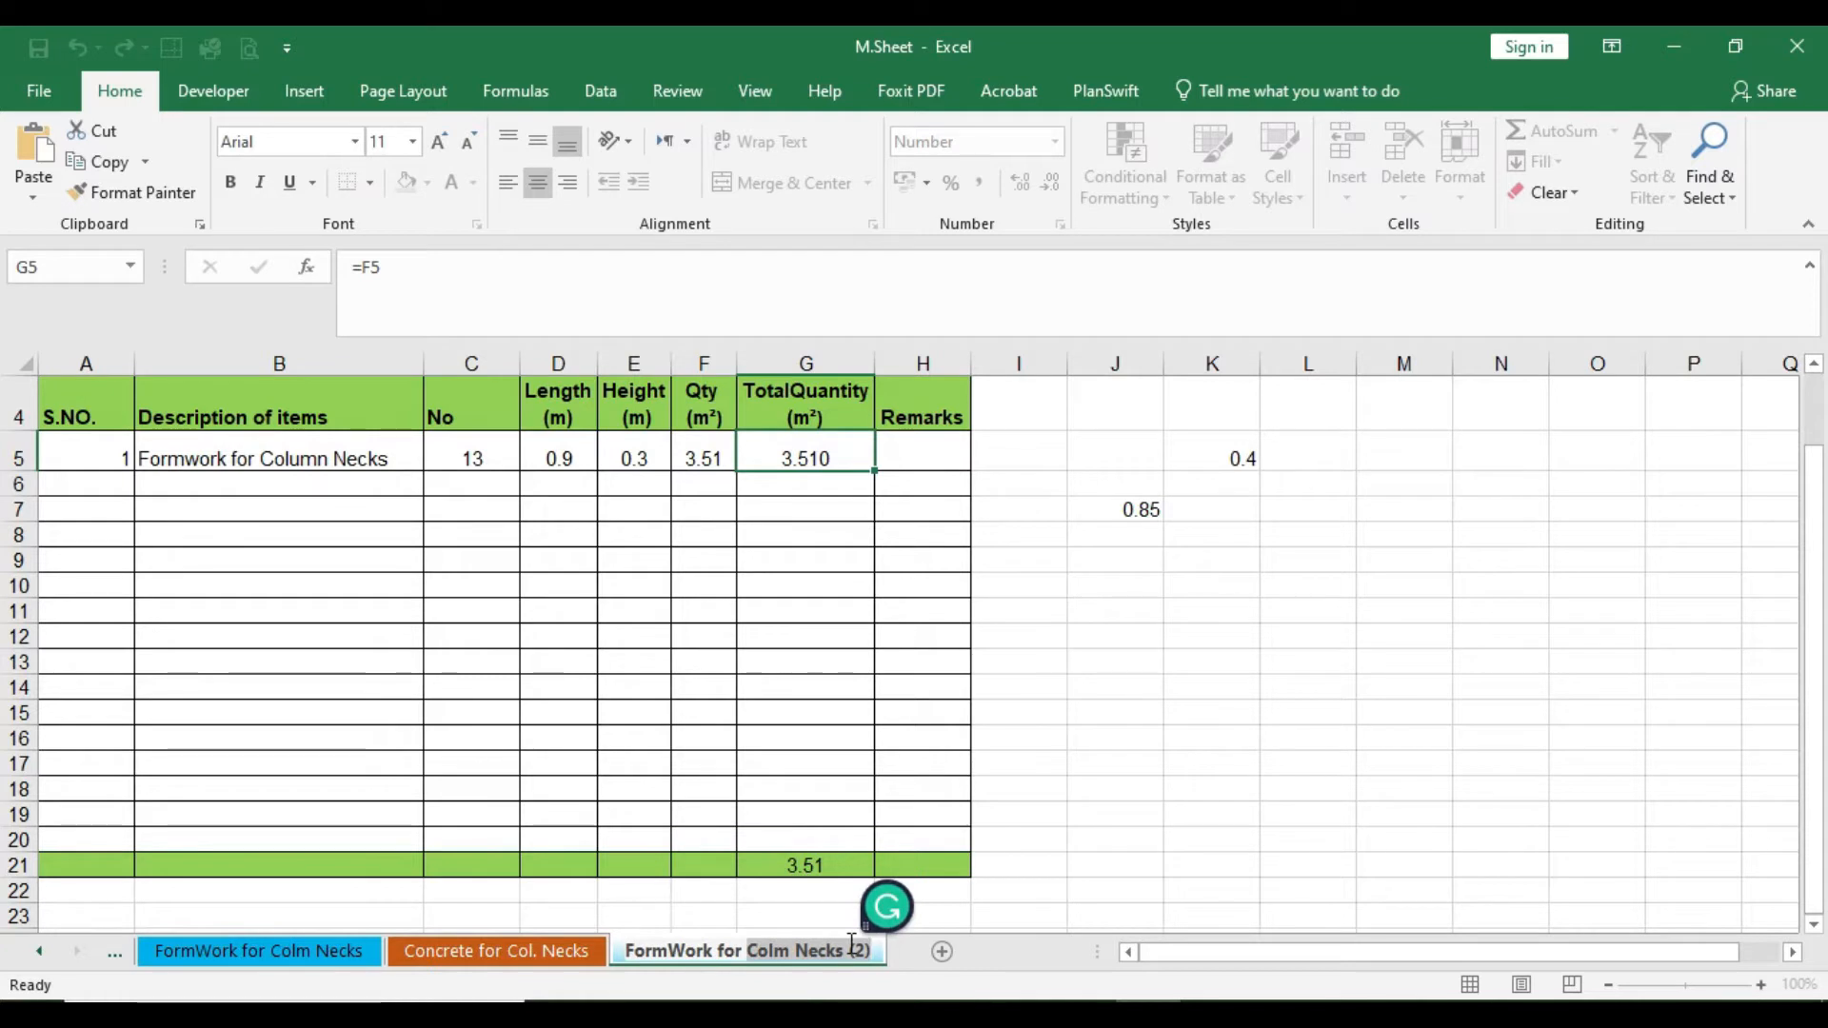
type("Grade Bea")
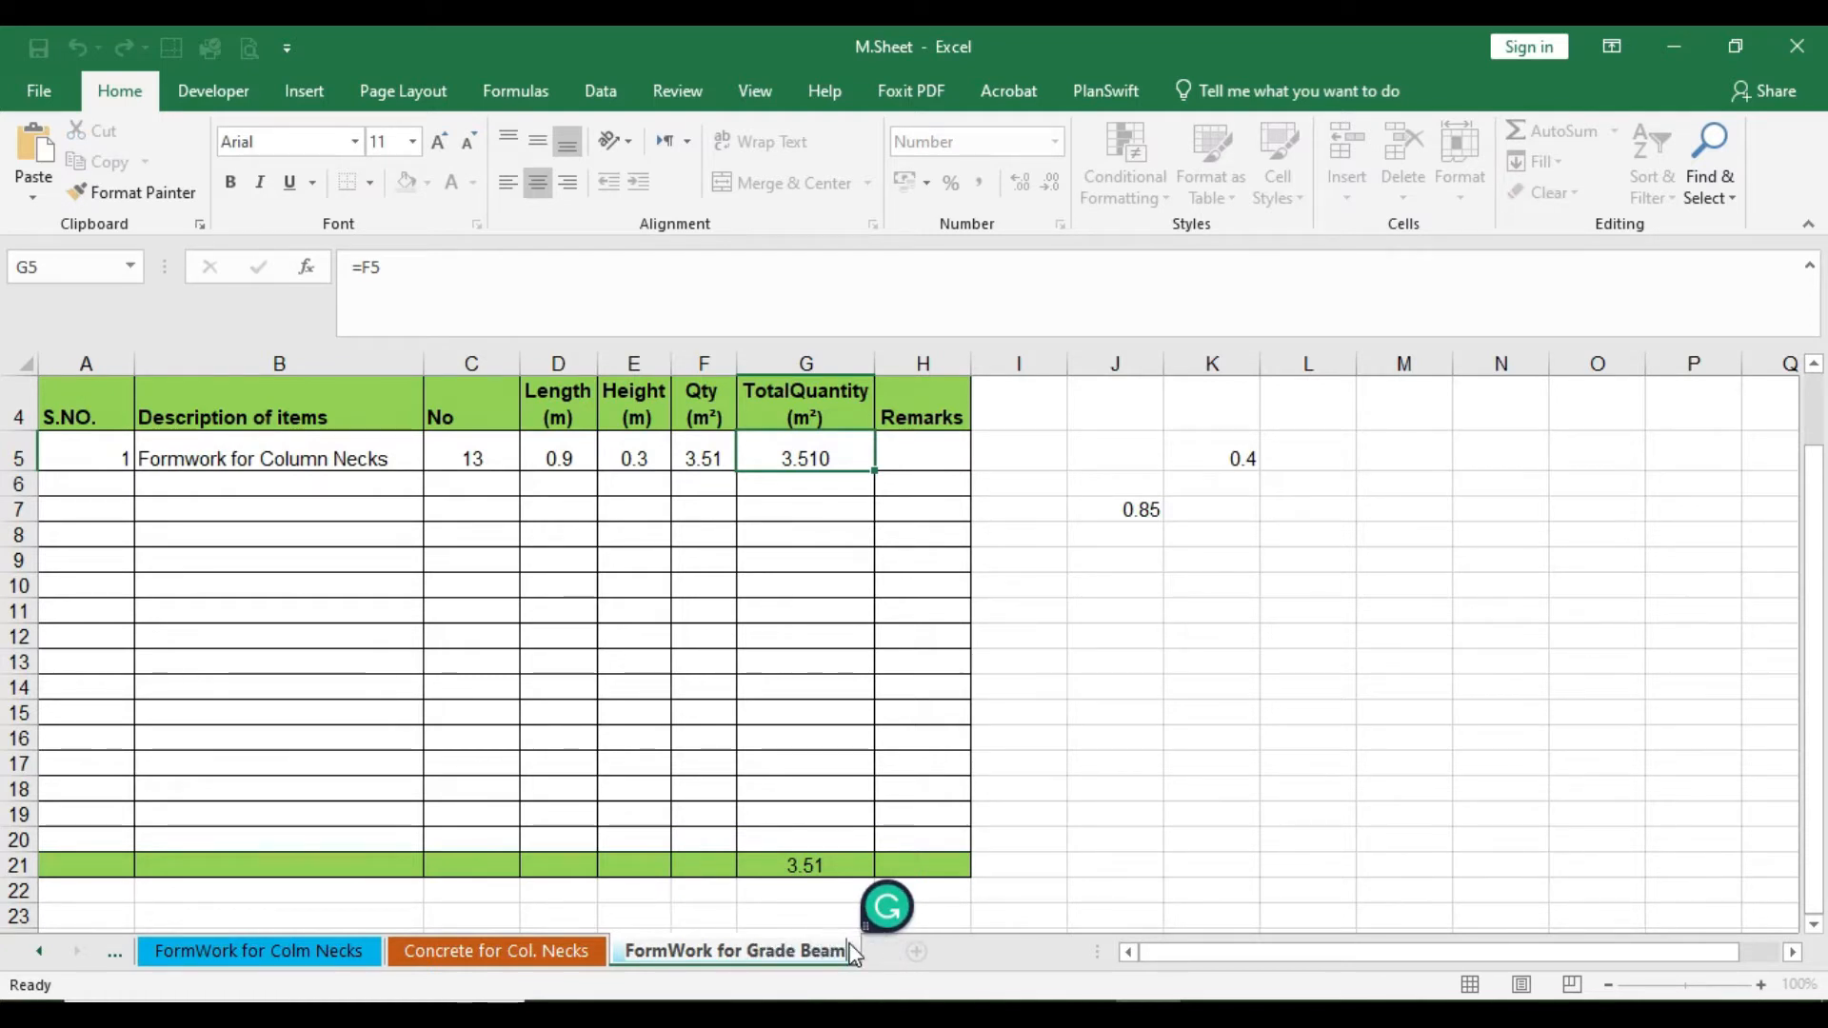
left_click(576, 584)
Step: Clear the serial number, description, number, length and height entries in row 5 of the FormWork for Grade Beam sheet
scroll(322, 514, "up", 1)
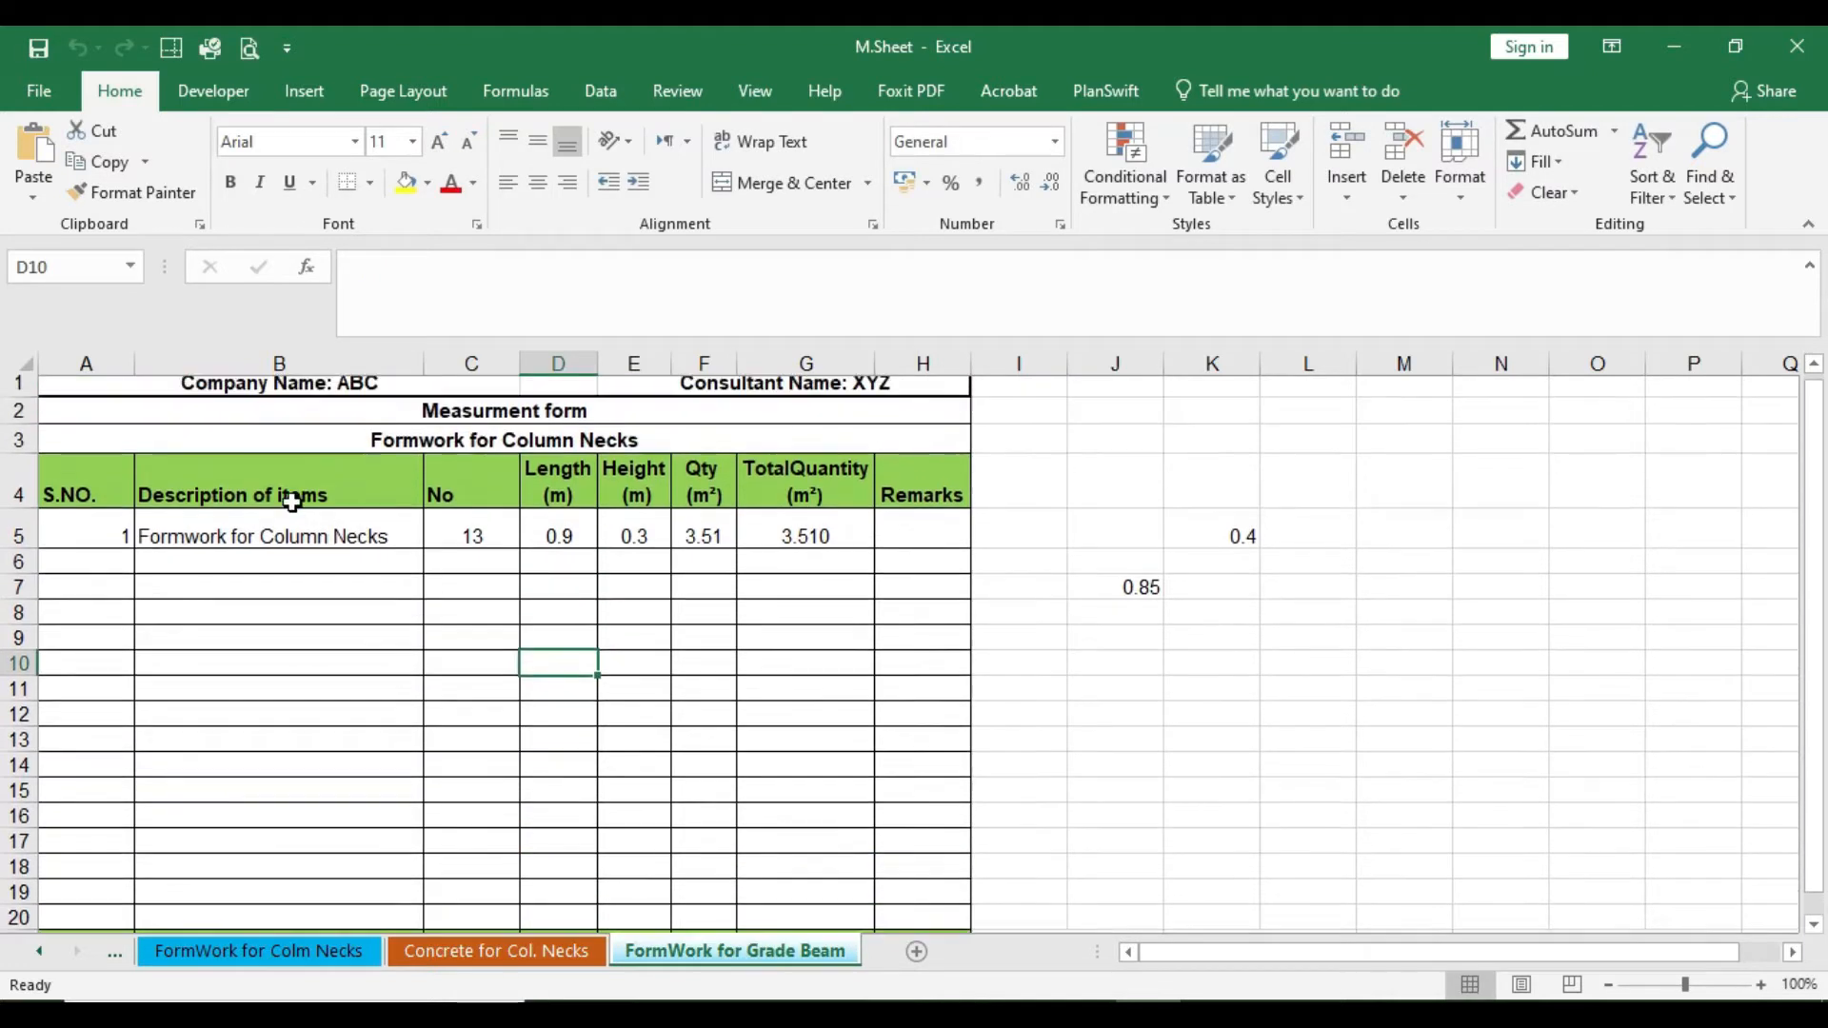
left_click_drag(114, 539, 651, 545)
key("Delete")
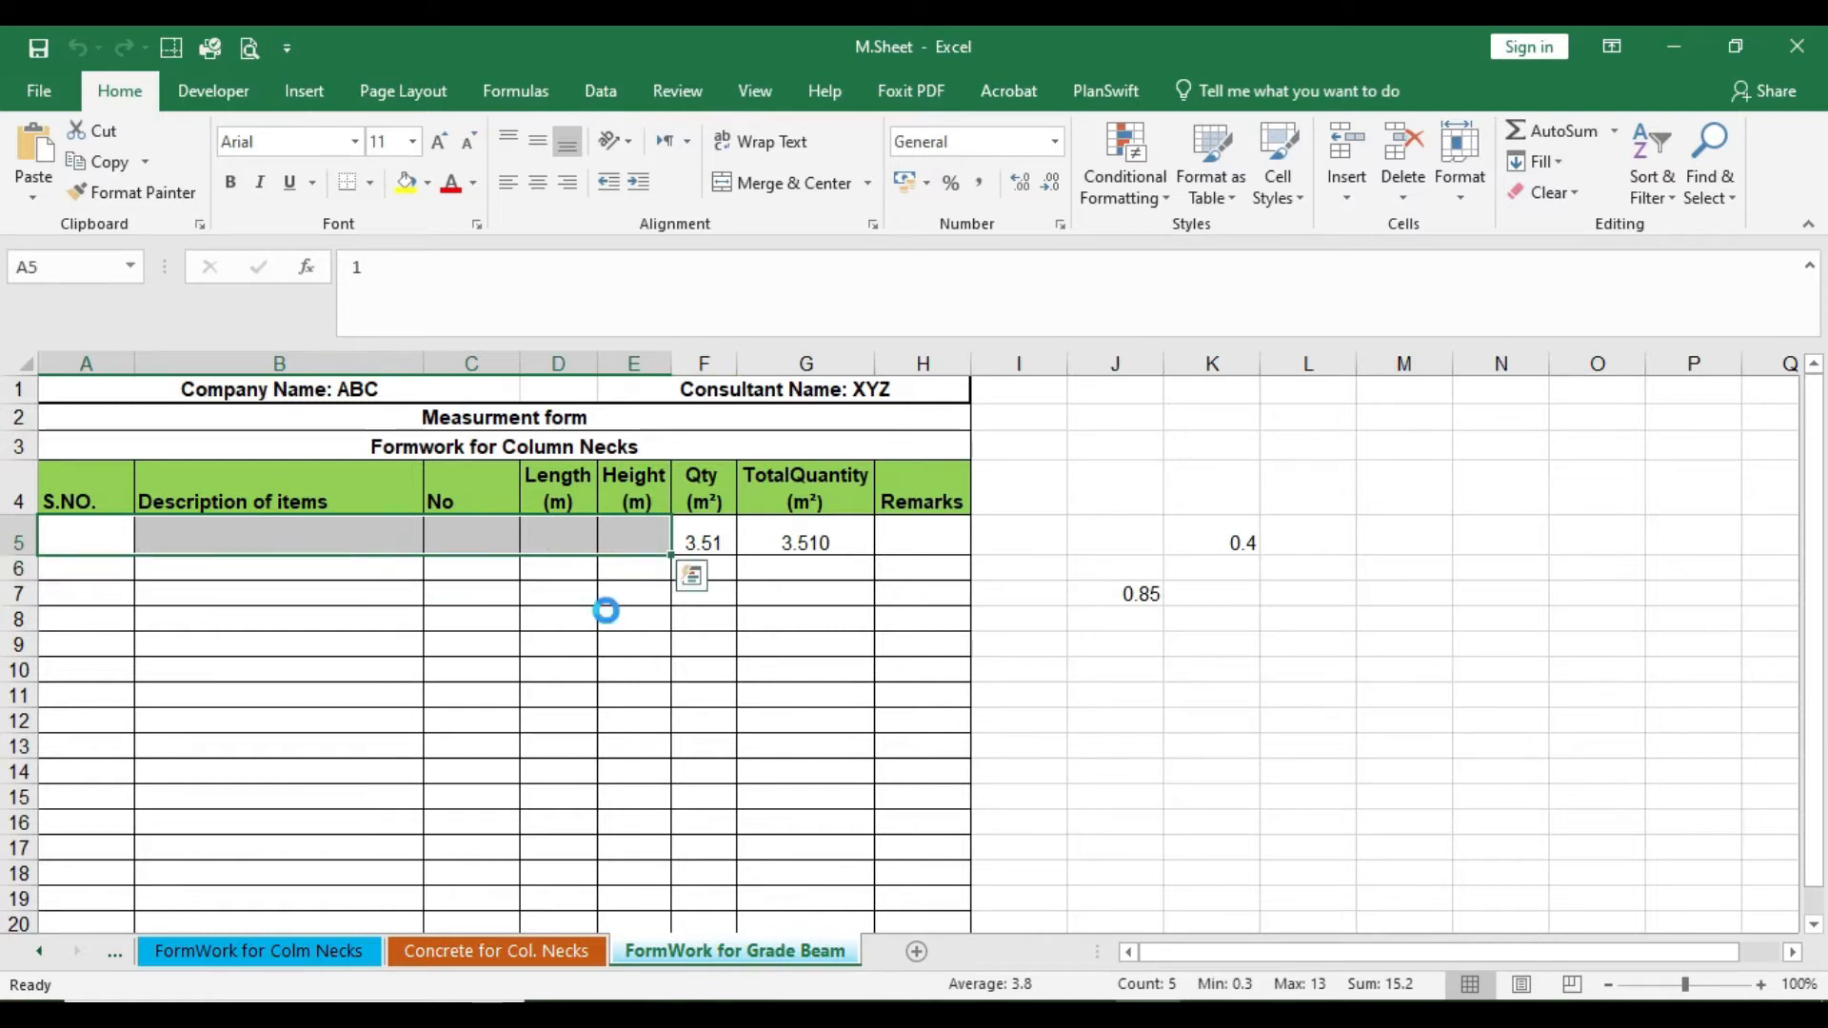
left_click(552, 641)
Step: Fill the row 5 Qty formula down to row 20 and the row 5 TotalQuantity formula down to row 19
scroll(788, 483, "down", 2)
scroll(788, 483, "up", 1)
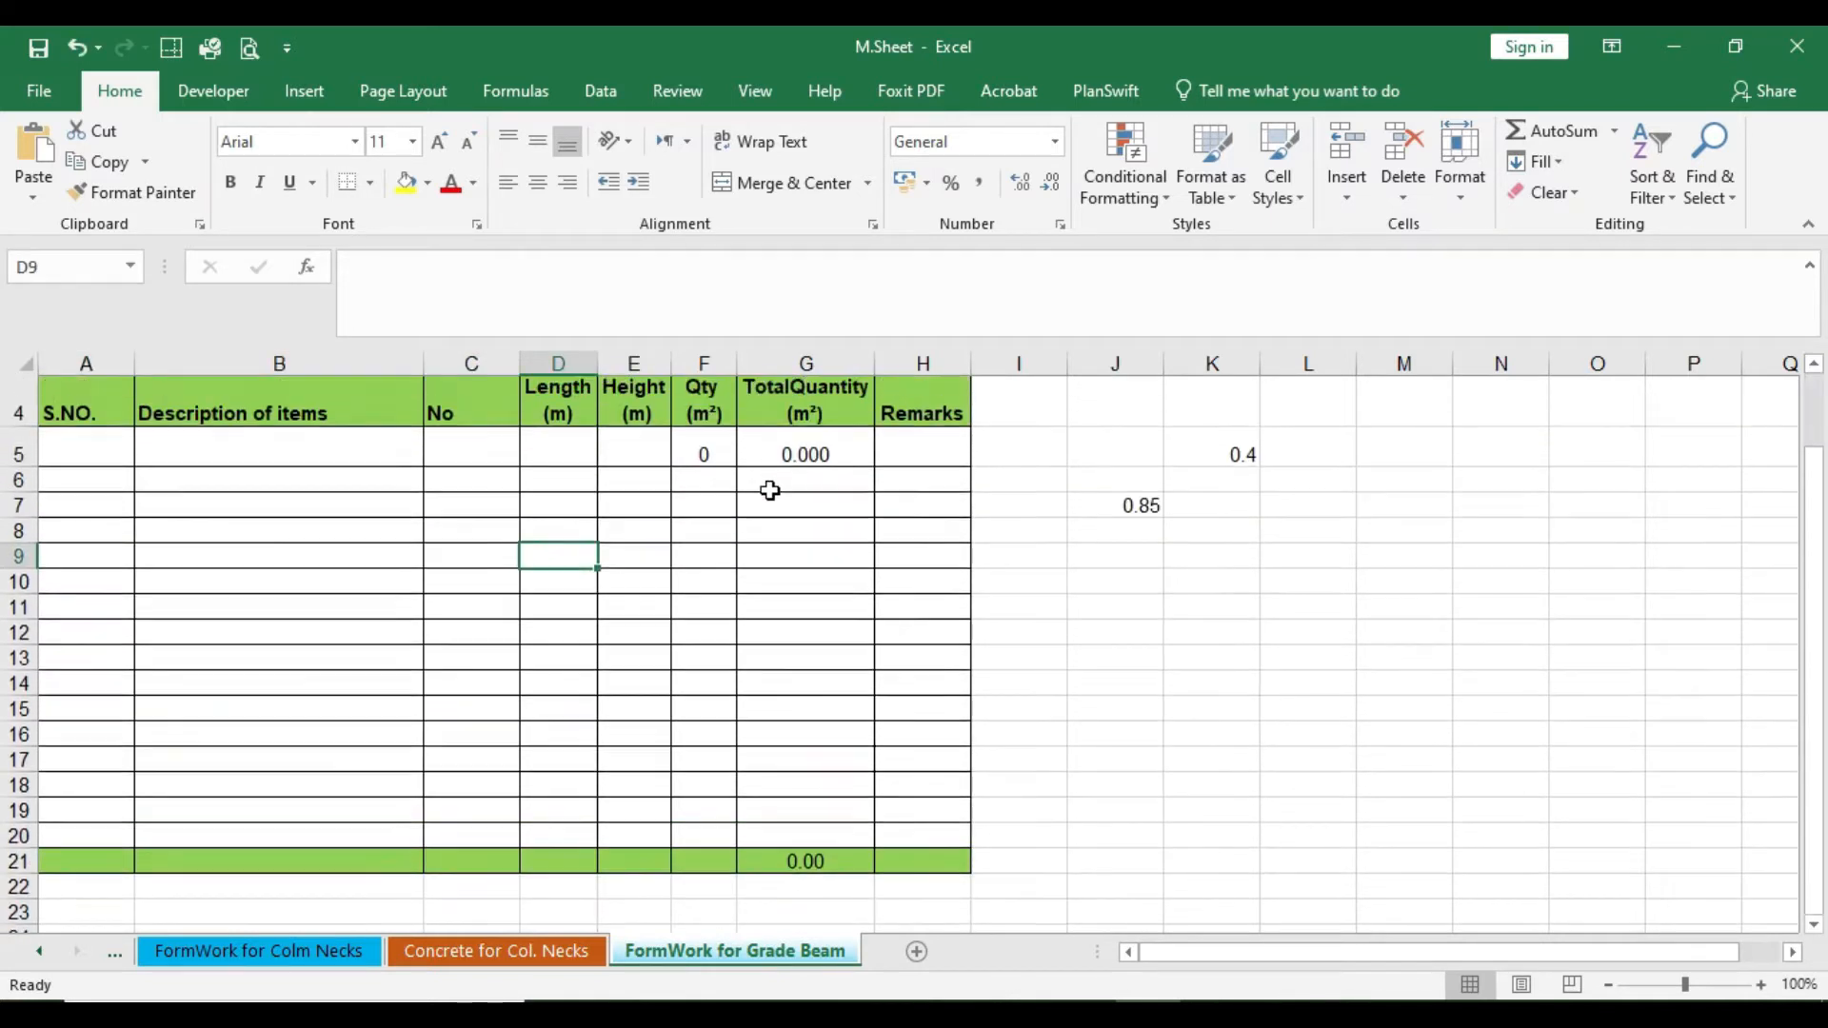
left_click(723, 461)
left_click_drag(744, 473, 740, 840)
left_click(704, 610)
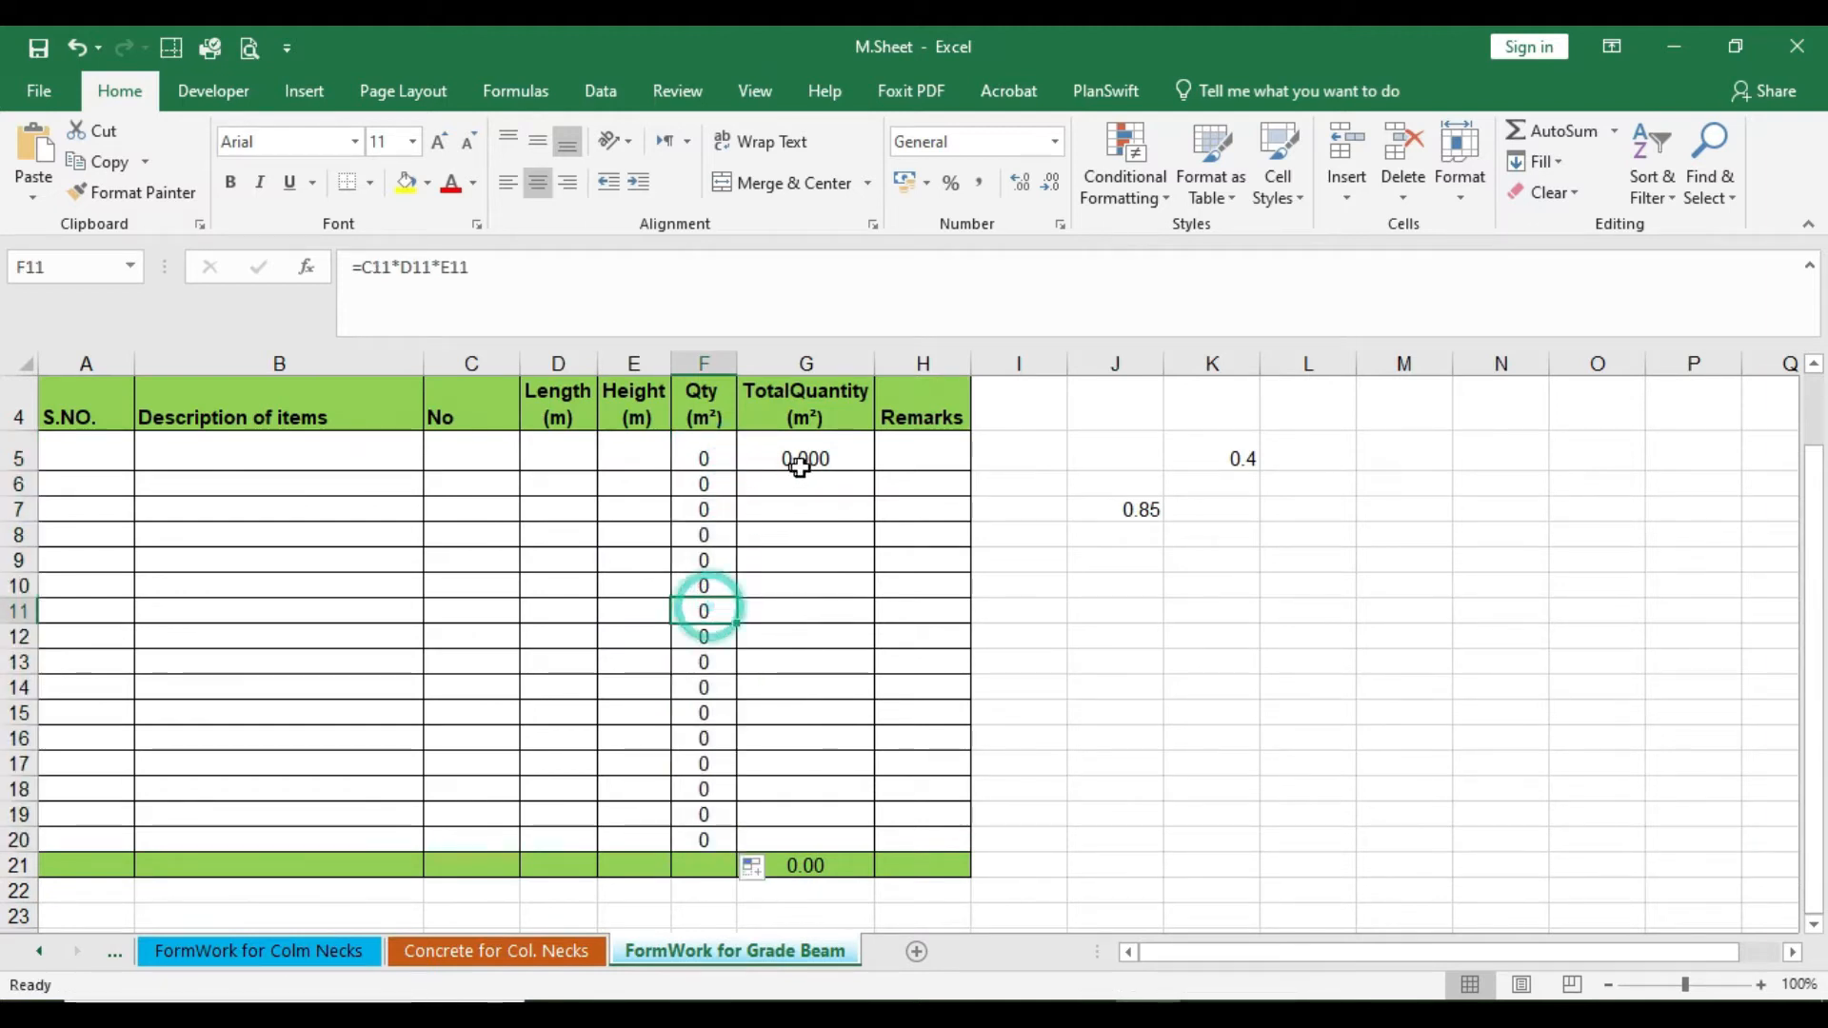
left_click(798, 465)
left_click_drag(875, 471, 877, 826)
left_click(638, 633)
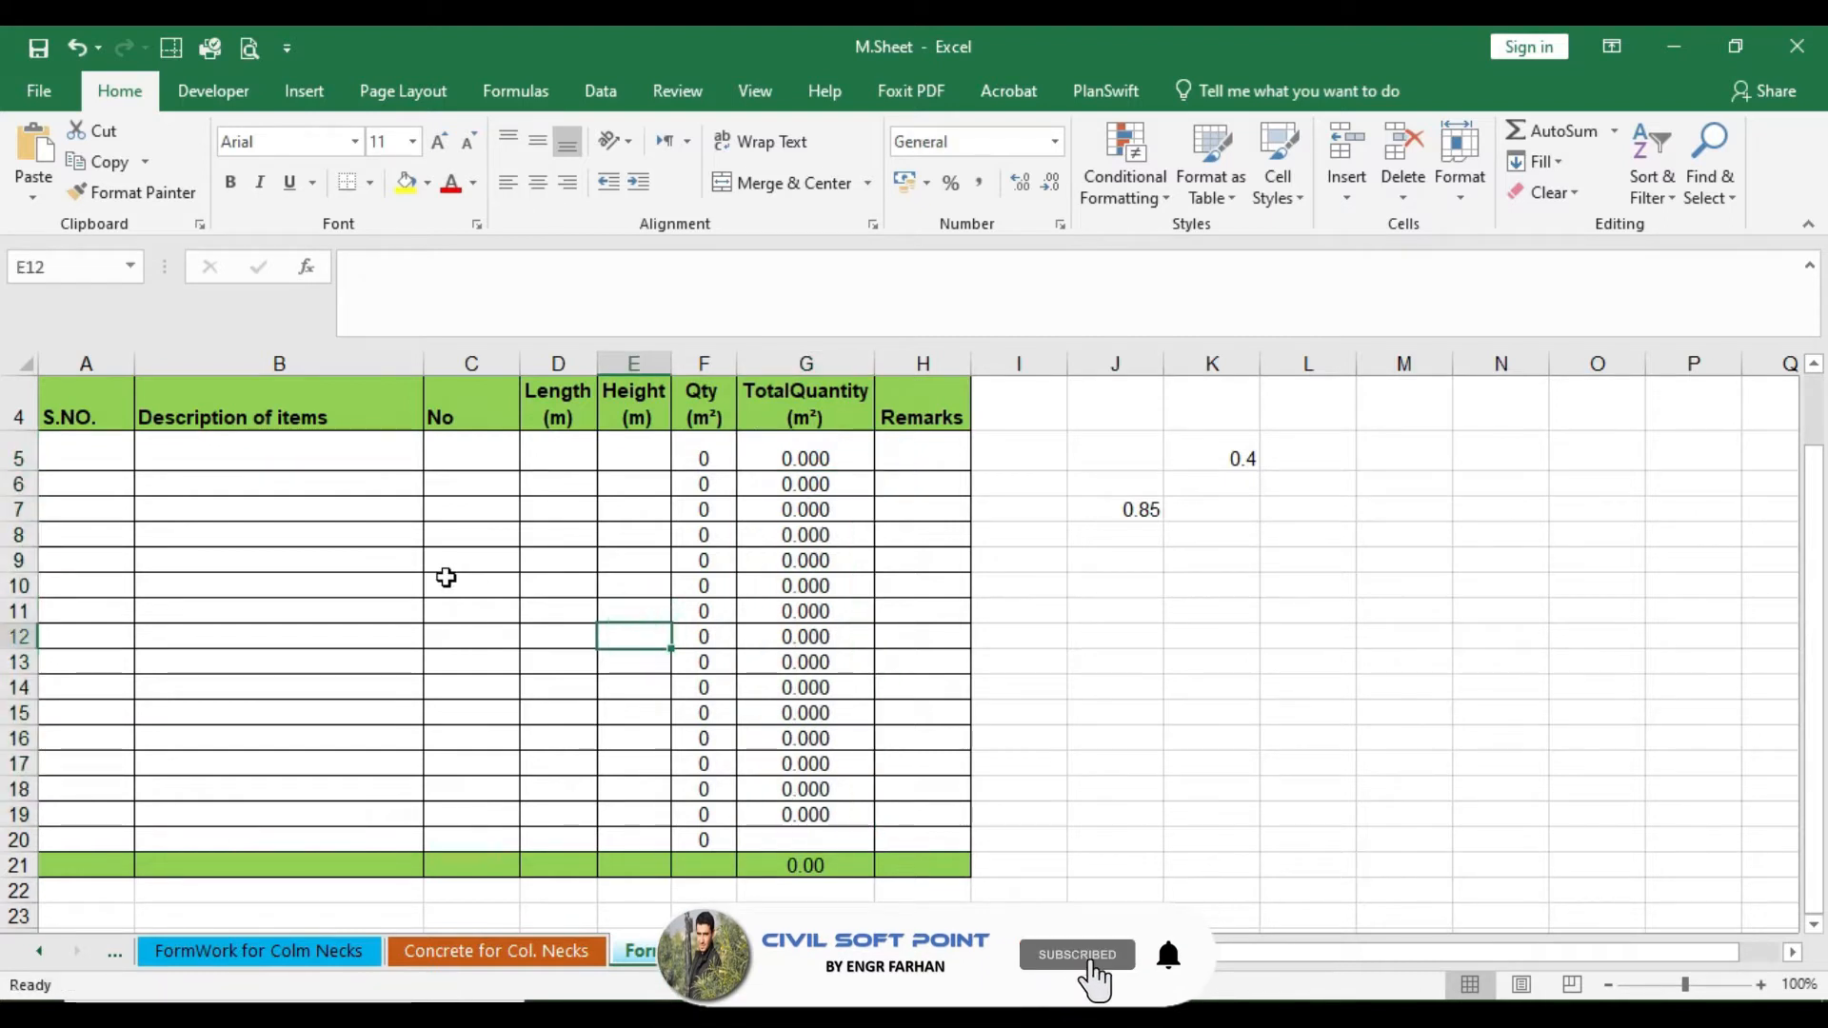
Step: Change the sheet title in row 3 to Formwork for Grade Beam
scroll(103, 580, "up", 1)
left_click(448, 448)
left_click_drag(604, 269, 468, 270)
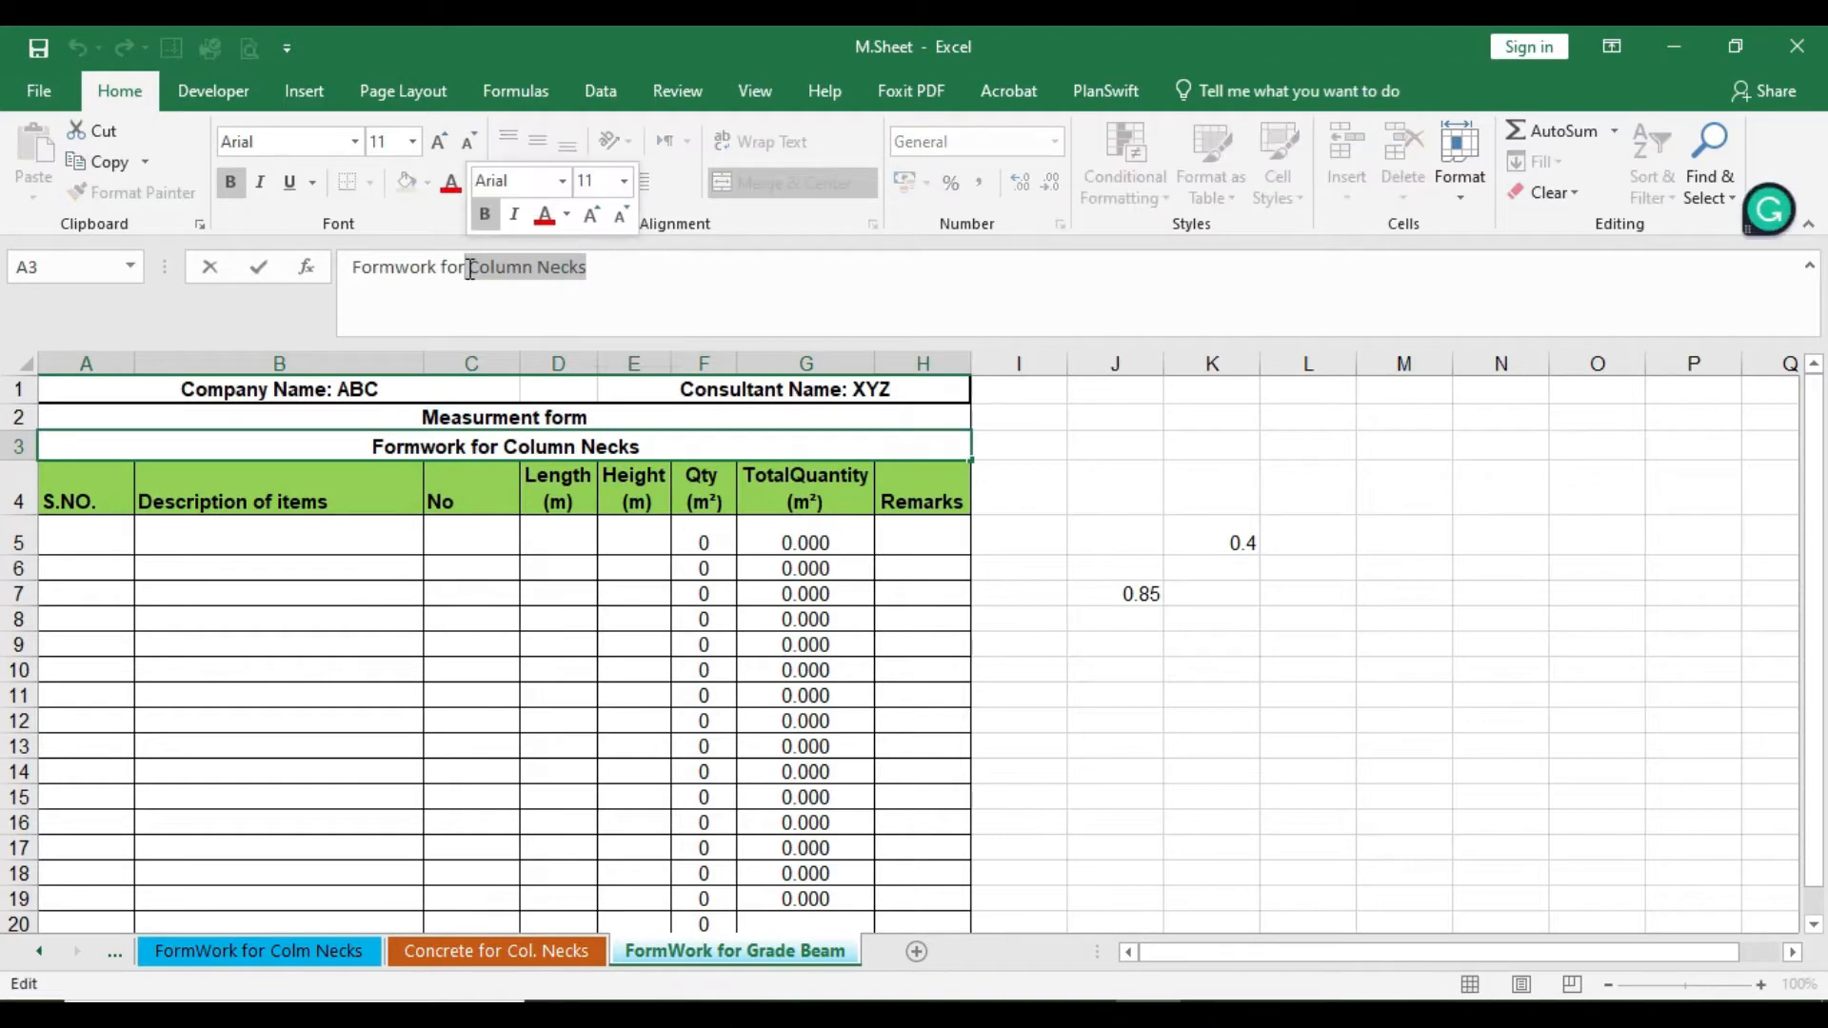
type("Grade")
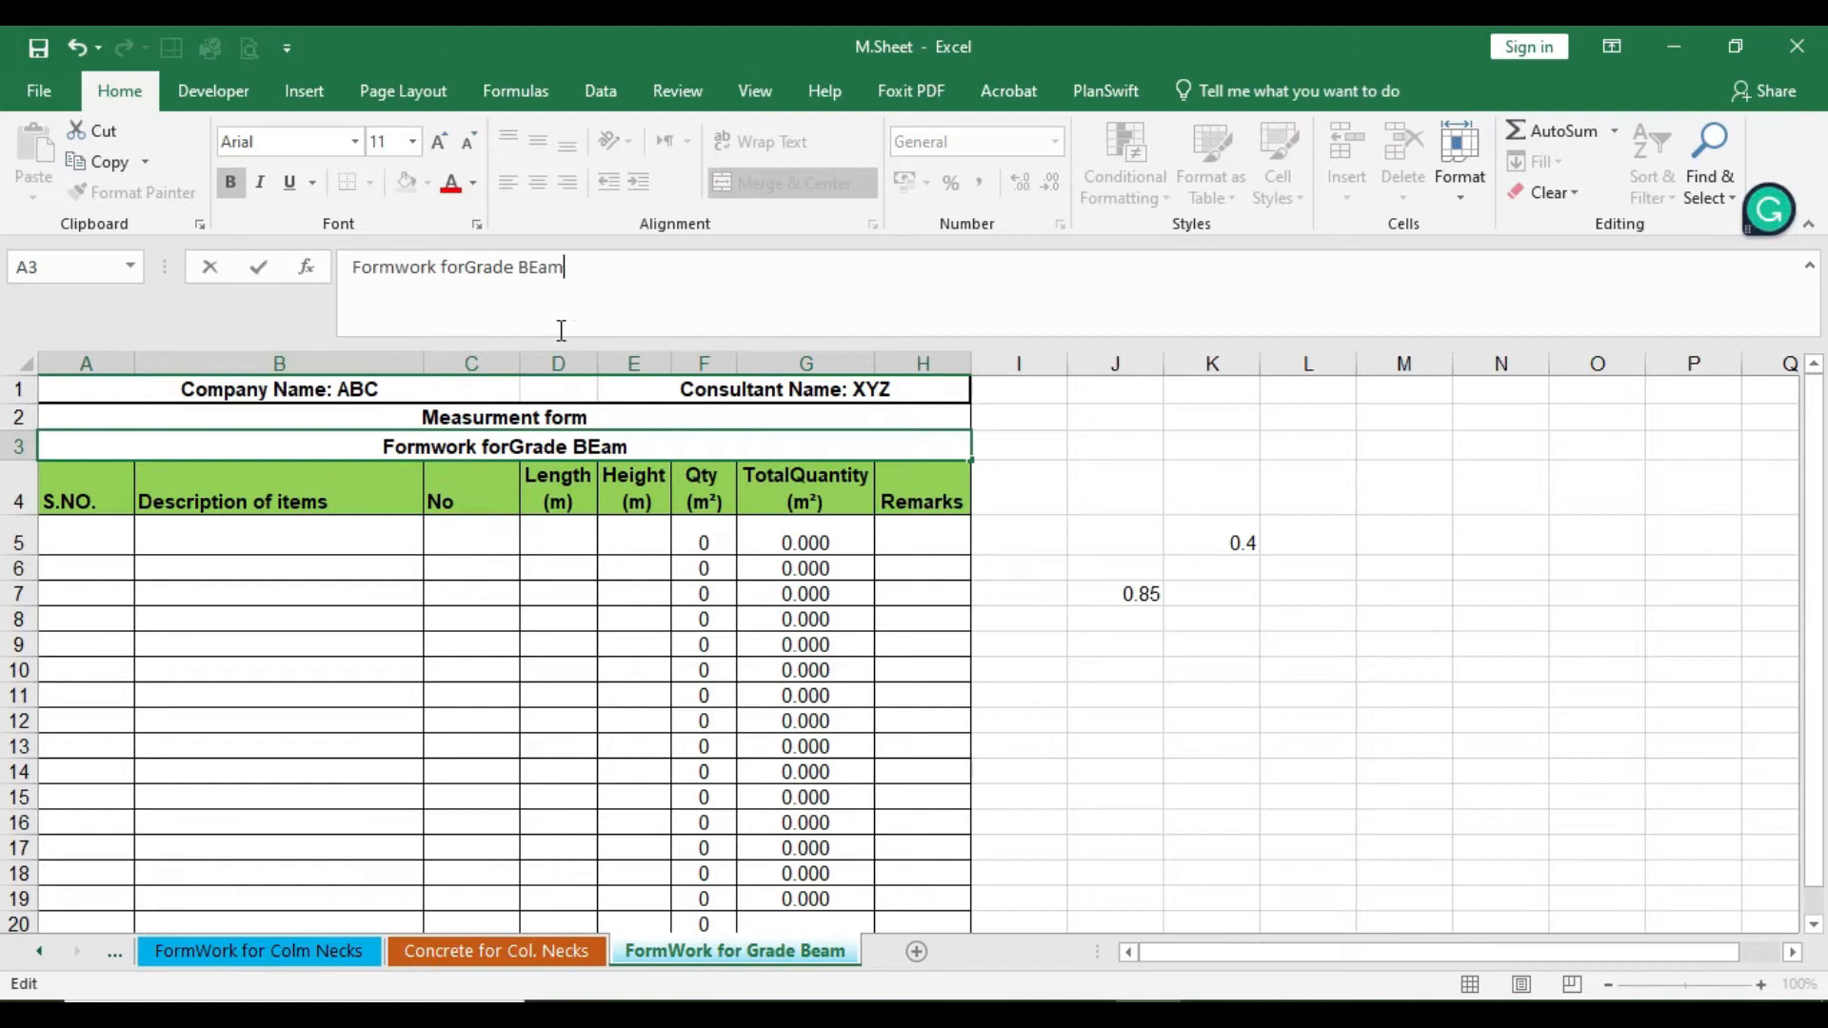
key("BackSpace")
type("e")
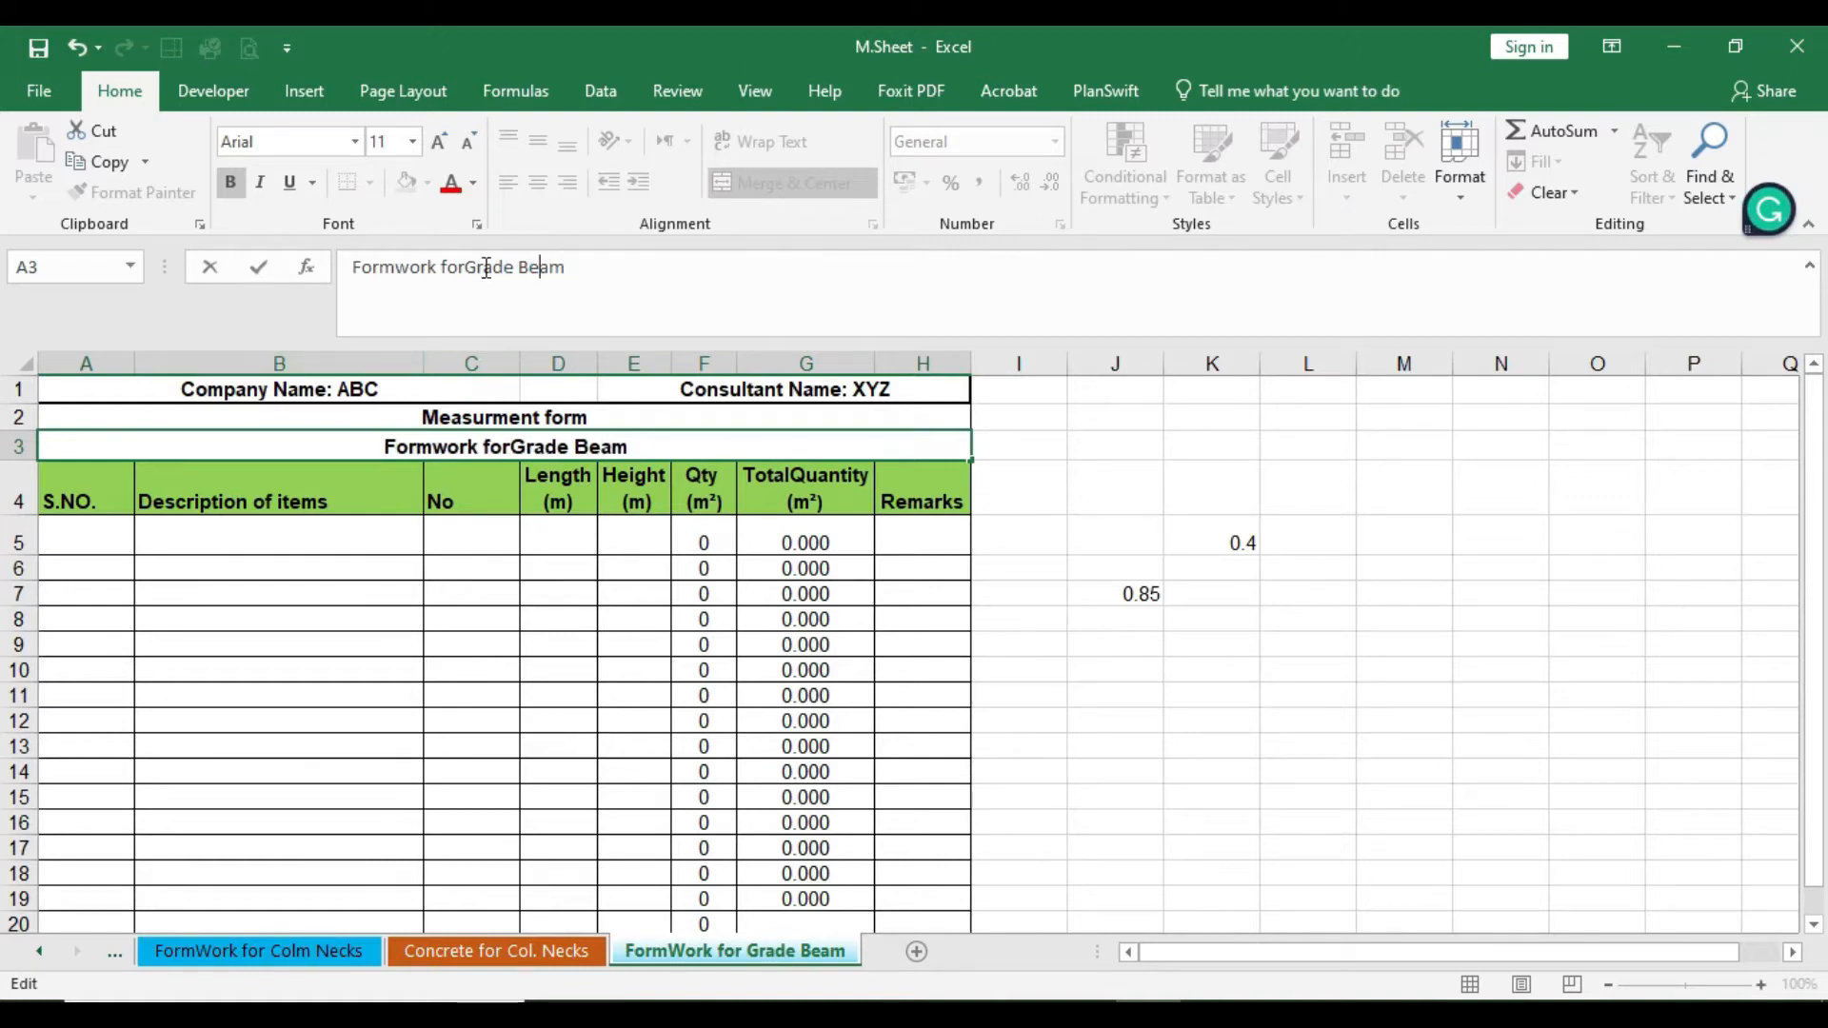
left_click(525, 645)
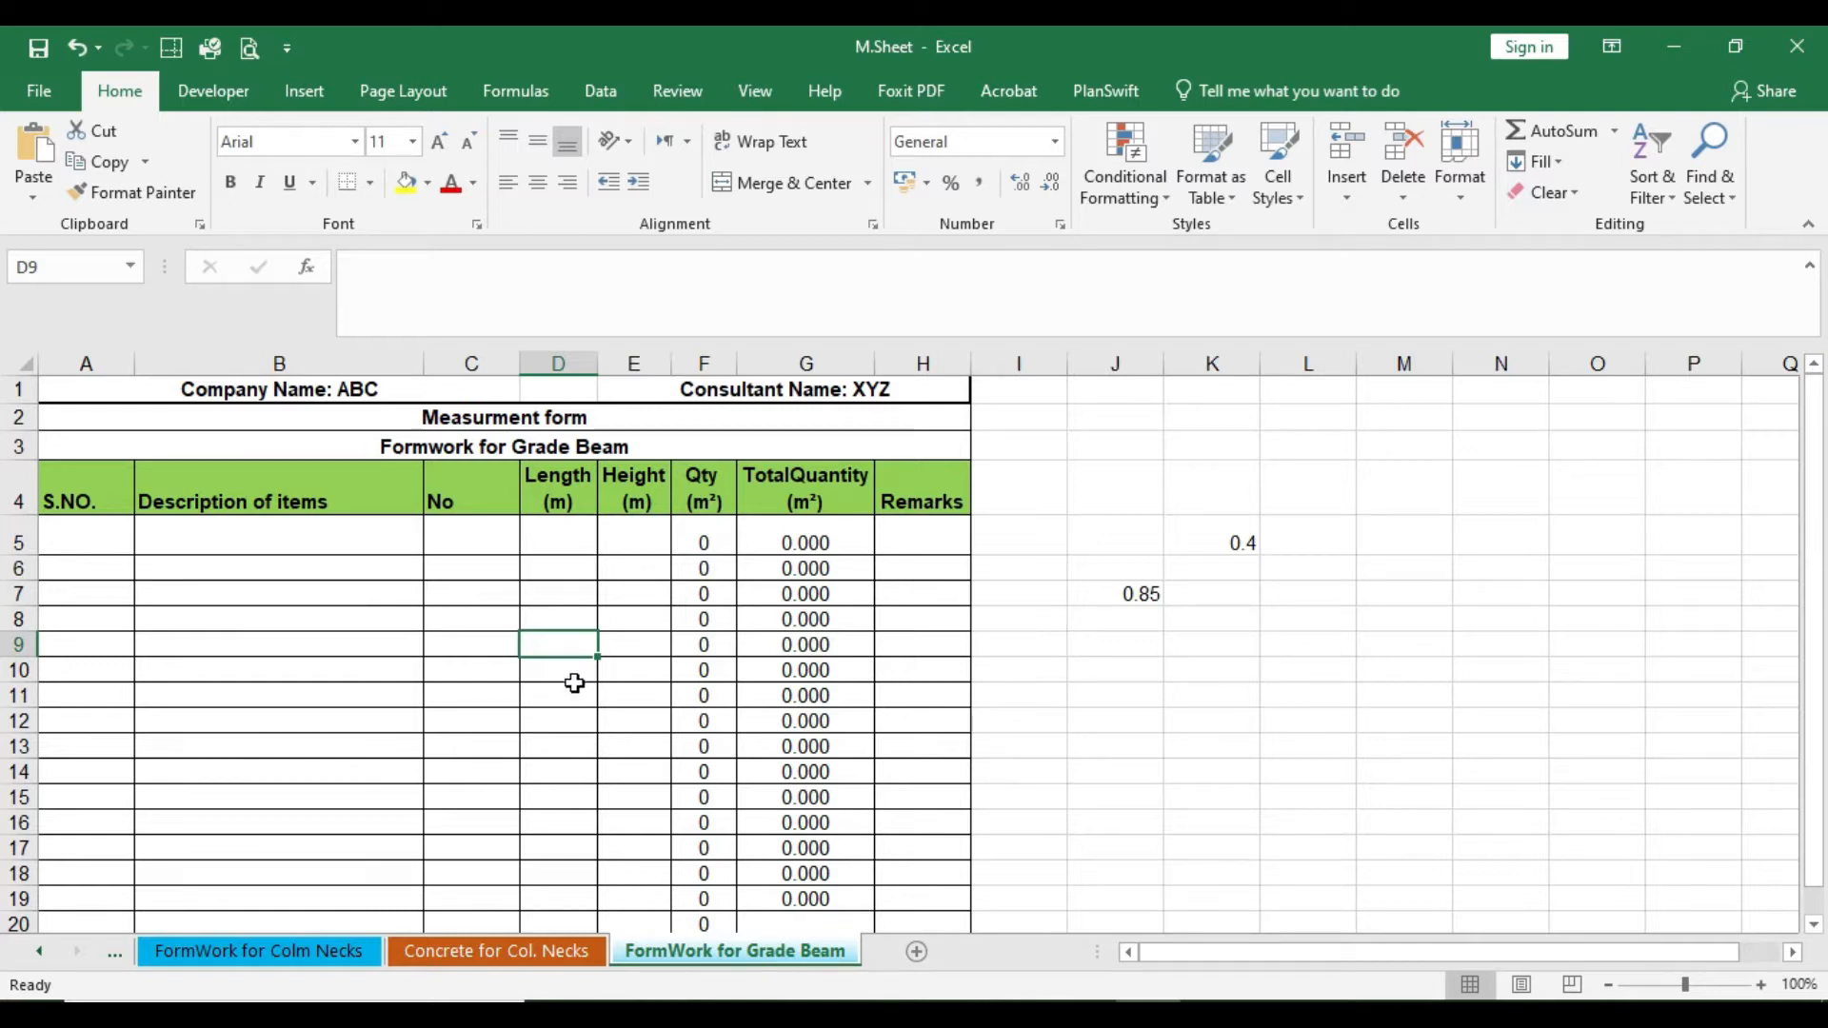
Step: Change the Height column heading to Thickness (m) and widen column E so the word fits on one line
left_click(637, 489)
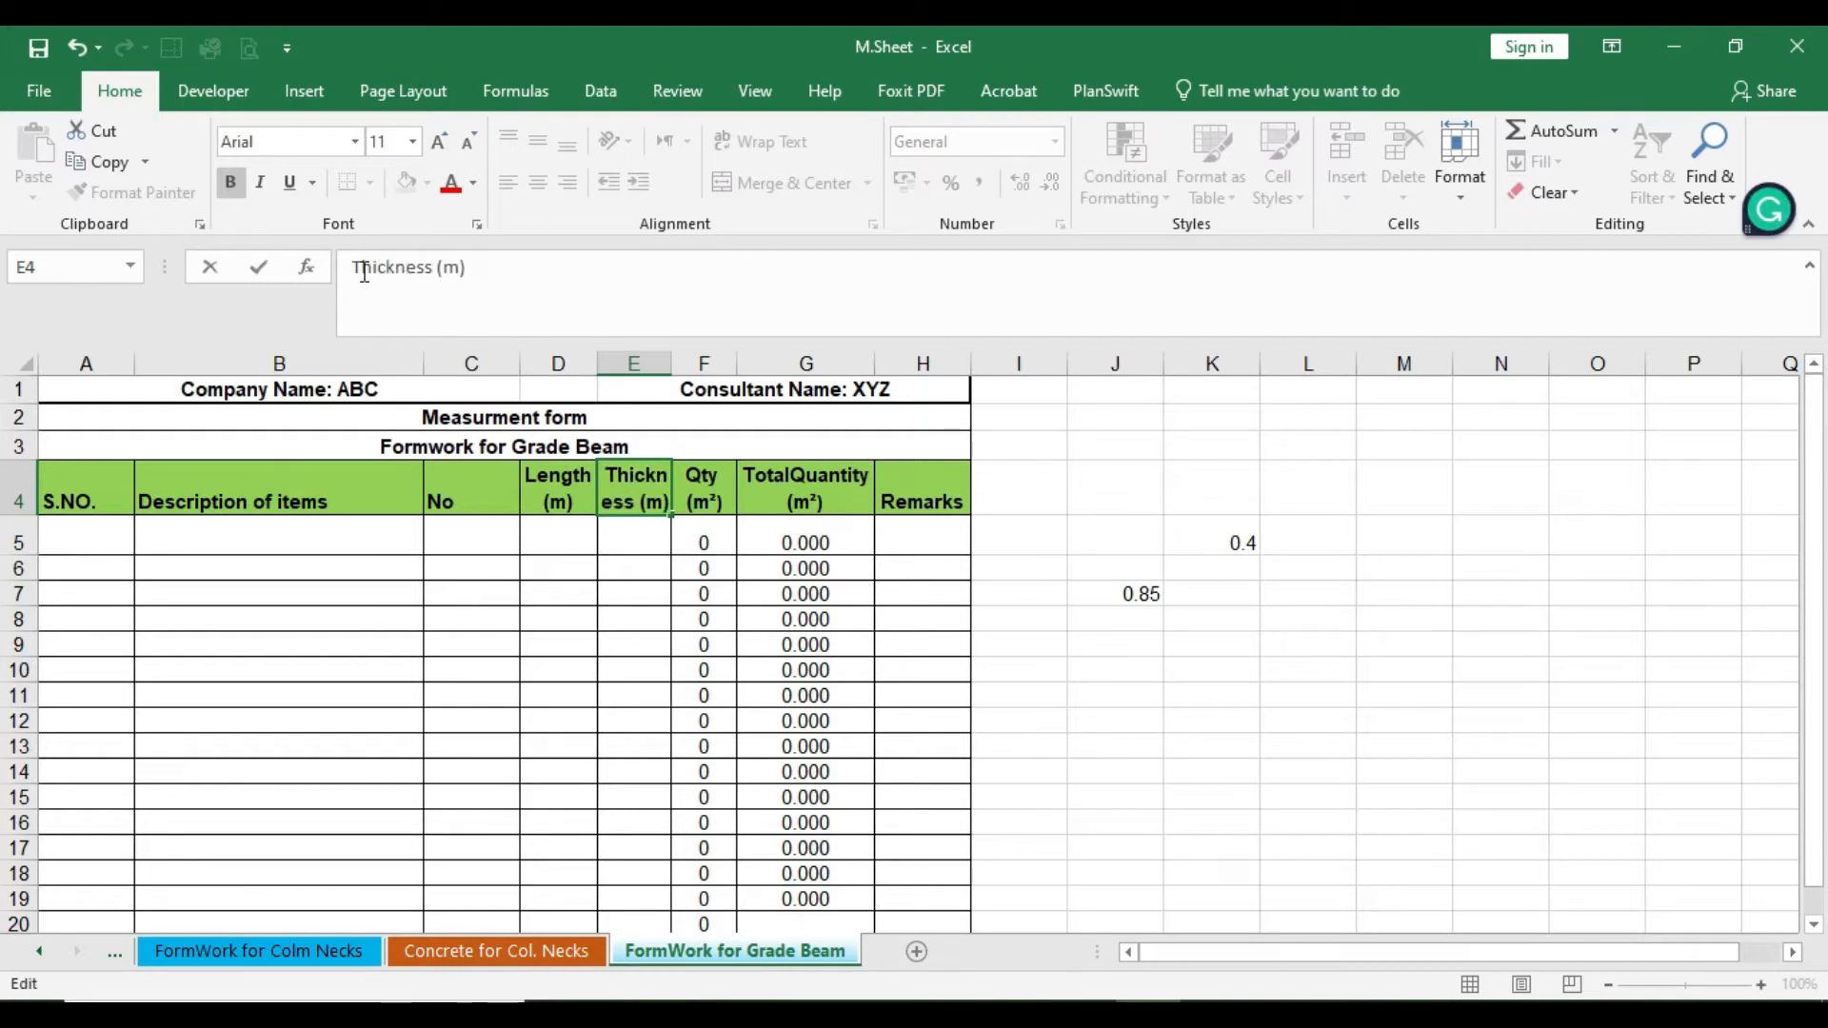
left_click(642, 660)
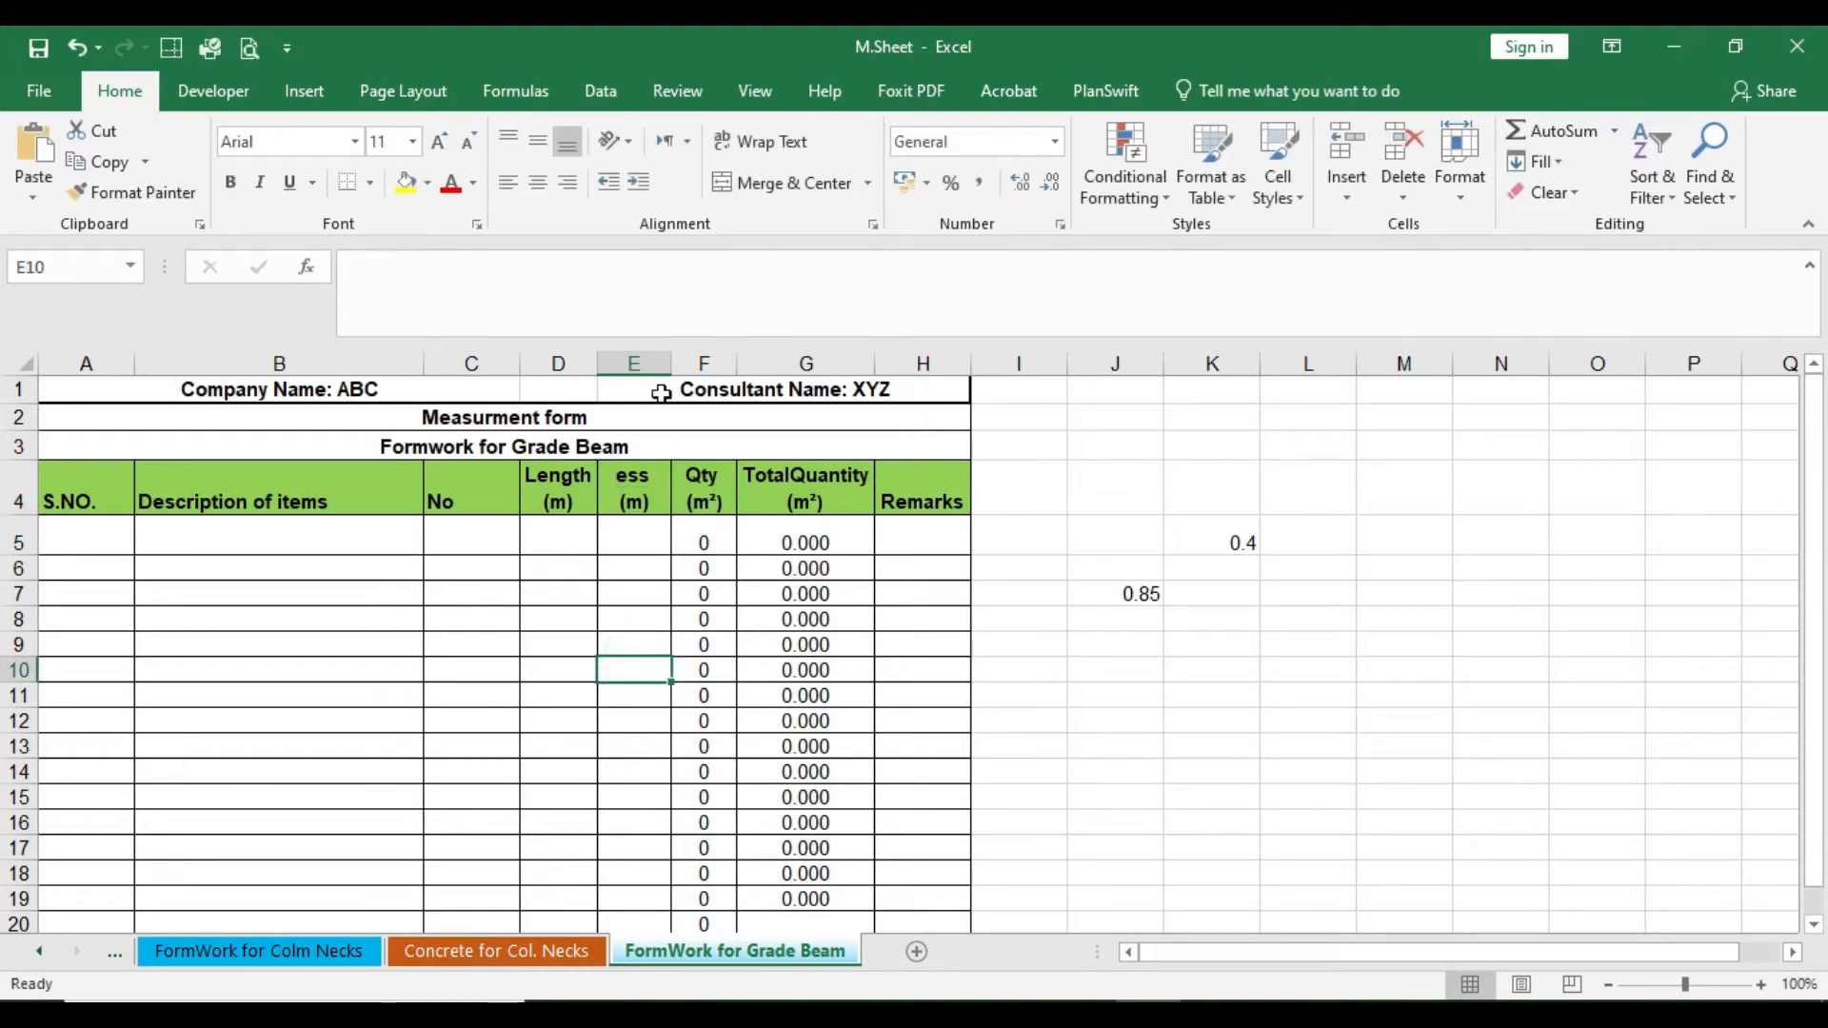
left_click_drag(668, 363, 712, 363)
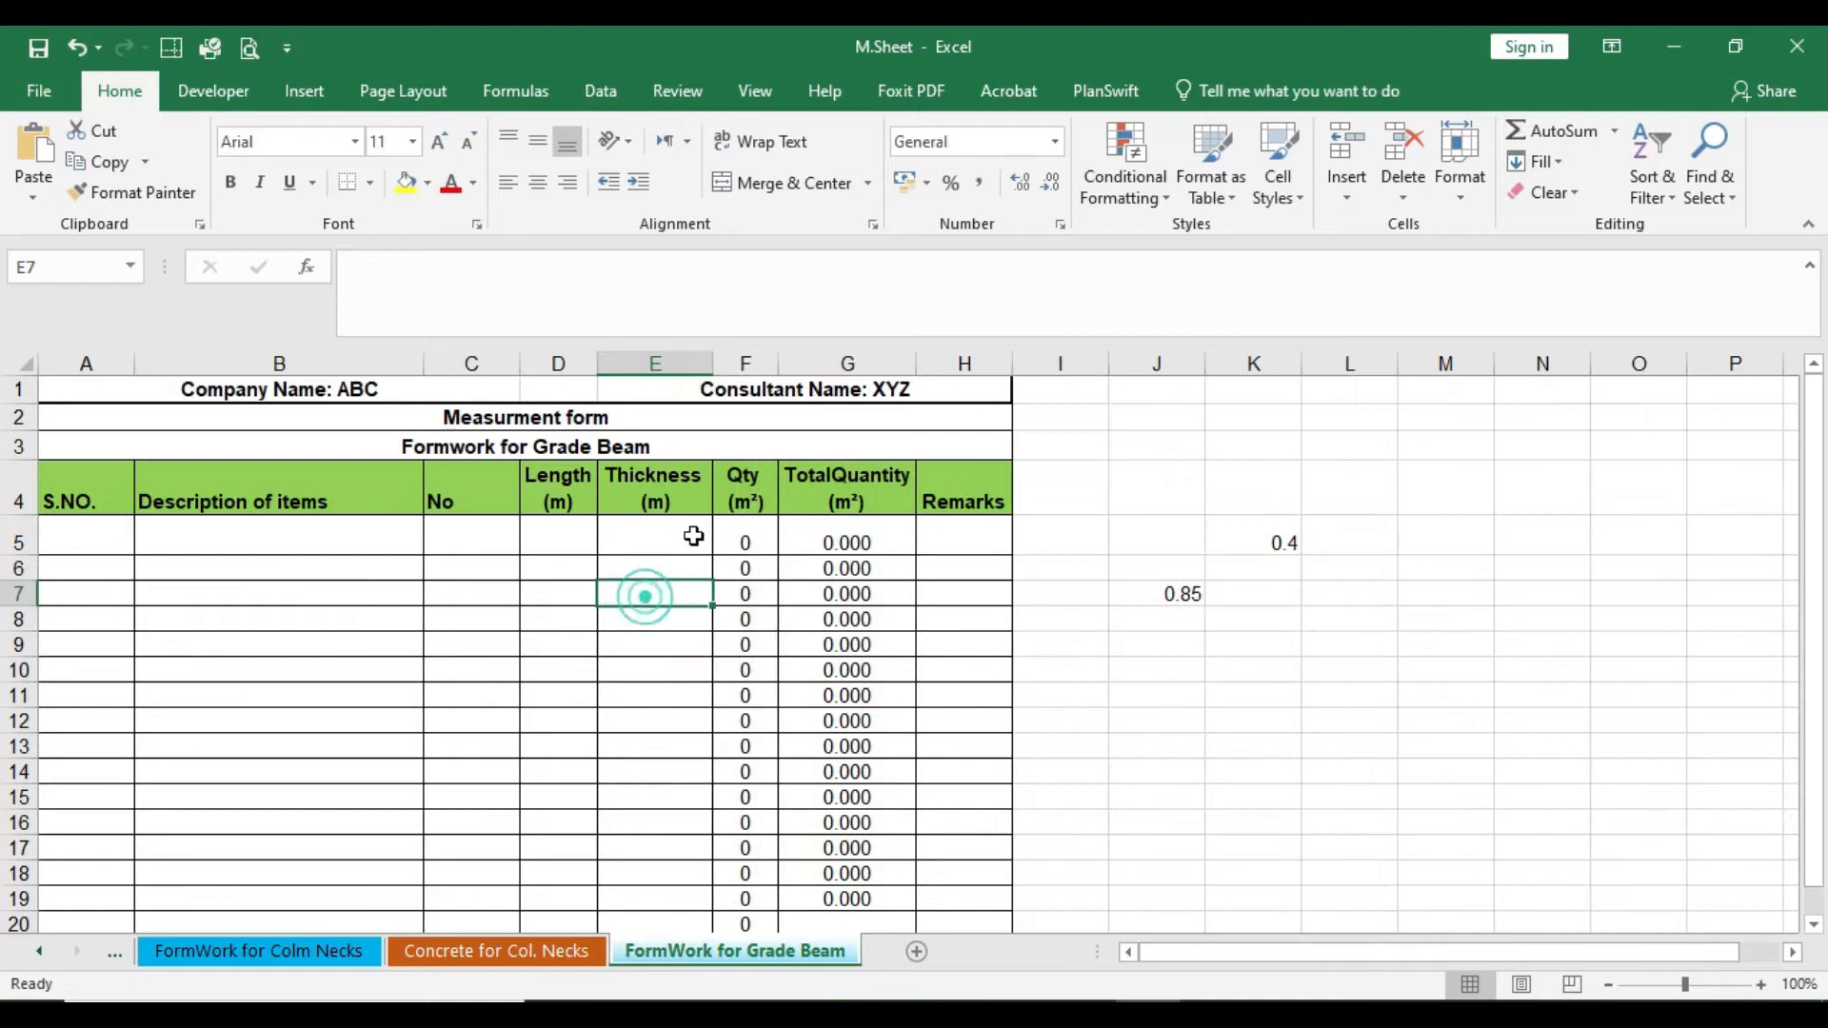
left_click(762, 505)
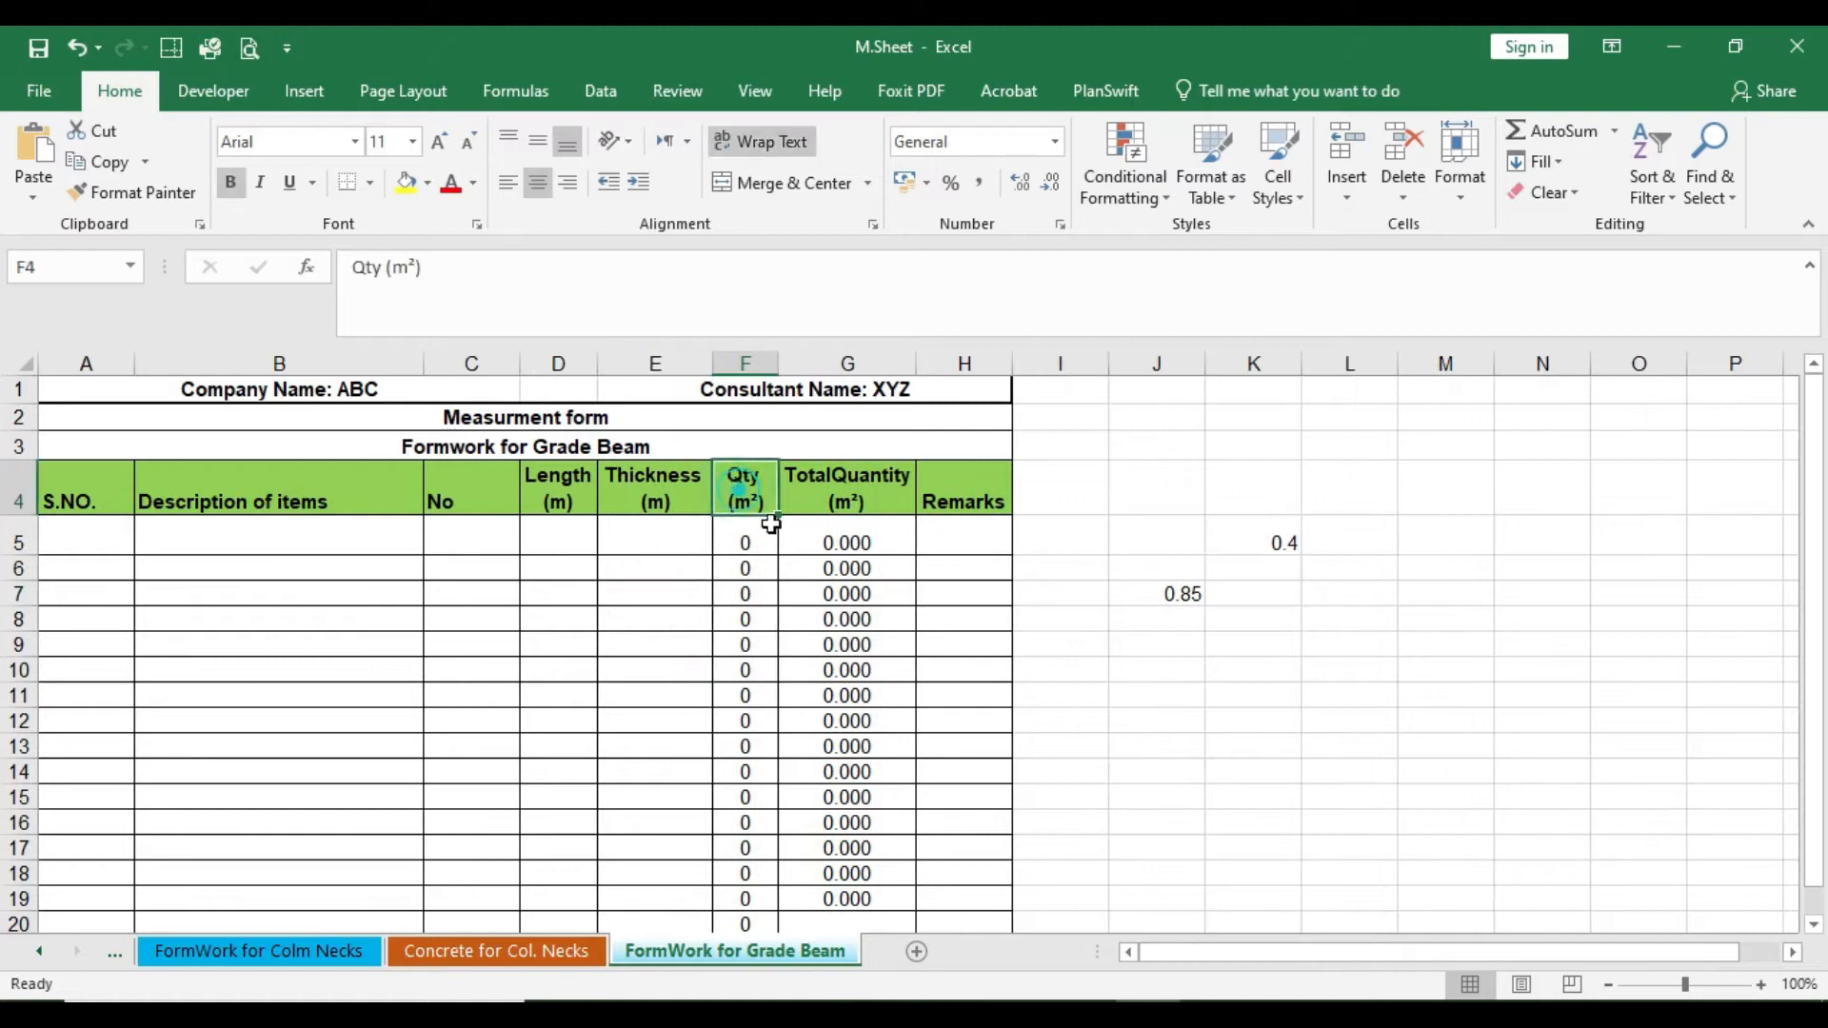
left_click(557, 499)
left_click(652, 507)
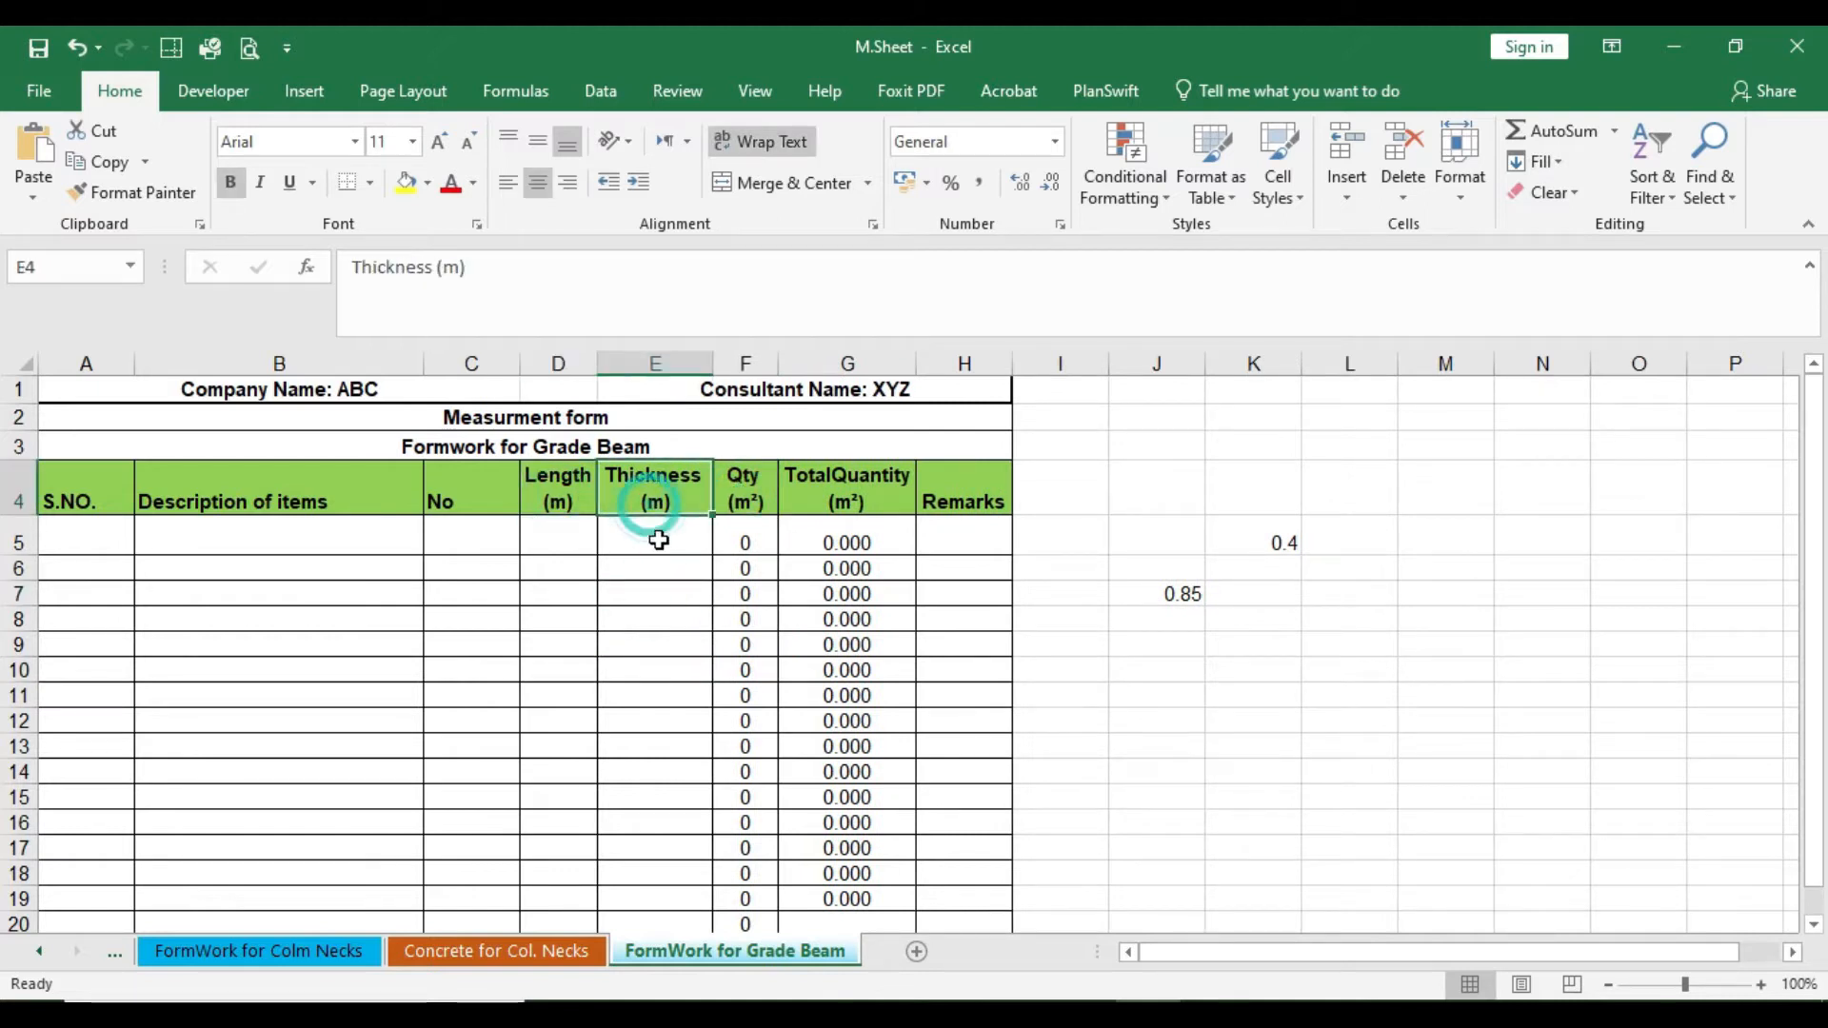
Step: Centre the No column heading in cell C4
left_click(472, 503)
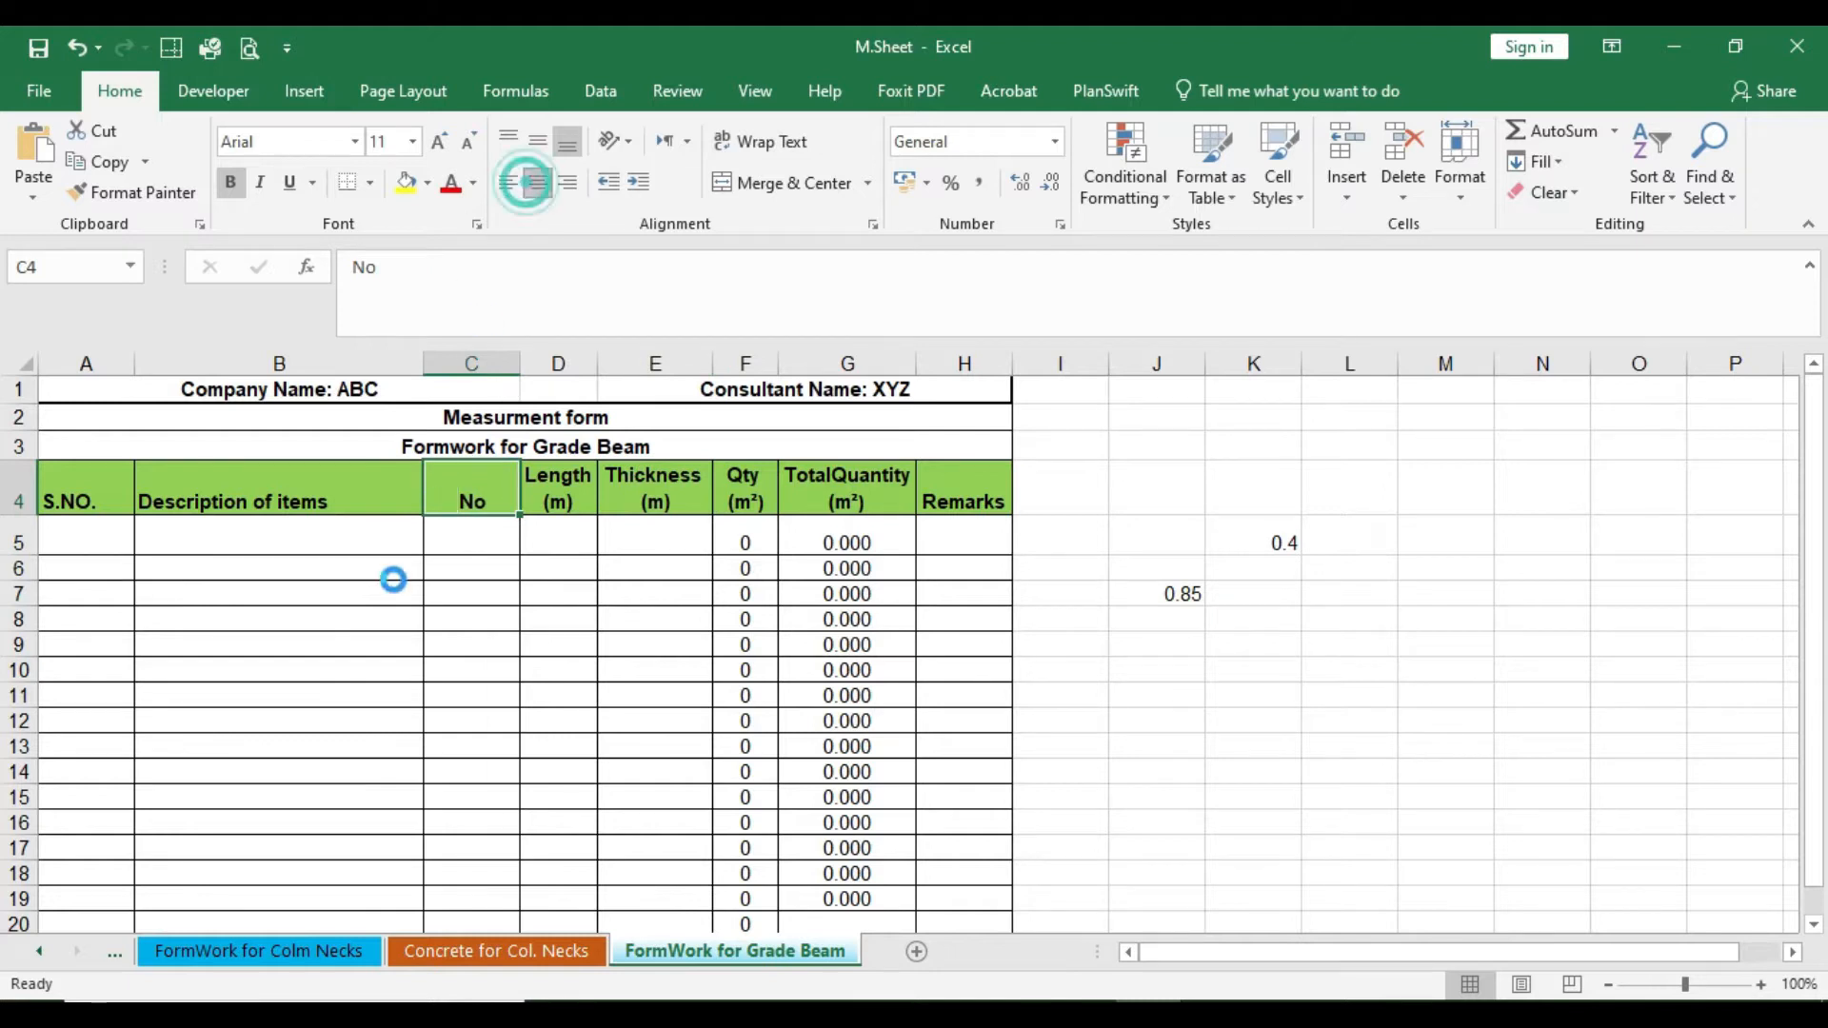
left_click(372, 614)
left_click(313, 495)
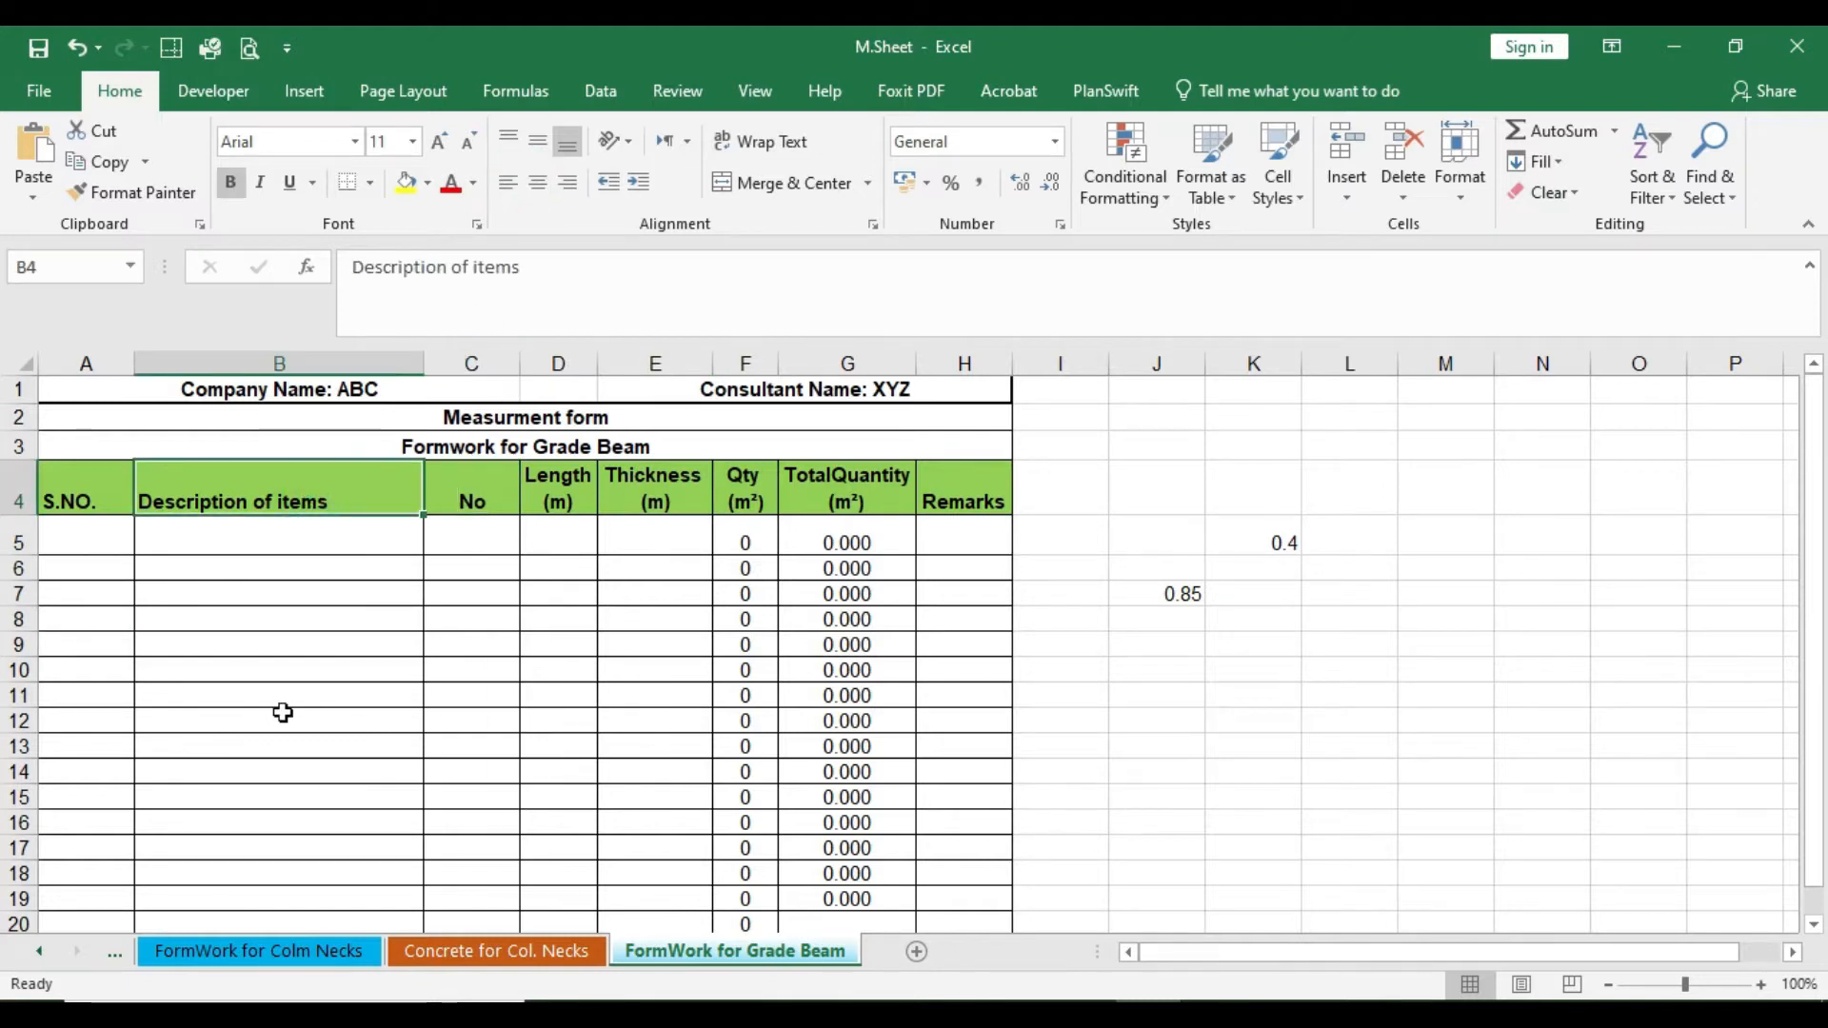
scroll(296, 711, "down", 1)
scroll(303, 711, "up", 1)
Step: Switch to the AutoCAD drawing and review the lettered and numbered axes of the Grade Beam plan
left_click(1017, 1015)
scroll(759, 600, "down", 4)
mouse_move(759, 600)
middle_mouse_down()
mouse_move(759, 465)
mouse_move(687, 437)
middle_mouse_up()
scroll(706, 448, "up", 6)
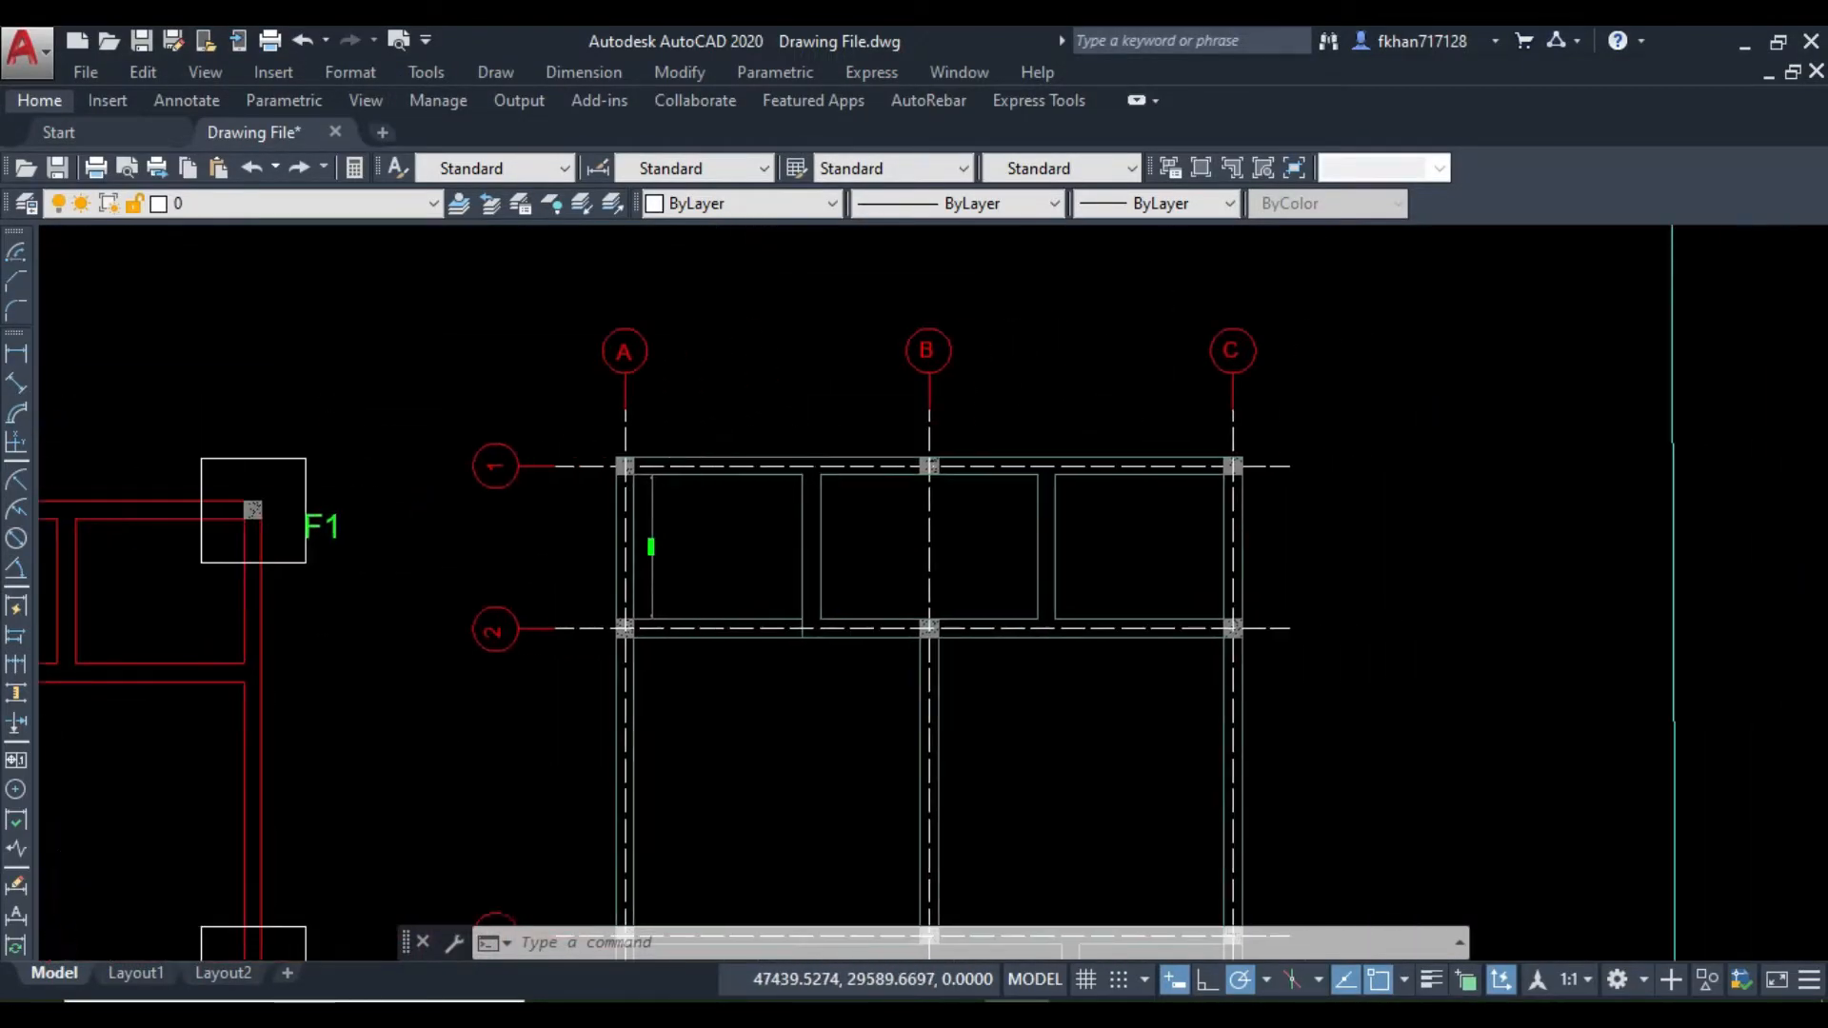
scroll(624, 383, "down", 4)
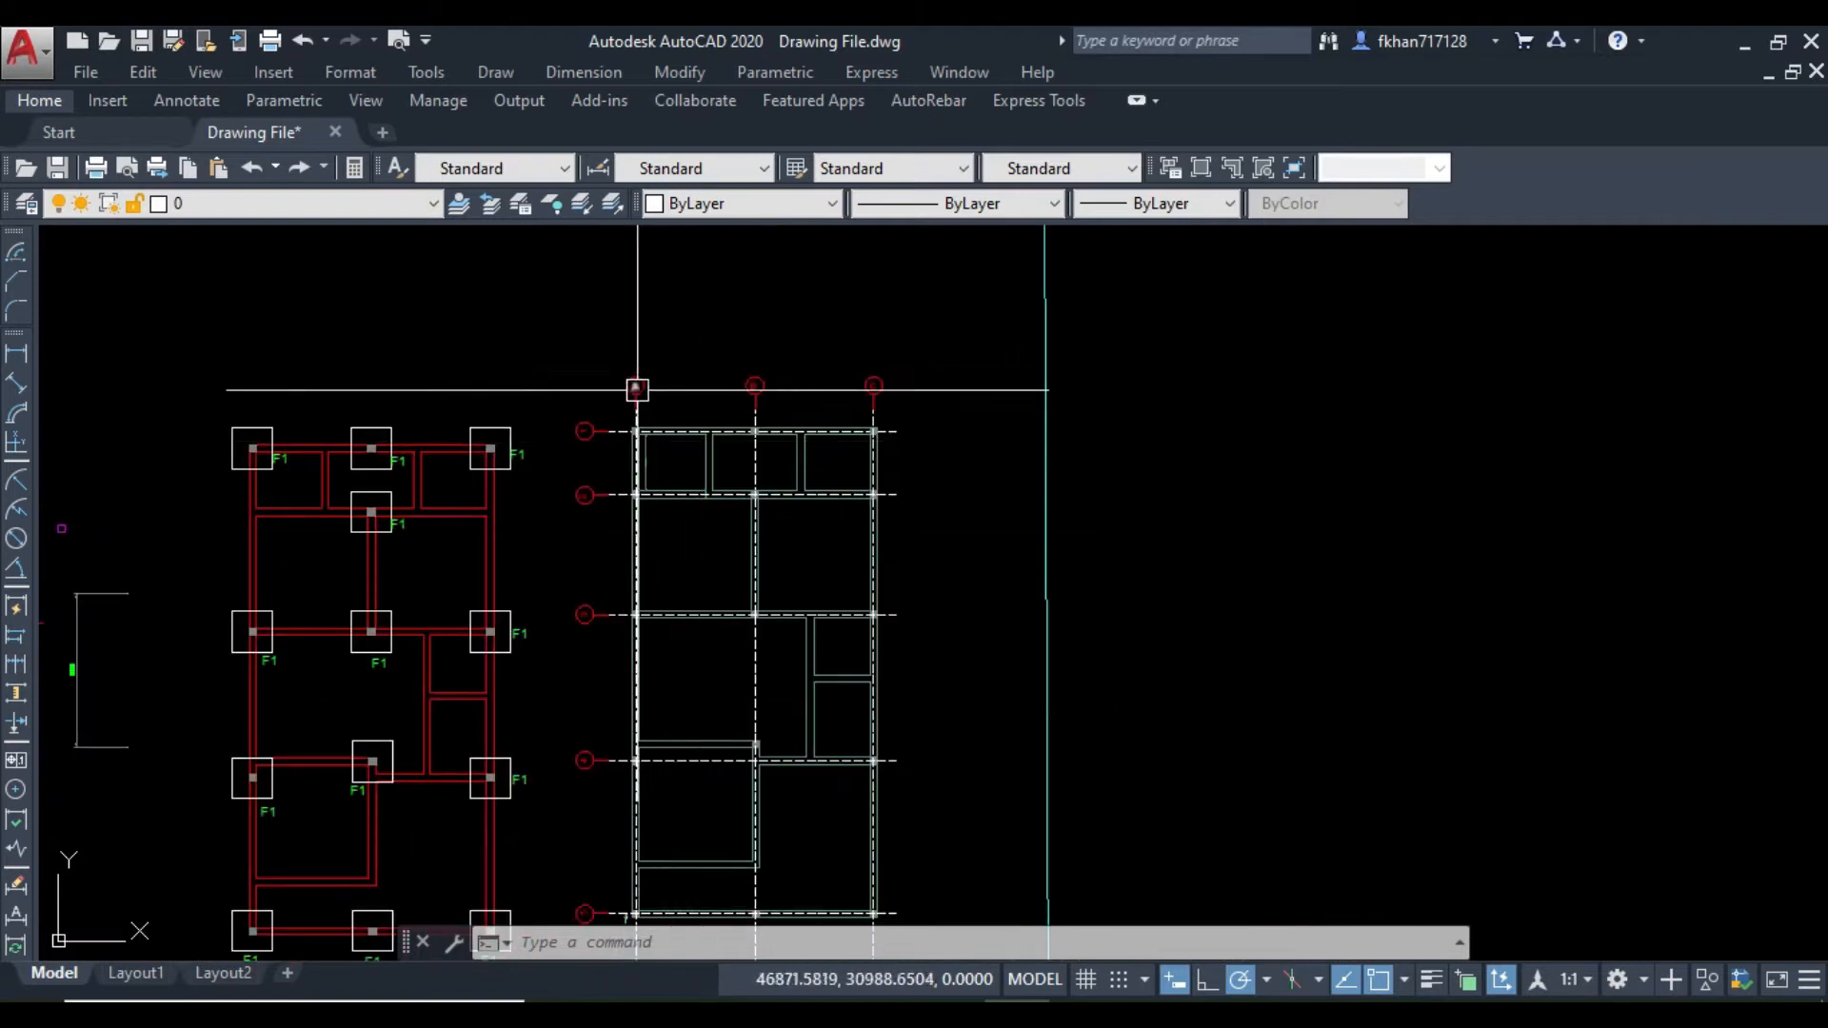
scroll(635, 385, "up", 4)
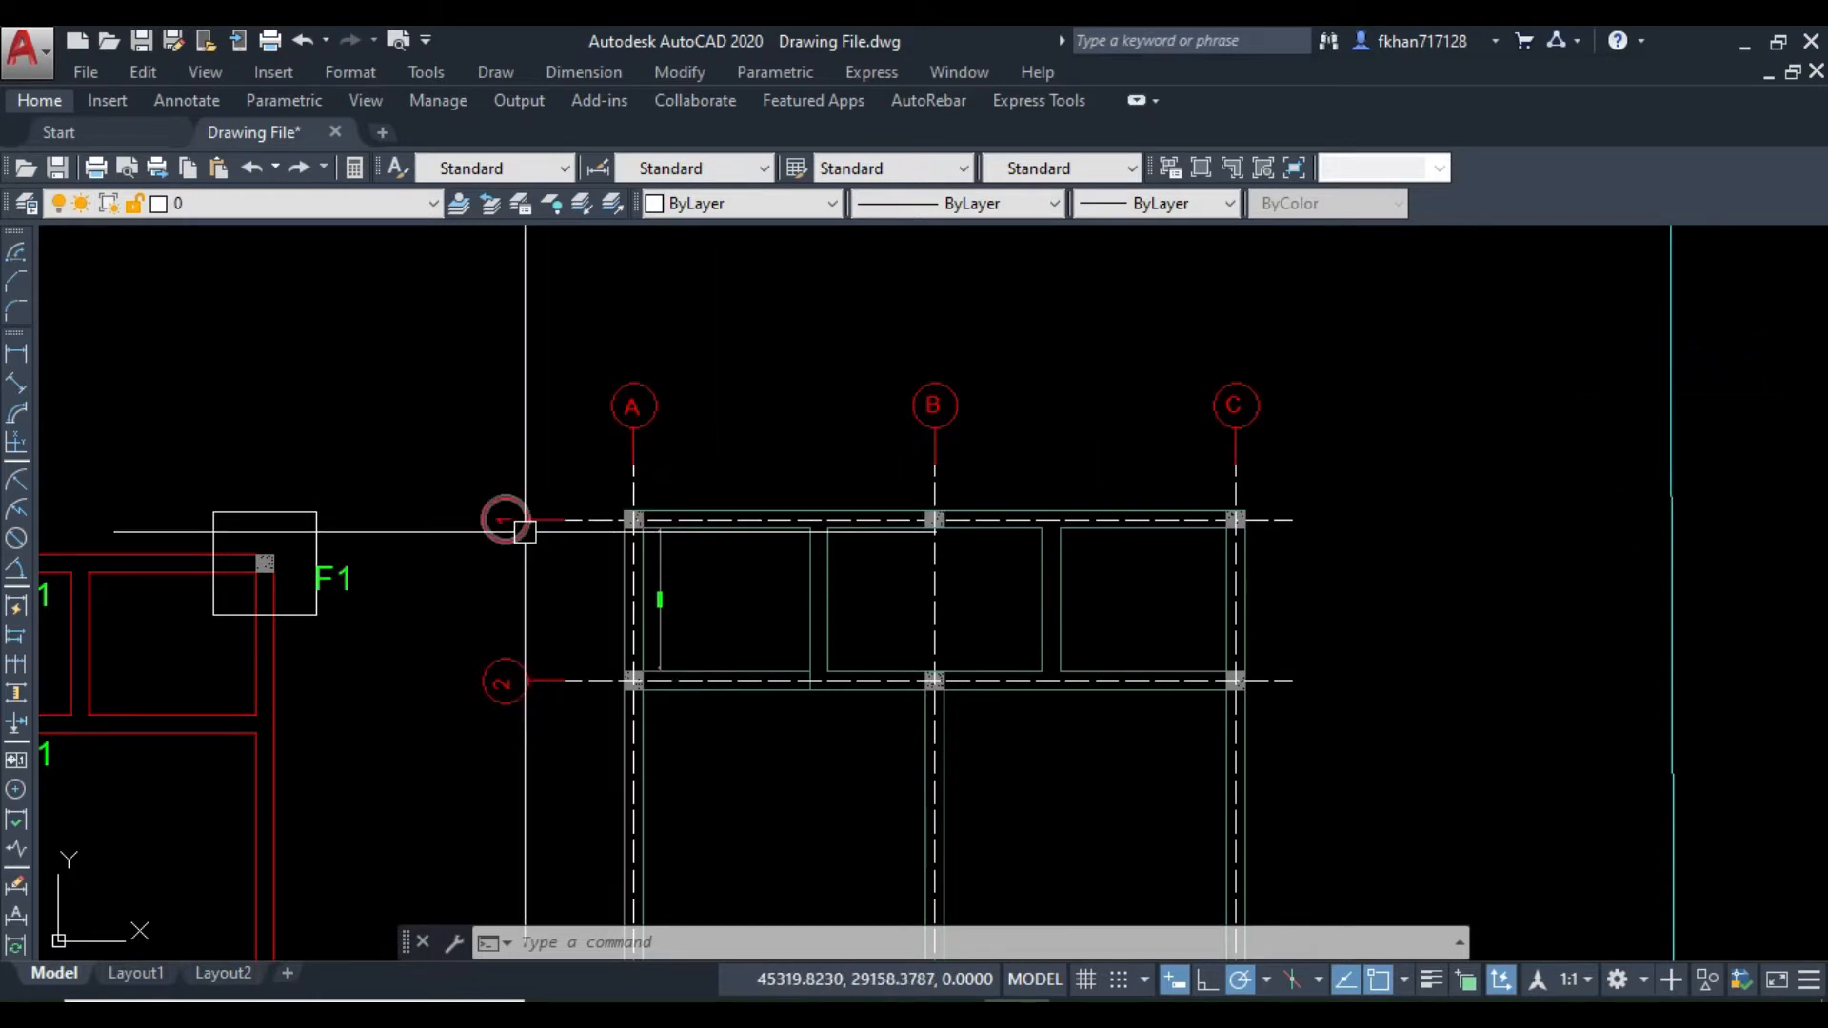
middle_click_drag(737, 679, 739, 485)
mouse_move(733, 647)
middle_mouse_down()
mouse_move(731, 412)
mouse_move(733, 765)
middle_mouse_up()
mouse_move(744, 454)
middle_mouse_down()
mouse_move(756, 818)
mouse_move(726, 642)
middle_mouse_up()
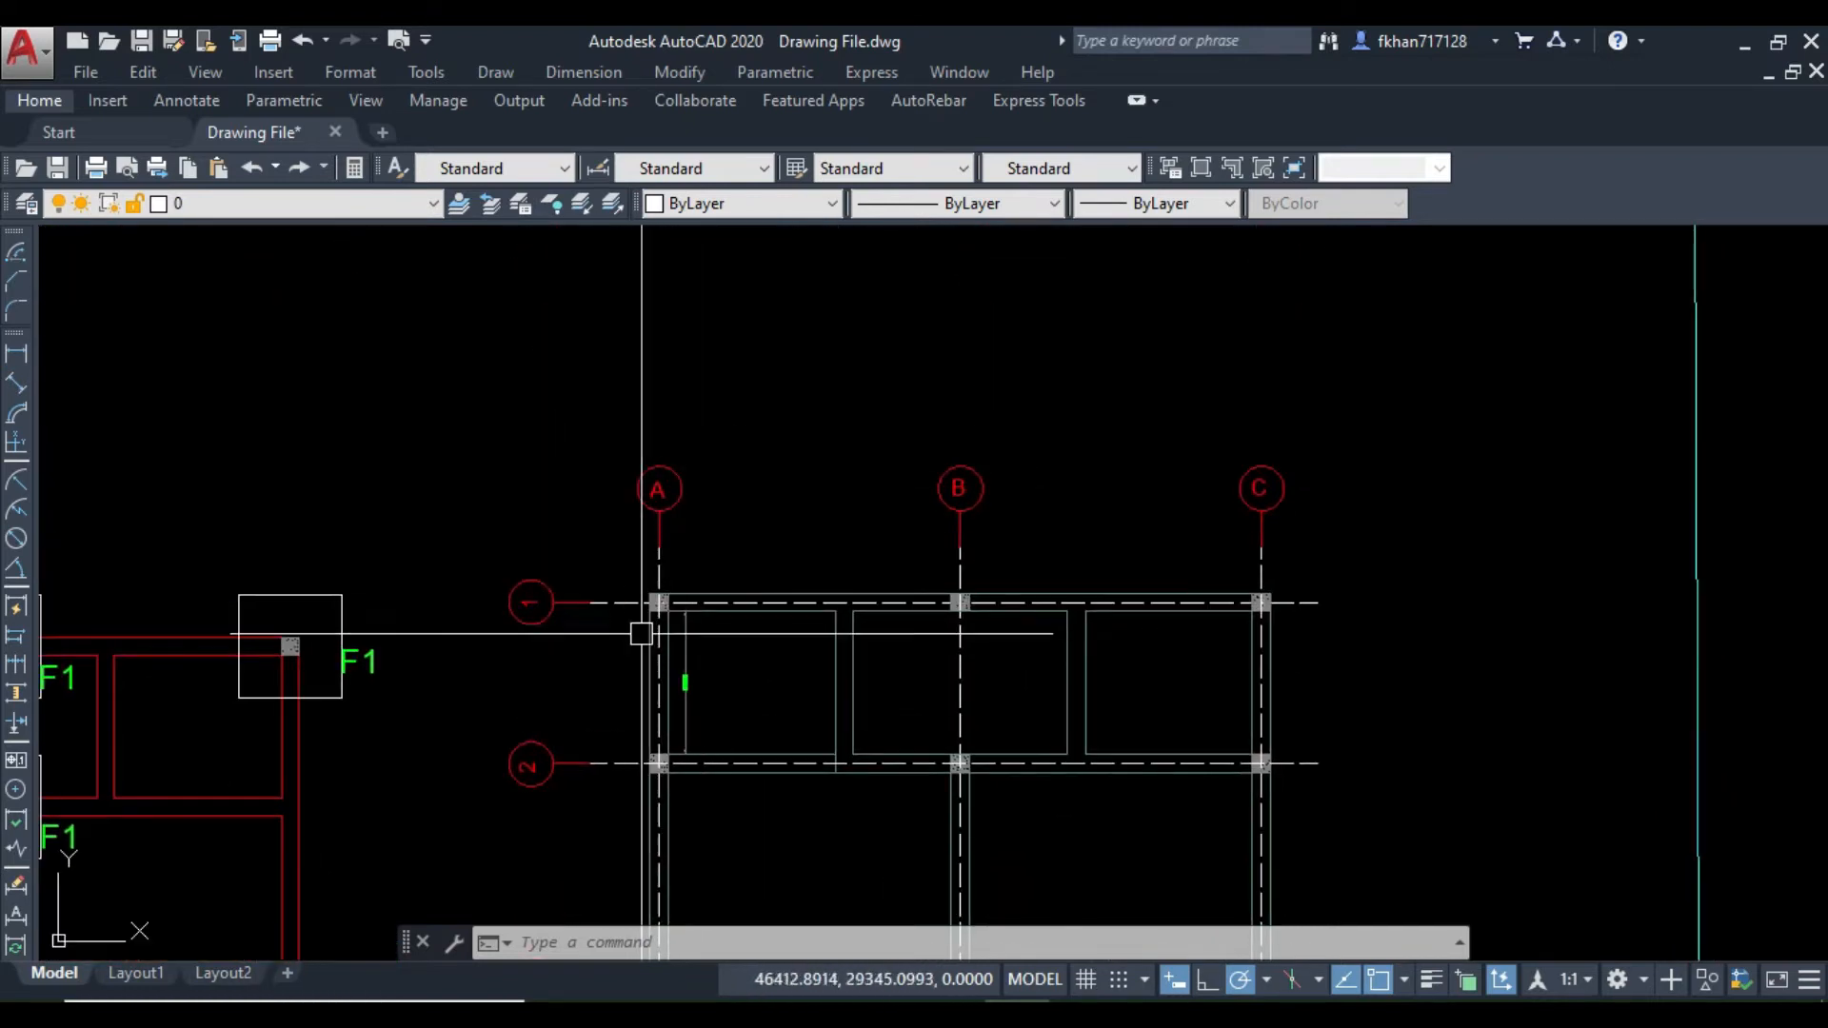
Step: Trace the outer face of the grade beam along axis A from axis 5 up to axis 1
scroll(637, 600, "down", 5)
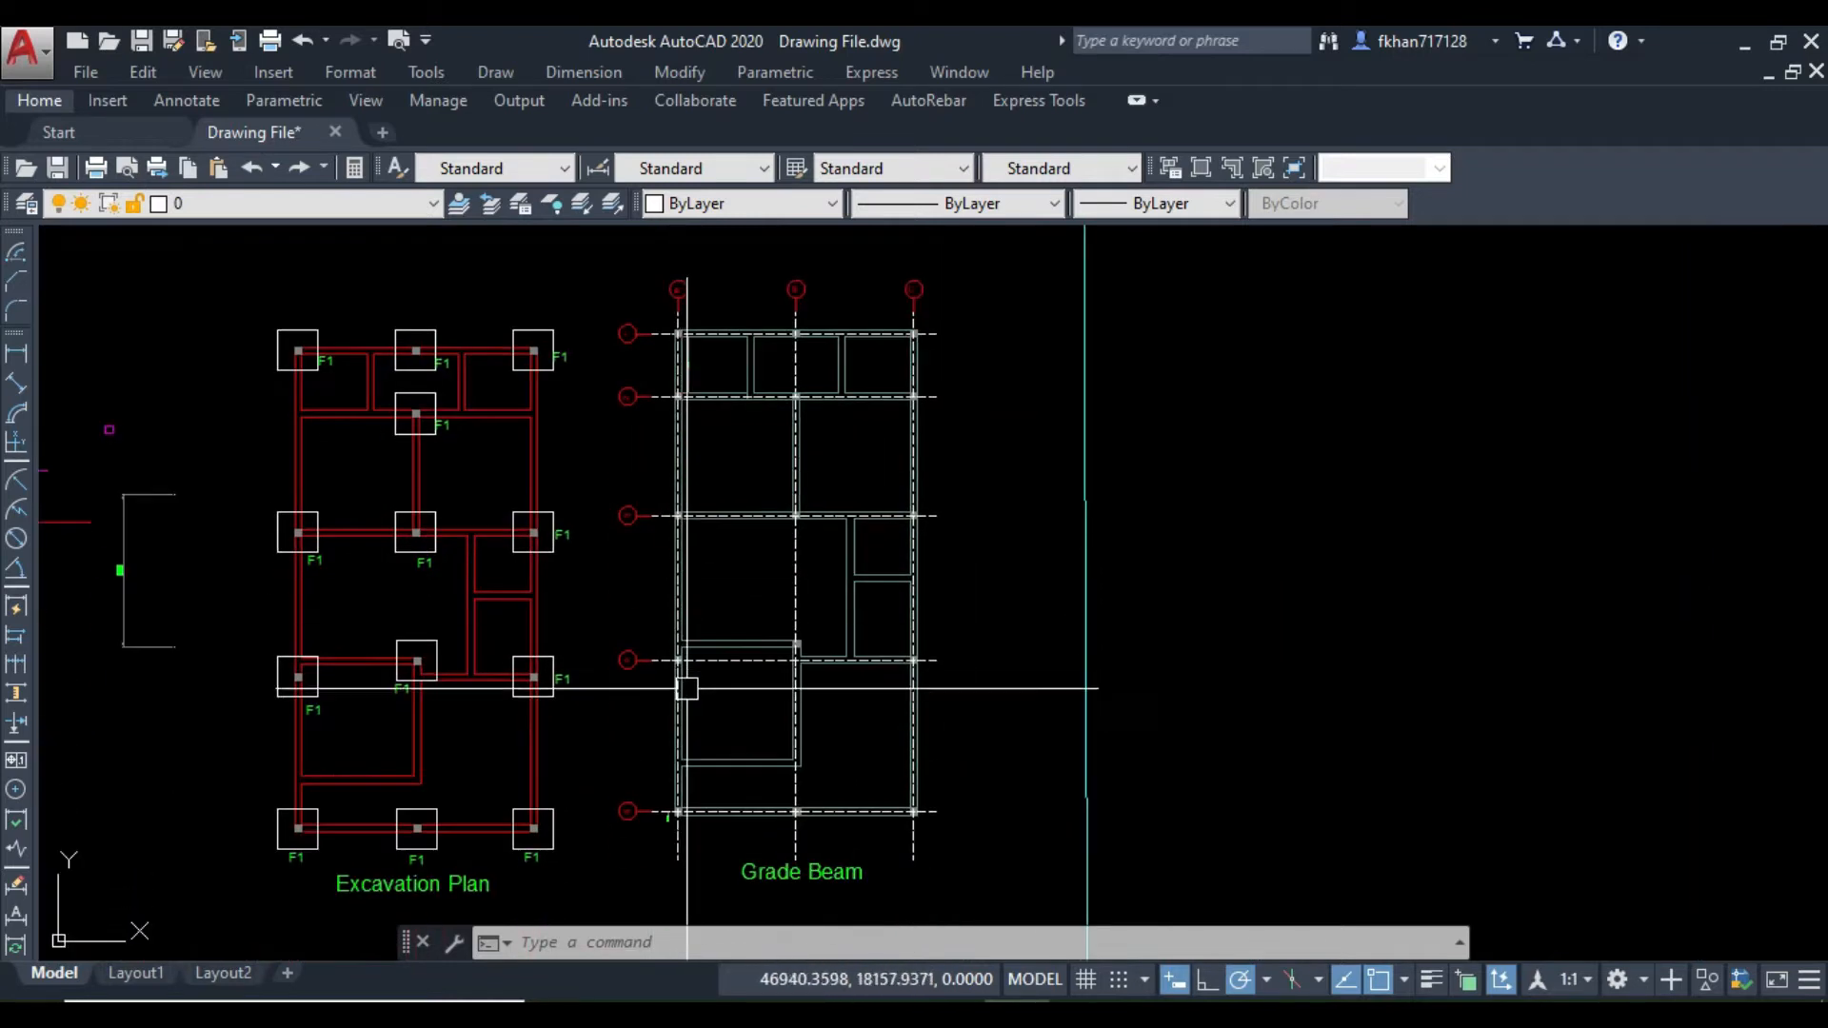
scroll(683, 793, "up", 4)
middle_click_drag(686, 785, 669, 677)
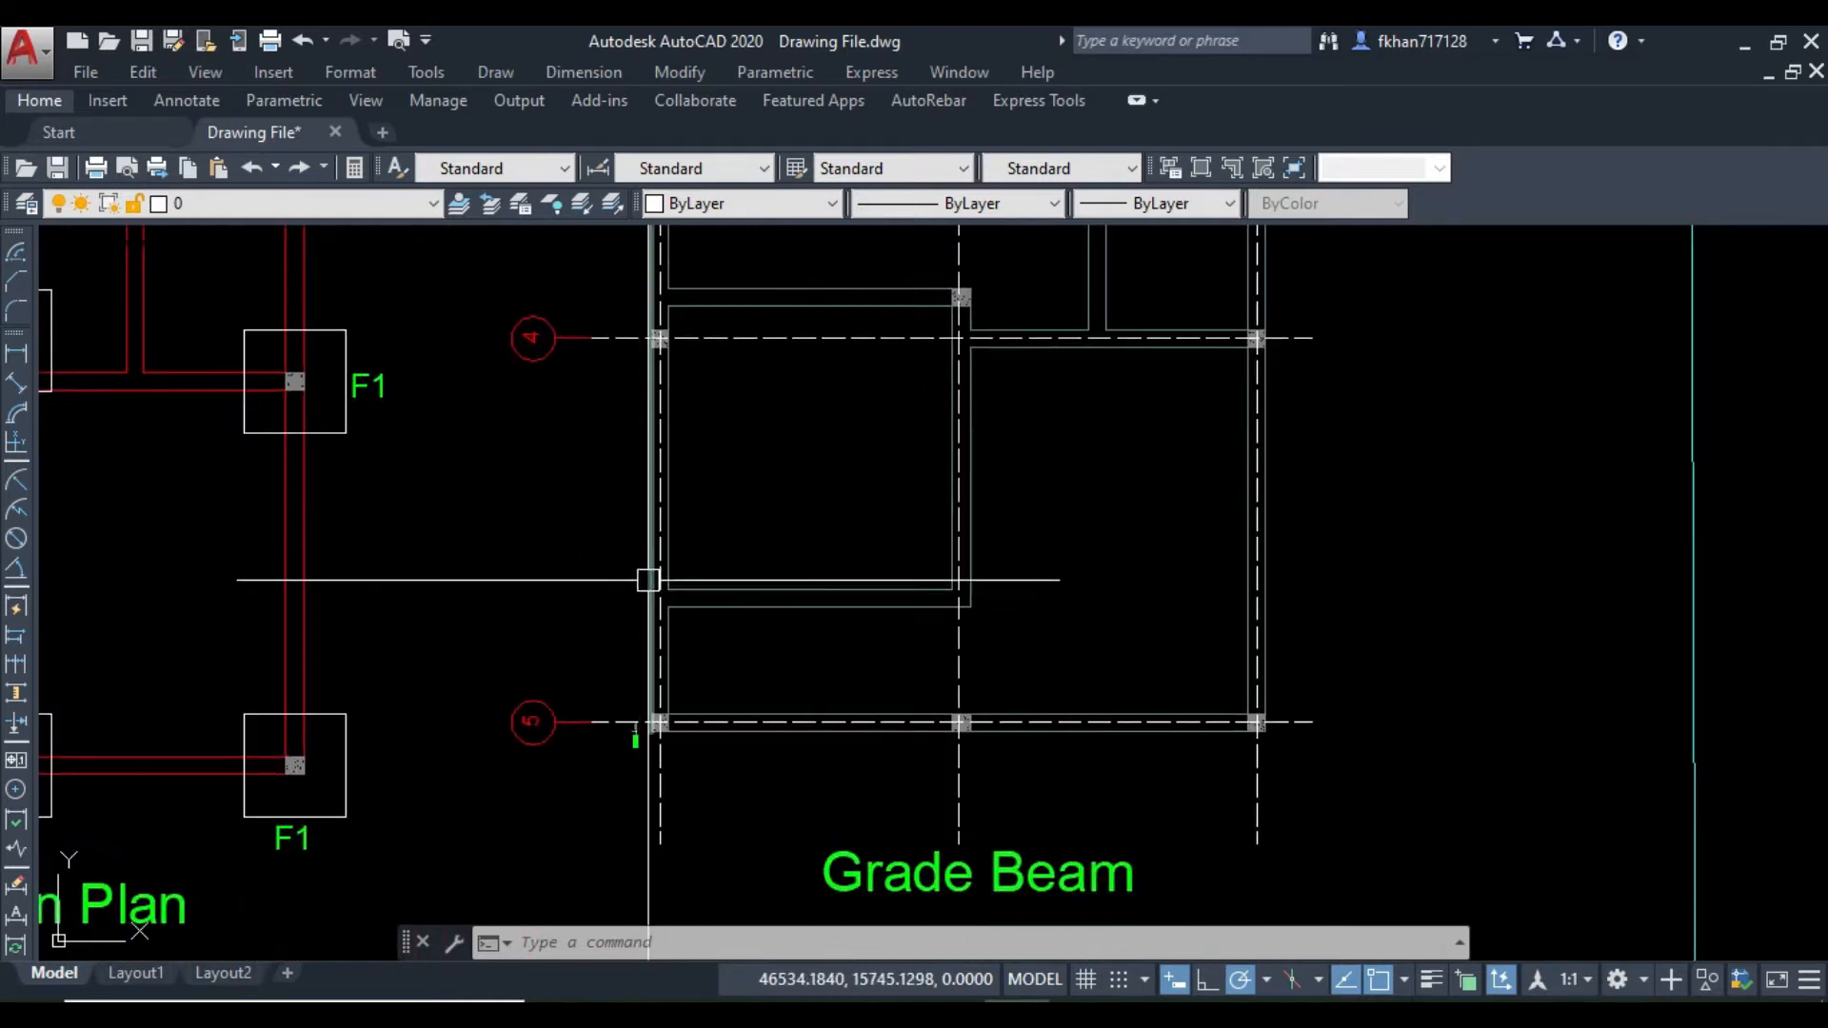
mouse_move(678, 499)
middle_mouse_down()
mouse_move(696, 682)
mouse_move(661, 641)
mouse_move(647, 690)
middle_mouse_up()
scroll(648, 689, "up", 8)
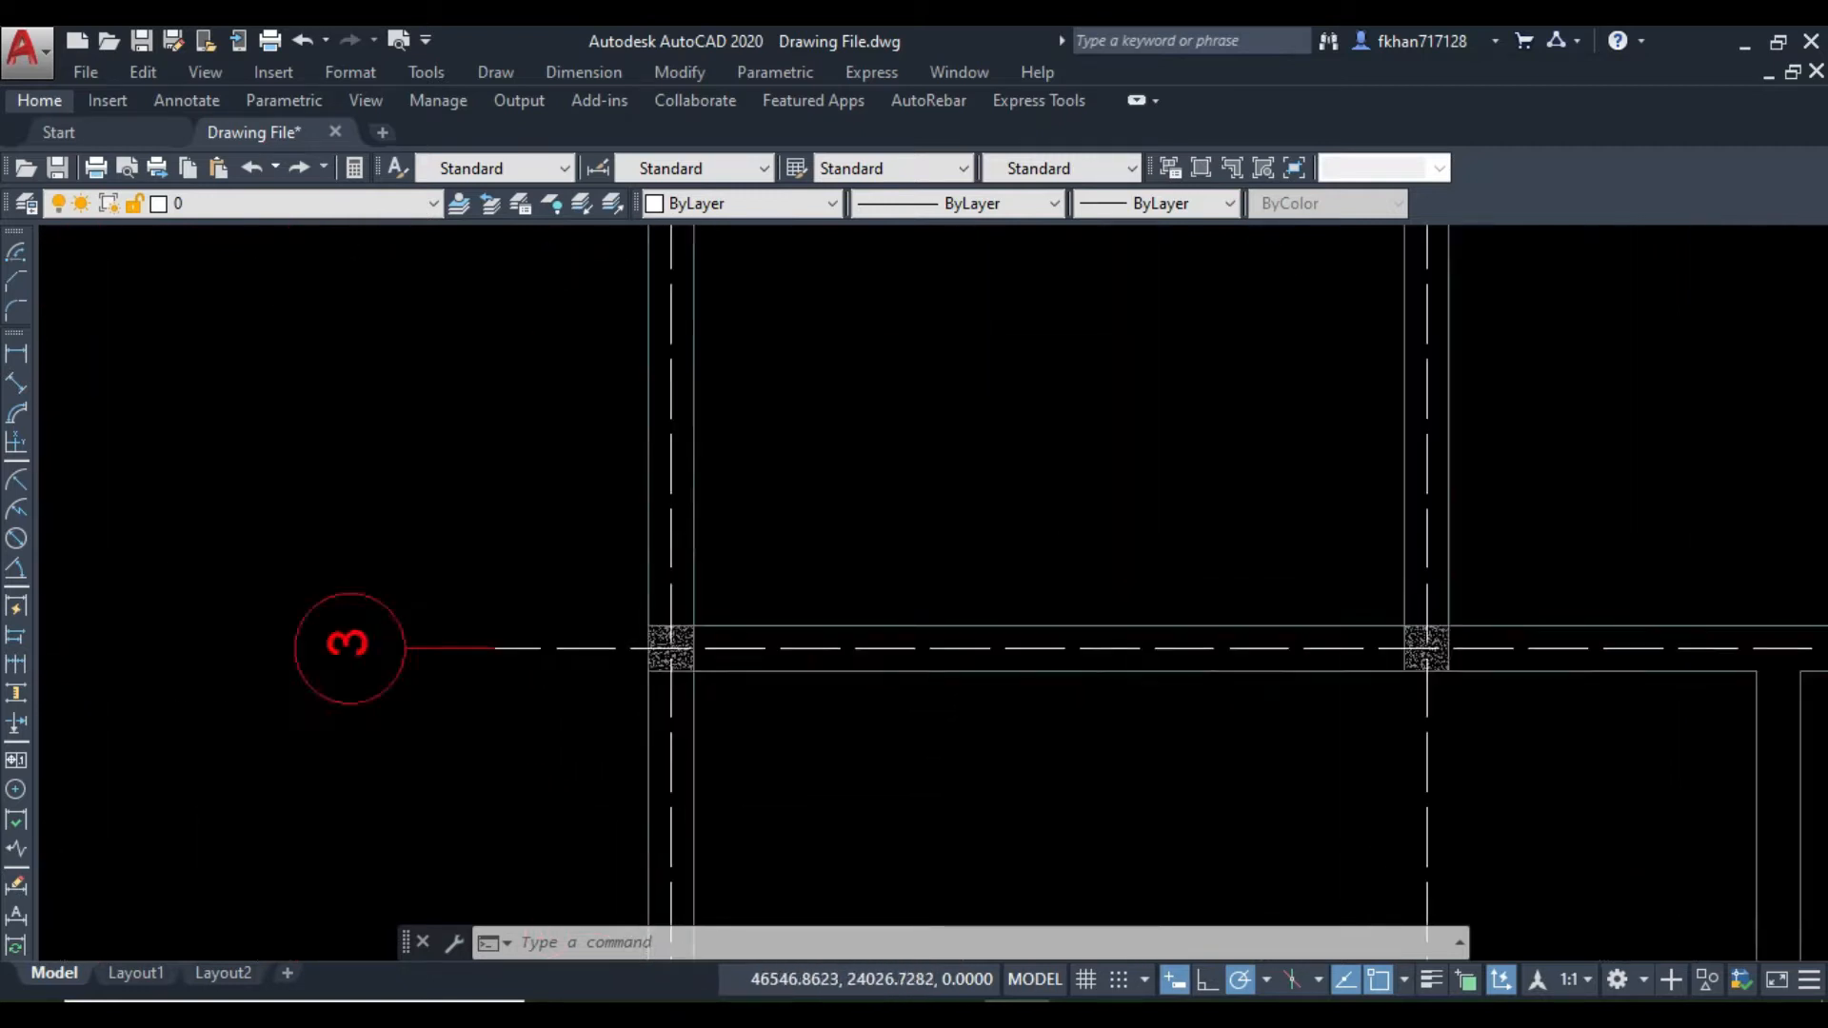
scroll(659, 498, "down", 6)
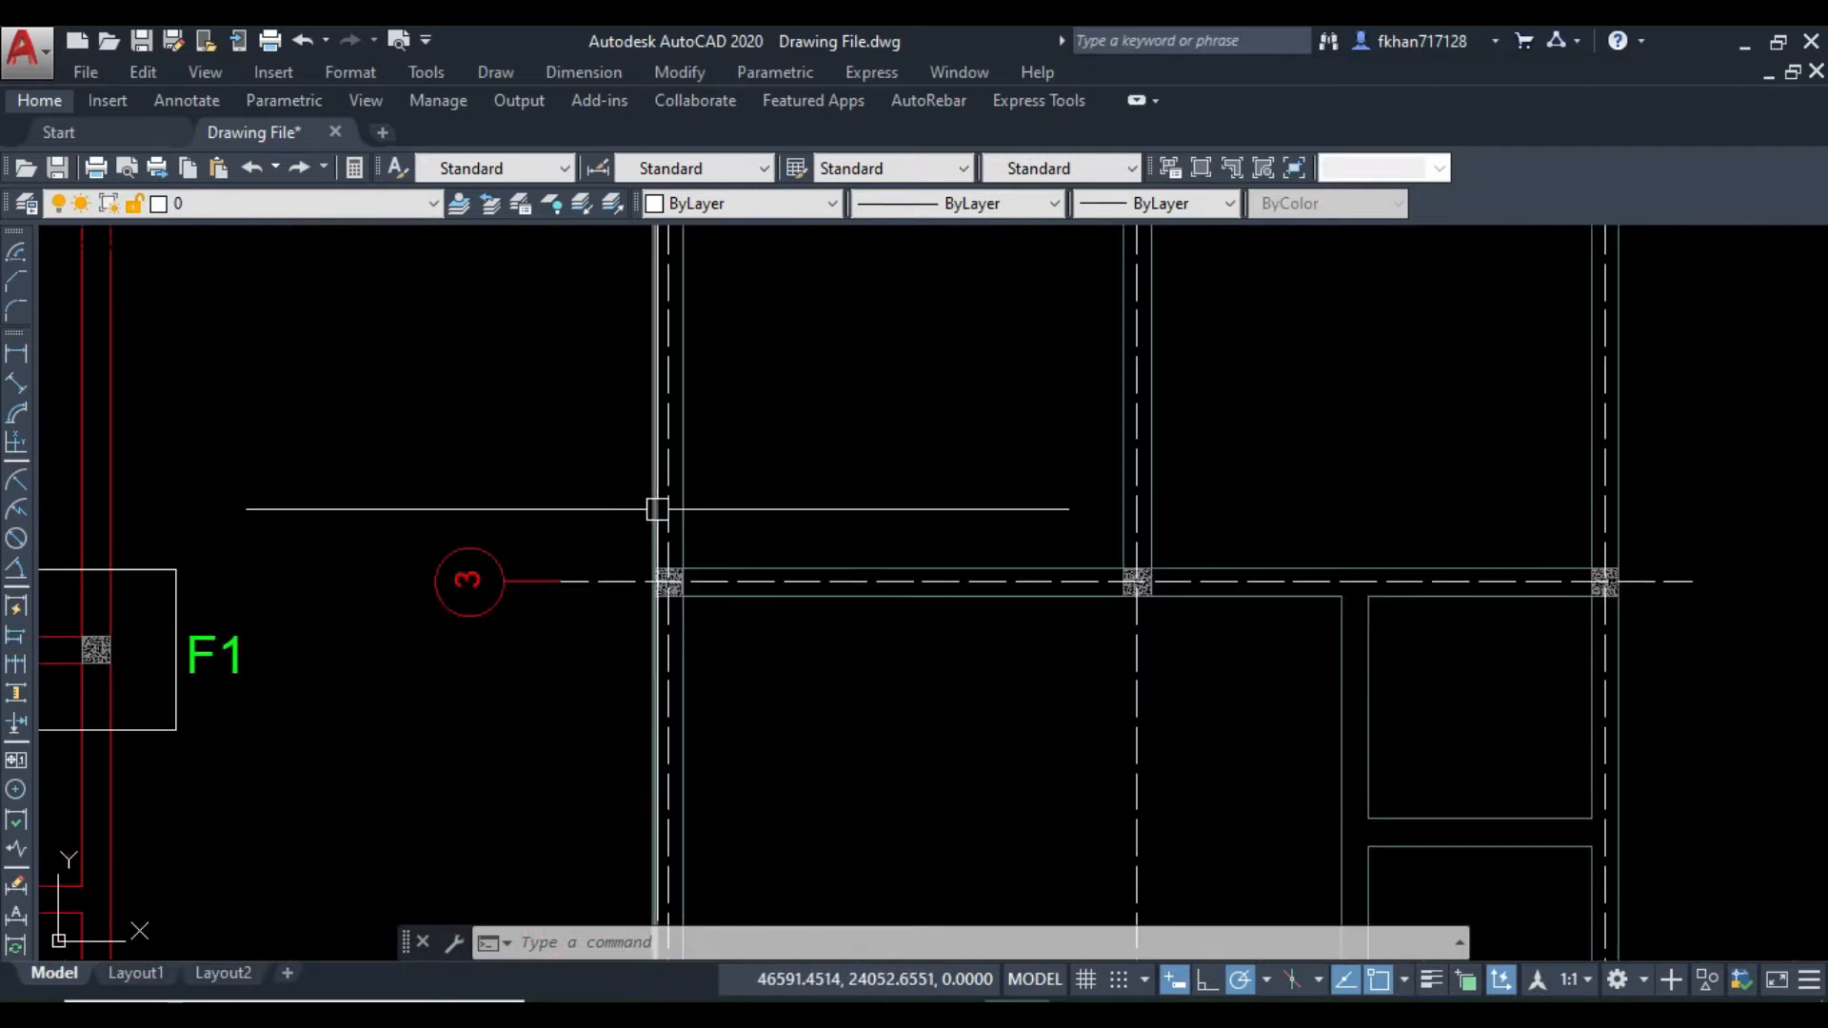
middle_click_drag(659, 509, 638, 706)
middle_click_drag(644, 399, 655, 511)
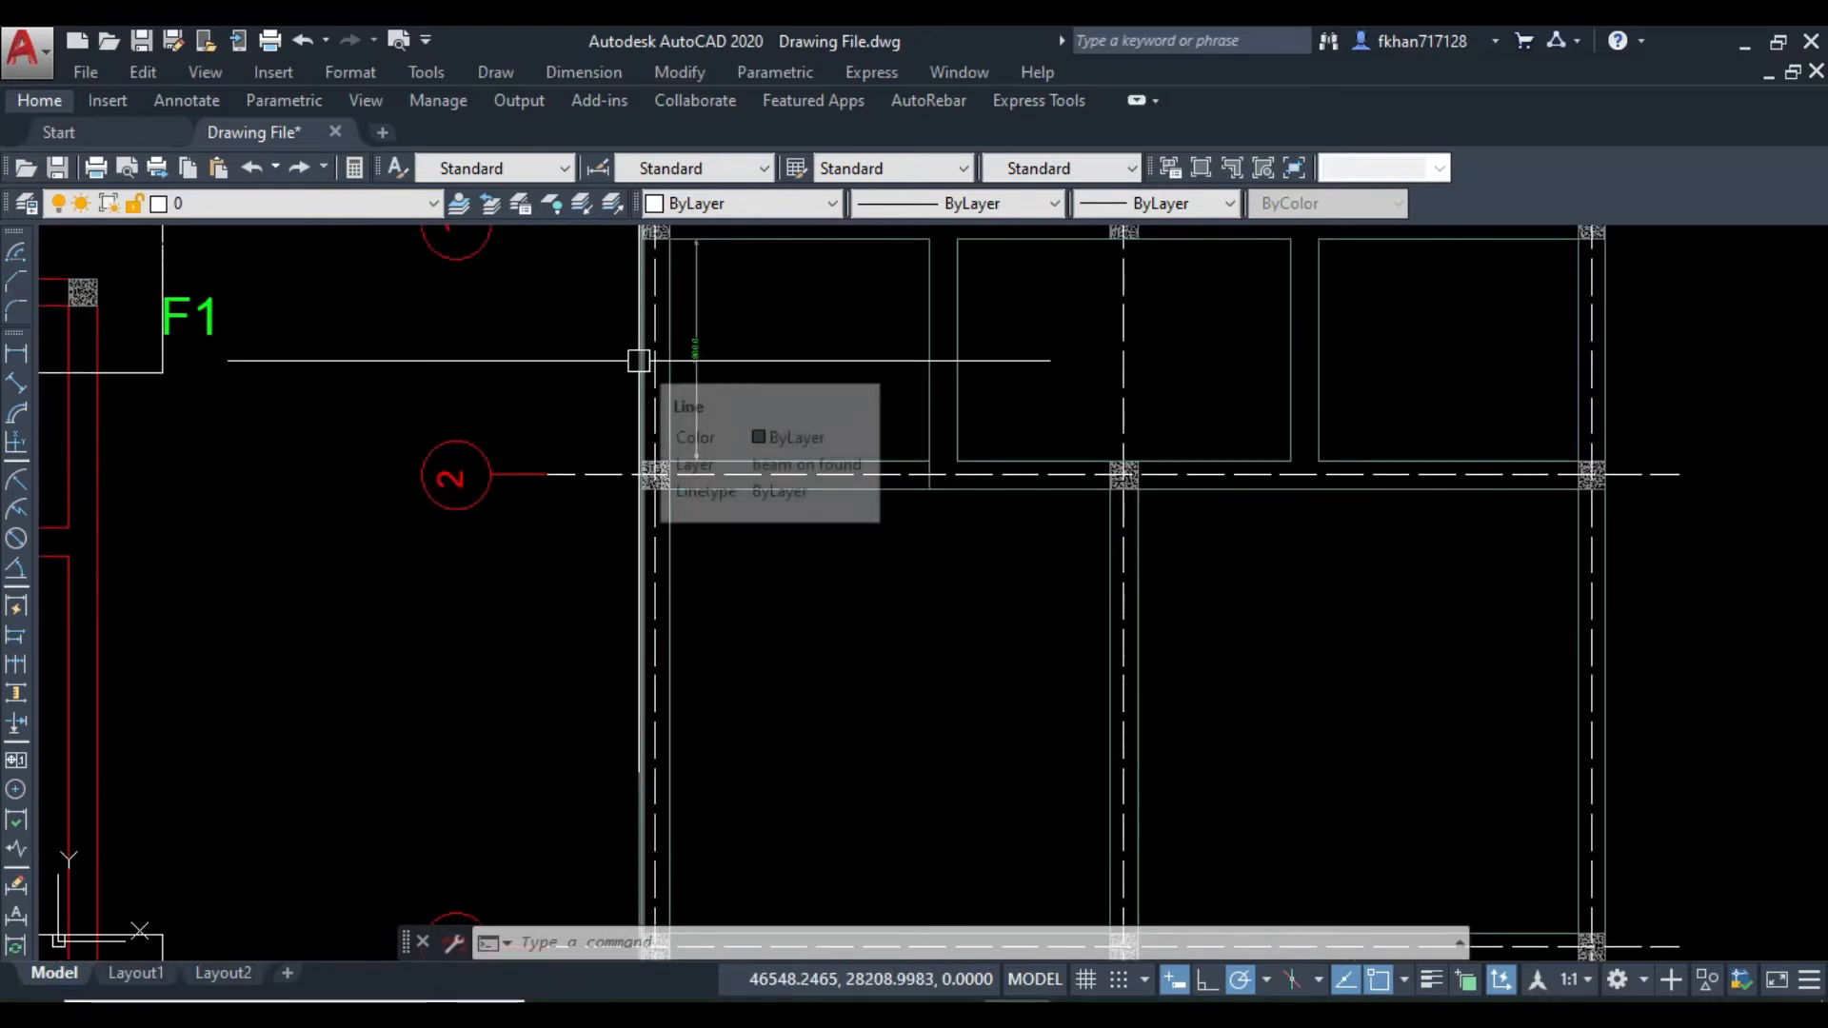
scroll(643, 373, "down", 4)
scroll(651, 386, "up", 6)
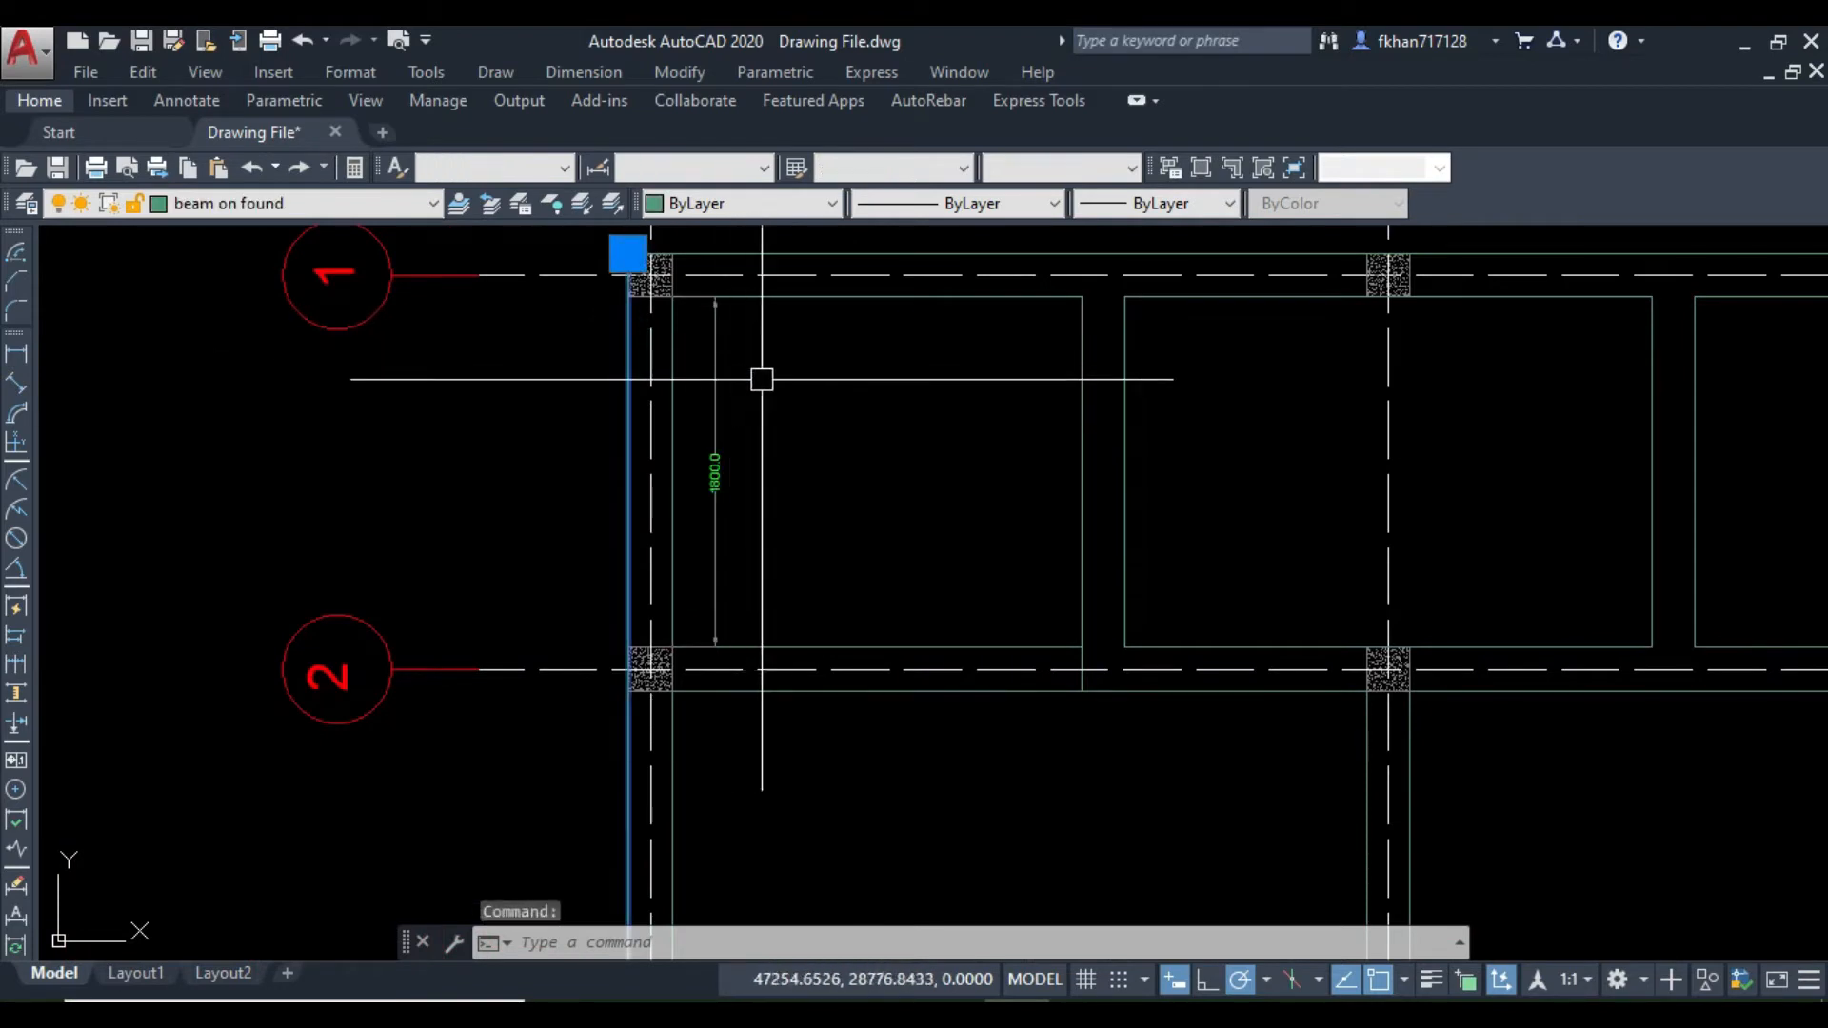
key("Escape")
key("Escape")
Step: Examine the axis A grade beam between axes 1 and 3, selecting its outer edge line to check its extent
scroll(753, 381, "down", 4)
mouse_move(739, 380)
middle_mouse_down()
mouse_move(714, 397)
mouse_move(740, 605)
middle_mouse_up()
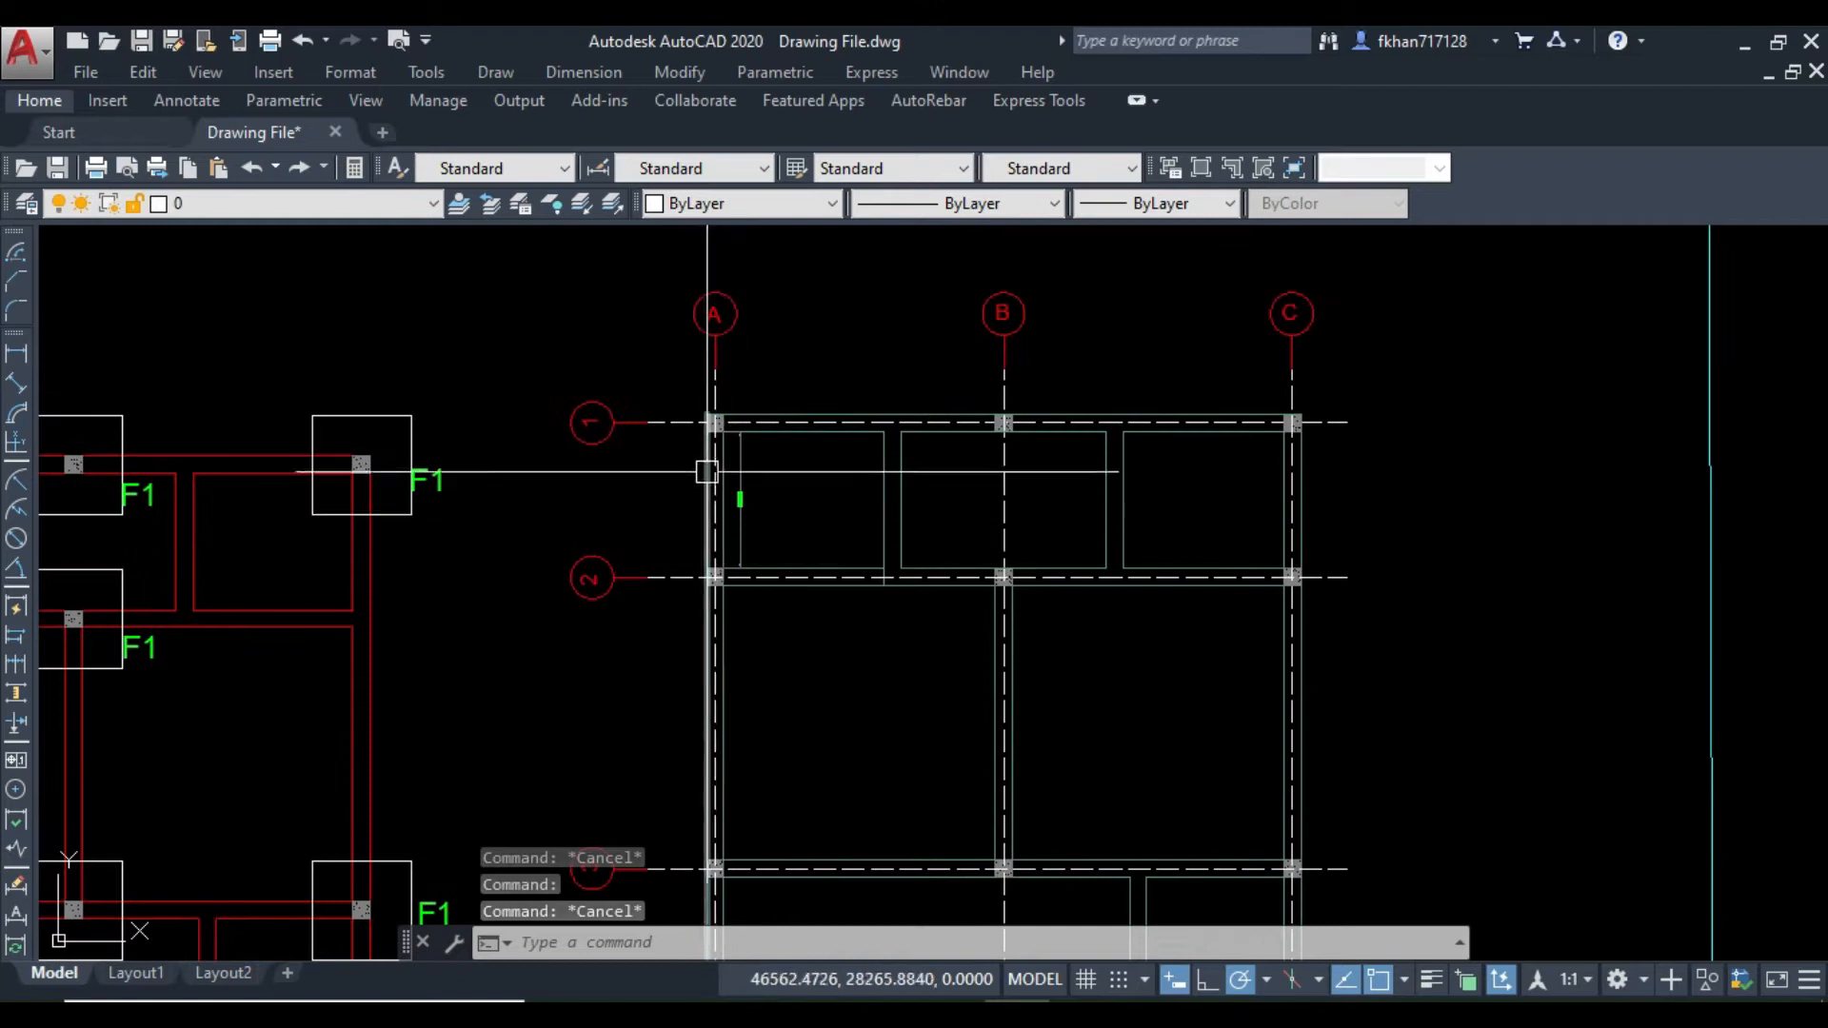
scroll(704, 442, "up", 4)
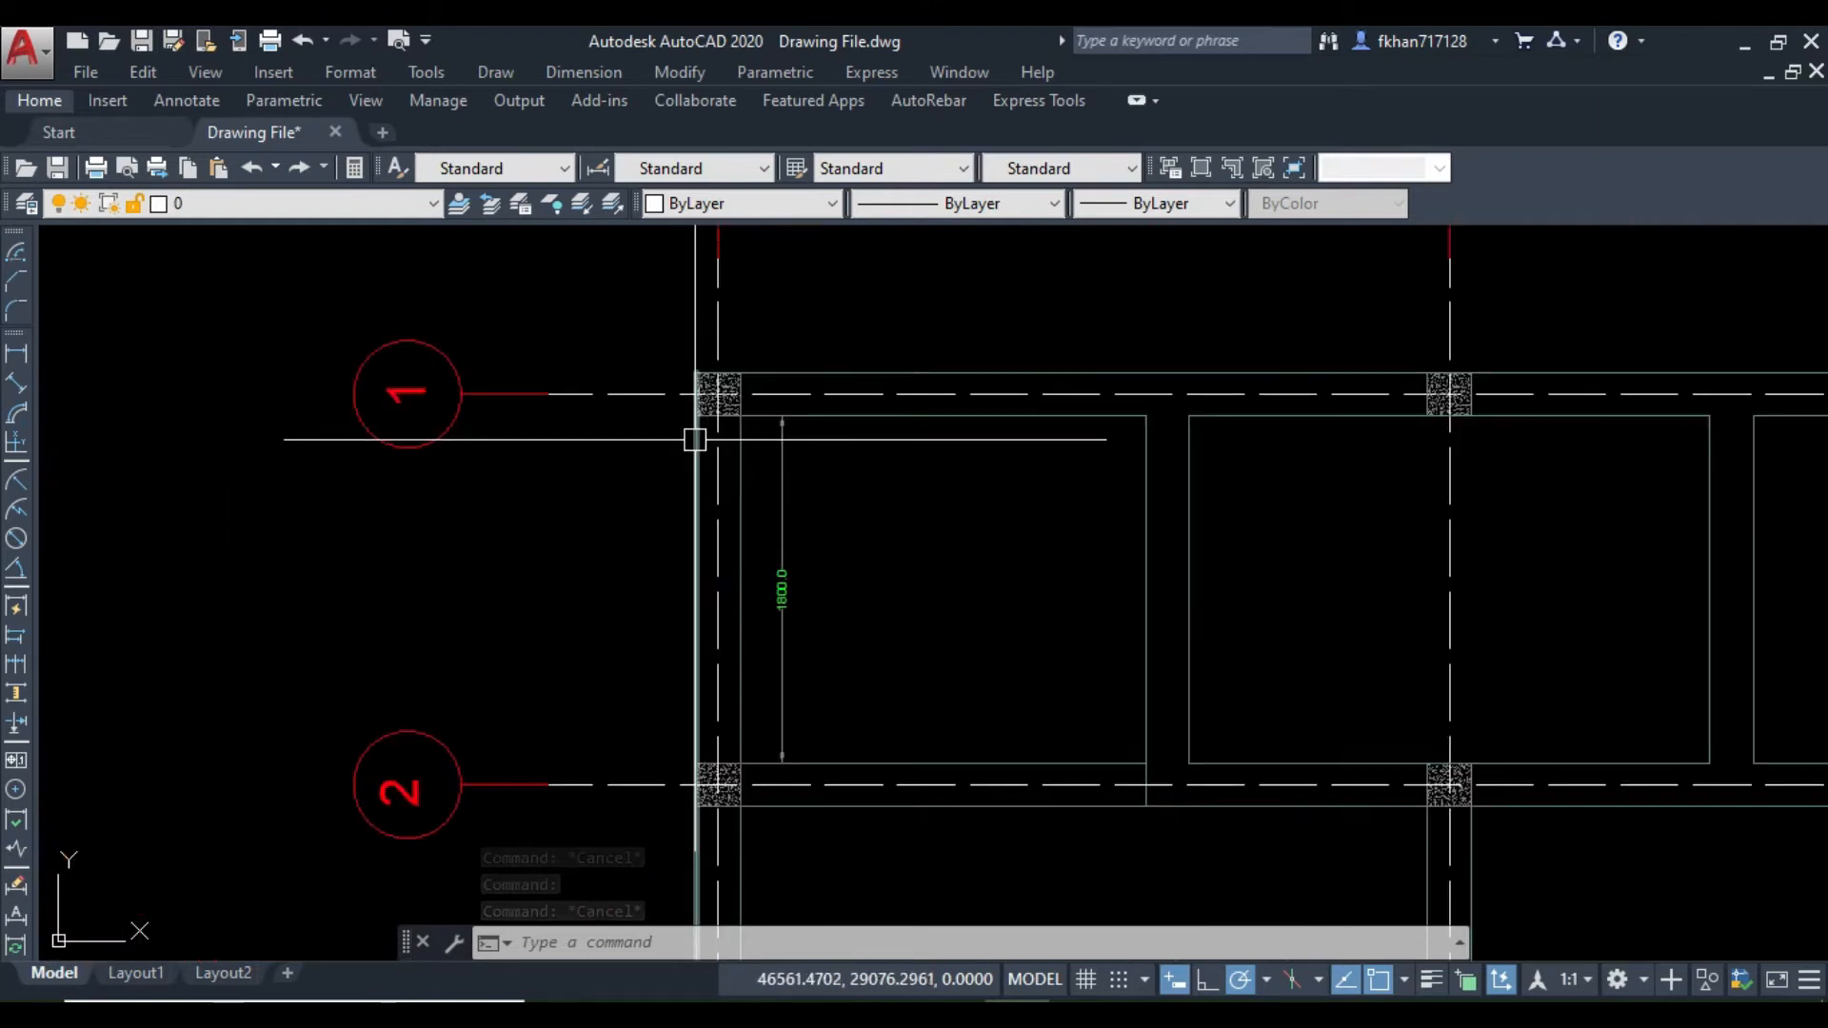
scroll(695, 439, "down", 4)
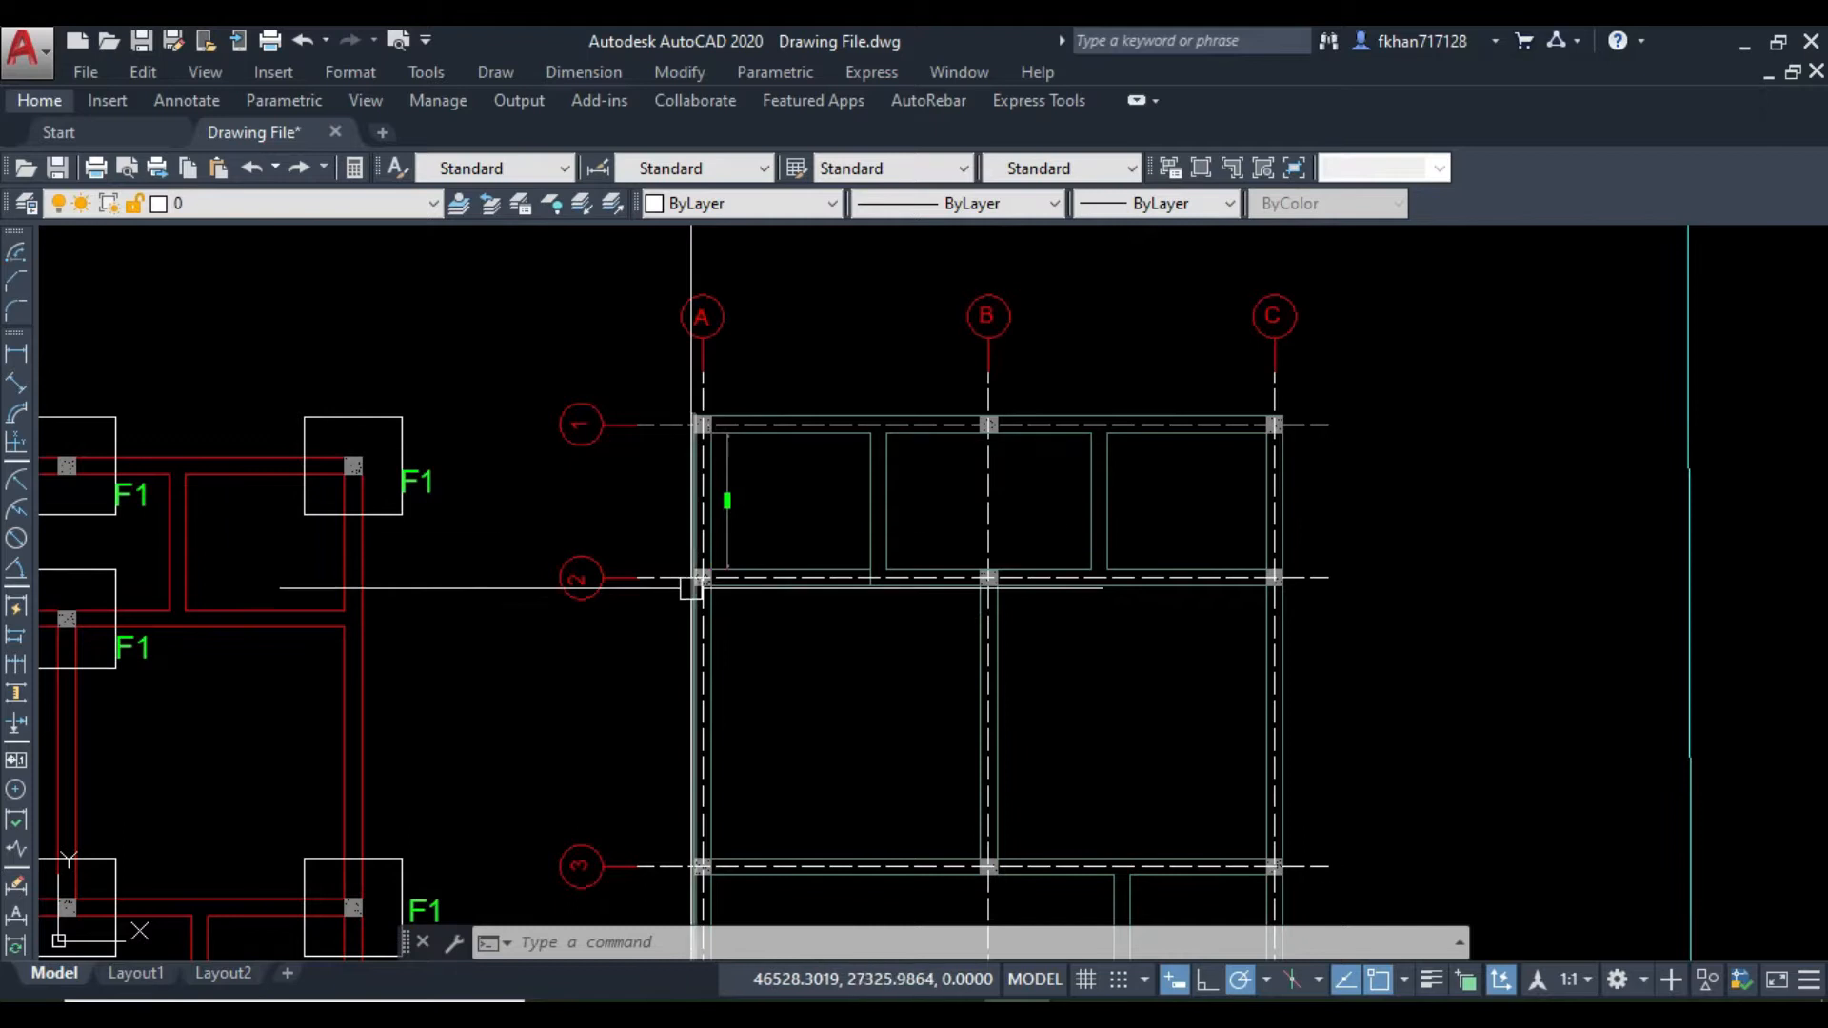
scroll(705, 400, "up", 4)
scroll(767, 607, "down", 4)
scroll(752, 400, "up", 4)
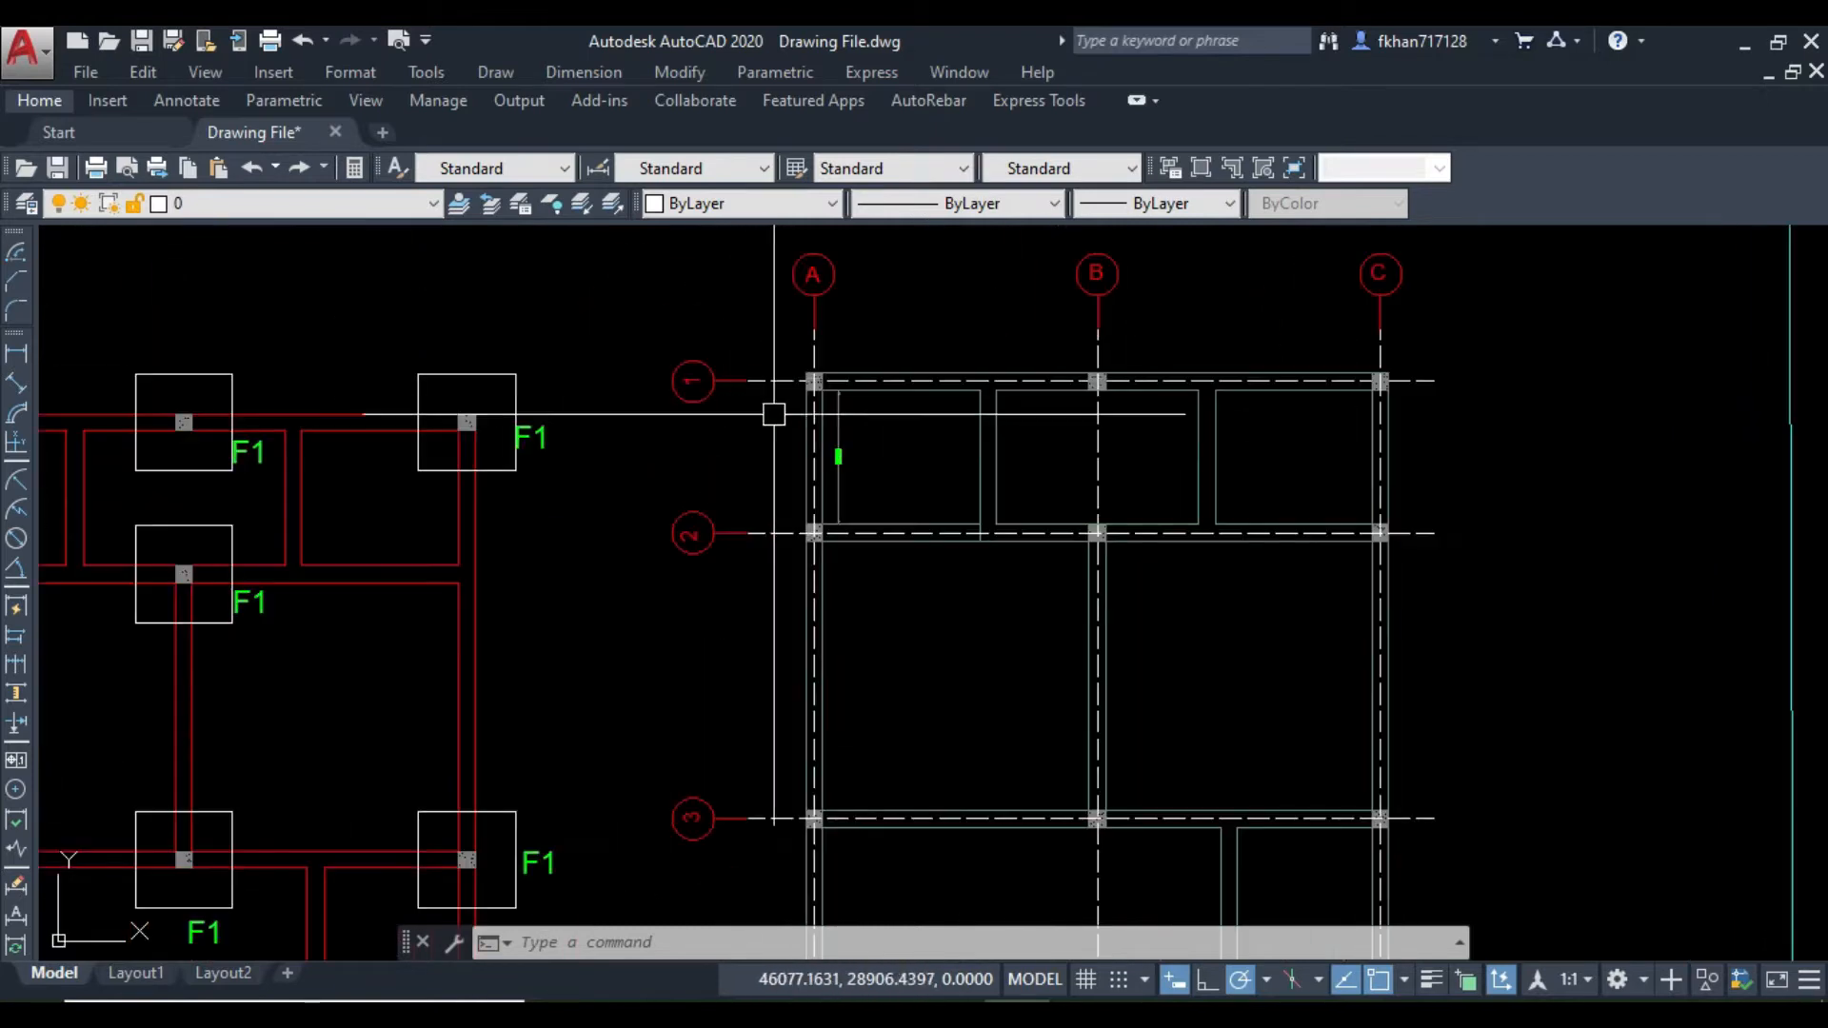
left_click(798, 445)
scroll(743, 457, "down", 4)
scroll(787, 530, "up", 6)
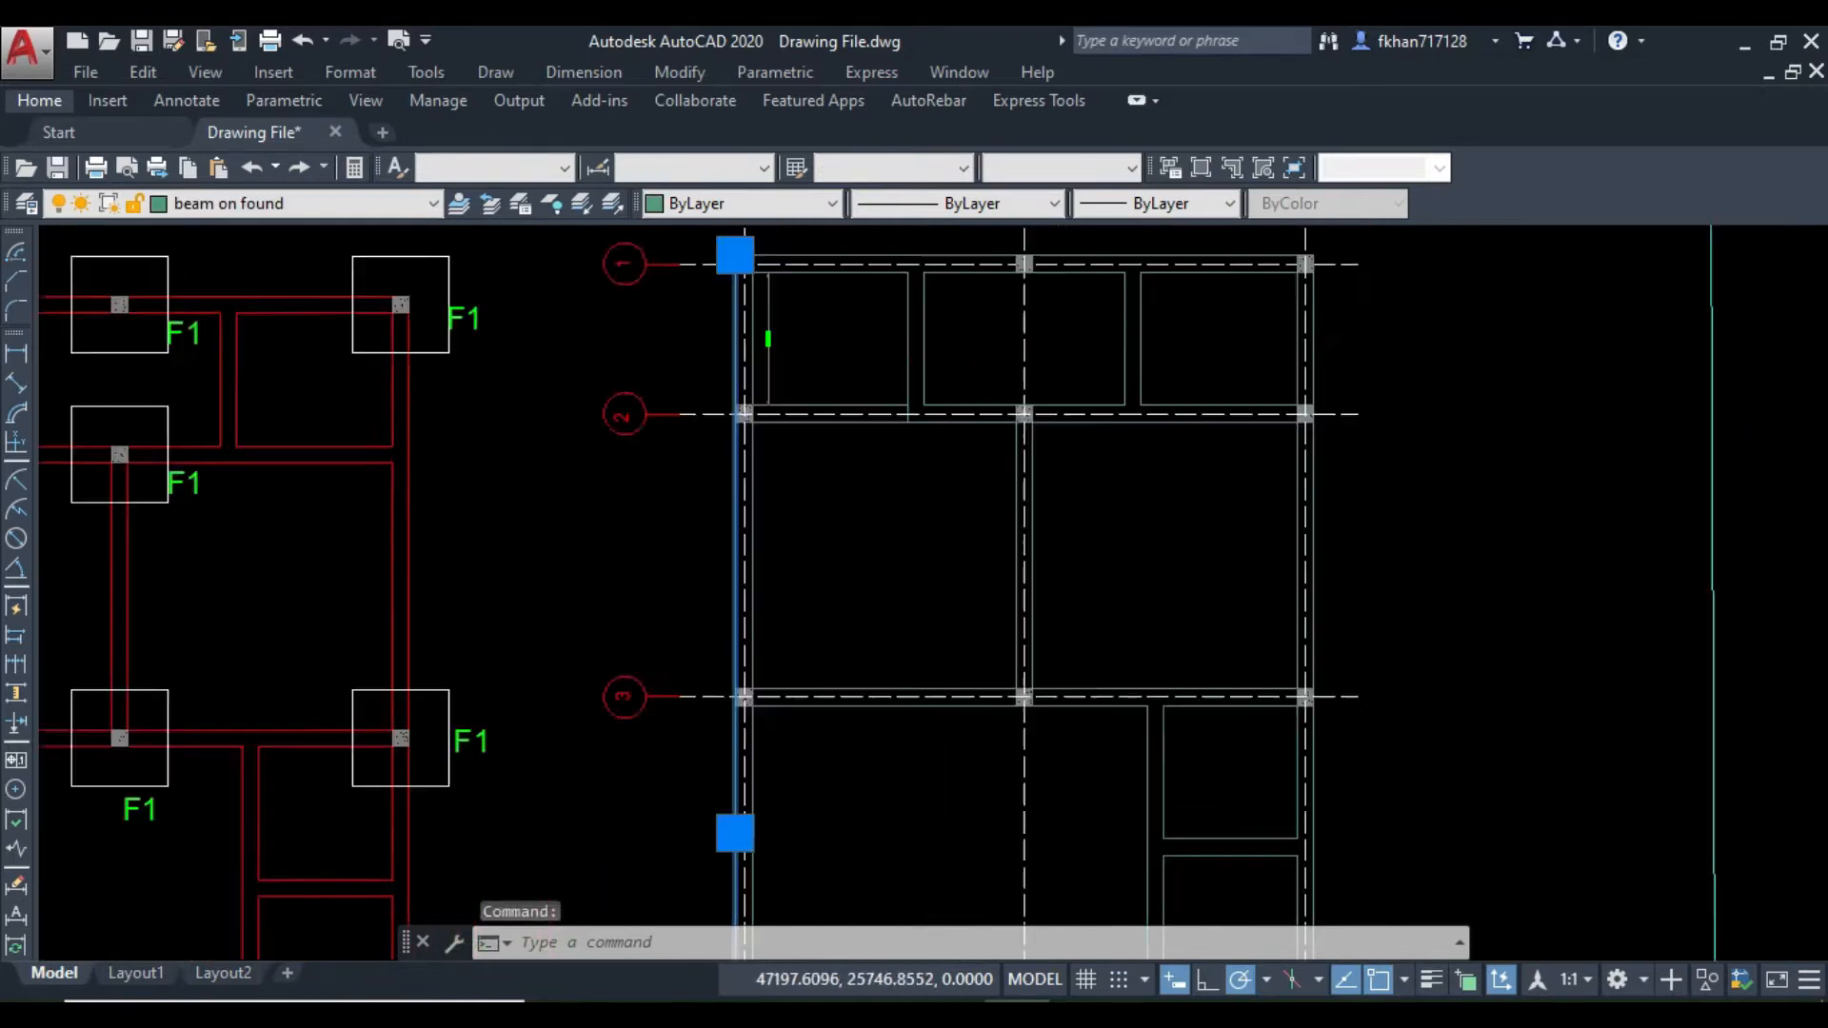
Step: Check the inner edge of the axis A grade beam between axes 2 and 3, clearing the earlier selection
key("Escape")
key("Escape")
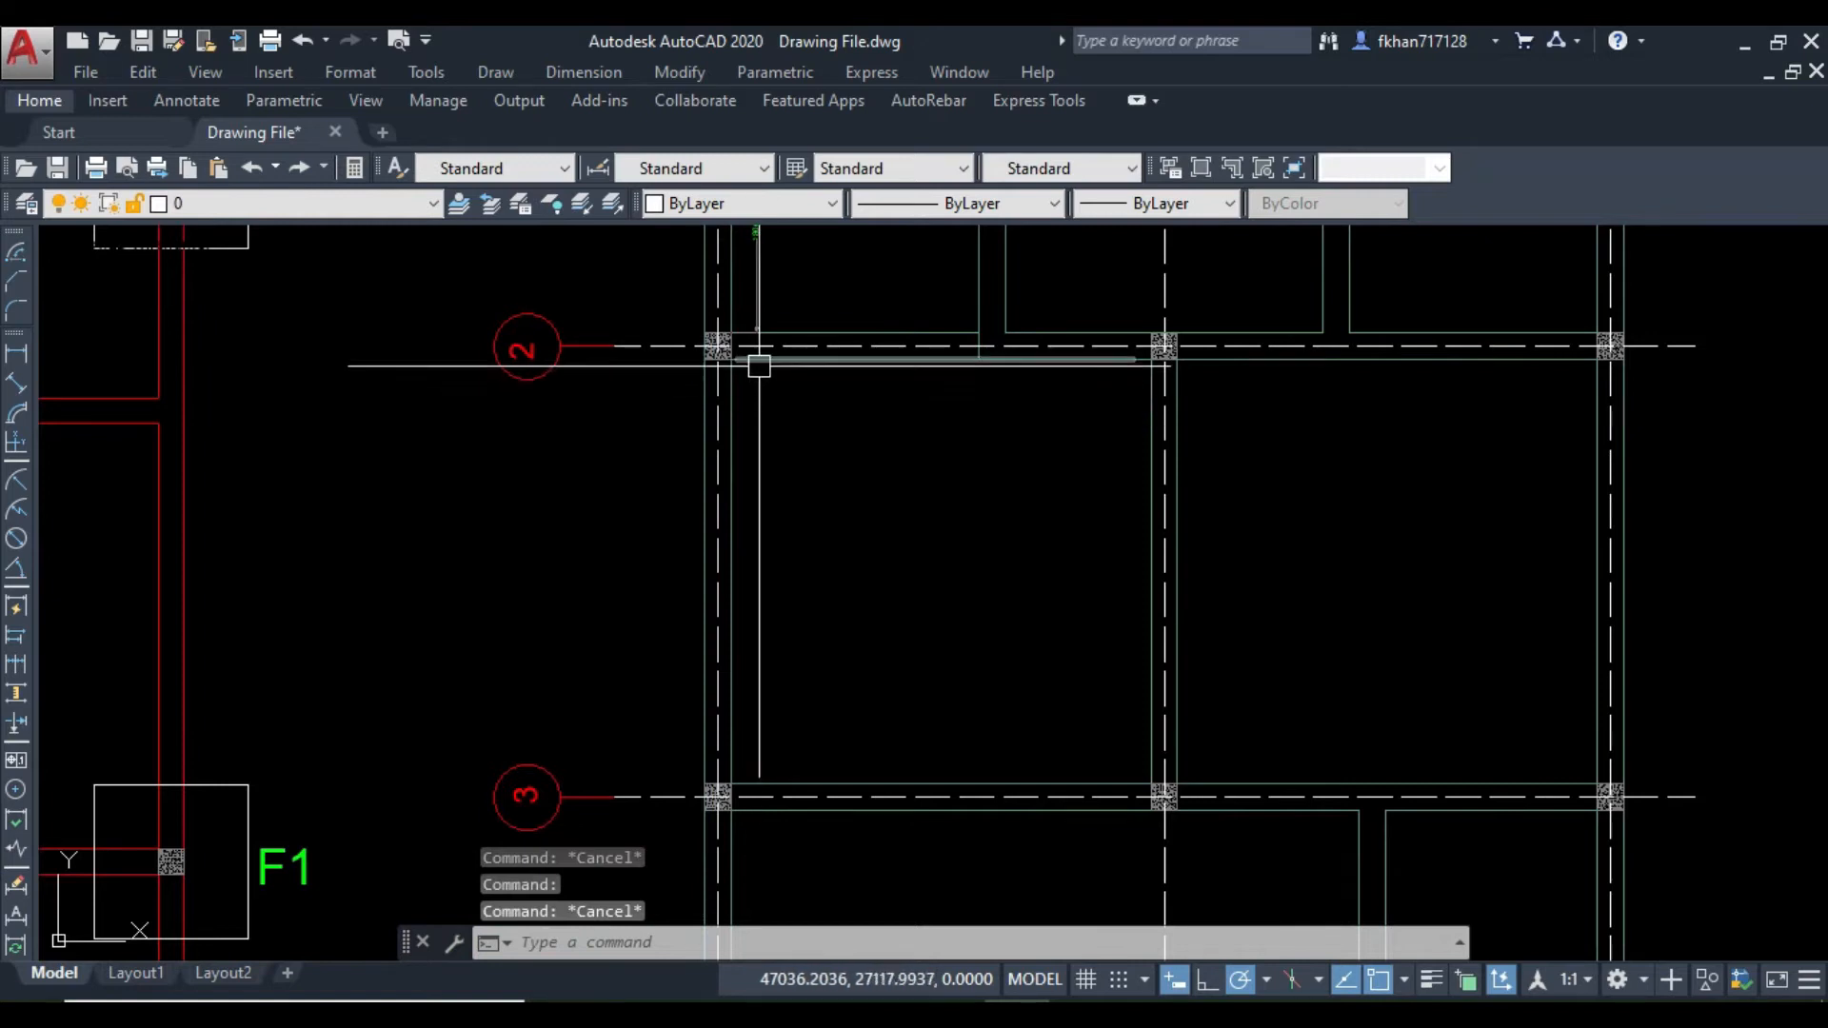
left_click(726, 669)
key("Escape")
left_click(731, 649)
key("Escape")
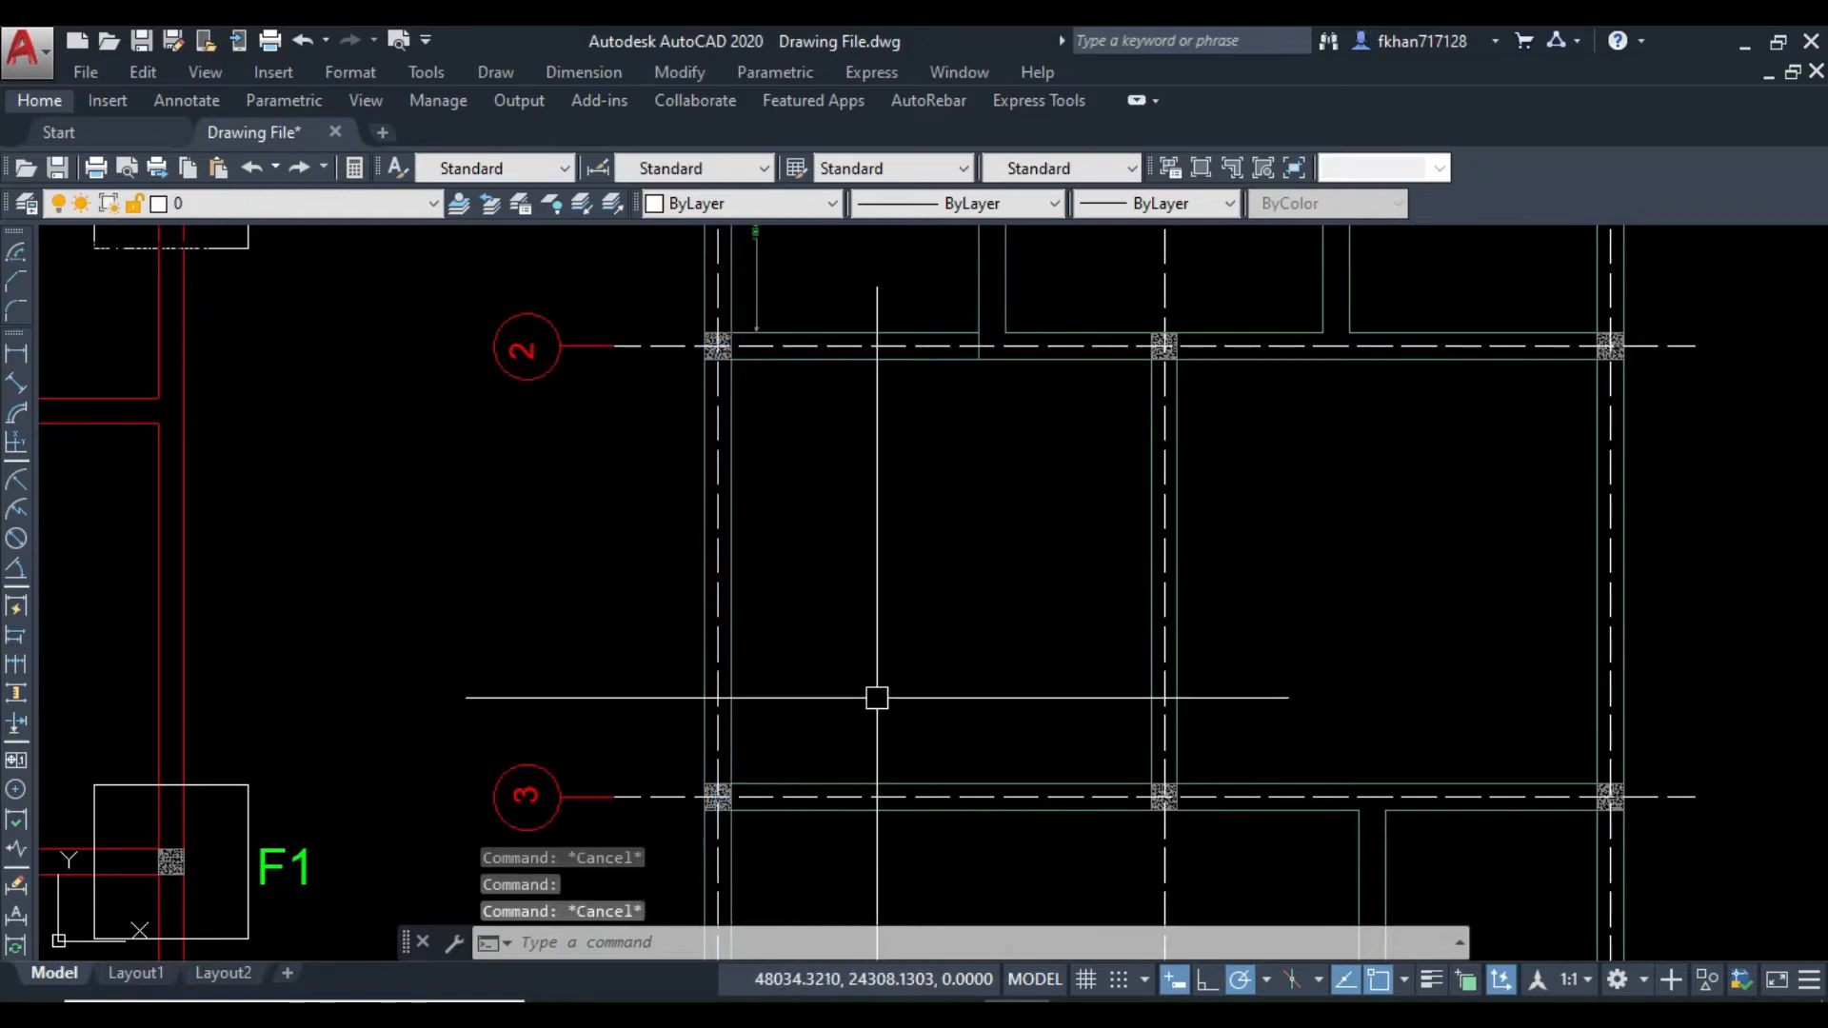
Step: Draw a trial vertical line beside axis A from the axis 2 beam to the axis 3 beam, and erase it
key("Escape")
type("l")
key("Return")
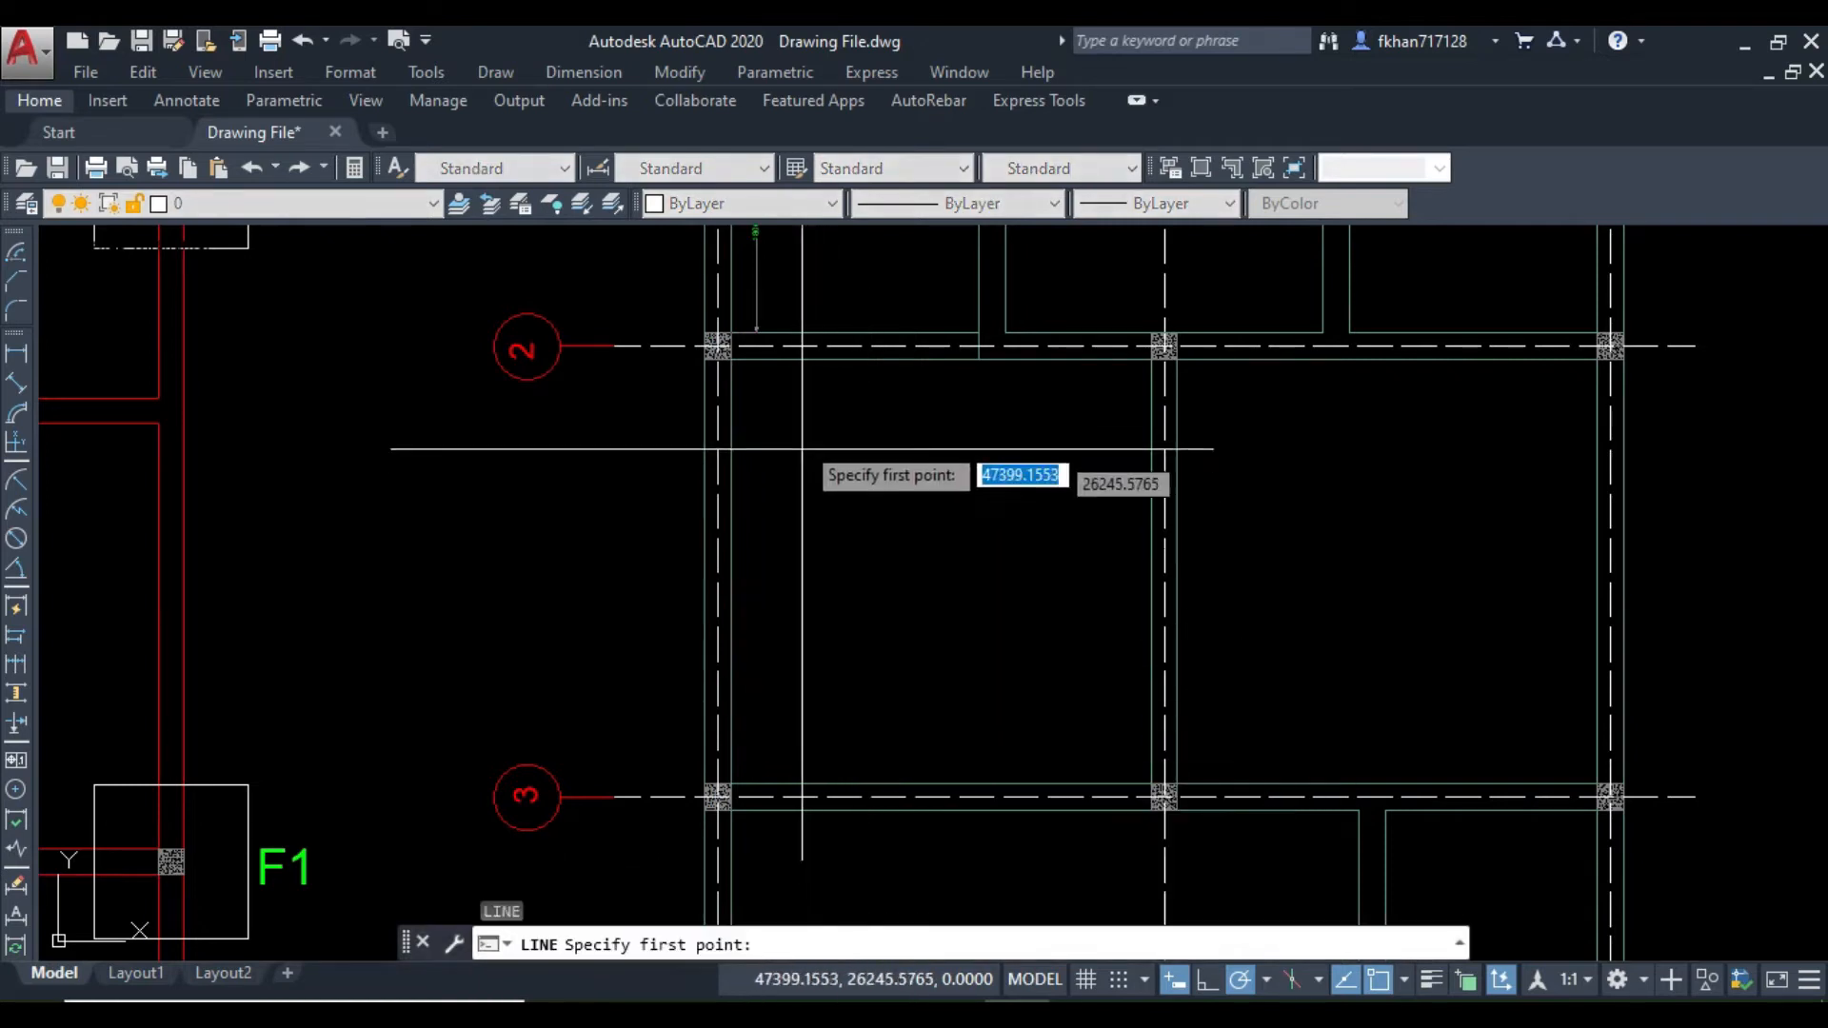
left_click(803, 365)
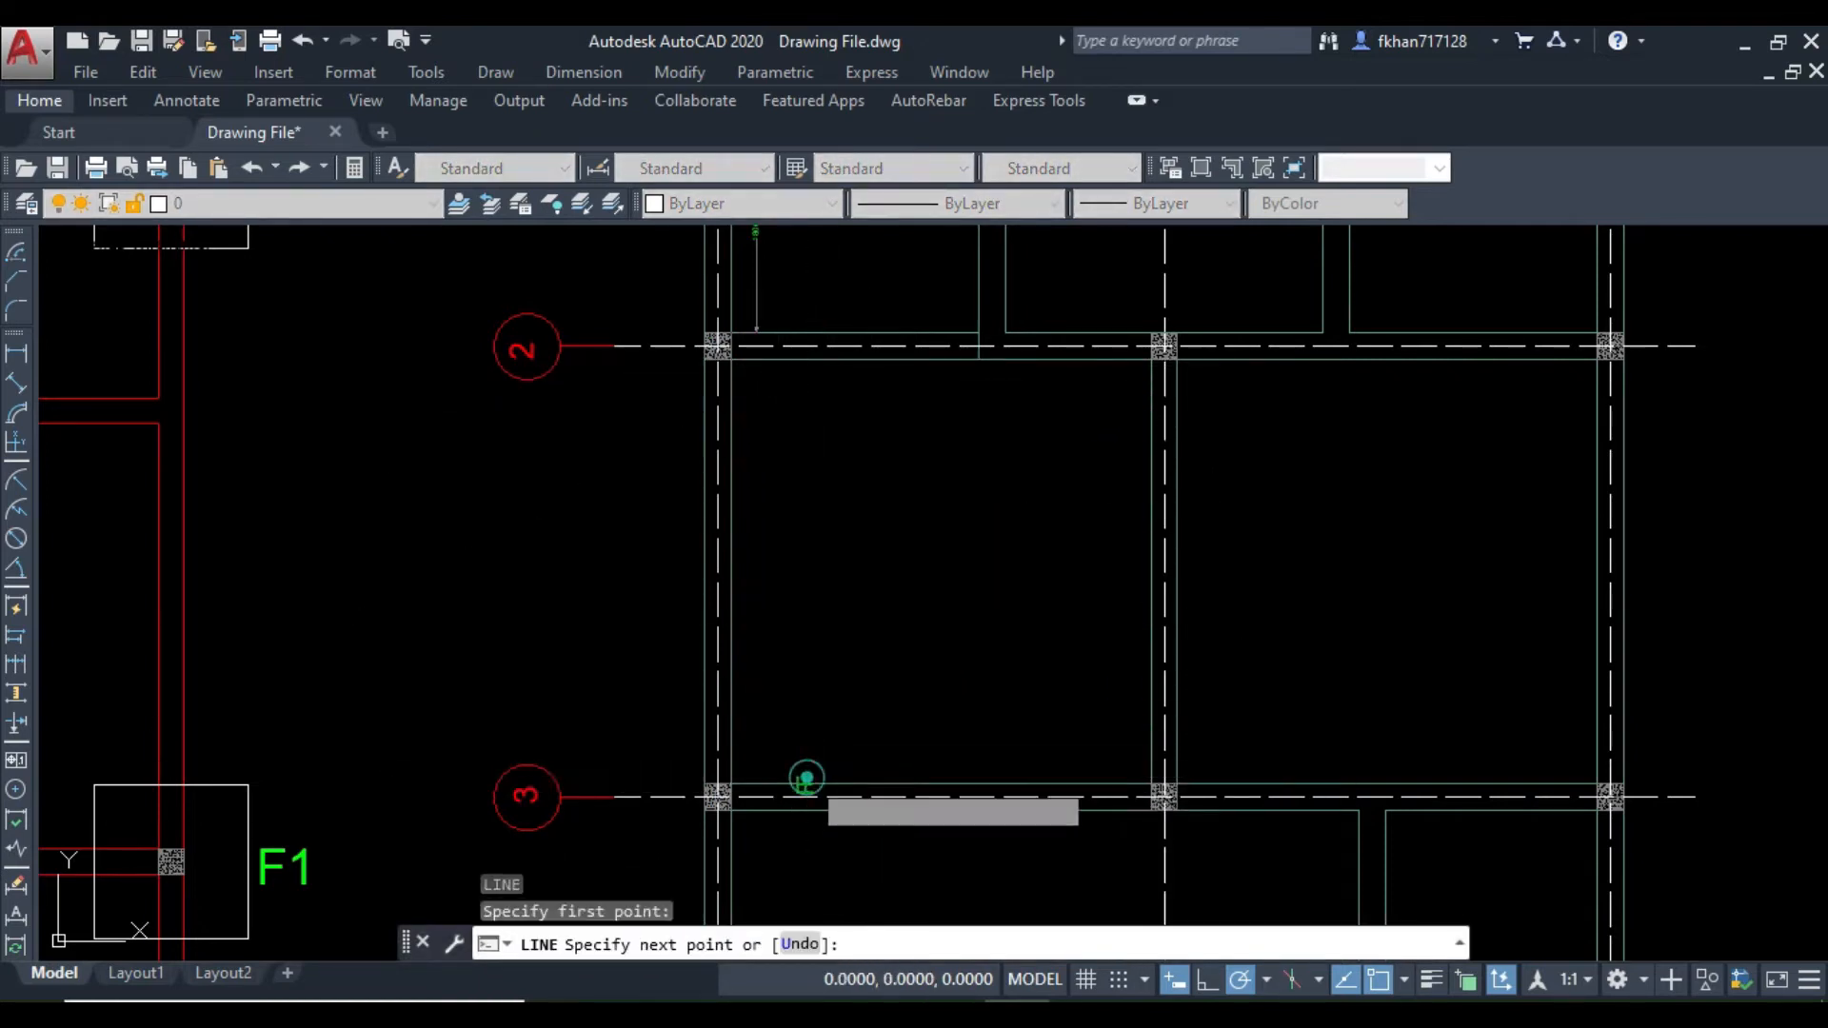
left_click(805, 781)
key("Return")
left_click(804, 514)
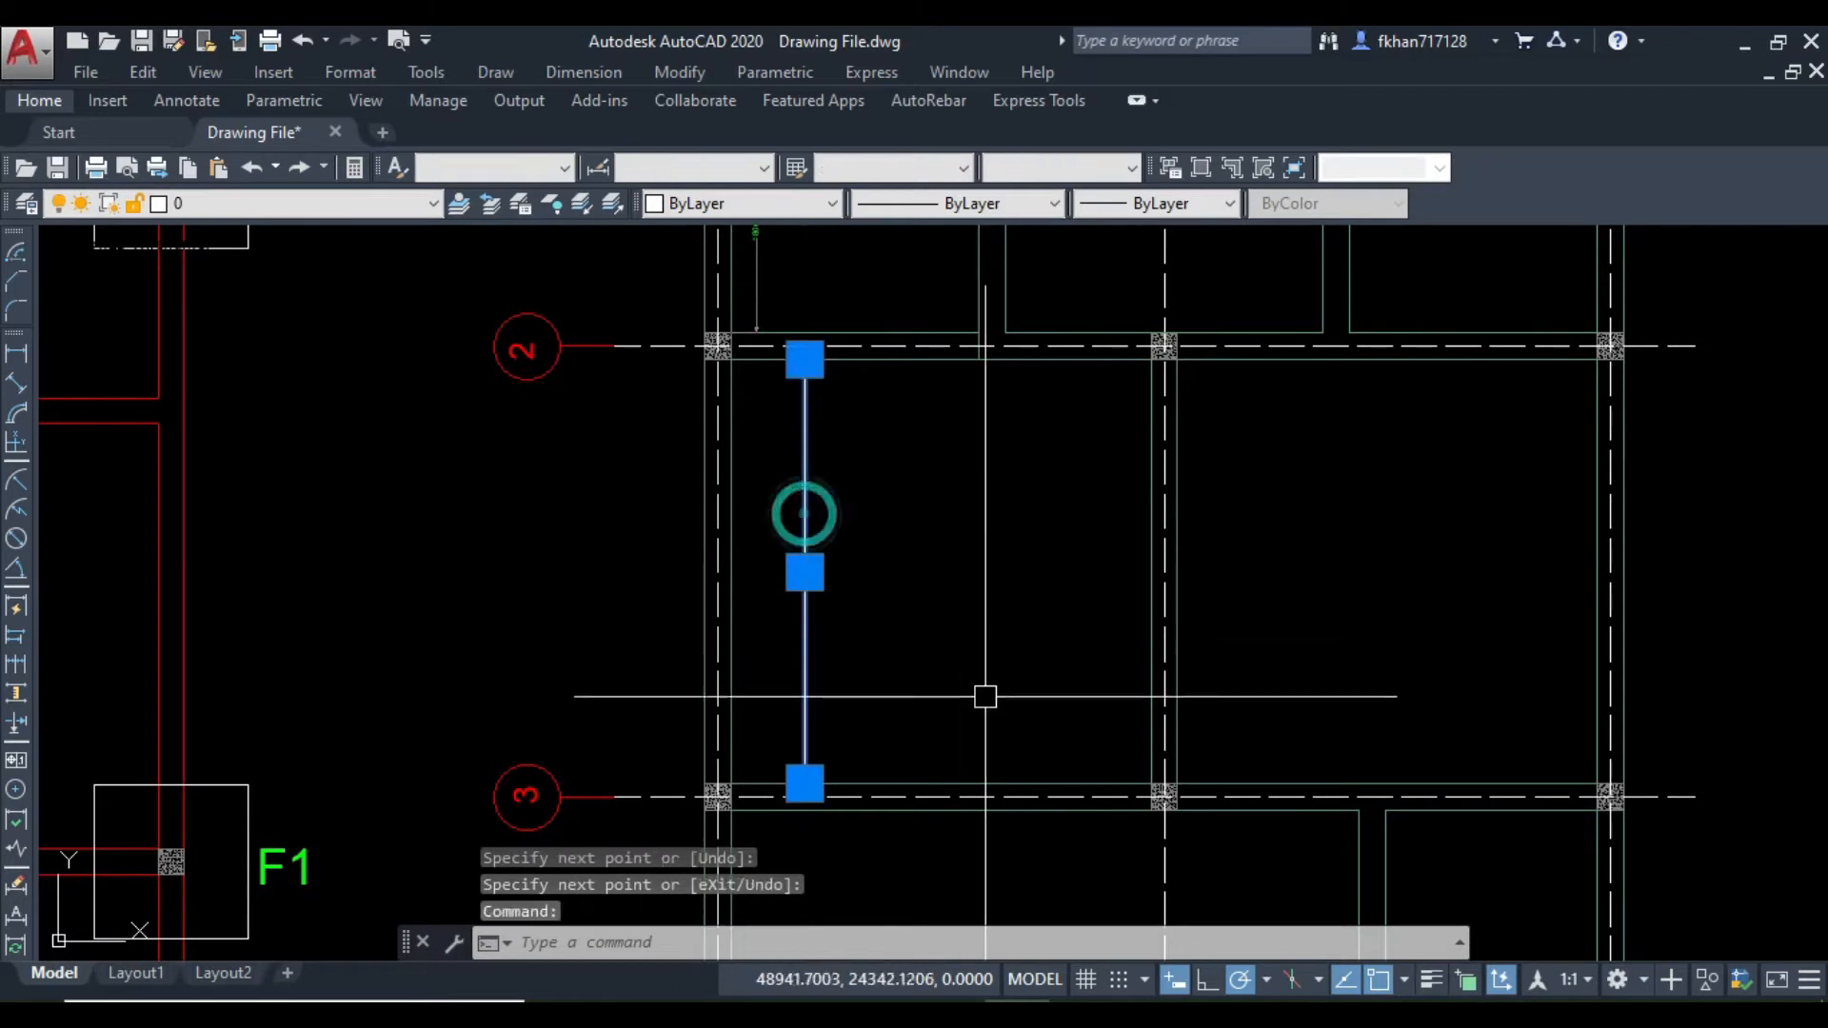
type("e")
key("Return")
Step: Add an aligned dimension along the outer face of the axis A grade beam, from its axis 1 corner to its axis 5 corner
scroll(837, 592, "down", 5)
scroll(829, 612, "up", 2)
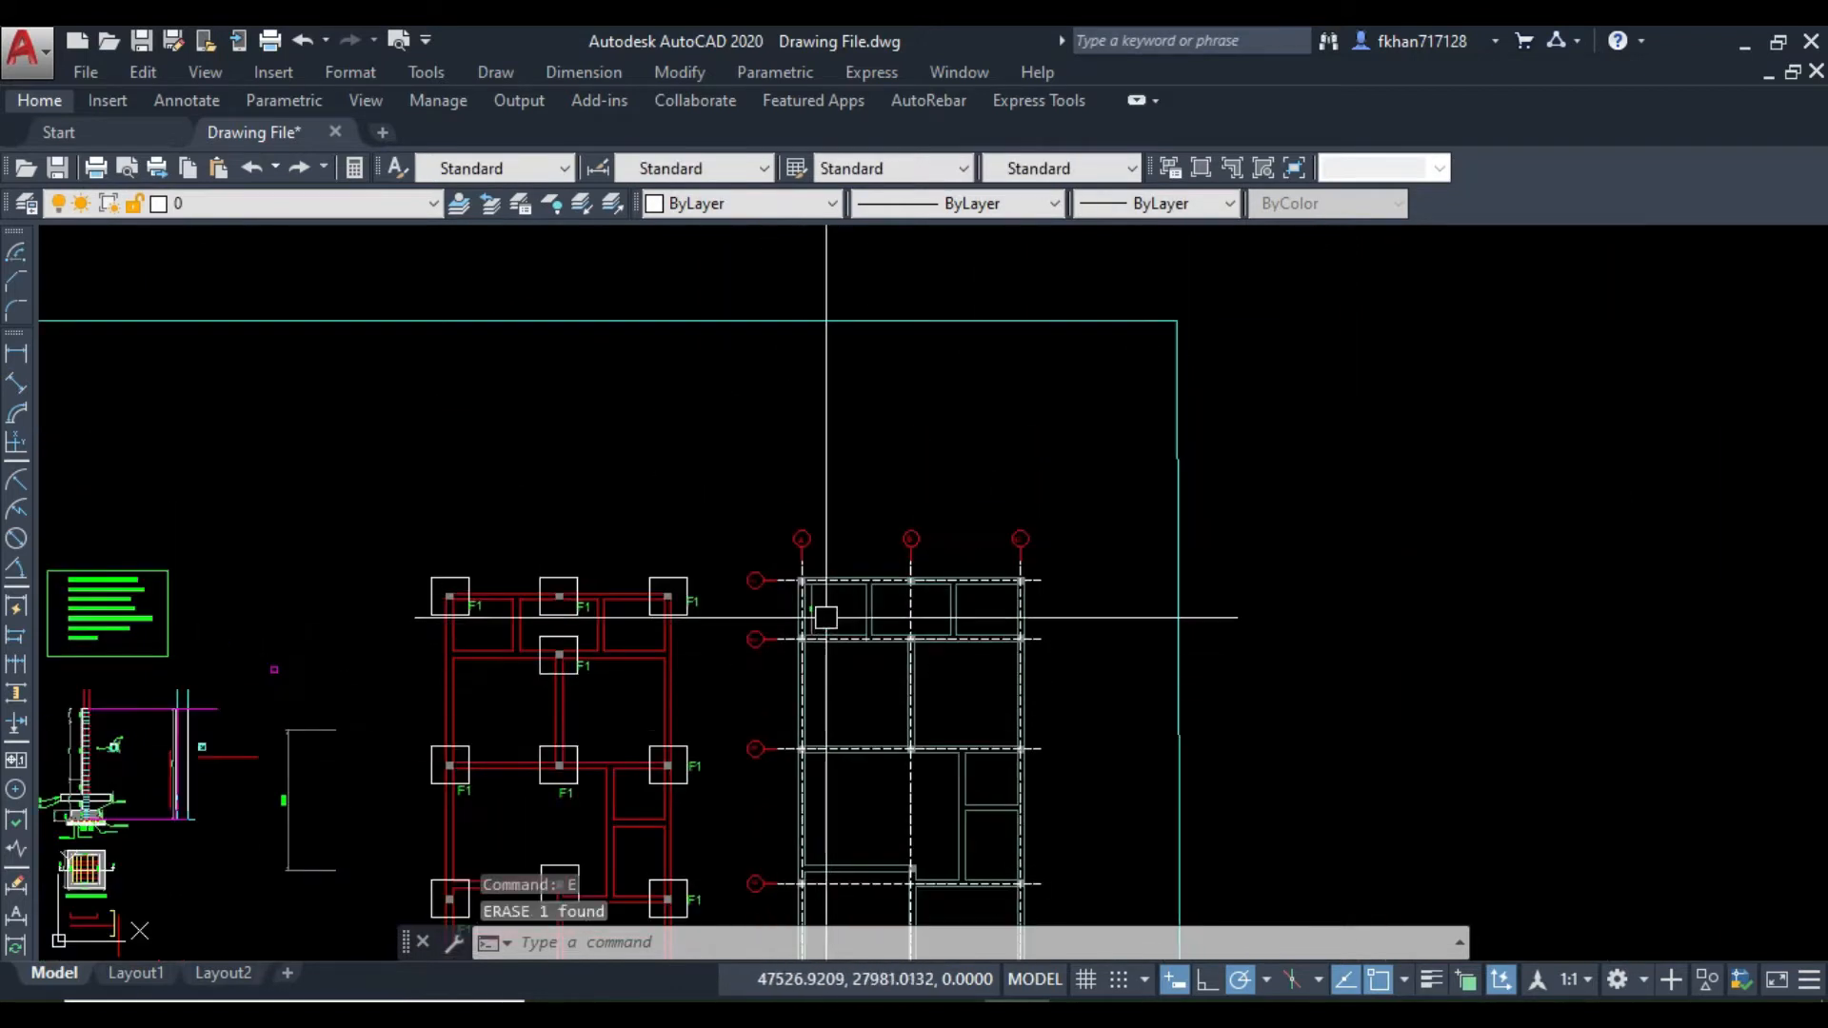
middle_click_drag(769, 606, 791, 416)
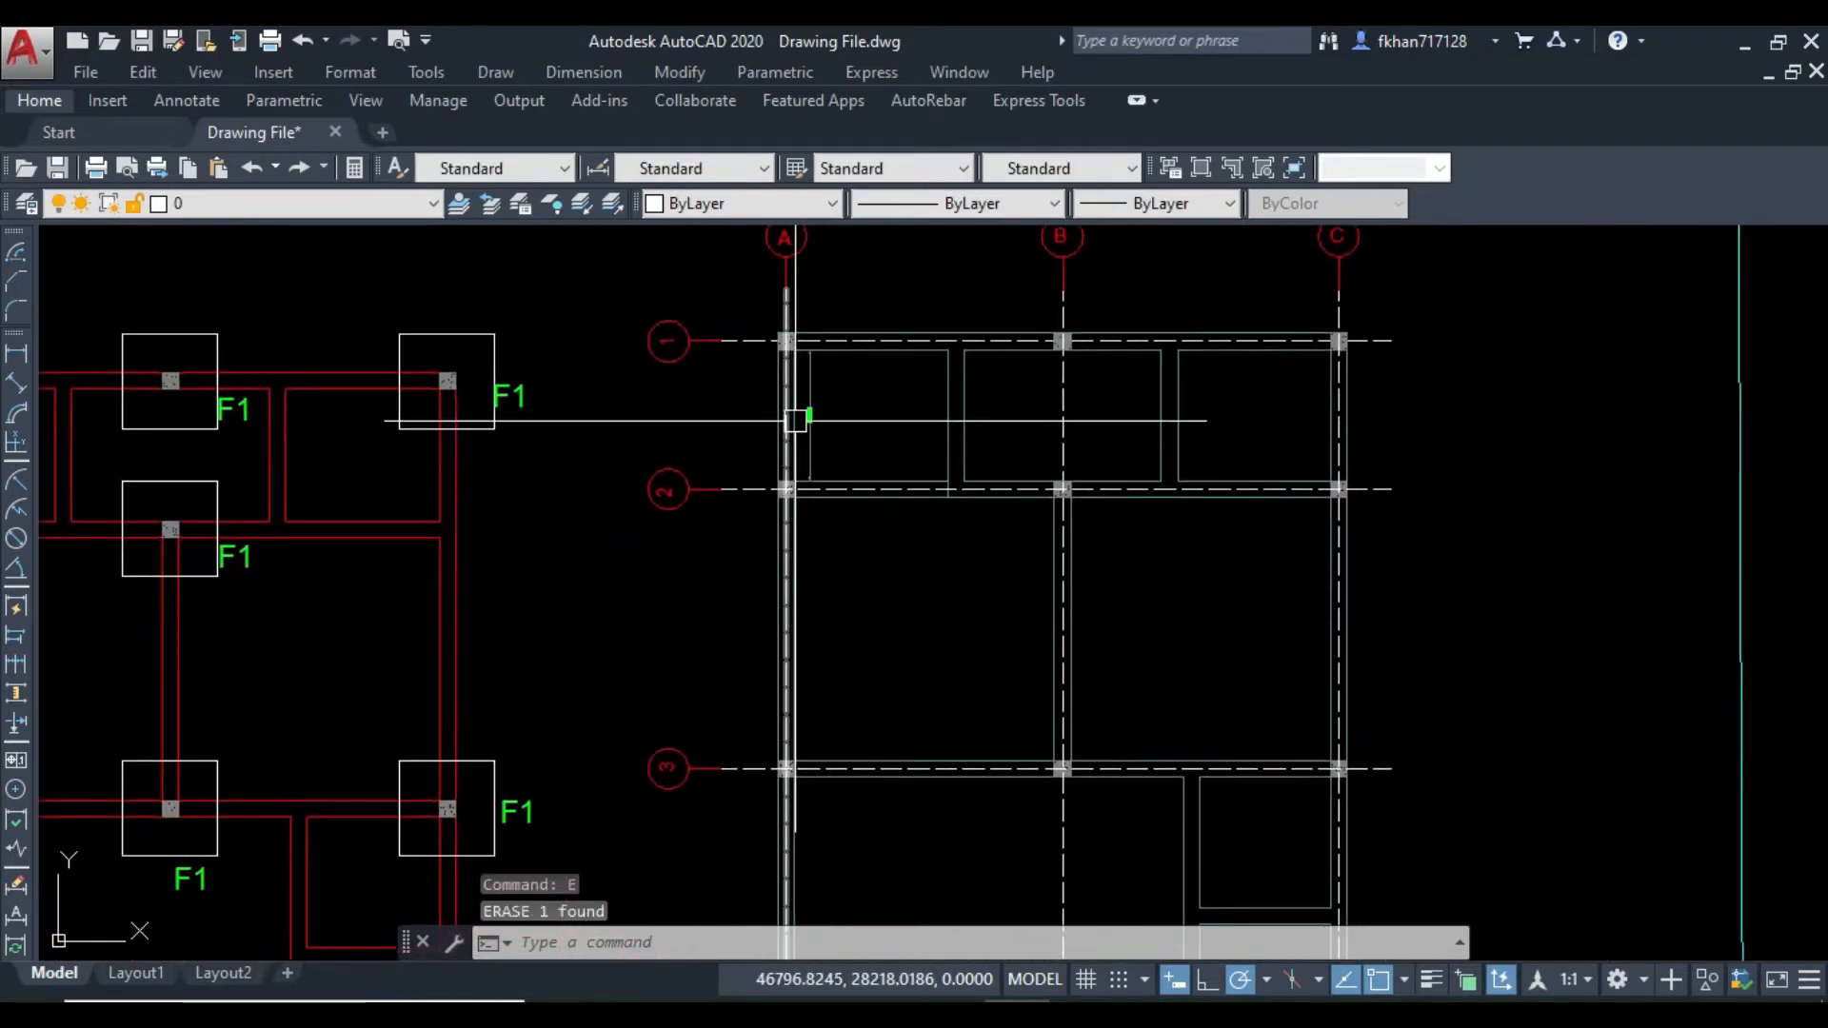
type("dal")
key("Return")
scroll(774, 457, "up", 3)
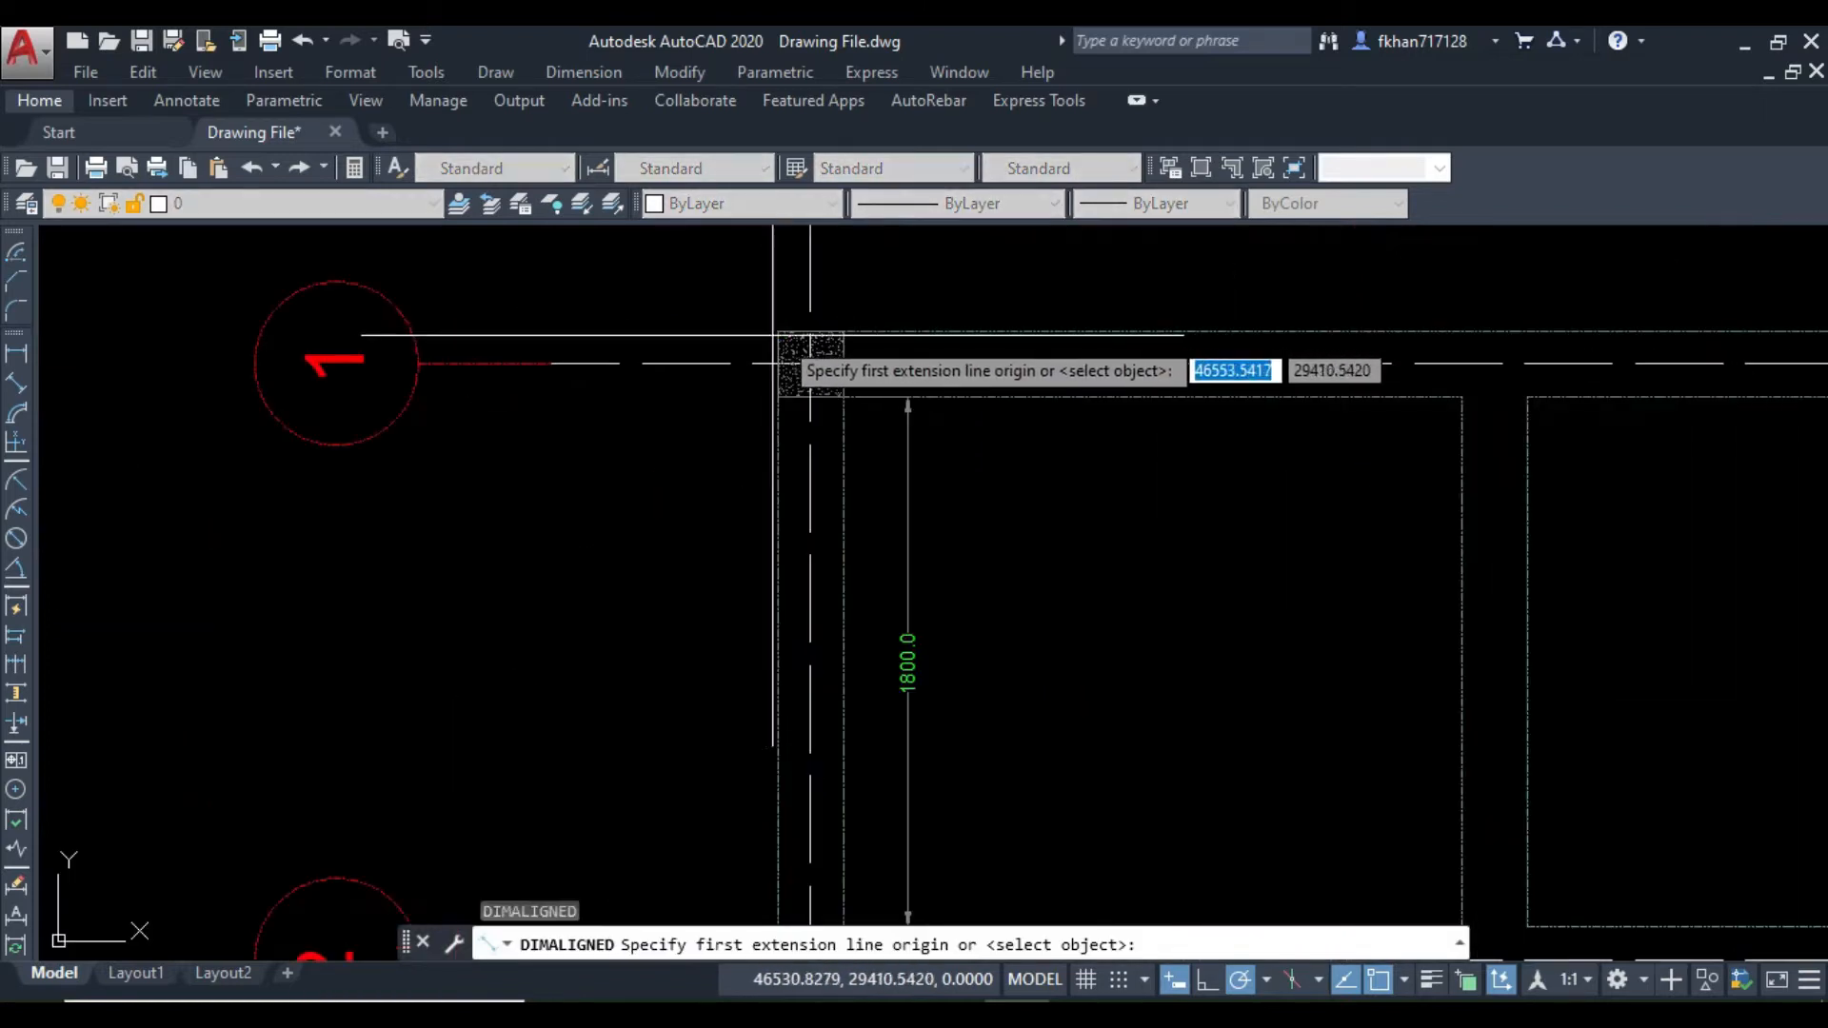
left_click(783, 334)
scroll(775, 305, "down", 6)
middle_click_drag(721, 621, 783, 384)
middle_click_drag(785, 512, 788, 375)
scroll(845, 609, "up", 10)
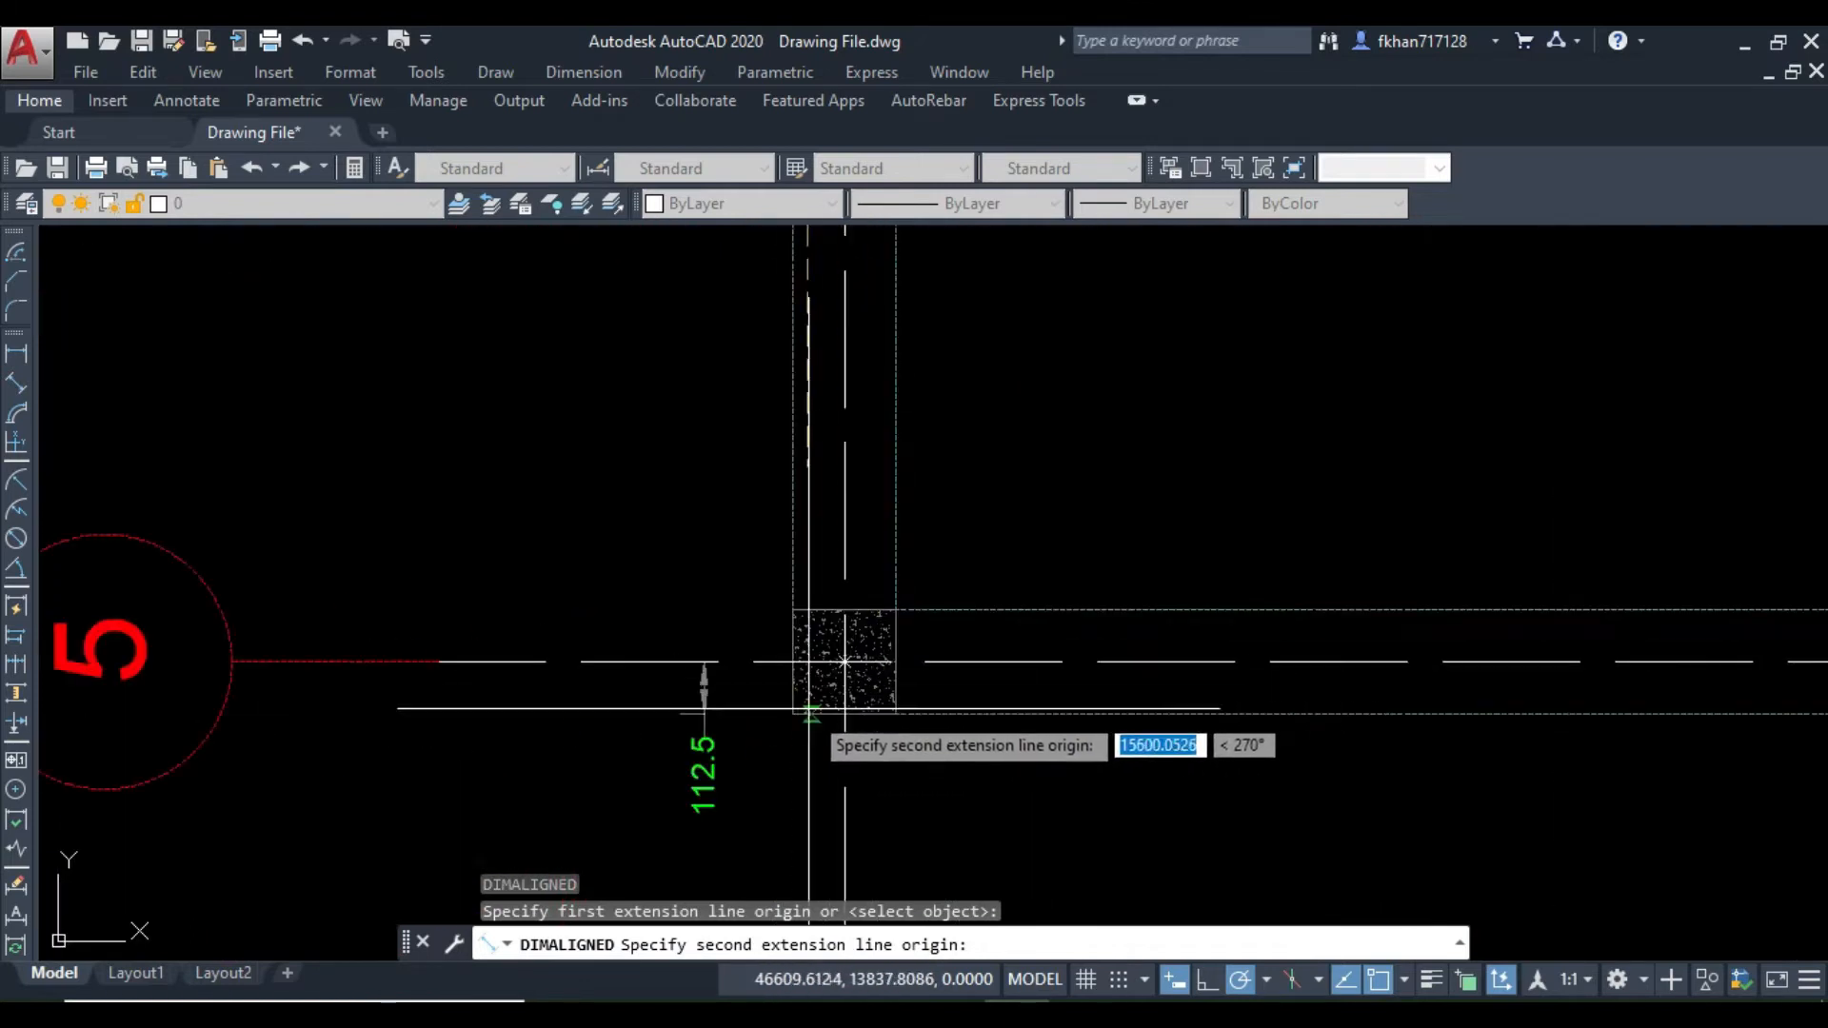
left_click(793, 713)
left_click(612, 523)
scroll(613, 528, "down", 5)
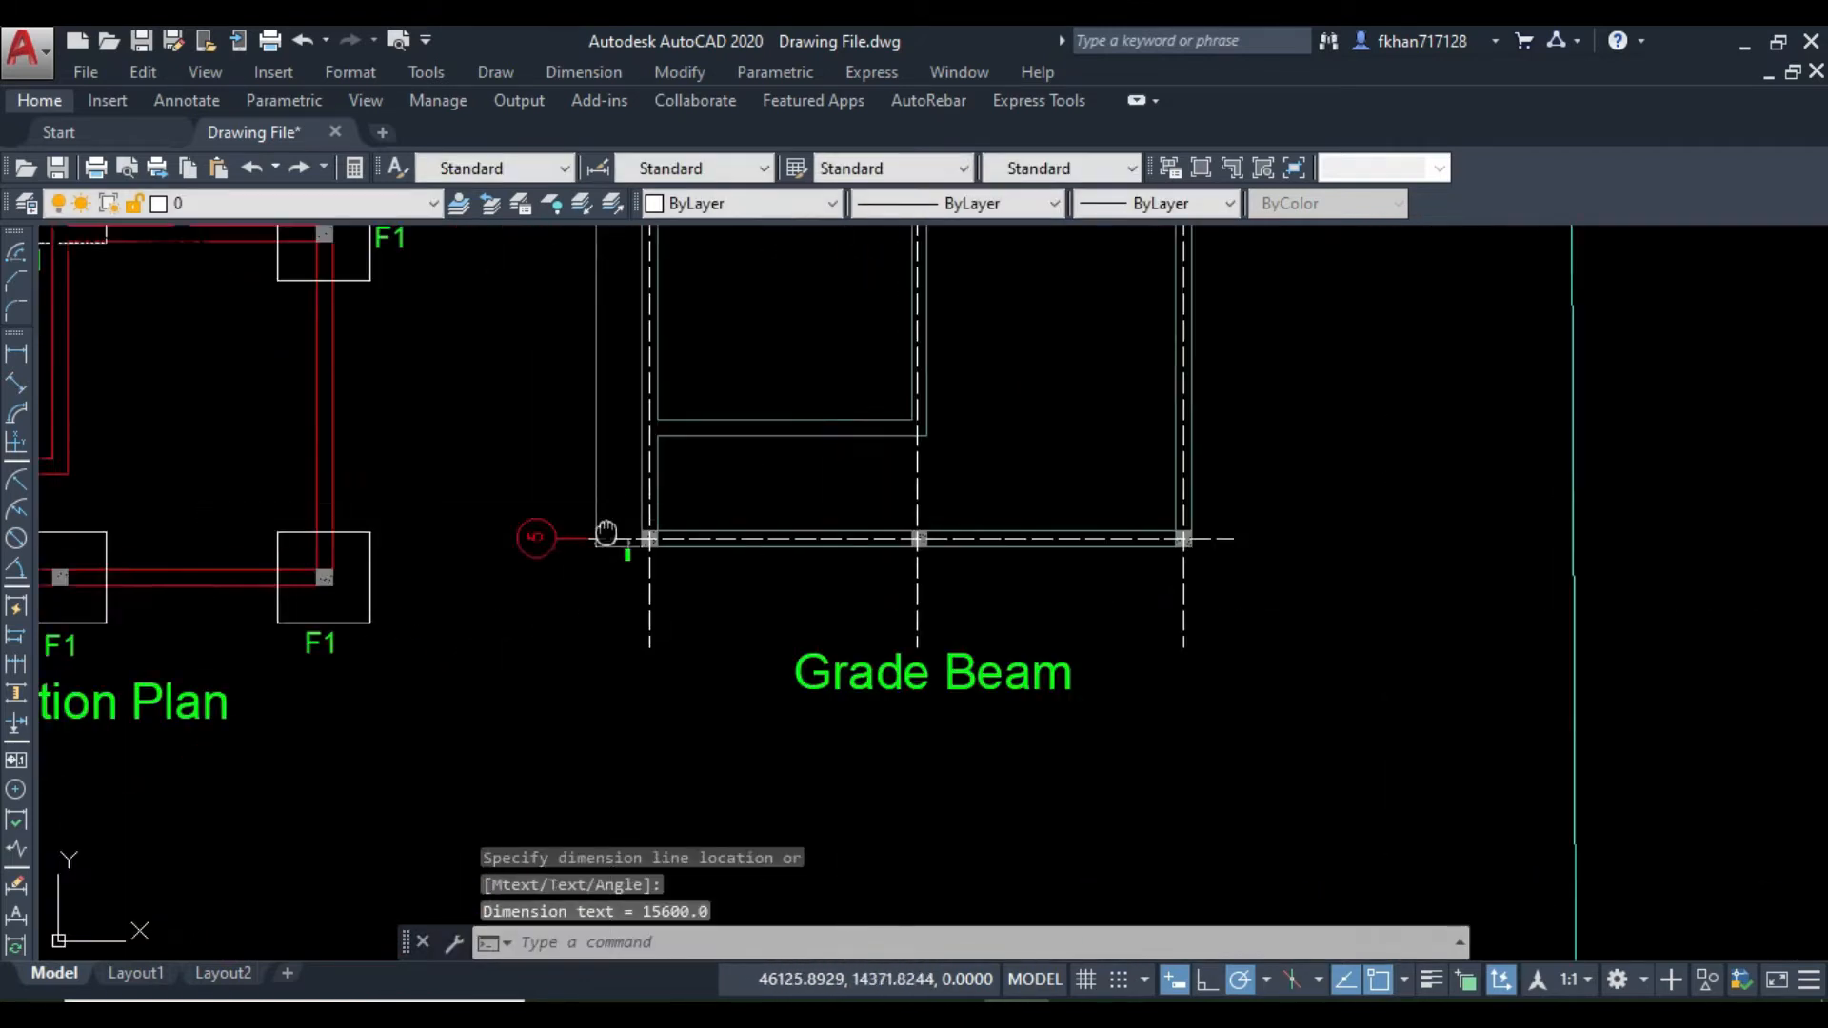
Step: Read the overall axis A dimension and compare it with the beam layout from axis 1 to axis 3
scroll(558, 473, "up", 8)
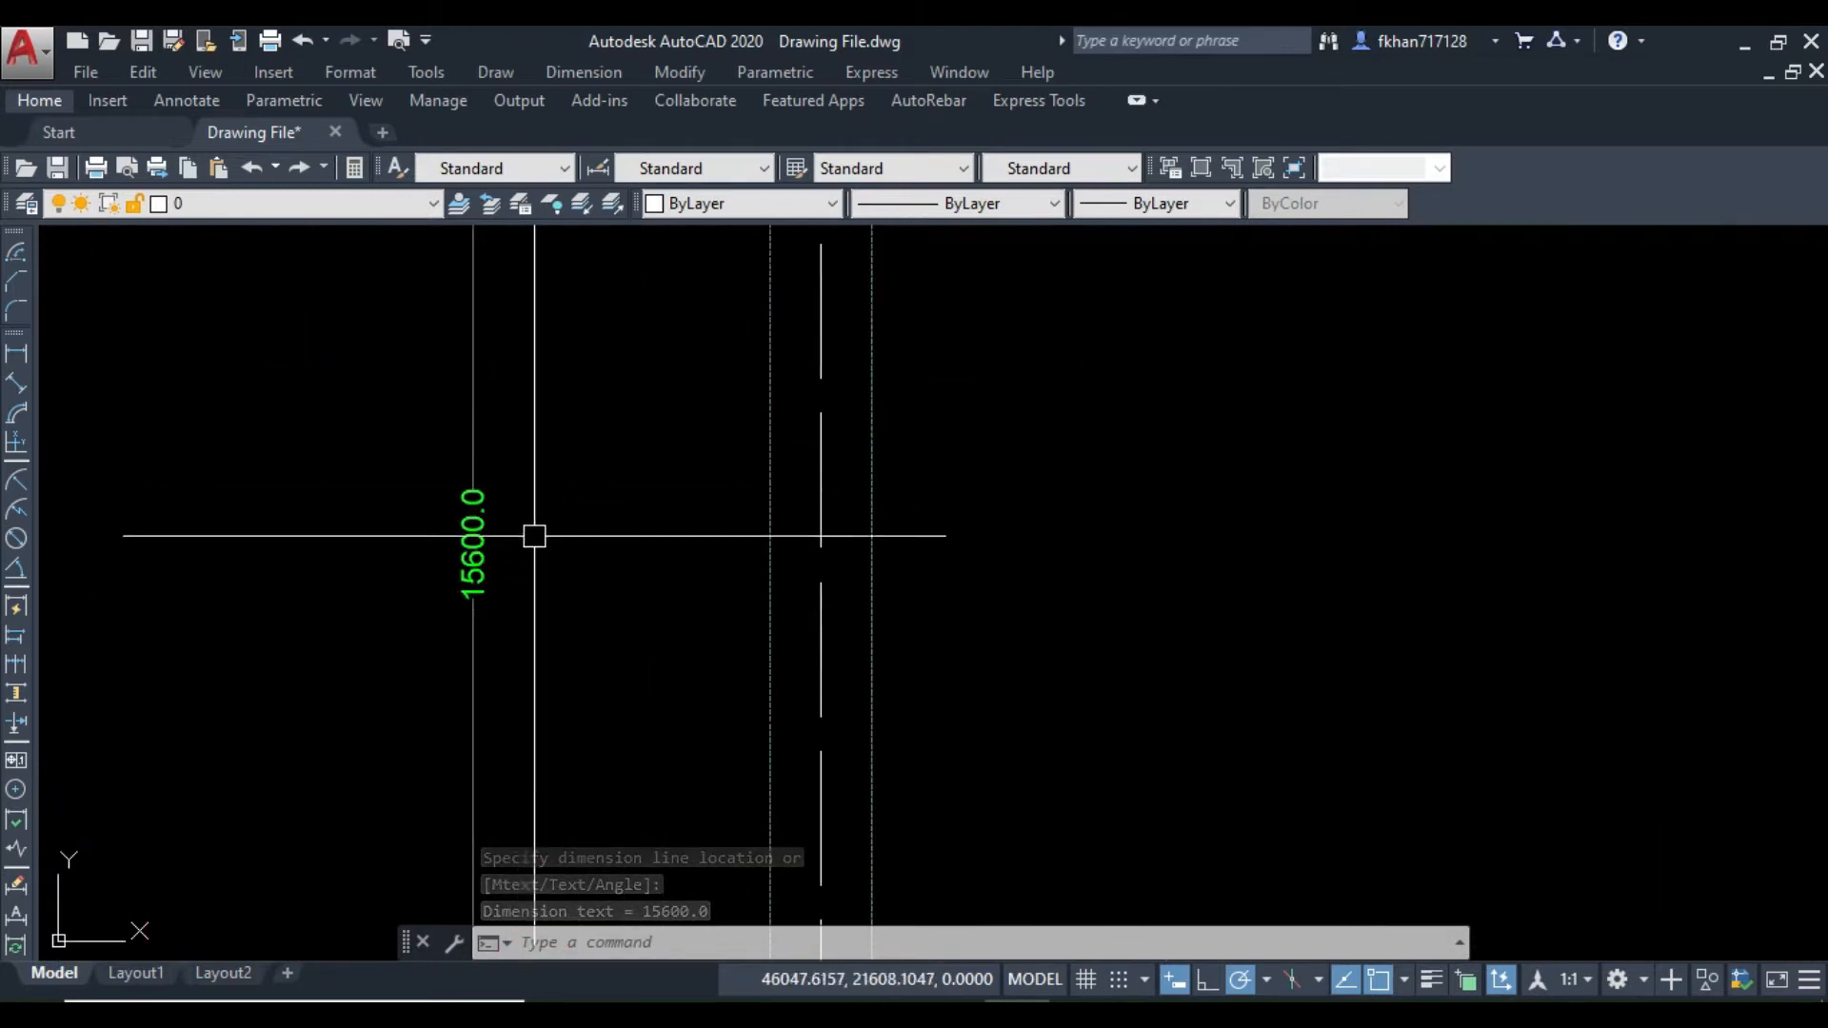
scroll(534, 531, "down", 2)
scroll(566, 431, "down", 5)
middle_click_drag(580, 444, 615, 784)
middle_click_drag(645, 404, 682, 698)
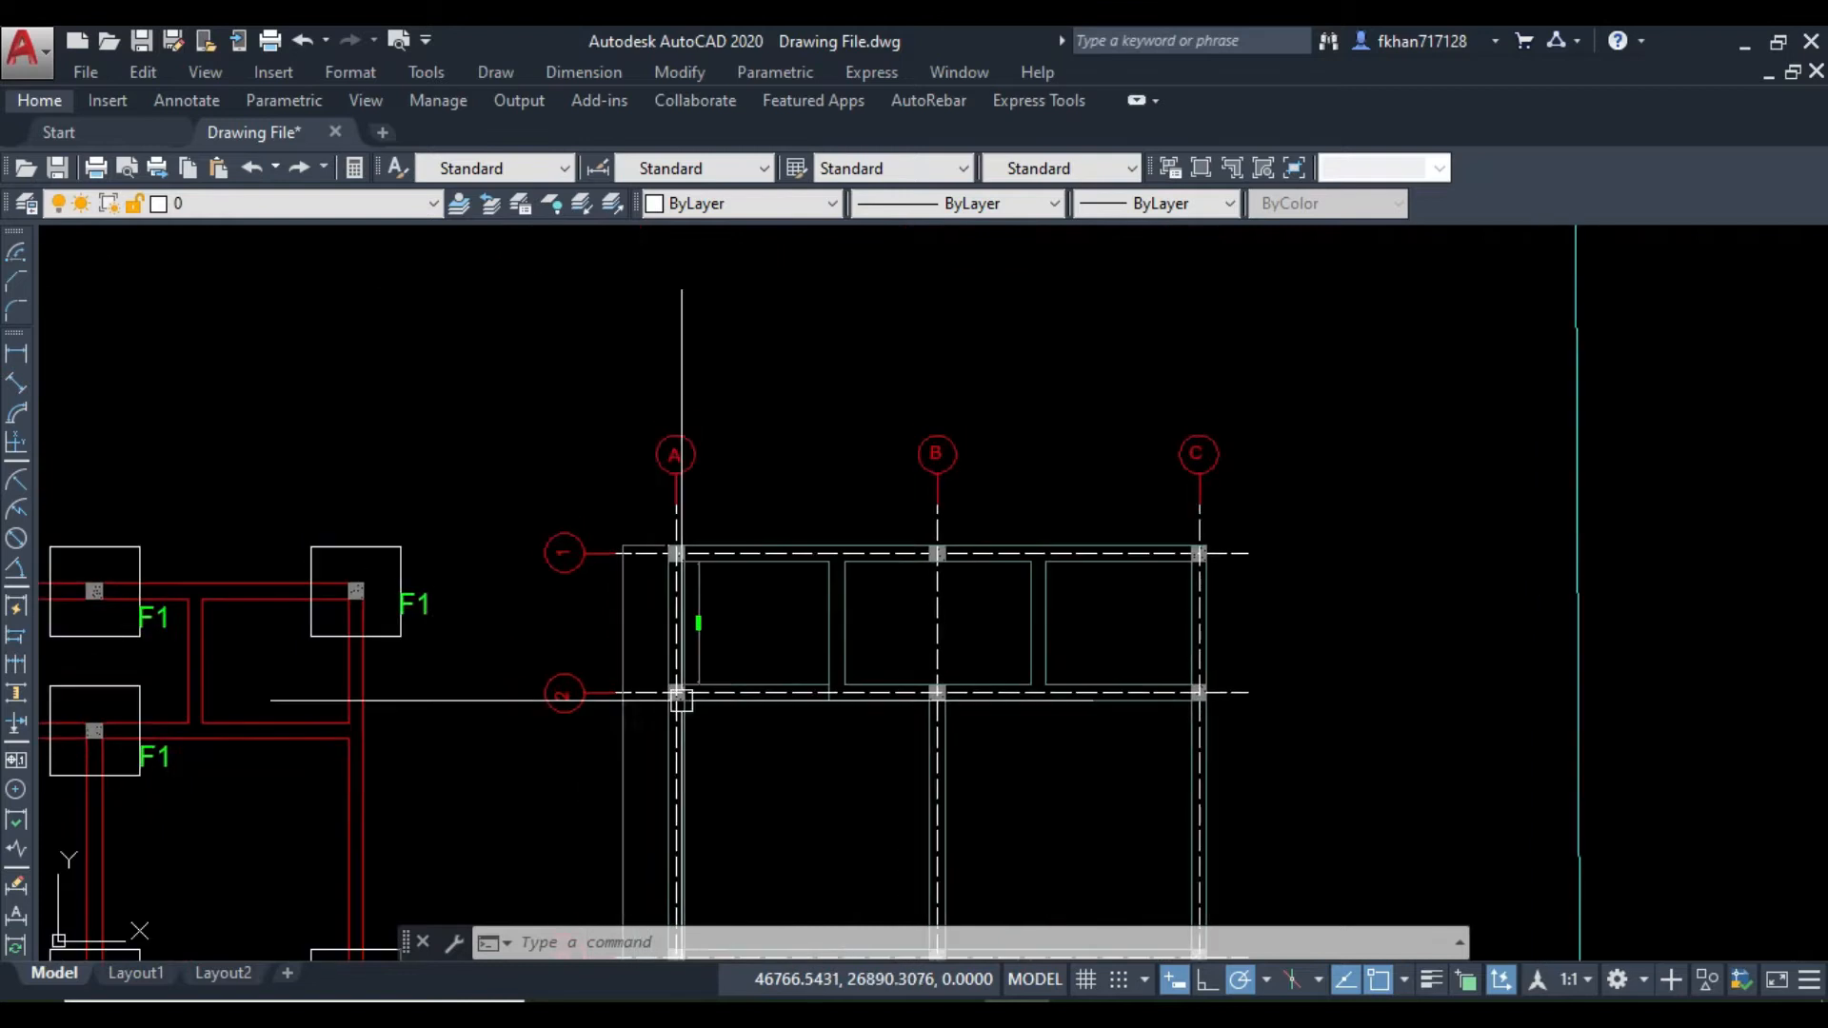
scroll(689, 571, "up", 5)
scroll(751, 622, "down", 5)
left_click_drag(755, 610, 759, 592)
middle_click_drag(759, 592, 759, 363)
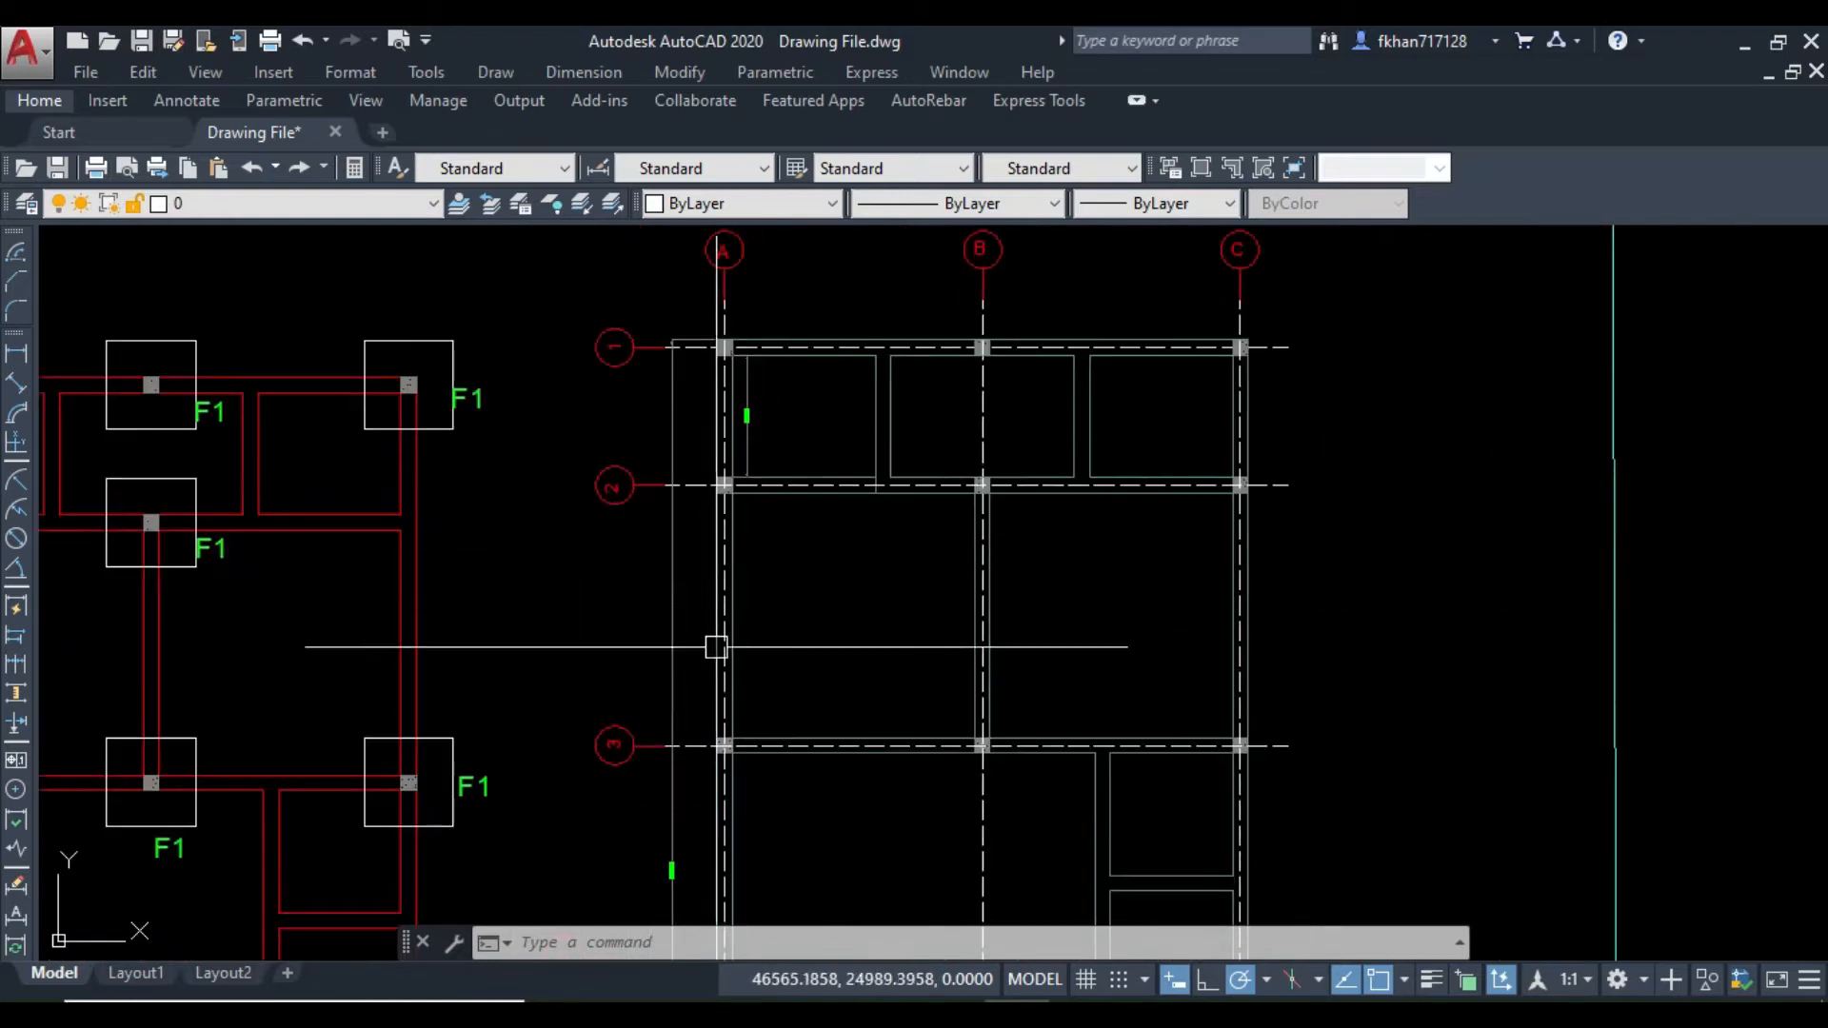
middle_click_drag(719, 648, 720, 420)
scroll(680, 660, "up", 5)
scroll(679, 665, "up", 4)
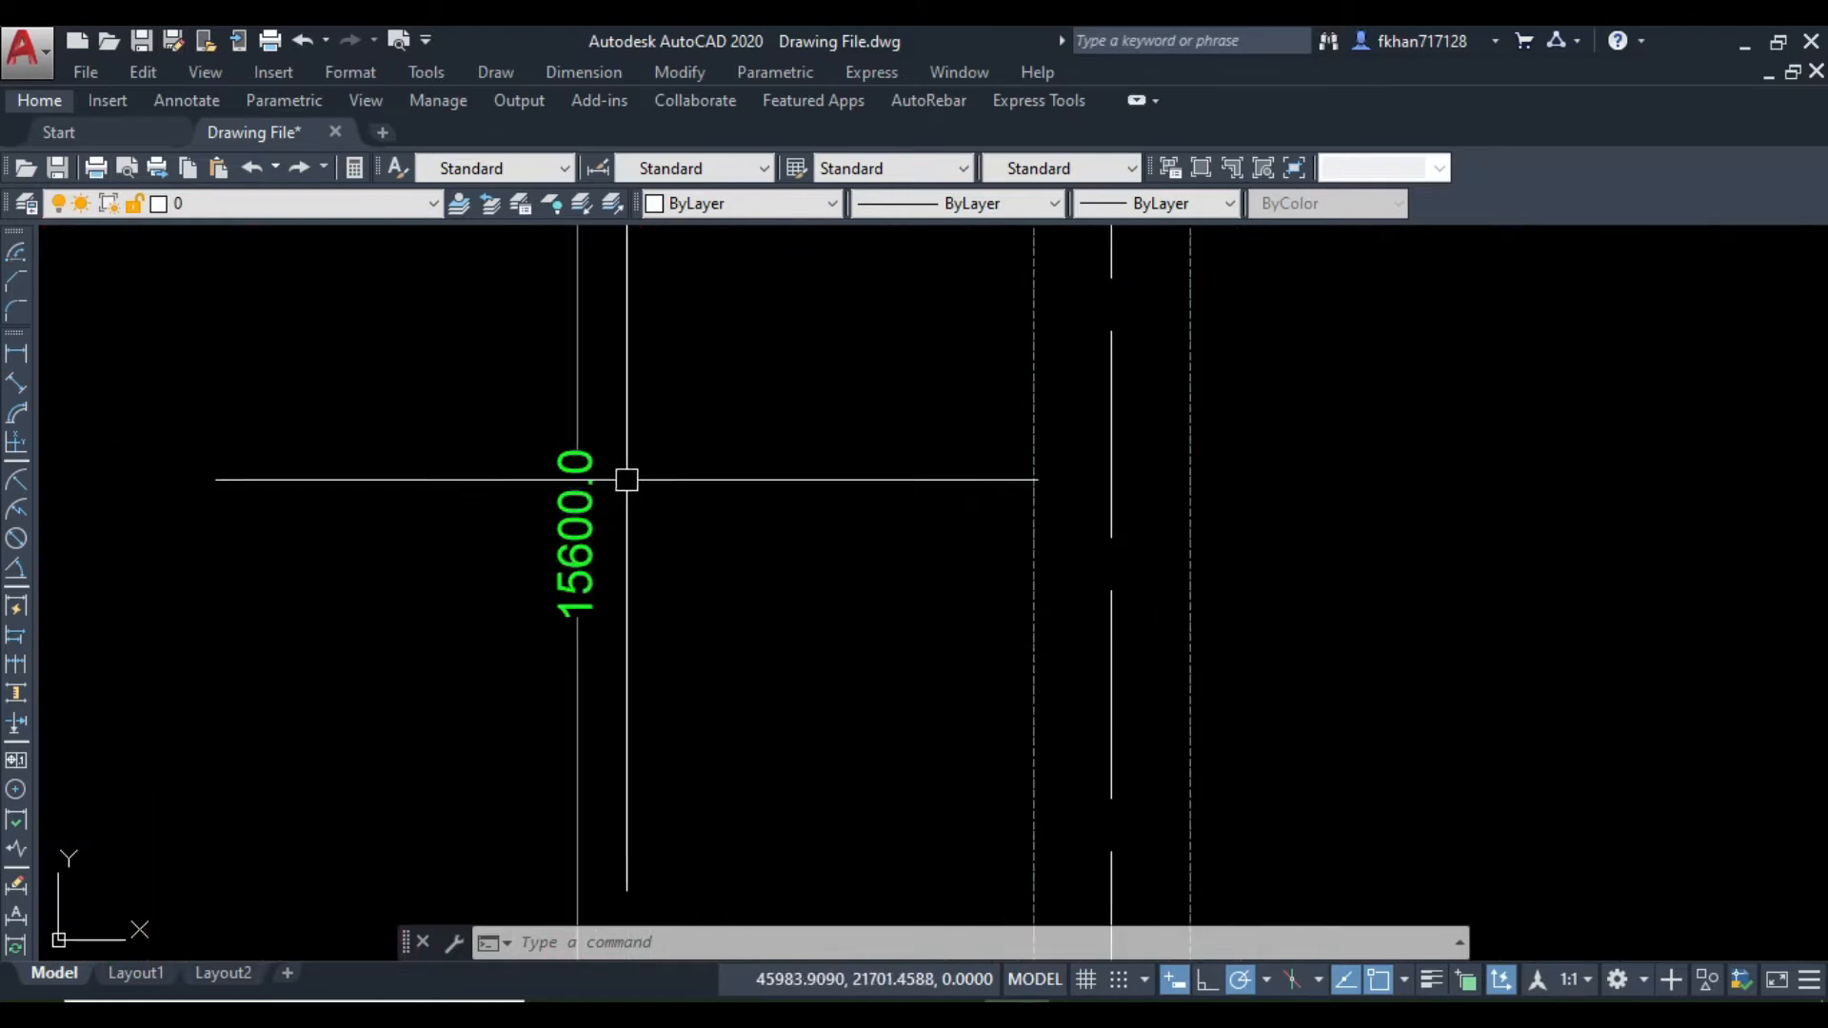
Step: Examine the cross beams meeting axis A, highlighting the ones just above axis 4 and on axis 3, and clear the selection
scroll(587, 554, "down", 6)
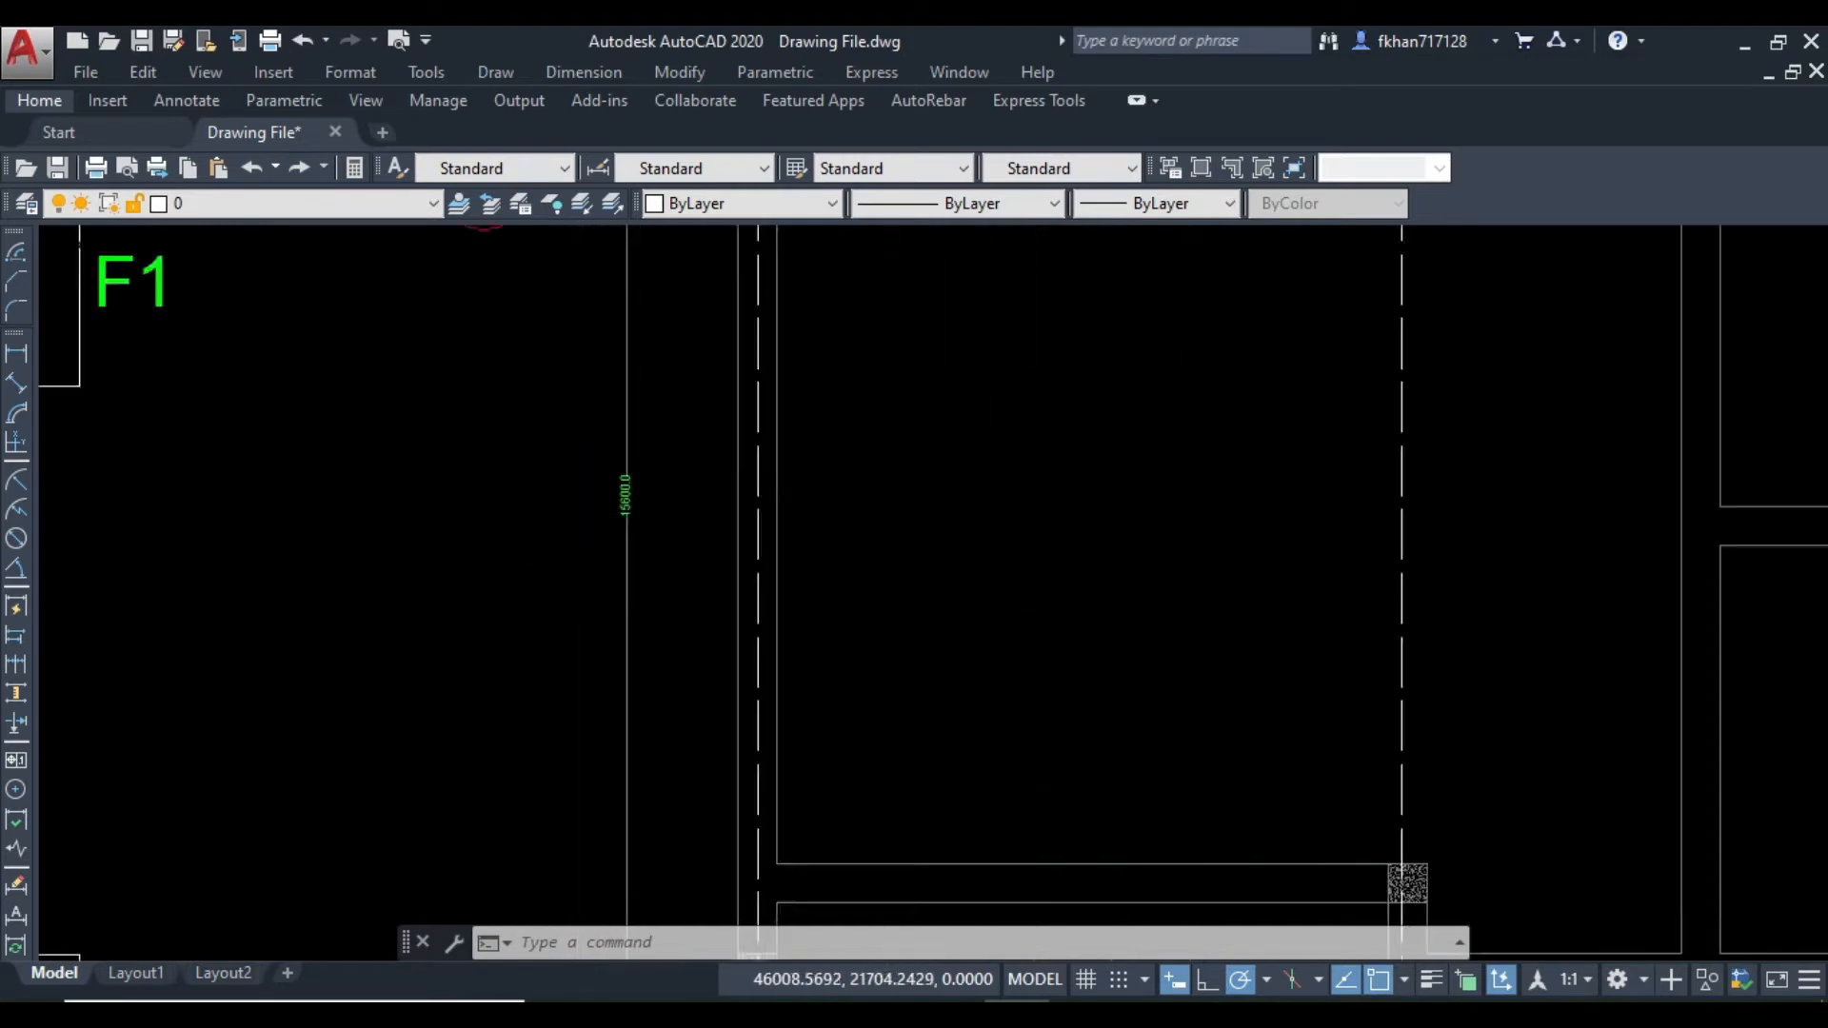
scroll(710, 712, "down", 1)
middle_click_drag(724, 724, 727, 636)
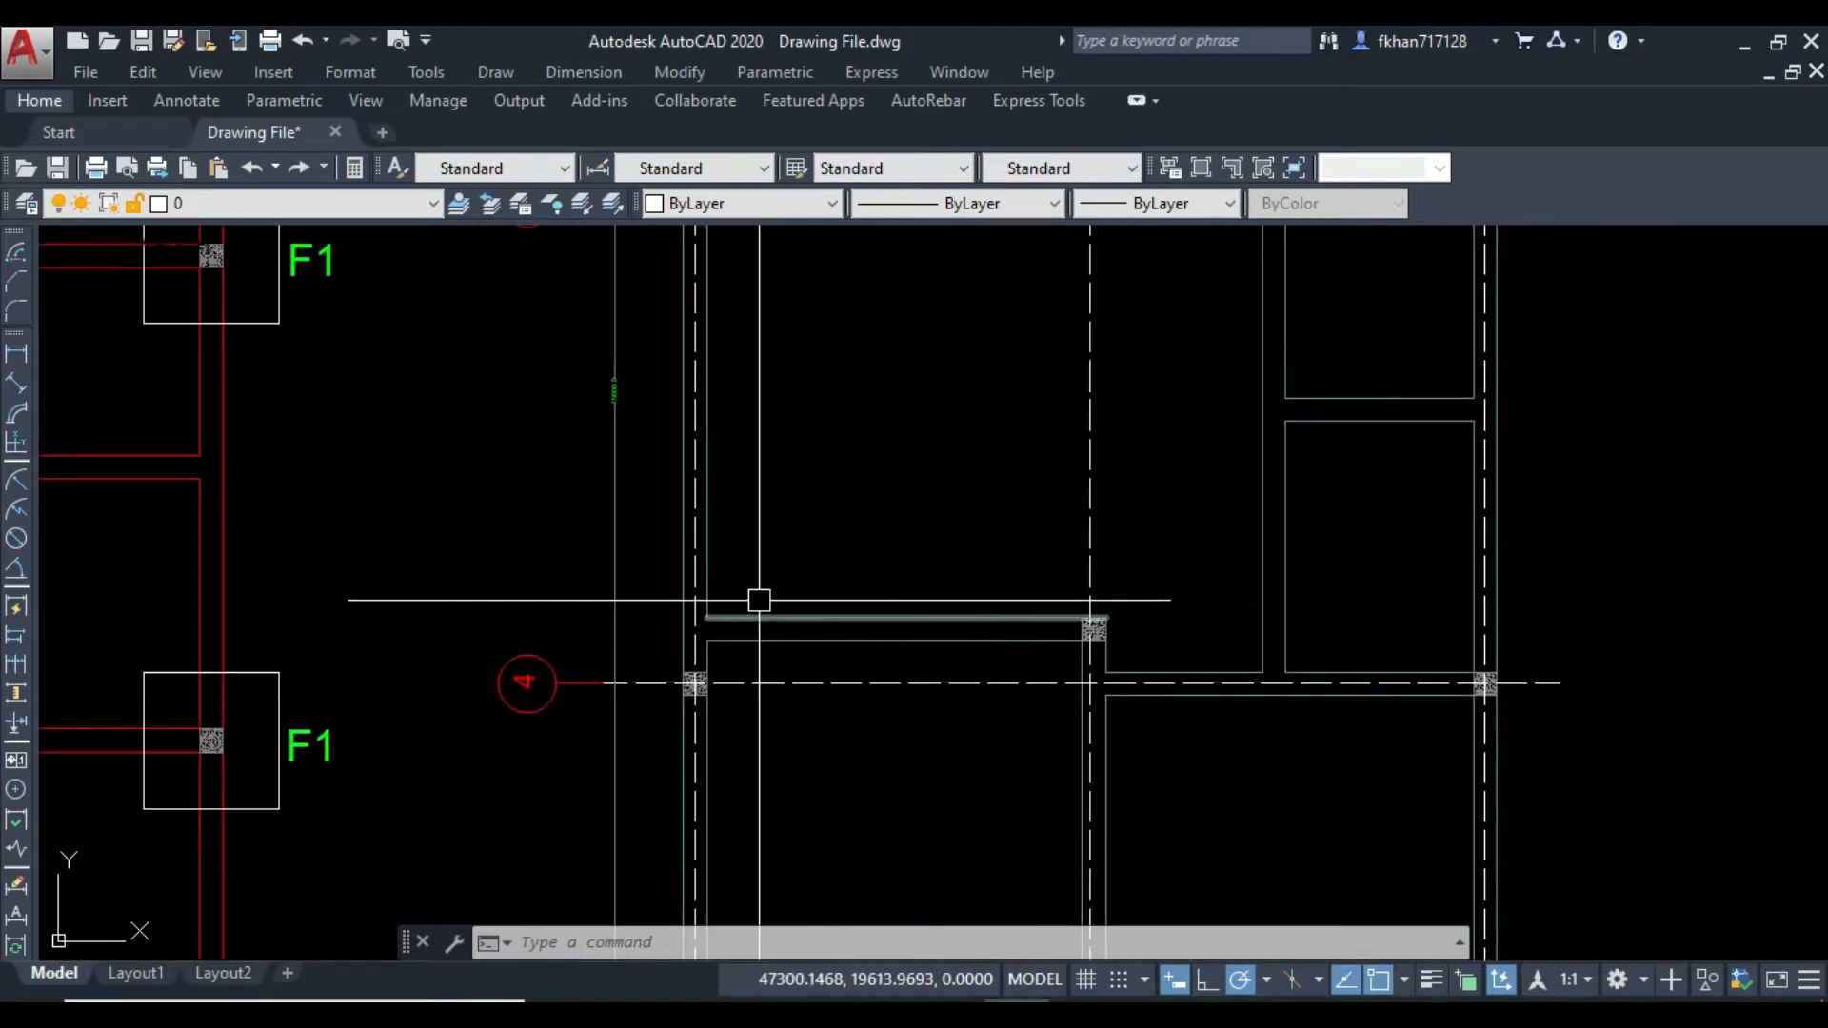
scroll(809, 572, "down", 2)
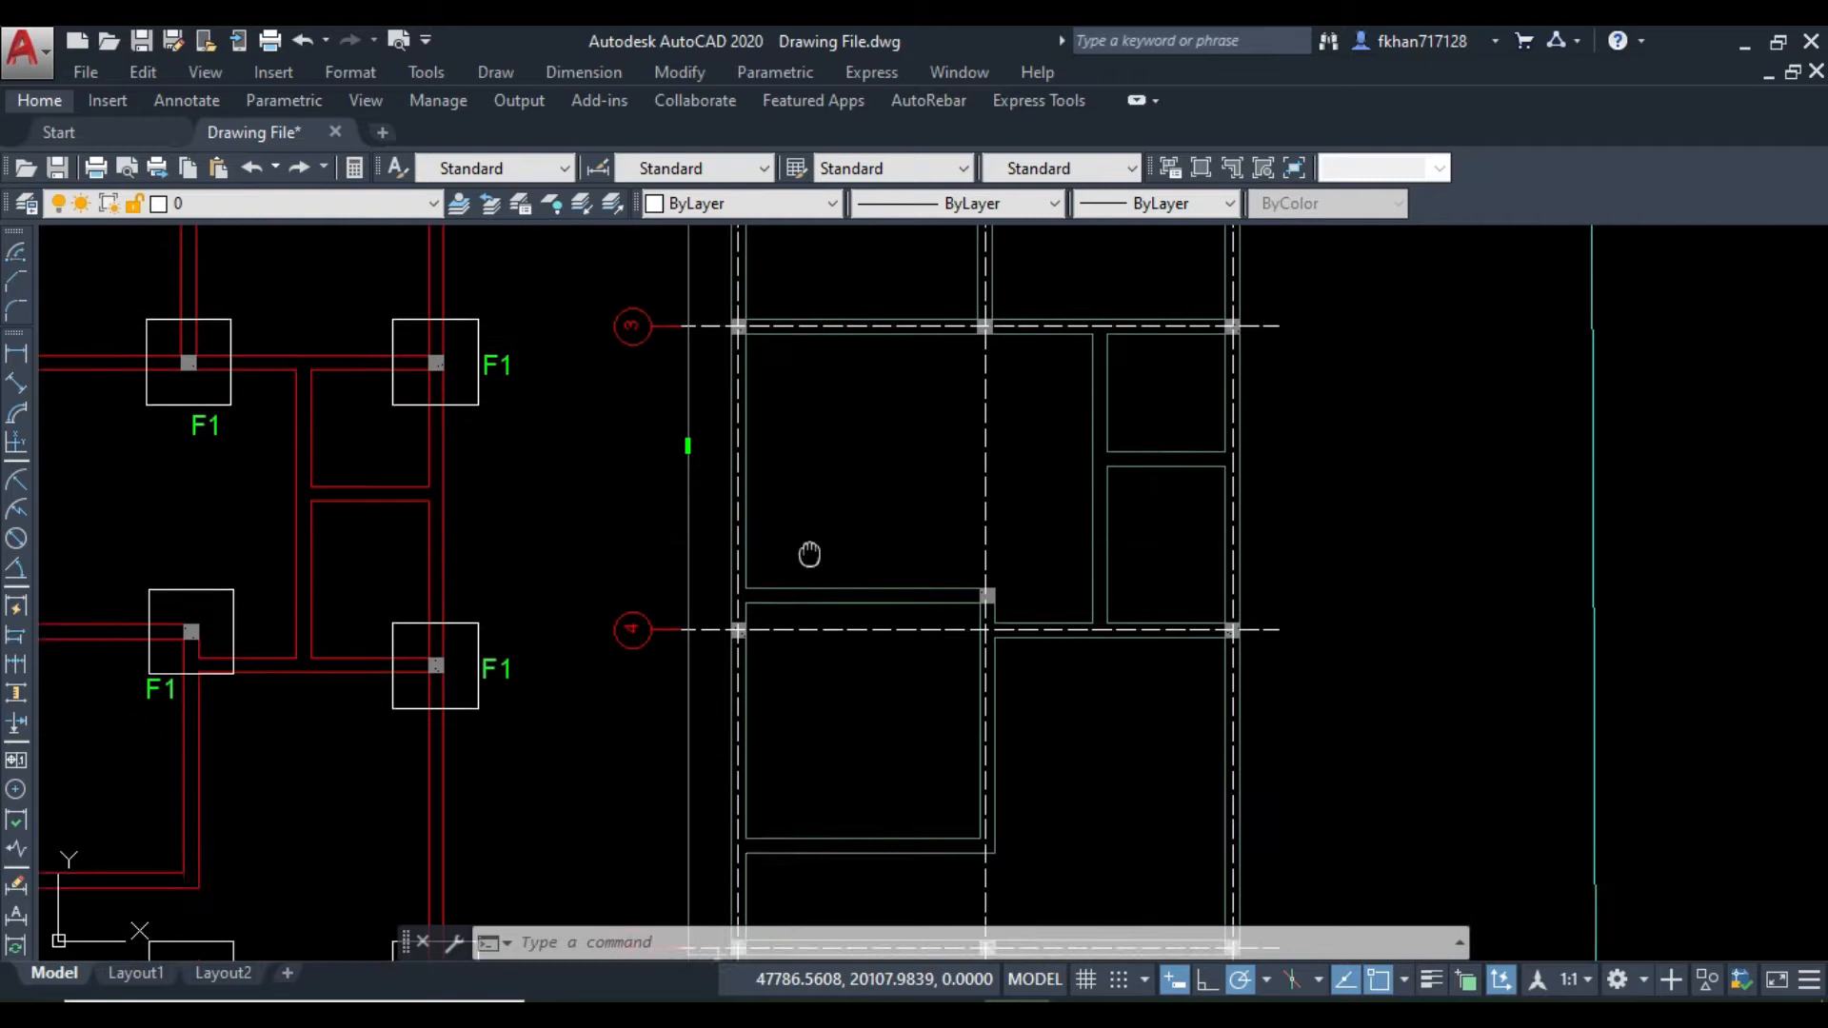
middle_click_drag(809, 555, 817, 639)
left_click(817, 639)
left_click(775, 714)
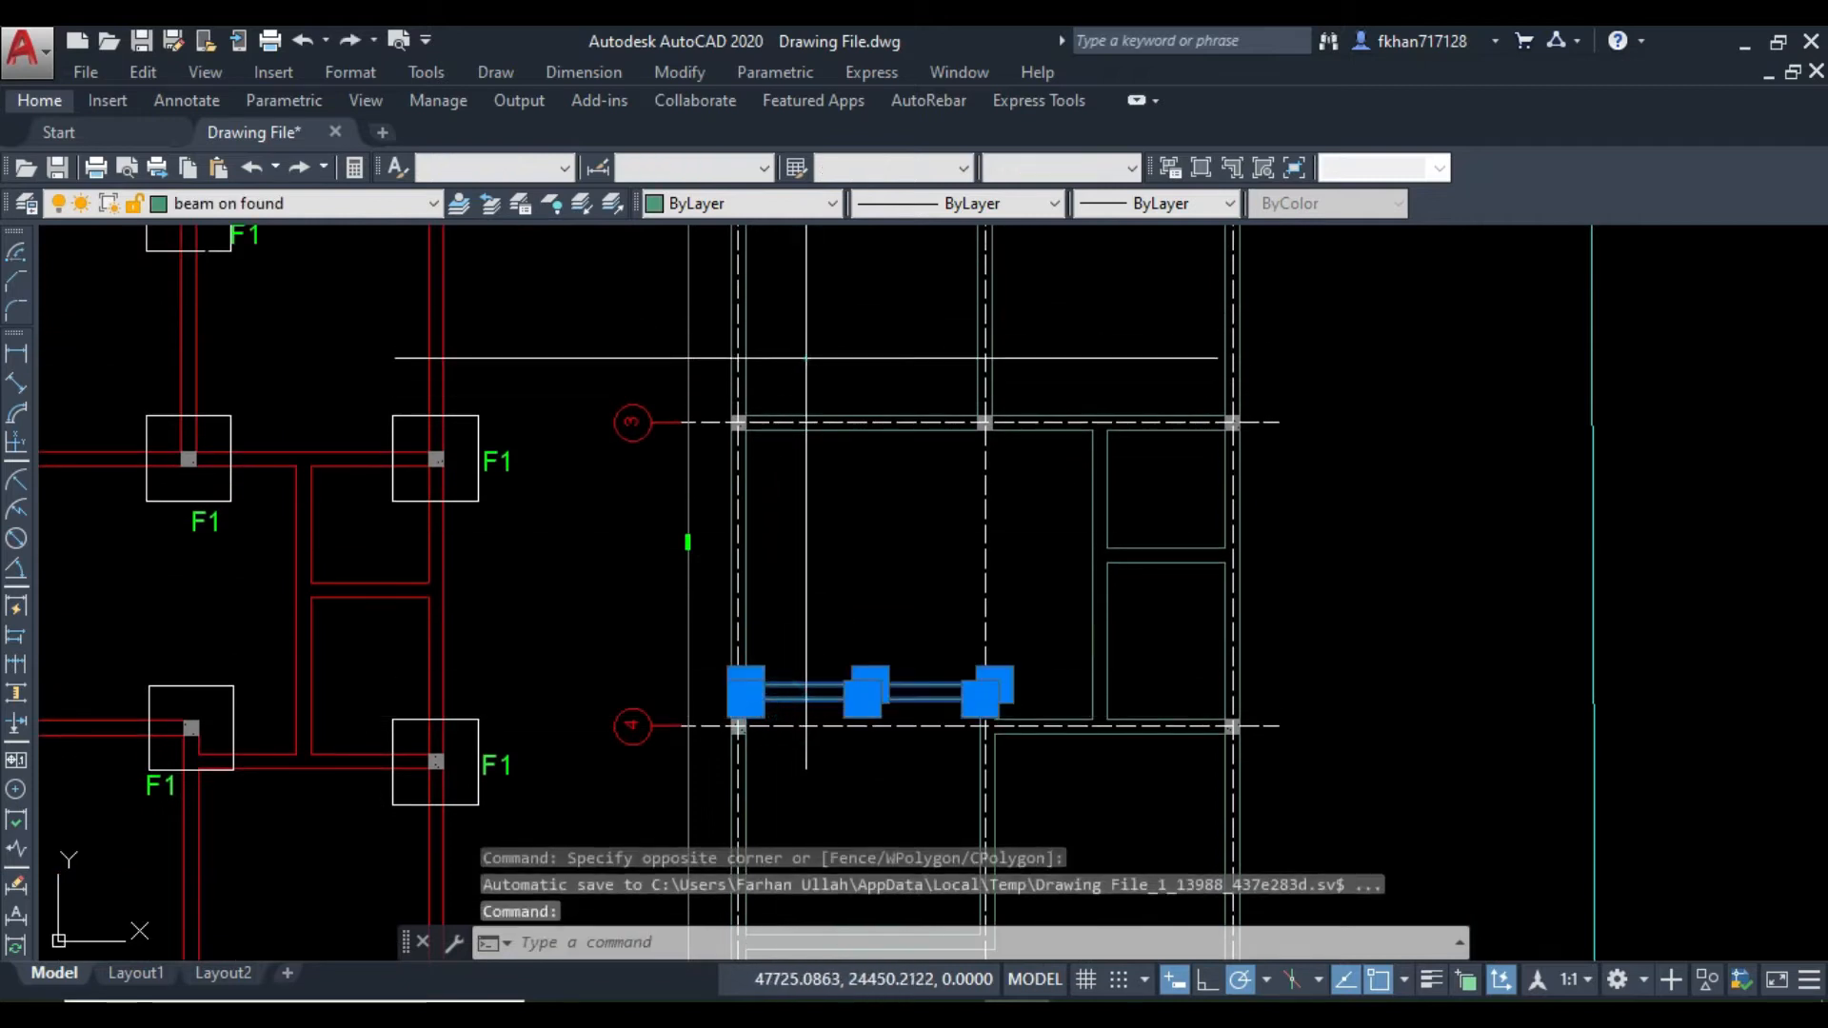
left_click(807, 359)
left_click(776, 486)
middle_click_drag(830, 429, 831, 755)
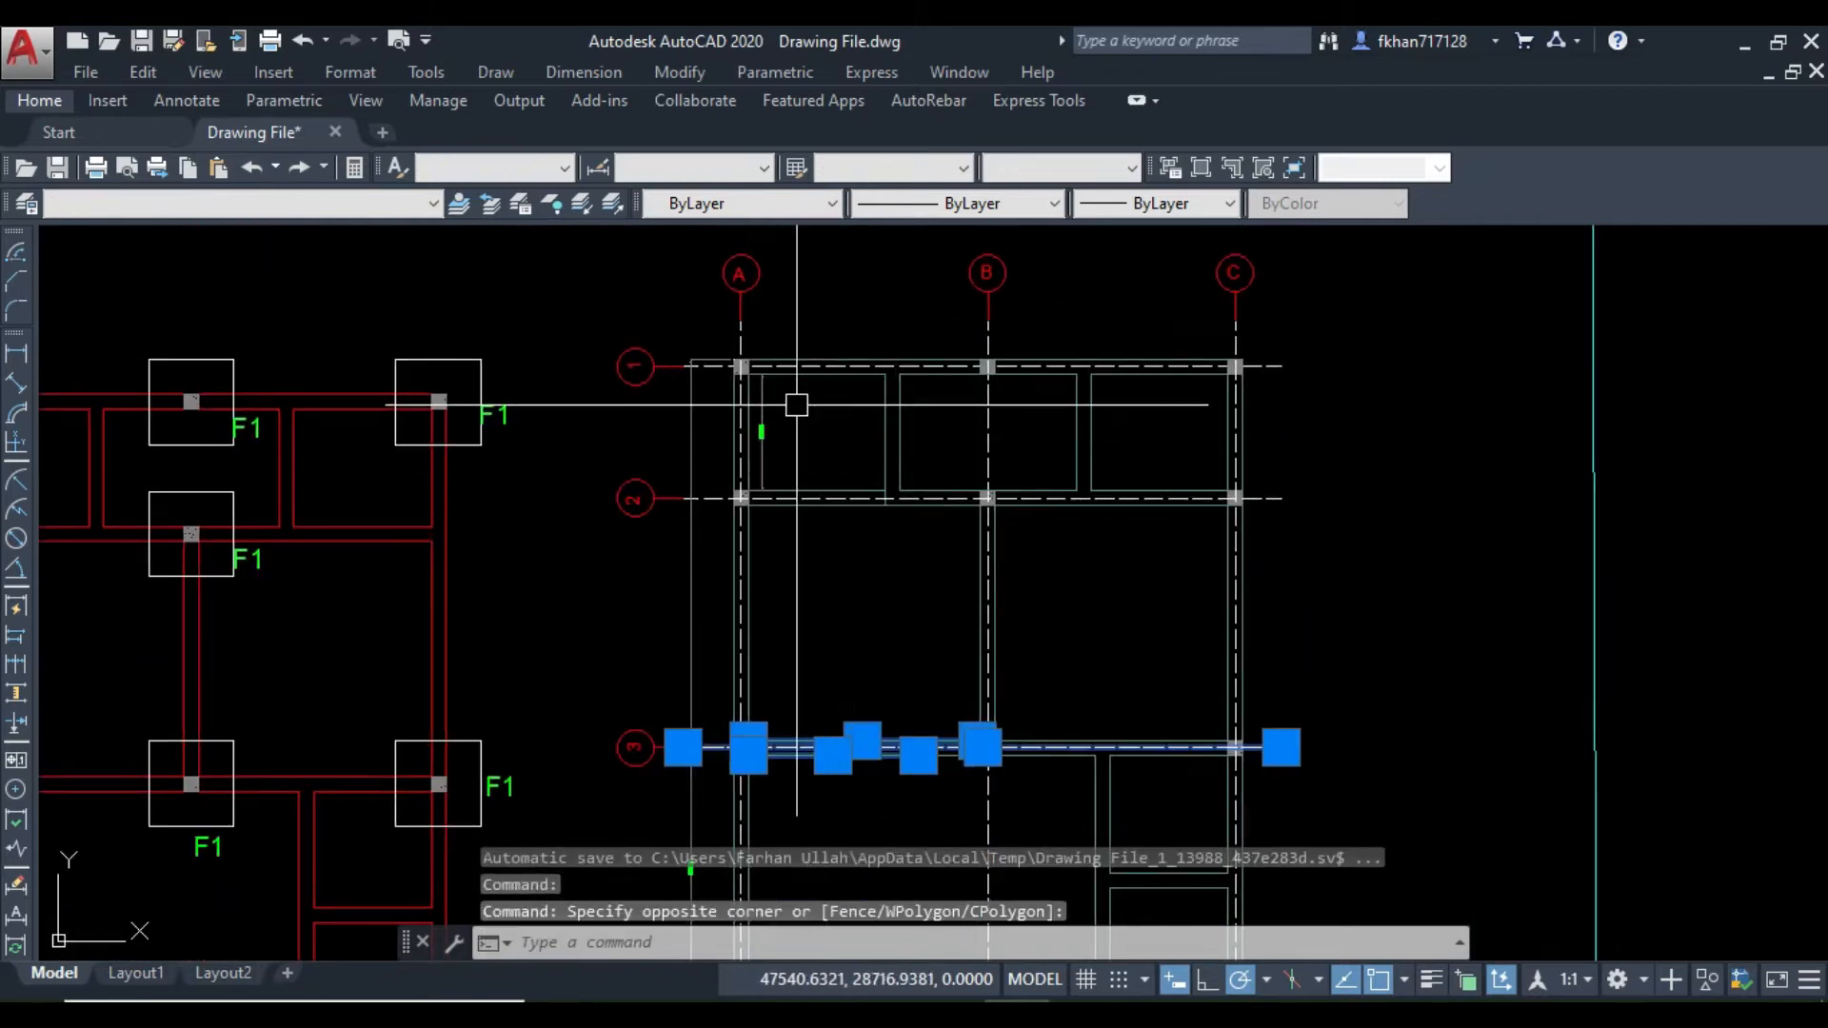
key("Escape")
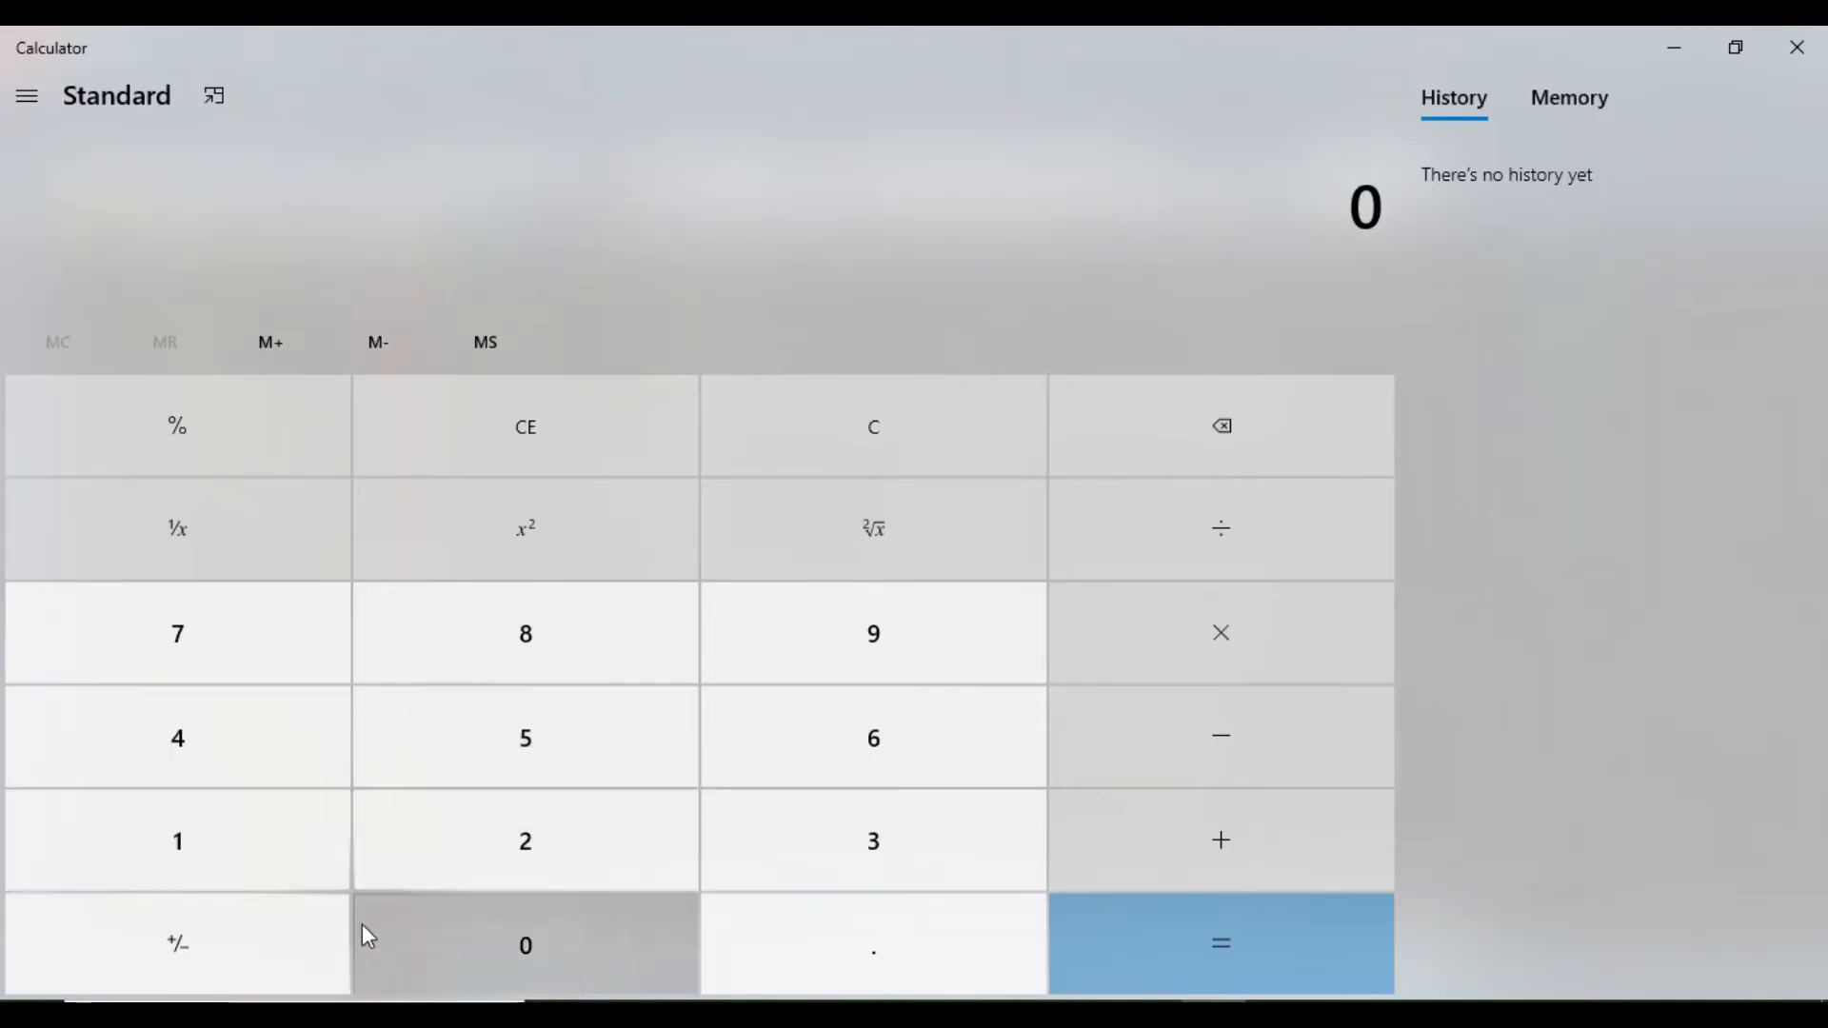
Step: Switch to the Calculator, enter 15600 and reduce its window so the drawing stays visible
left_click(311, 831)
left_click(541, 755)
left_click(878, 739)
left_click(620, 963)
left_click(626, 934)
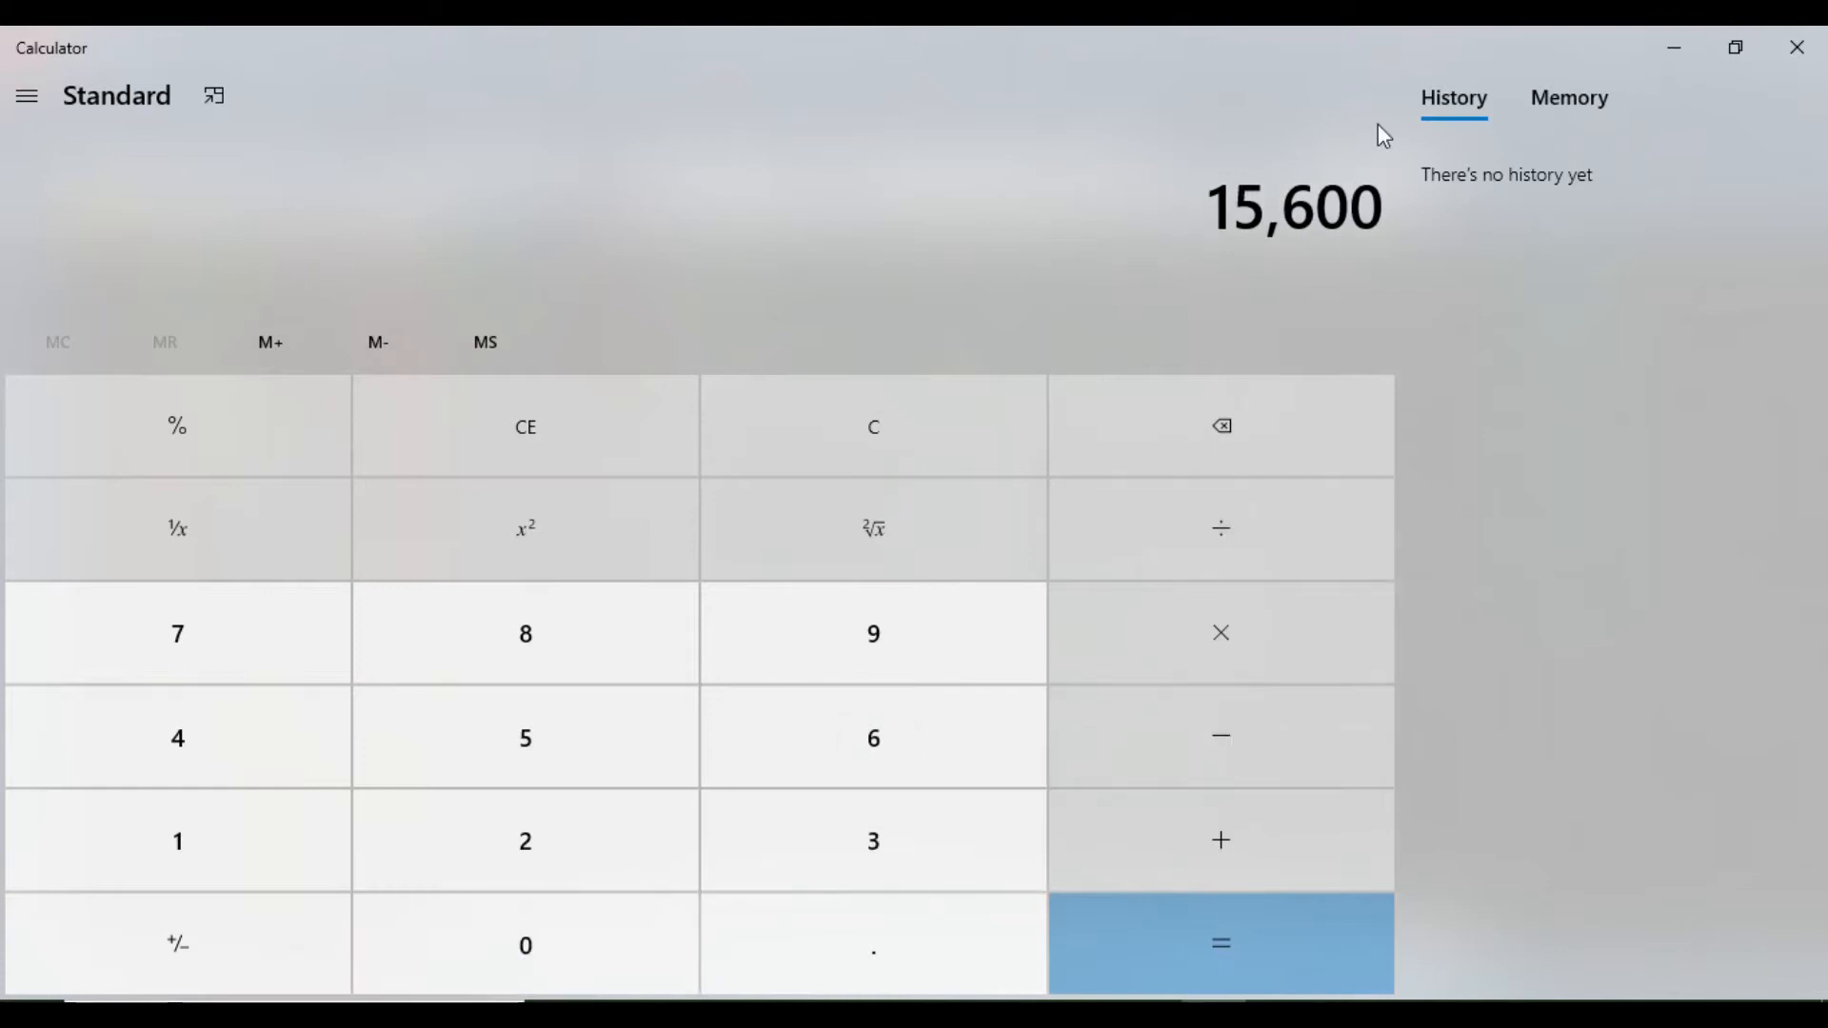
left_click(1745, 52)
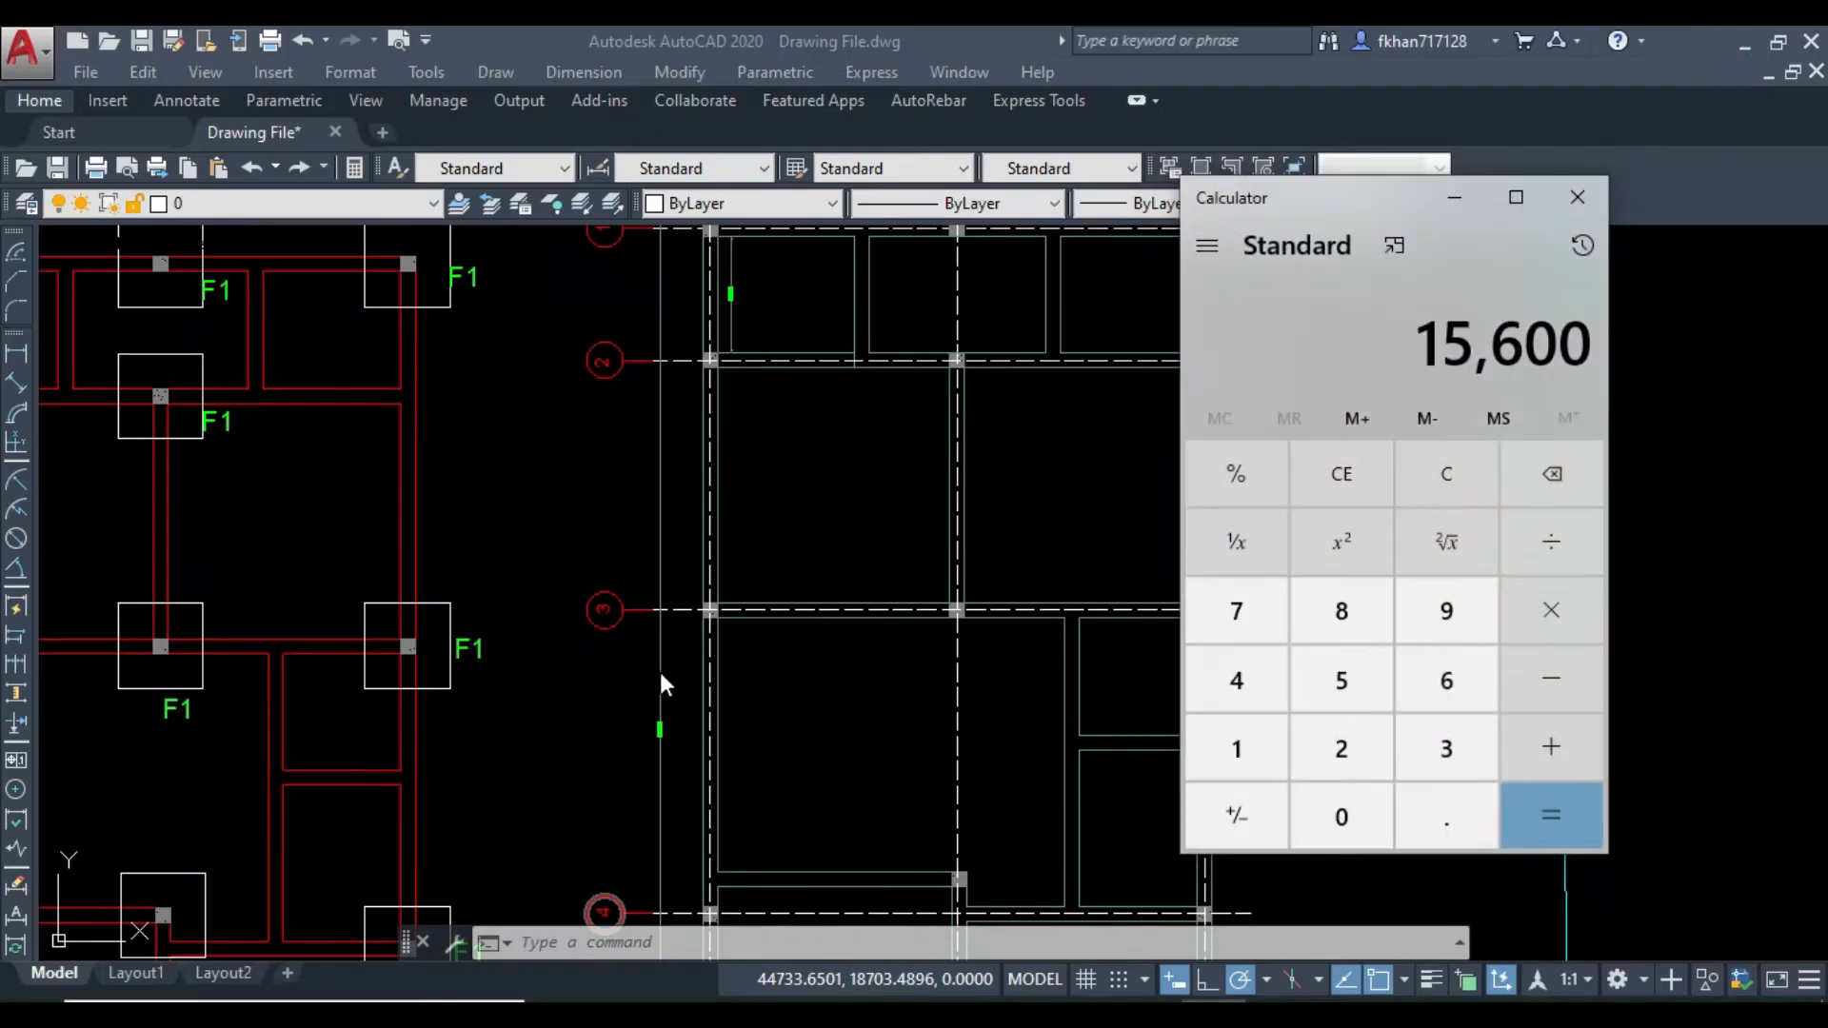
Step: Recheck the overall axis A dimension and examine the beams joining axis A from axis 1 down to axis 5
scroll(676, 751, "up", 8)
scroll(573, 640, "up", 2)
scroll(562, 592, "down", 8)
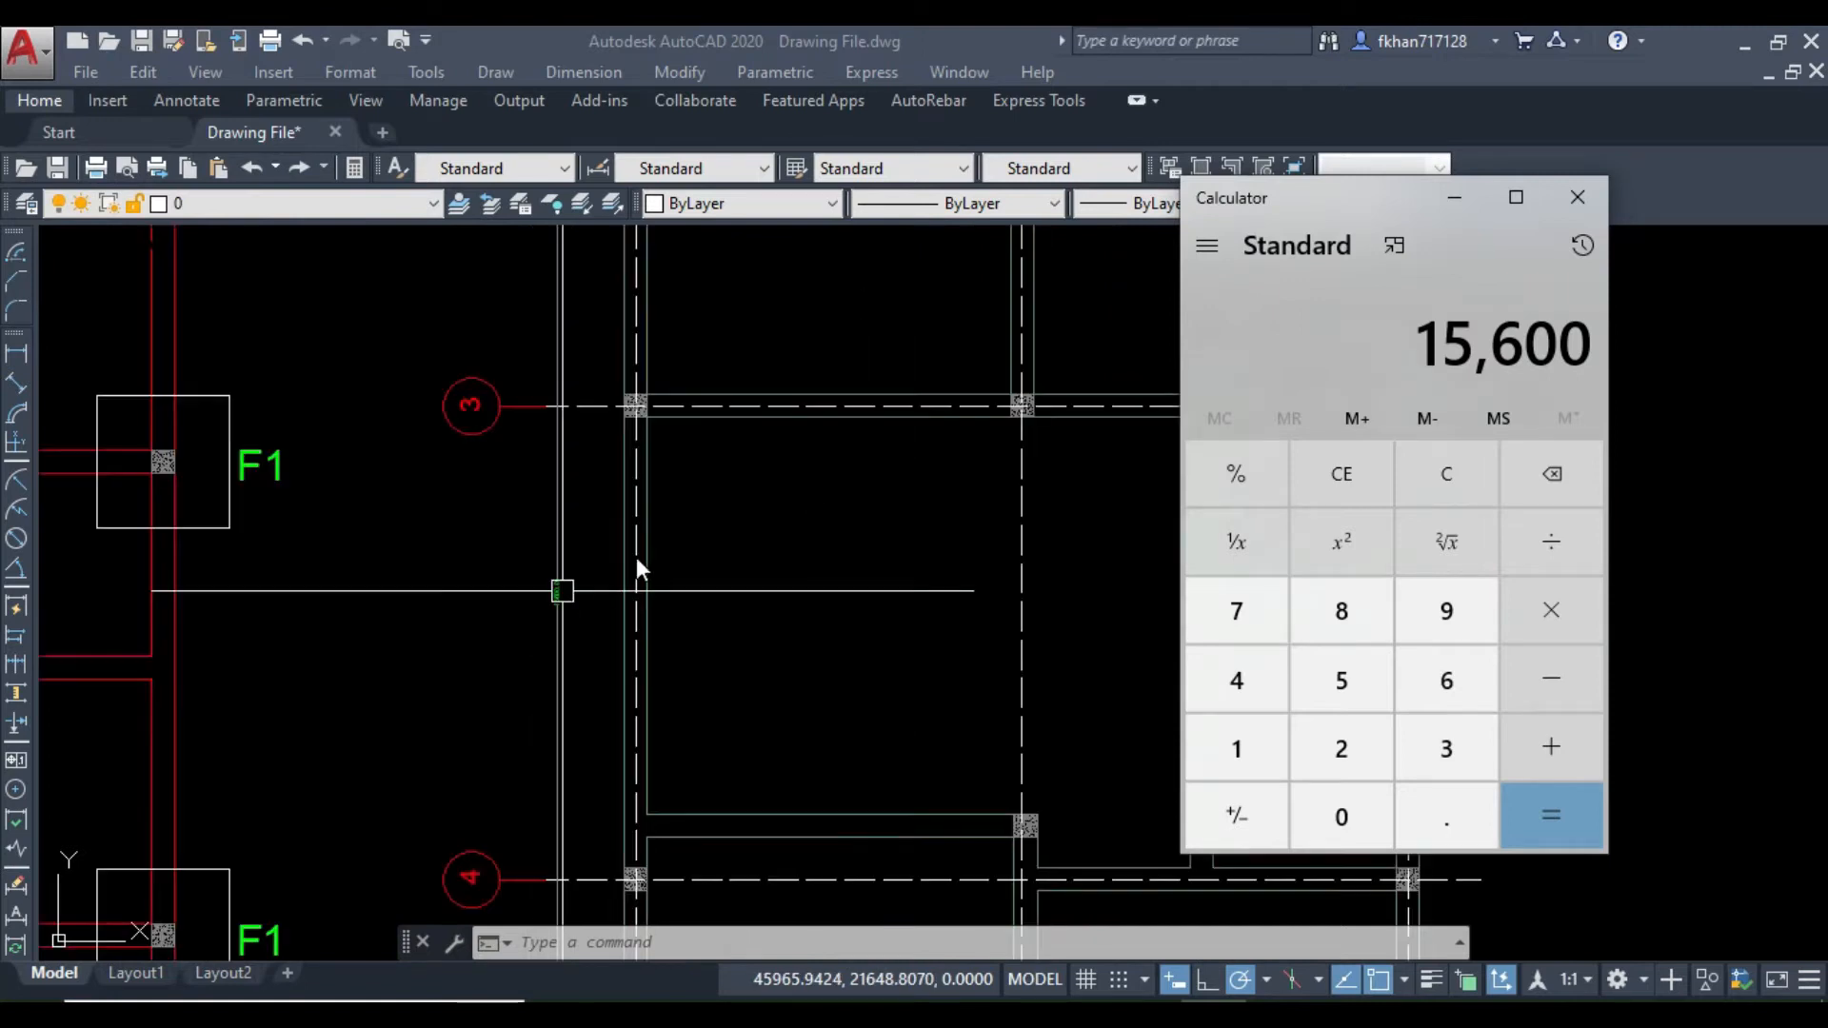
left_click(637, 562)
middle_click_drag(693, 479, 713, 736)
scroll(697, 492, "down", 6)
scroll(694, 624, "up", 6)
scroll(694, 543, "down", 2)
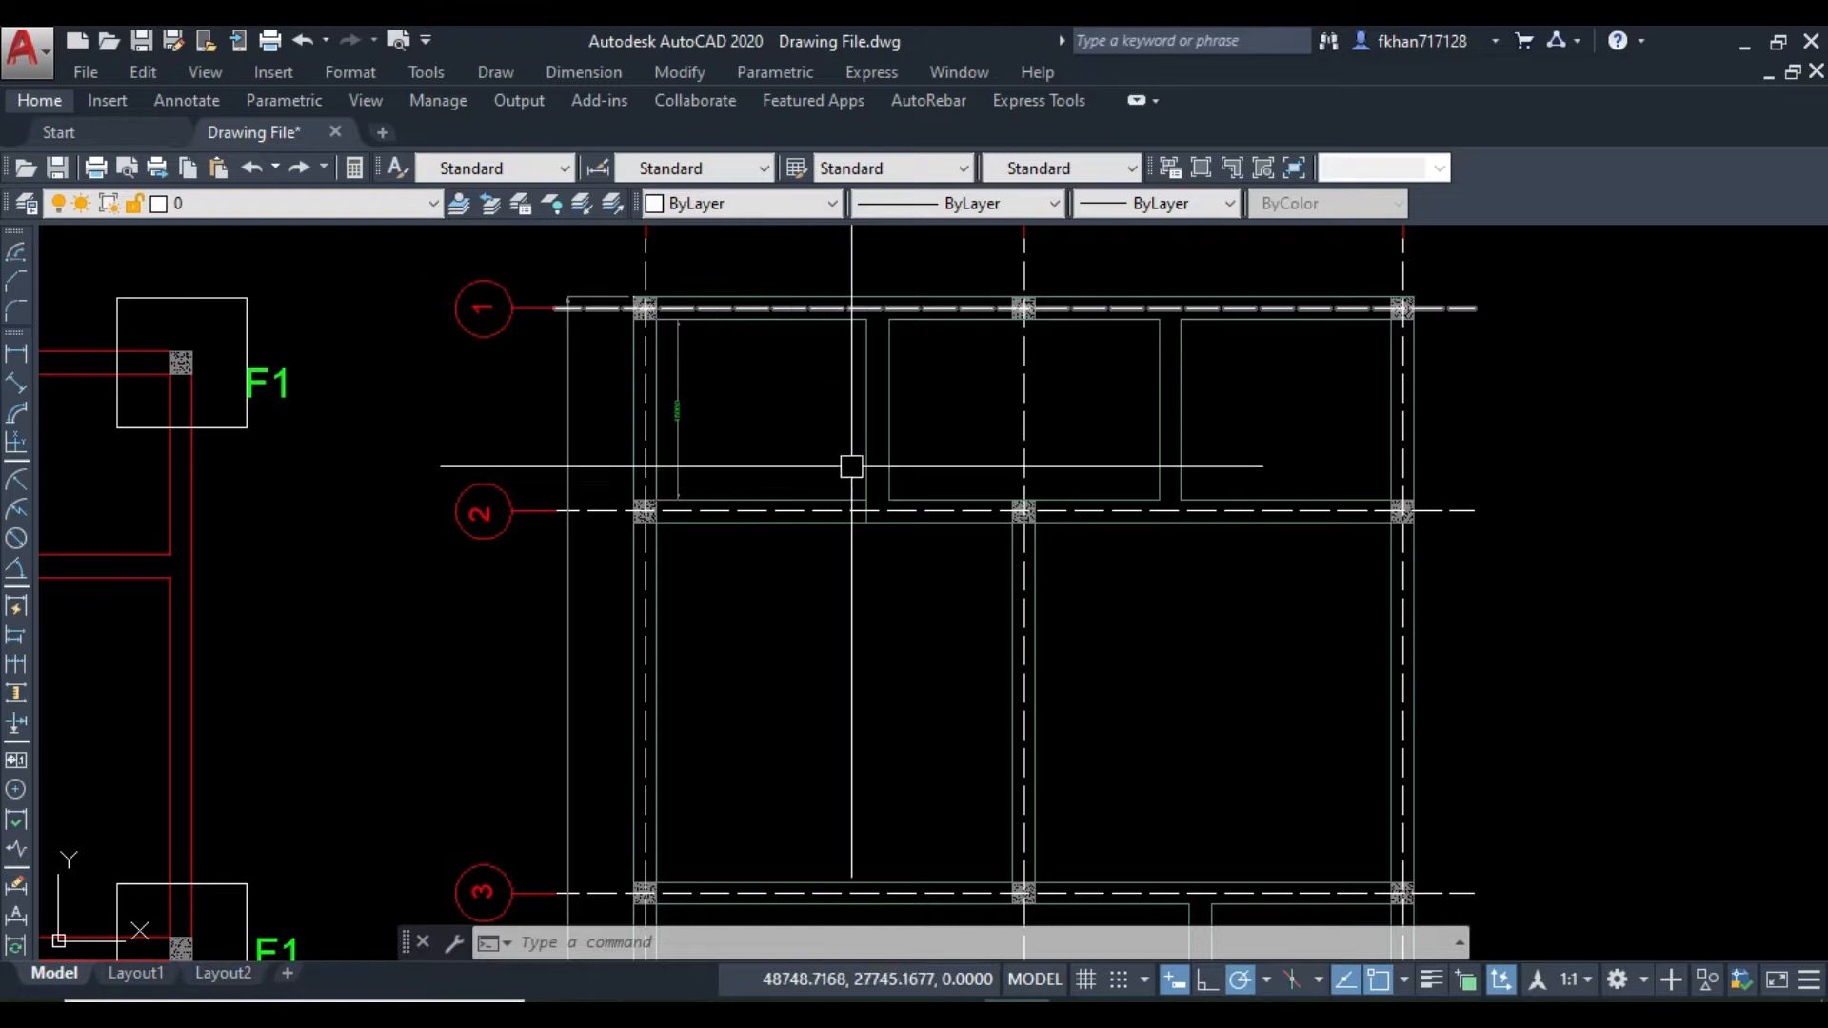
middle_click_drag(794, 712, 788, 368)
middle_click_drag(742, 743, 756, 397)
middle_click_drag(753, 675, 752, 362)
middle_click_drag(725, 728, 740, 466)
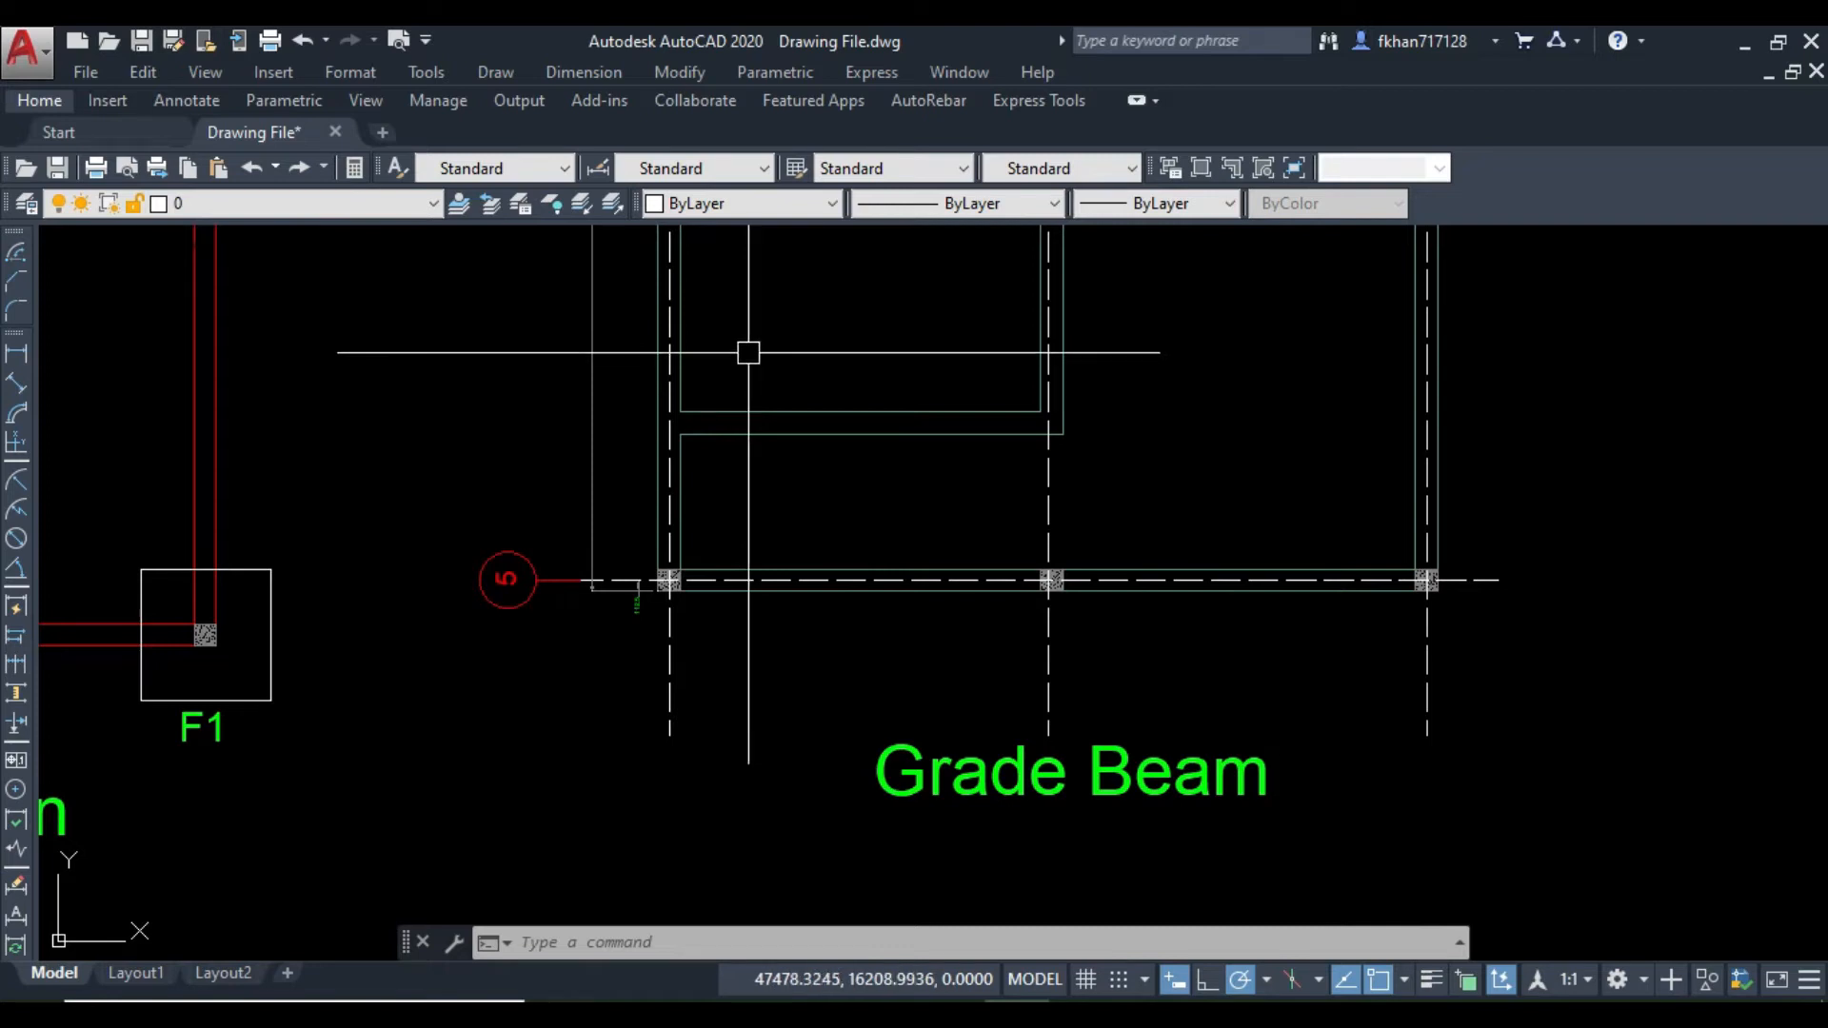
middle_click_drag(779, 340, 775, 678)
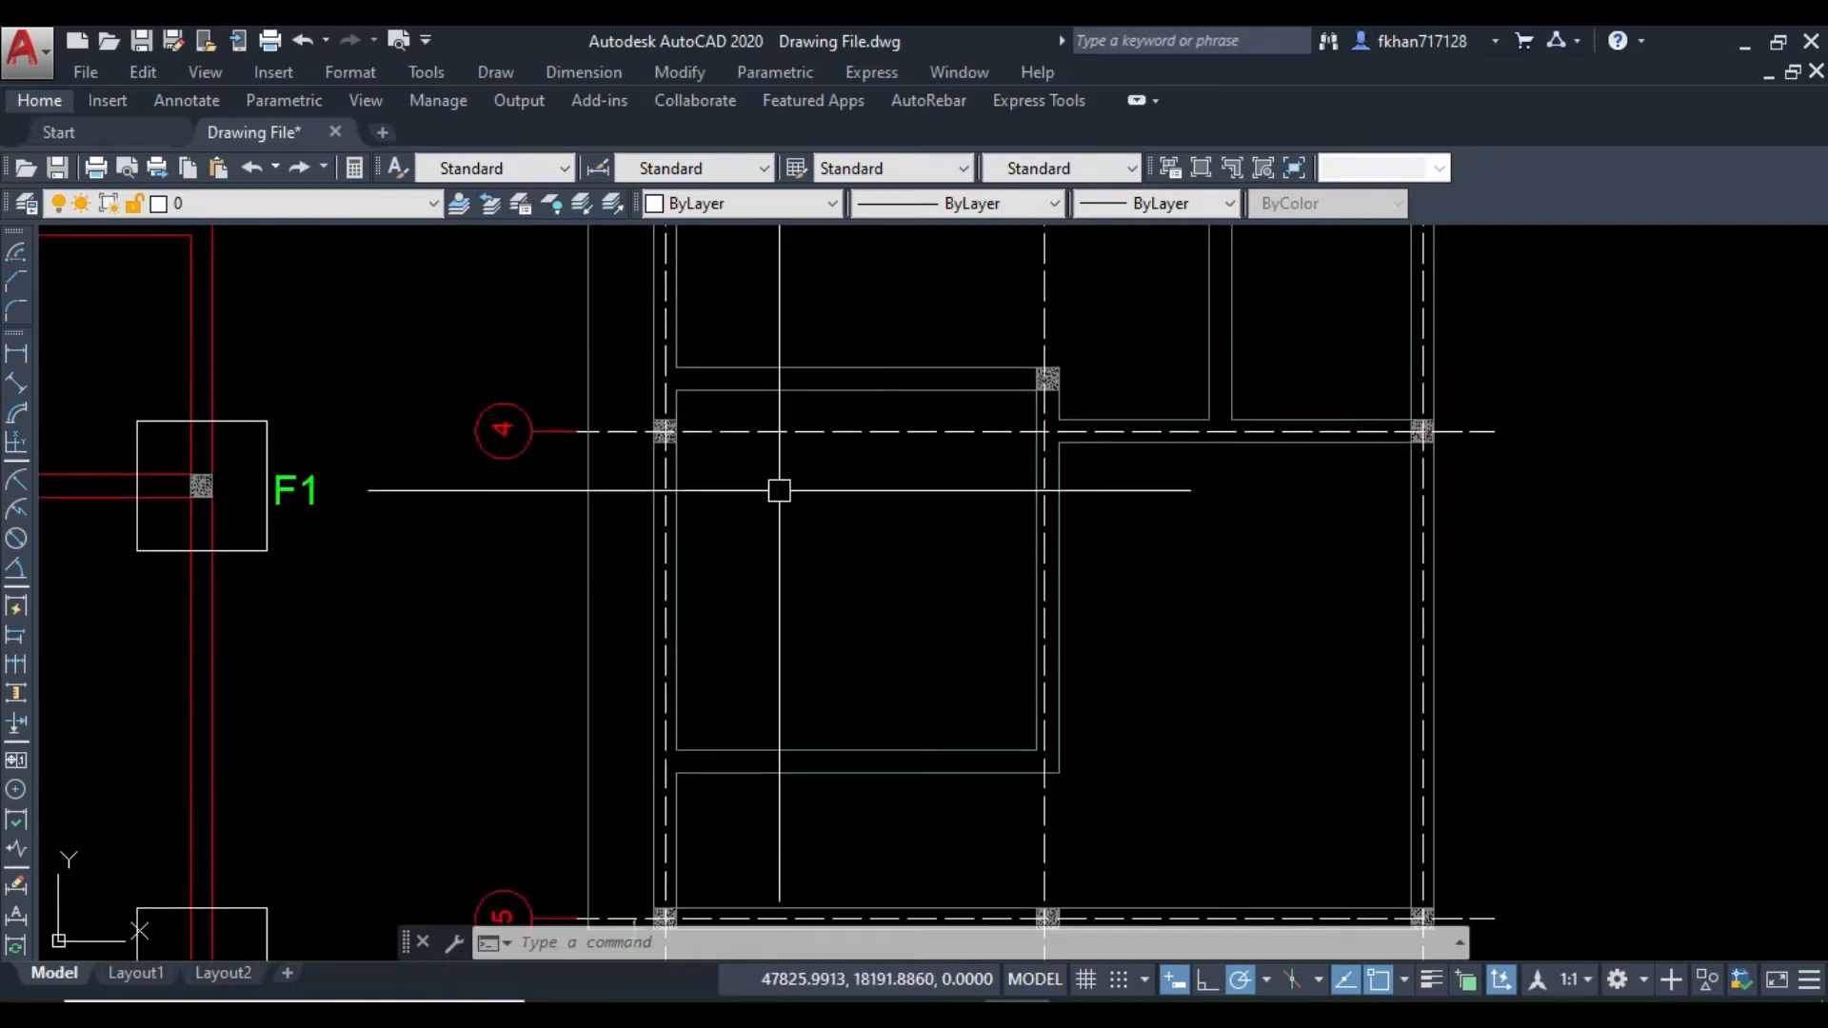
scroll(701, 404, "down", 3)
mouse_move(719, 438)
middle_mouse_down()
mouse_move(724, 764)
mouse_move(706, 579)
mouse_move(731, 372)
middle_mouse_up()
Step: Add an aligned dimension across the upper edge of the square stirrup section beside the footing details
middle_click_drag(711, 679, 953, 428)
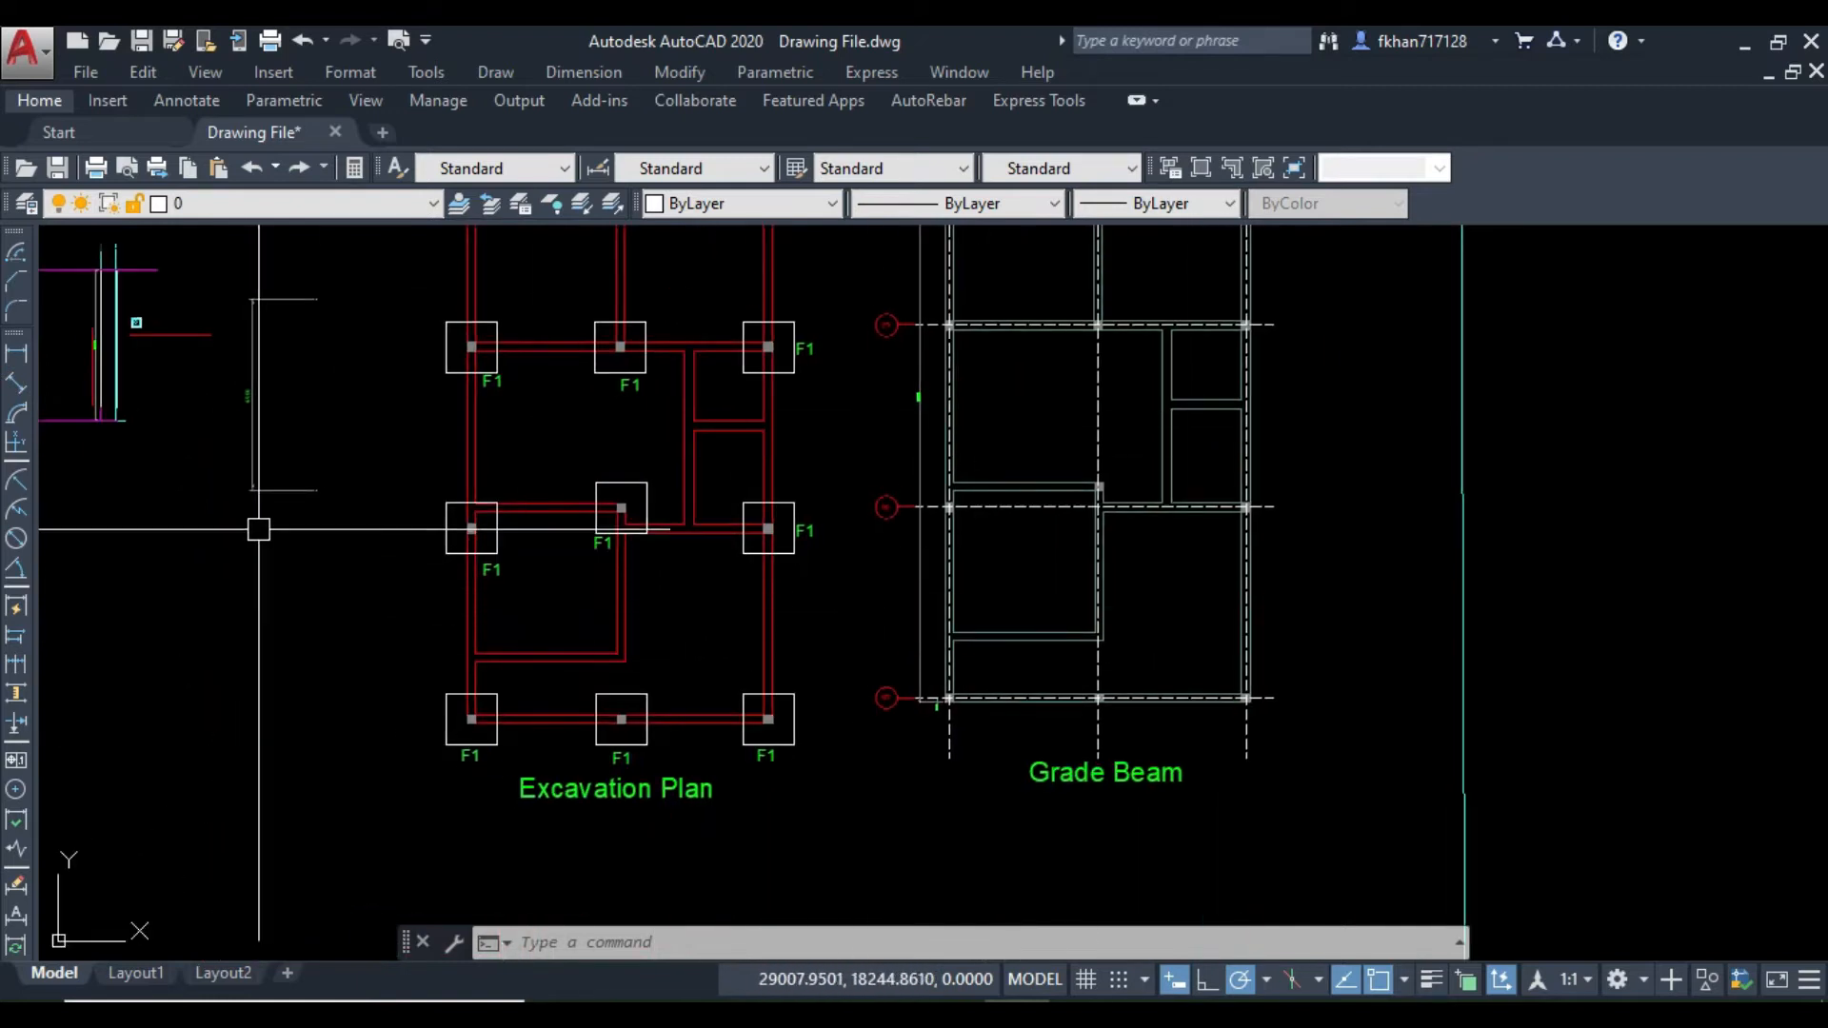
middle_click_drag(248, 453, 683, 787)
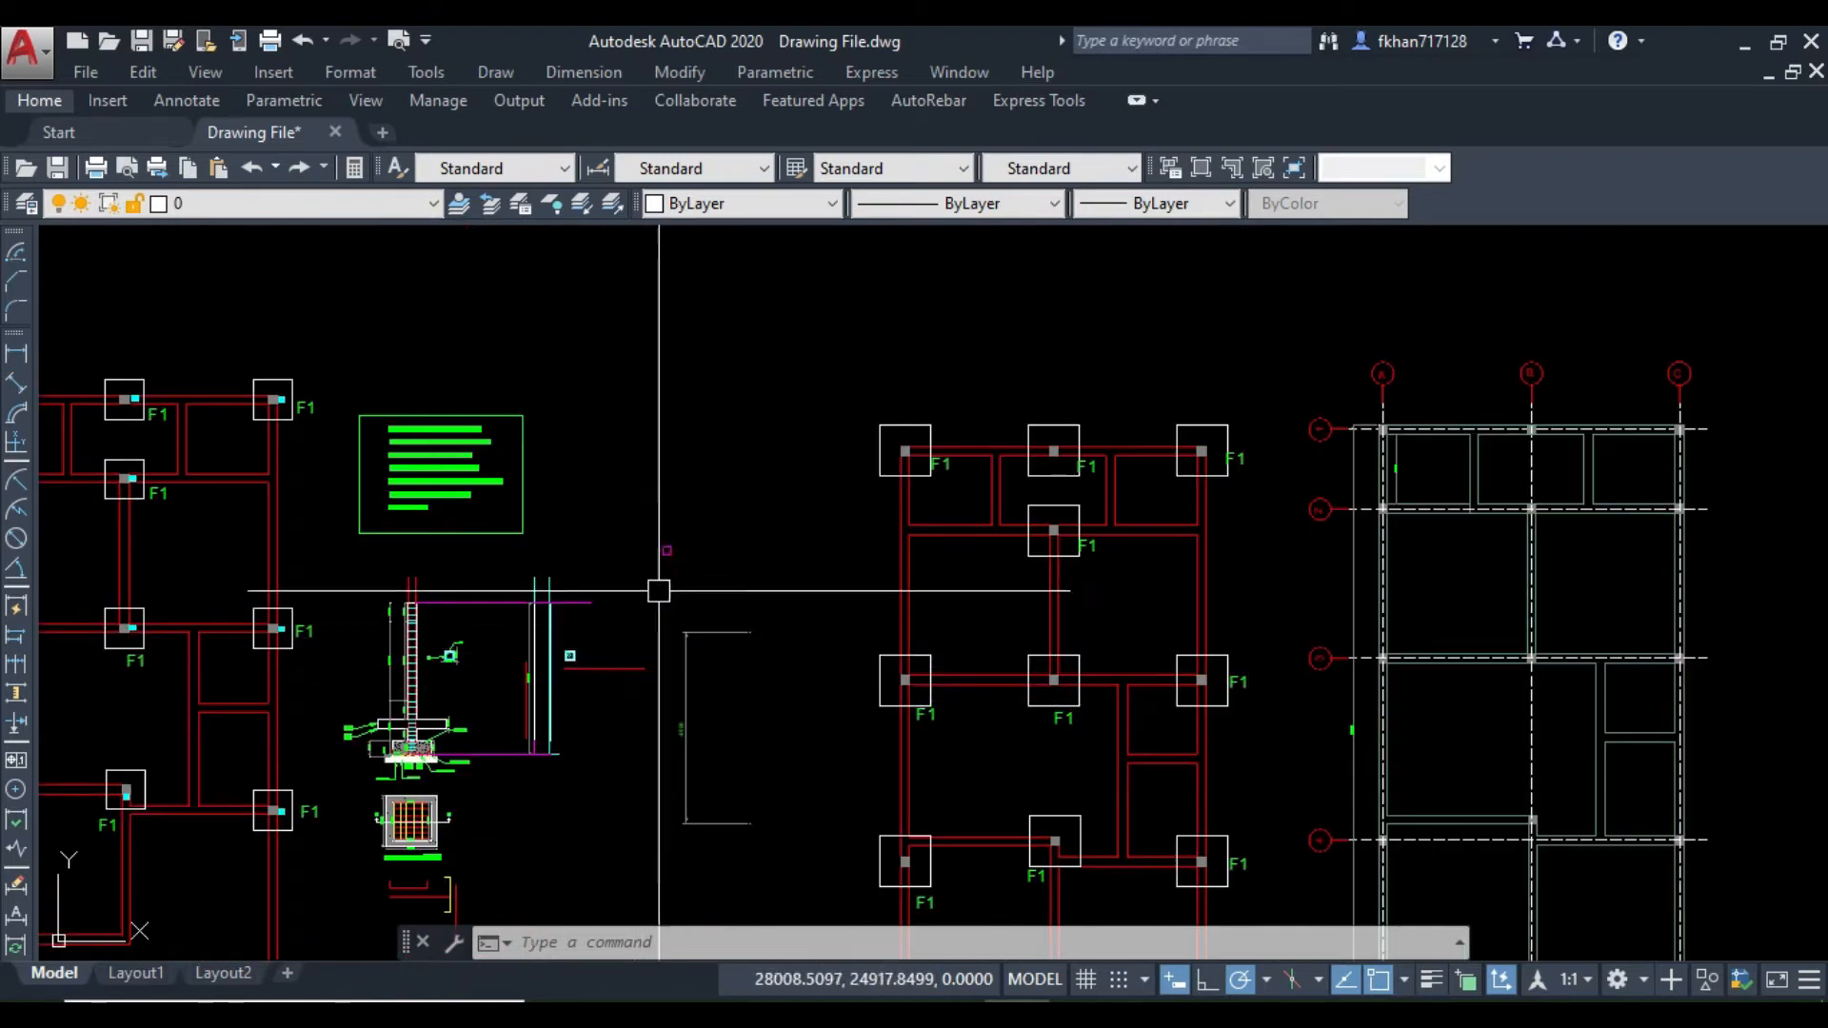
scroll(572, 662, "up", 10)
type("l")
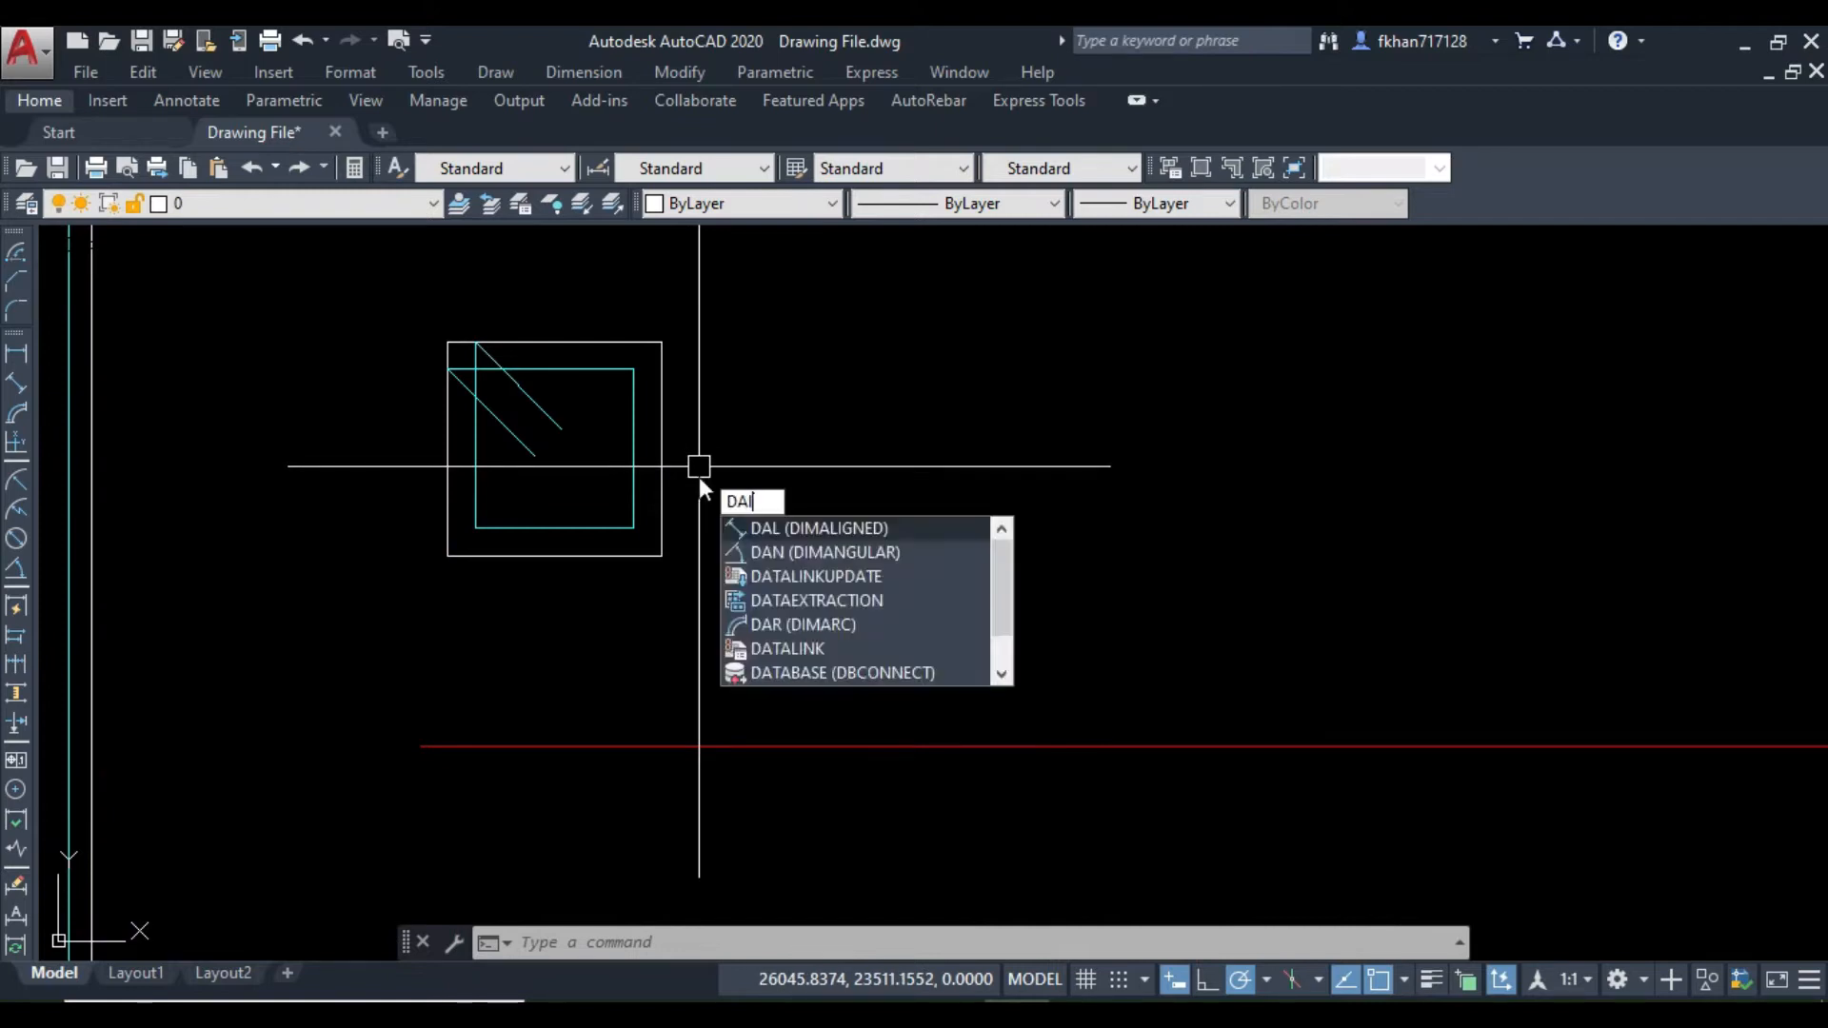
key("Return")
left_click(446, 340)
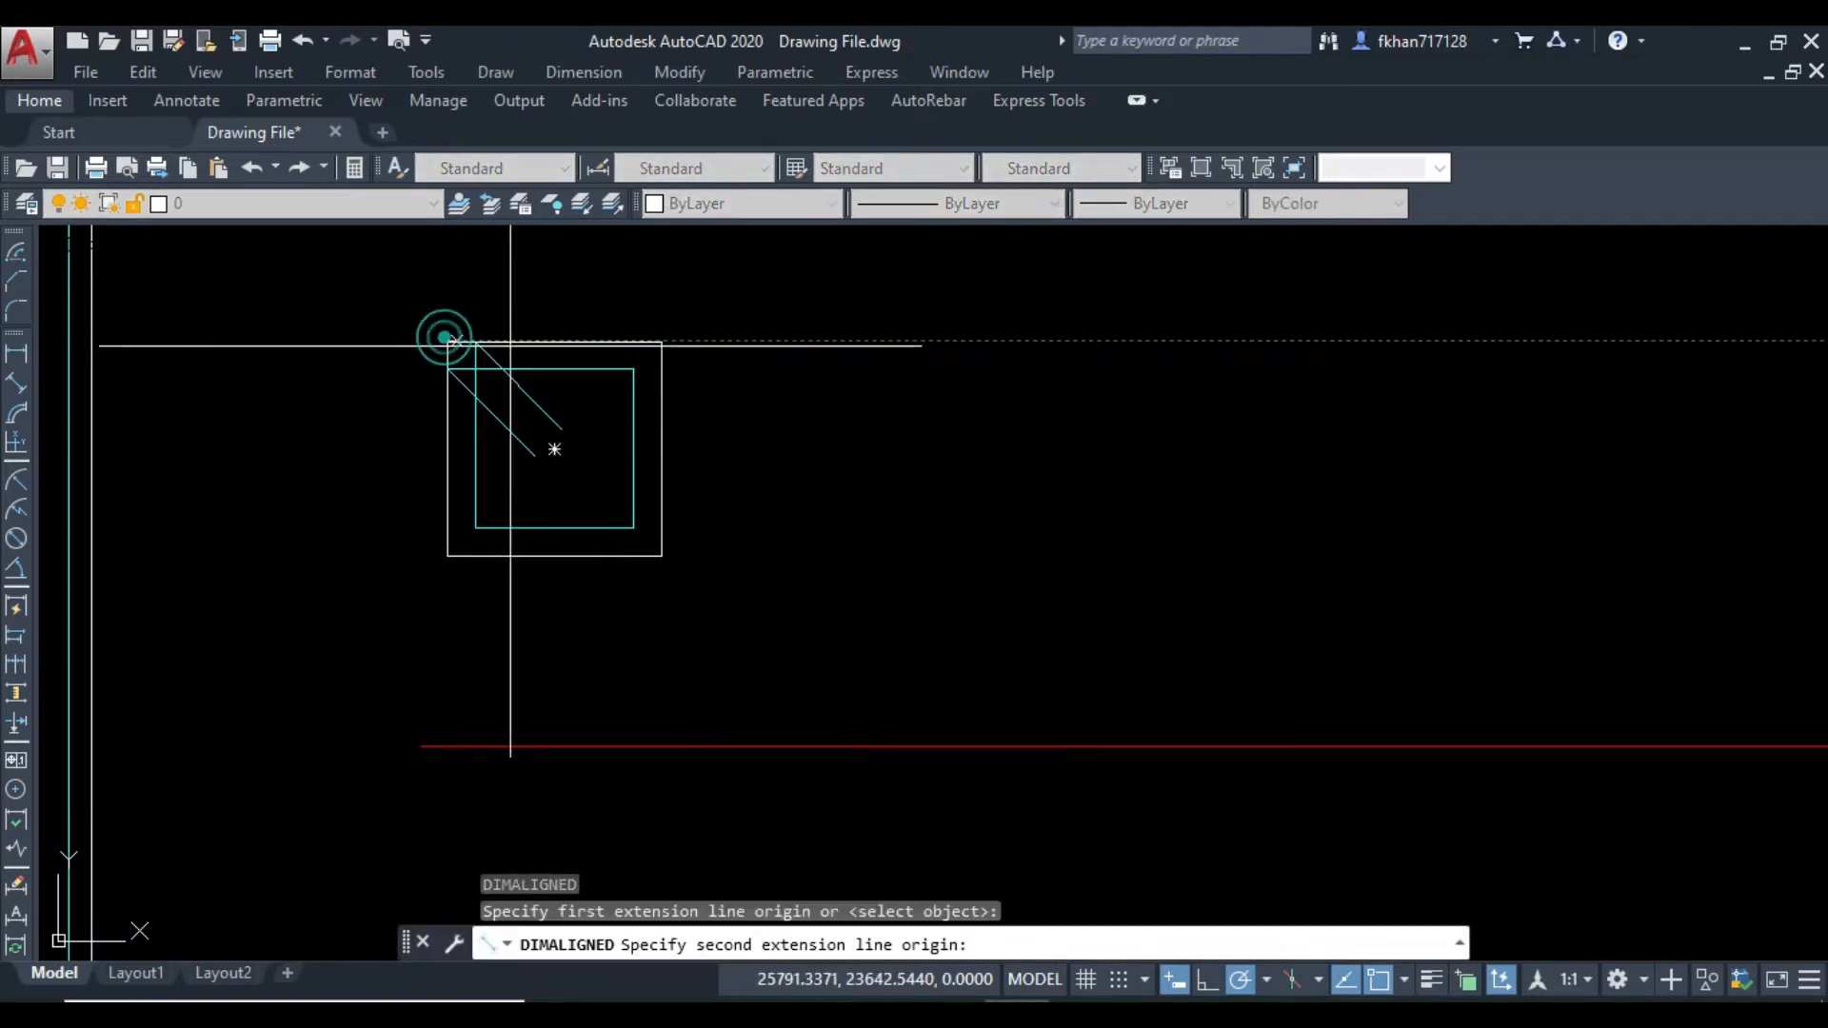
left_click(677, 340)
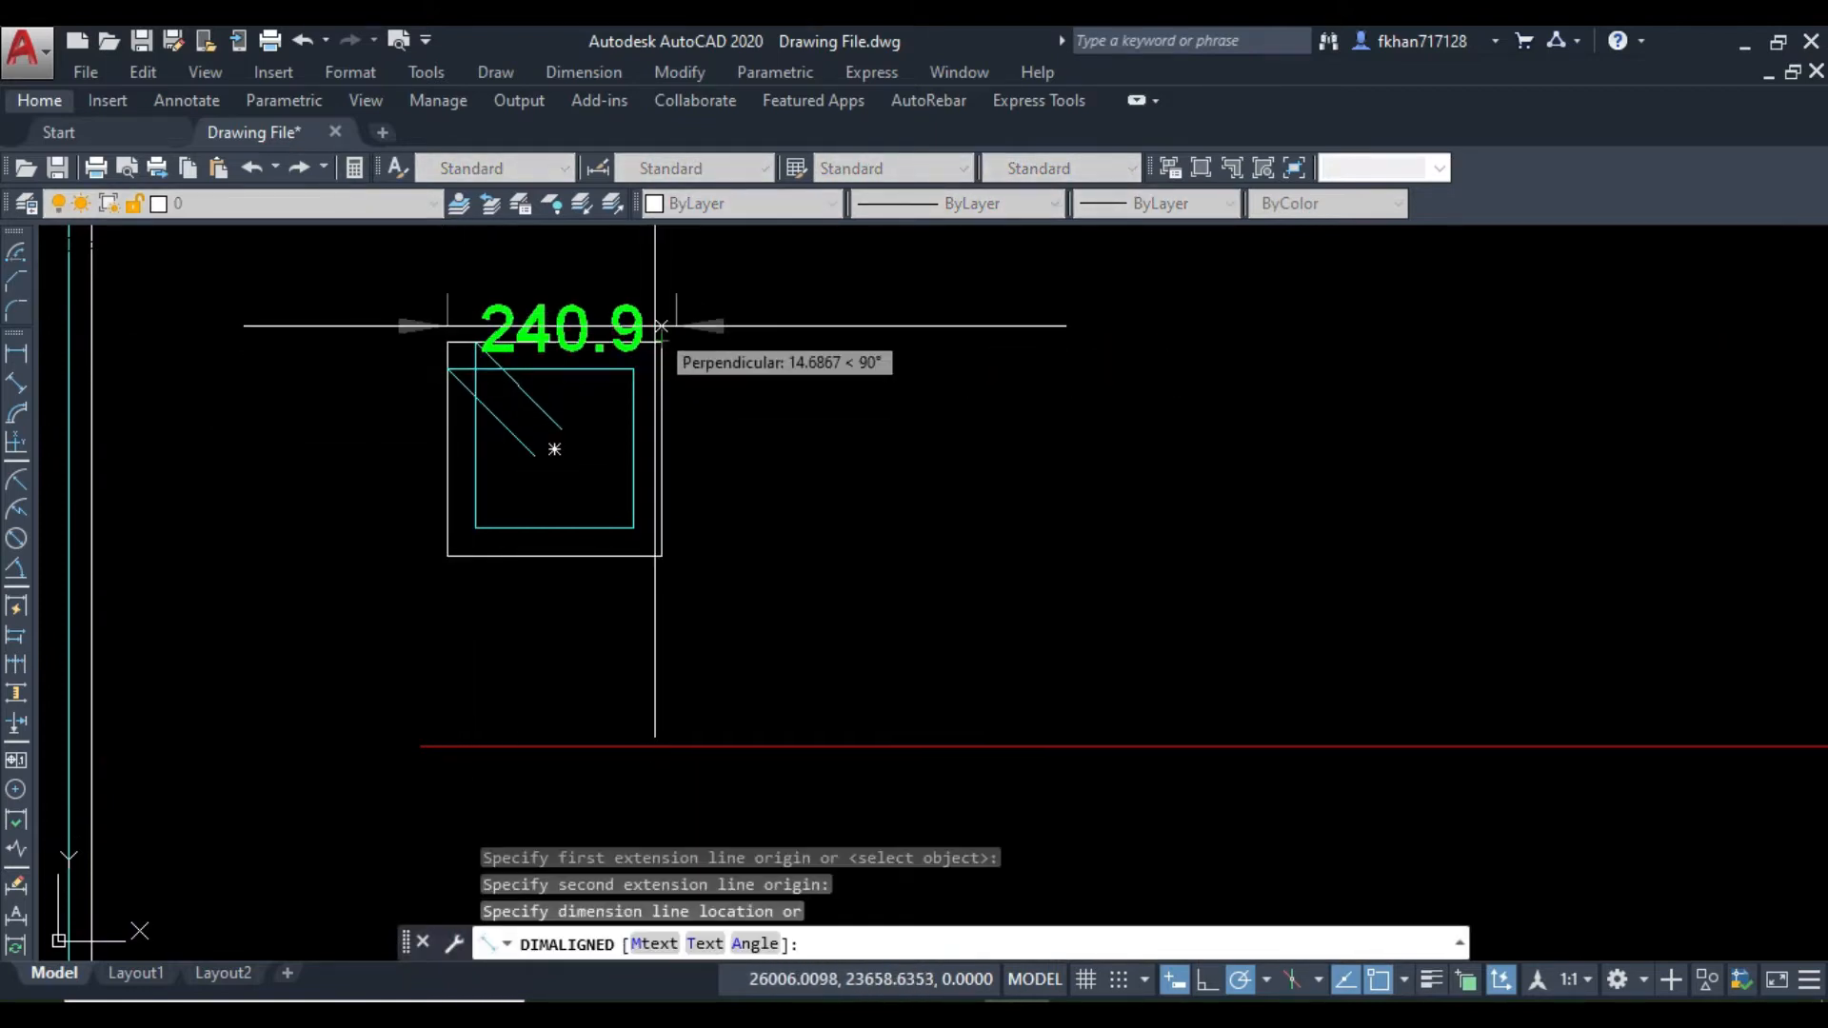
left_click(678, 327)
Step: Stretch the end of the section's width dimension onto the square's upper outer corner
scroll(659, 335, "up", 8)
left_click(750, 386)
left_click(751, 386)
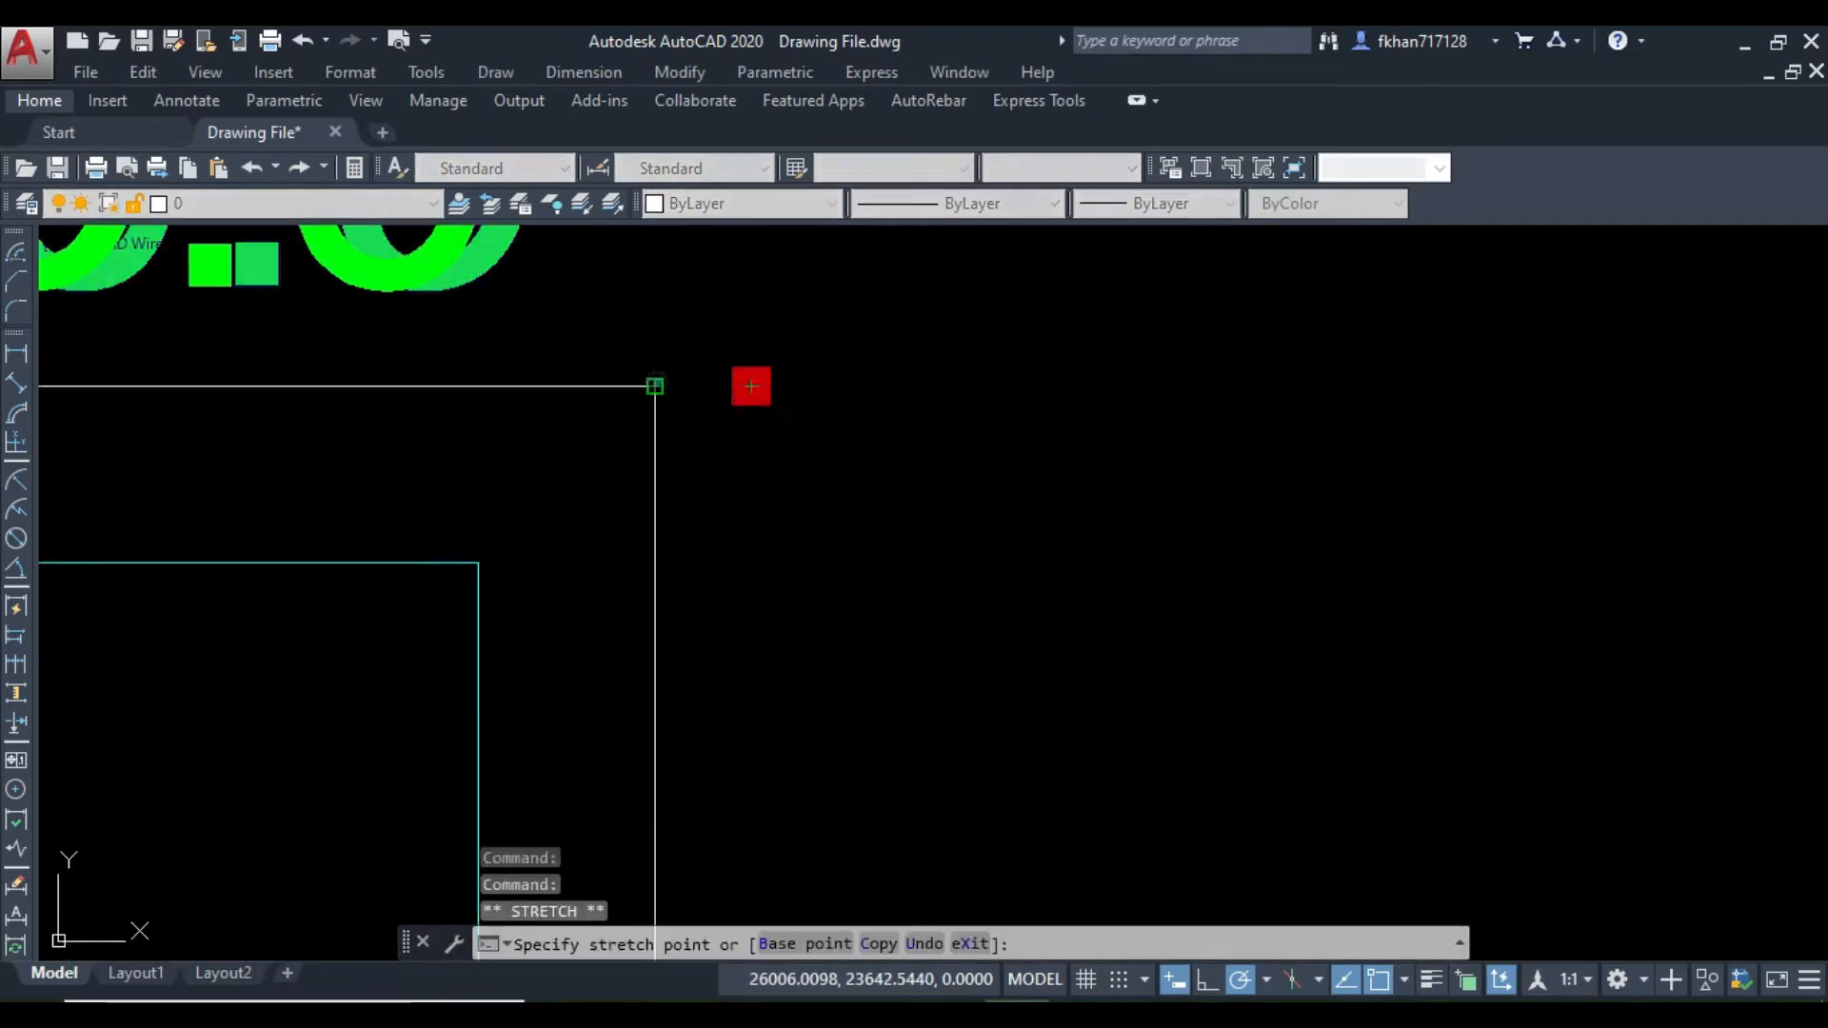
key("Escape")
scroll(773, 390, "down", 4)
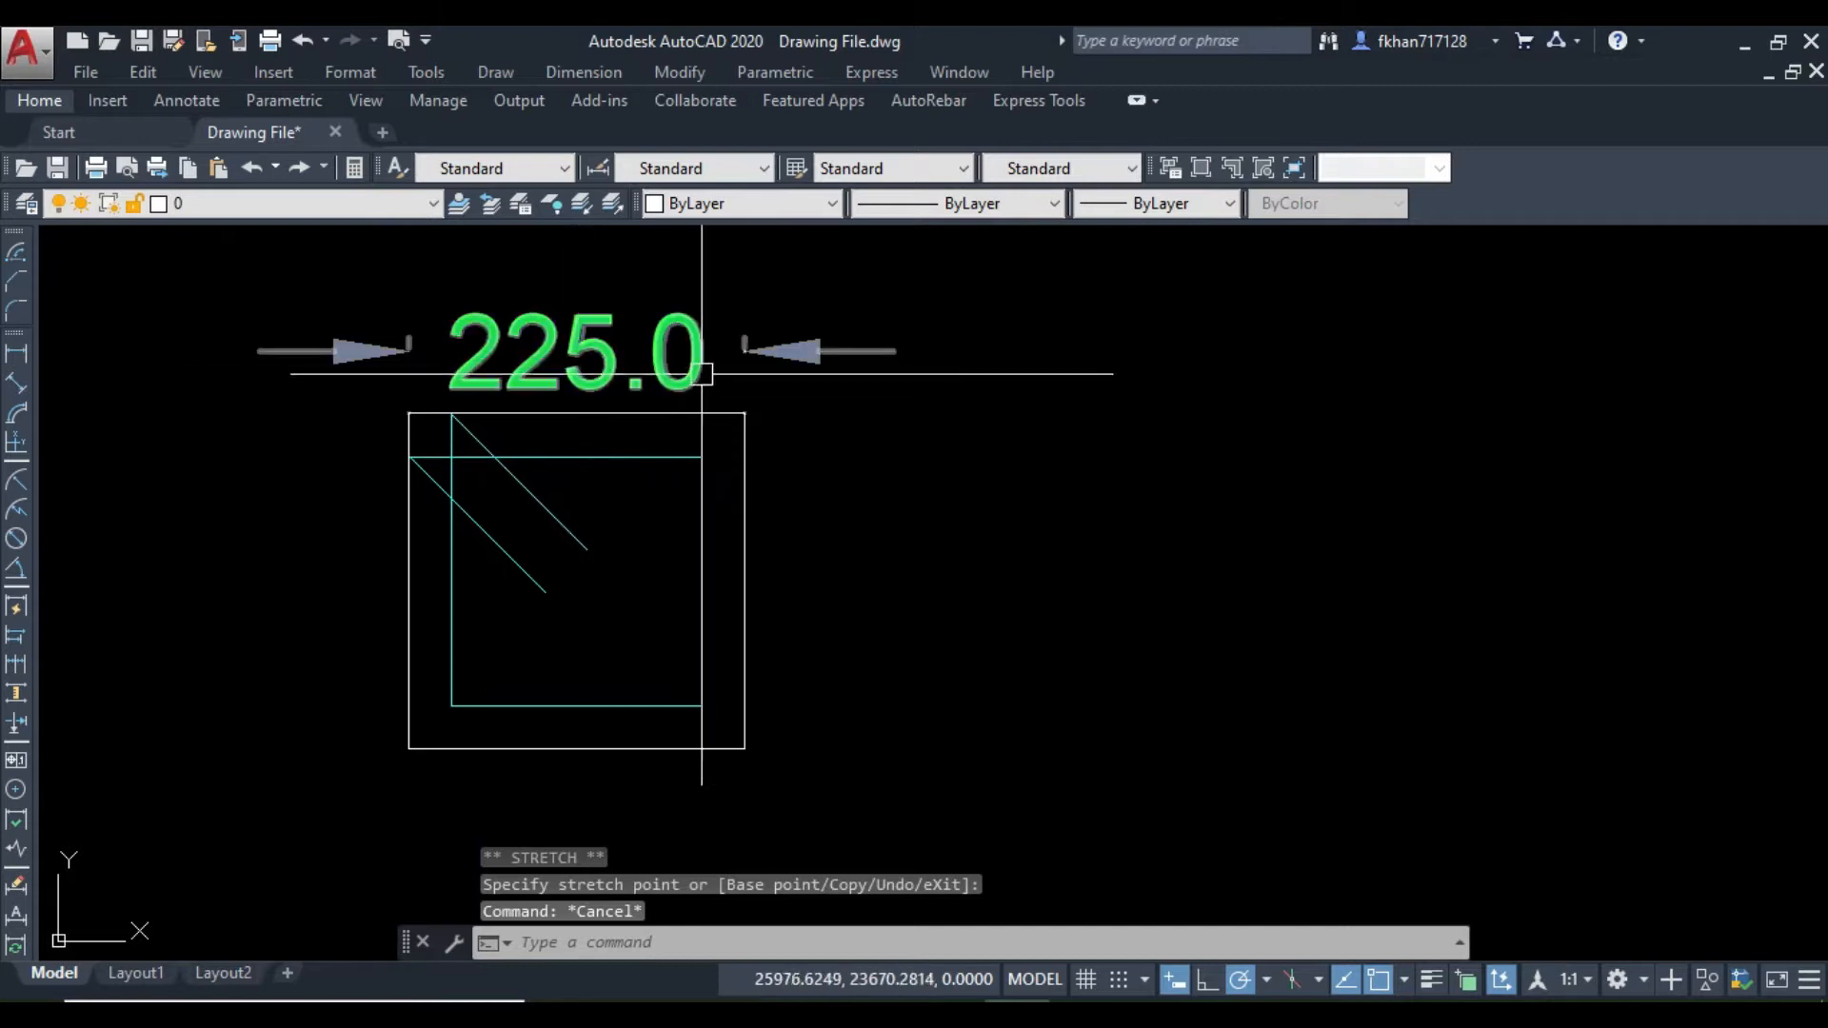
Step: Add an aligned dimension for the square section's height along its outer vertical edge
key("Return")
left_click(745, 412)
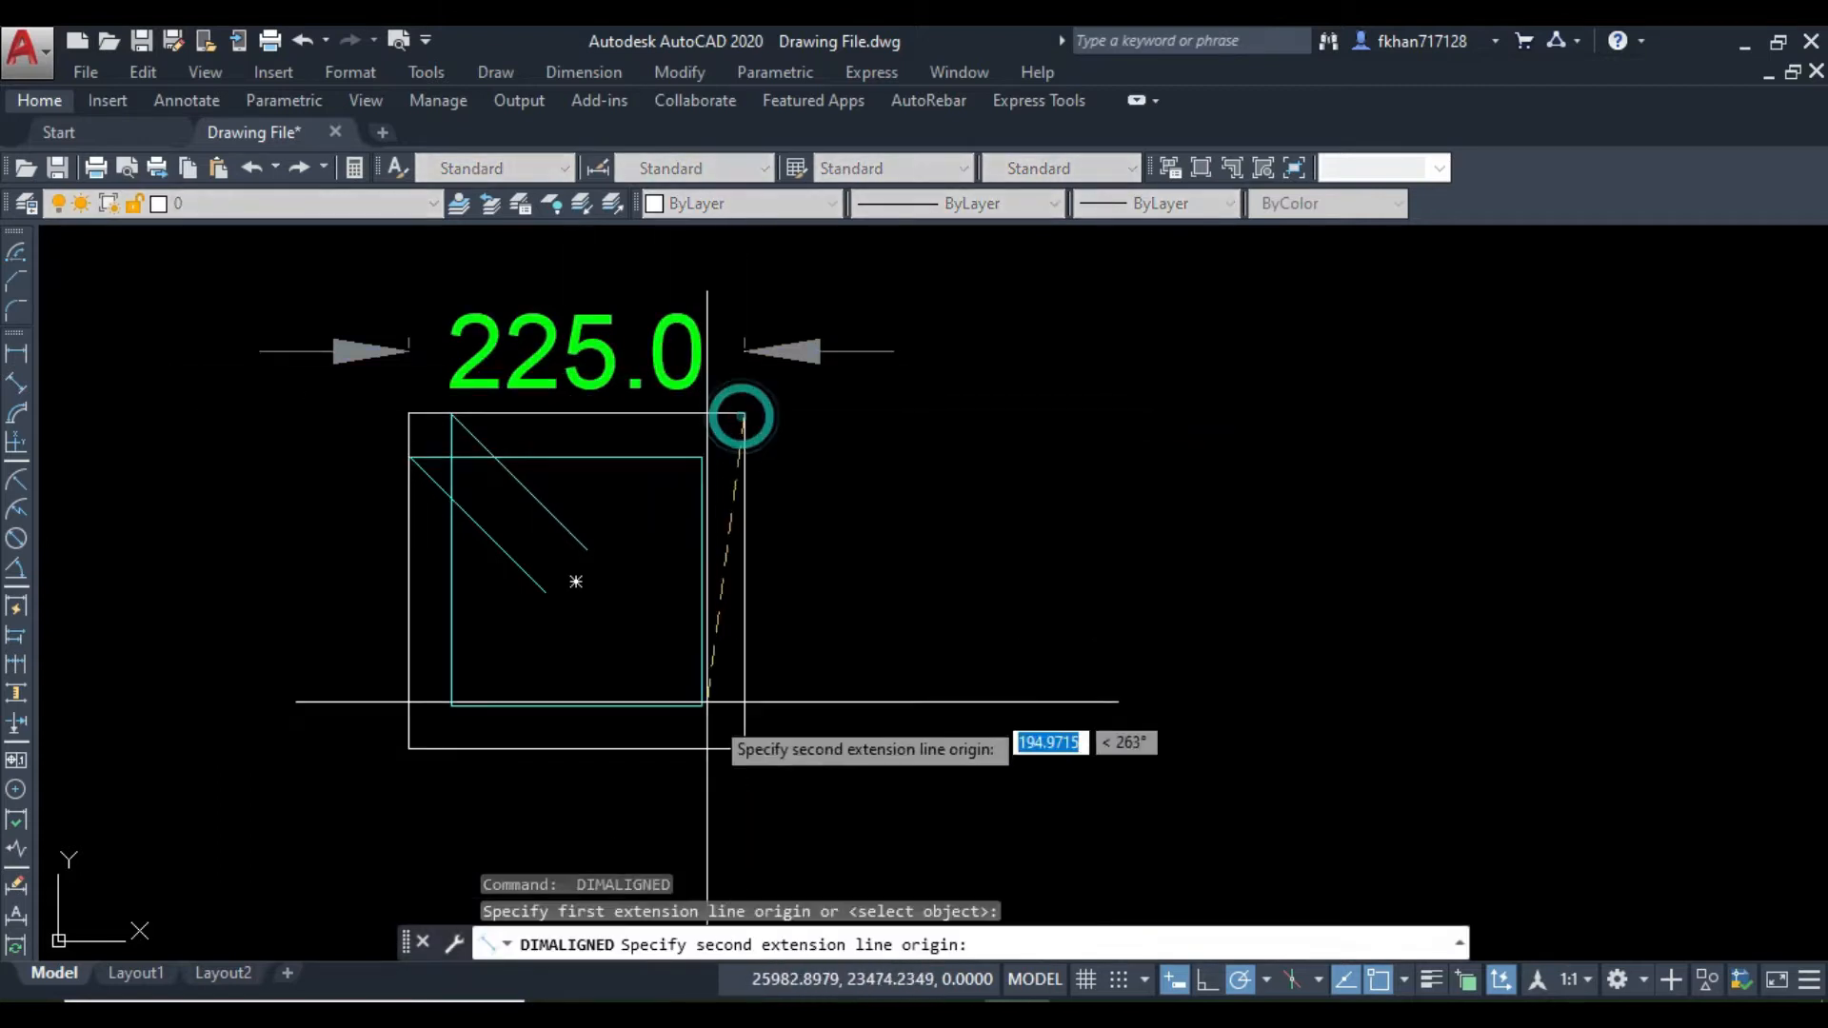
left_click(745, 748)
left_click(838, 710)
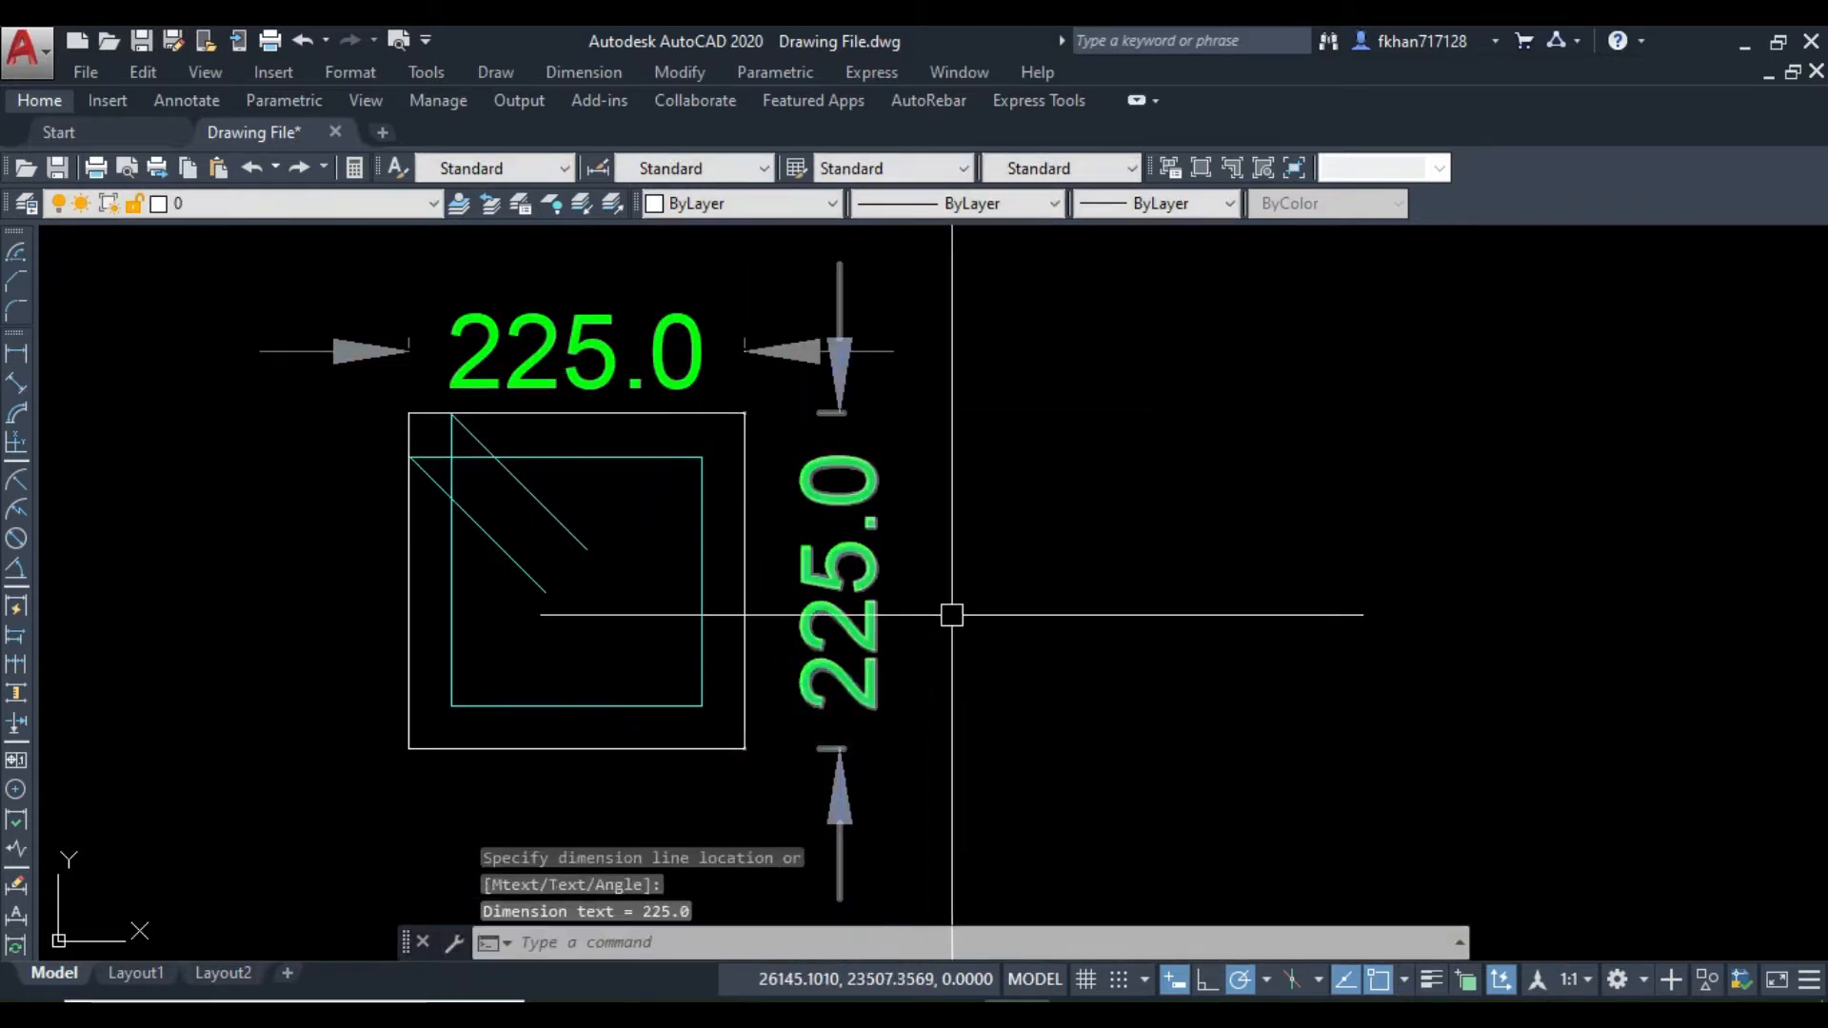
Step: Examine the grade beam plan along axis A, checking the overall length dimension and the bays from axis 3 down to axis 5
scroll(943, 623, "down", 5)
middle_click_drag(935, 631, 547, 666)
scroll(638, 739, "down", 3)
middle_click_drag(638, 739, 600, 648)
middle_click_drag(1124, 747, 224, 694)
scroll(1066, 732, "down", 2)
middle_click_drag(1066, 733, 269, 616)
scroll(525, 533, "down", 2)
middle_click_drag(525, 533, 529, 583)
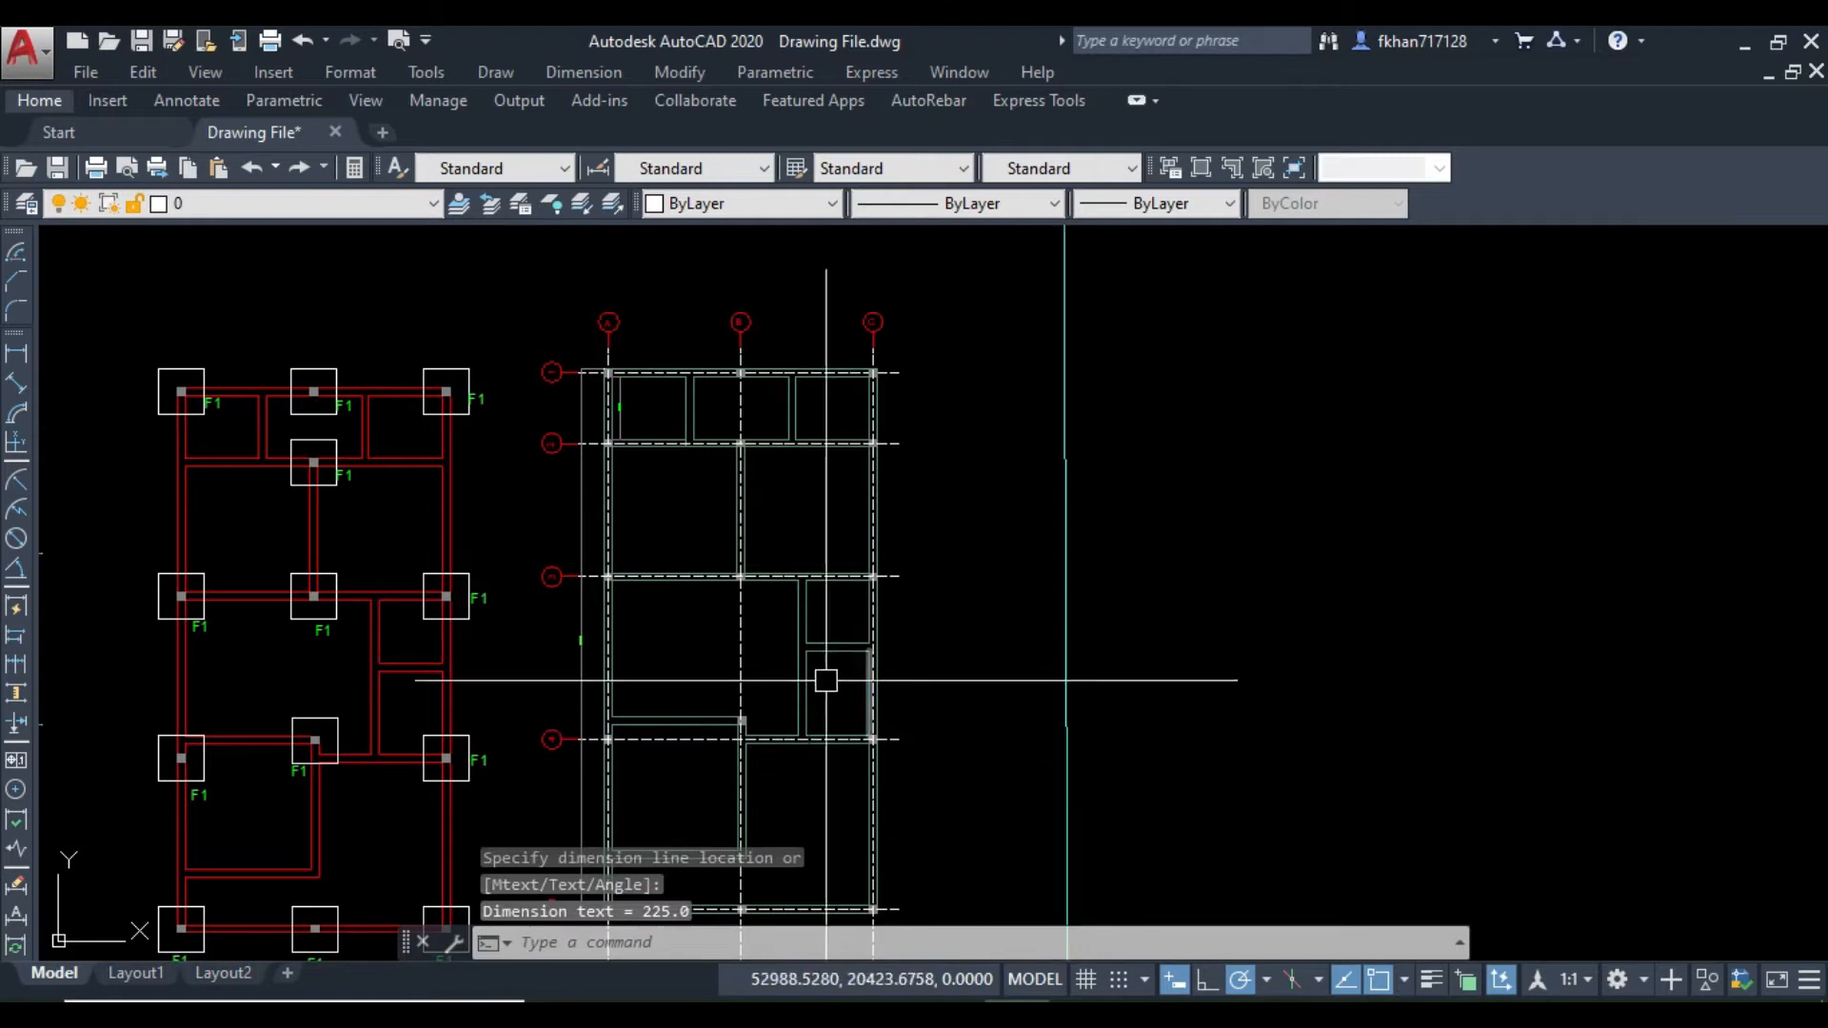
scroll(625, 539, "up", 4)
scroll(572, 388, "up", 6)
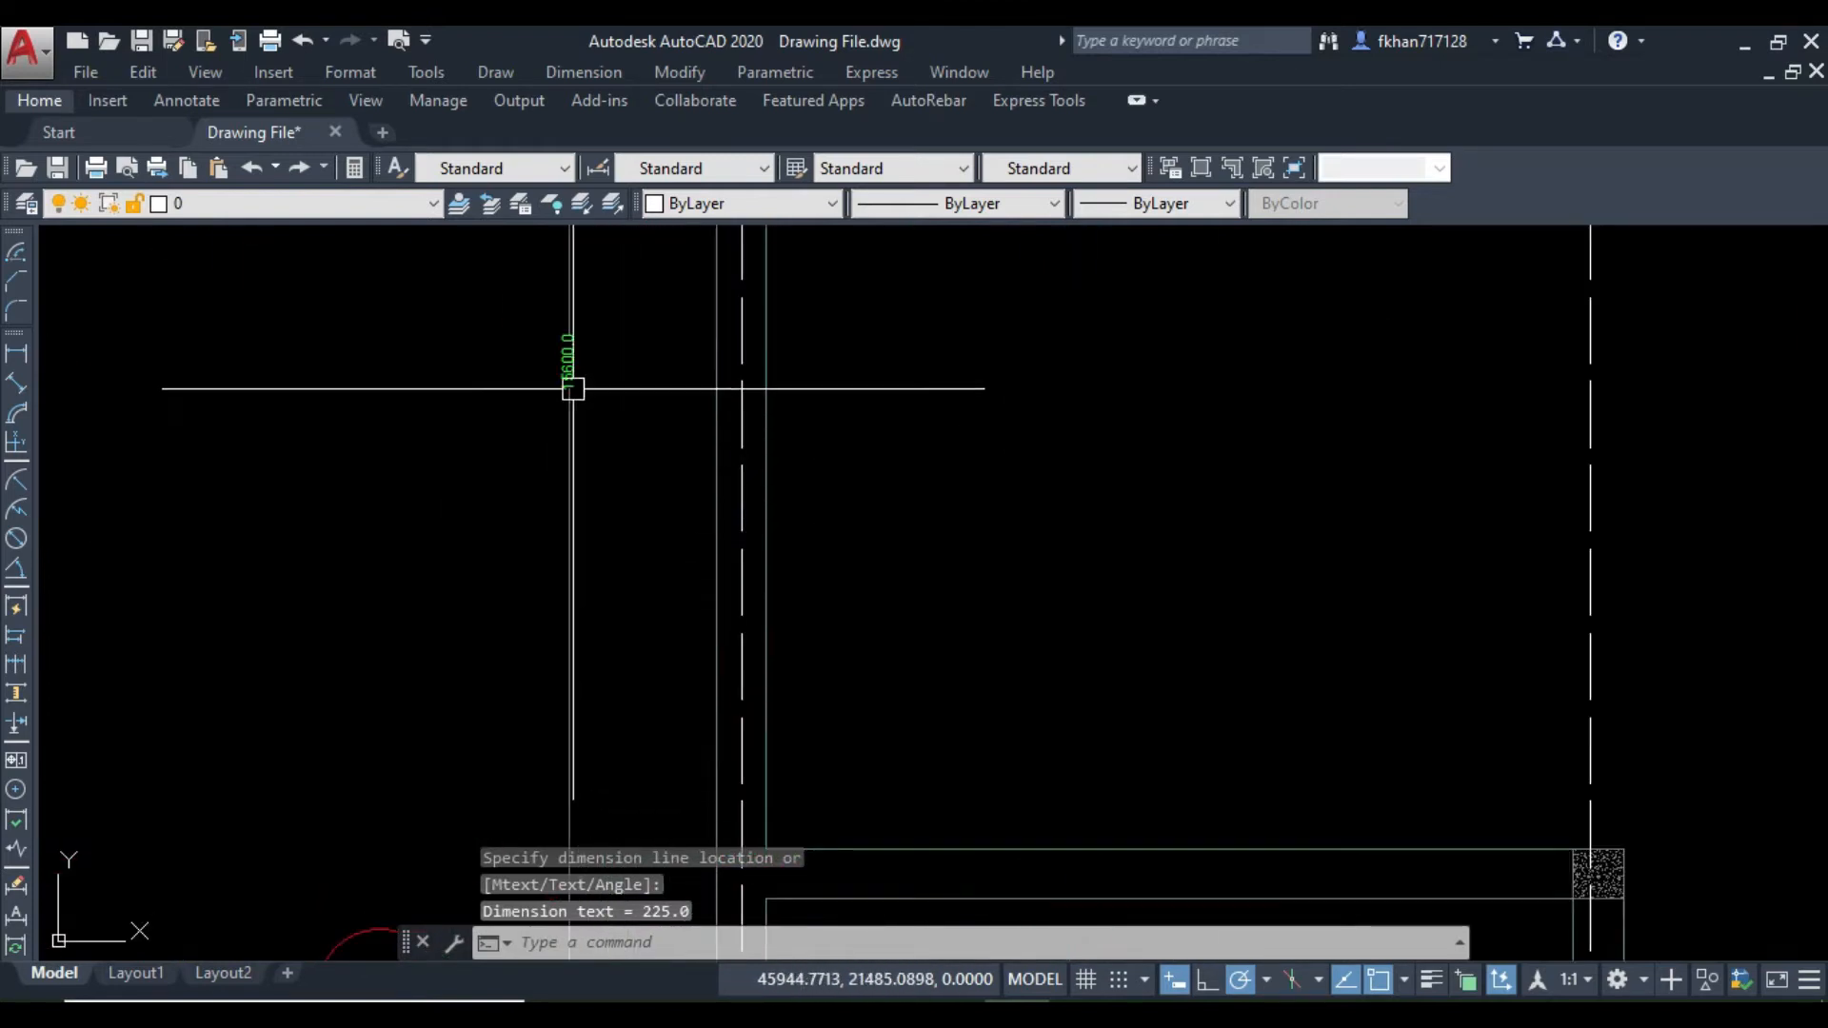
scroll(607, 386, "down", 6)
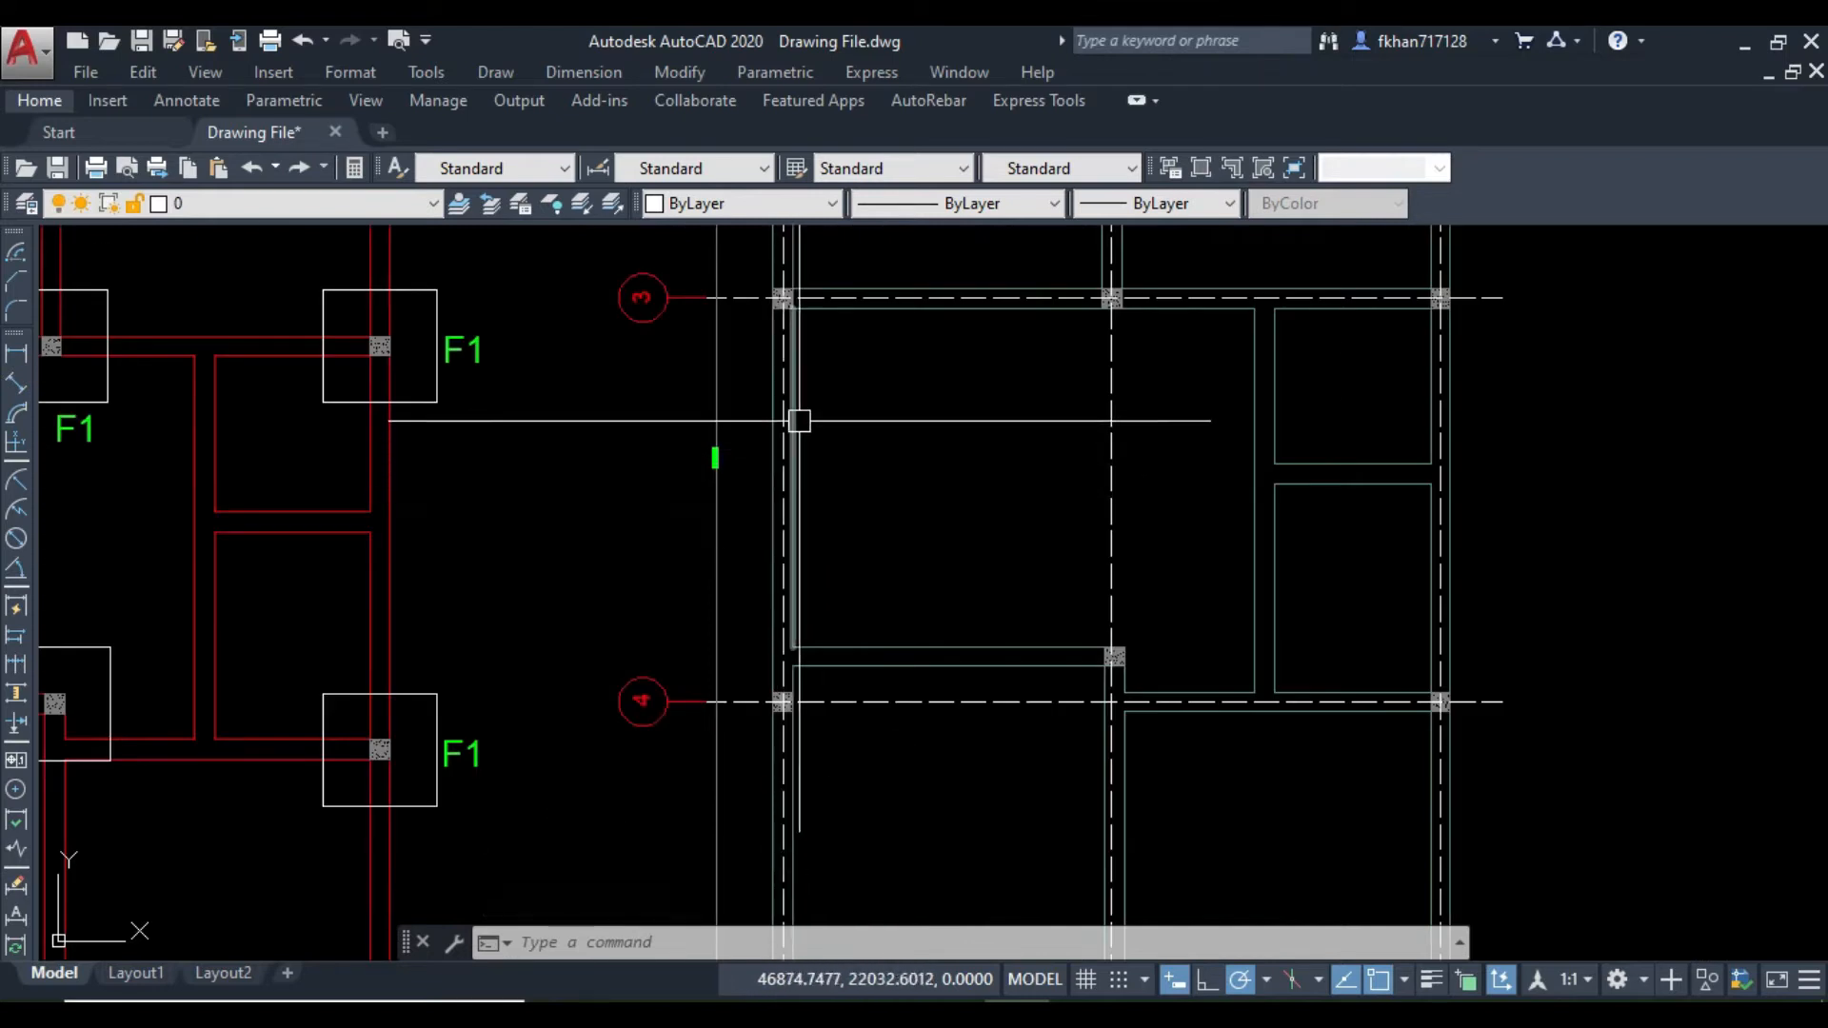
middle_click_drag(814, 880, 807, 617)
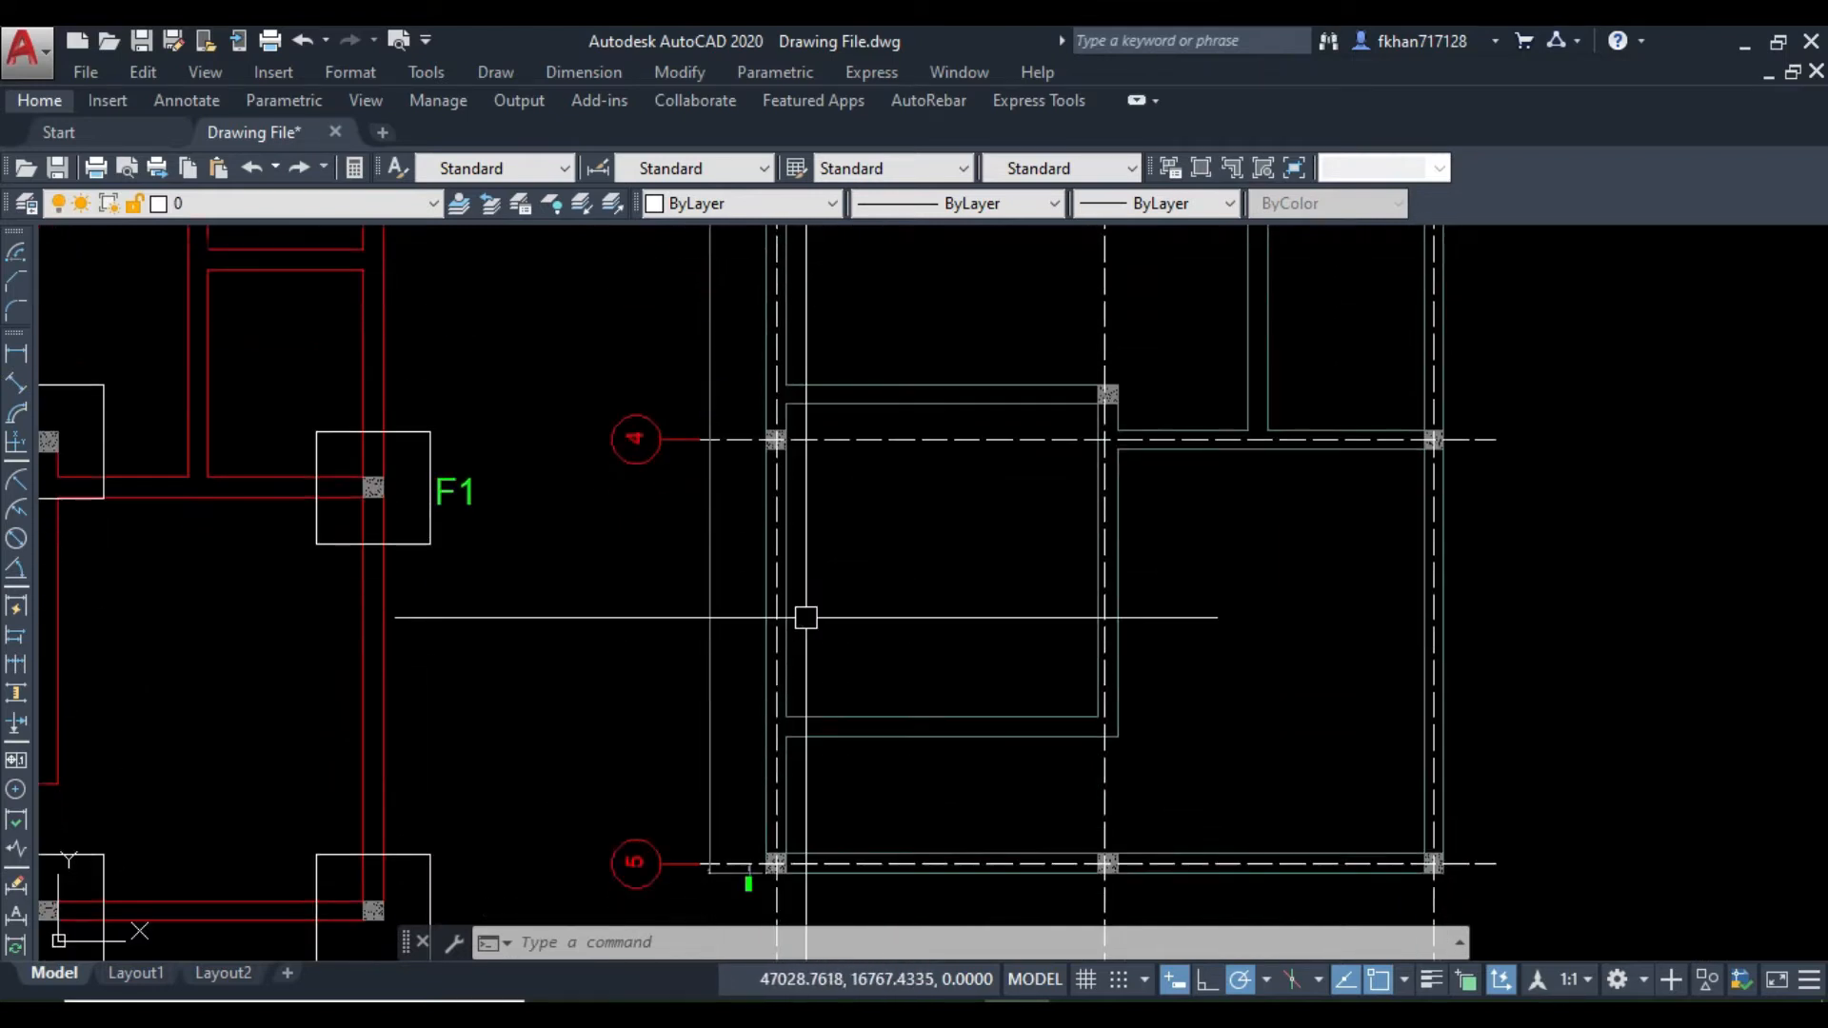
scroll(806, 457, "down", 2)
middle_click_drag(806, 455, 807, 553)
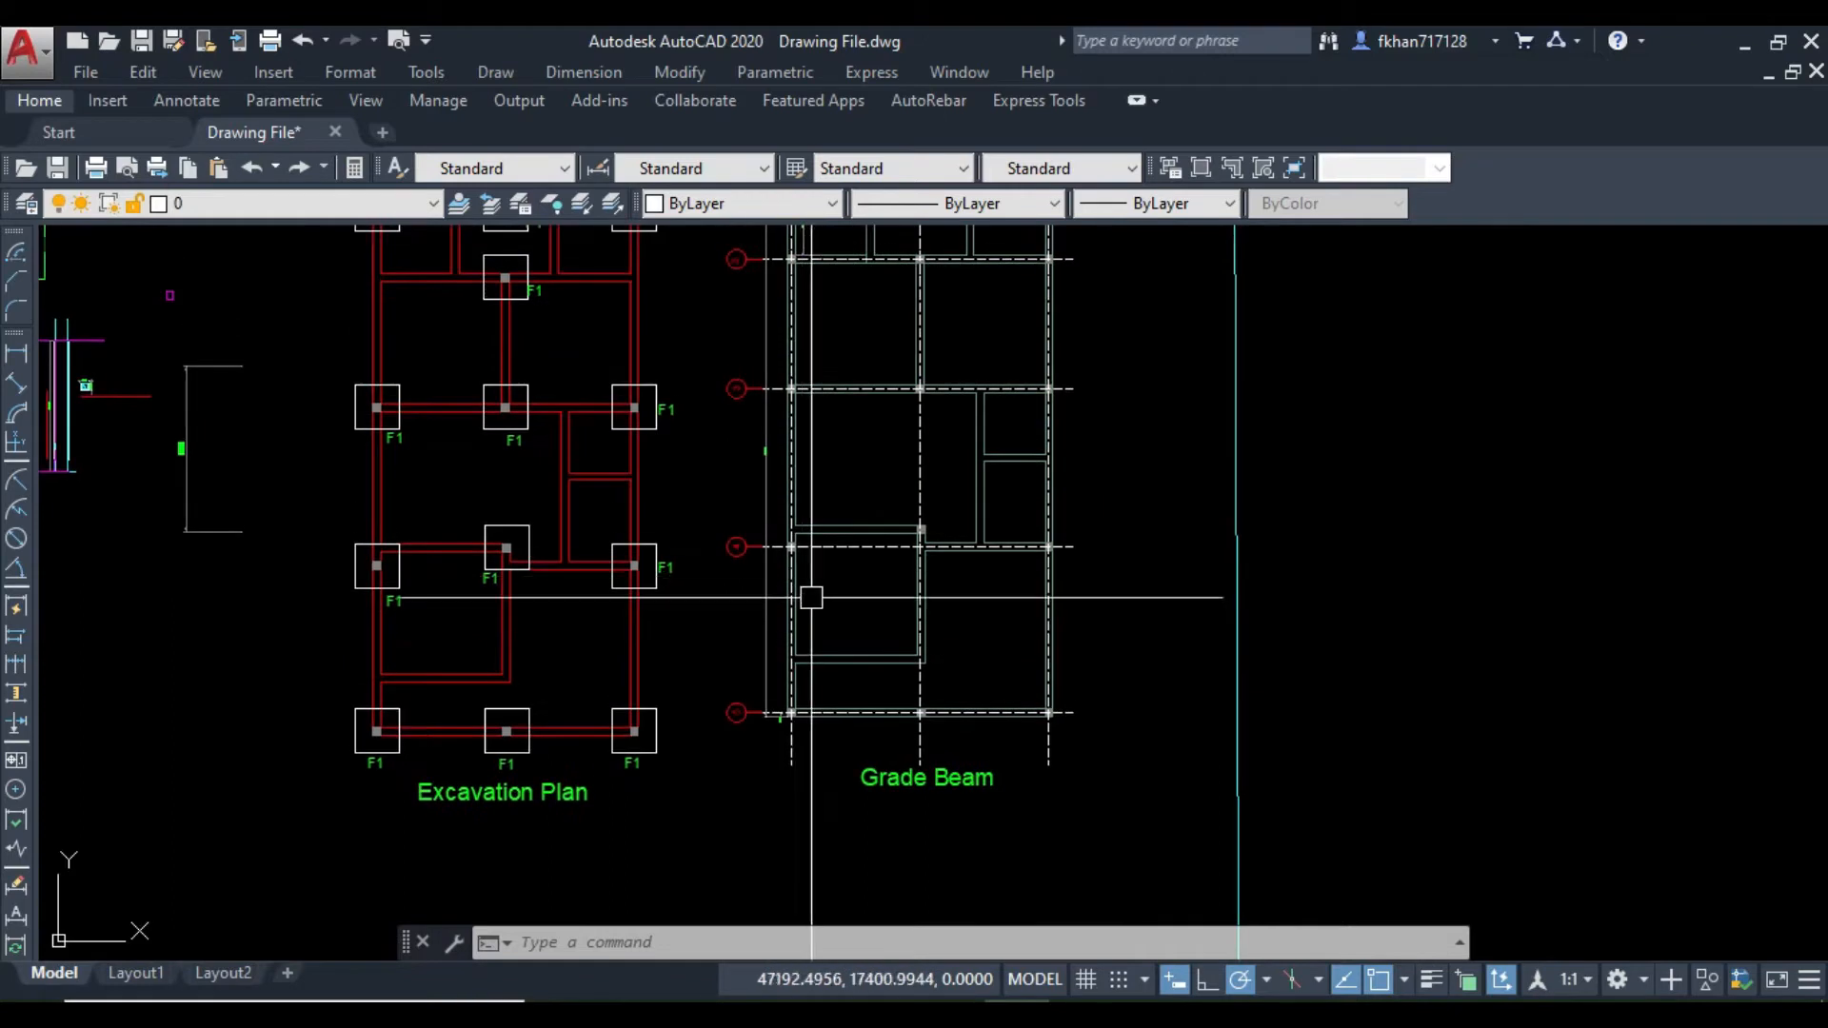
Step: Switch to Calculator and multiply 225 by 6
key("alt+Tab")
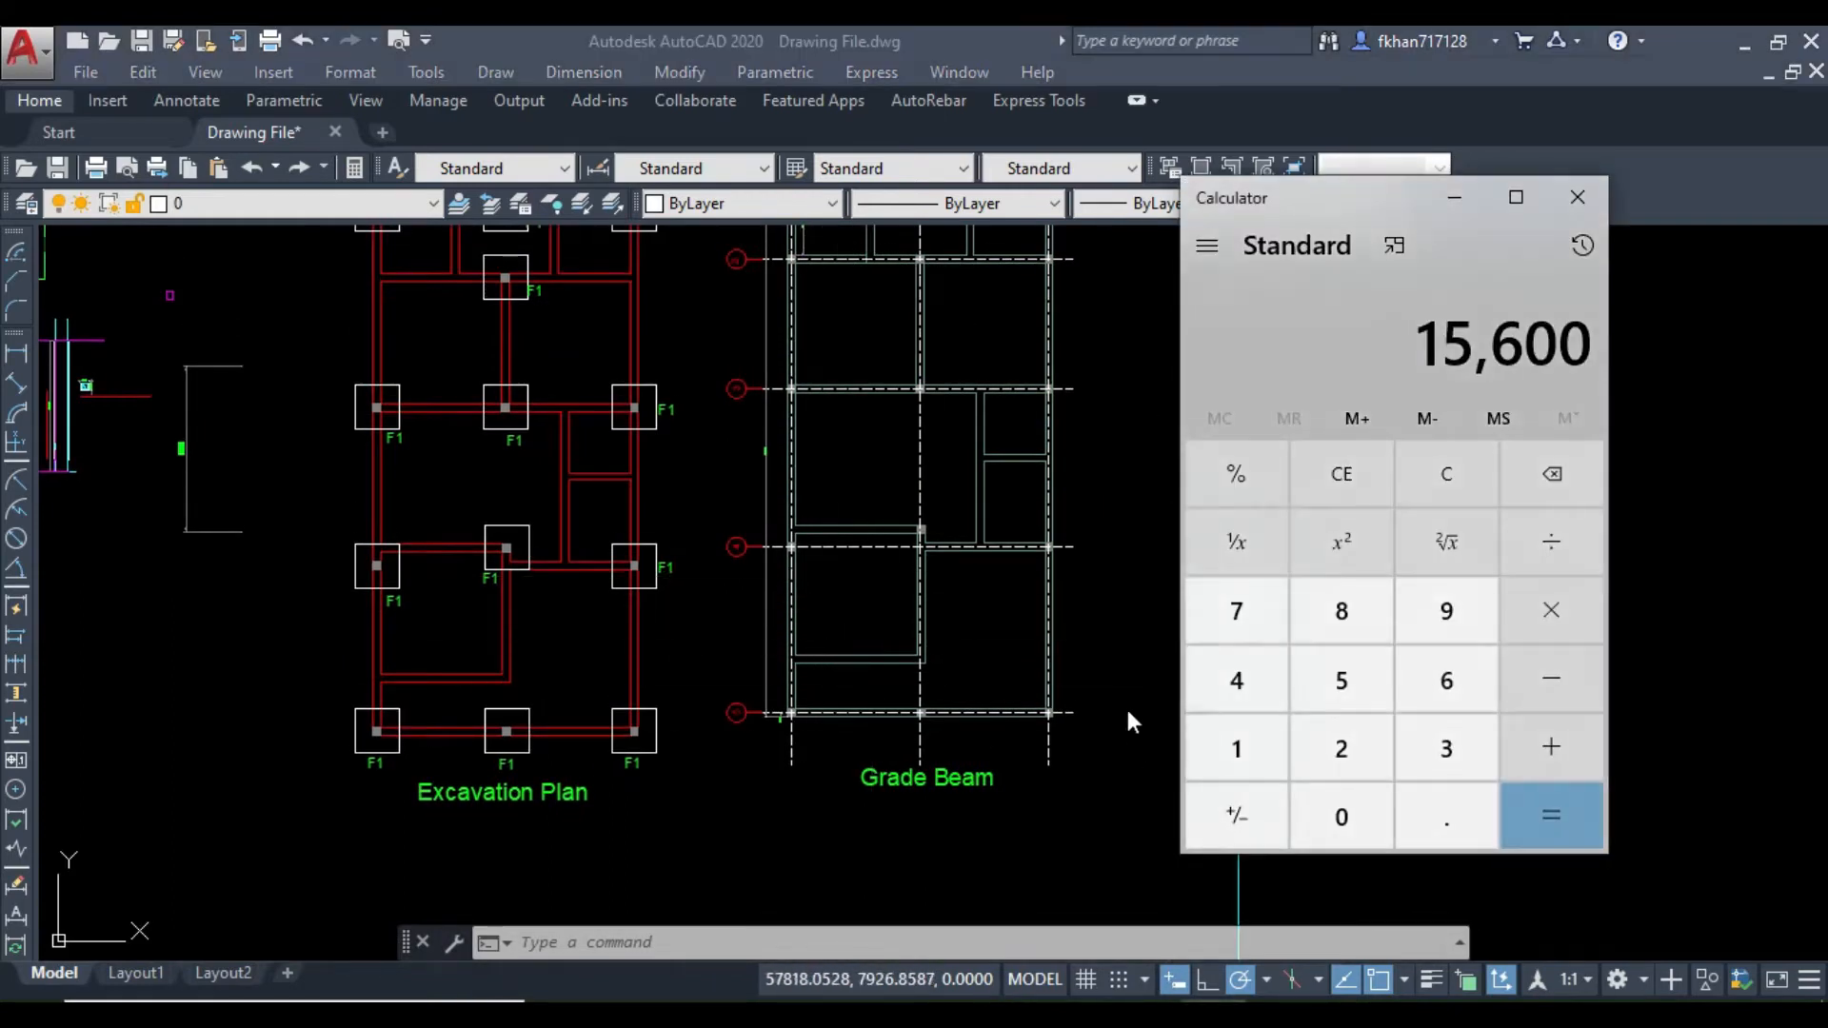
left_click(1425, 472)
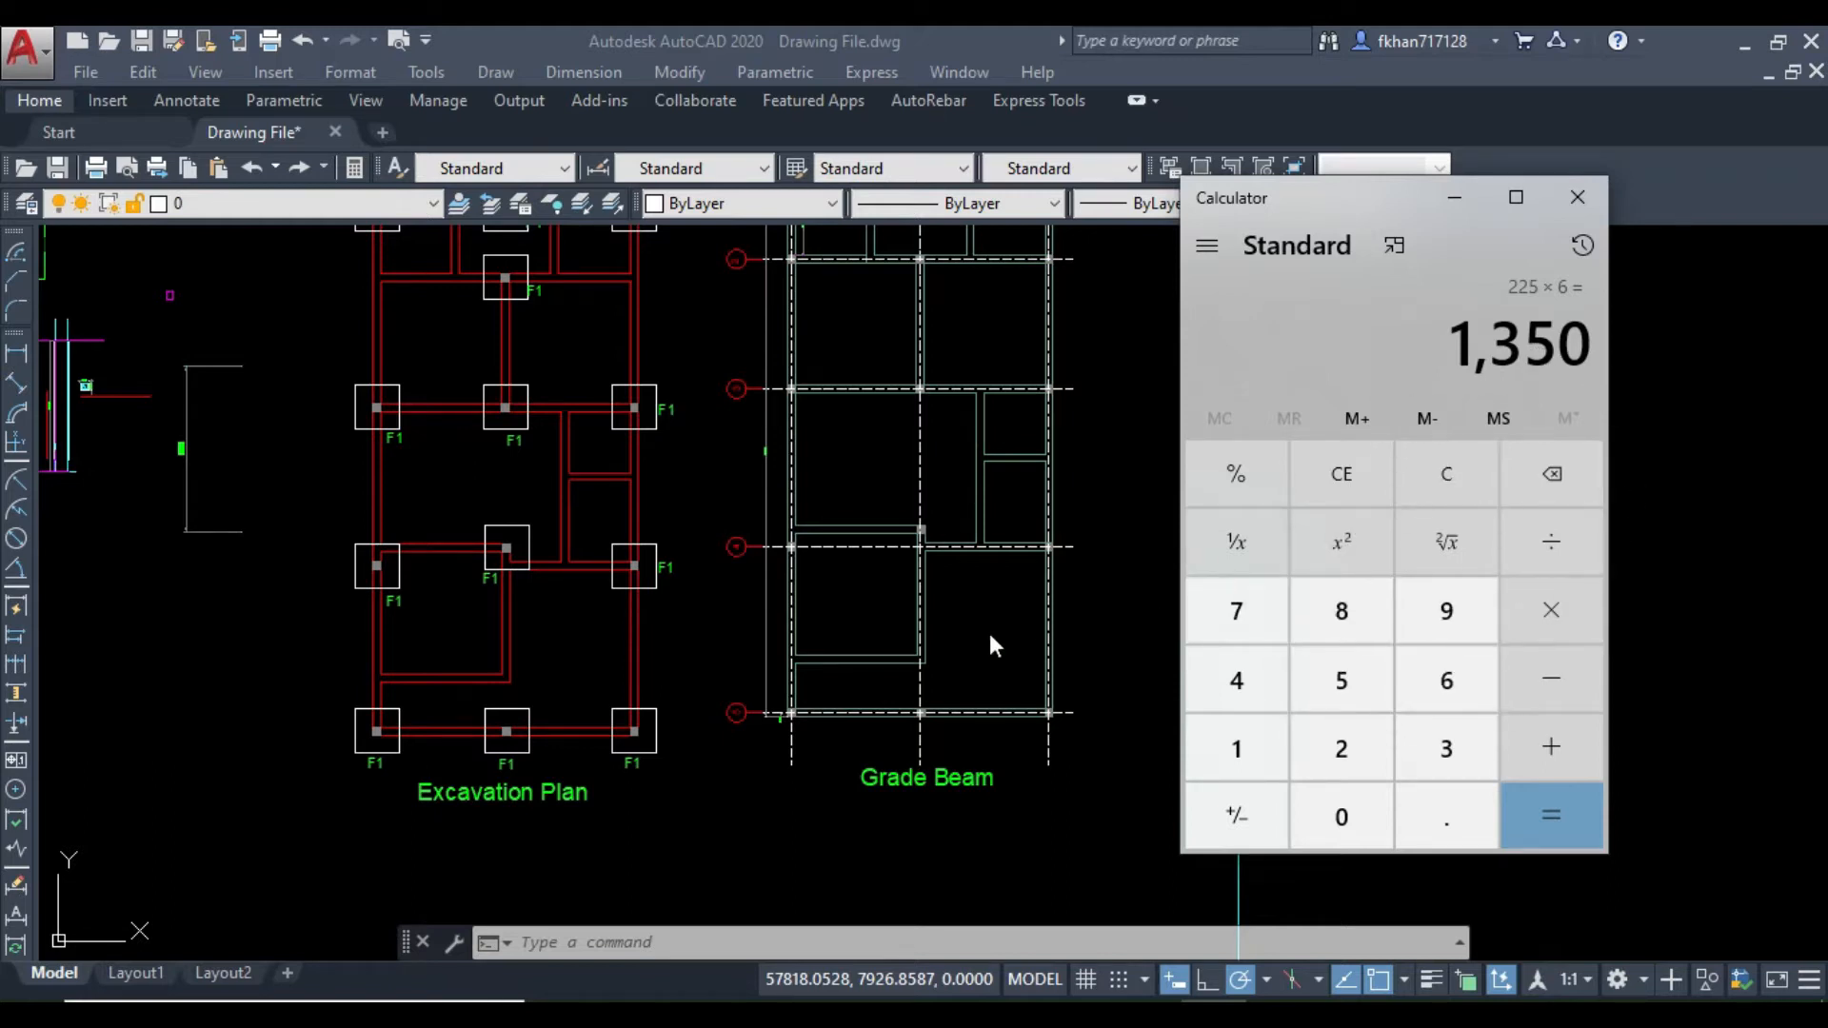
Step: Subtract 1320 from the overall axis A length of 15600 in Calculator
scroll(741, 421, "up", 5)
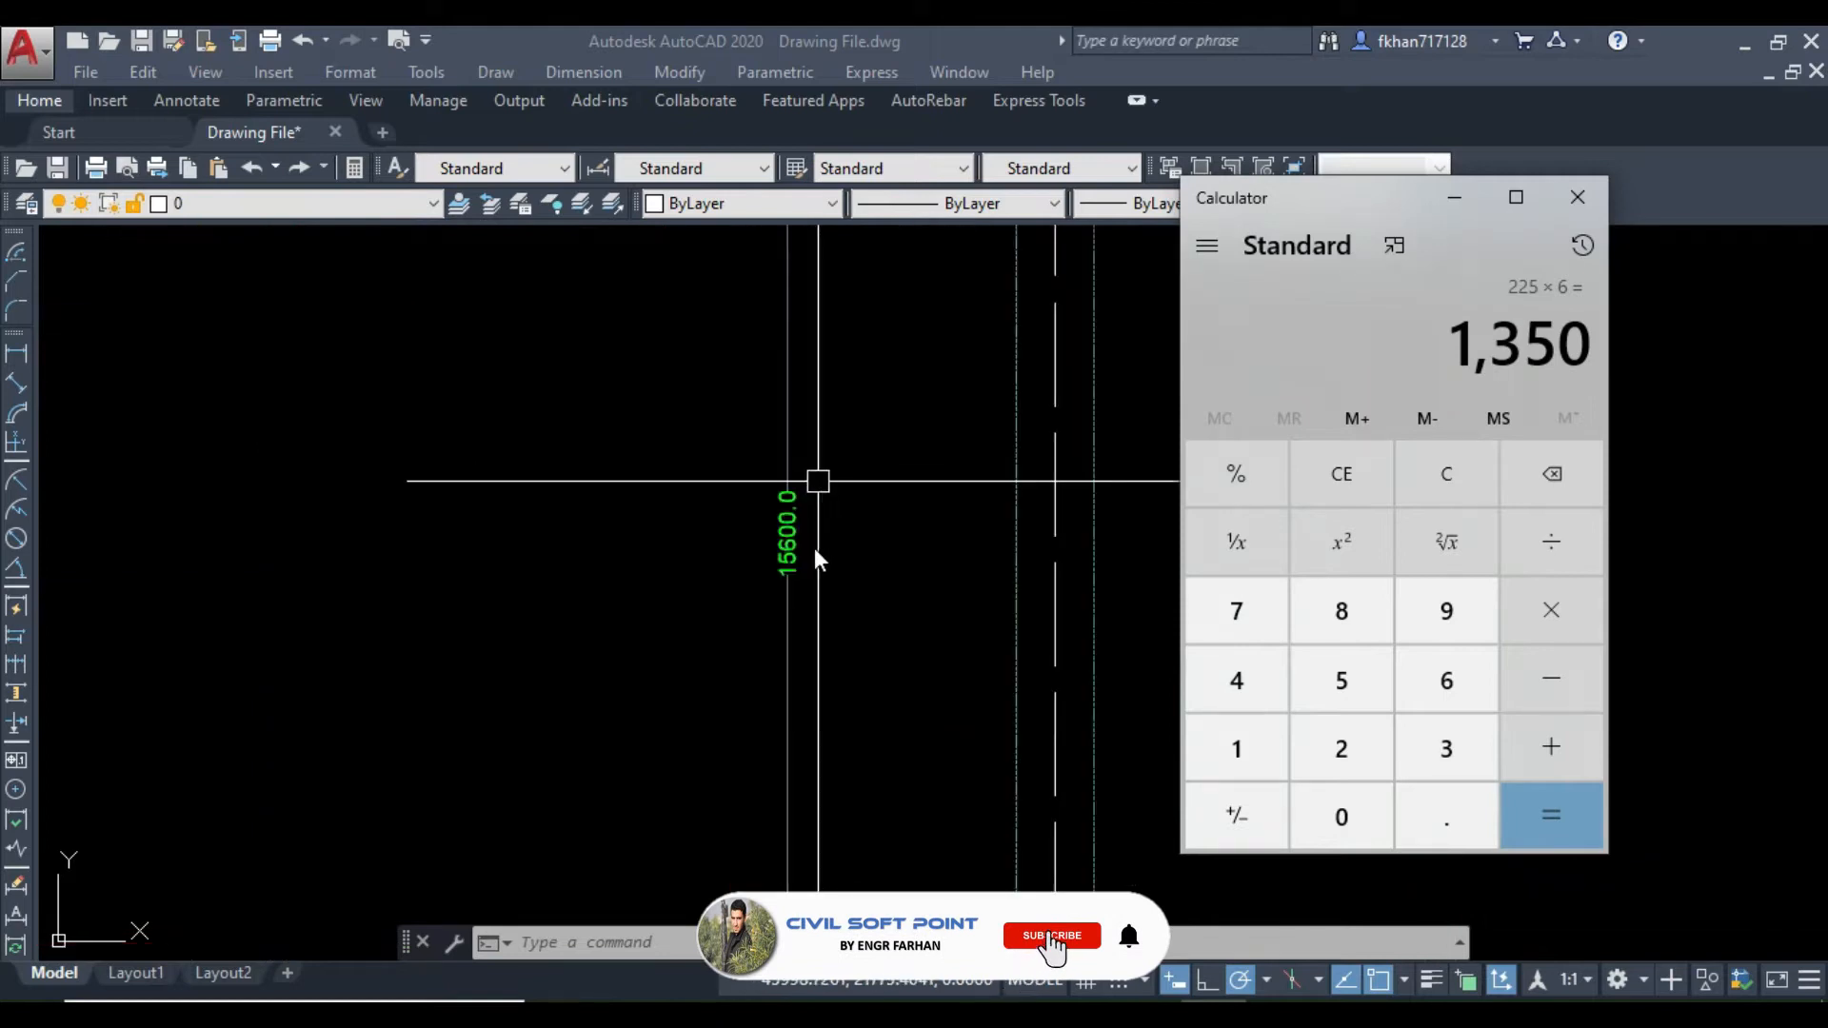
left_click(1341, 680)
left_click(1457, 680)
double_click(1366, 805)
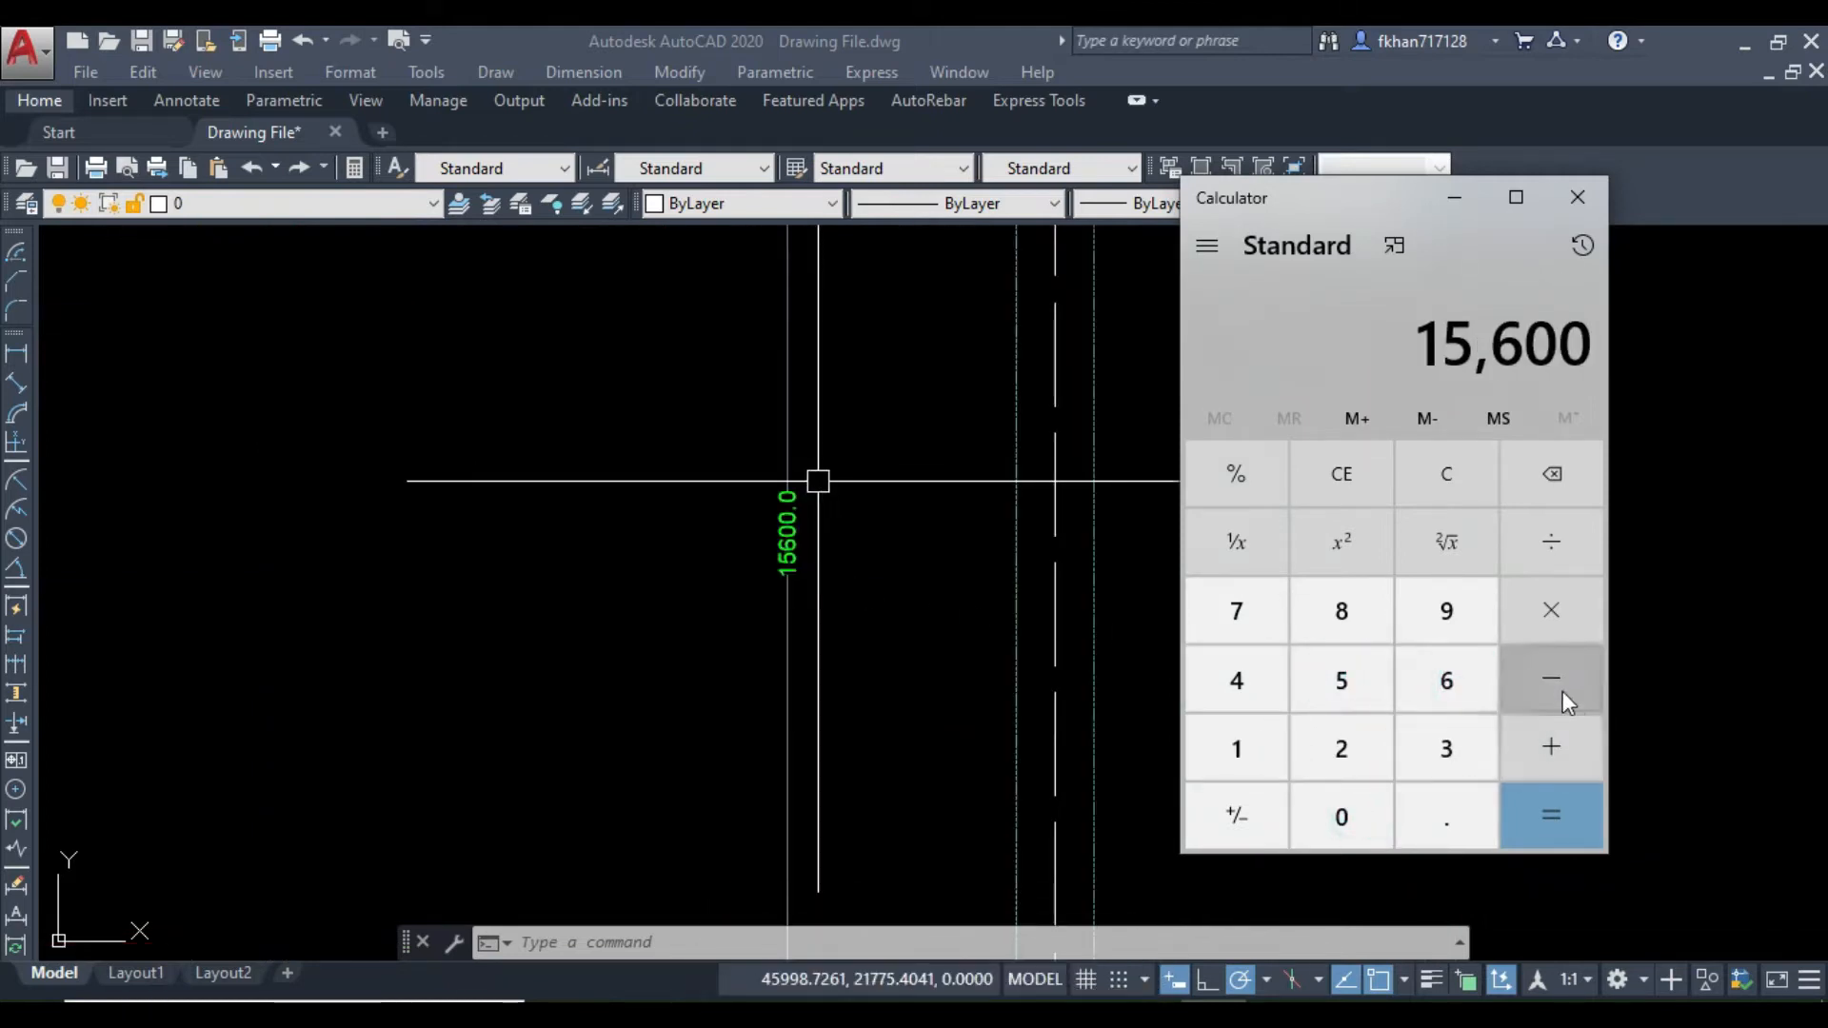
left_click(1236, 752)
left_click(1442, 751)
left_click(1357, 762)
left_click(1342, 817)
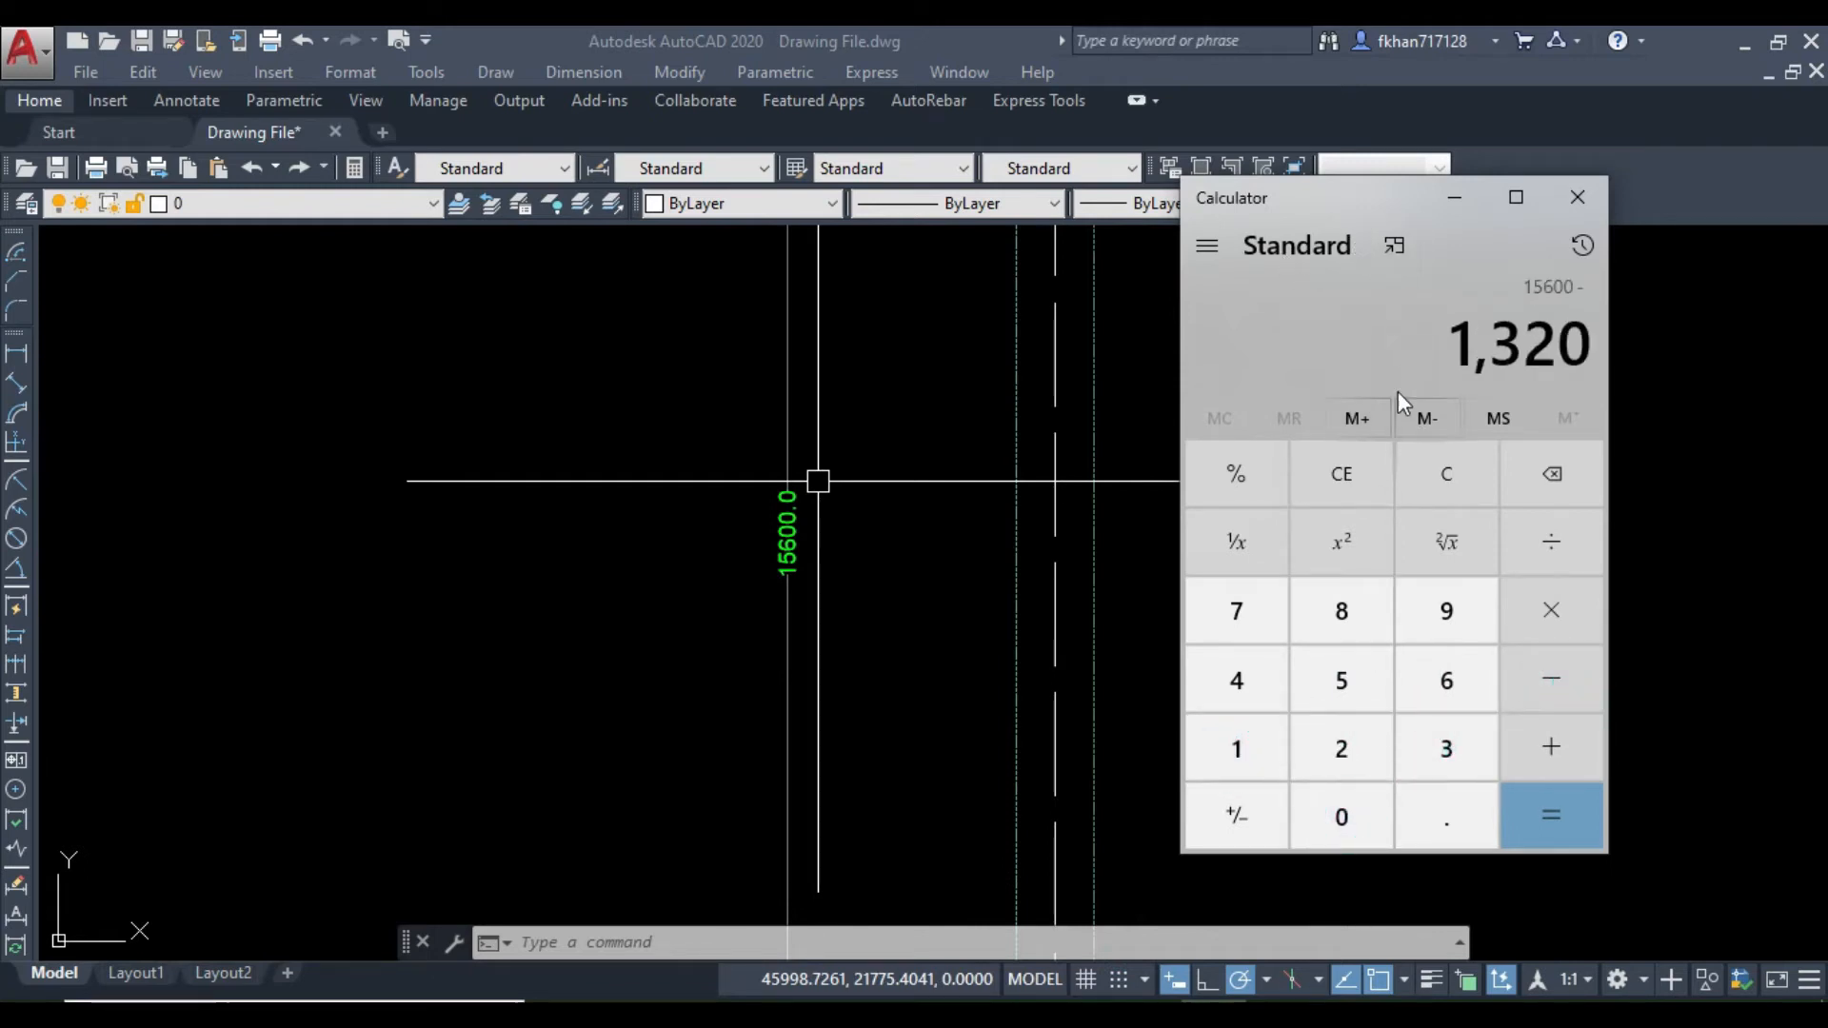
left_click(1546, 812)
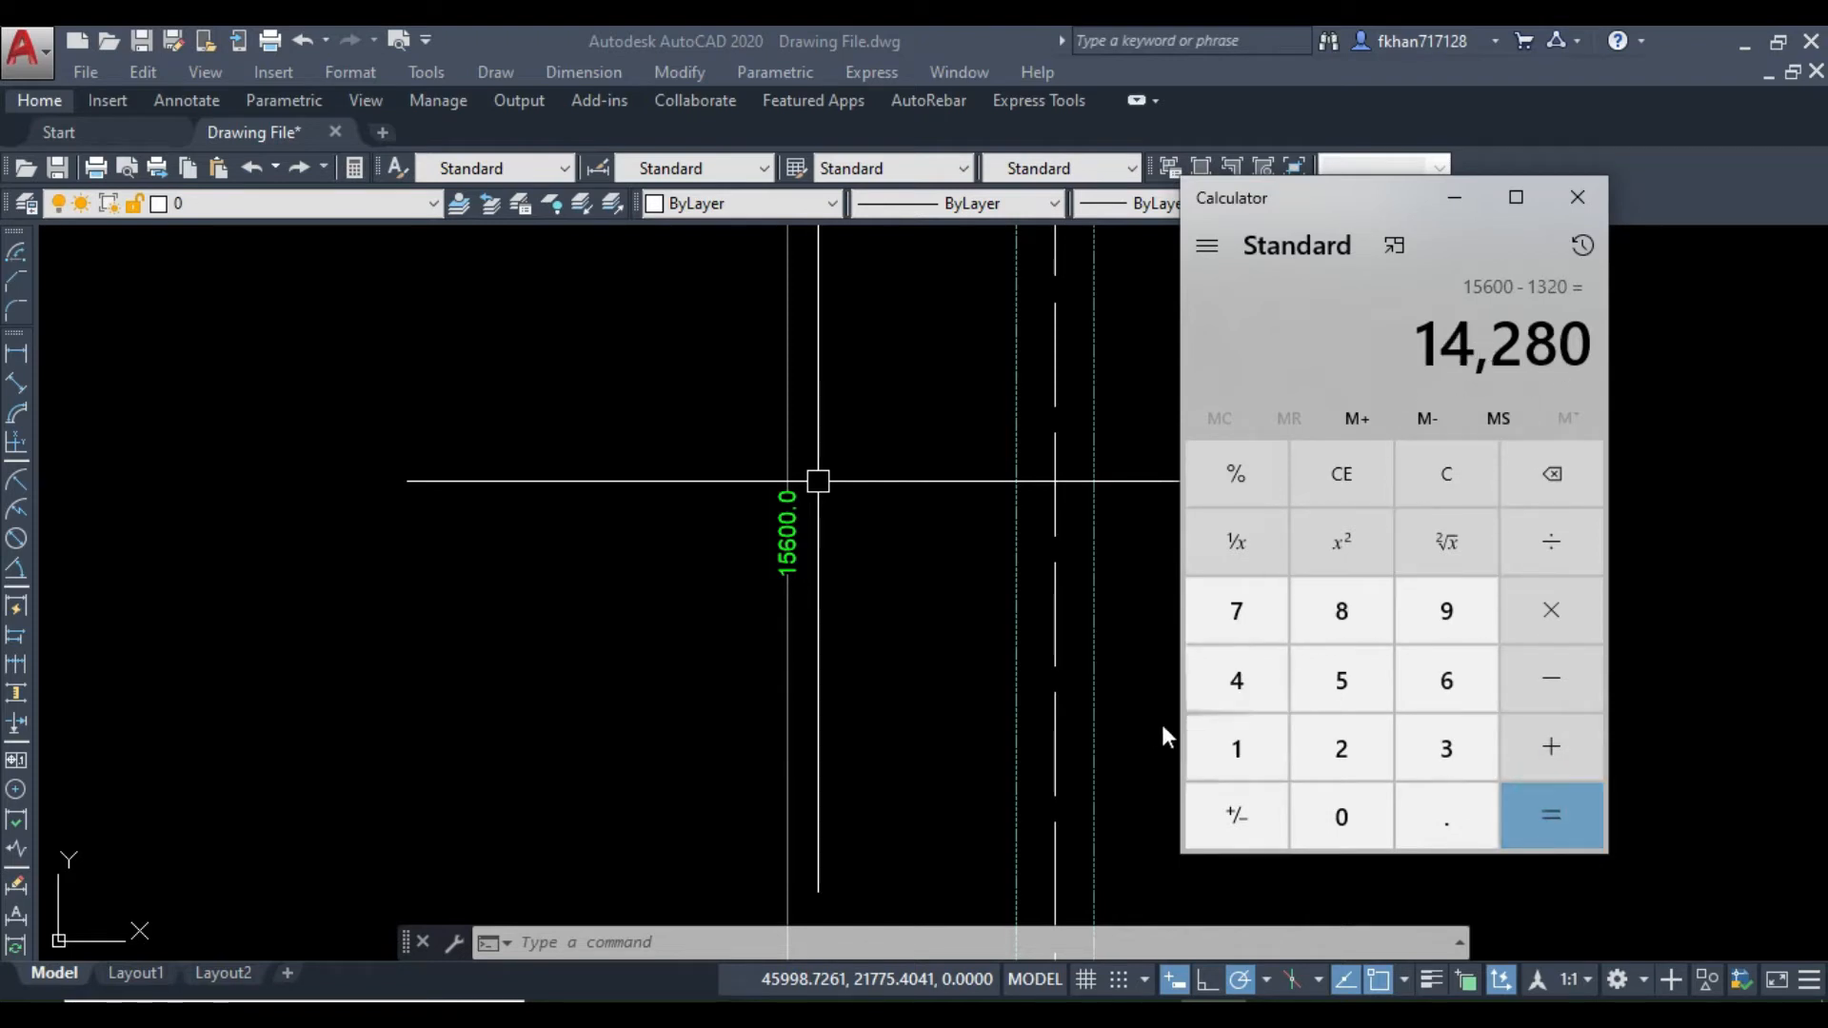
Step: Recheck the overall axis A dimension in AutoCAD and add 15600 to 14280 in Calculator
left_click(1569, 734)
left_click(909, 557)
scroll(796, 539, "up", 3)
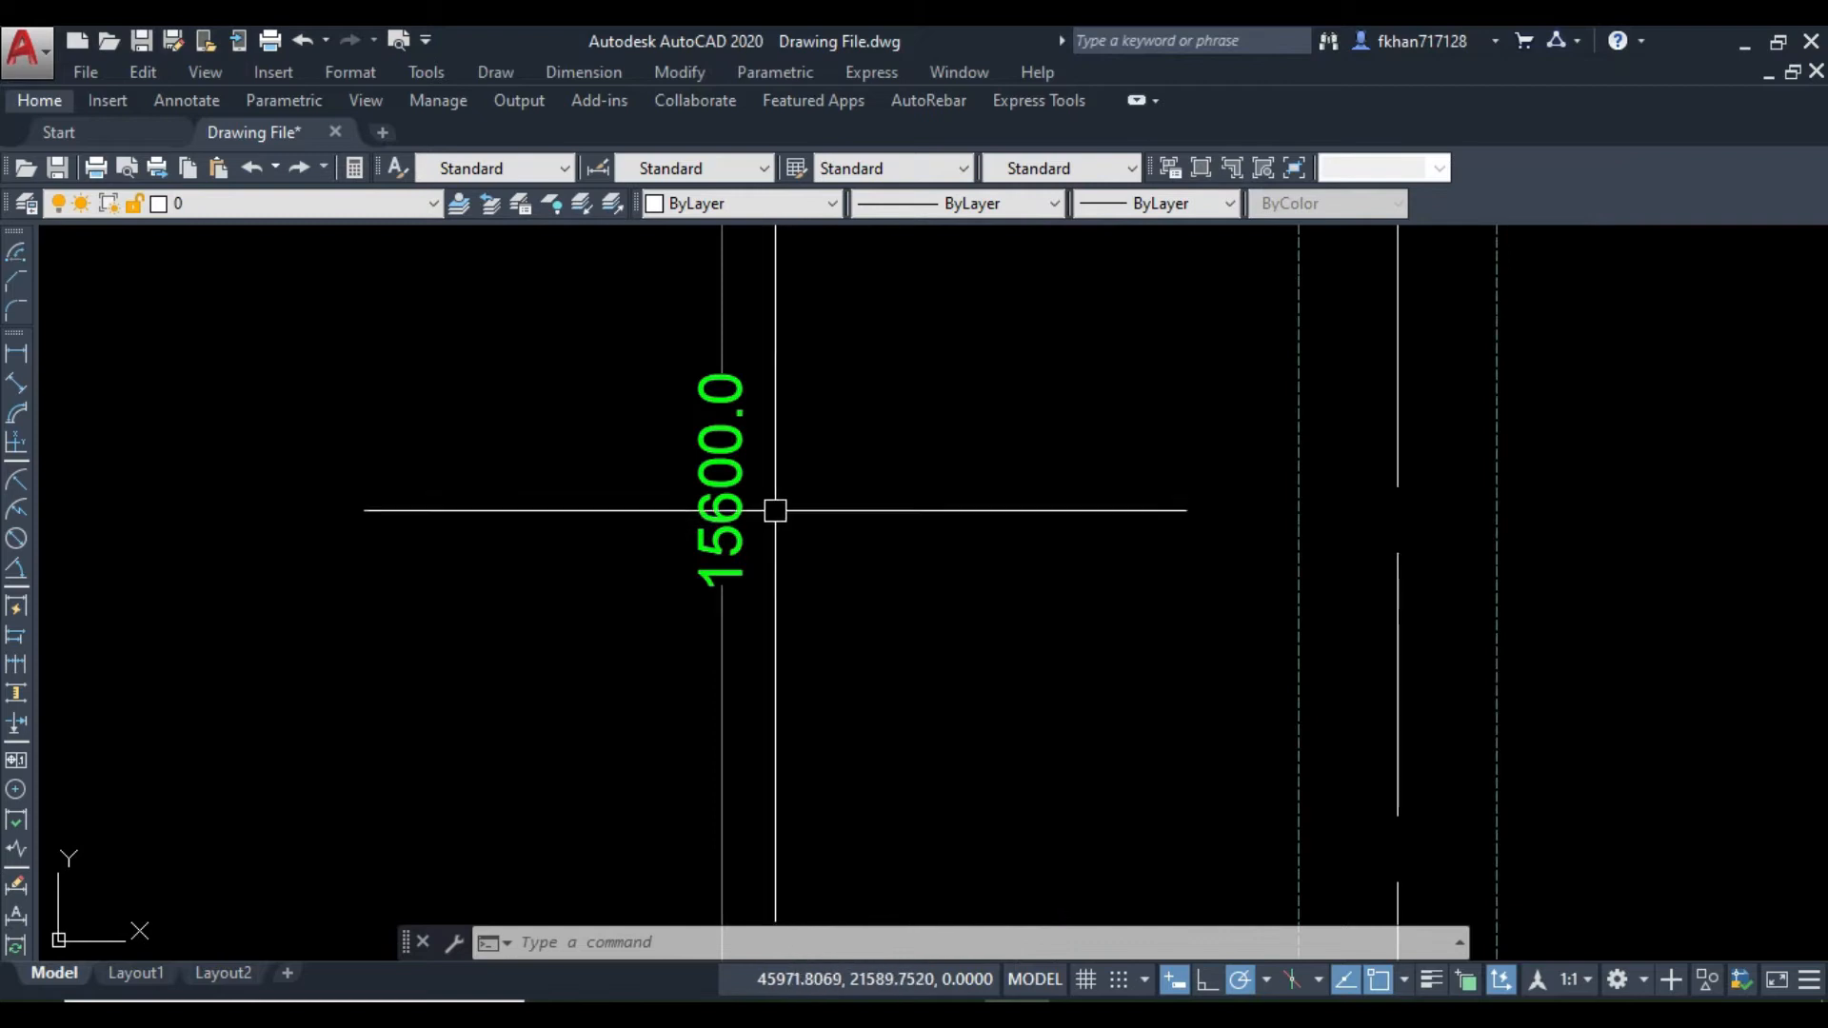
scroll(825, 523, "down", 2)
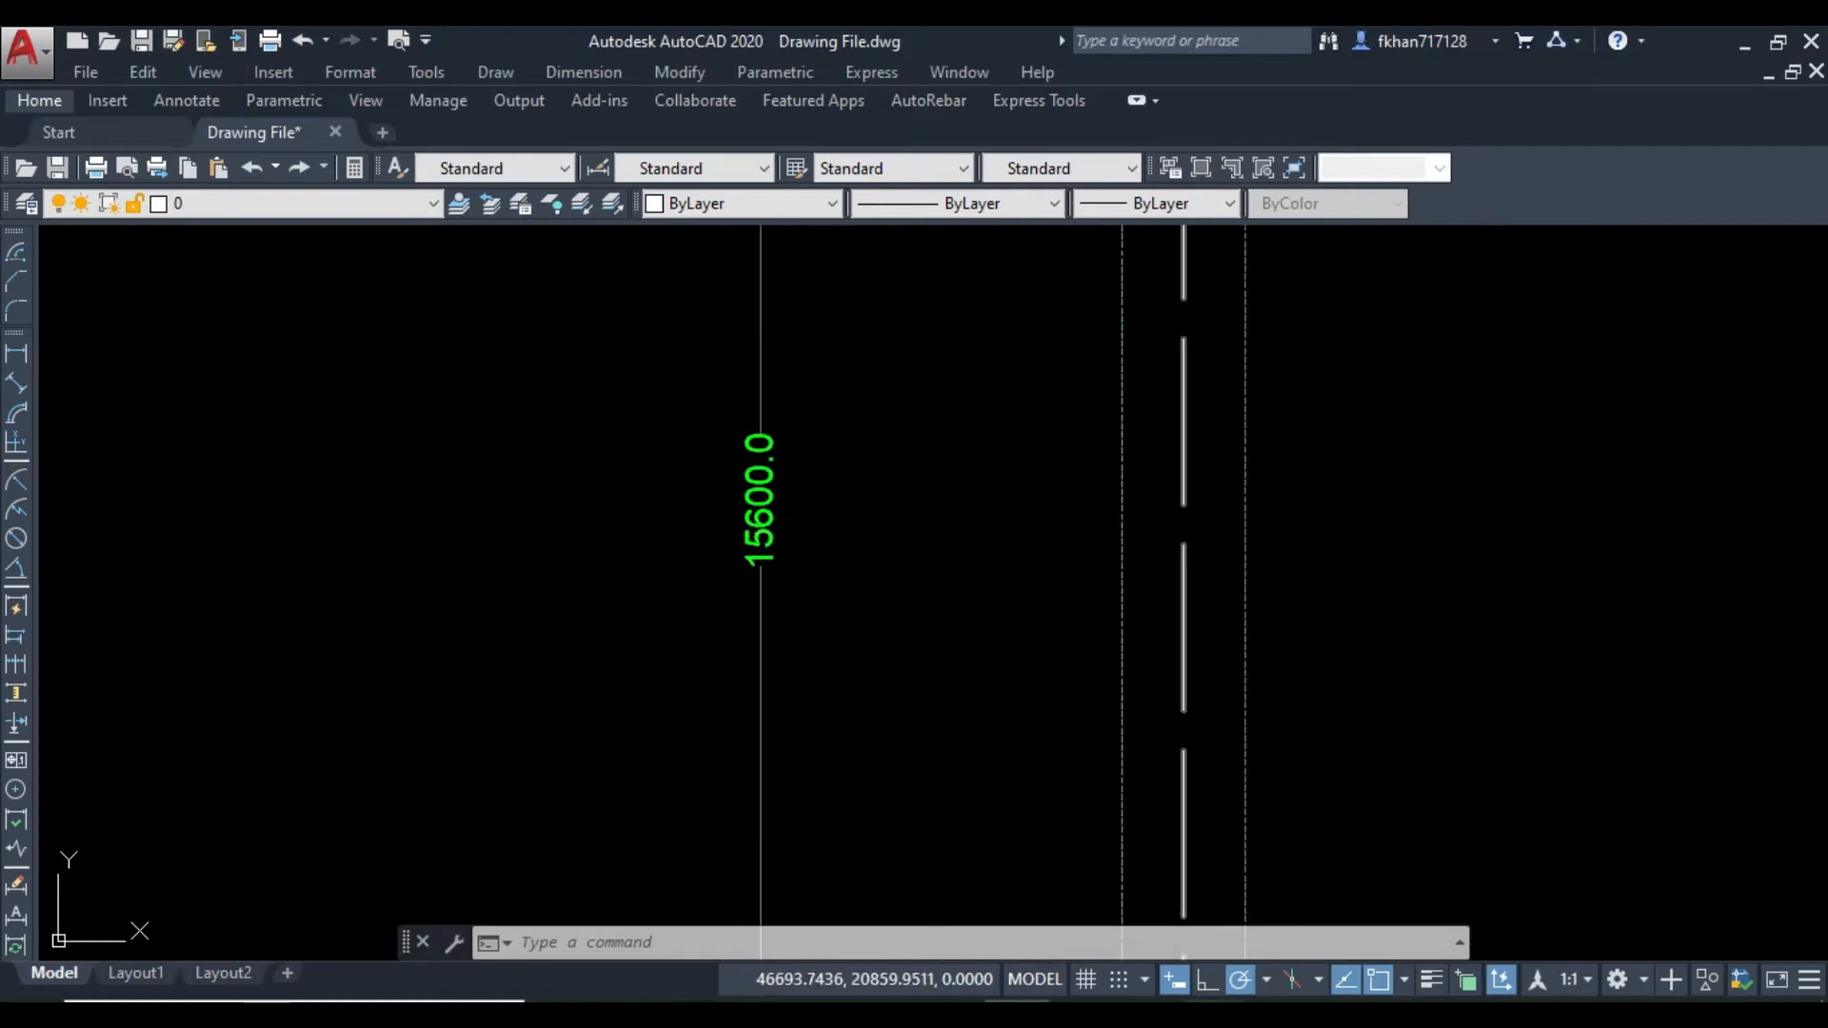
left_click(1212, 1013)
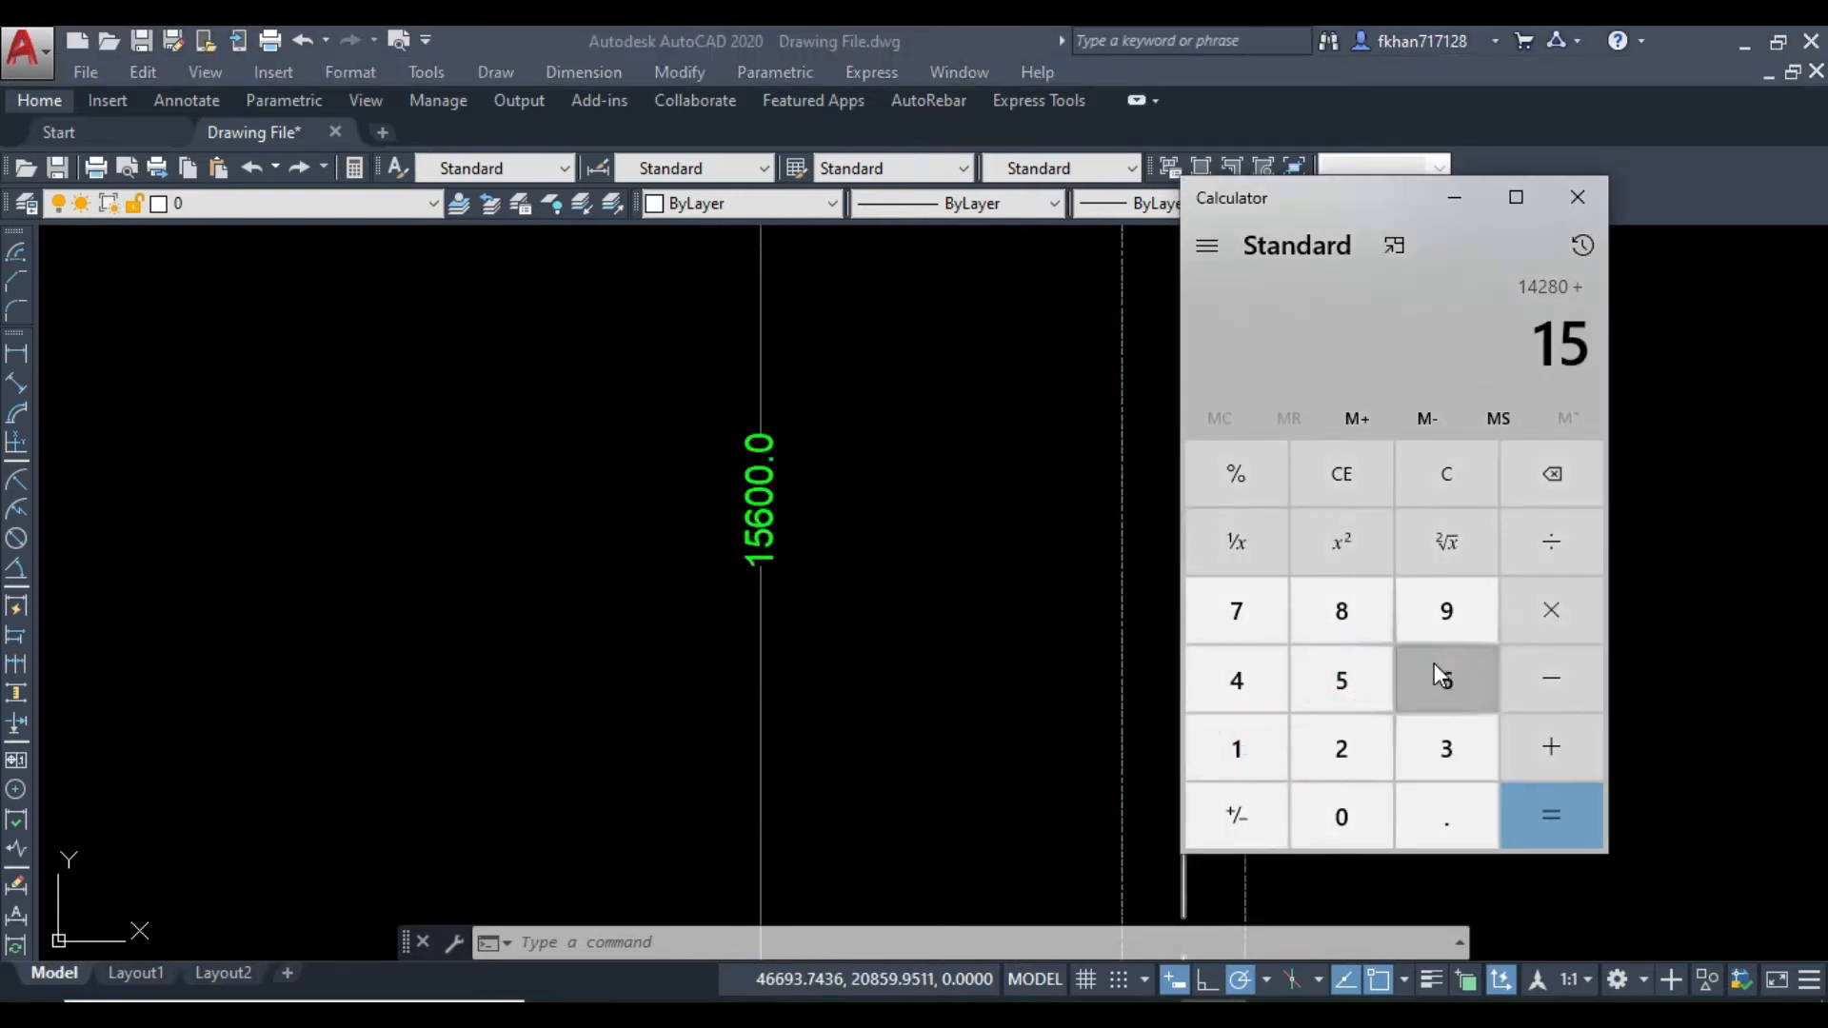
left_click(1356, 836)
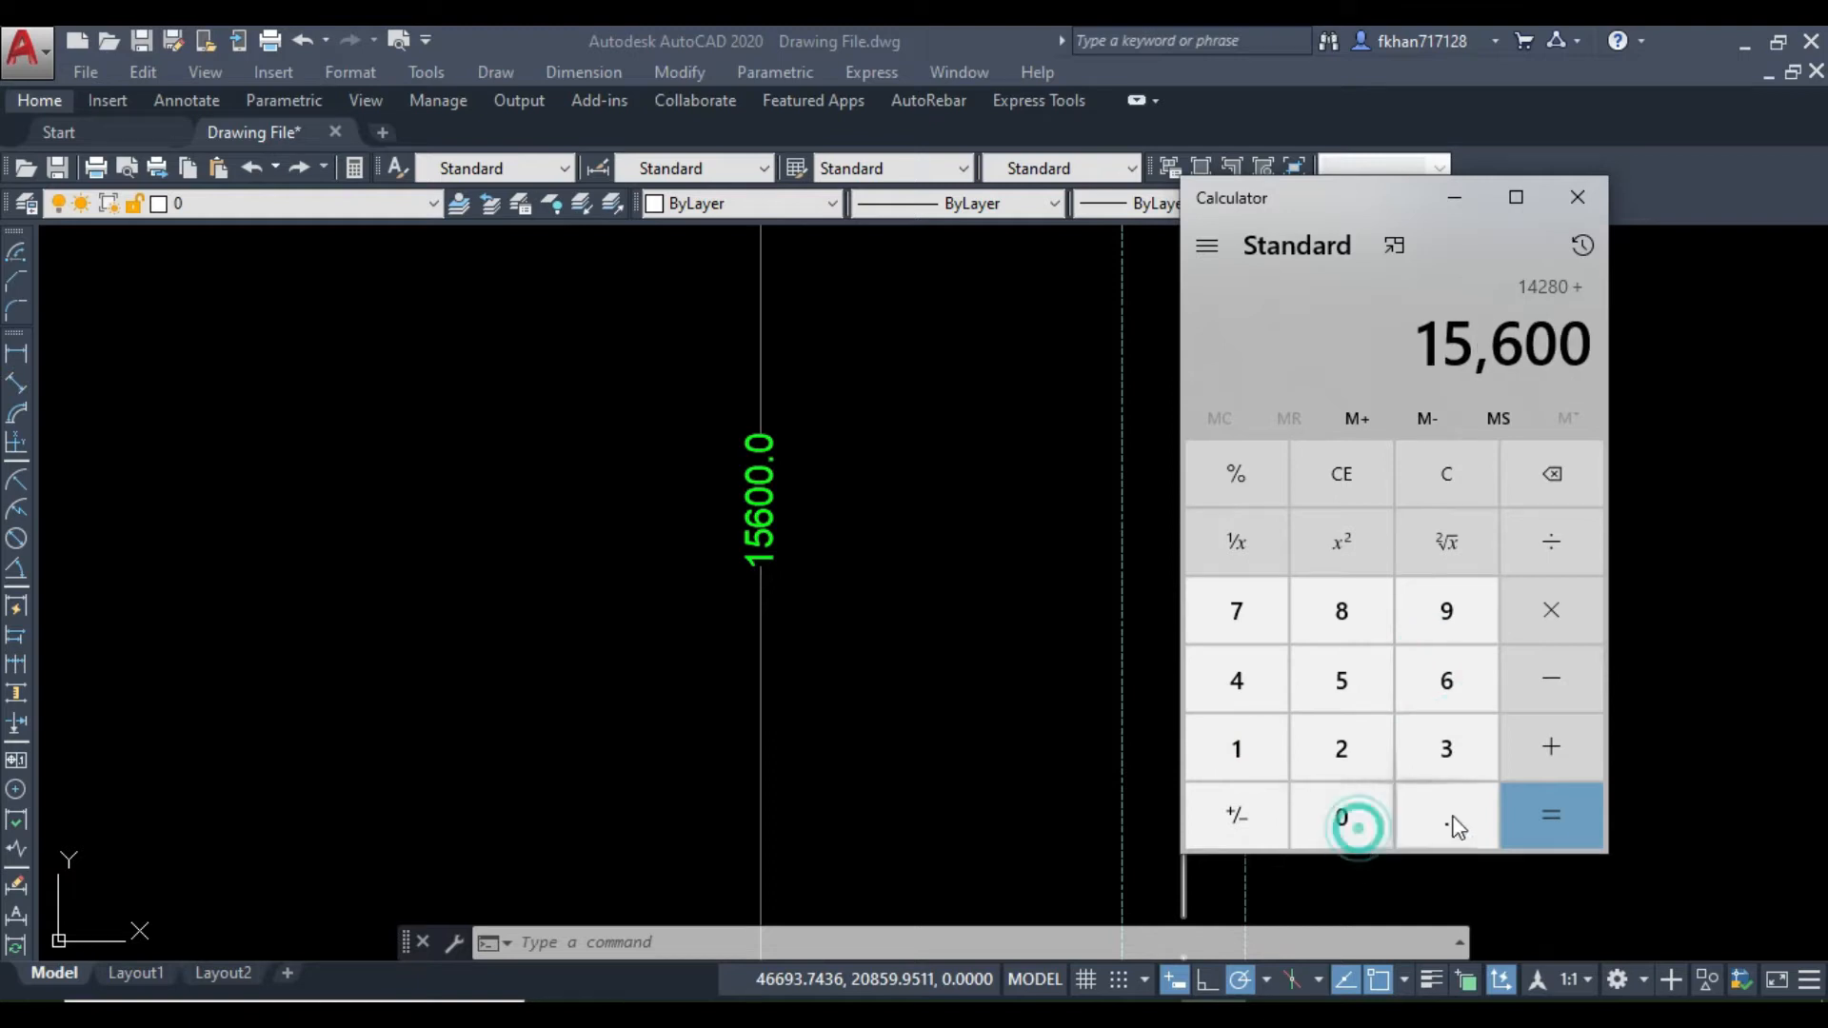
left_click(1567, 819)
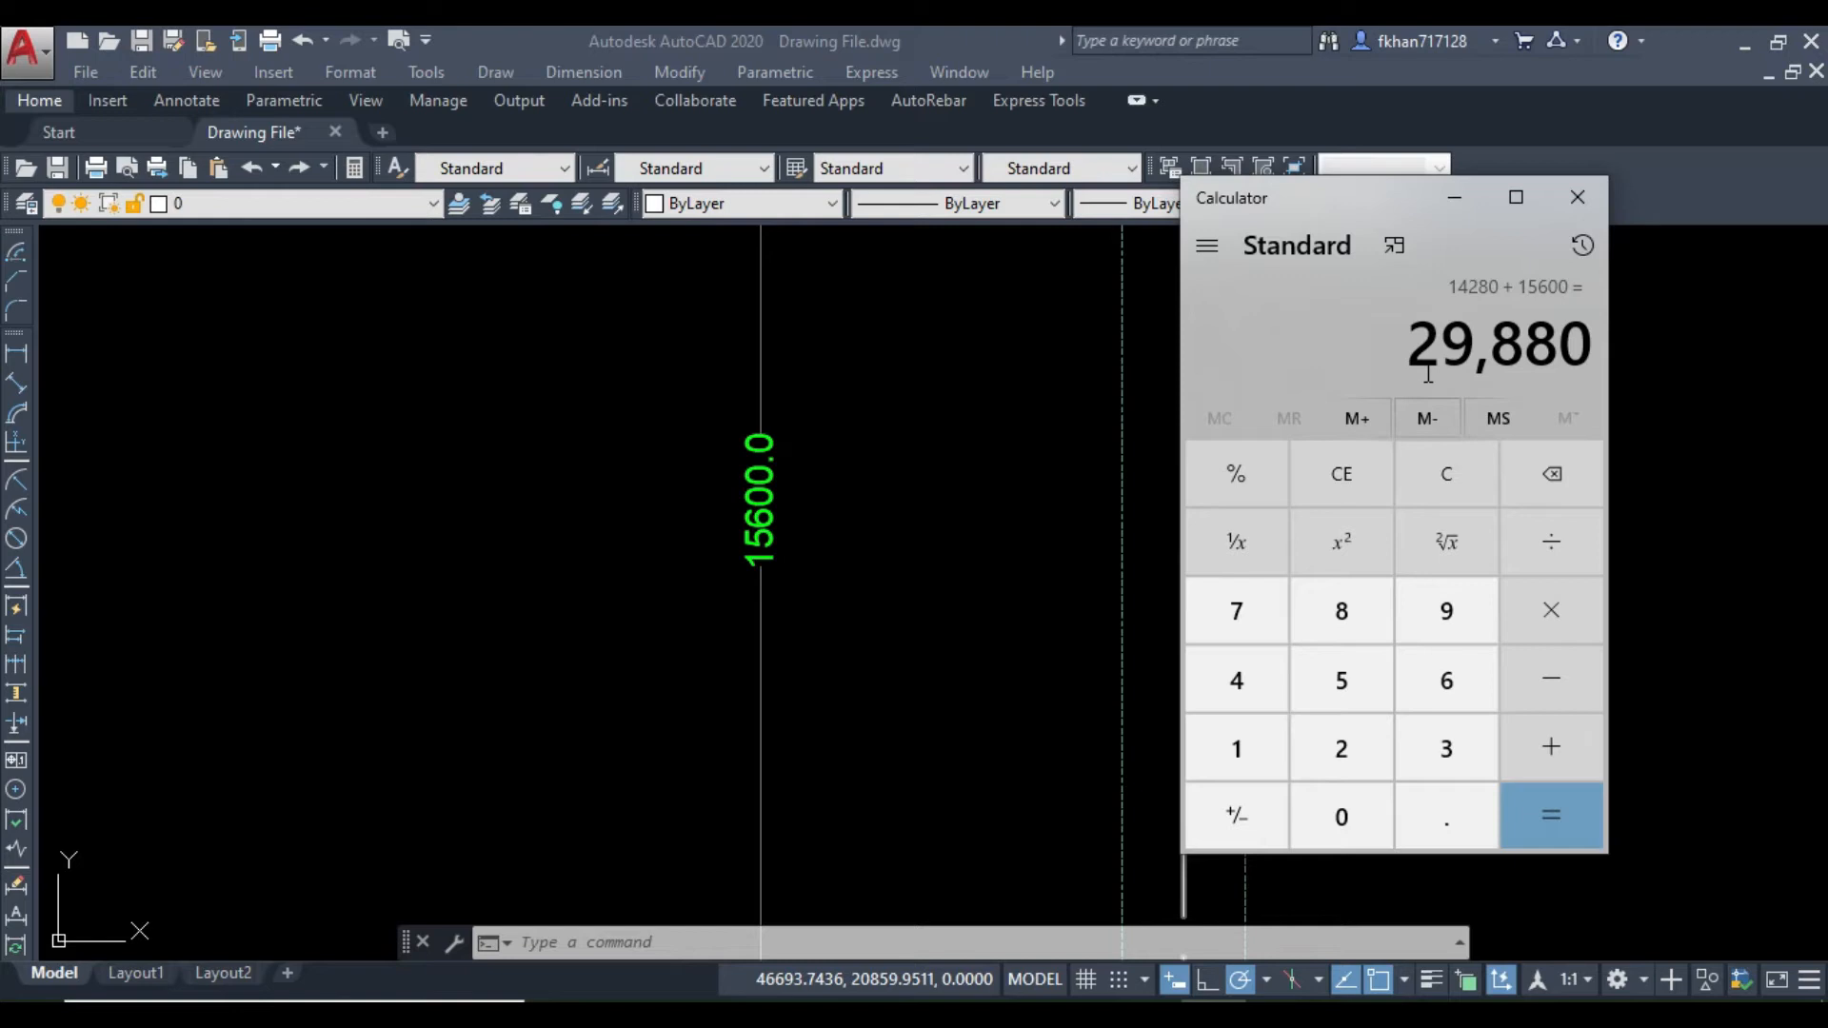
Step: Examine both faces of the axis A beam in AutoCAD, highlighting its outer and inner edge lines between axes 1 and 2, and clear the selection
scroll(900, 449, "down", 10)
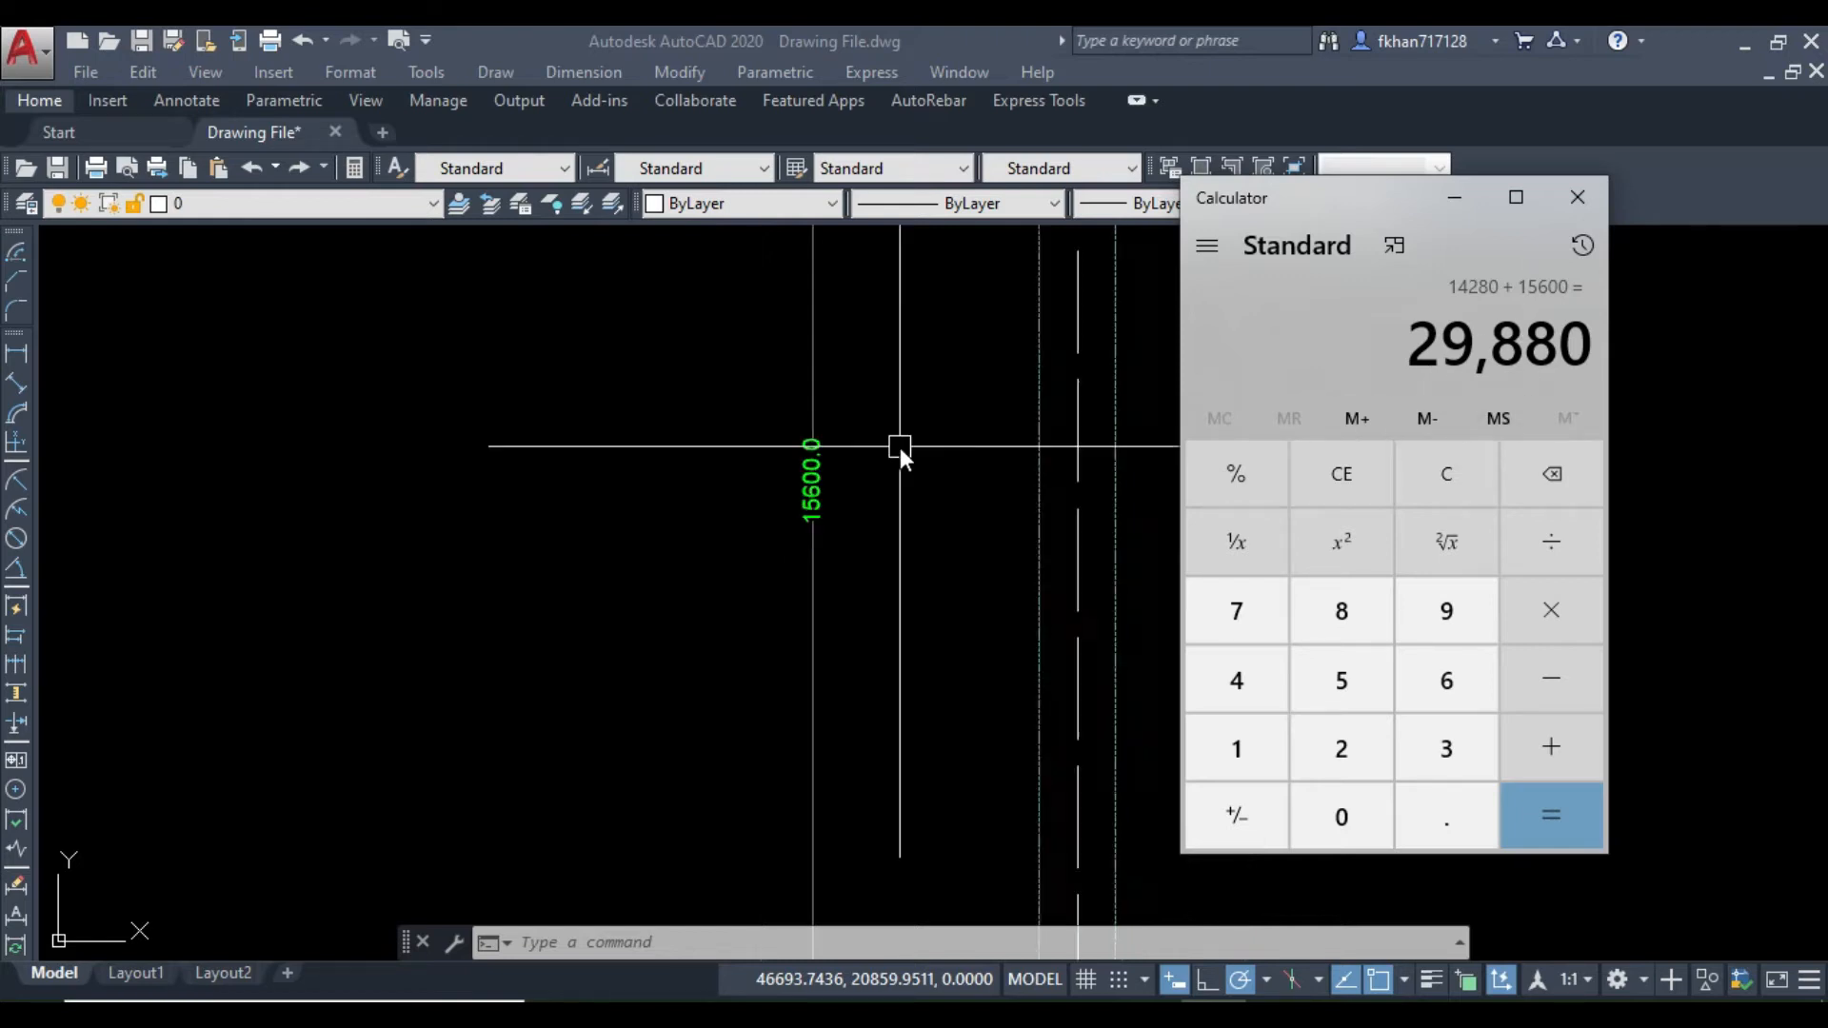
left_click(950, 757)
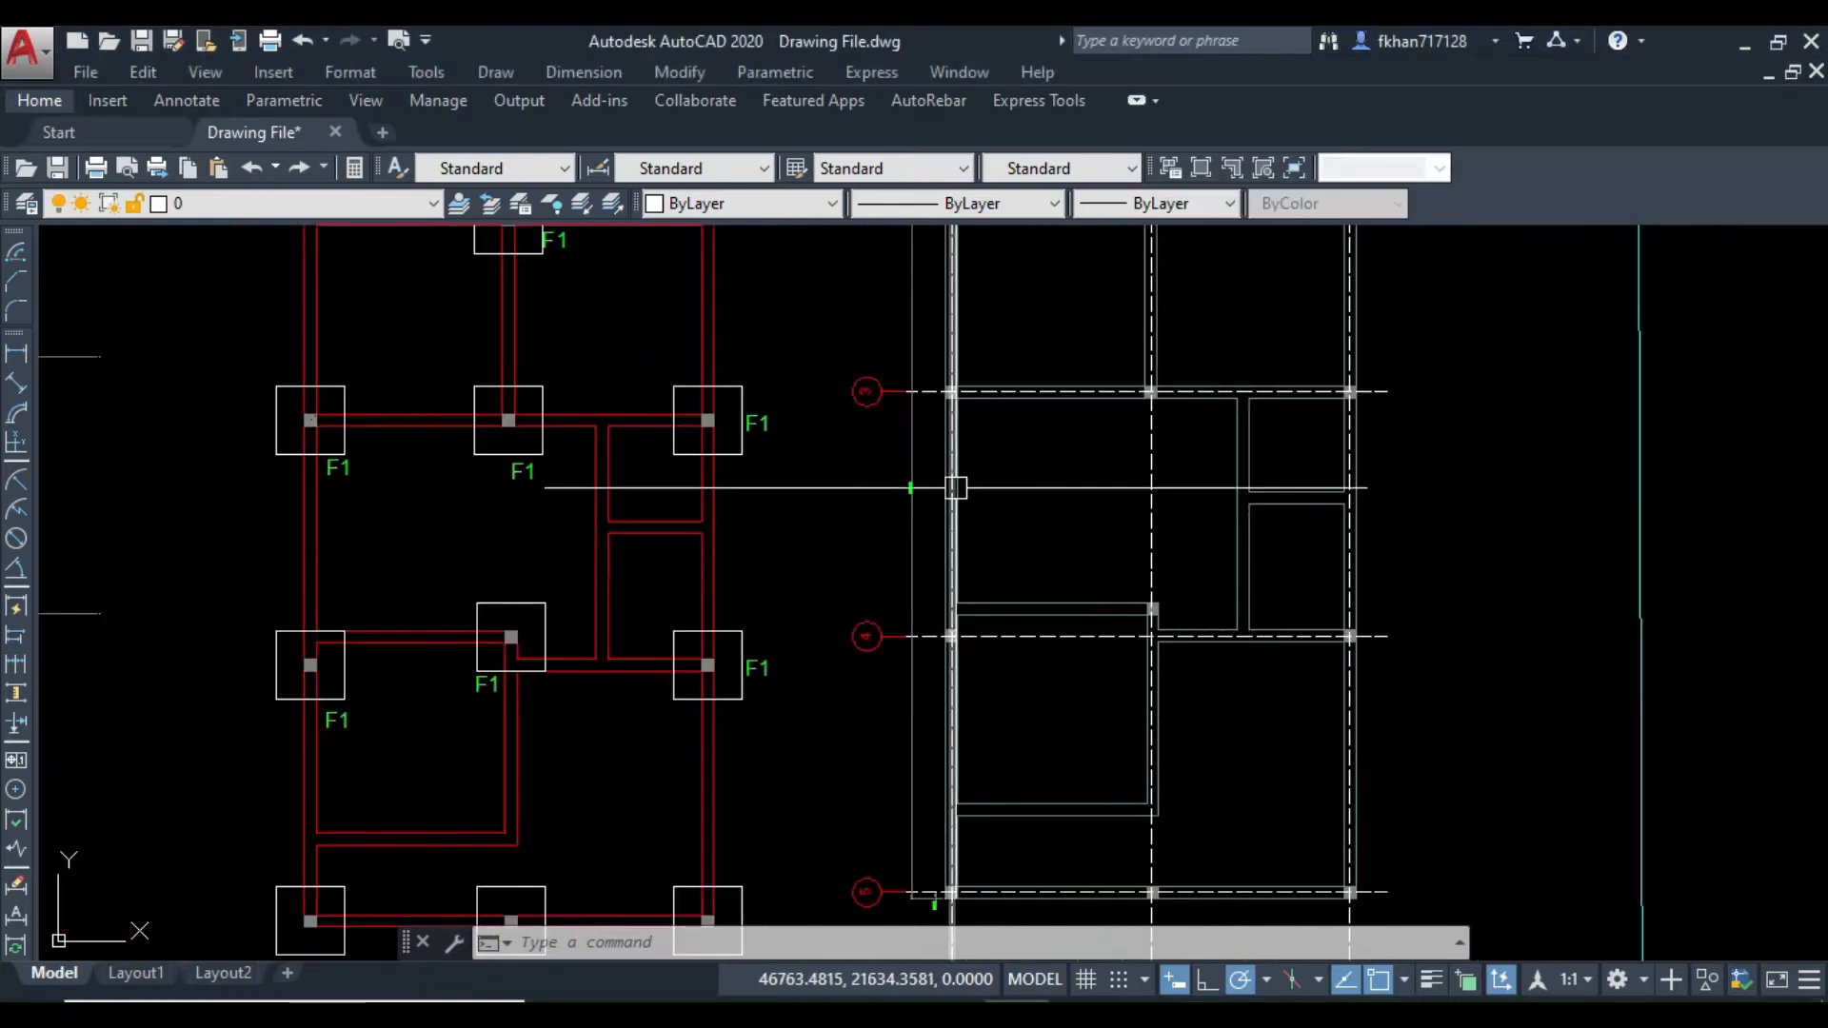
middle_click_drag(952, 484, 917, 789)
scroll(908, 391, "up", 2)
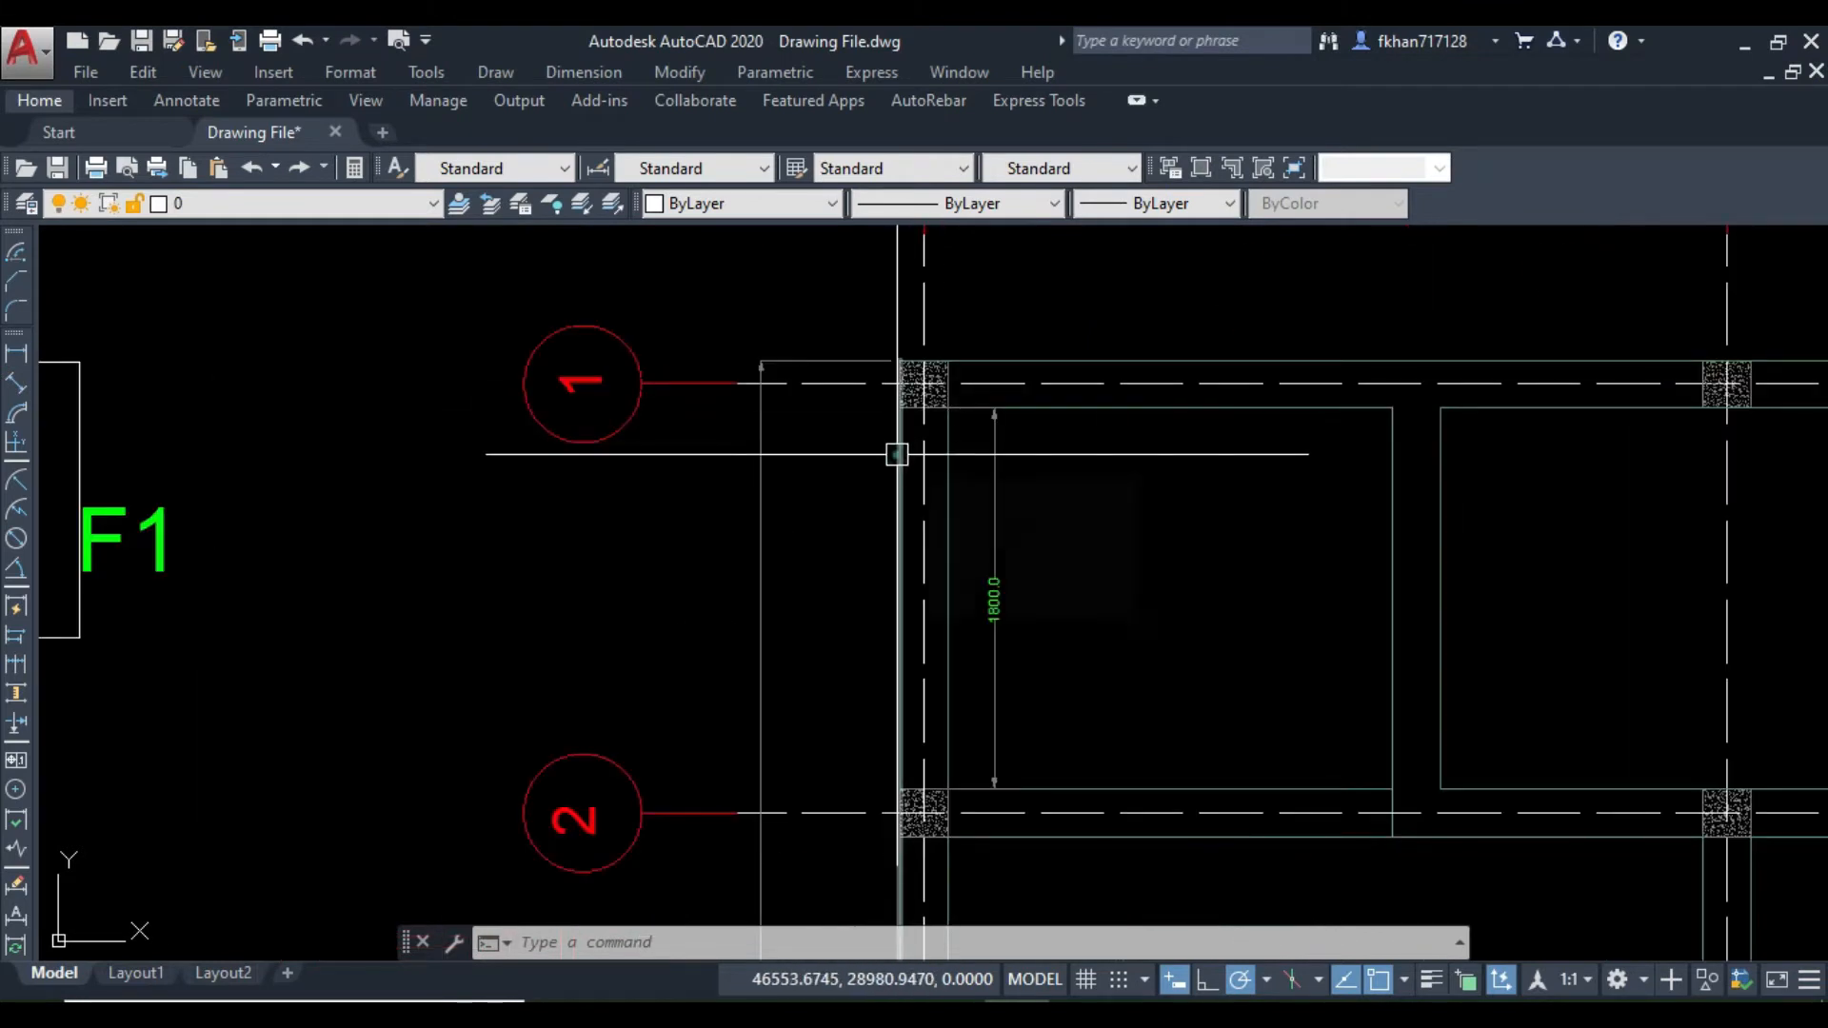
left_click(896, 454)
left_click(954, 507)
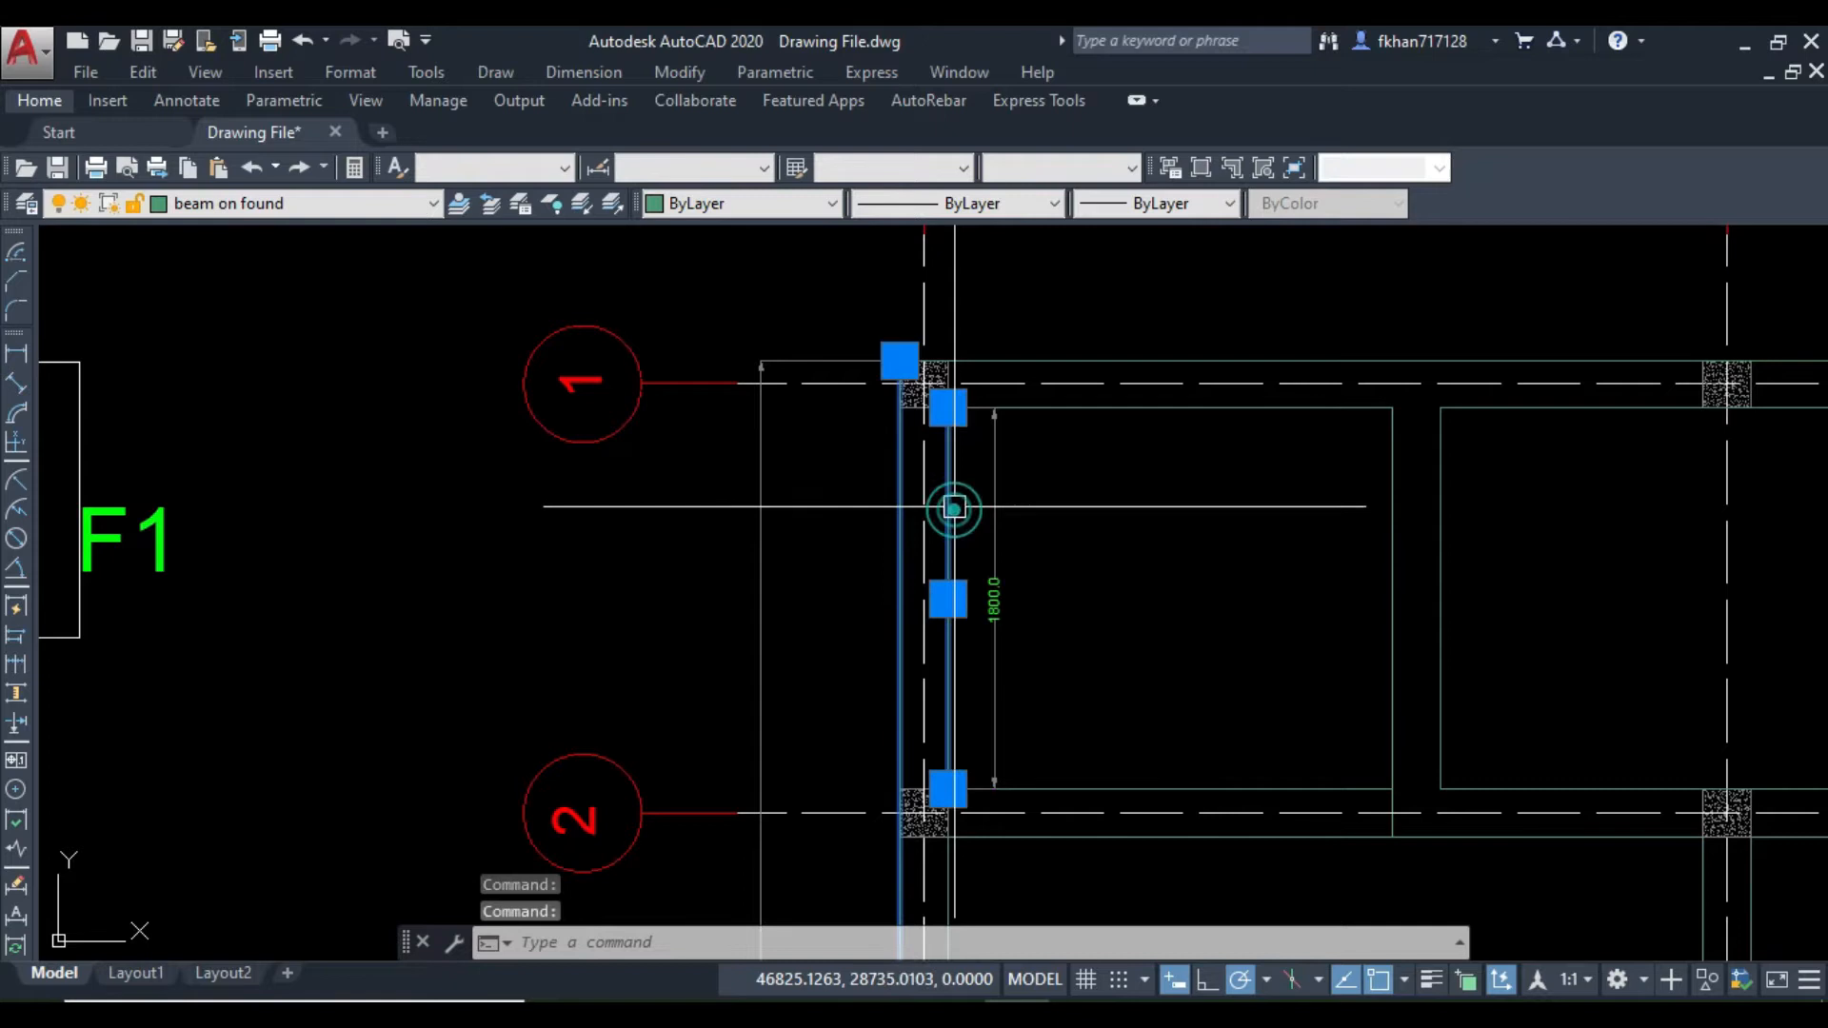
scroll(959, 510, "down", 4)
scroll(959, 510, "up", 6)
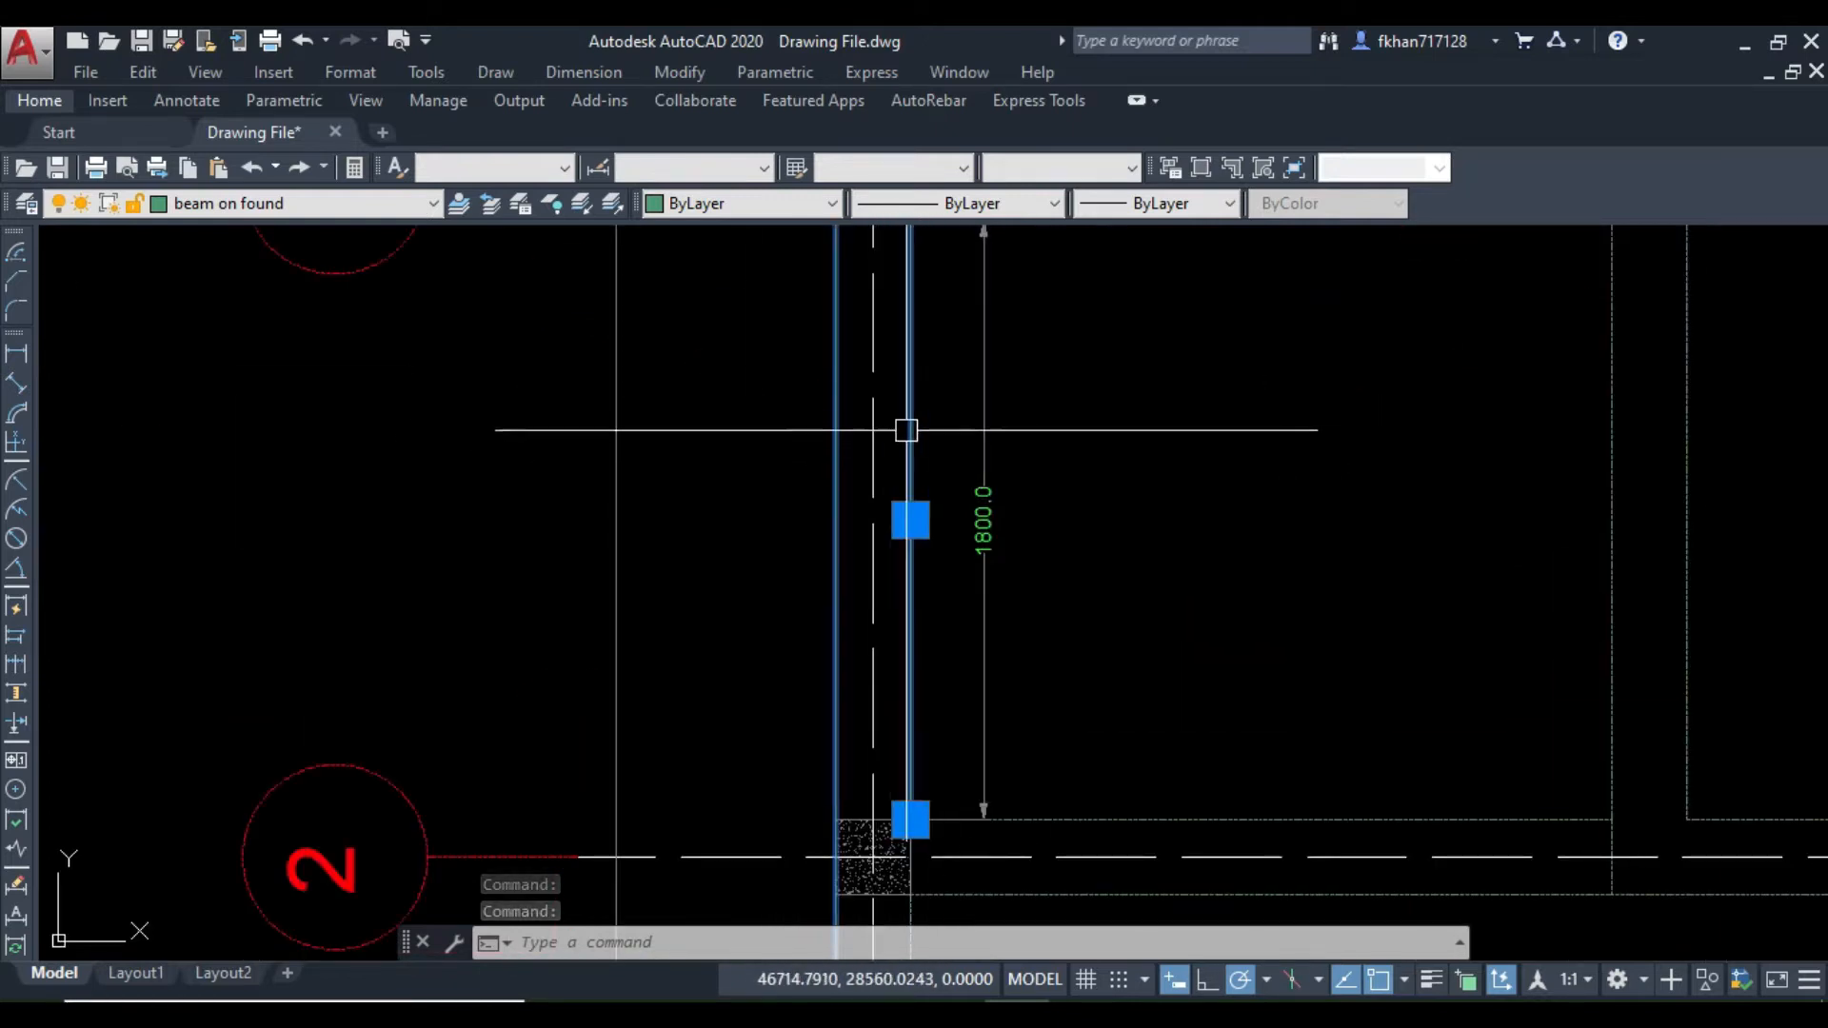
scroll(942, 419, "down", 2)
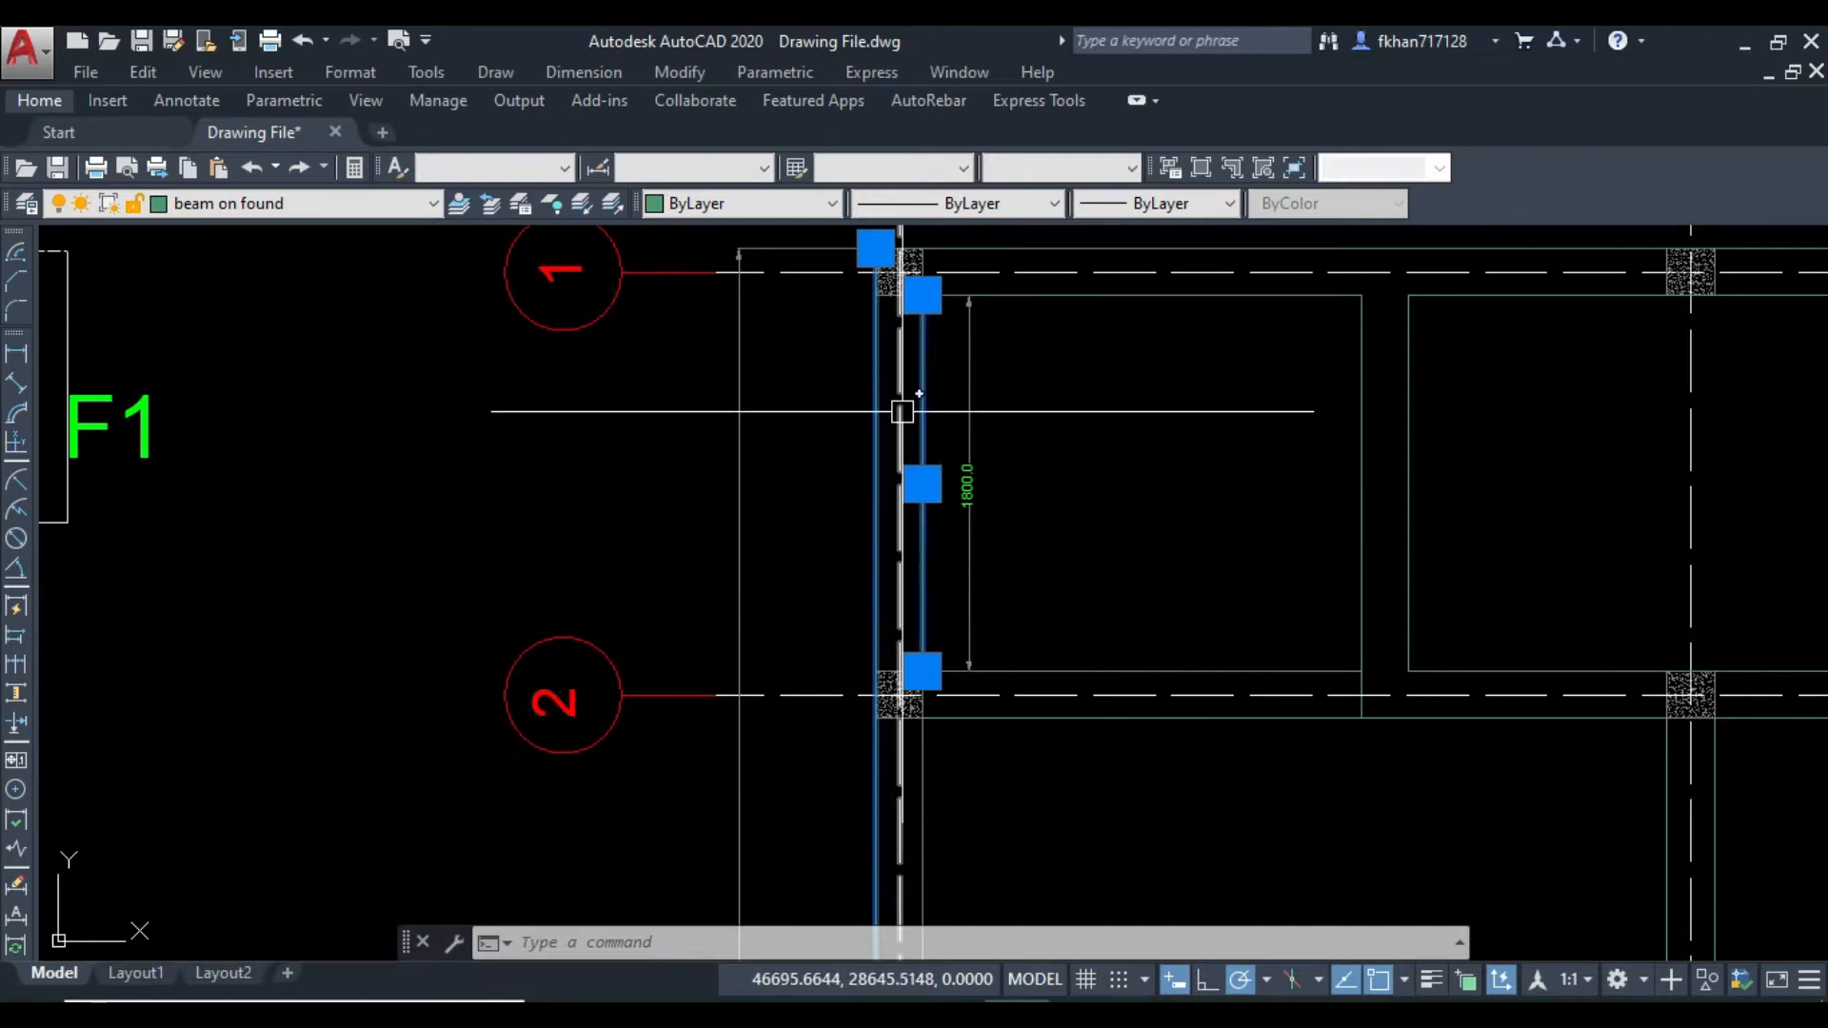
key("Escape")
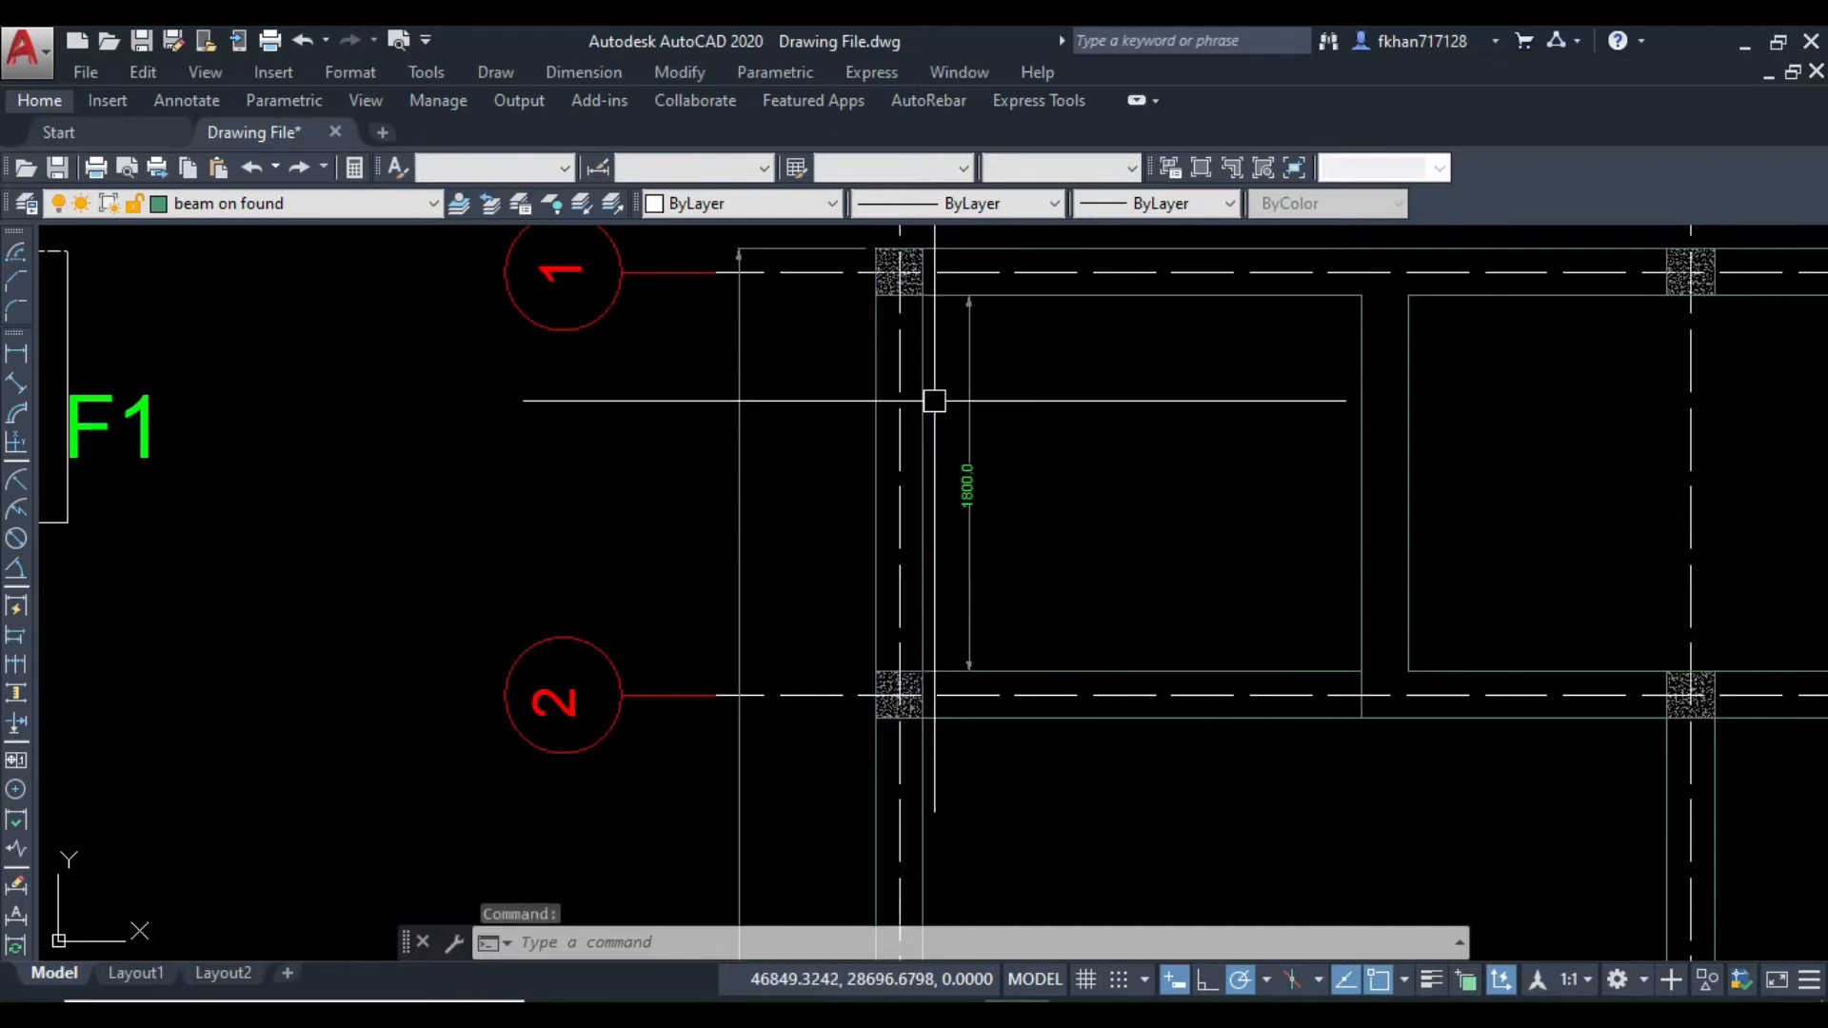
key("Escape")
scroll(943, 448, "down", 2)
scroll(957, 486, "up", 4)
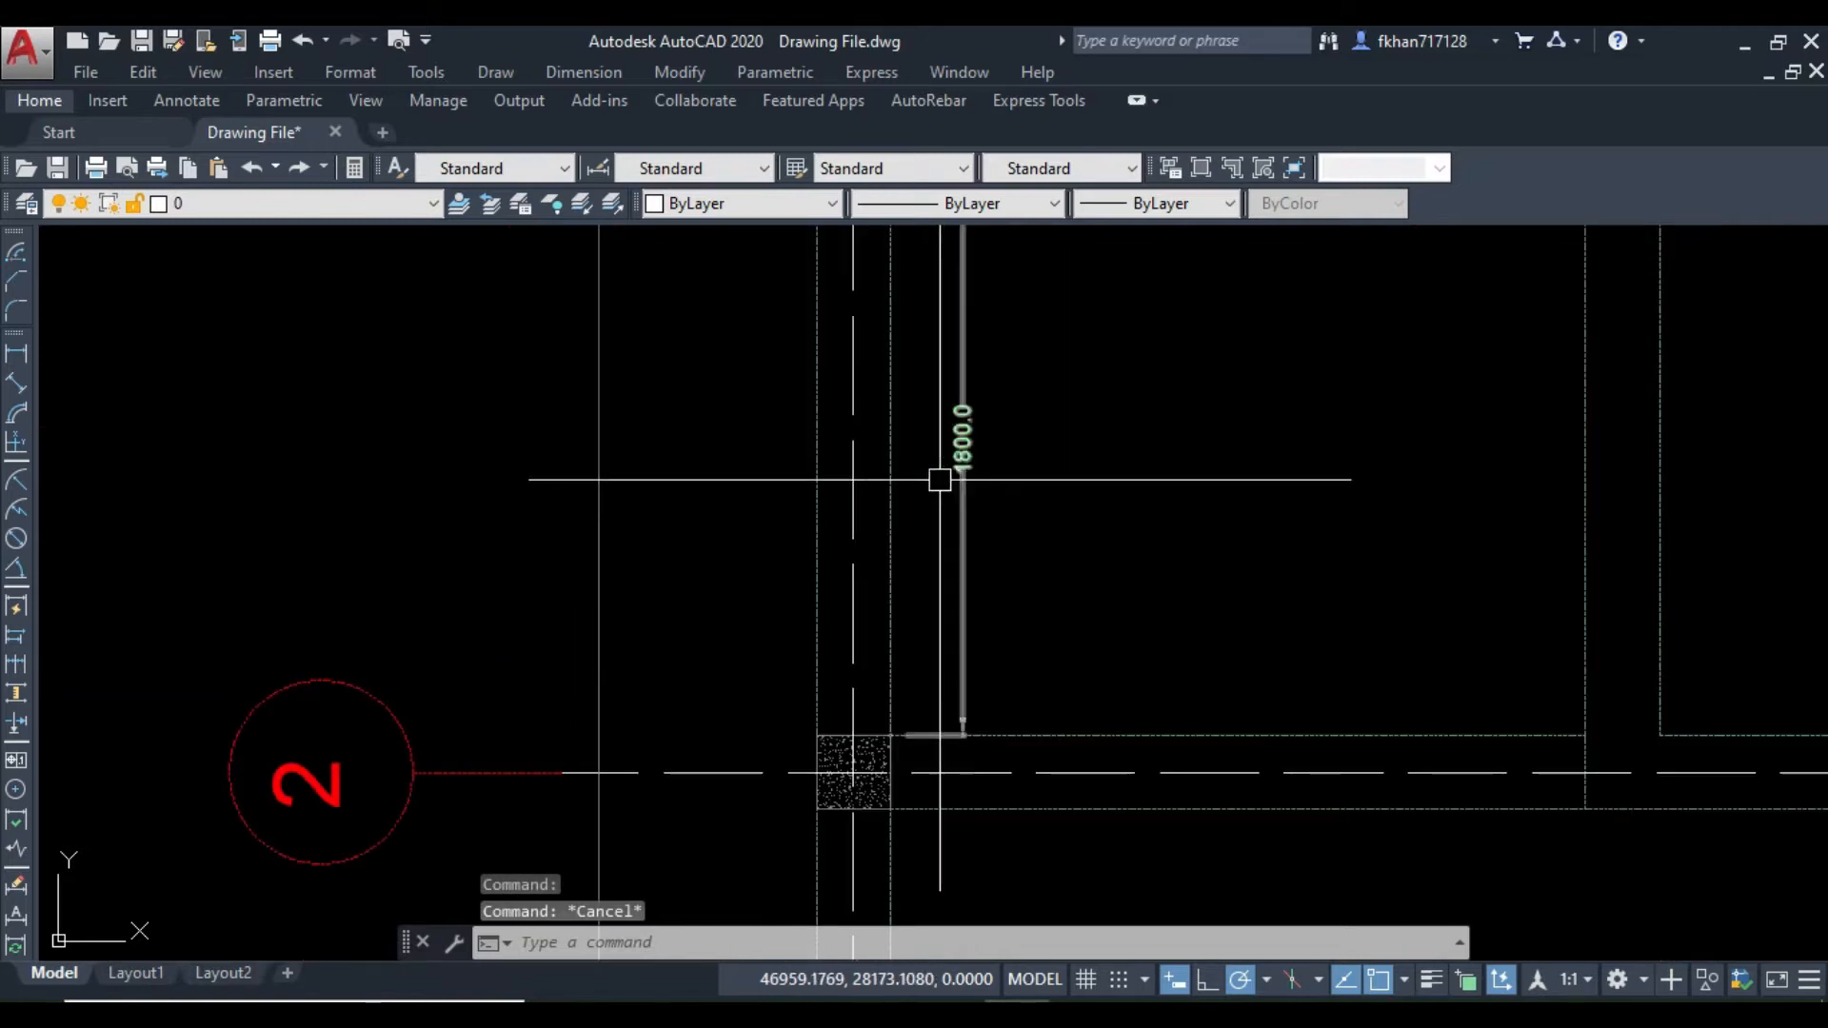
scroll(939, 480, "down", 4)
Step: Switch to Calculator and divide the combined length of 29880 by 1000 to convert it to metres
key("alt+Tab")
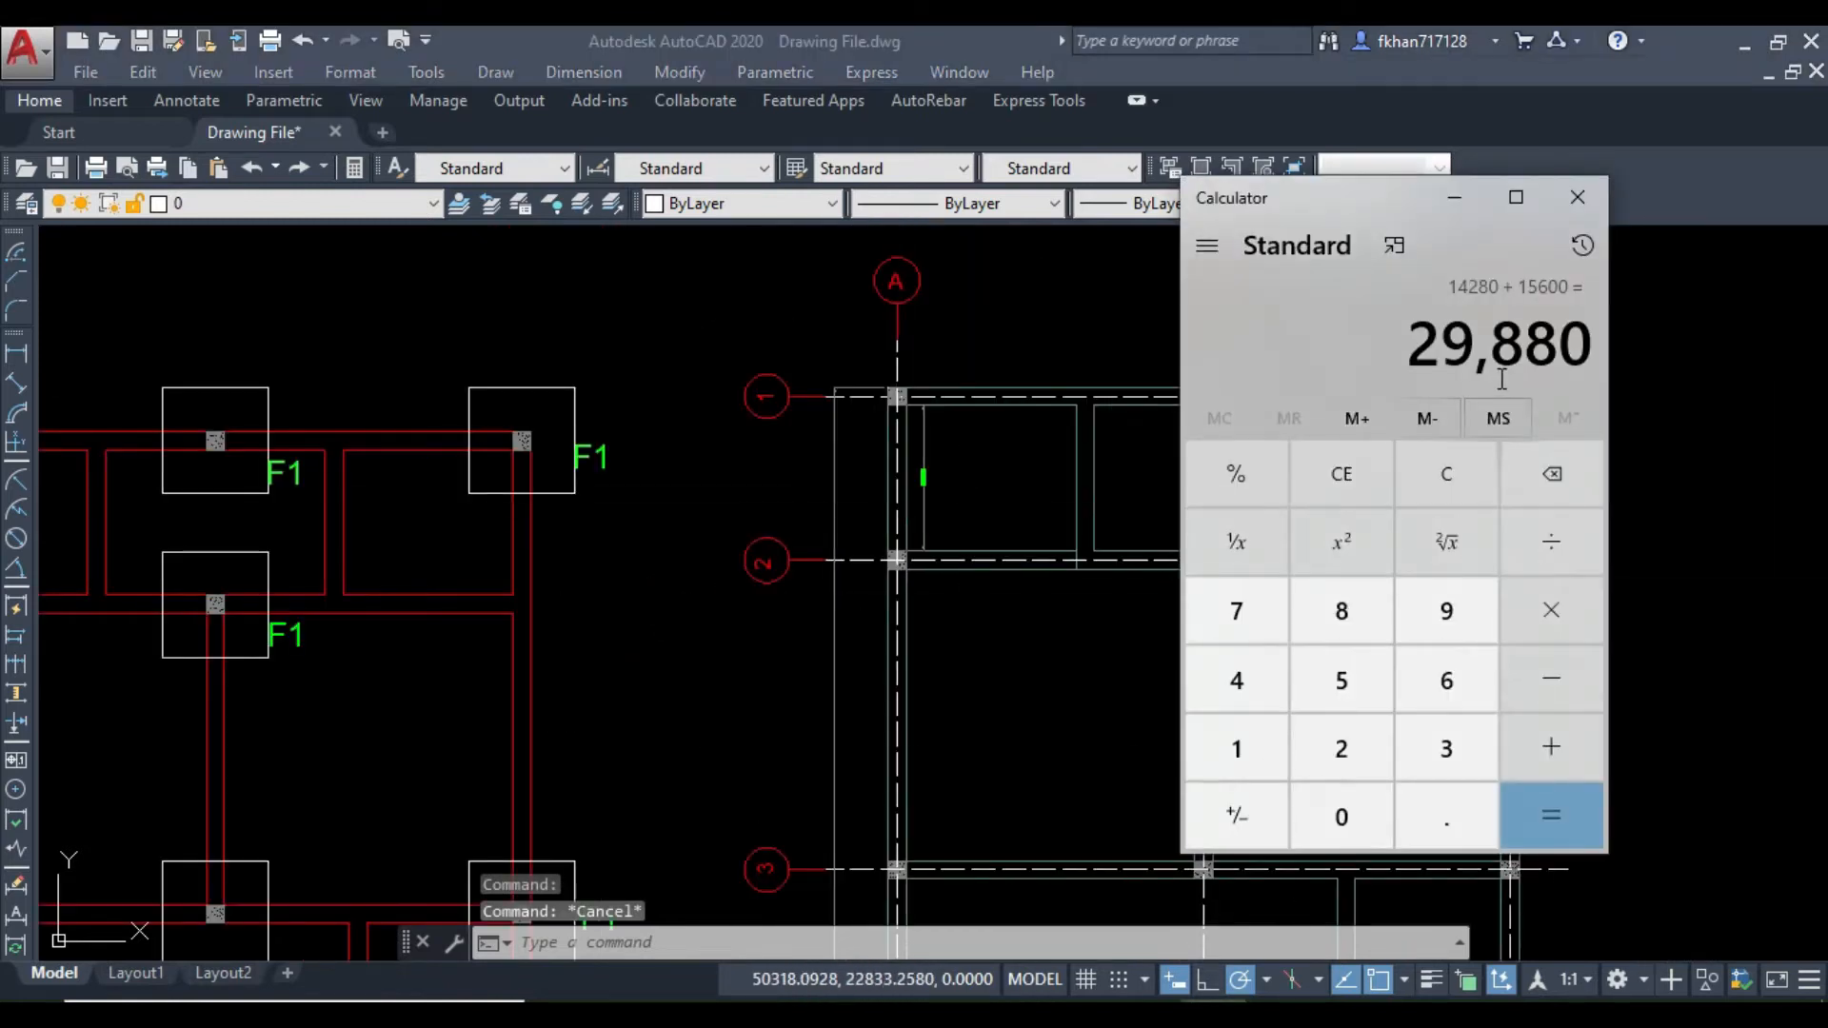
left_click(1550, 543)
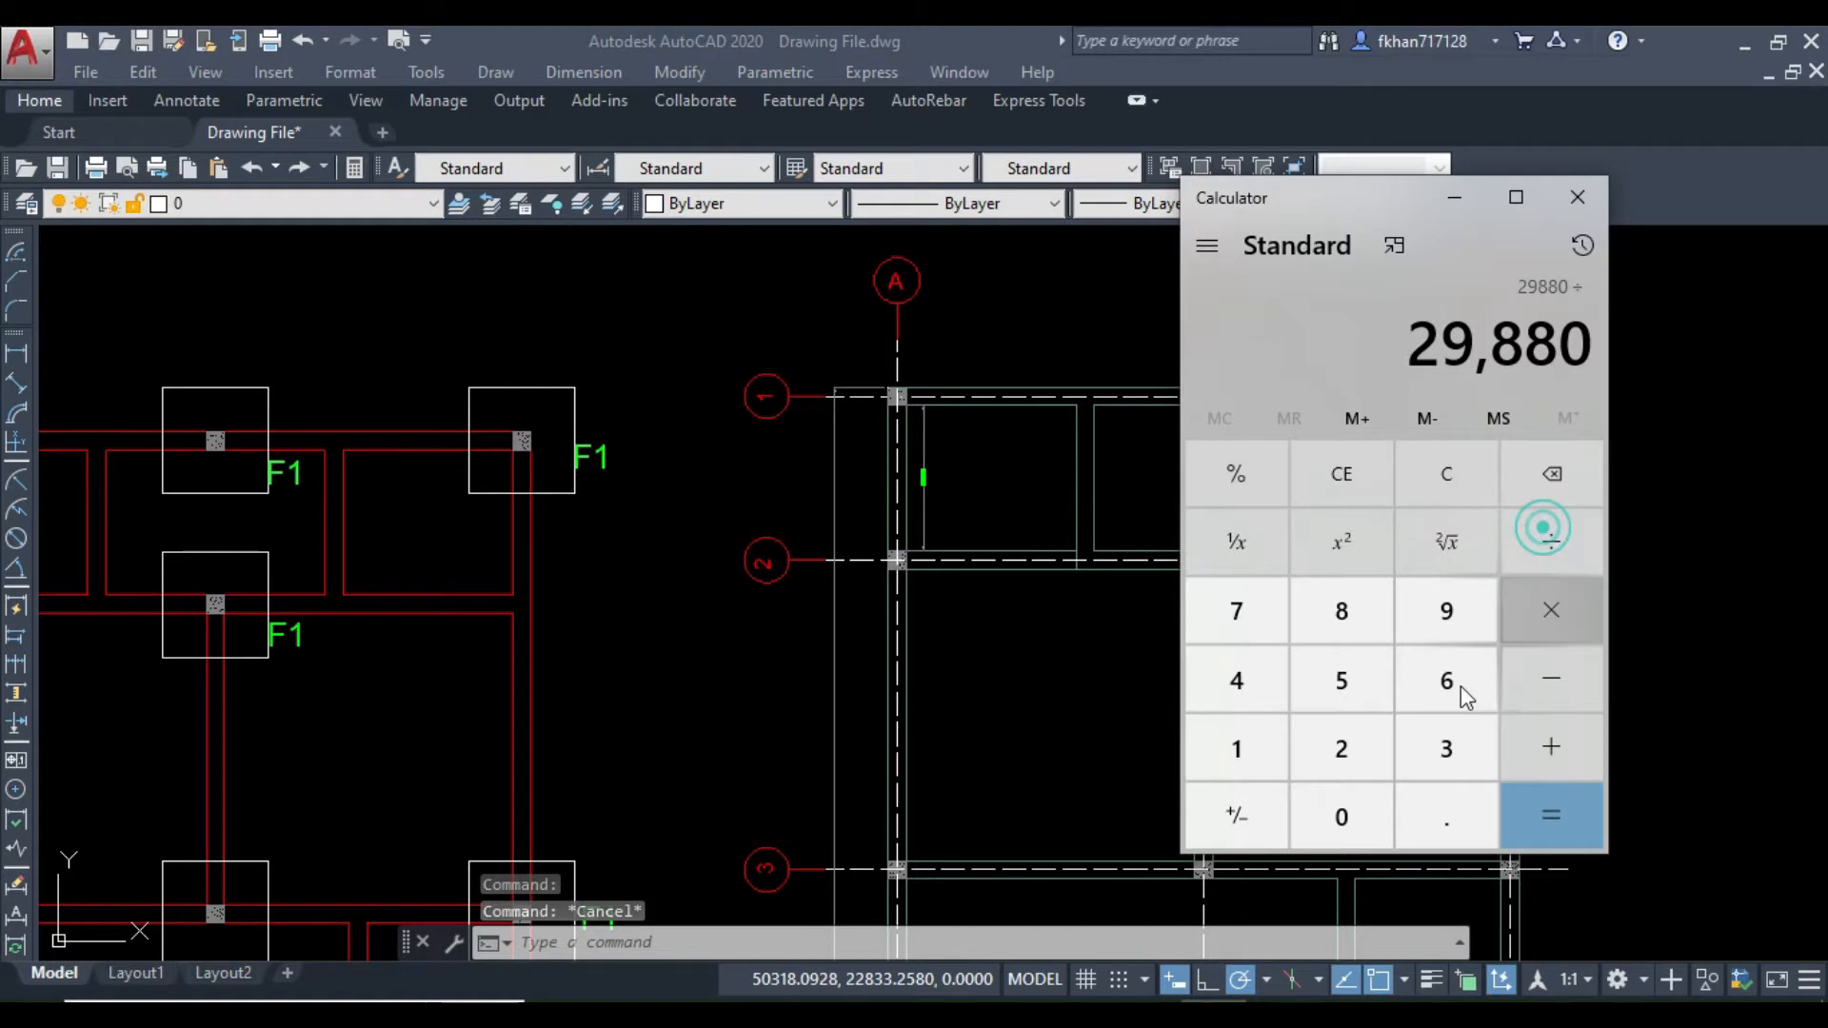
left_click(1244, 750)
left_click(1348, 811)
left_click(1349, 812)
left_click(1350, 812)
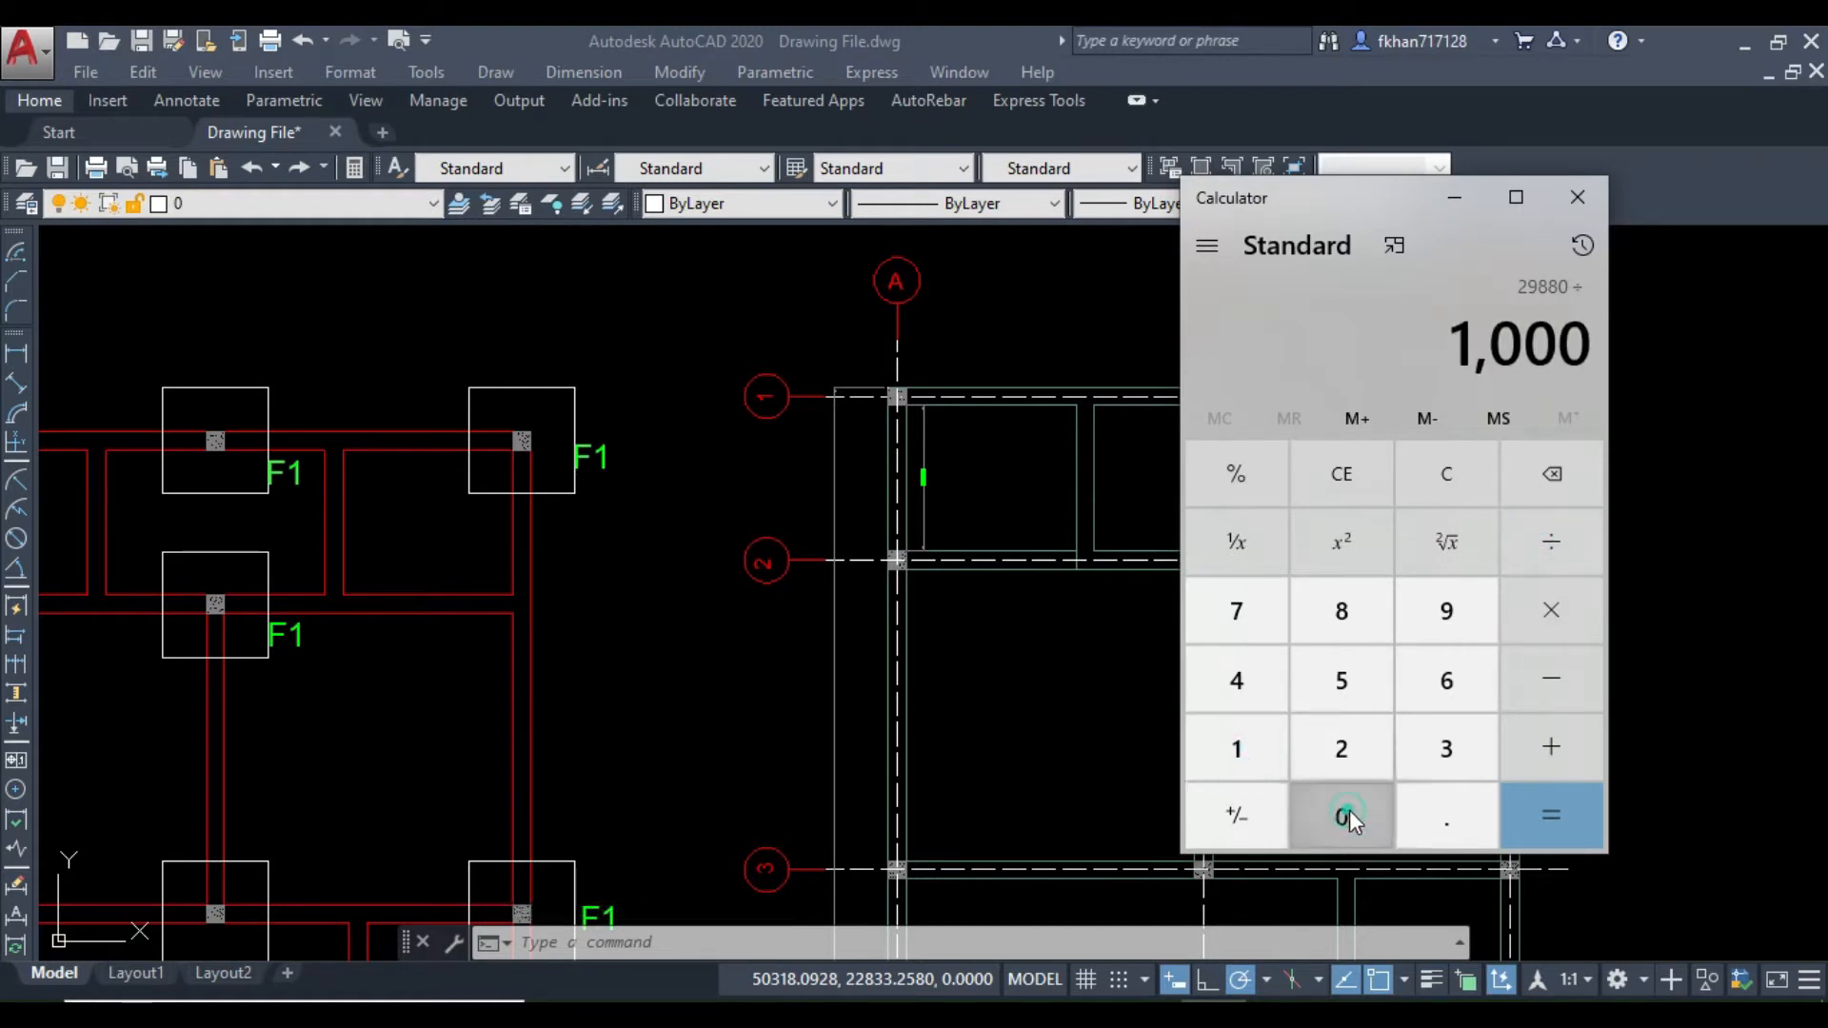
left_click(1550, 812)
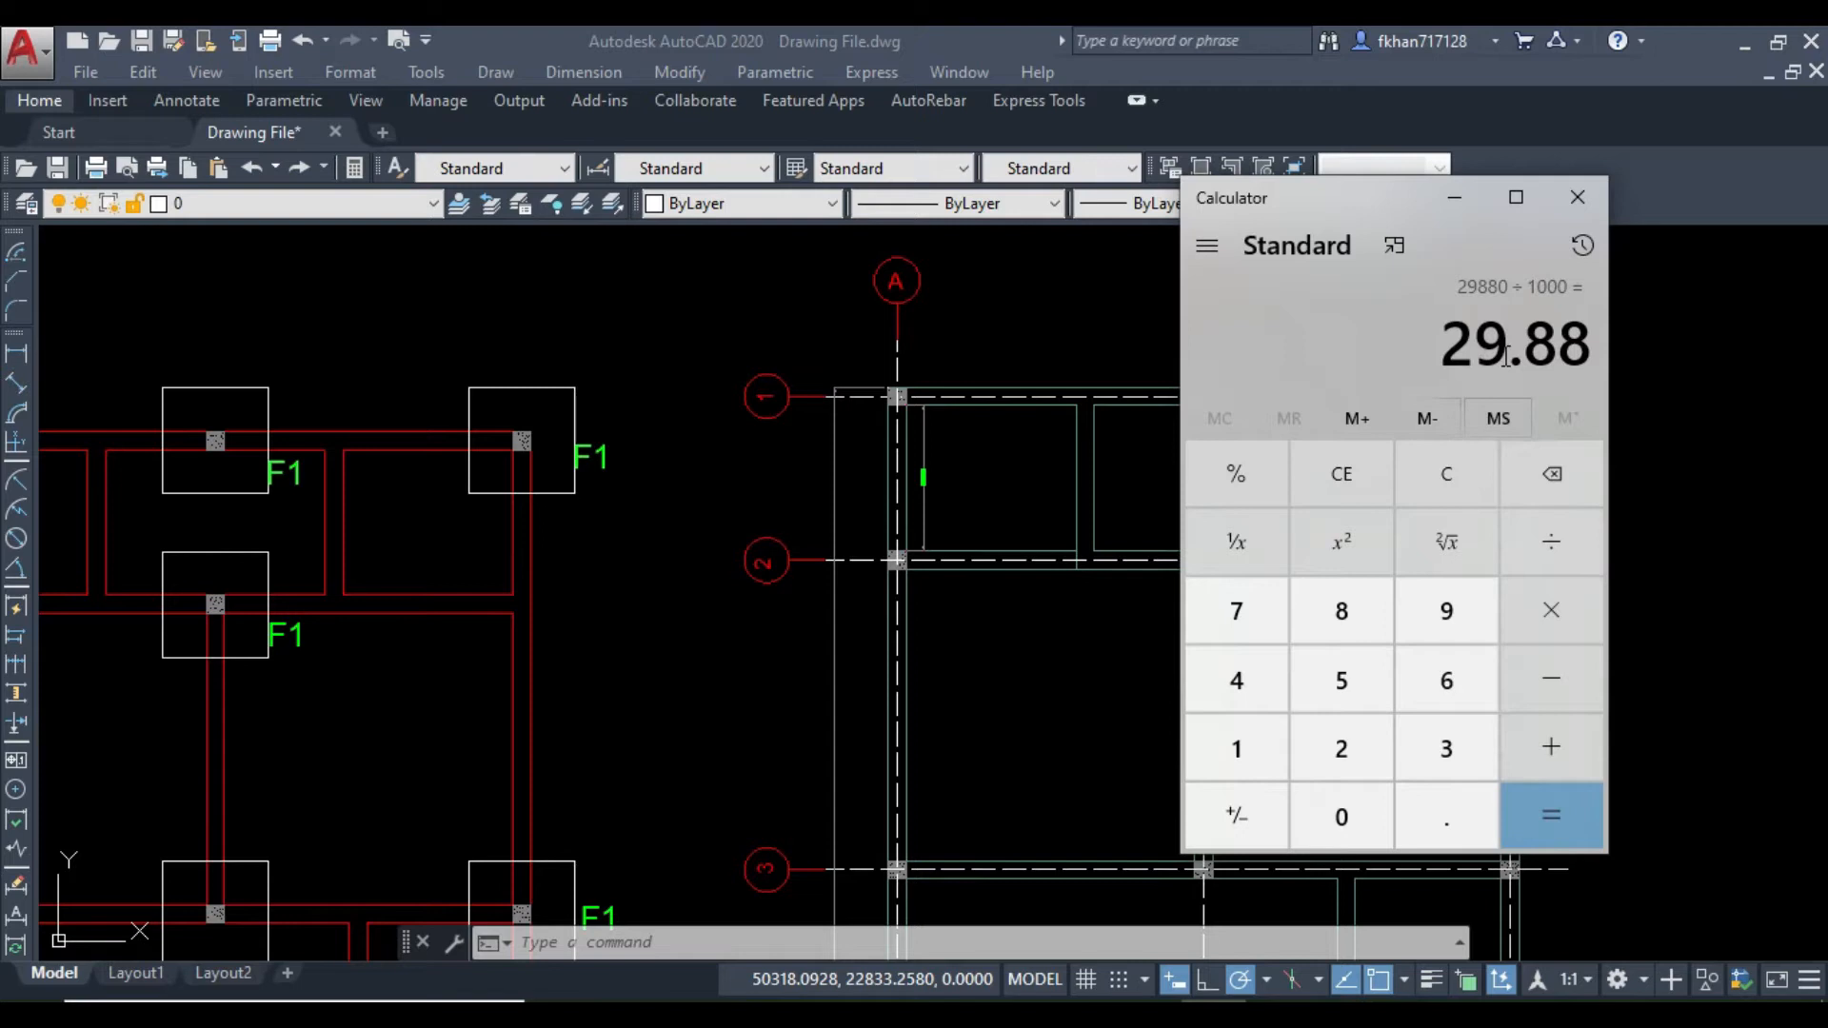
Step: Switch to the FormWork for Grade Beam sheet in Excel and enter serial number 1 in A5
left_click(1149, 1014)
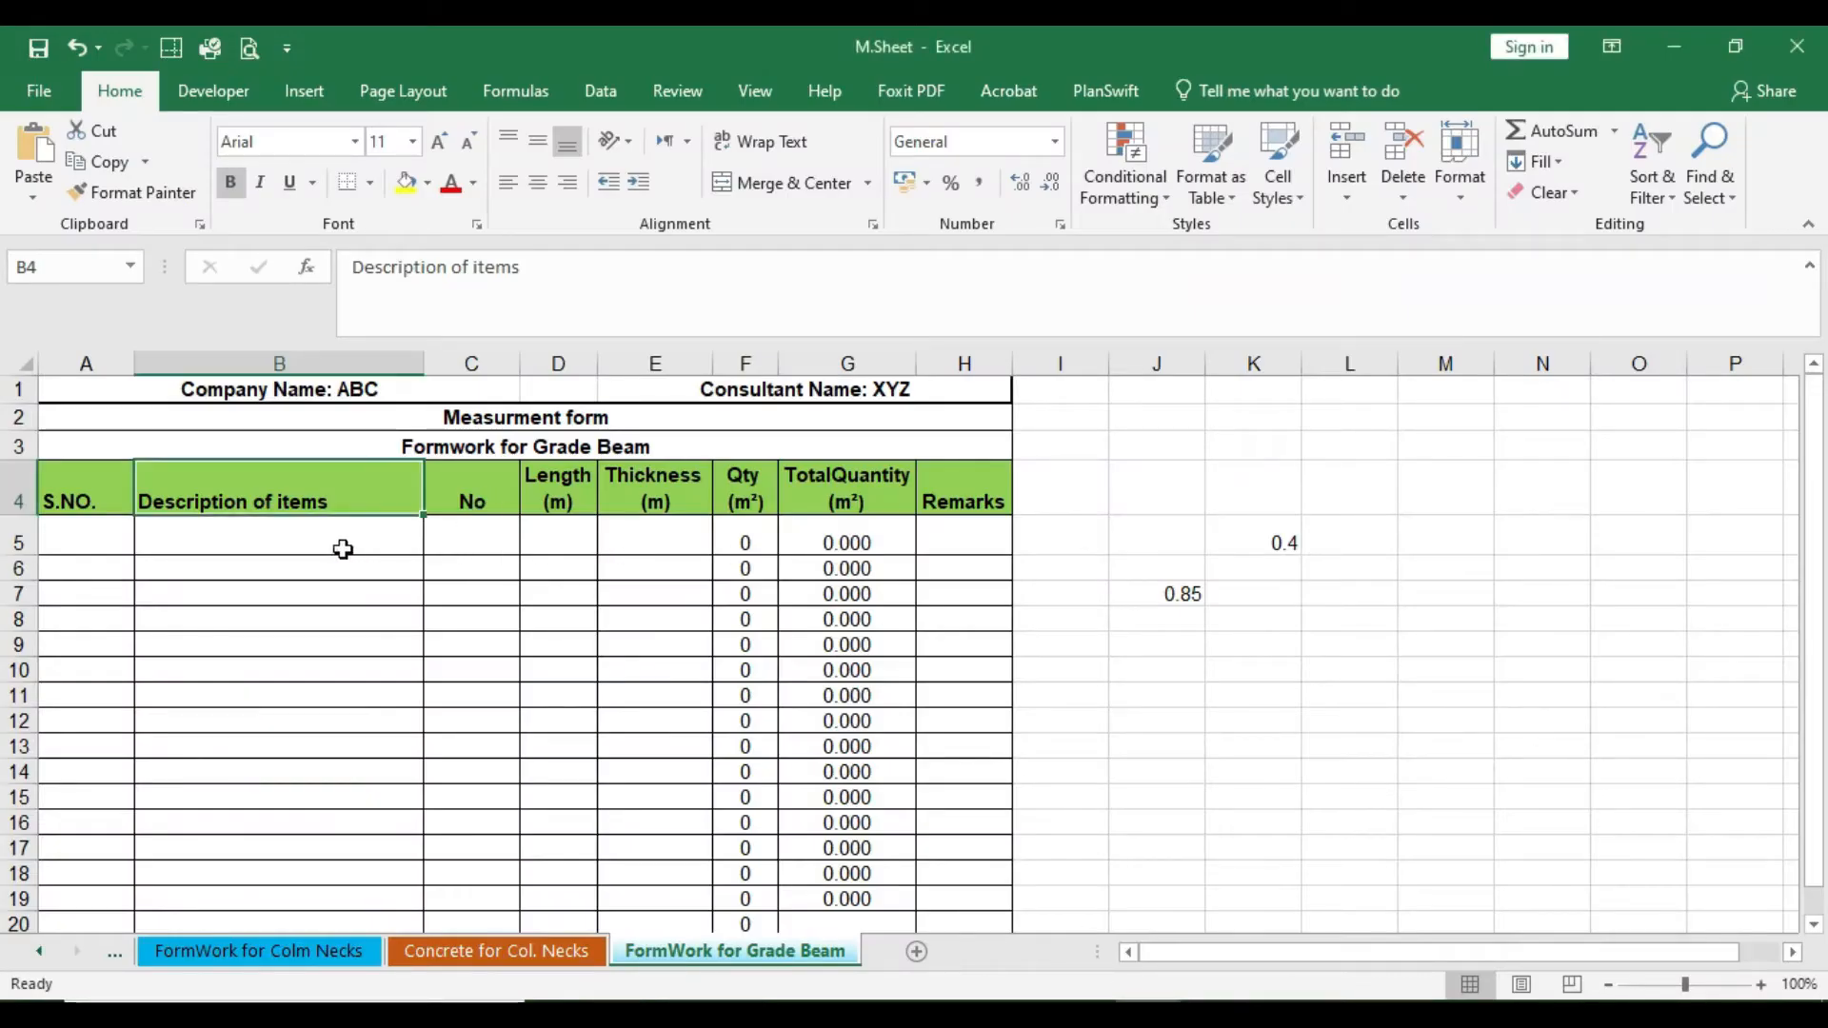
left_click(339, 547)
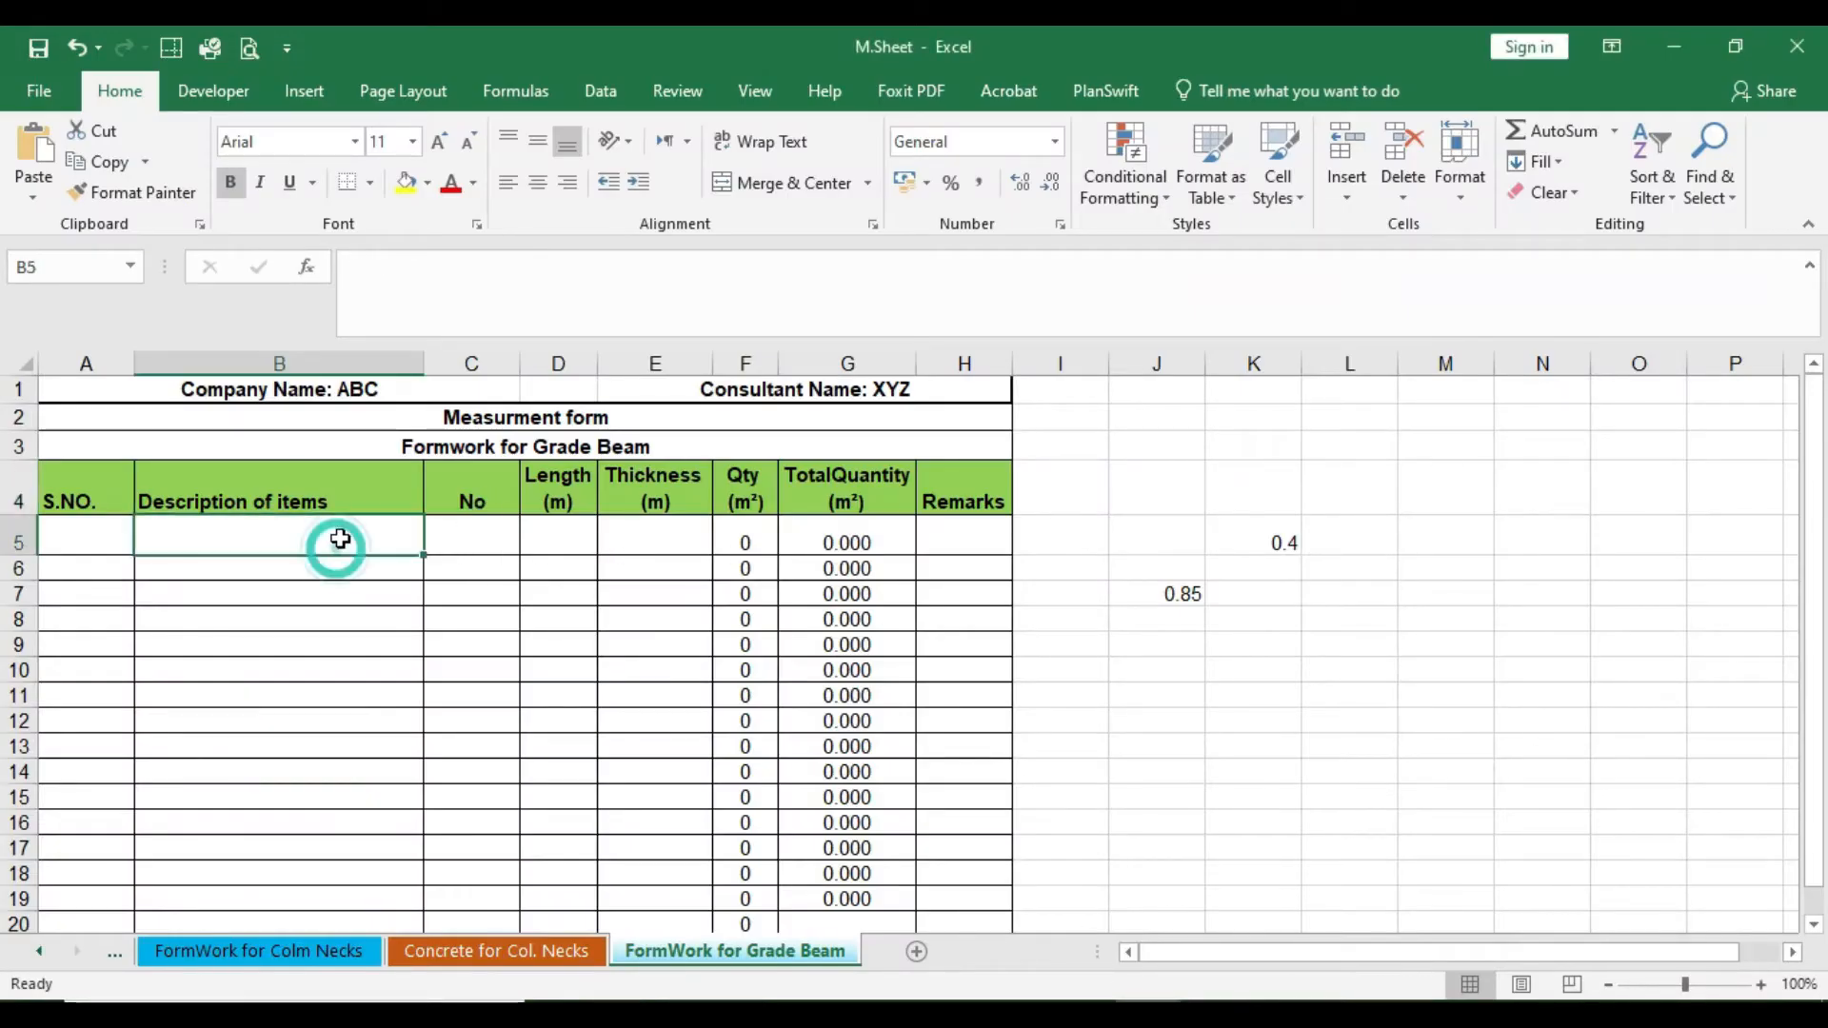
left_click(90, 535)
type("1")
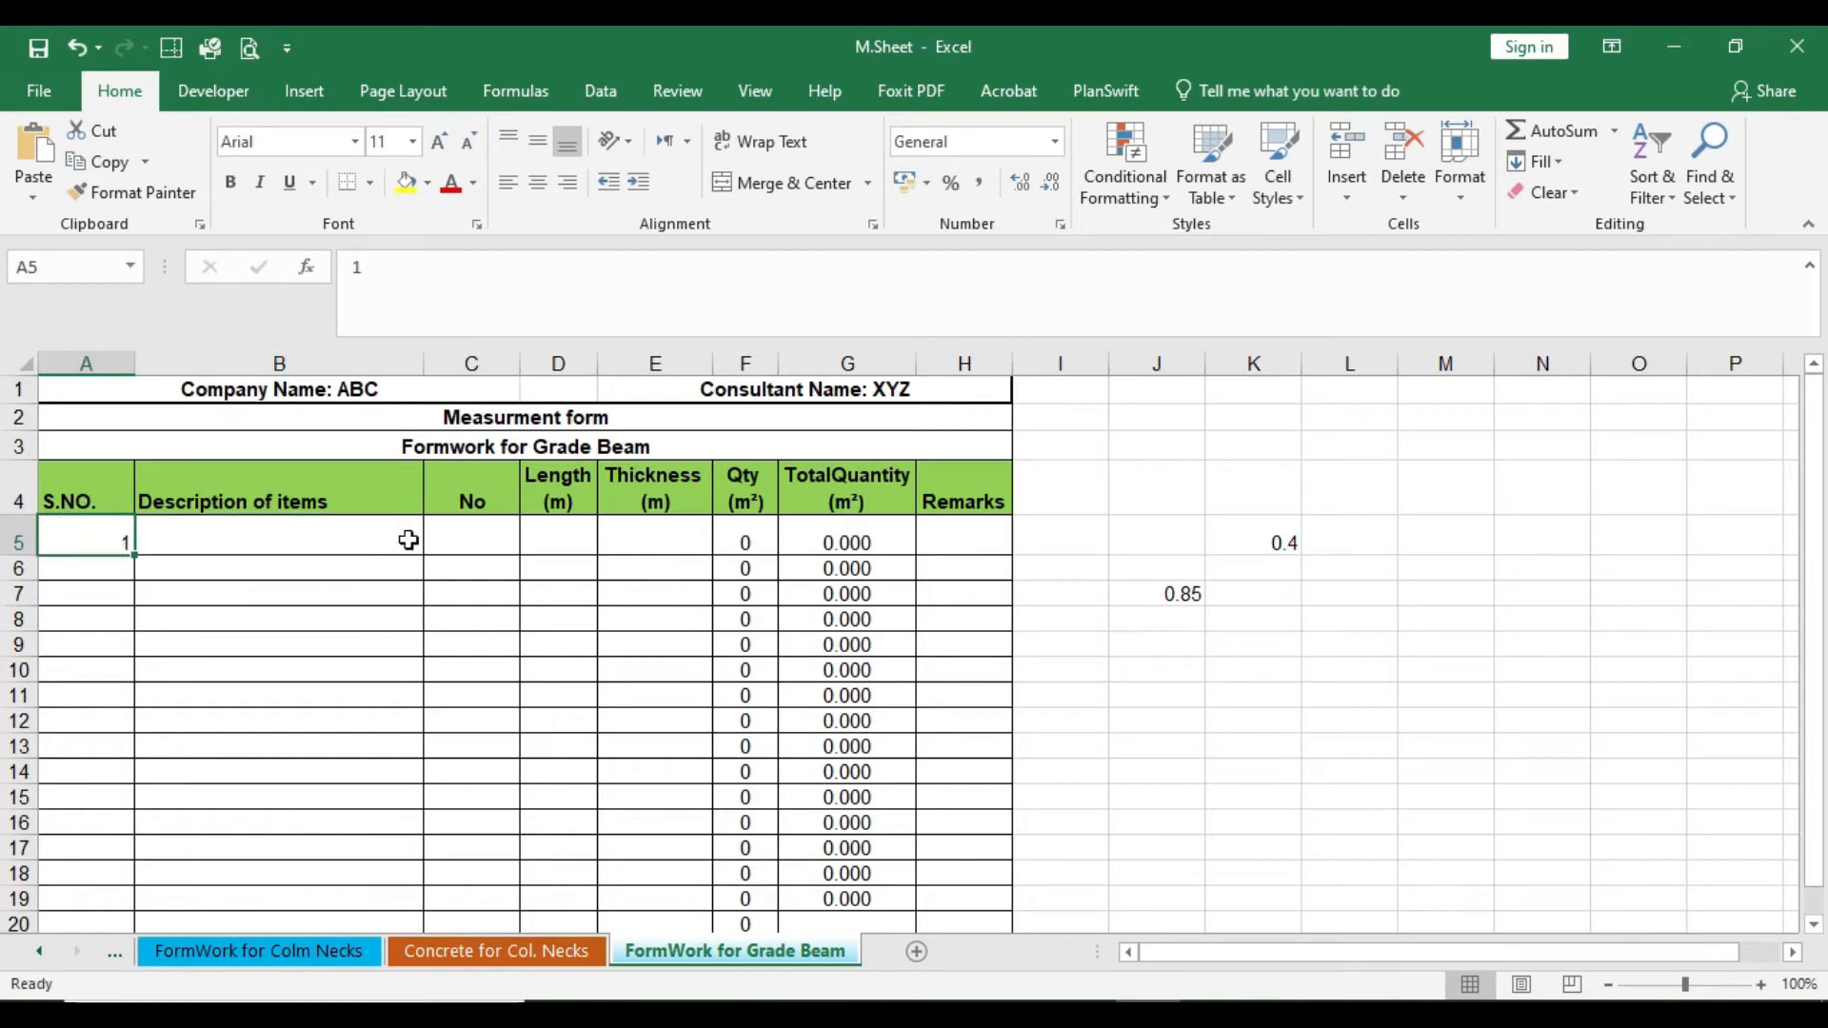
Step: Enter the description "Form WOrk for Grade Beam on Grid" in B5, leaving the cell open for the grid letters
key("Tab")
type("F")
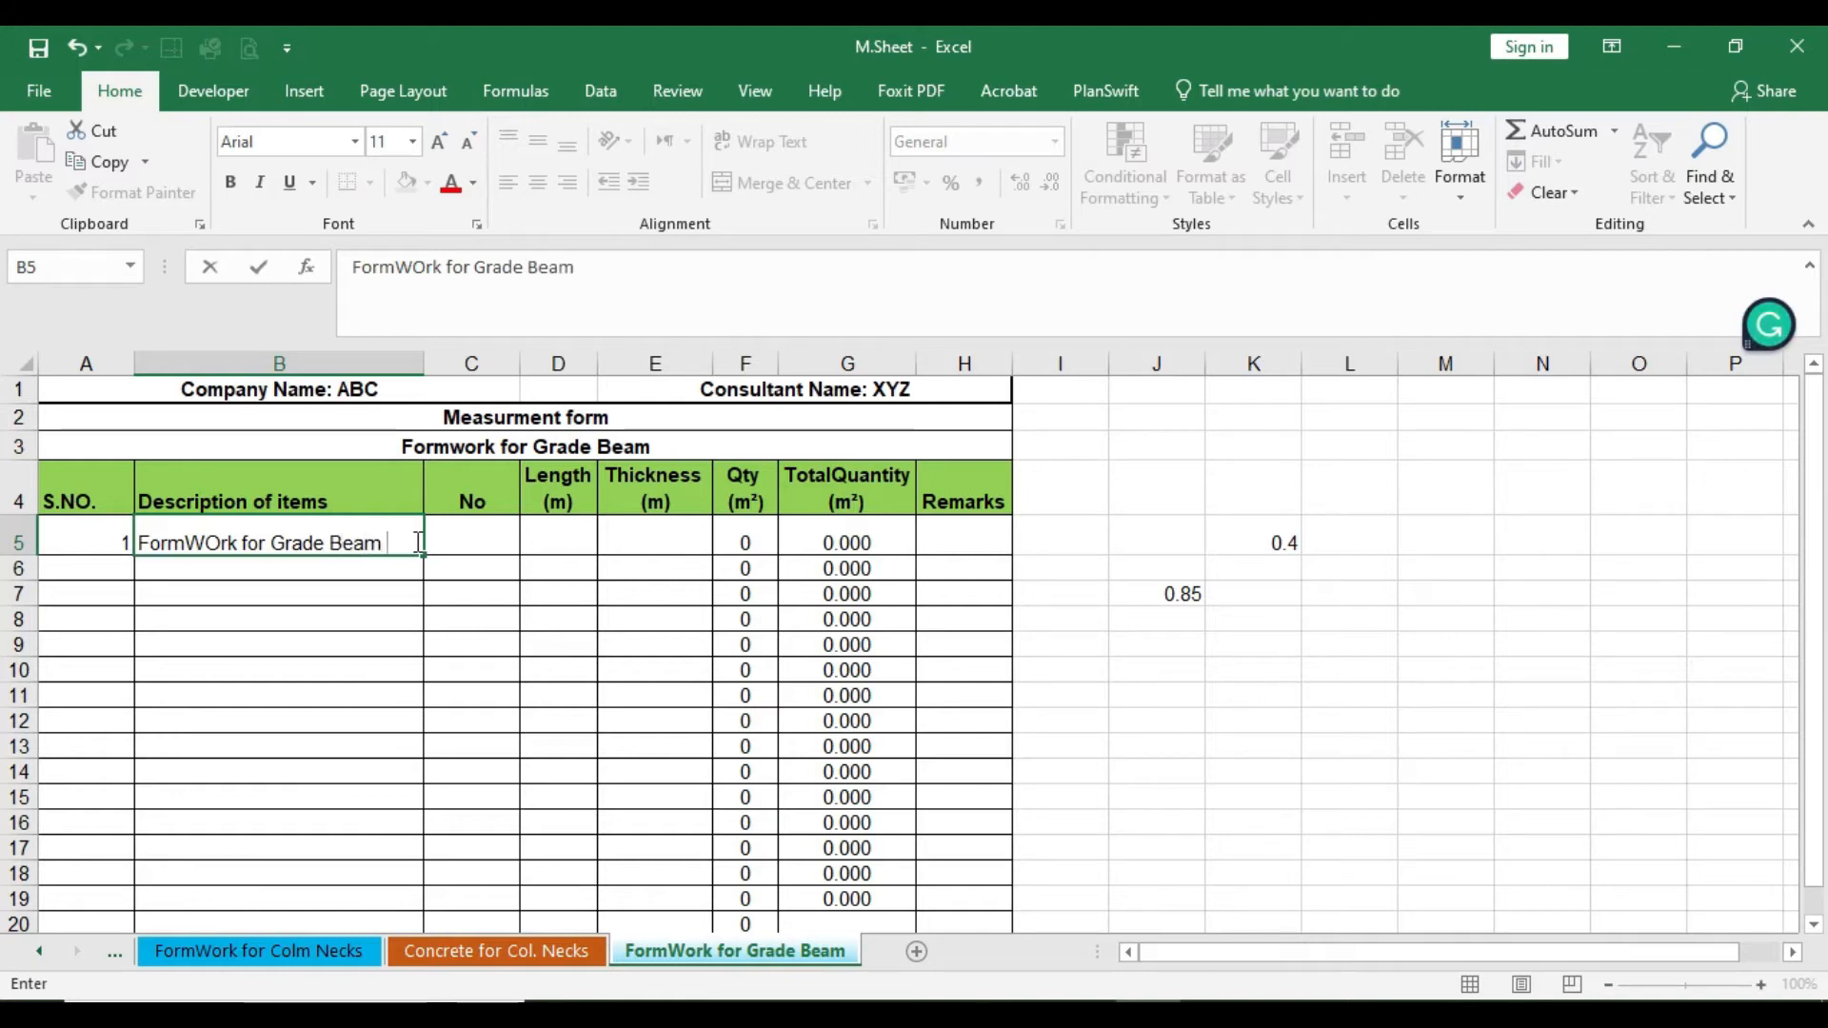
type("b/w")
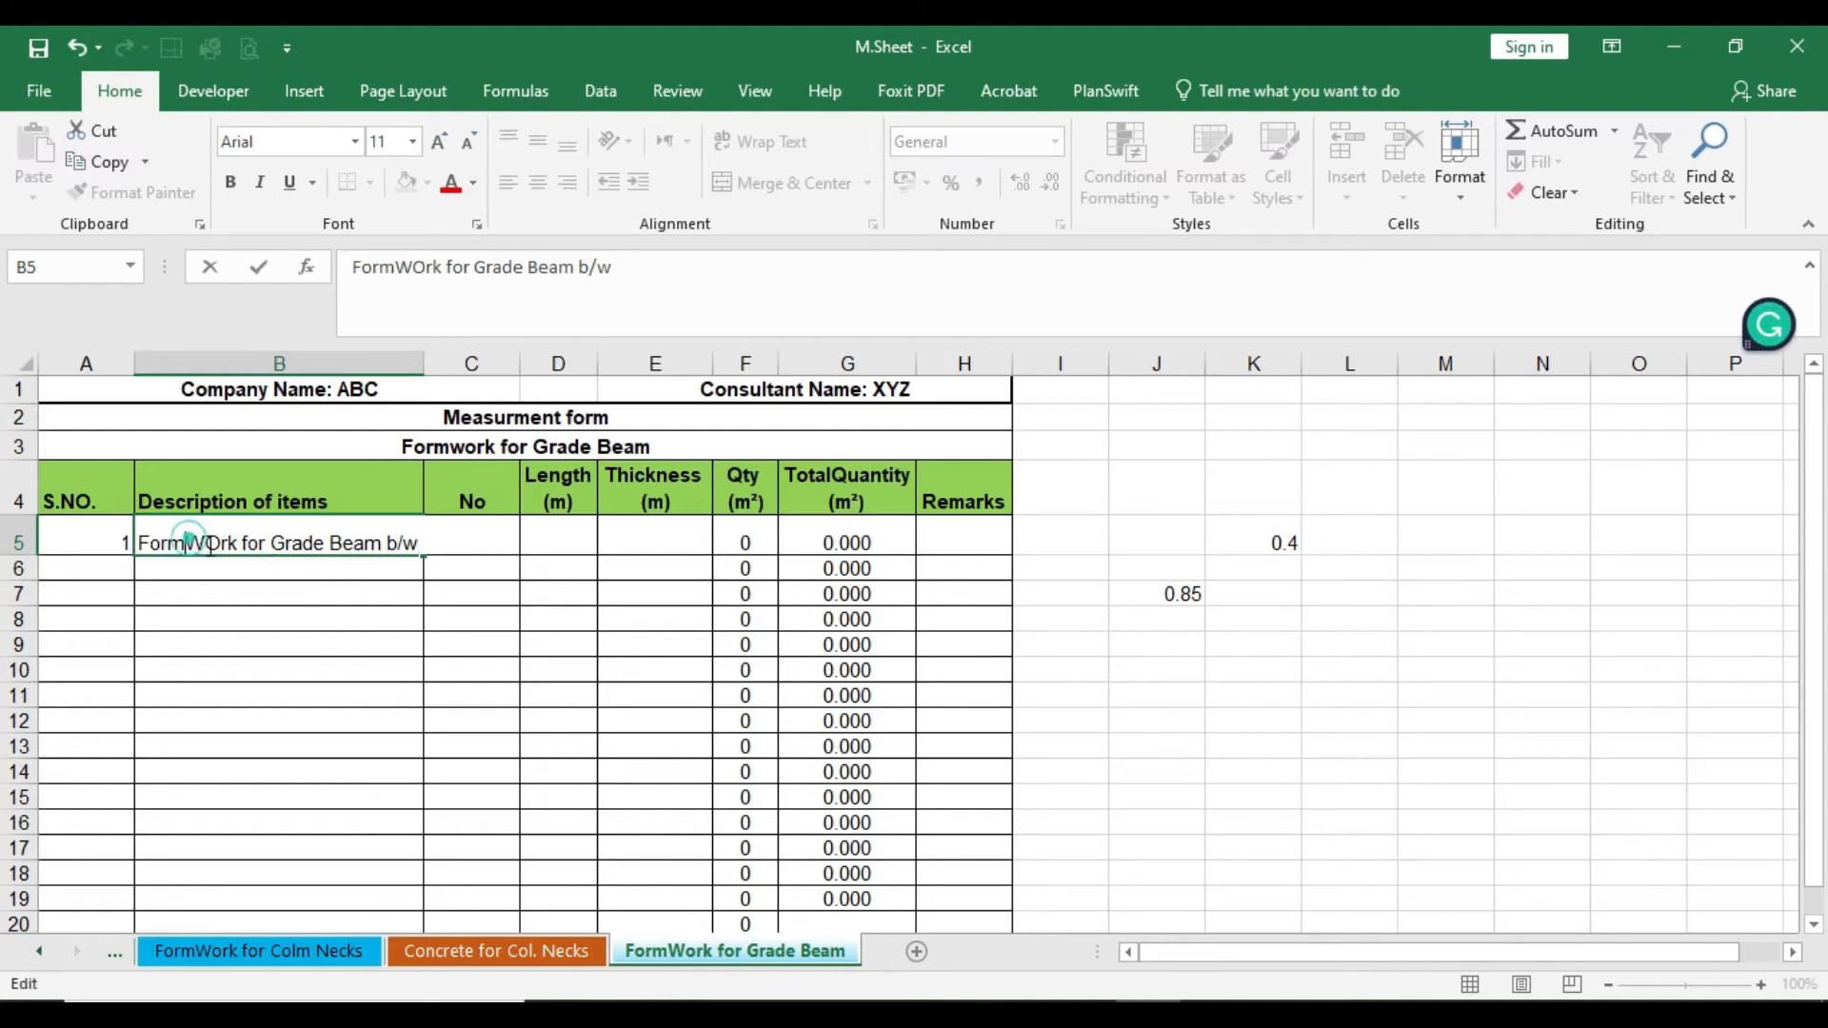
left_click(429, 547)
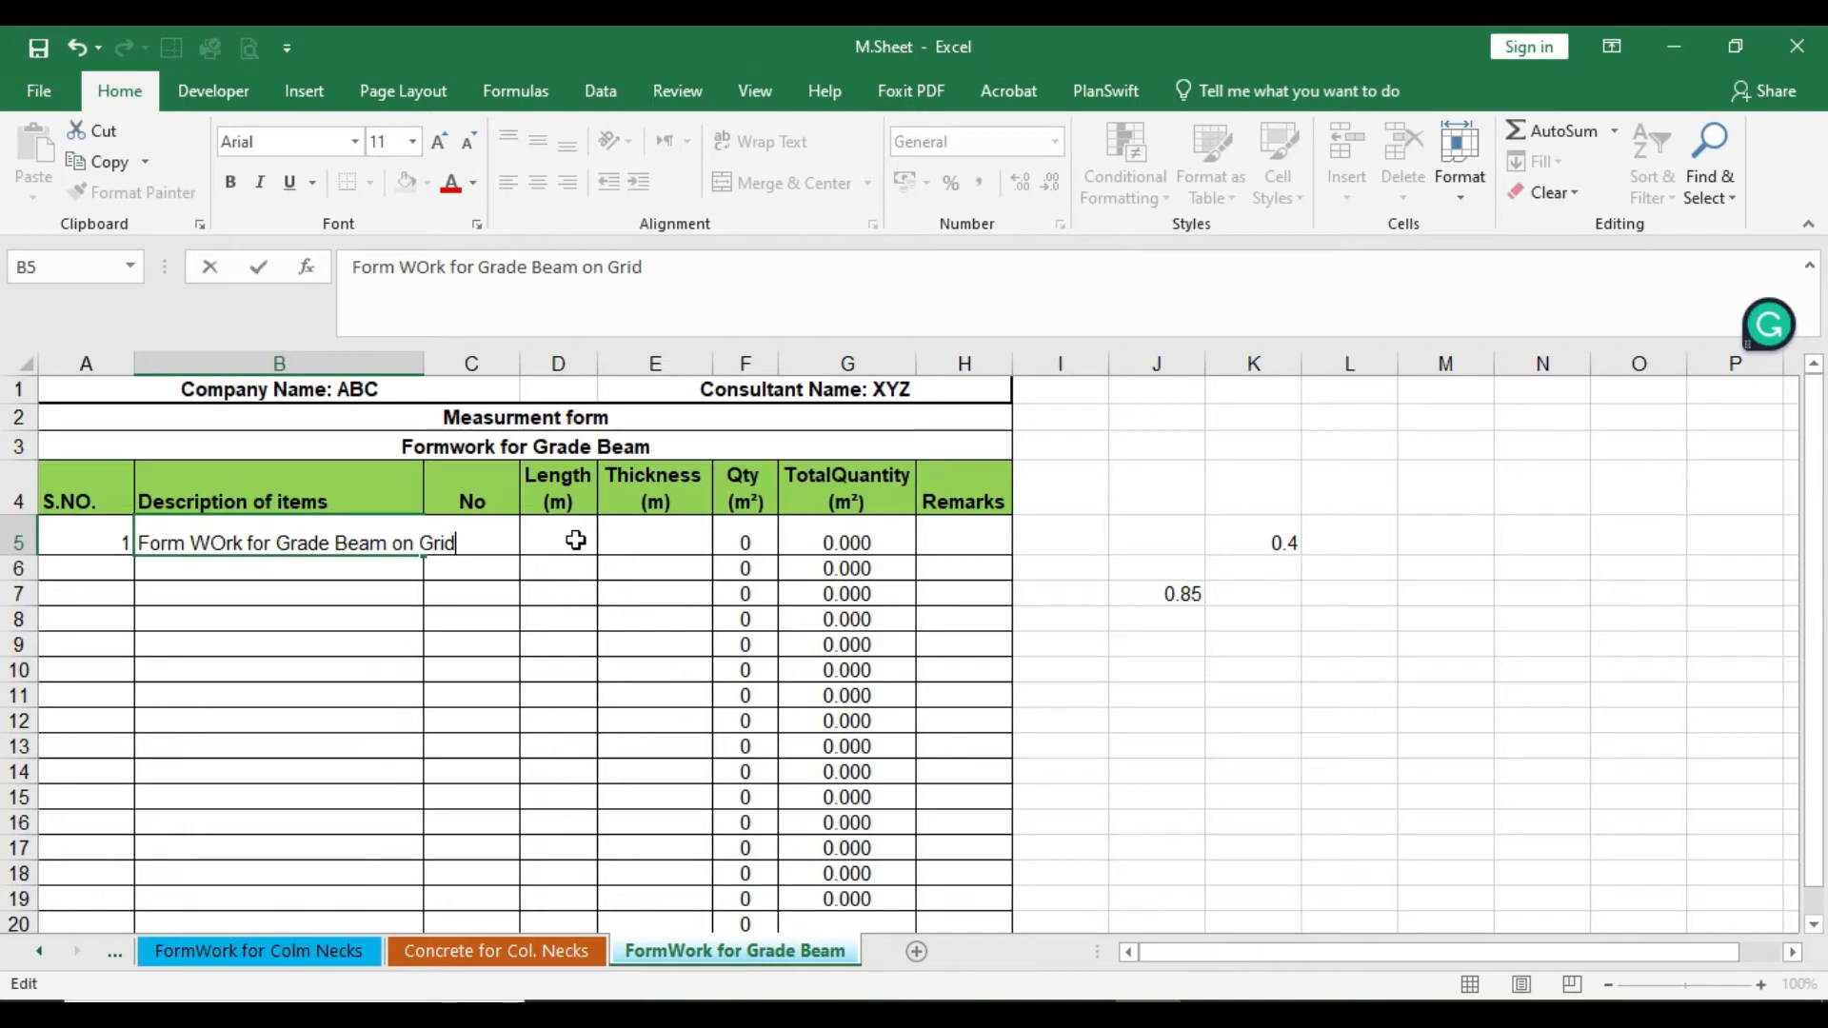
Step: Switch to AutoCAD and examine the Grade Beam plan to see which grid lines share the axis A beam layout
key("alt+Tab")
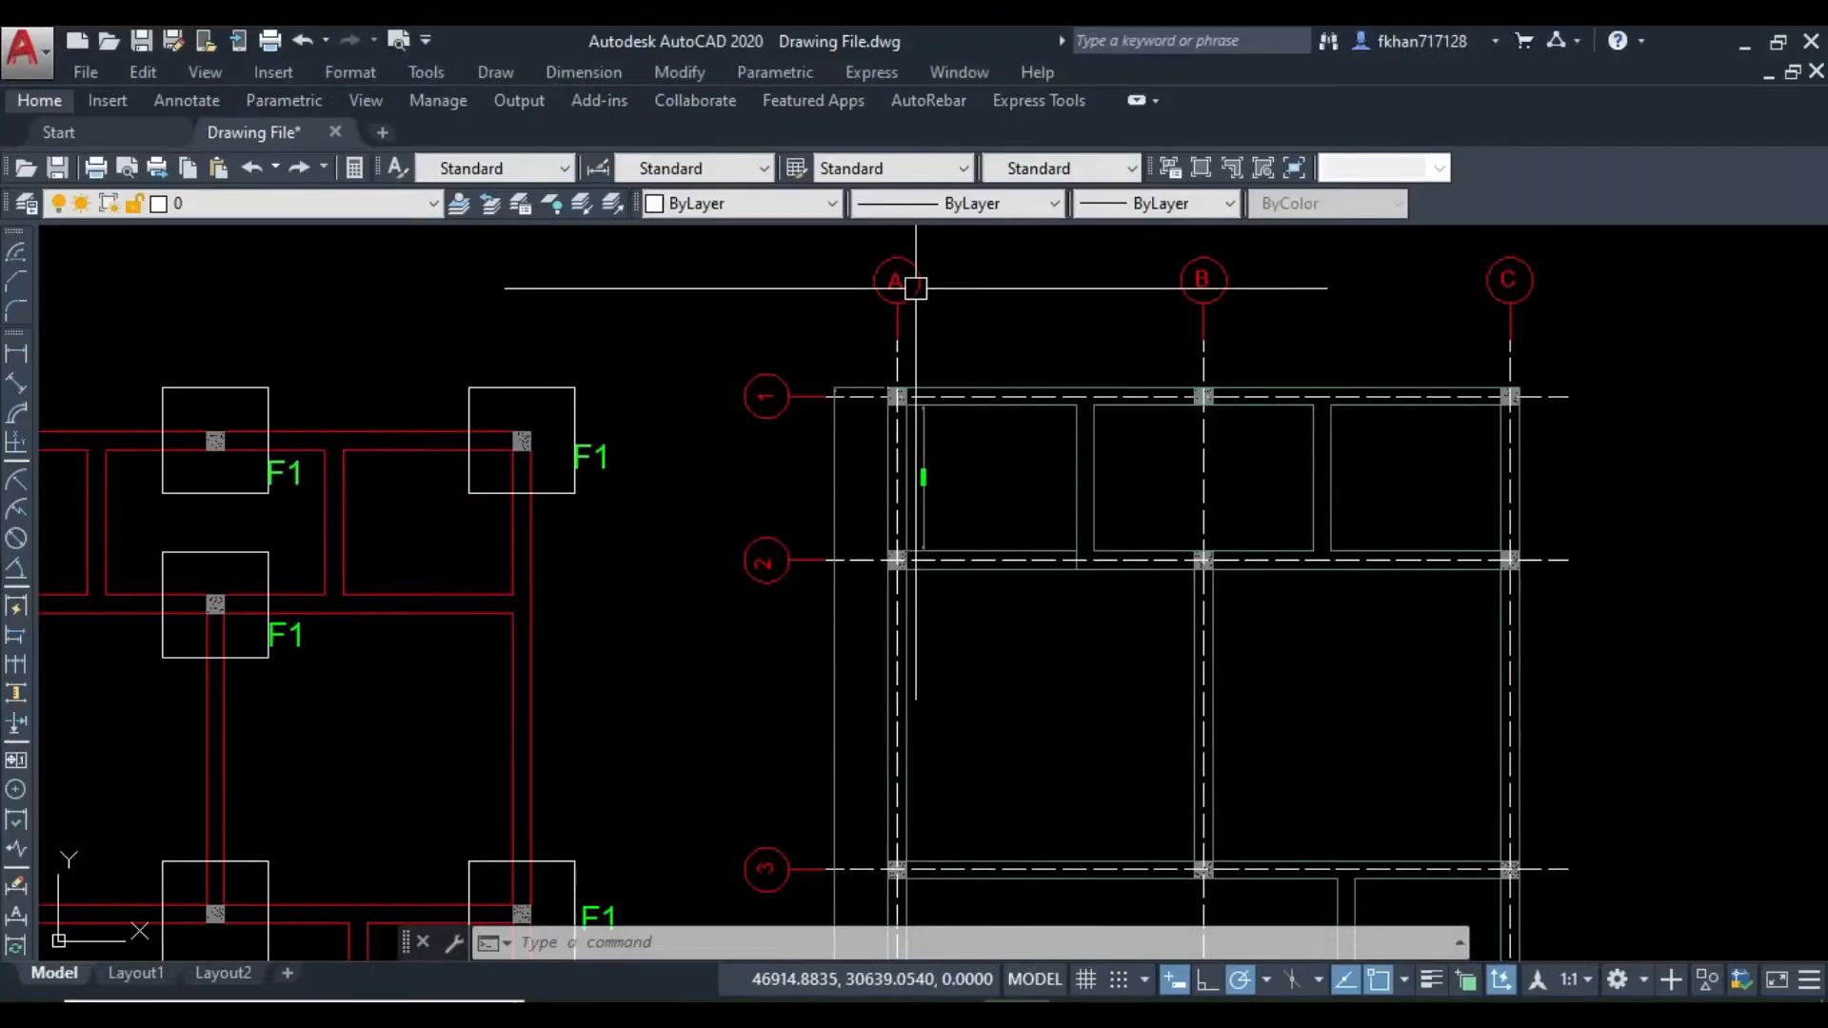
scroll(923, 396, "down", 5)
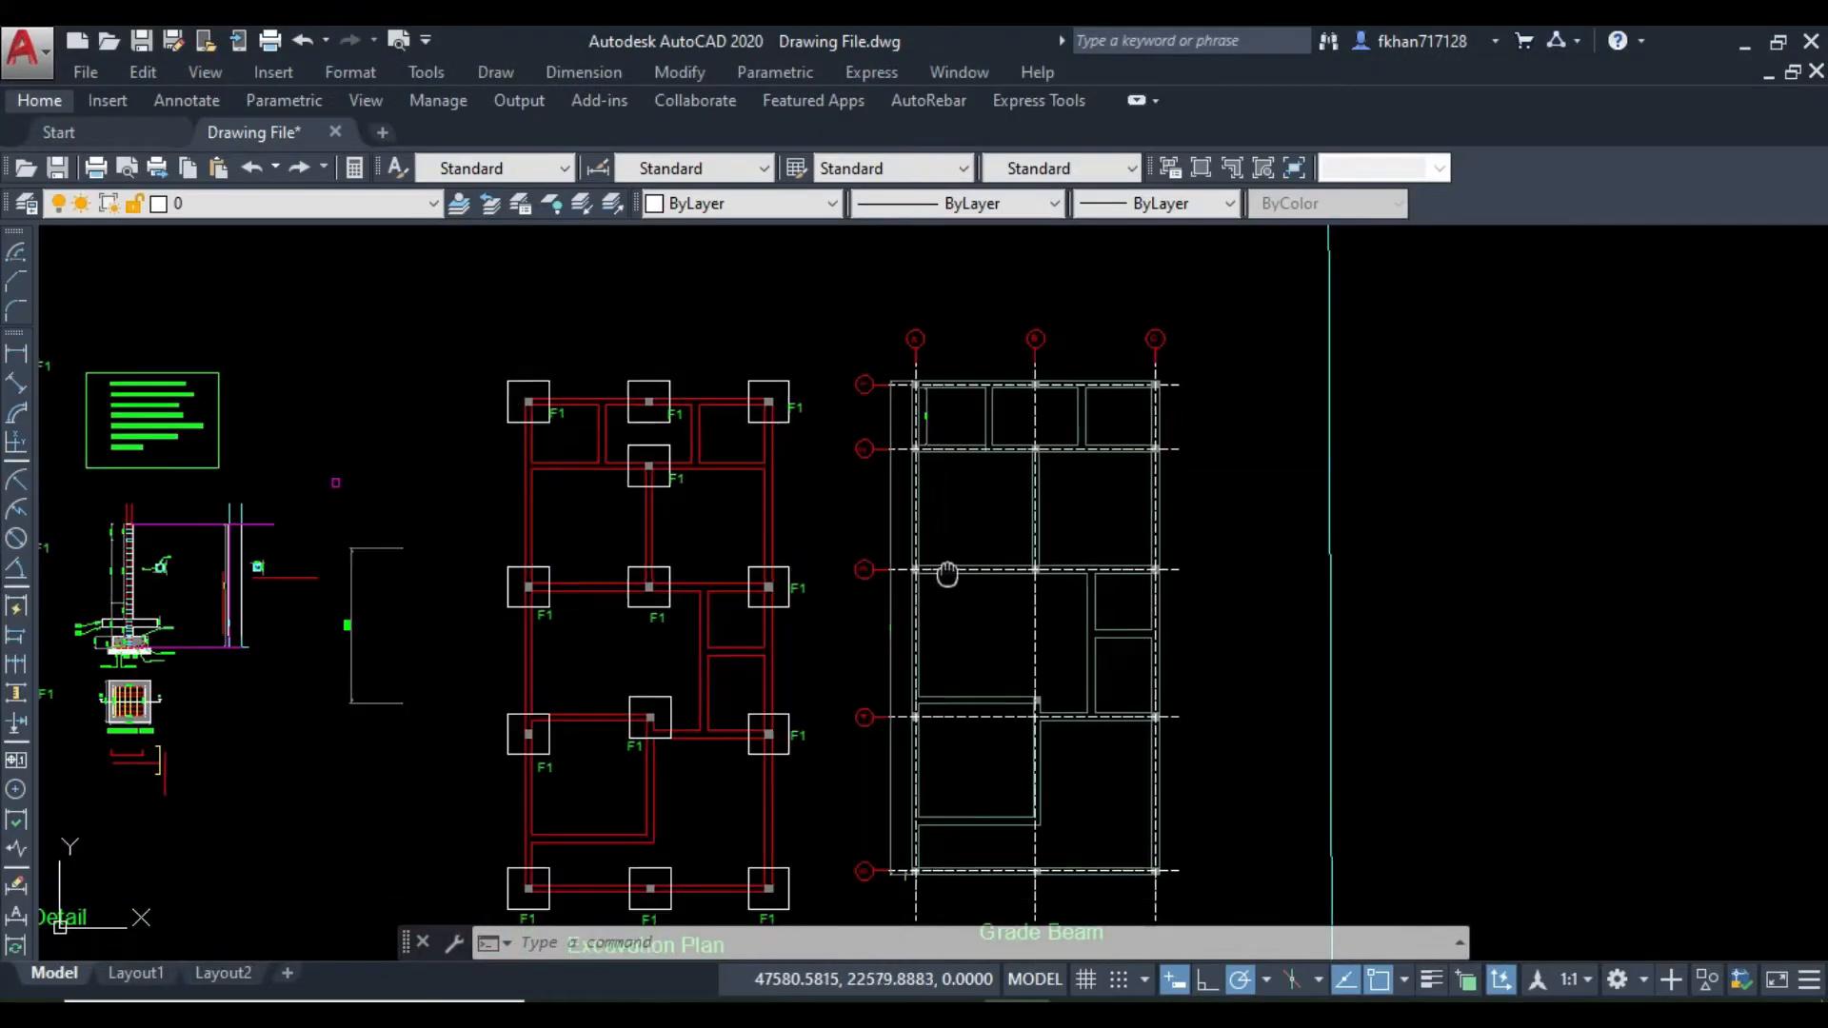
scroll(944, 571, "up", 2)
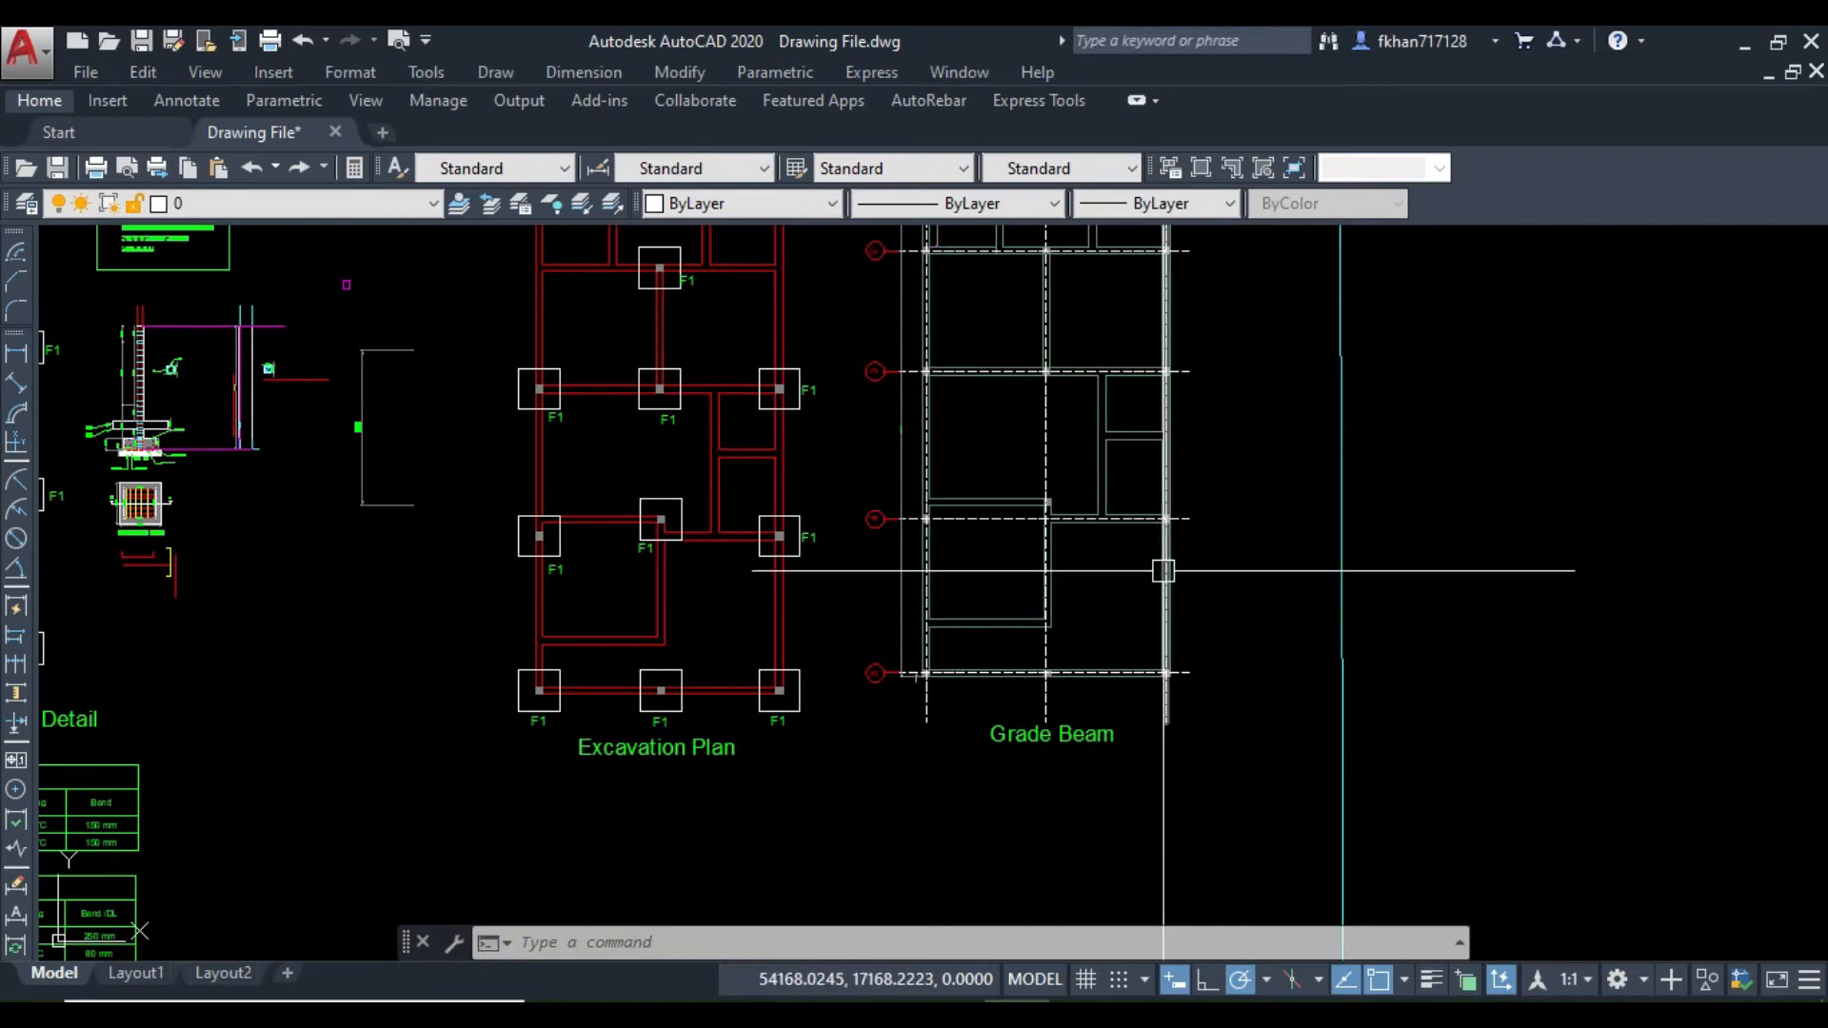
middle_click_drag(1148, 391, 1152, 566)
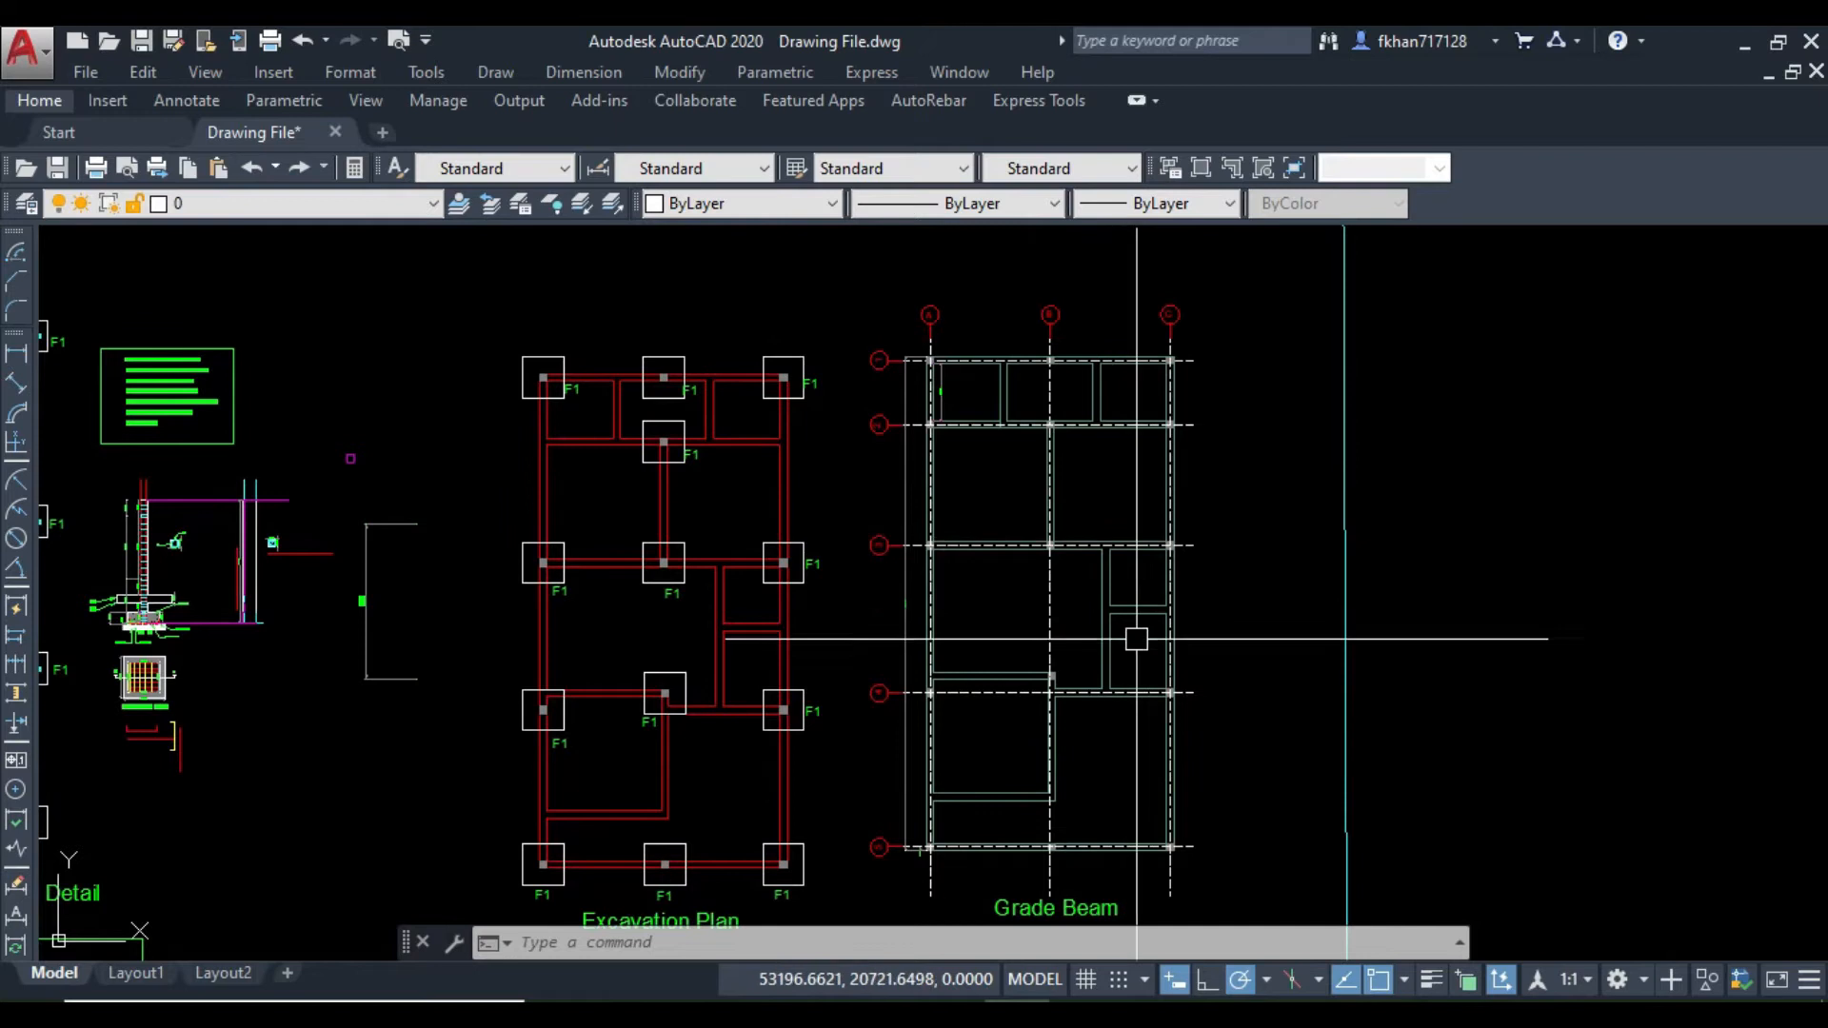
middle_click_drag(1113, 726, 1100, 584)
middle_click_drag(946, 508, 952, 600)
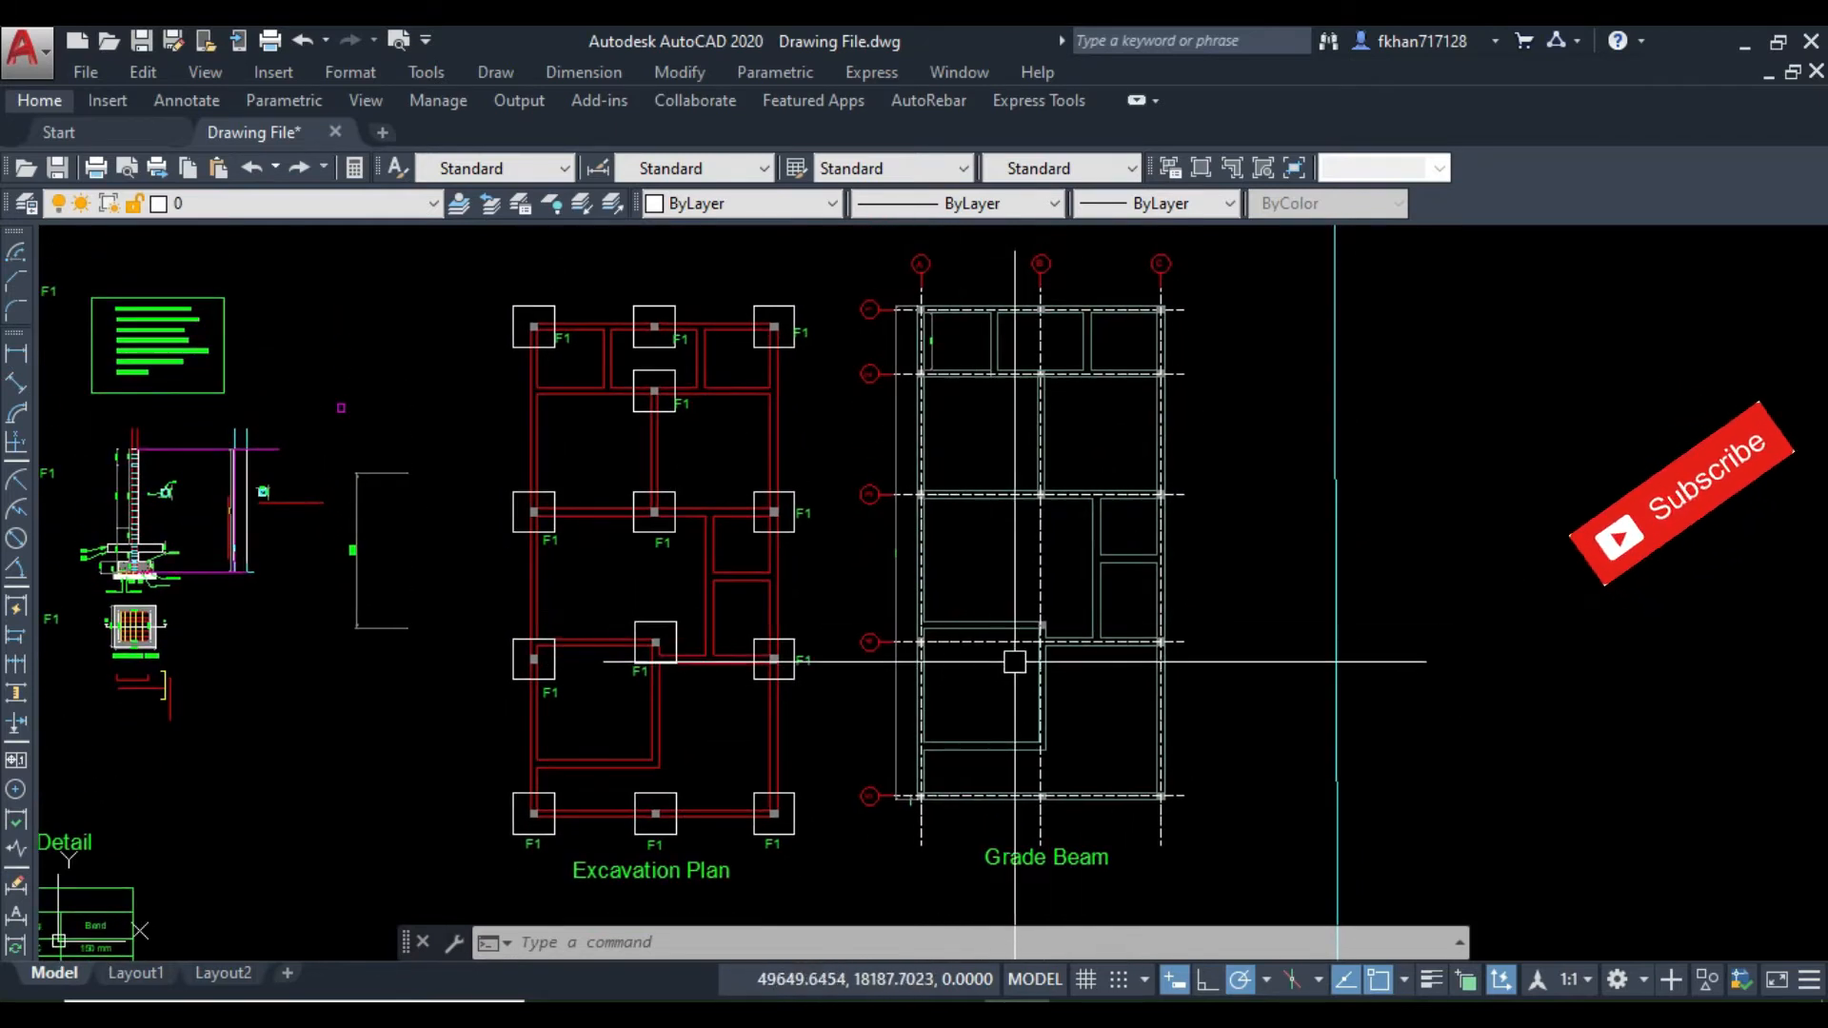
scroll(933, 362, "up", 2)
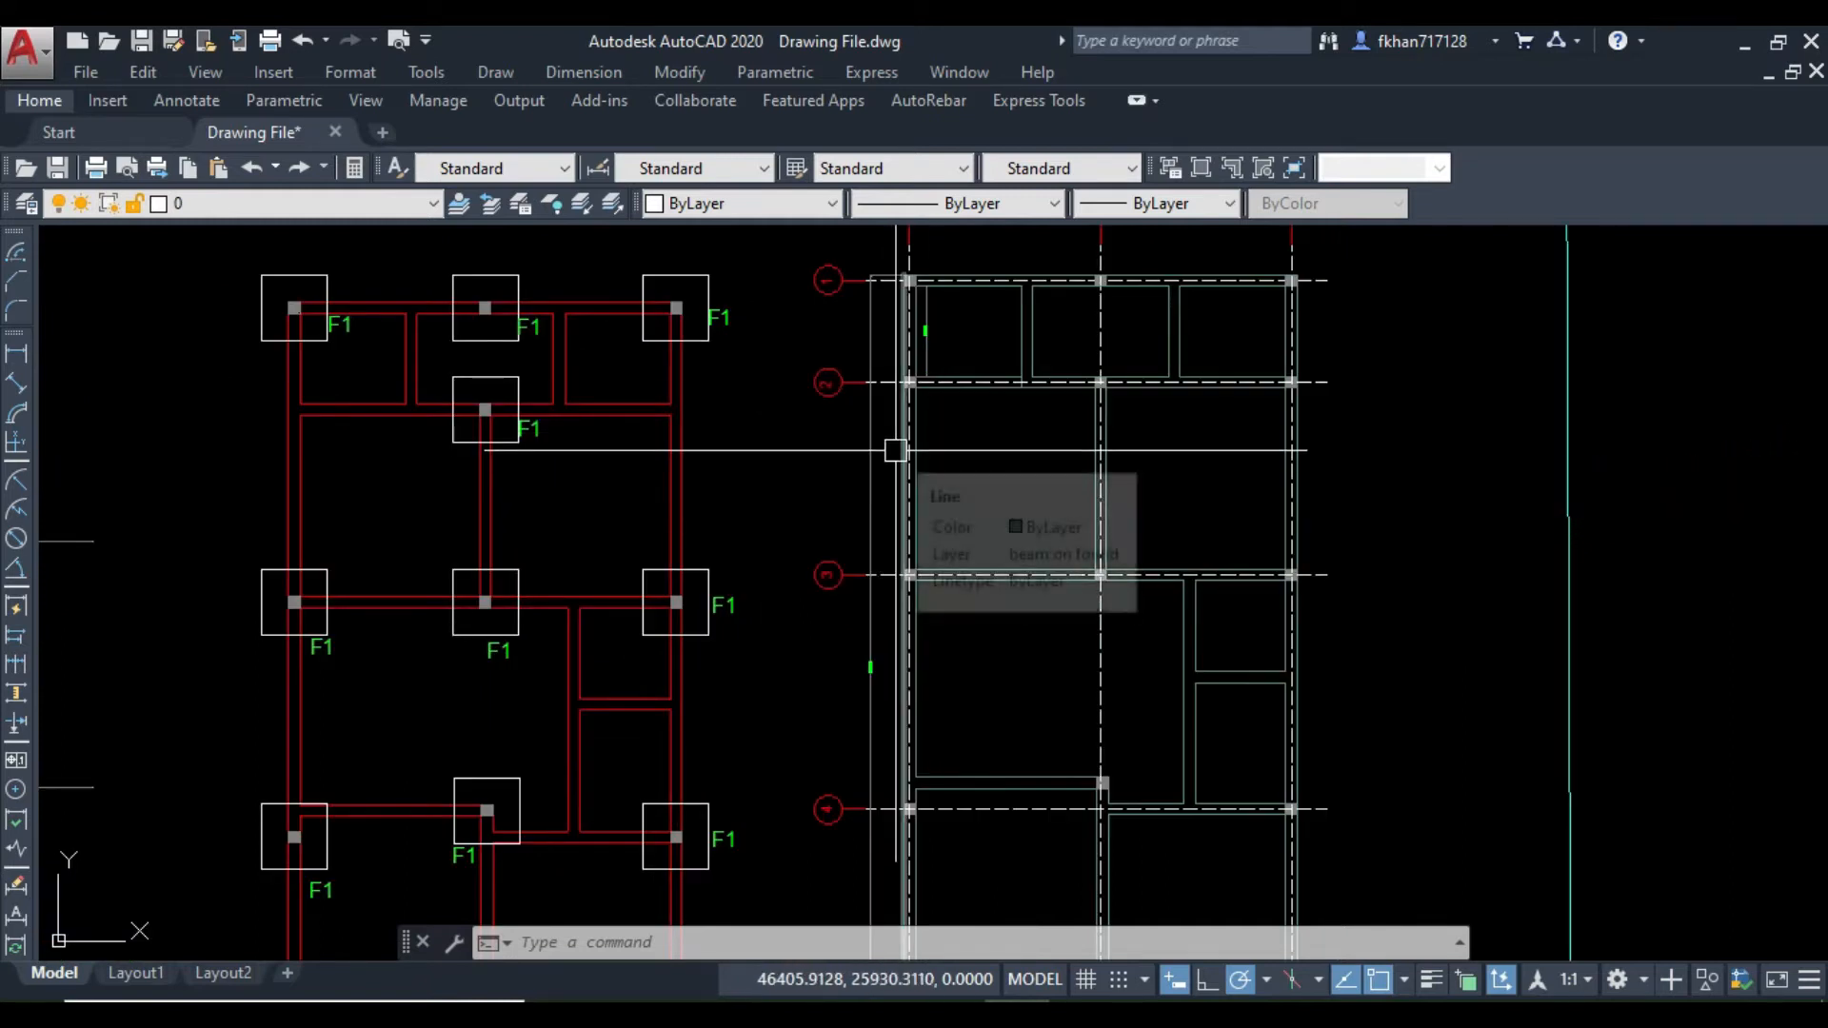
scroll(896, 452, "down", 2)
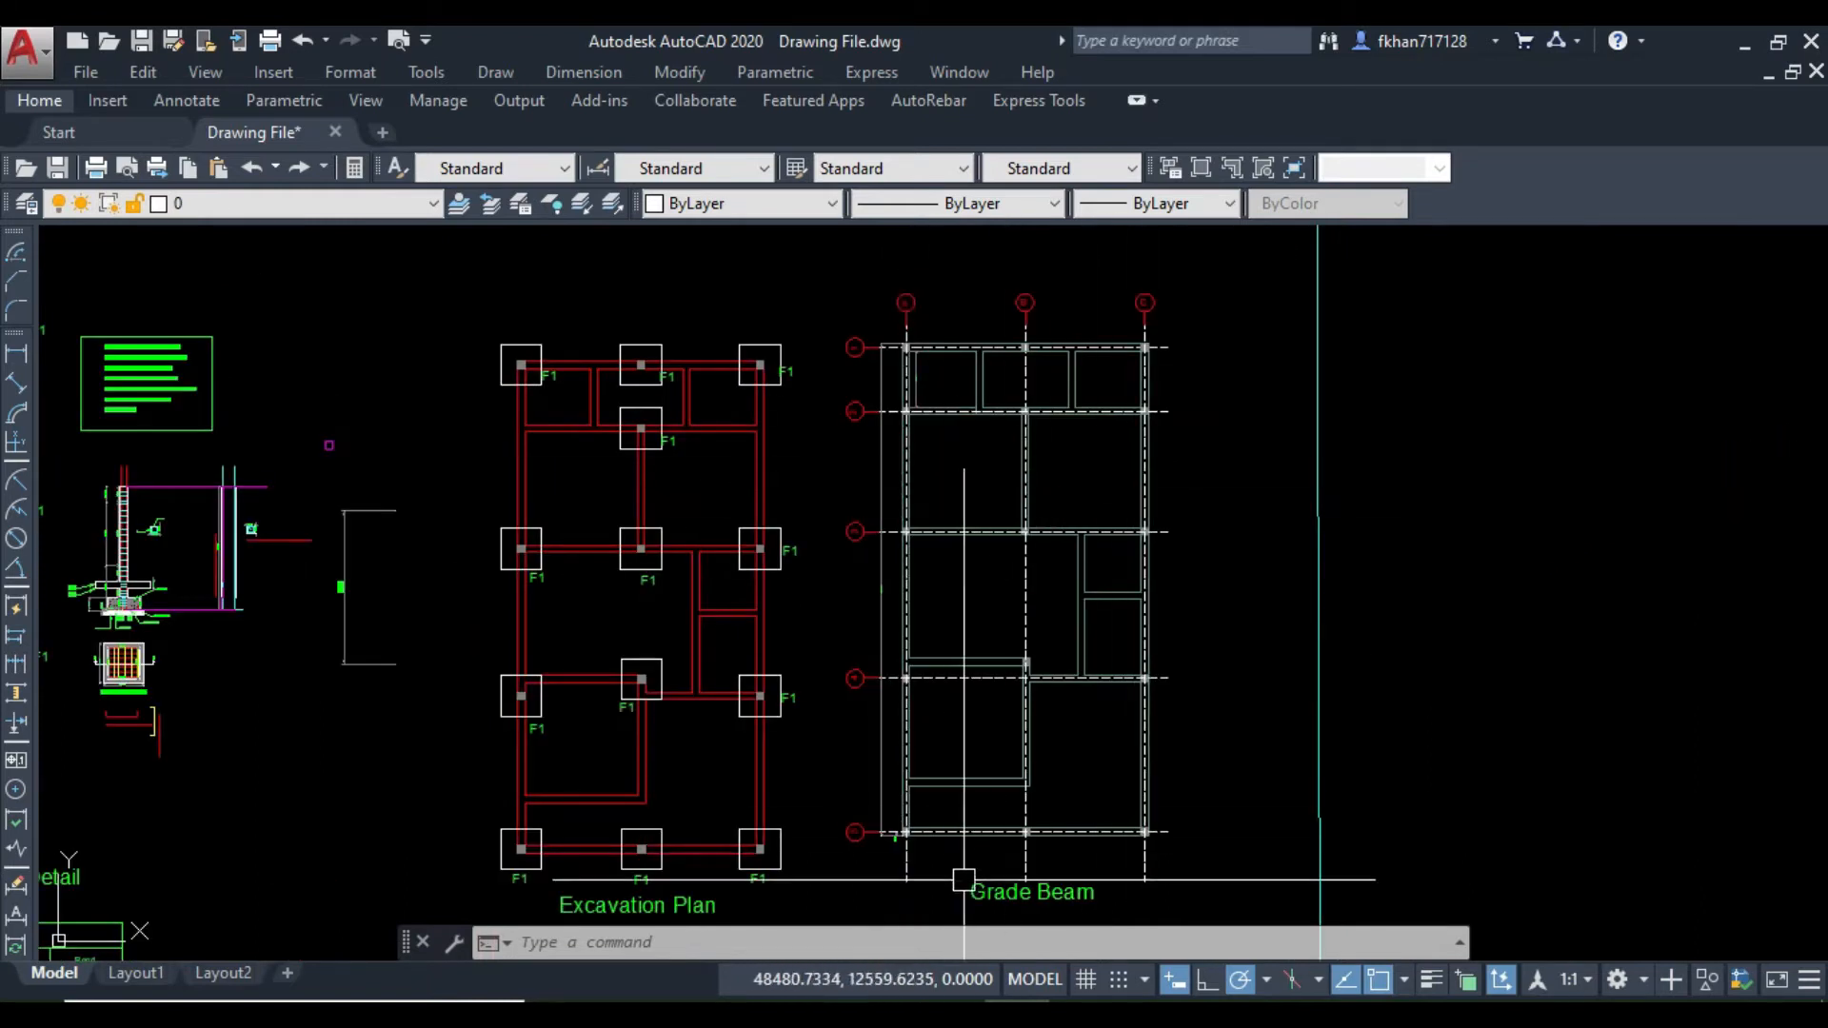
Step: Switch back to Excel, finish the B5 description with "A&C", wrap its text and increase row 5's height to fit both lines
left_click(1147, 1011)
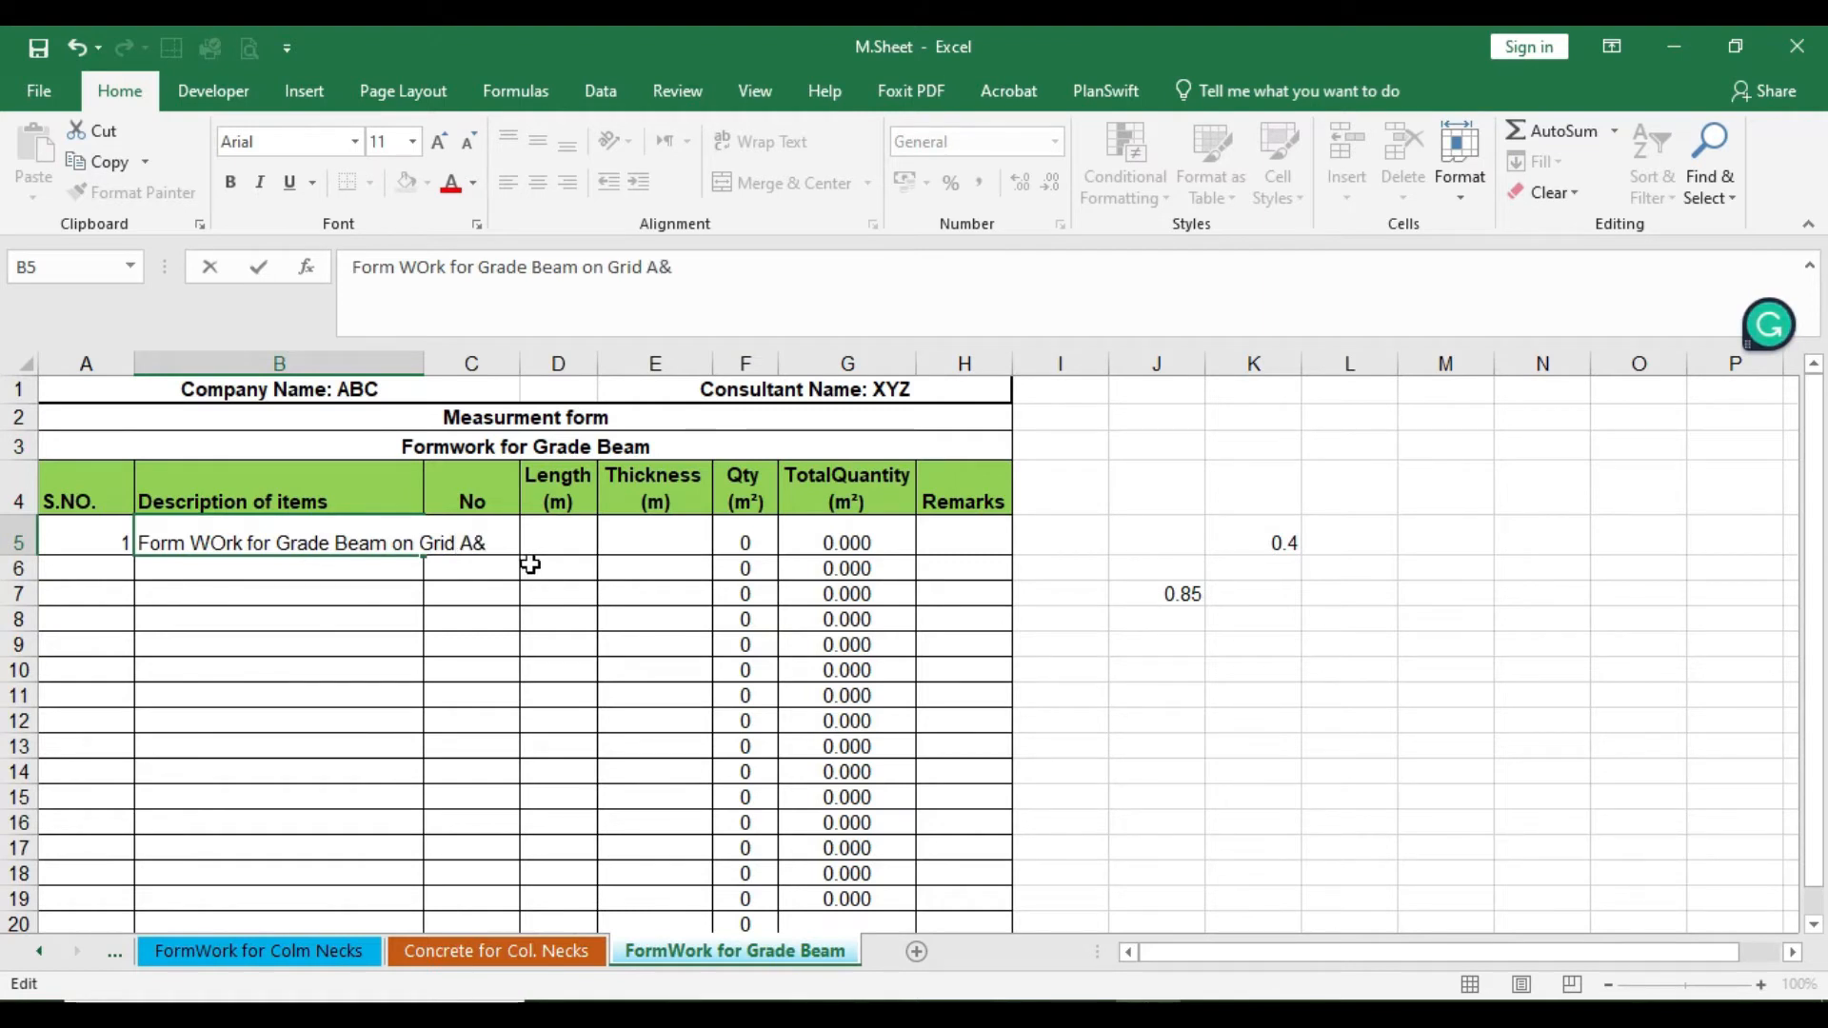
left_click(327, 534)
left_click(759, 143)
left_click_drag(324, 689, 306, 678)
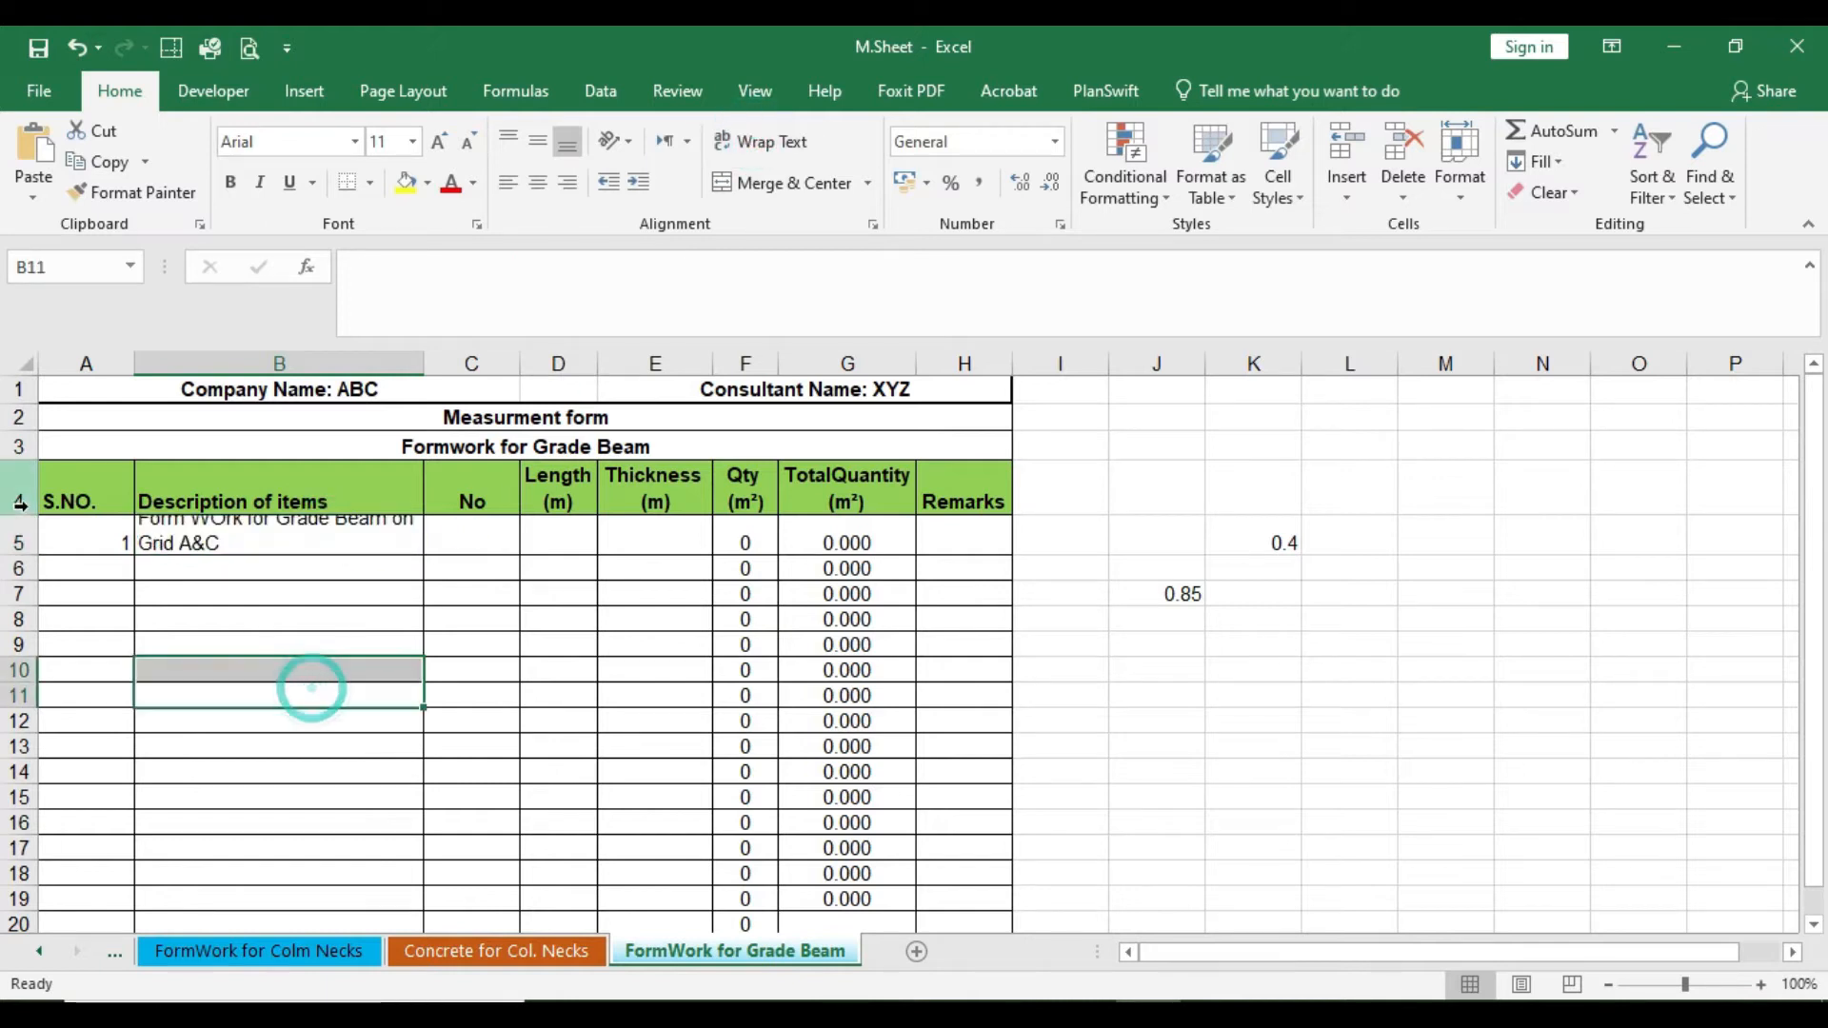
mouse_move(19, 556)
left_mouse_down()
mouse_move(19, 599)
mouse_move(12, 580)
left_mouse_up()
left_click(237, 620)
Step: Fill row 5 with No 2, the converted length 29.88 from Calculator and thickness .225
left_click(455, 544)
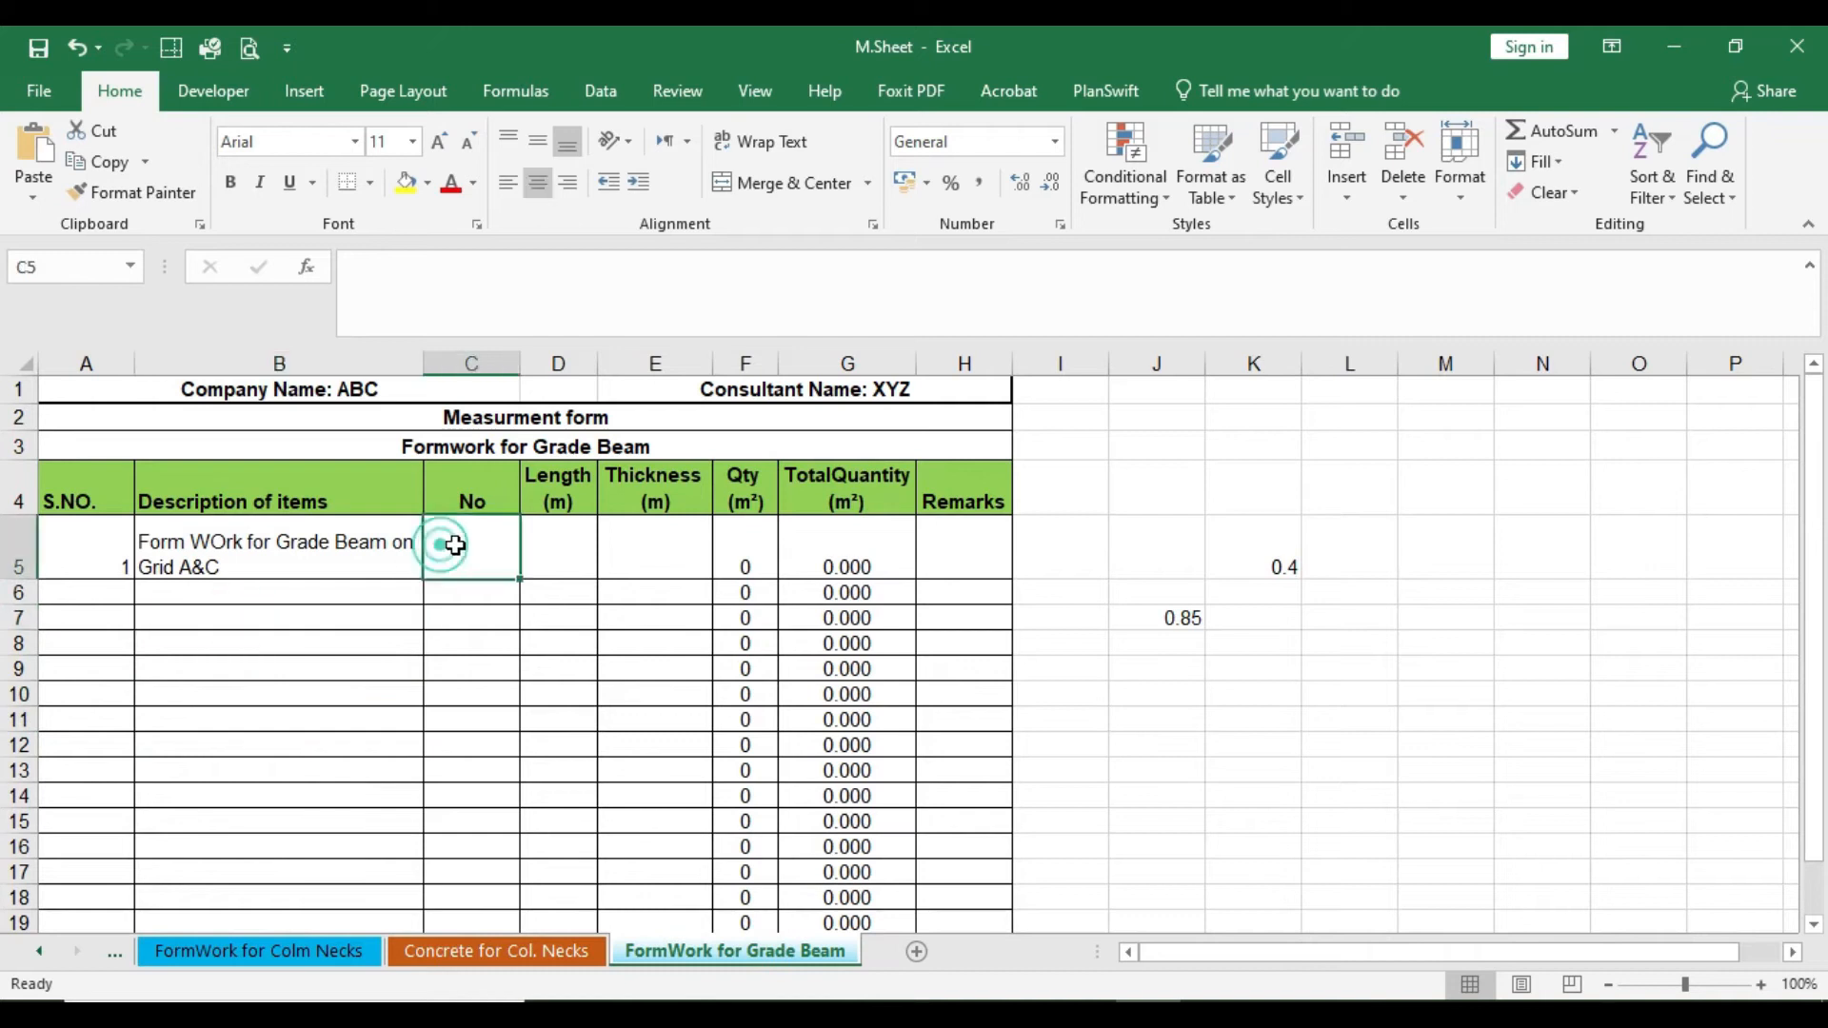
type("2")
key("Tab")
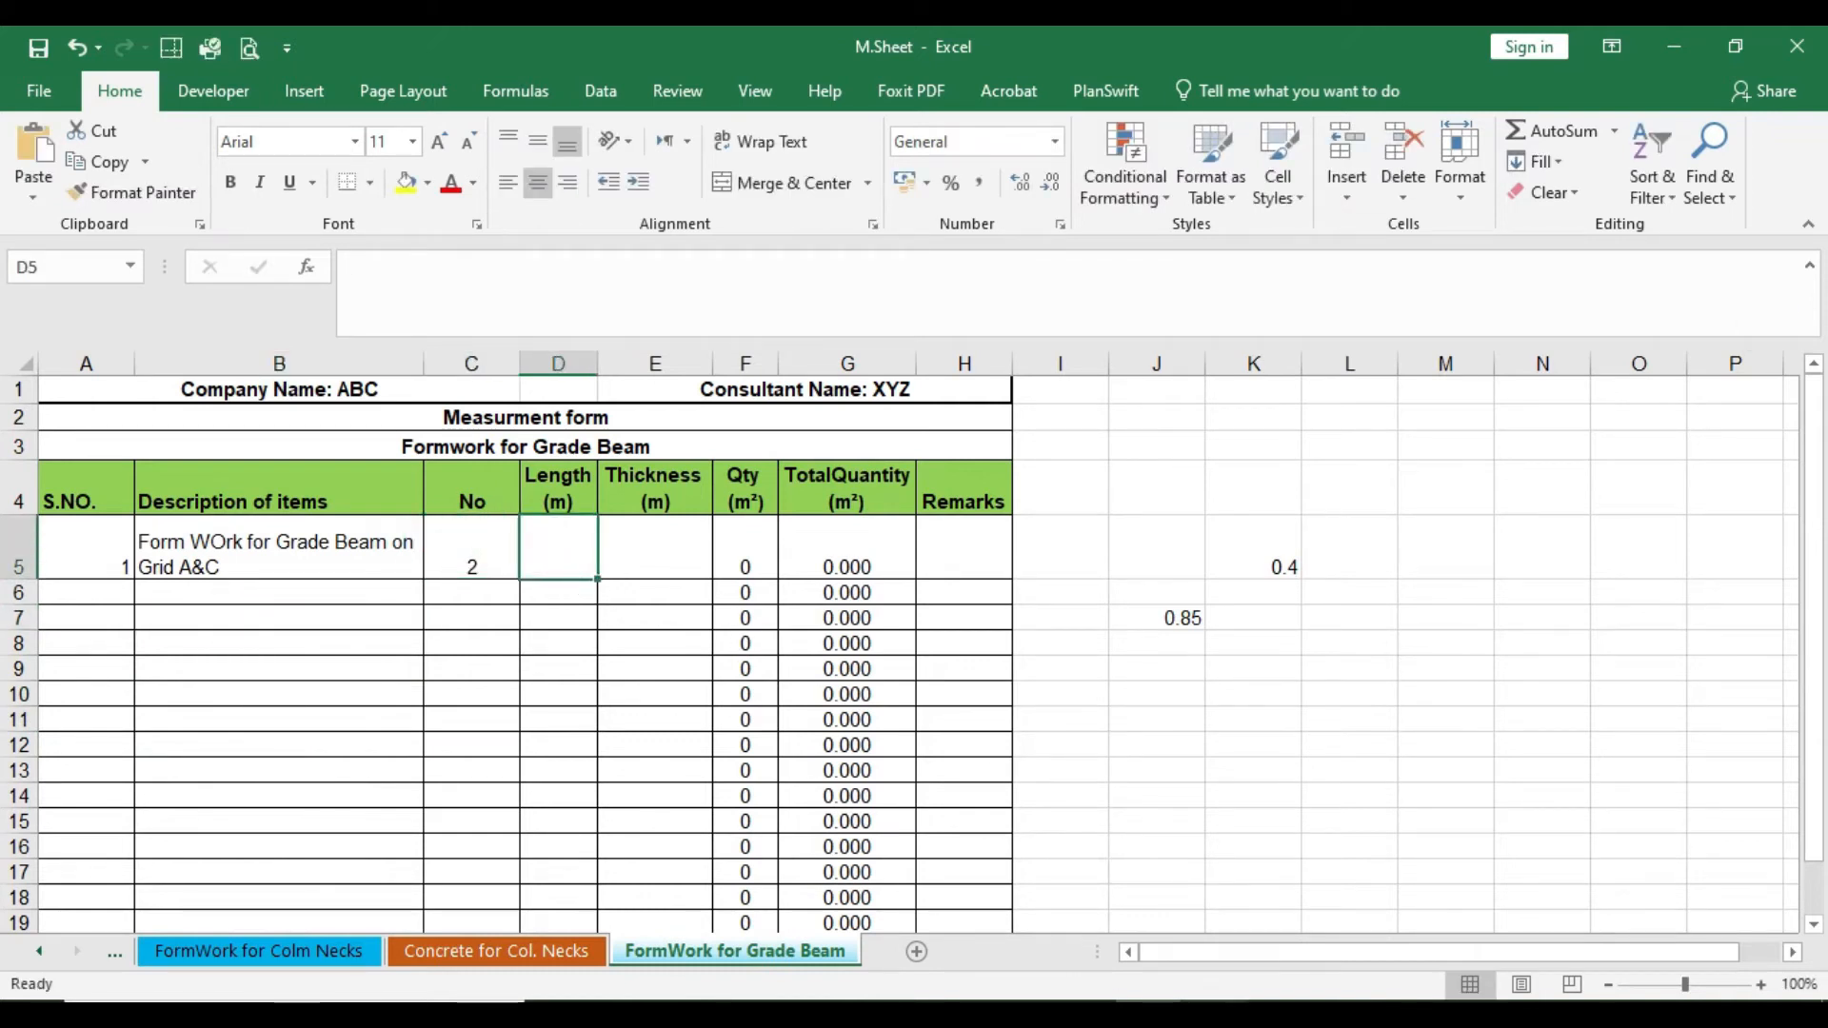
left_click(1213, 1015)
left_click(1461, 203)
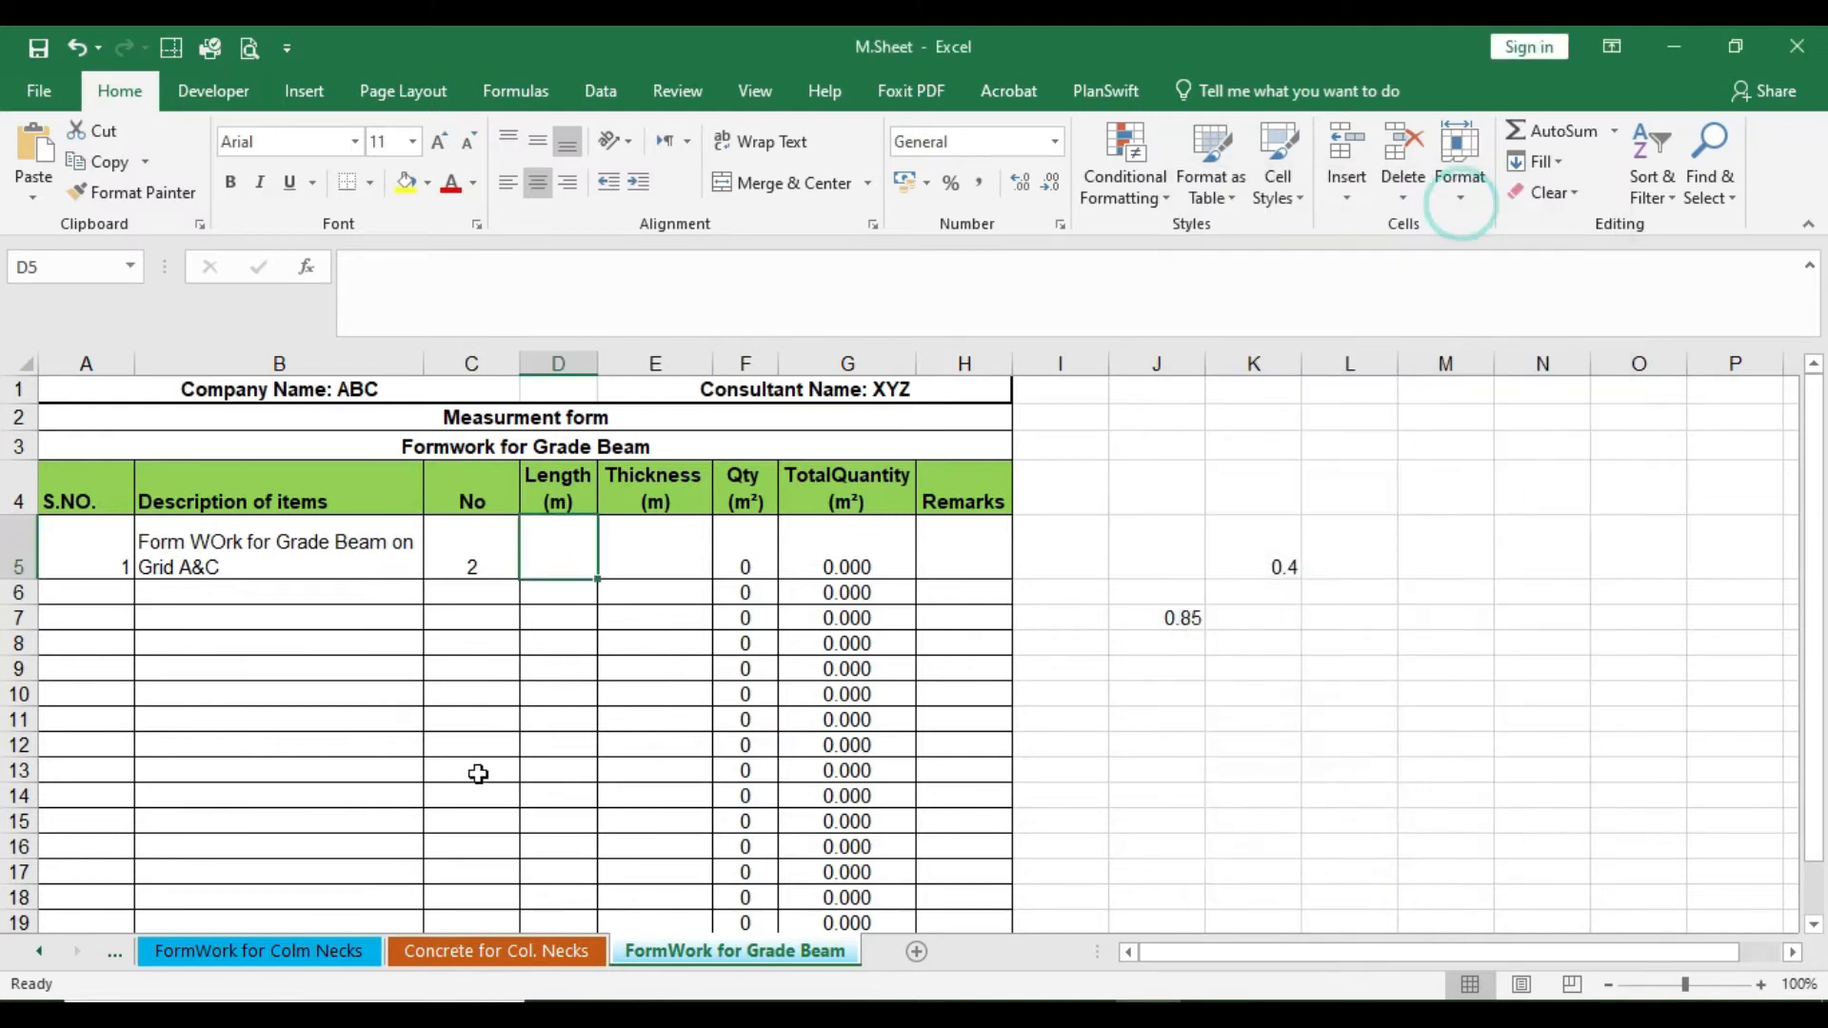
type("29.88")
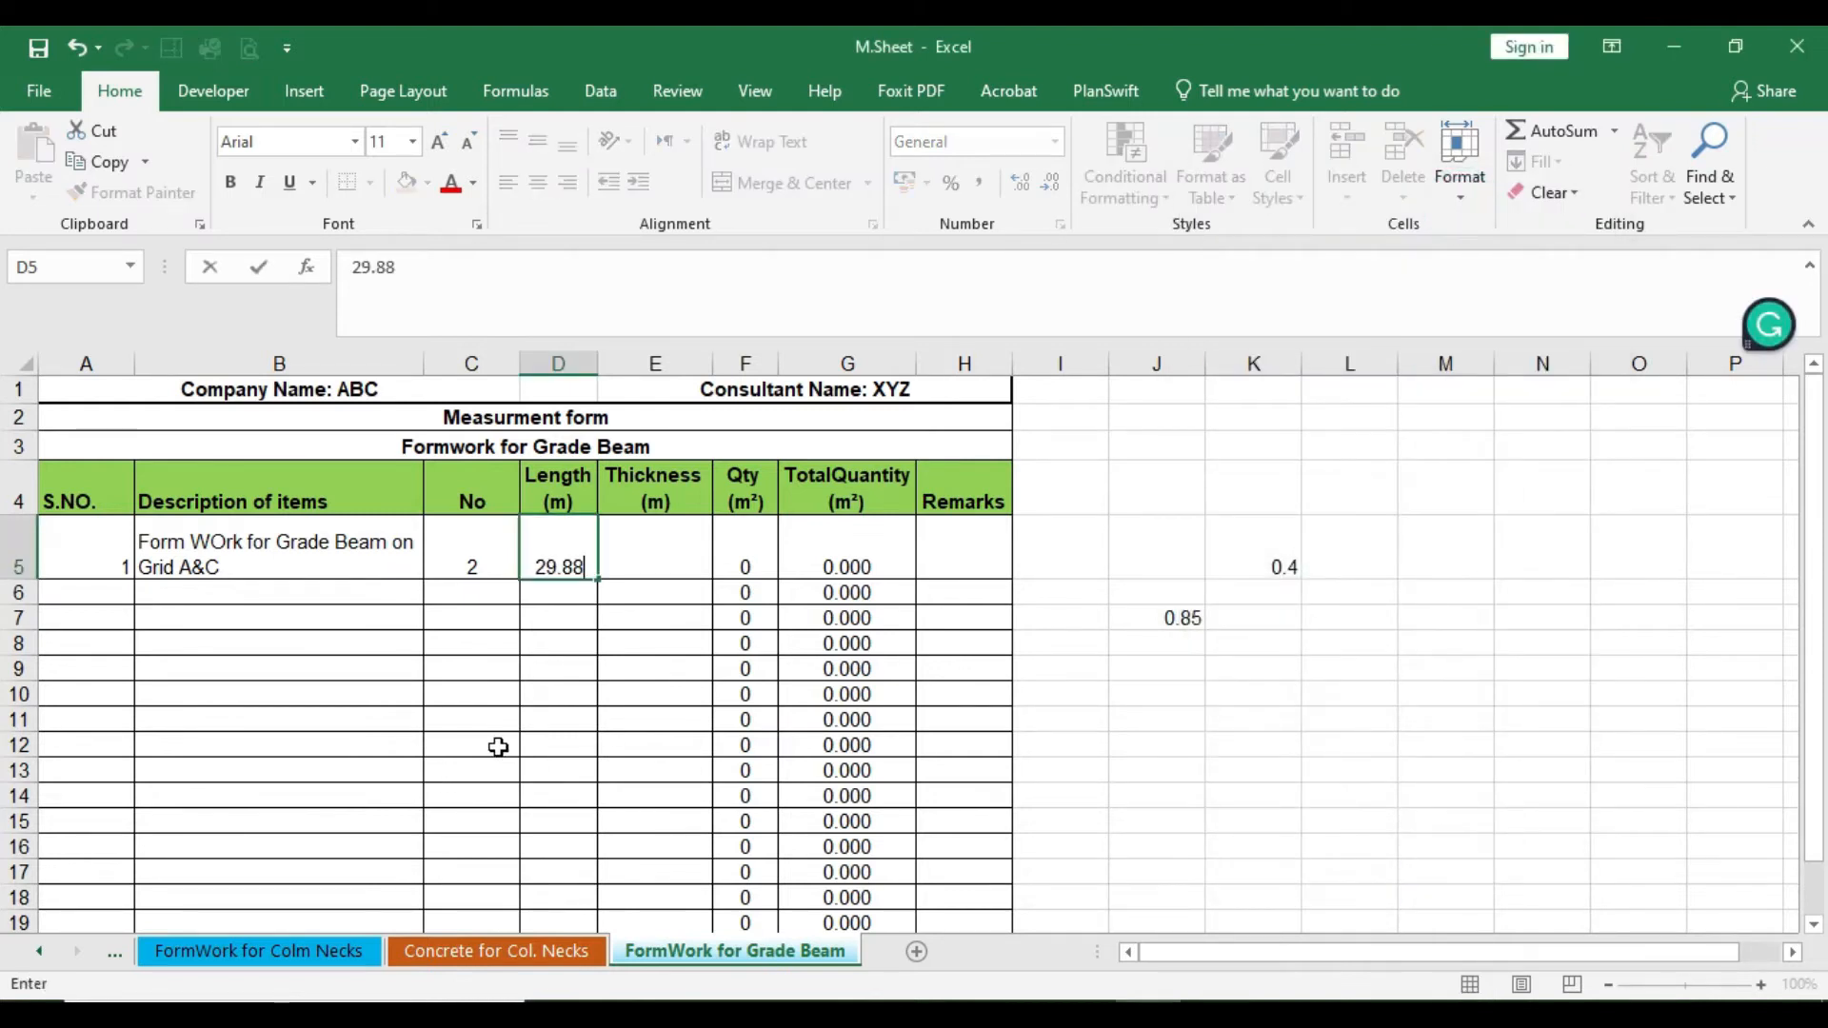
key("Tab")
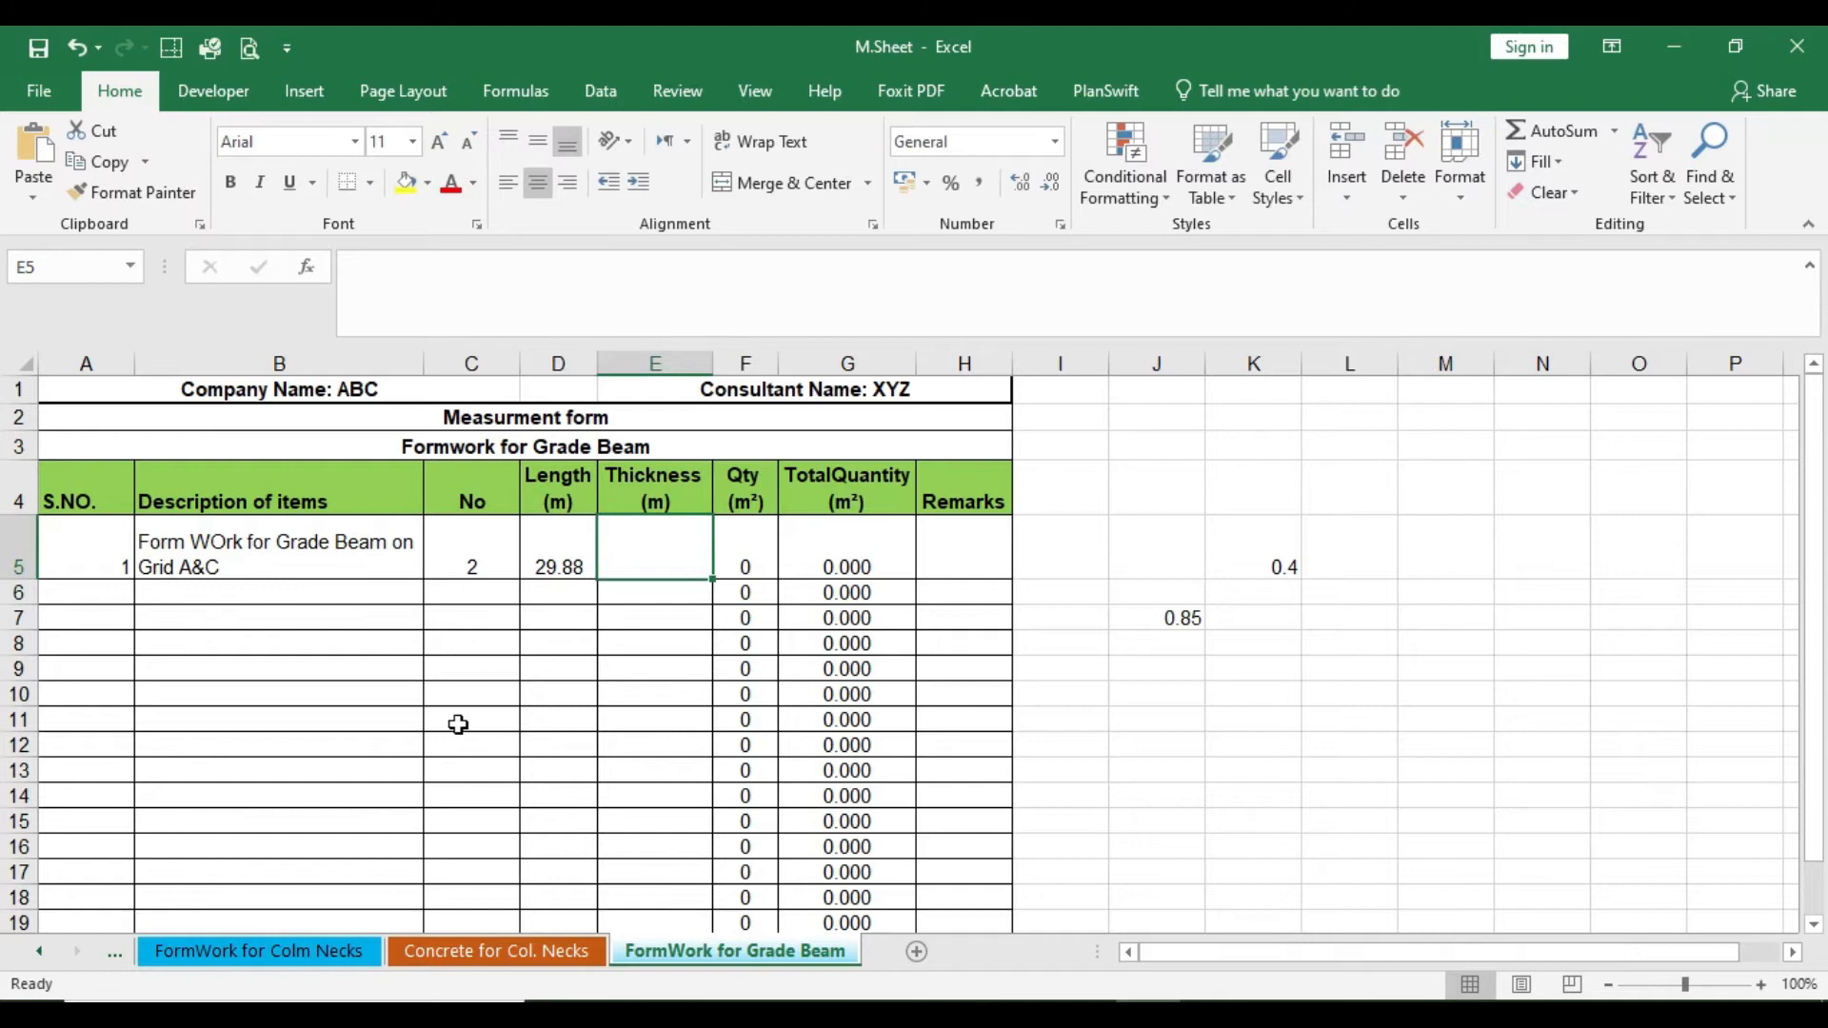
type(".225")
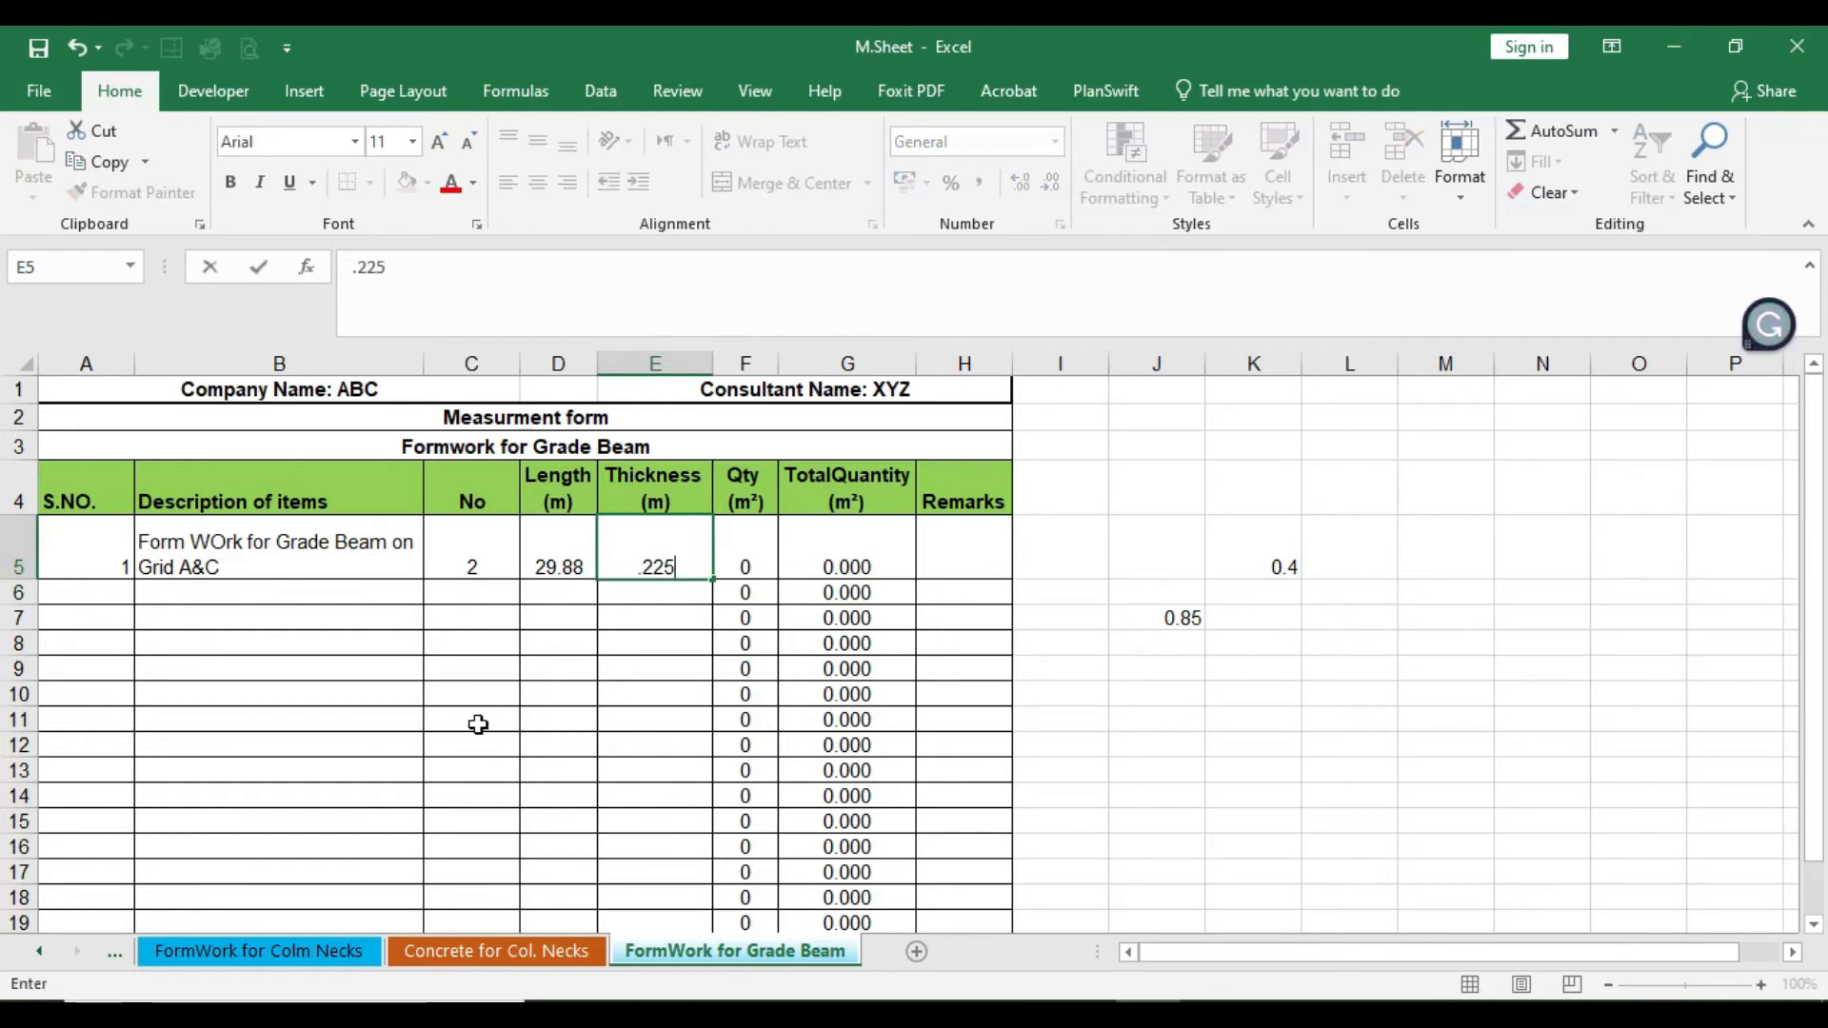
key("Tab")
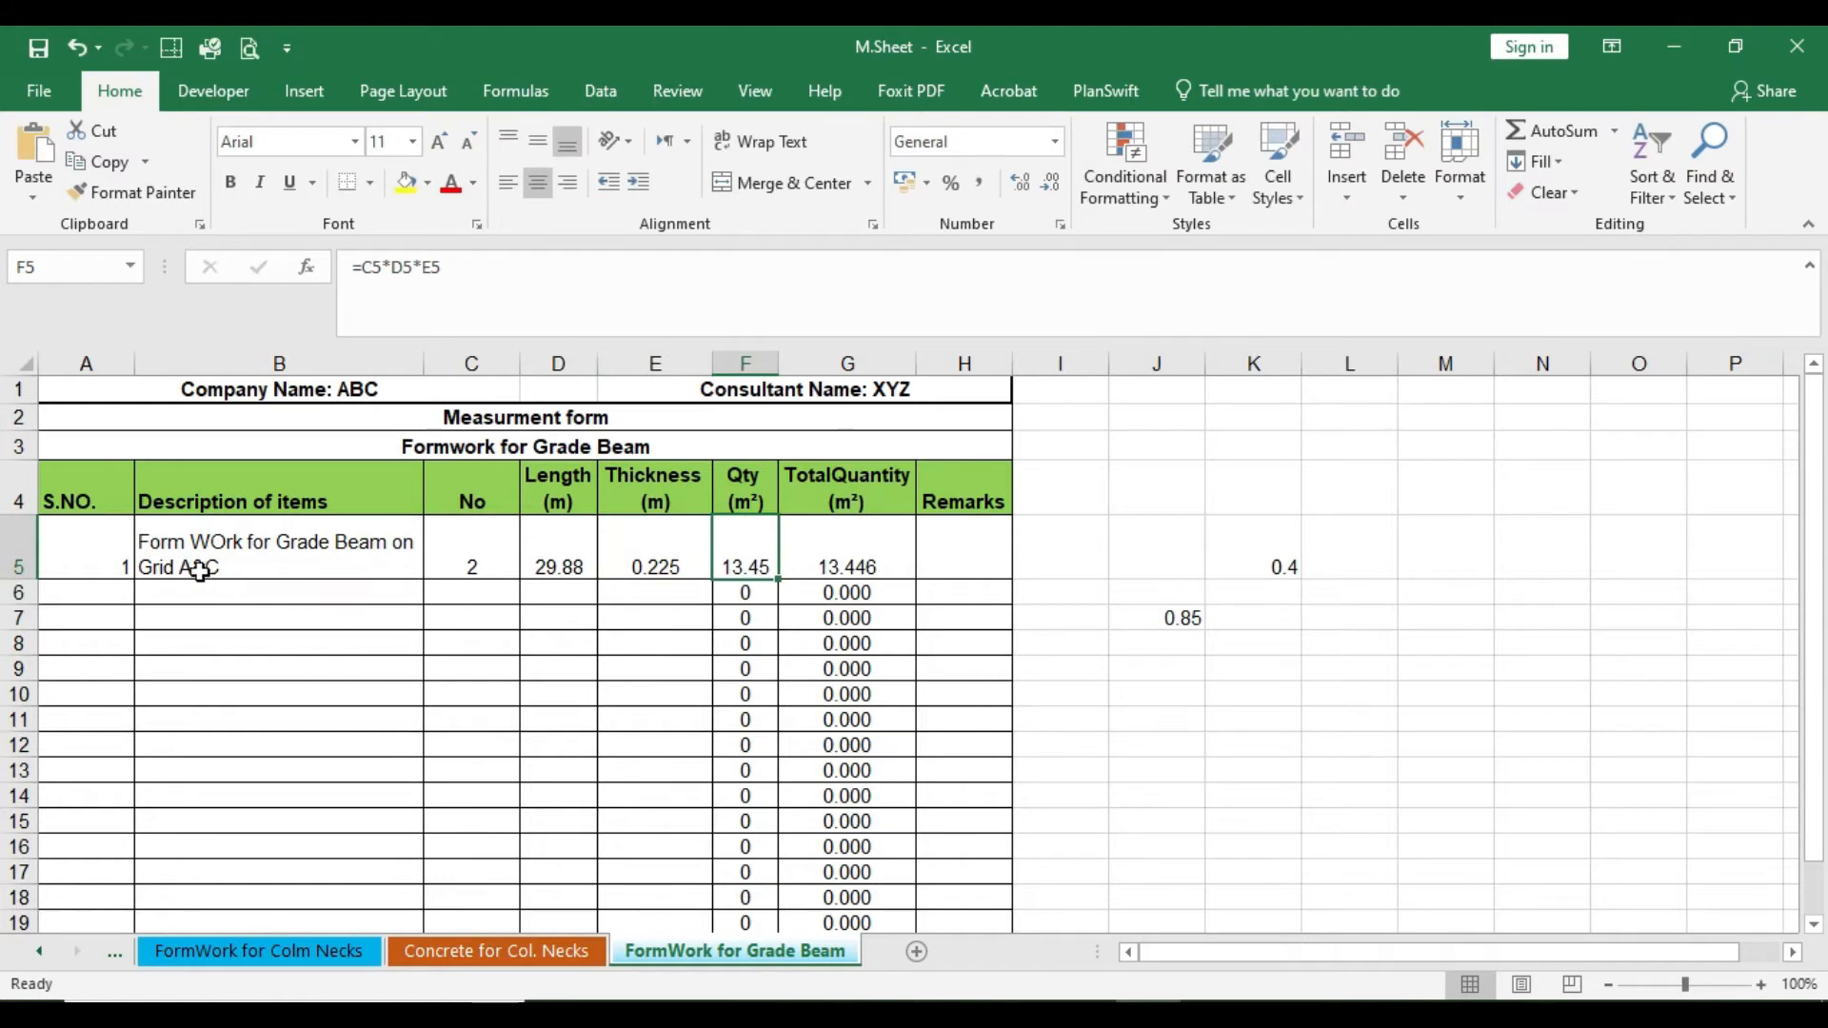
Step: Slightly reduce row 5's height and correct "WOrk" to "Work" in the B5 description
left_click_drag(12, 581, 12, 572)
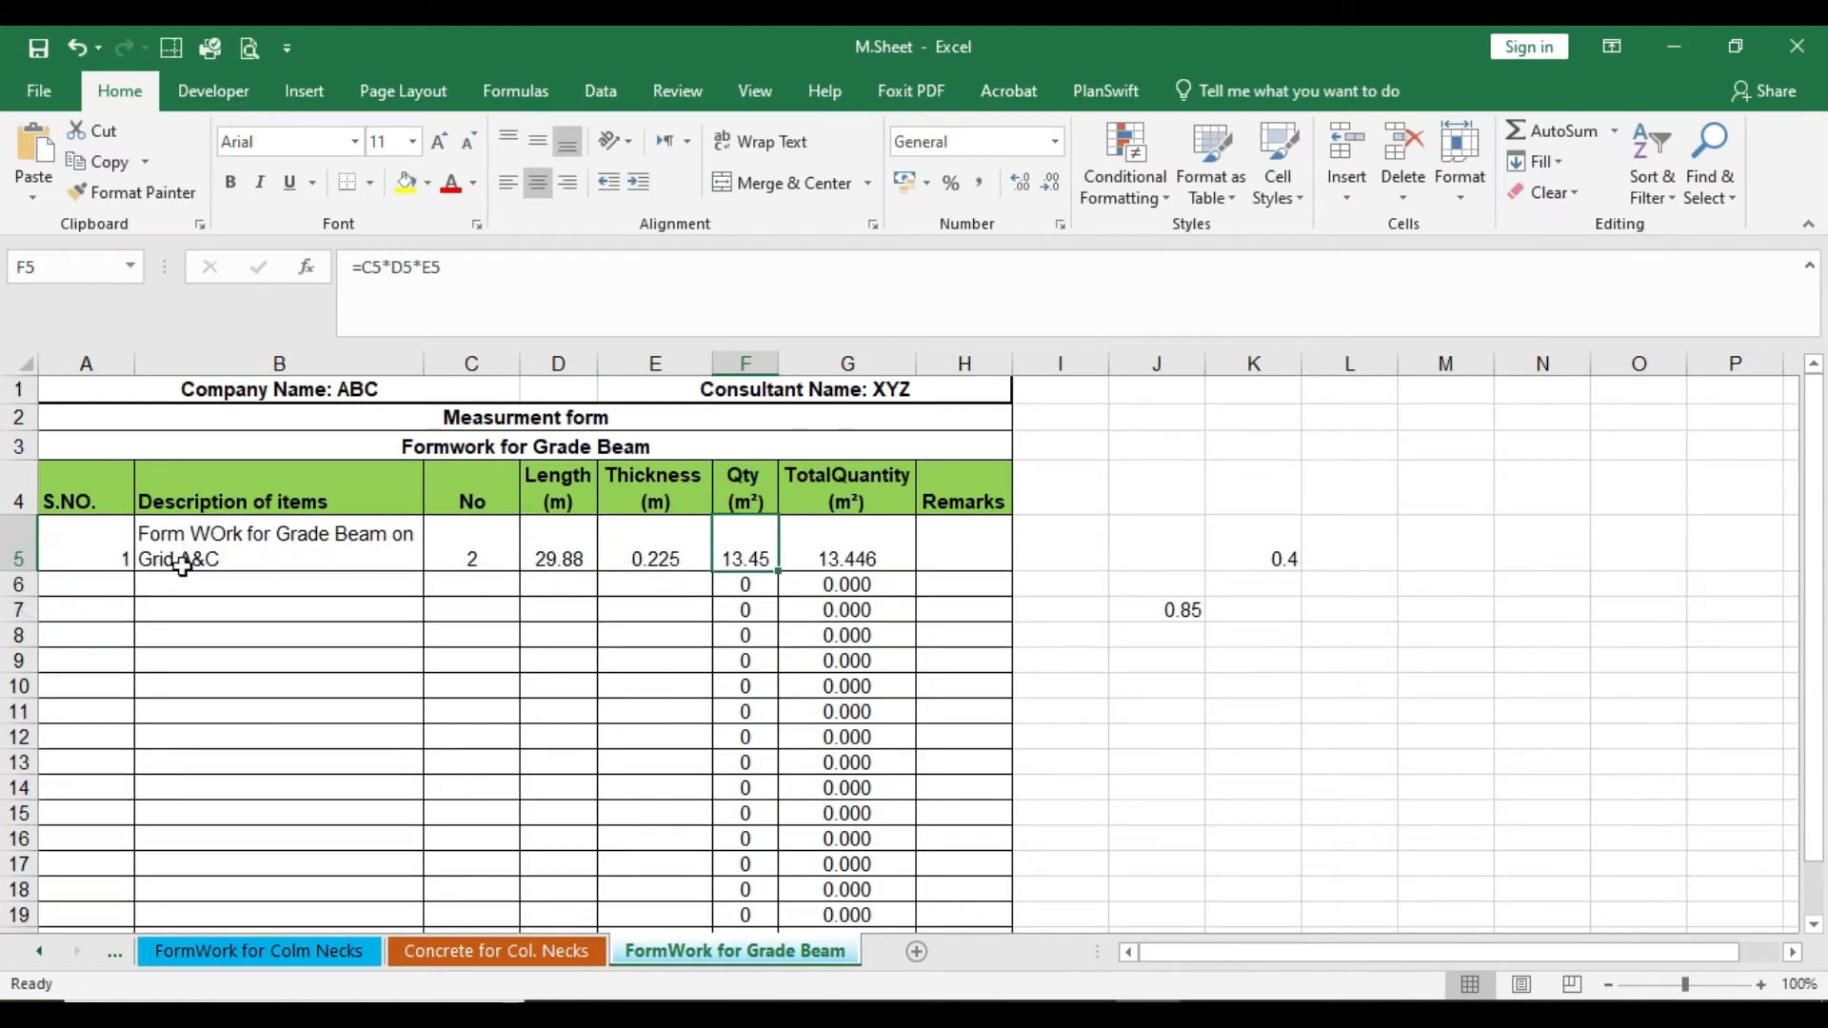
left_click(221, 537)
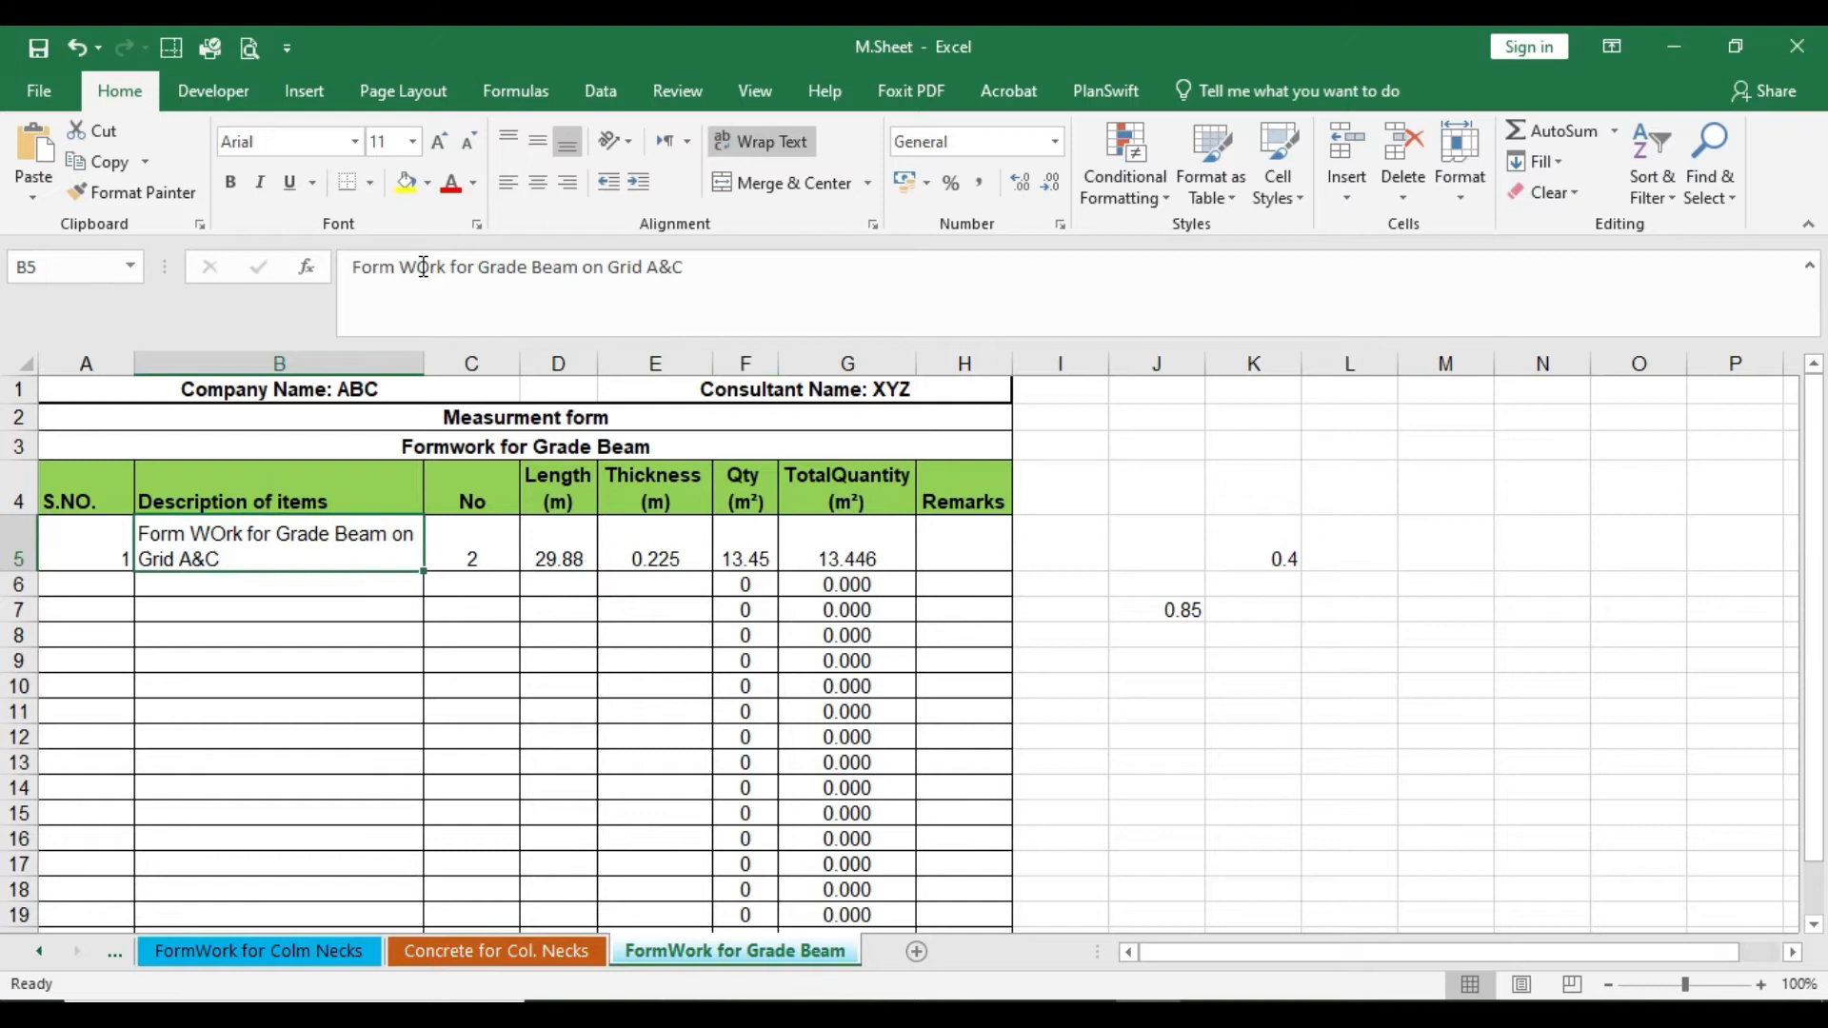
left_click(436, 266)
key("BackSpace")
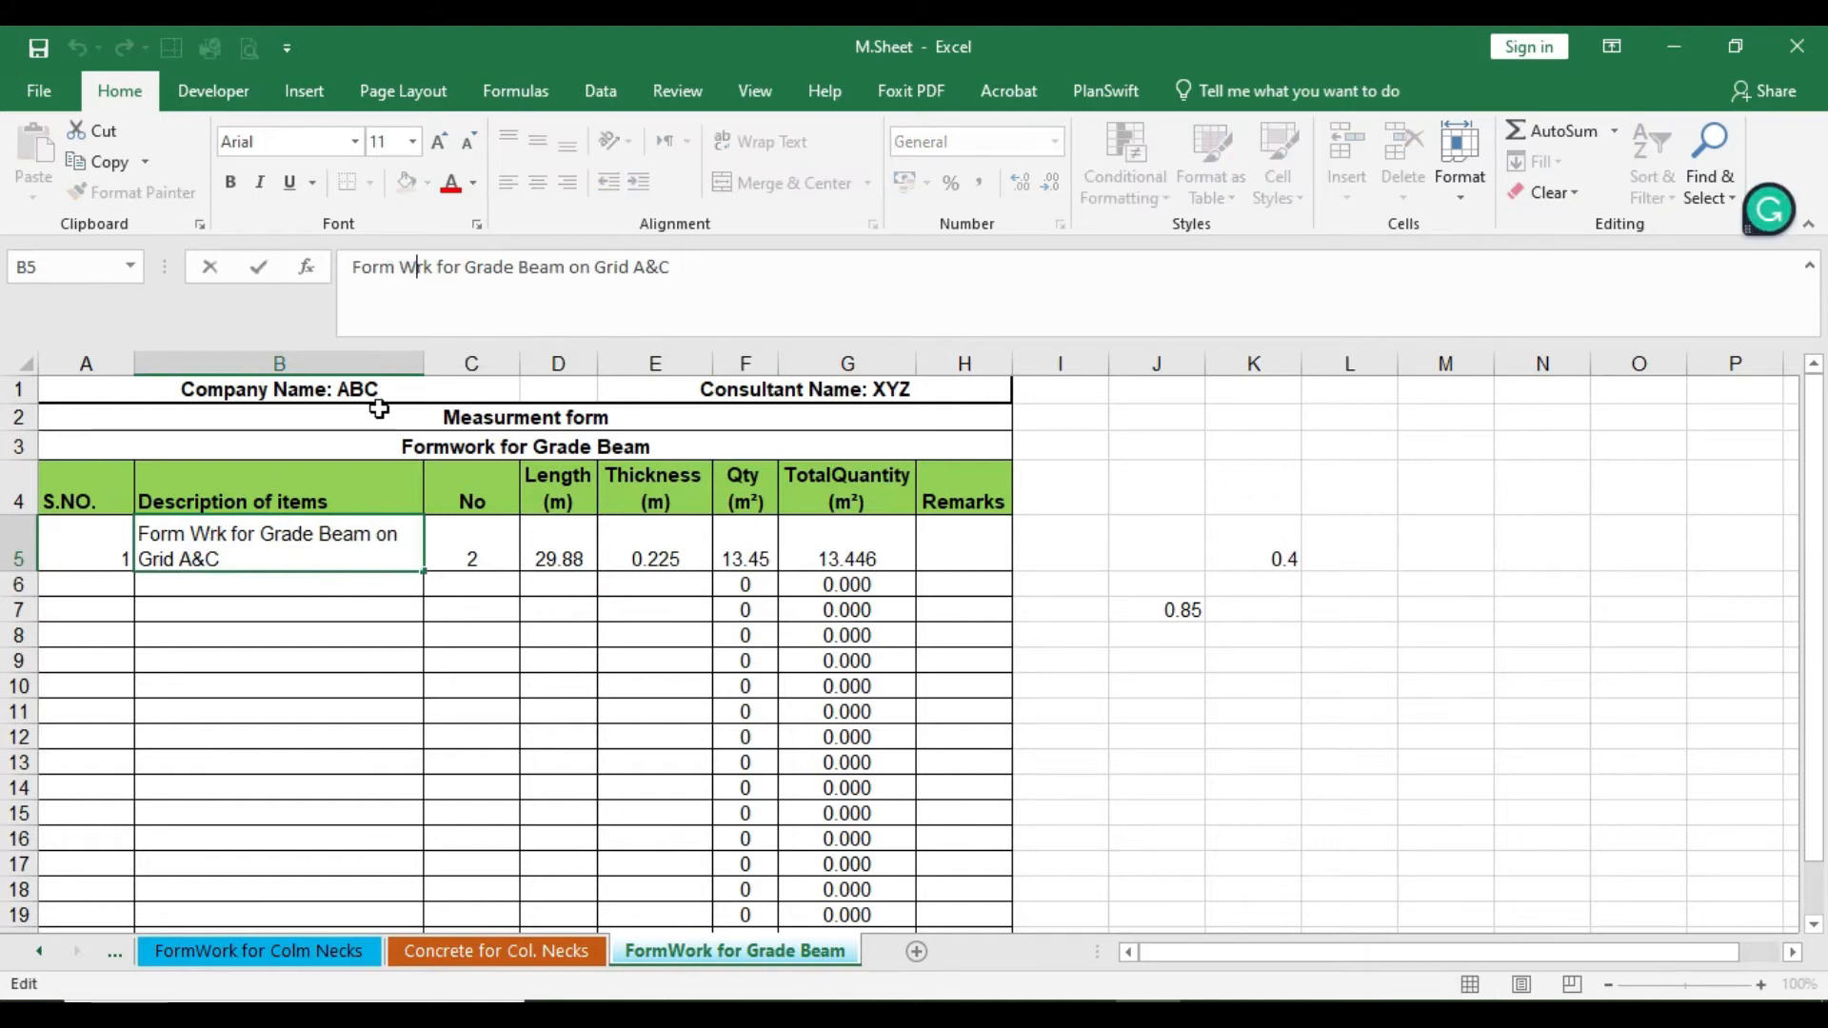
type("o")
key("Return")
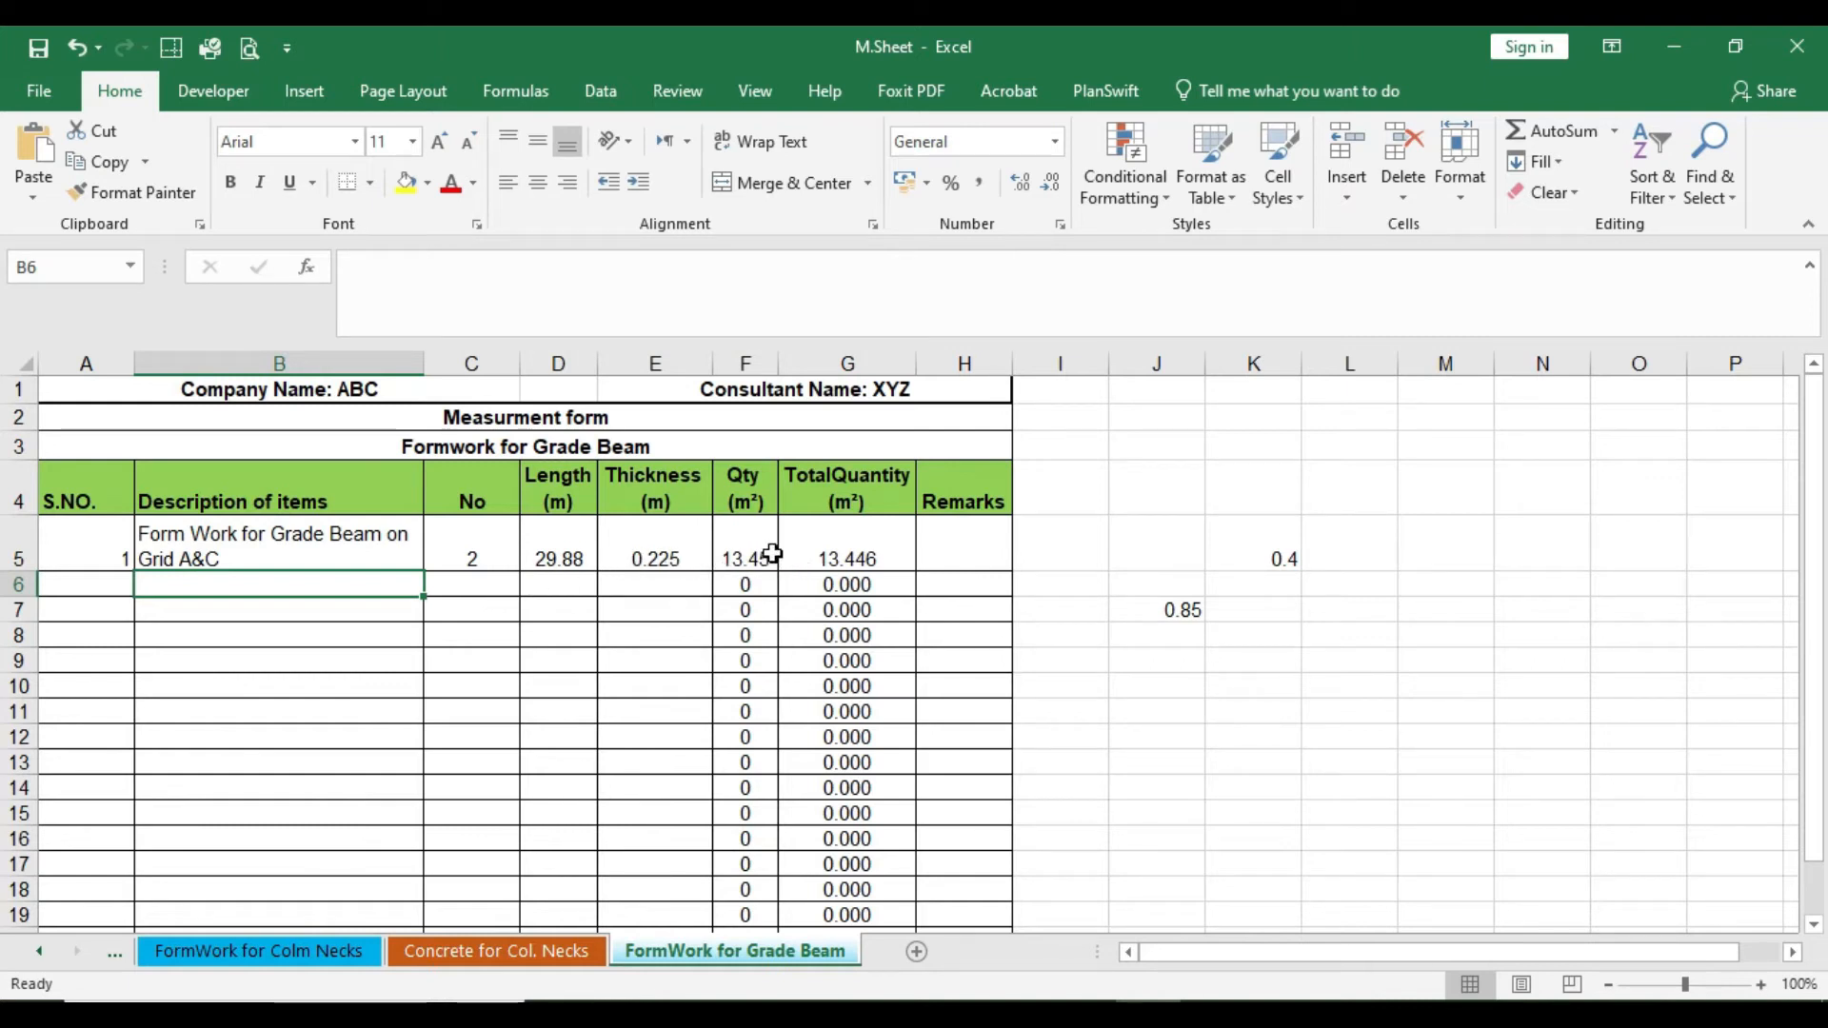
Step: Center the serial number in A5 horizontally
left_click(584, 635)
left_click(202, 593)
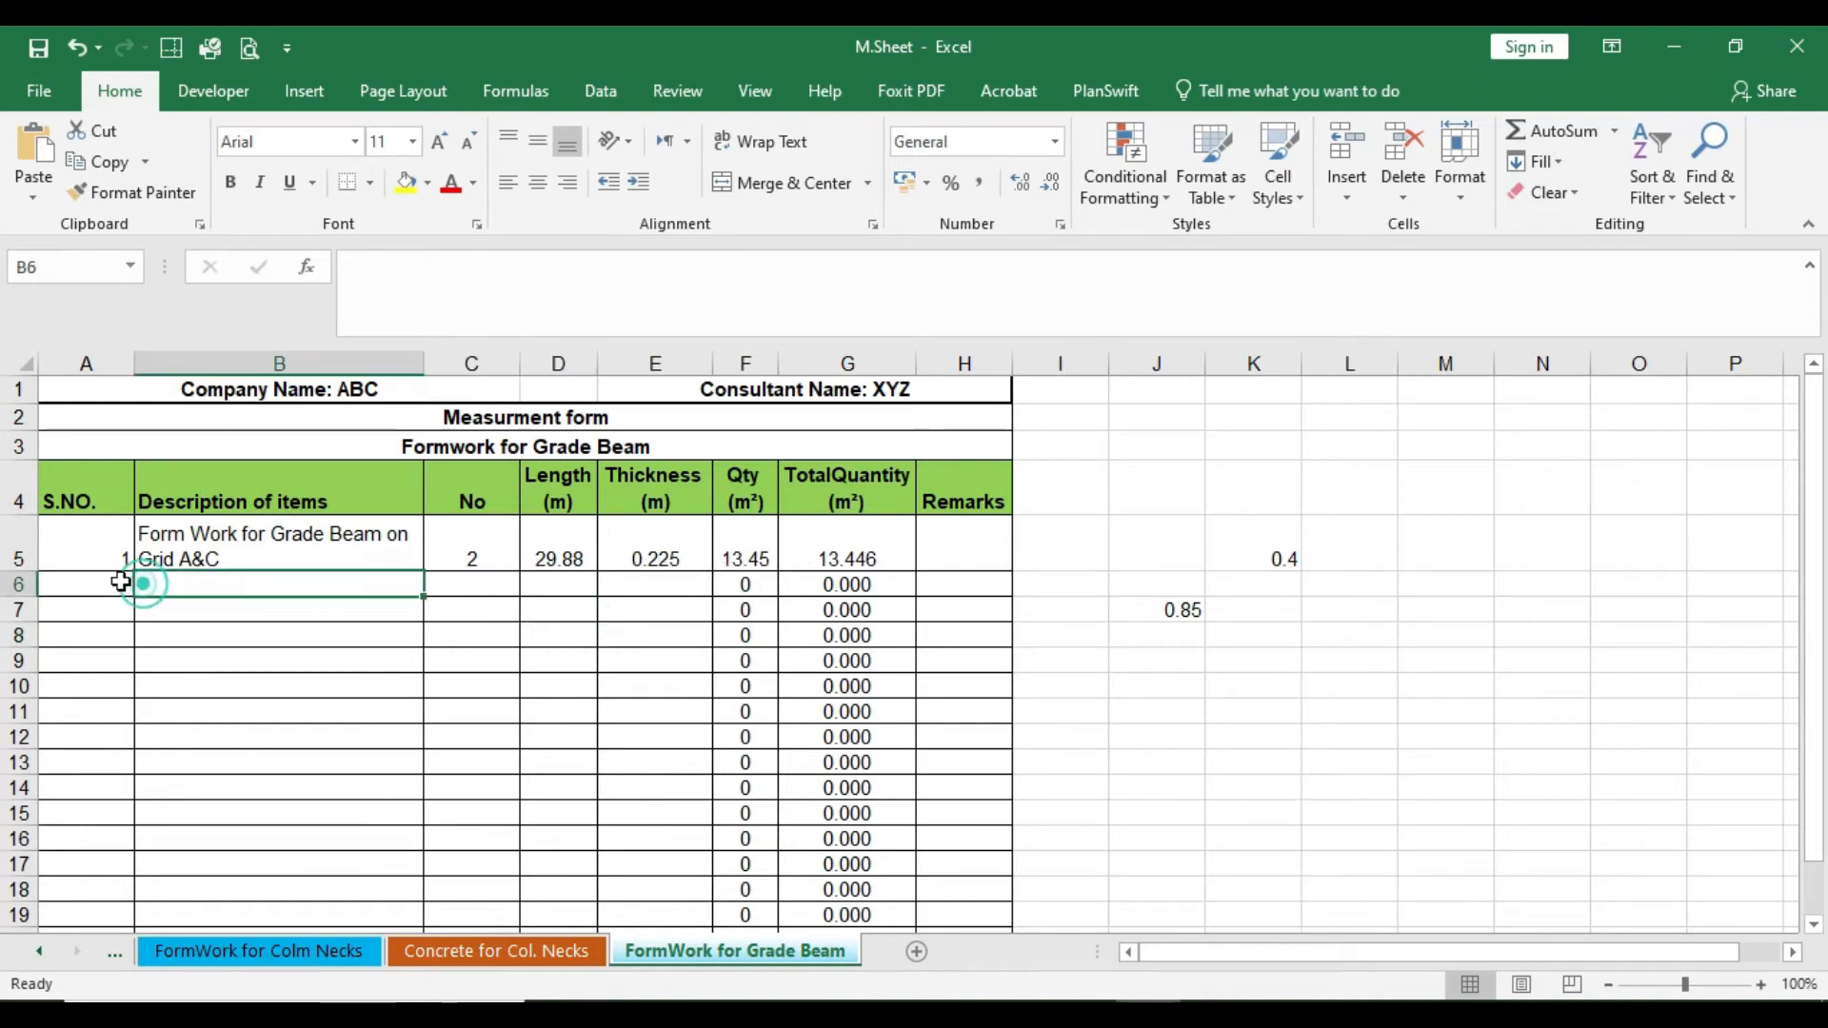
left_click(98, 550)
left_click(538, 182)
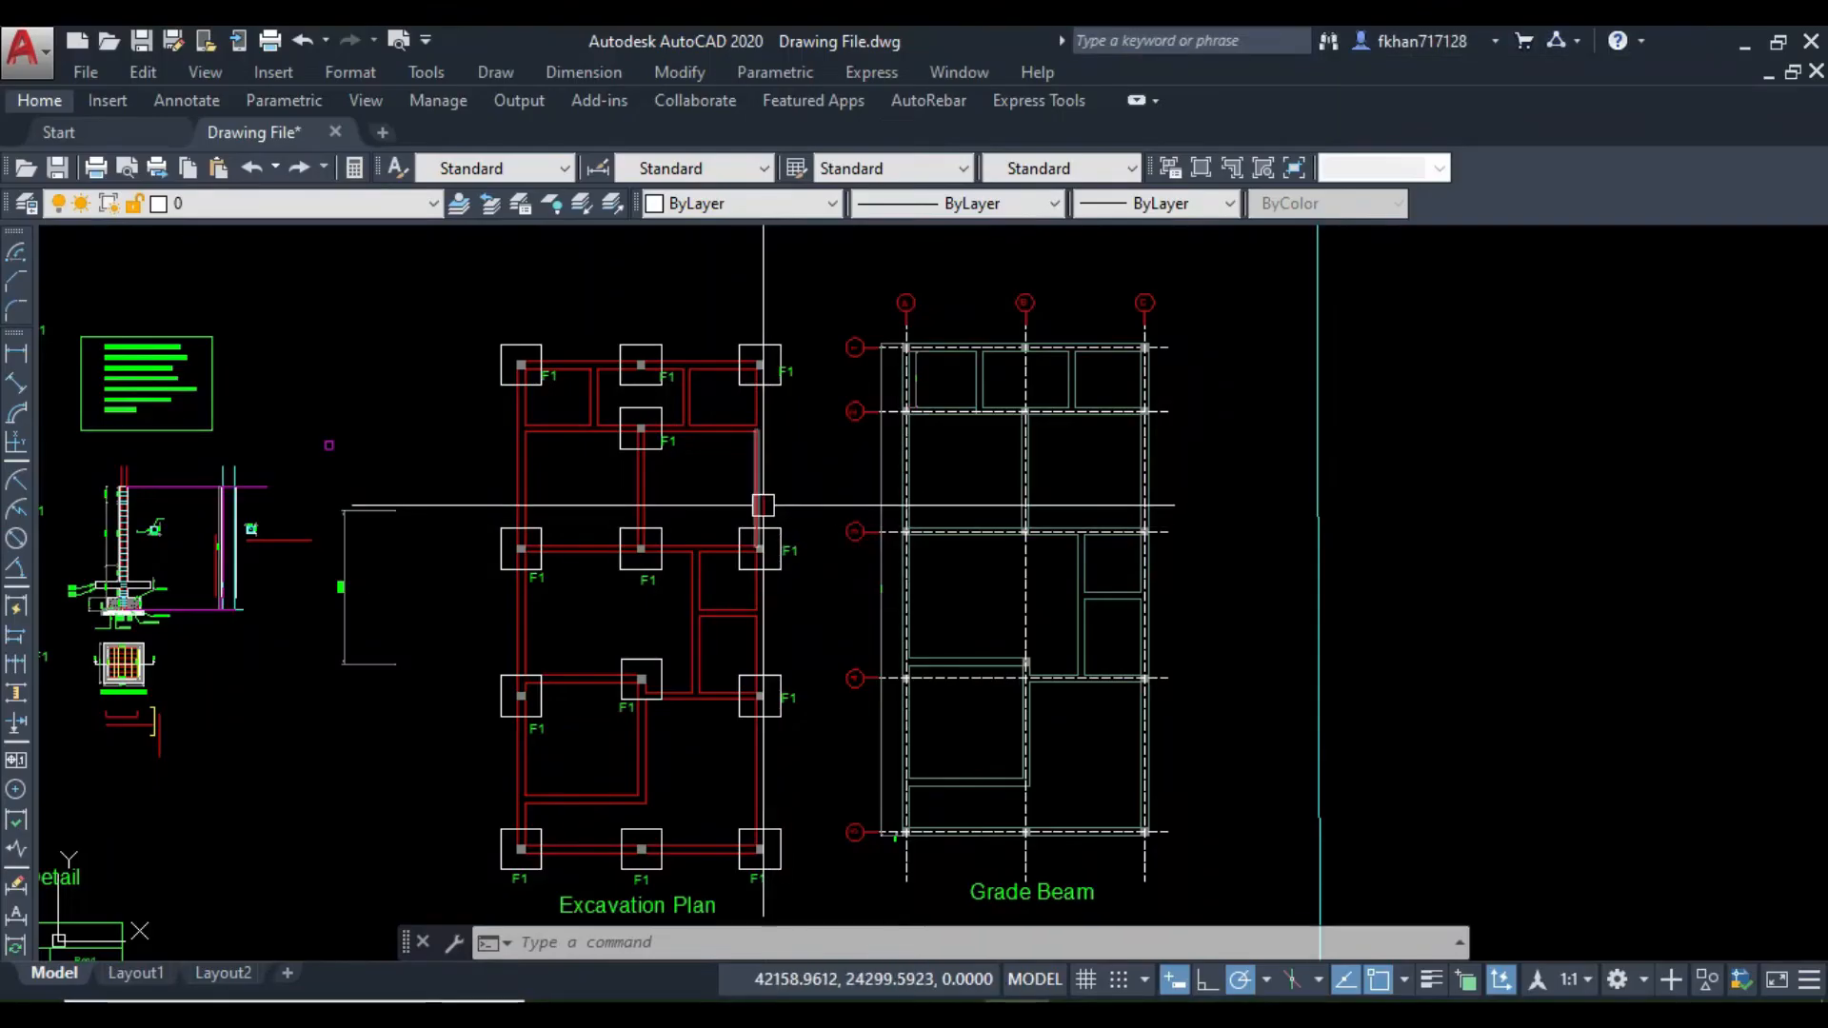
Step: Switch to AutoCAD and examine the two short intermediate beams between axes 1 and 2, highlighting their edge lines and clearing the selection
scroll(498, 591, "down", 5)
scroll(838, 514, "up", 6)
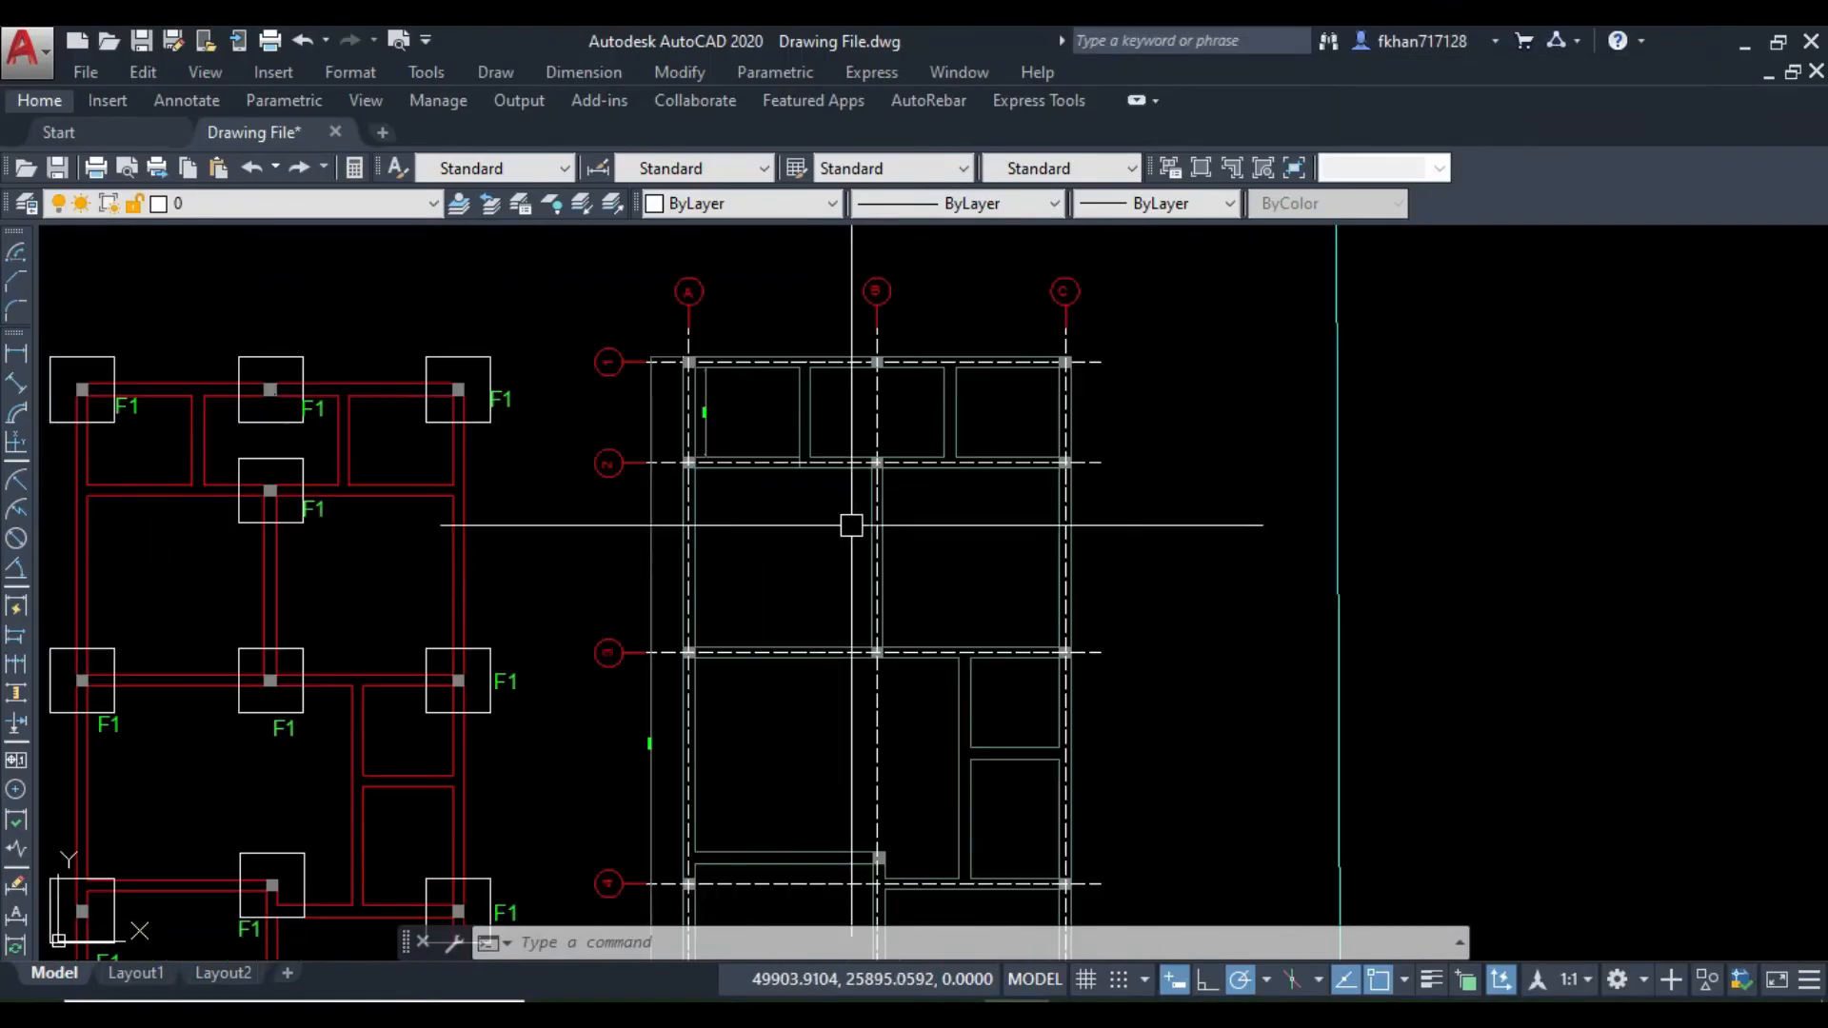
scroll(805, 405, "up", 2)
left_click(838, 404)
left_click(739, 441)
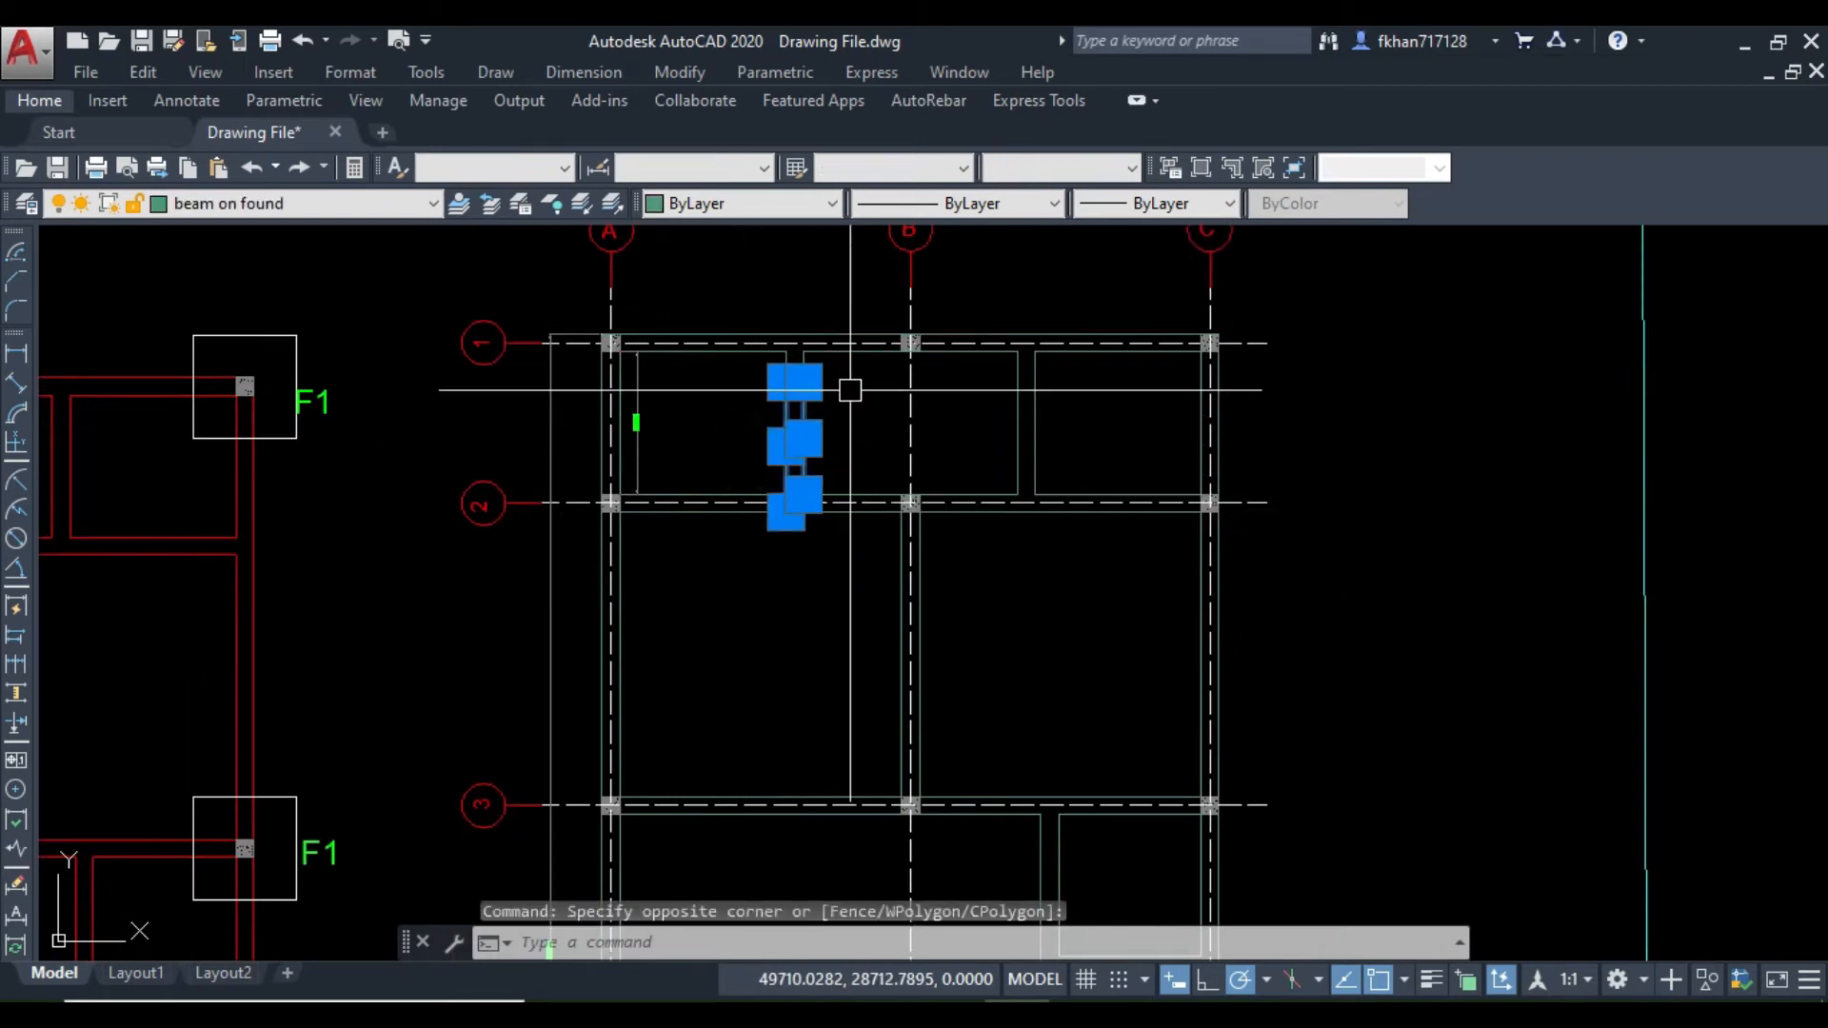
left_click(1082, 424)
left_click(973, 447)
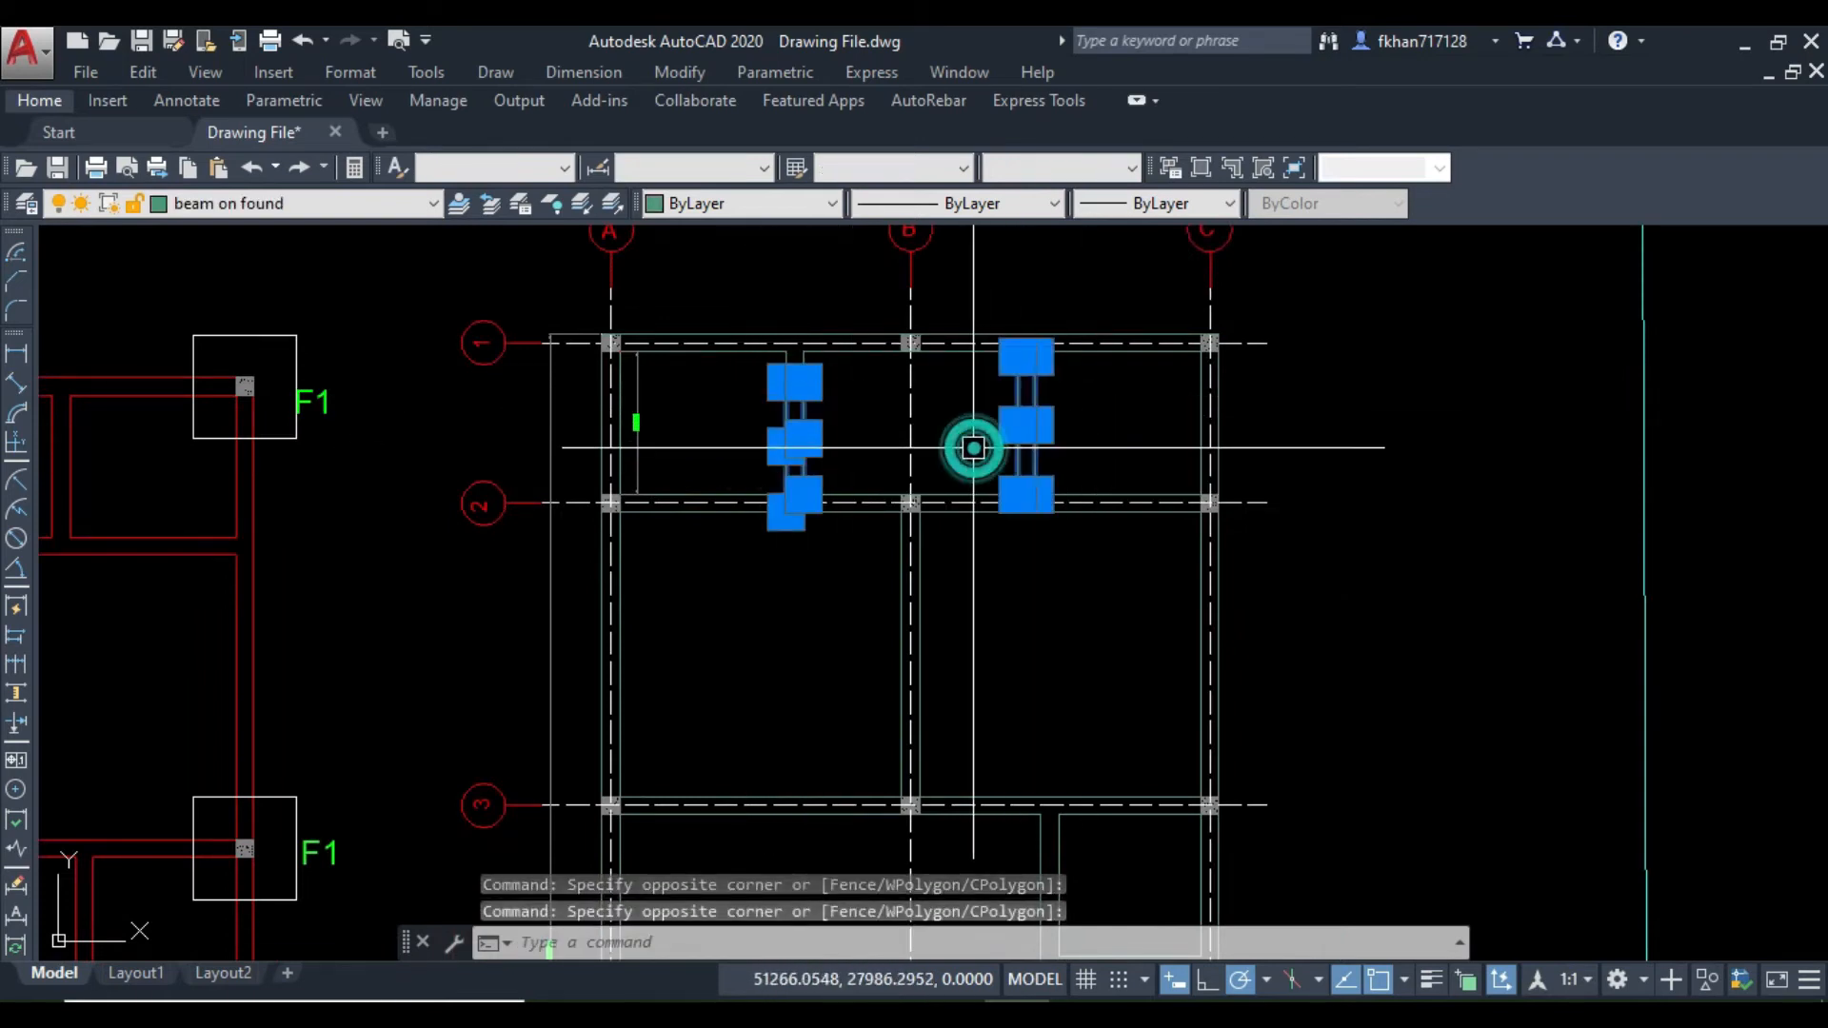
key("Escape")
scroll(973, 447, "down", 3)
scroll(909, 534, "up", 5)
left_click(840, 425)
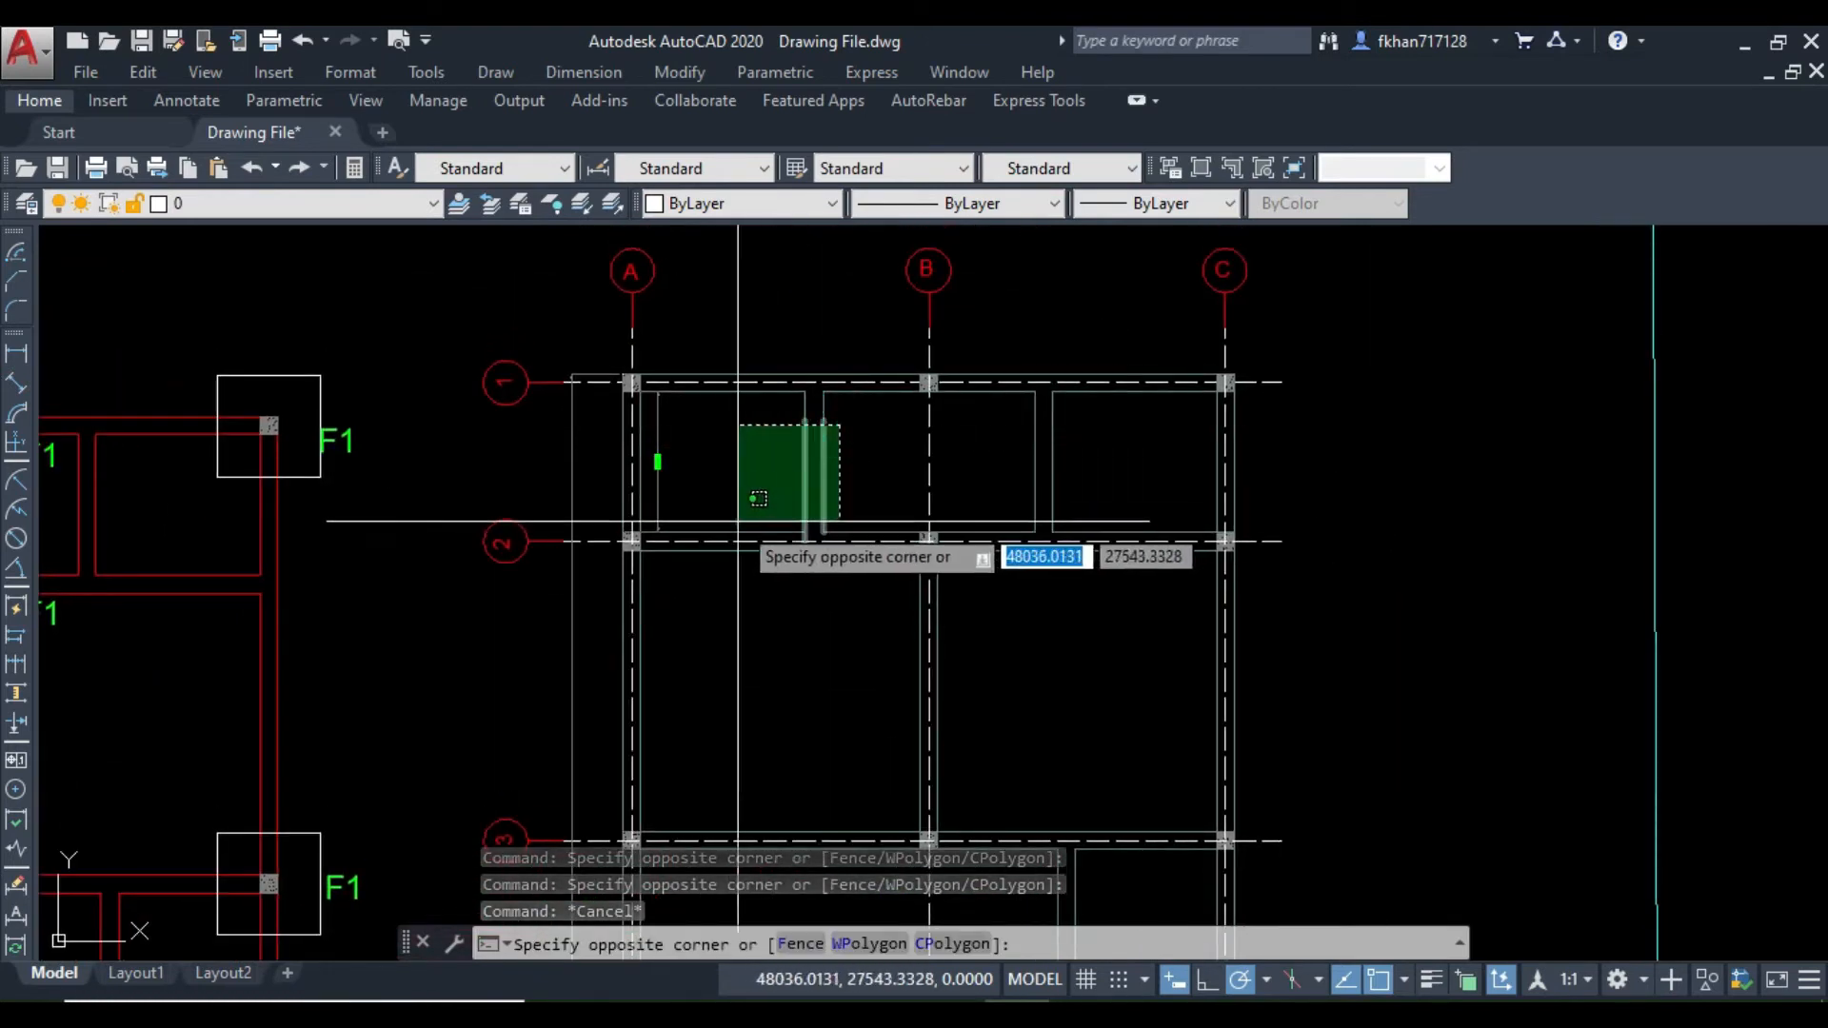
left_click(759, 498)
left_click(1114, 473)
left_click(962, 470)
key("Escape")
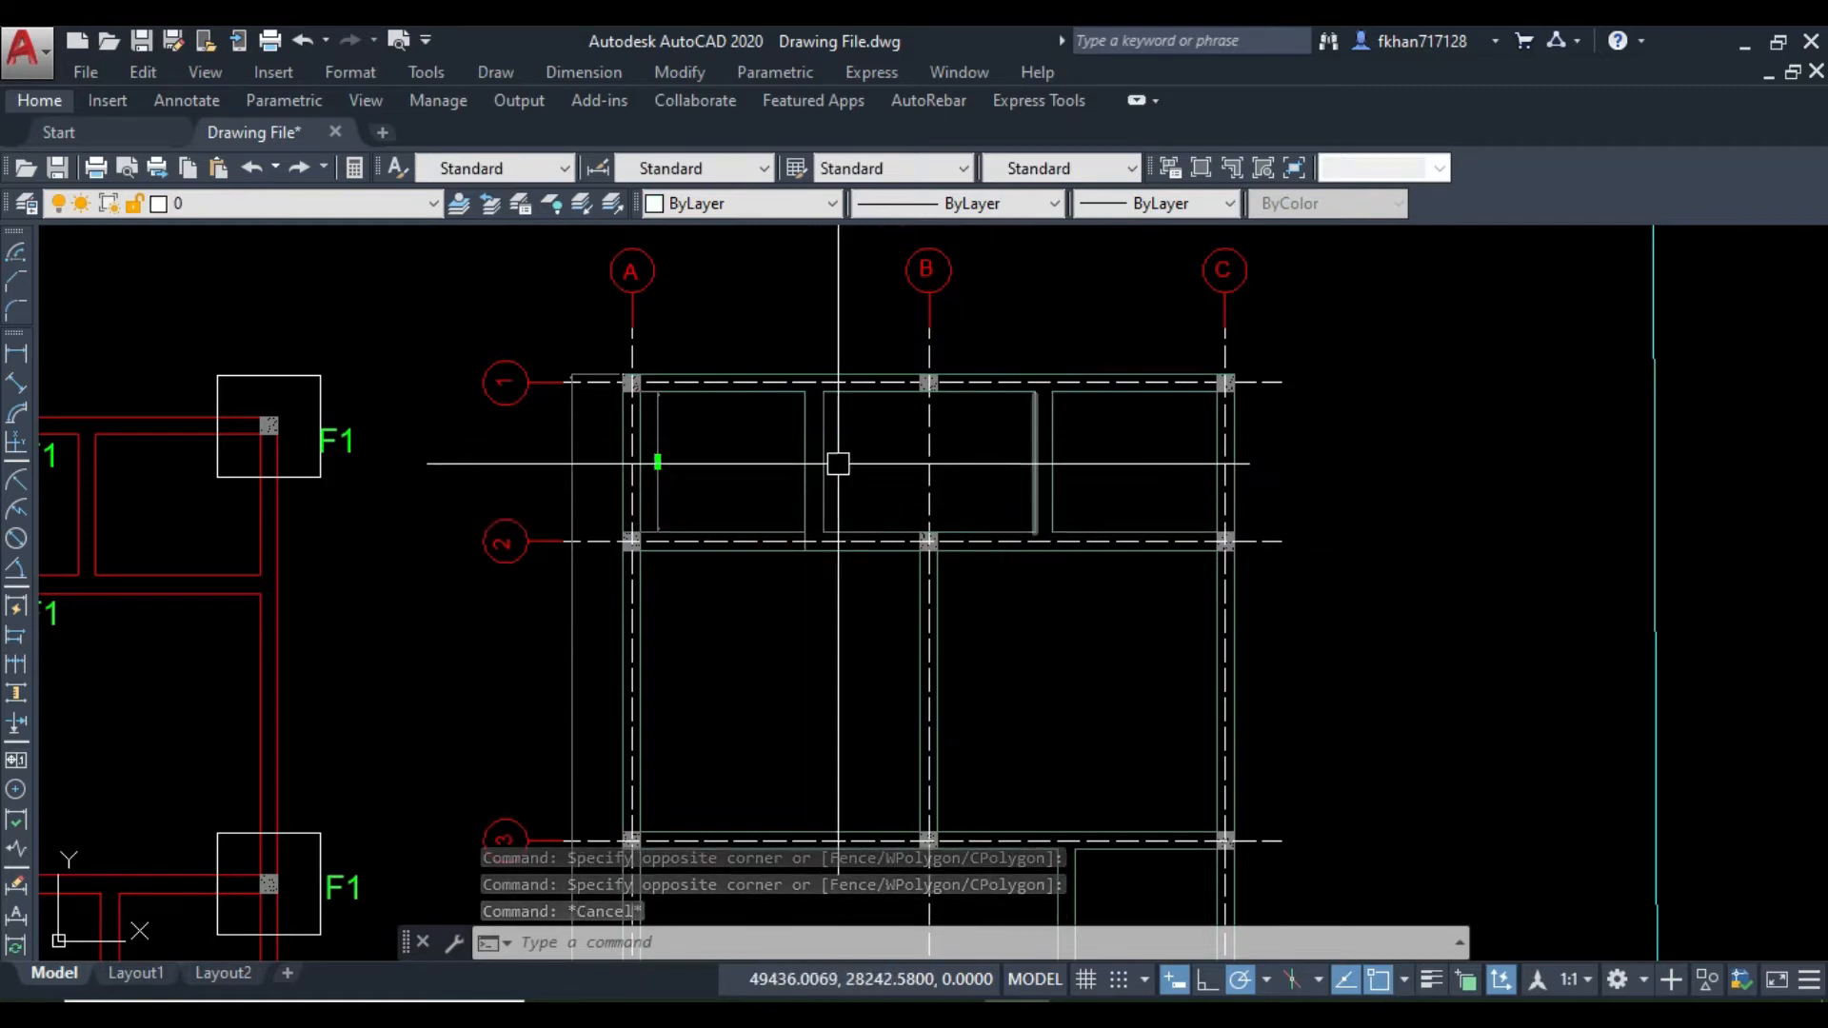
Step: Add an aligned dimension along the near edge of the intermediate beam between axes A and B, spanning axes 1 to 2
type("DAL")
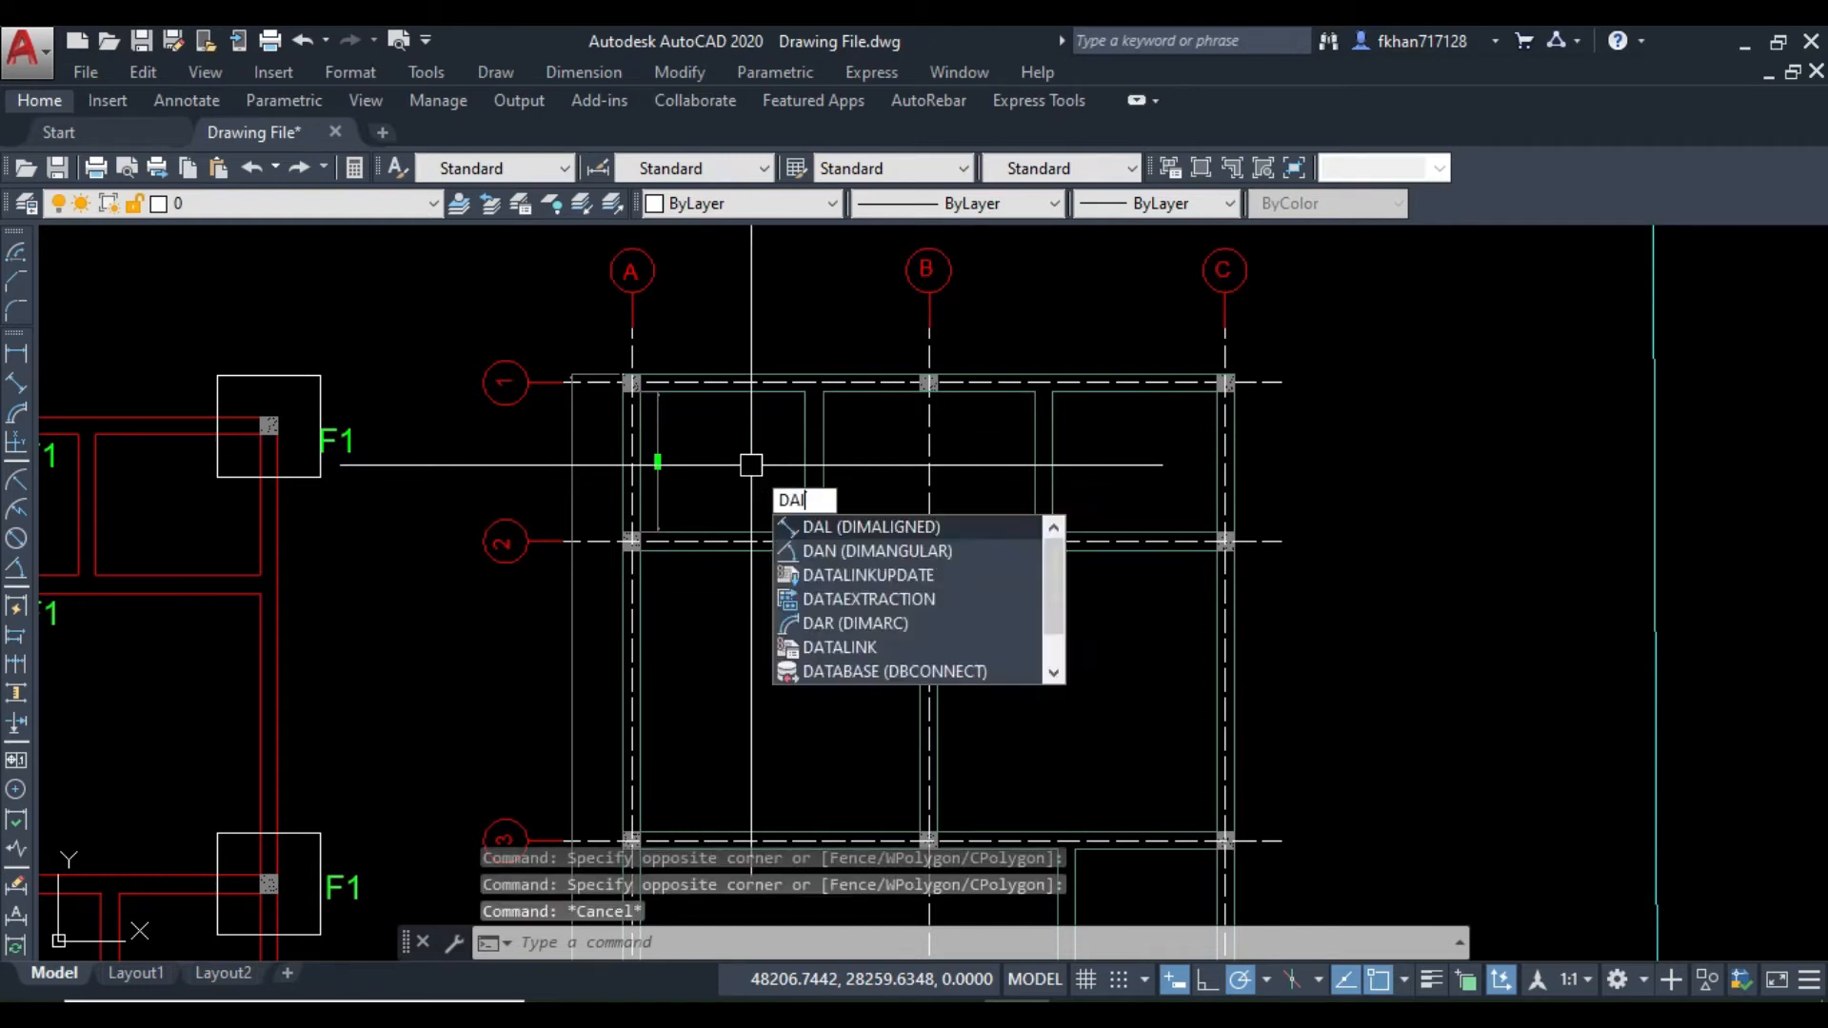
key("Return")
scroll(790, 438, "up", 4)
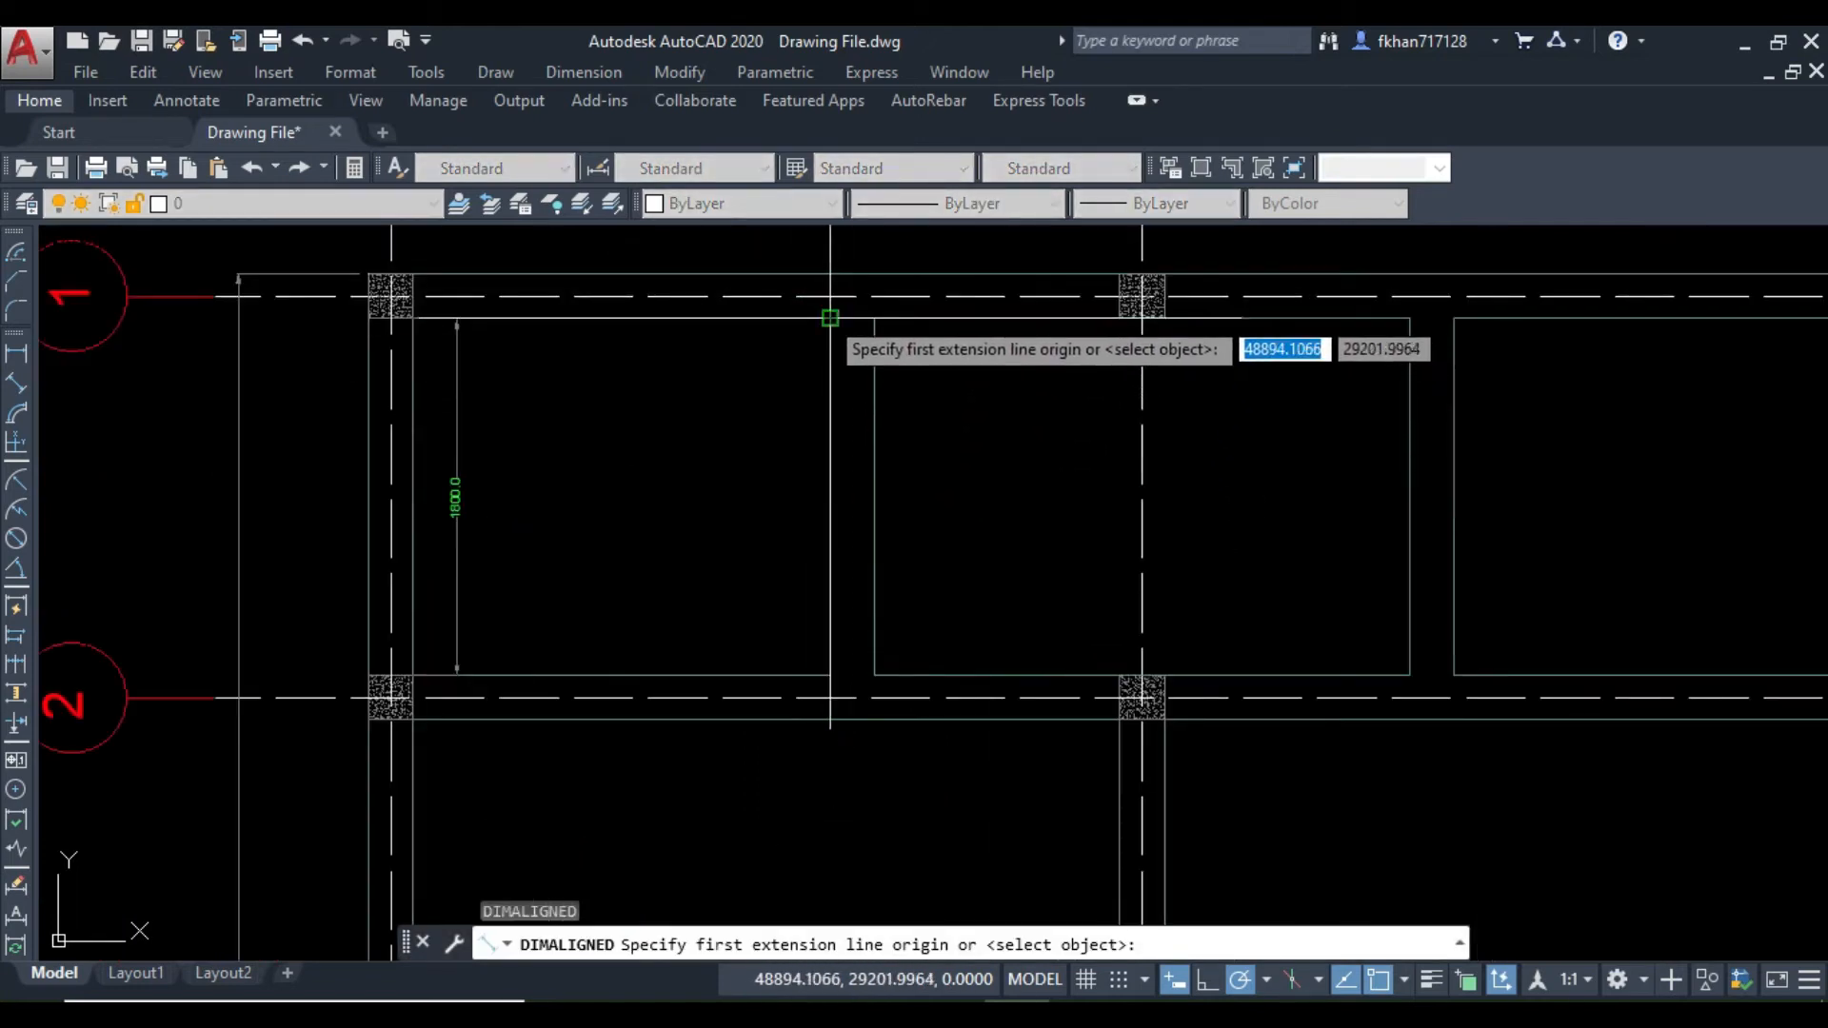
left_click(830, 318)
left_click(830, 675)
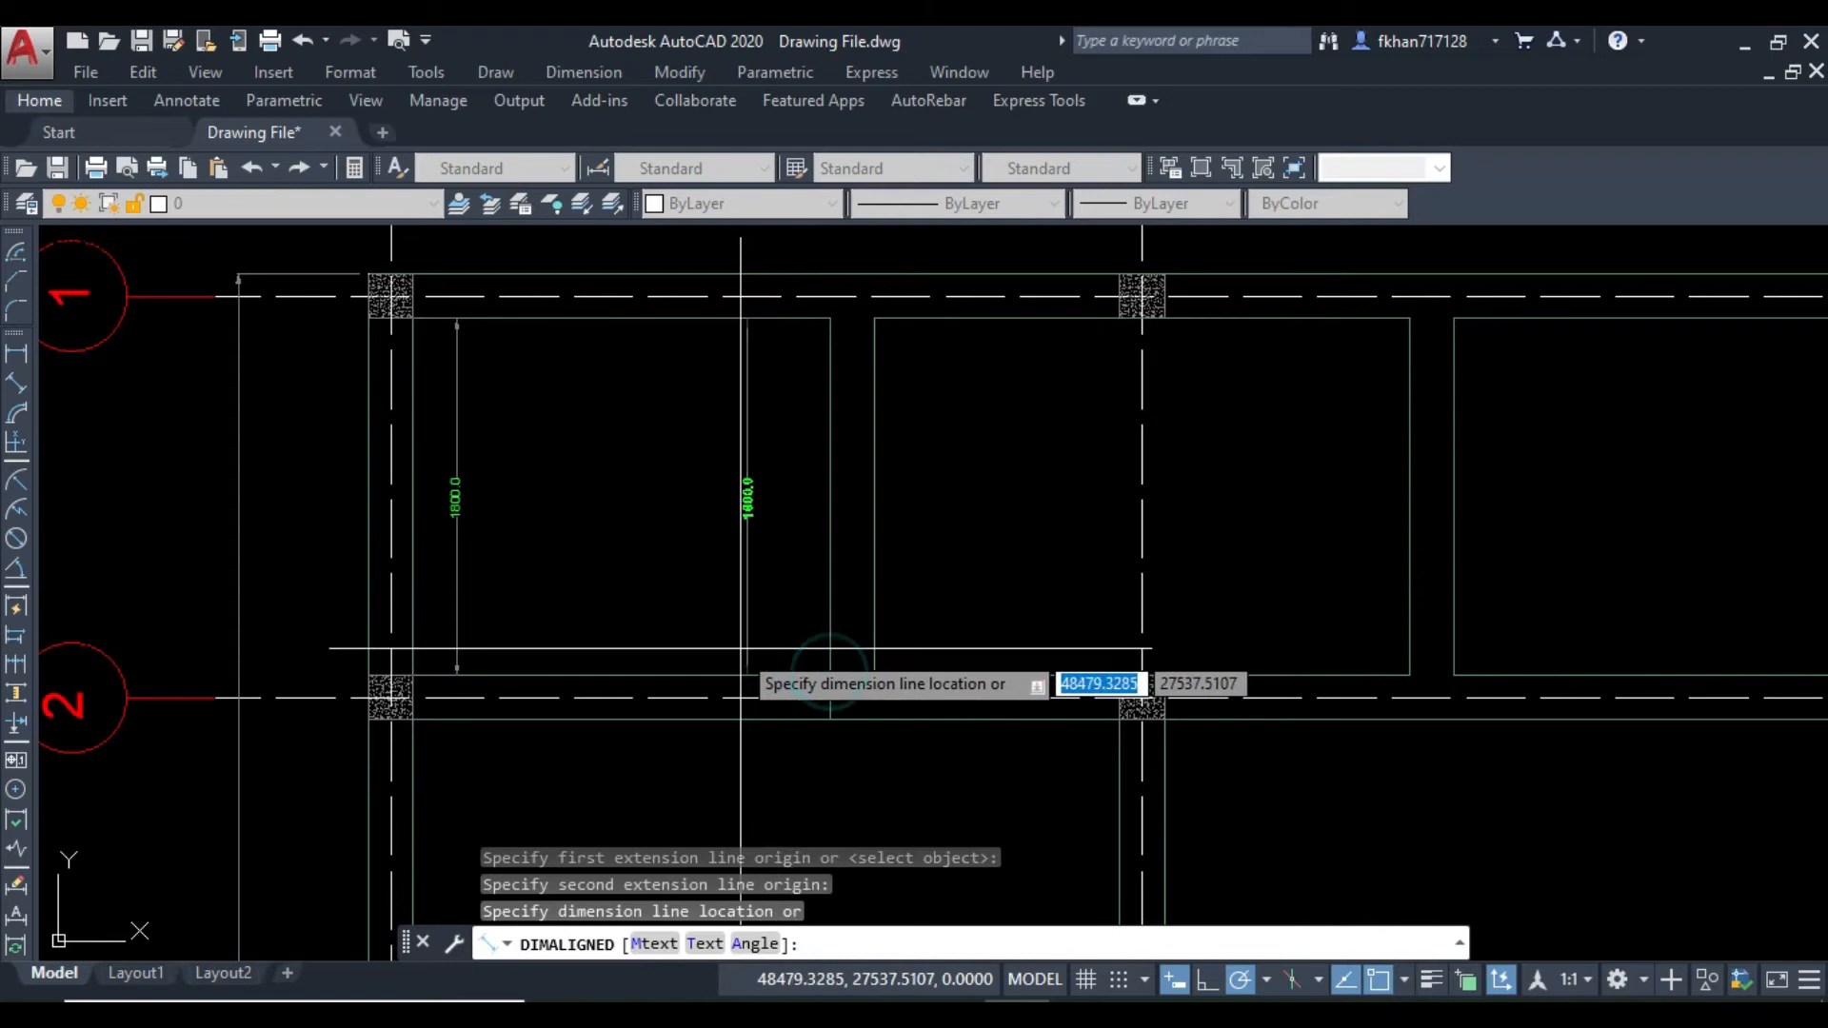
left_click(741, 649)
scroll(748, 519, "up", 4)
scroll(735, 470, "down", 2)
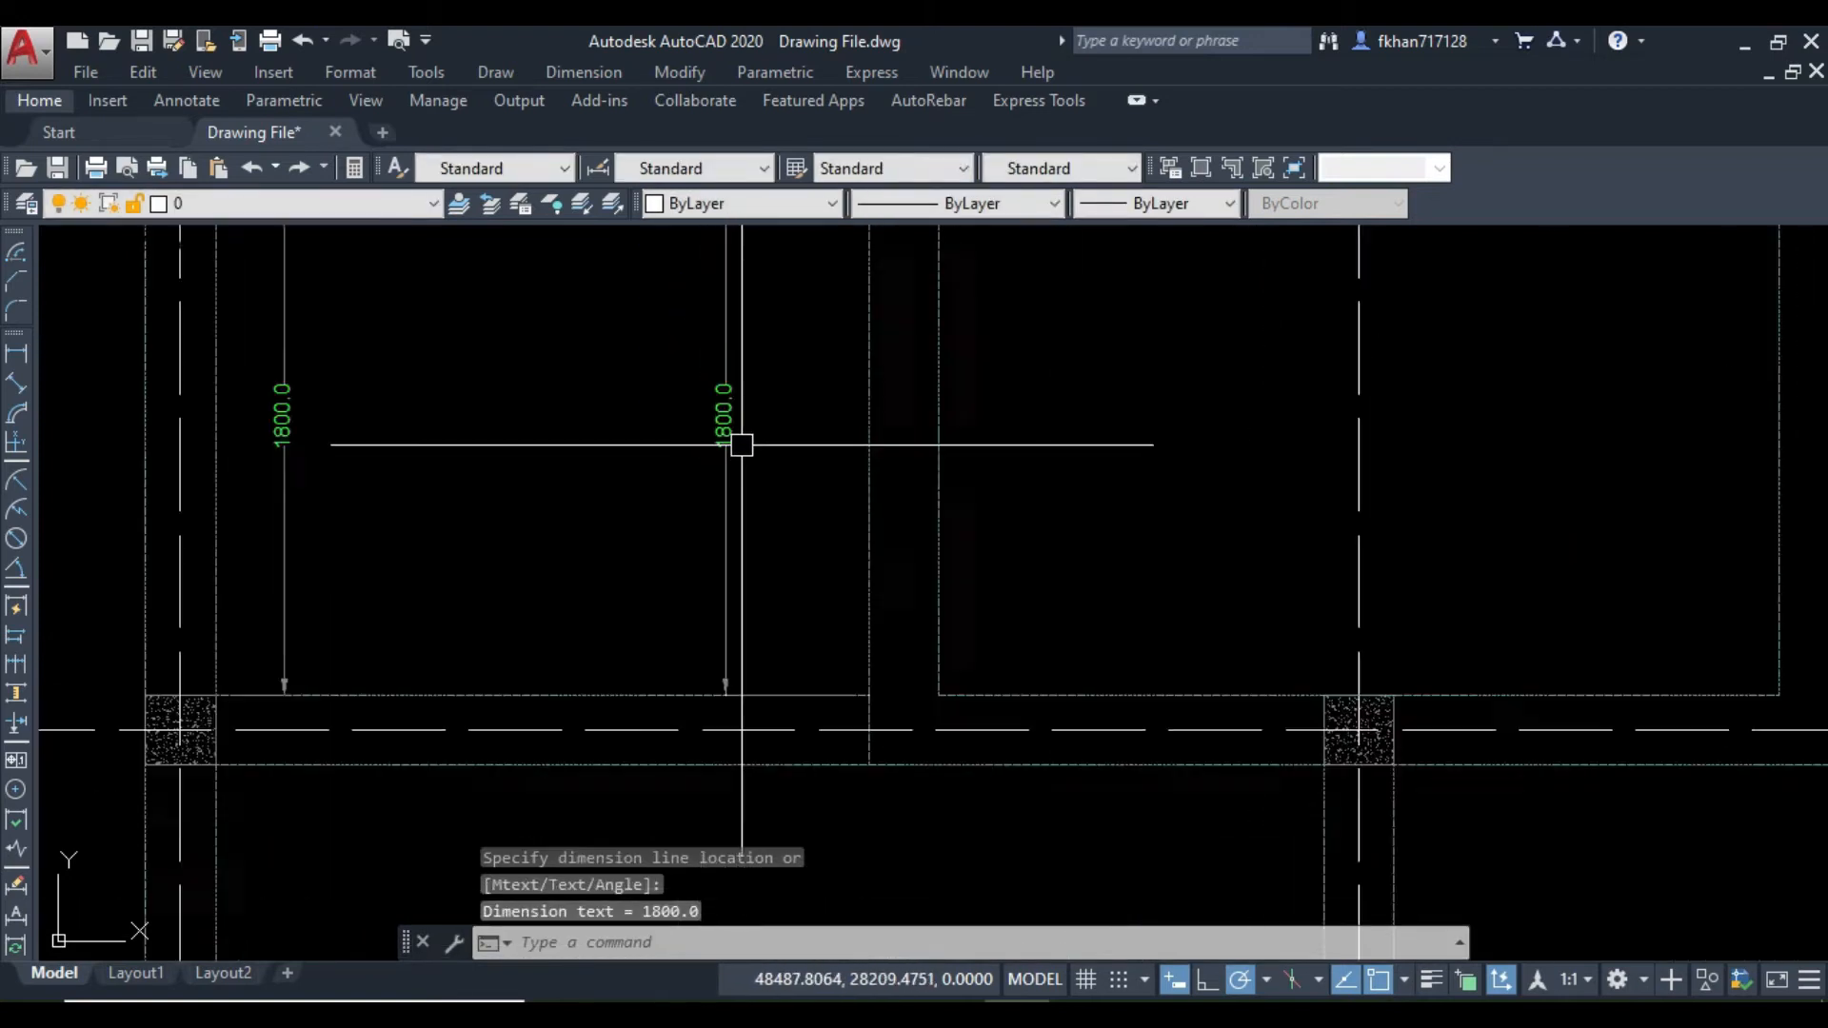
scroll(742, 445, "down", 2)
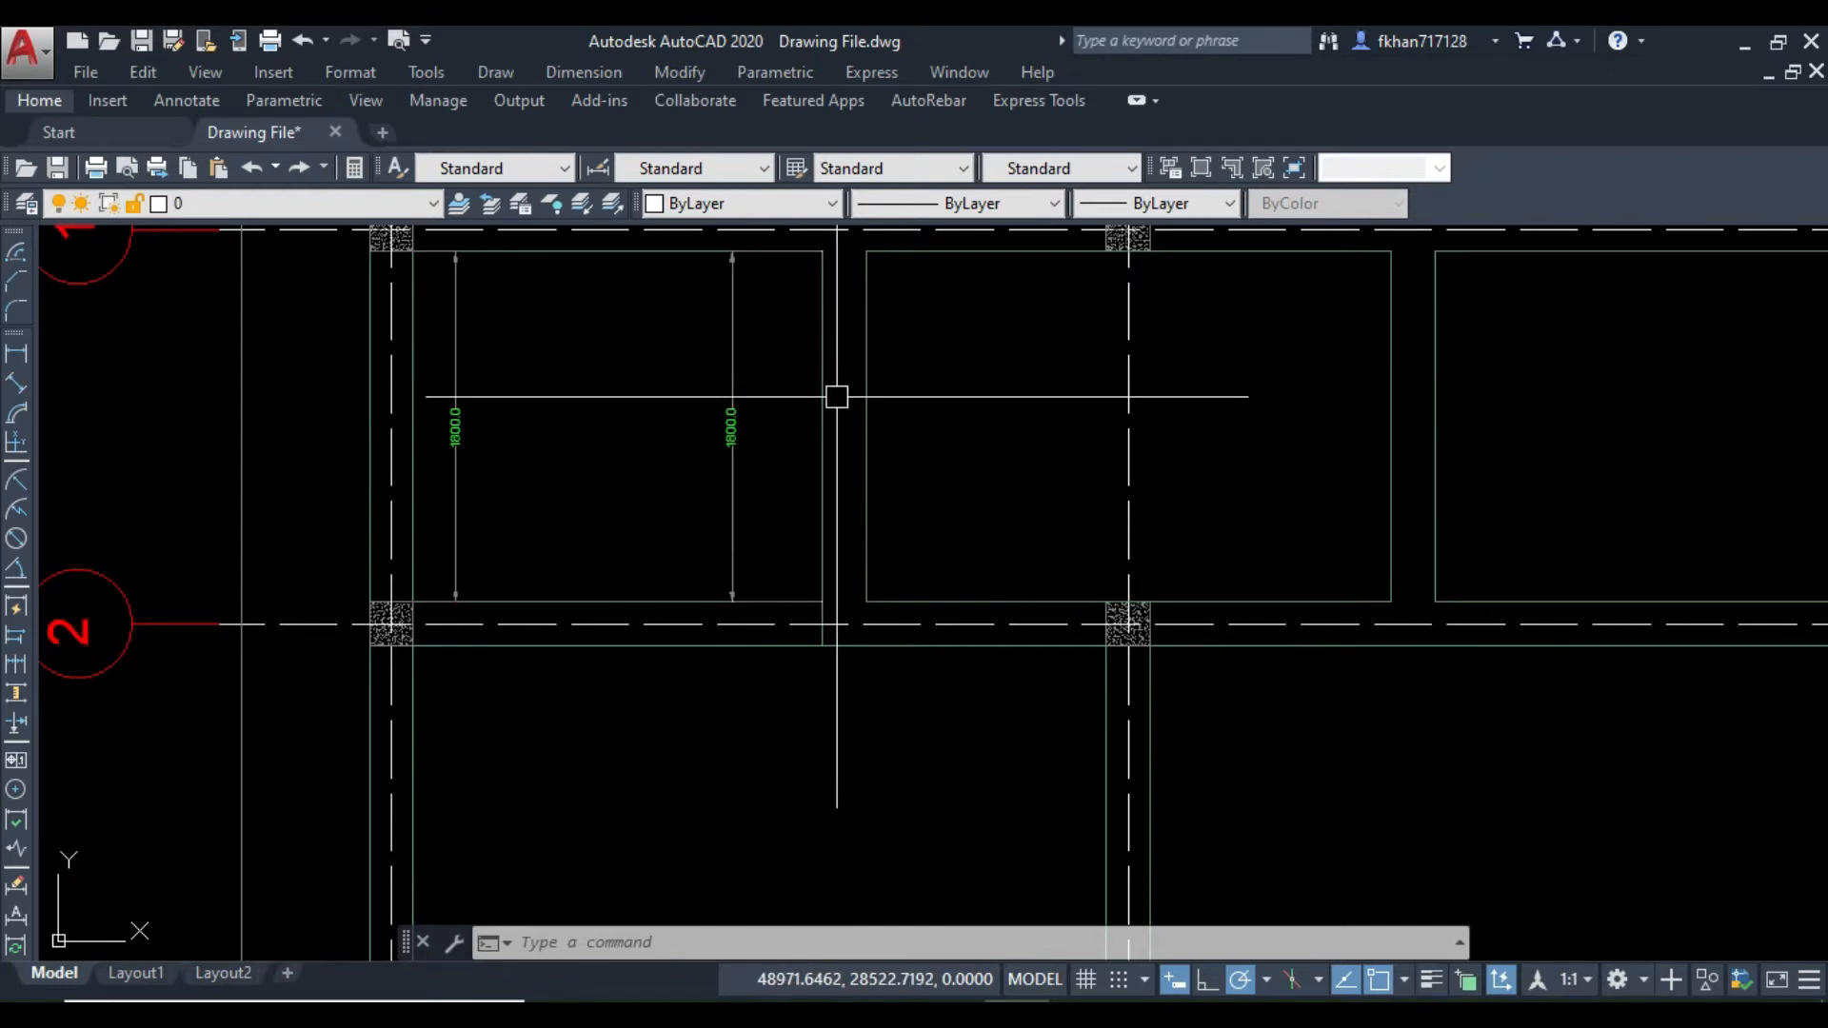
Step: Examine the dimensioned intermediate beams between axes 1 and 2 and their position relative to grids A, B and C
scroll(742, 441, "up", 2)
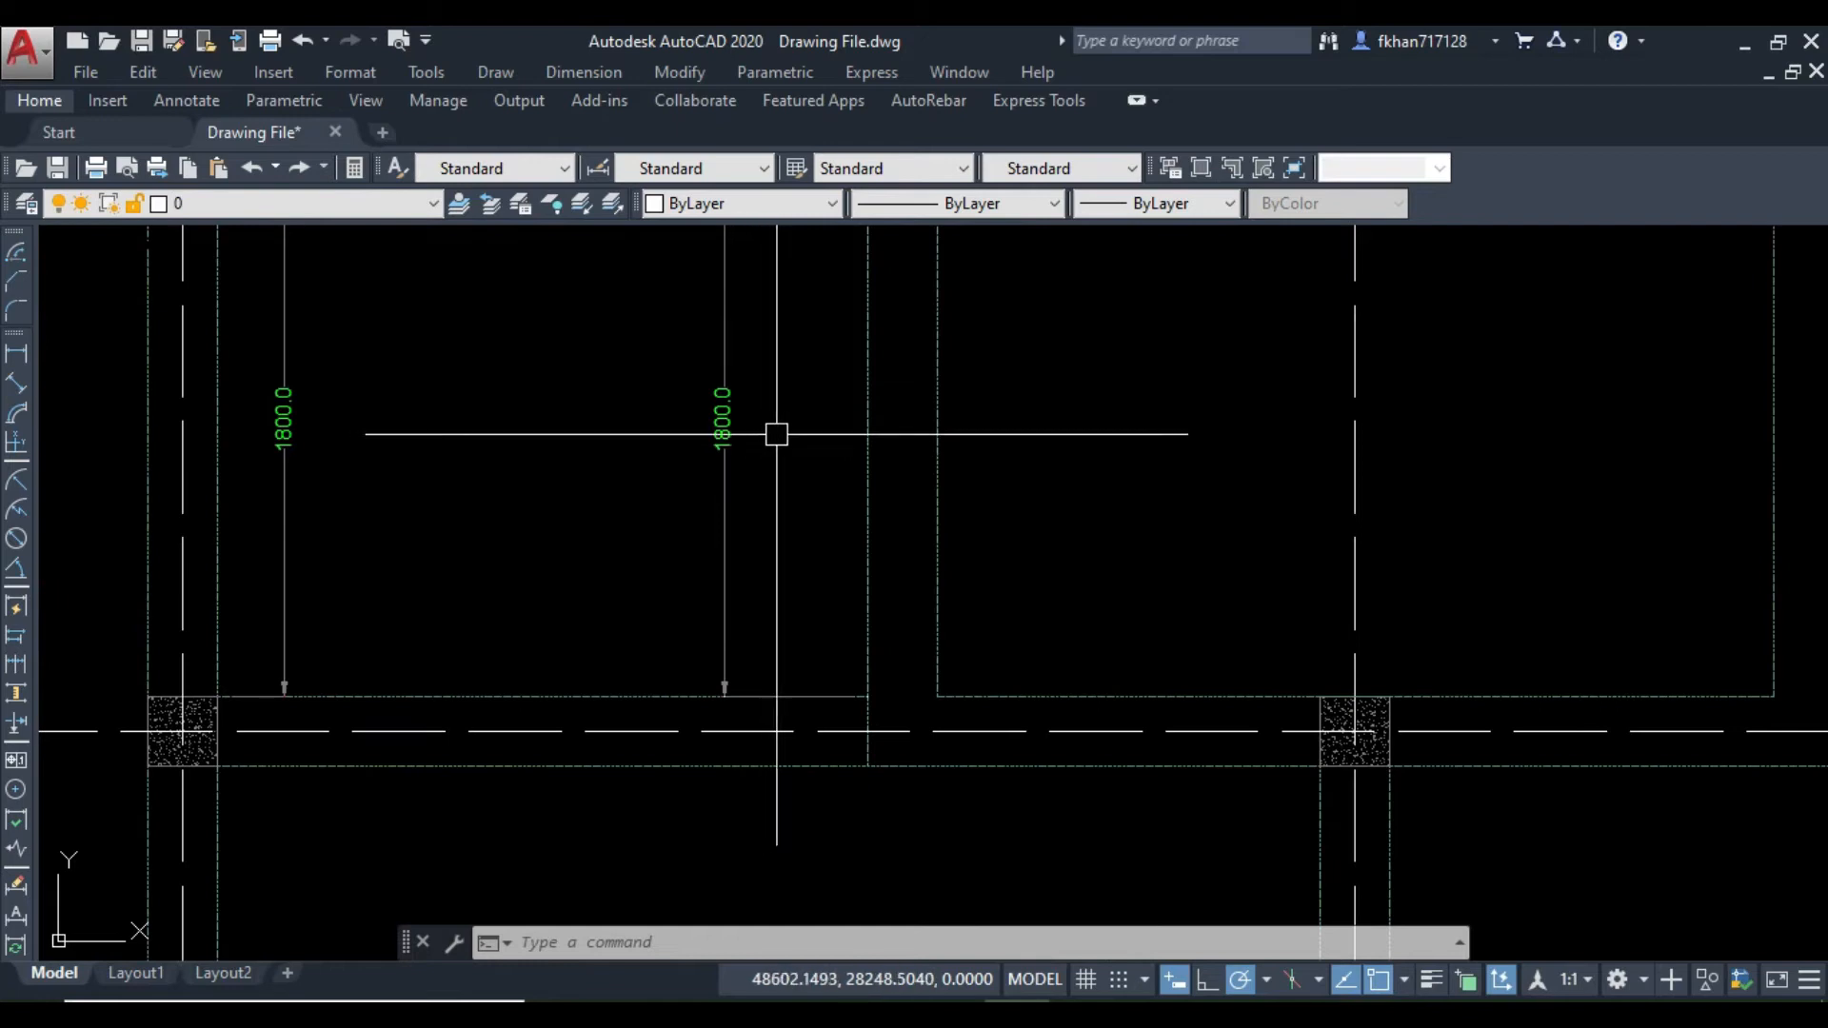
scroll(779, 434, "down", 2)
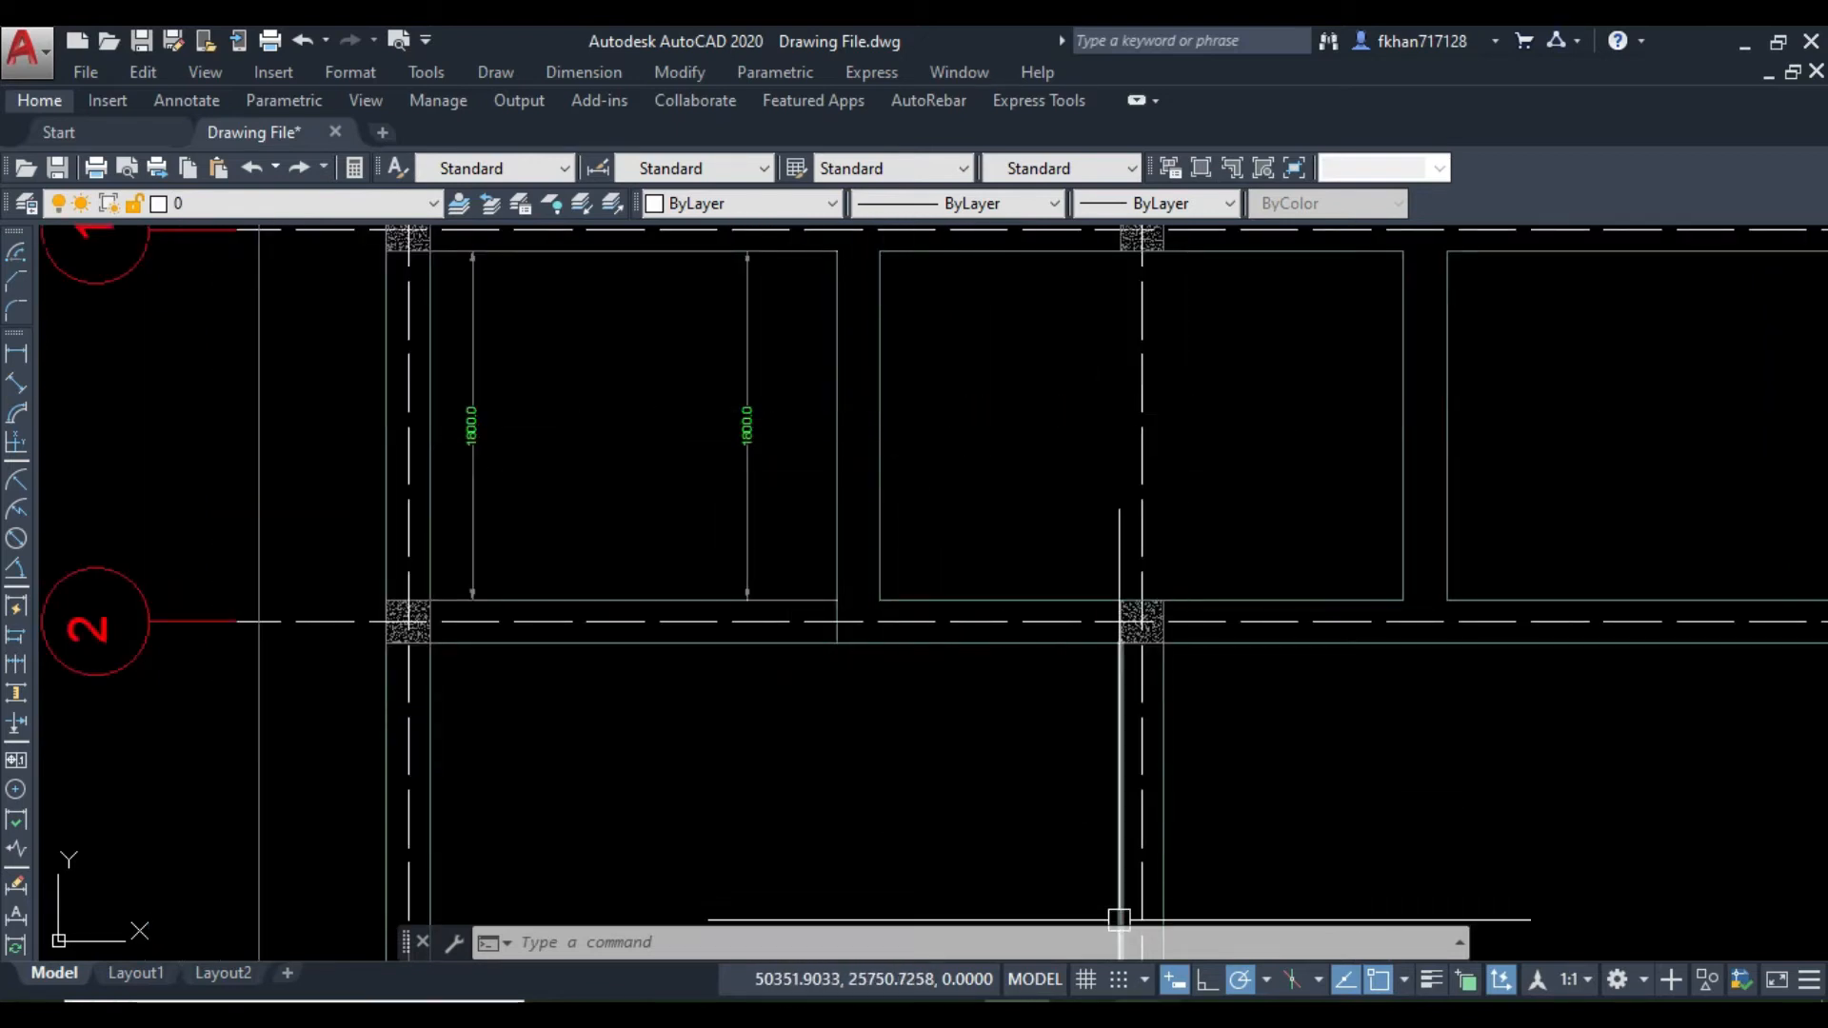
left_click(1145, 1012)
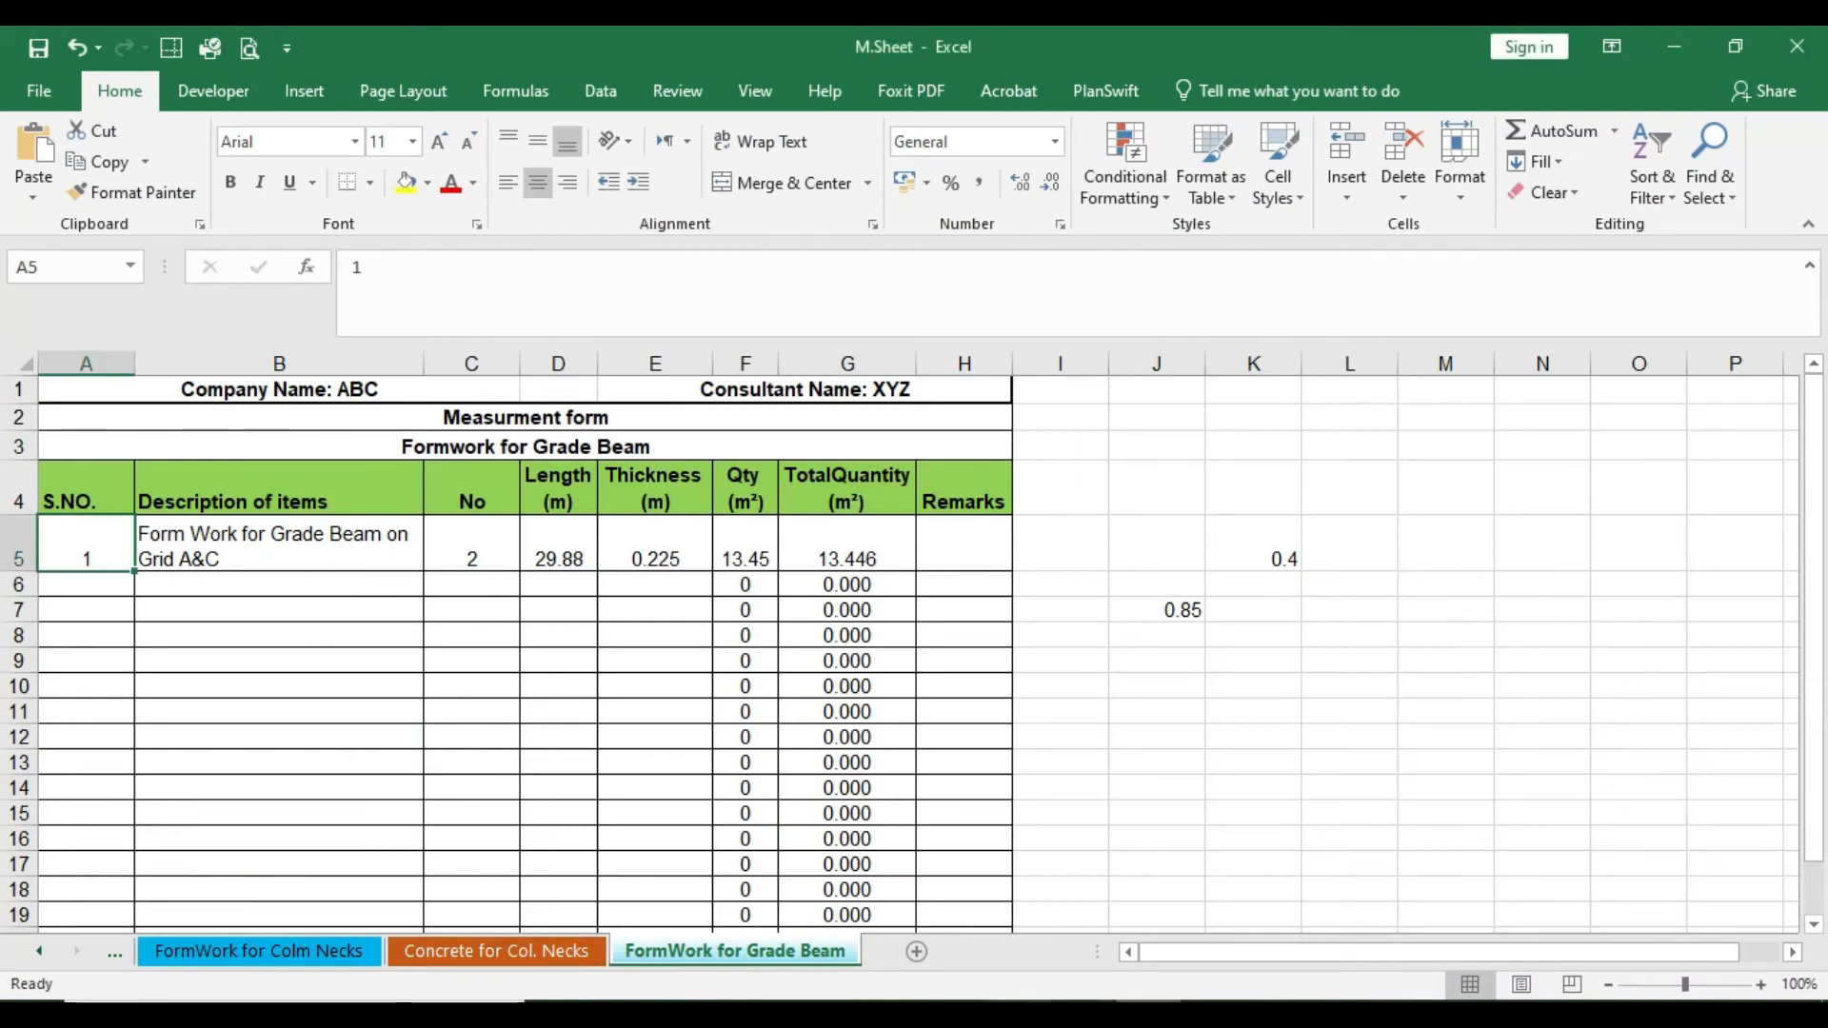
left_click(1017, 1011)
middle_click_drag(746, 575, 747, 630)
scroll(746, 630, "down", 2)
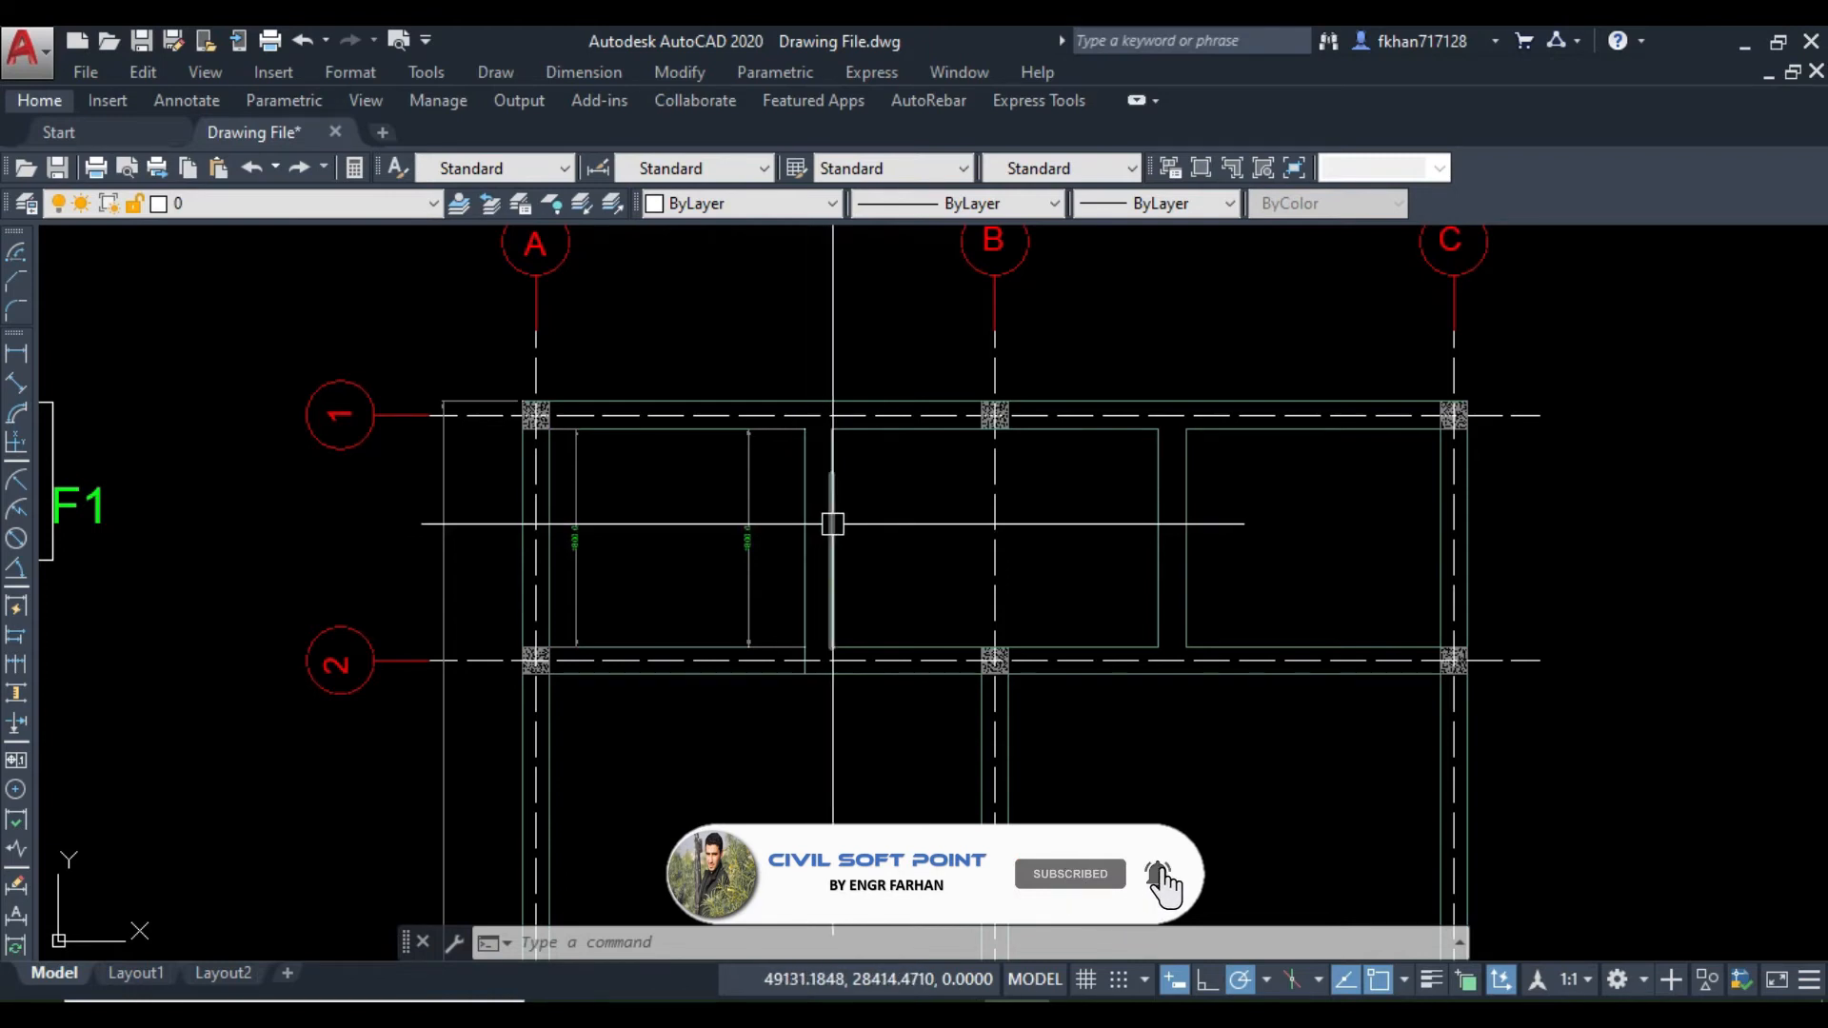
scroll(833, 524, "down", 2)
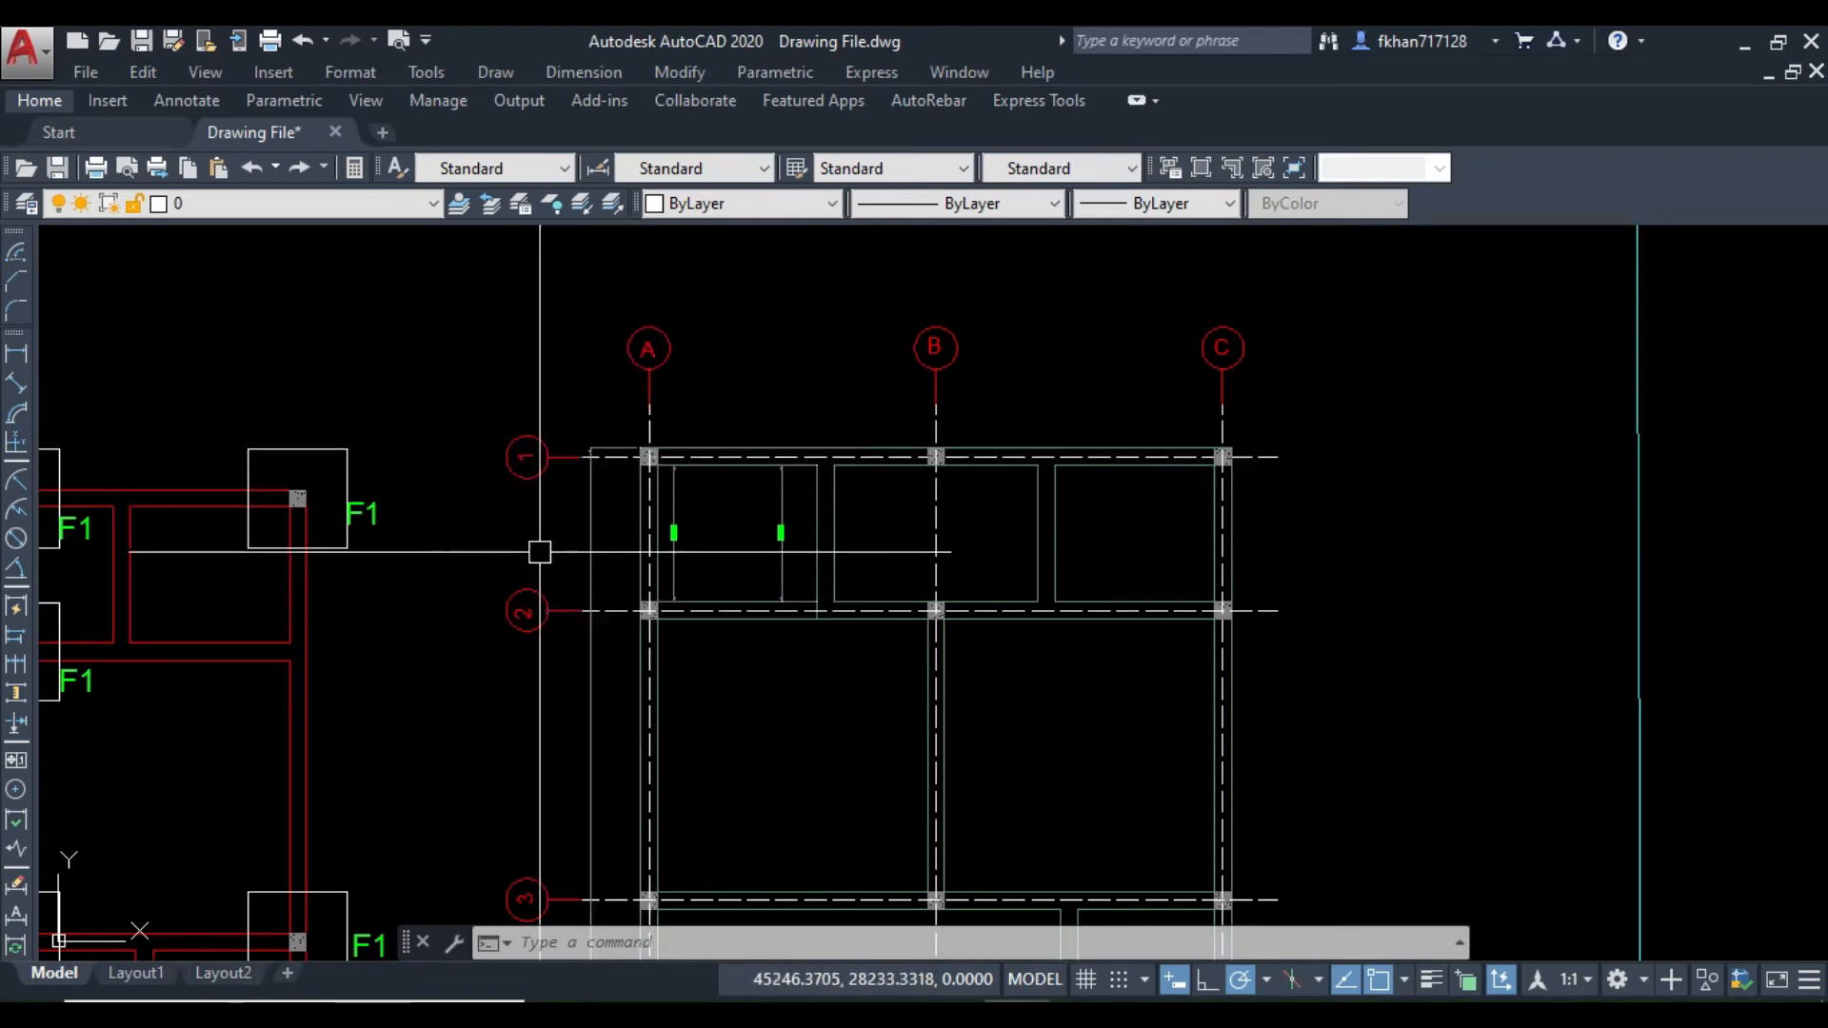
Step: Switch to Excel and enter serial number 2 in A6 and the description "Form Work fro Grade Beam b/w A&C,1&2" in B6
key("alt+Tab")
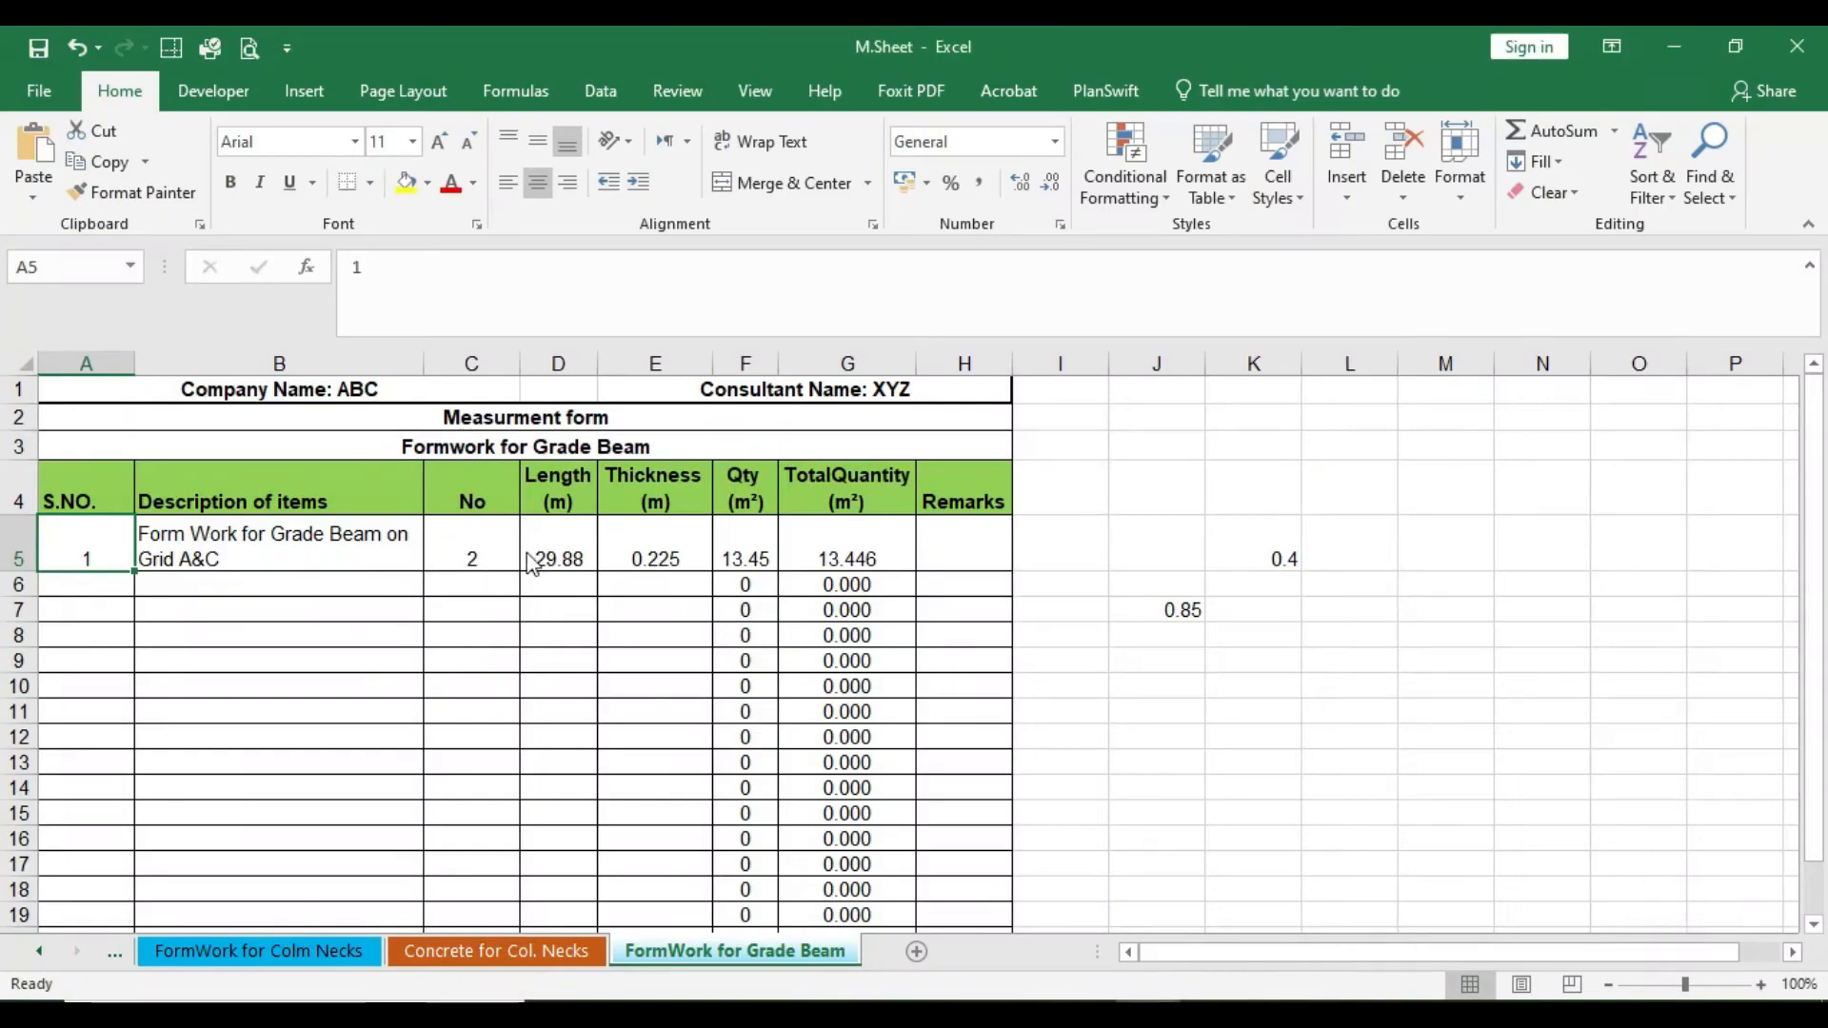
left_click(114, 590)
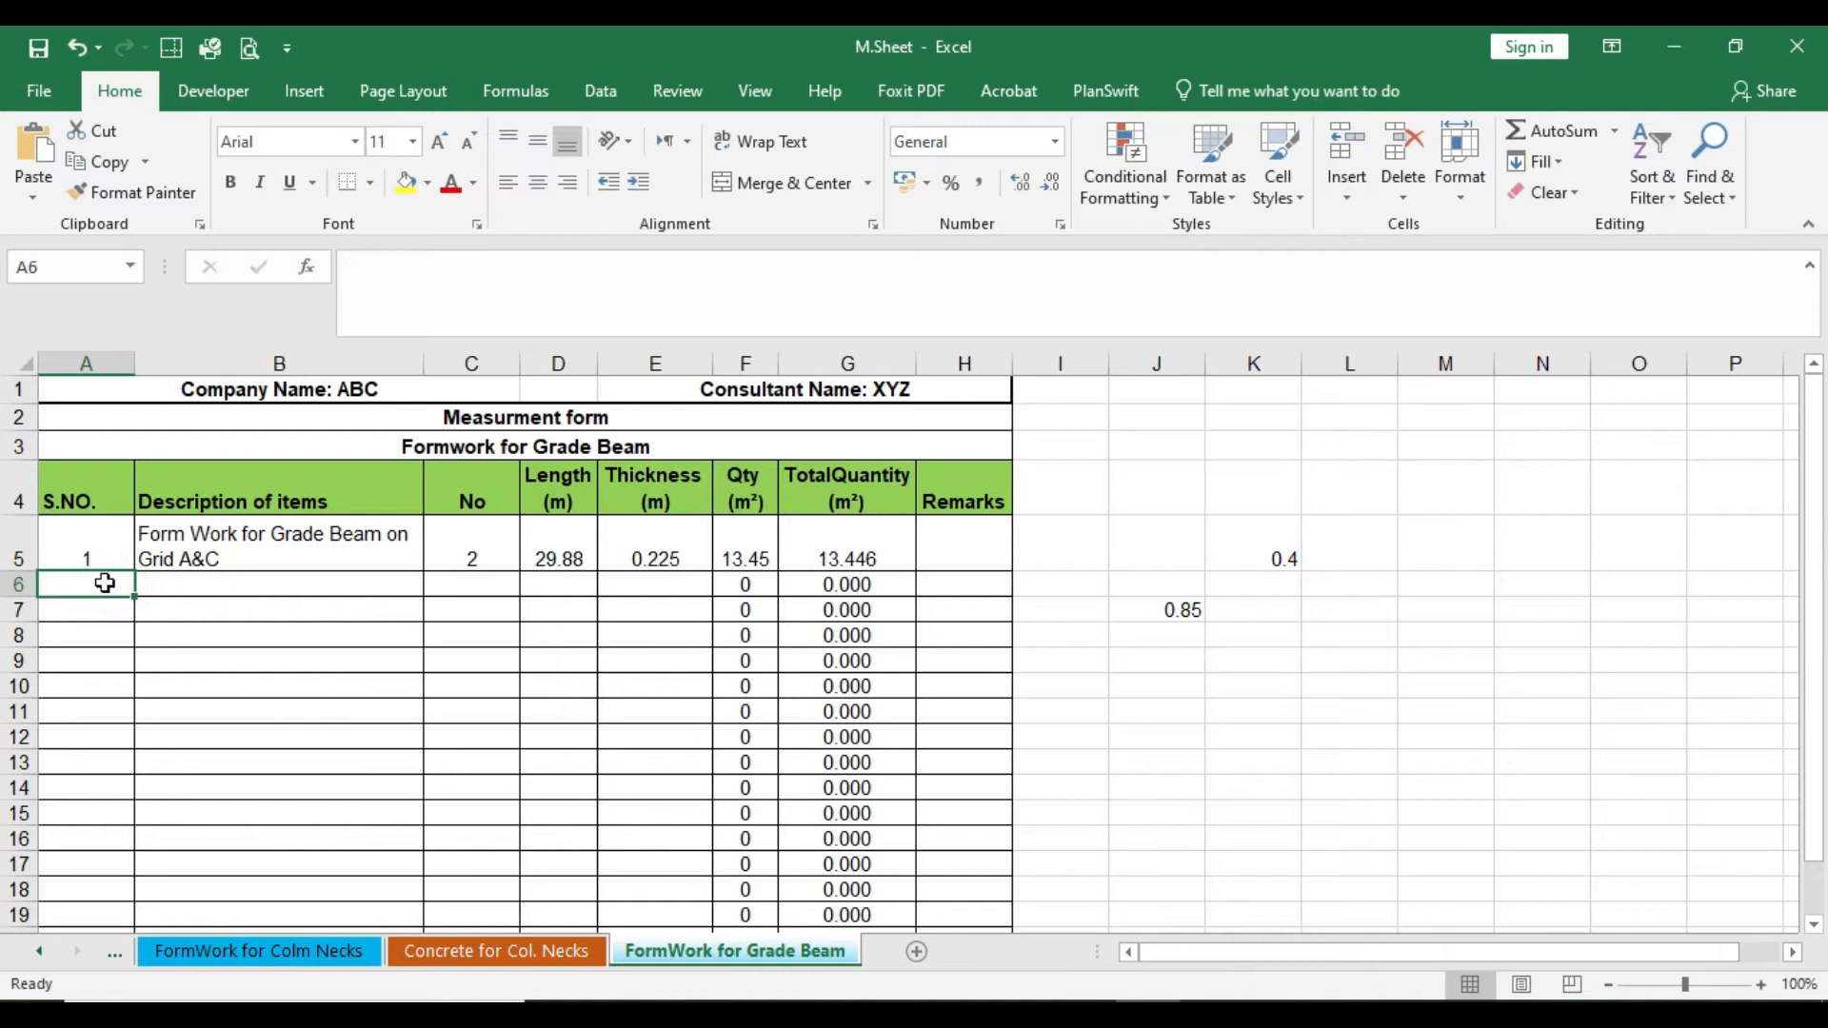
key("Tab")
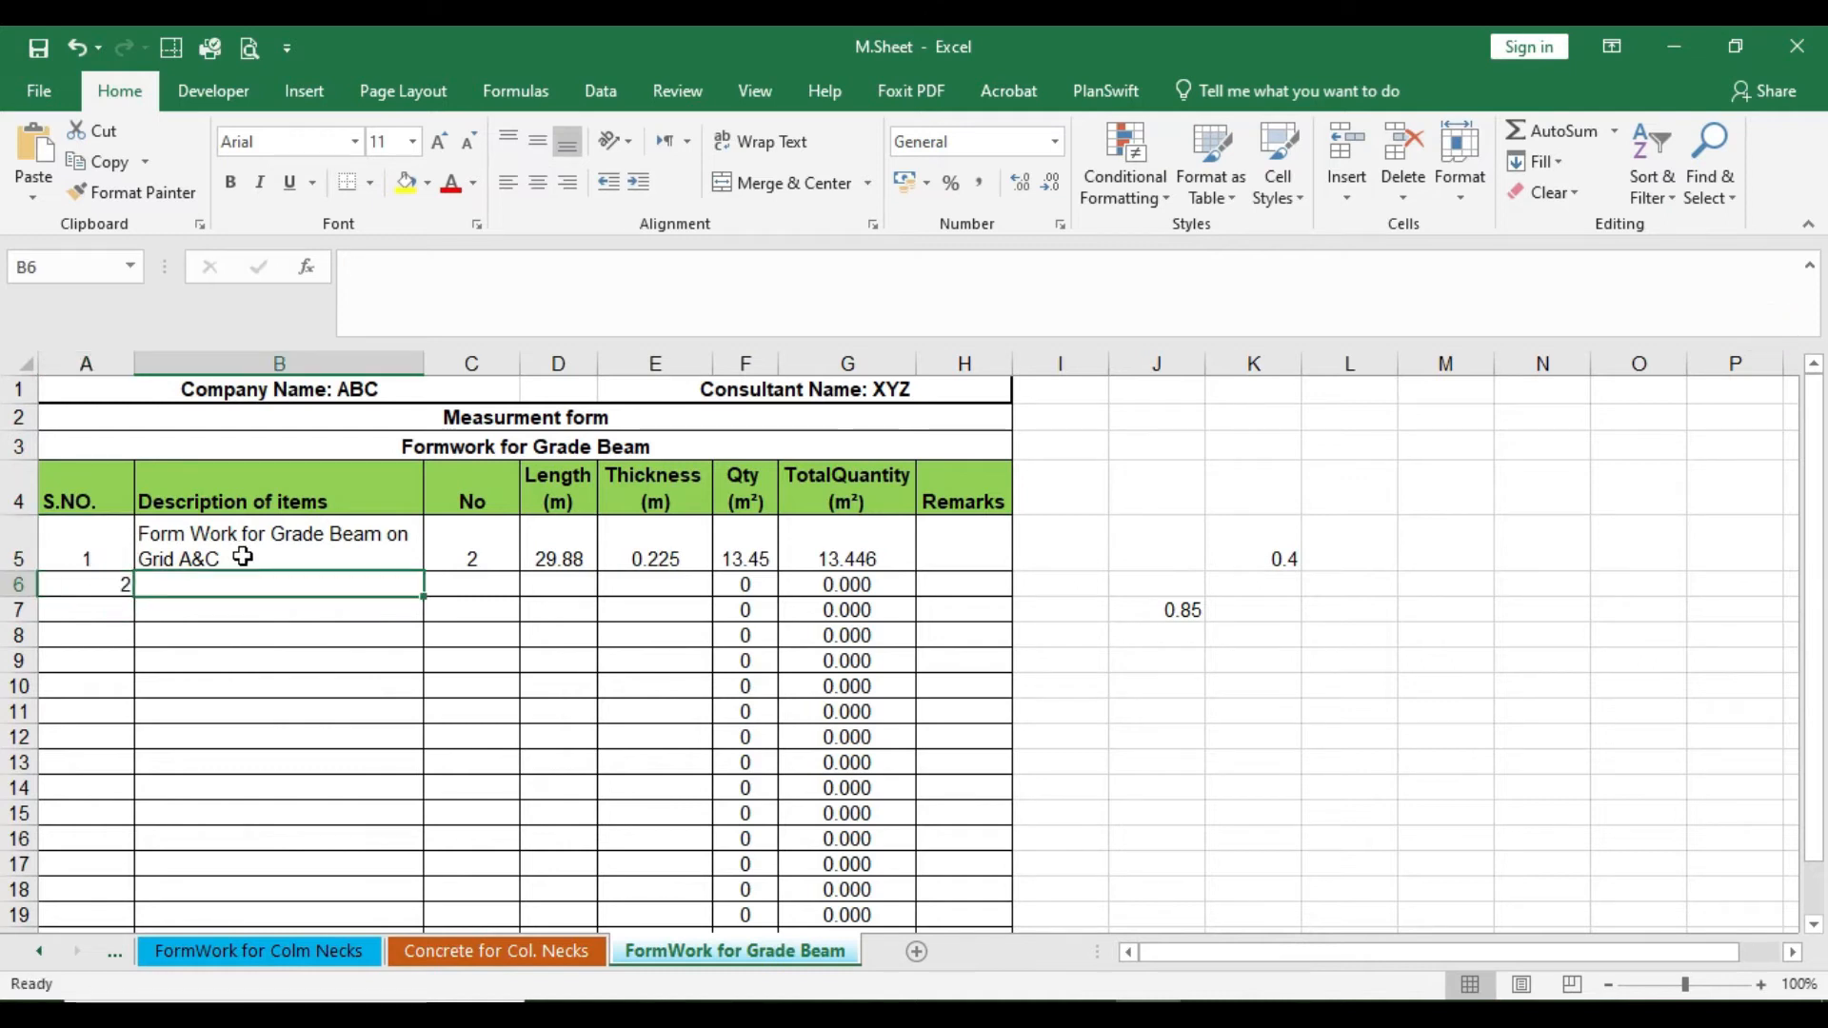
type("Form")
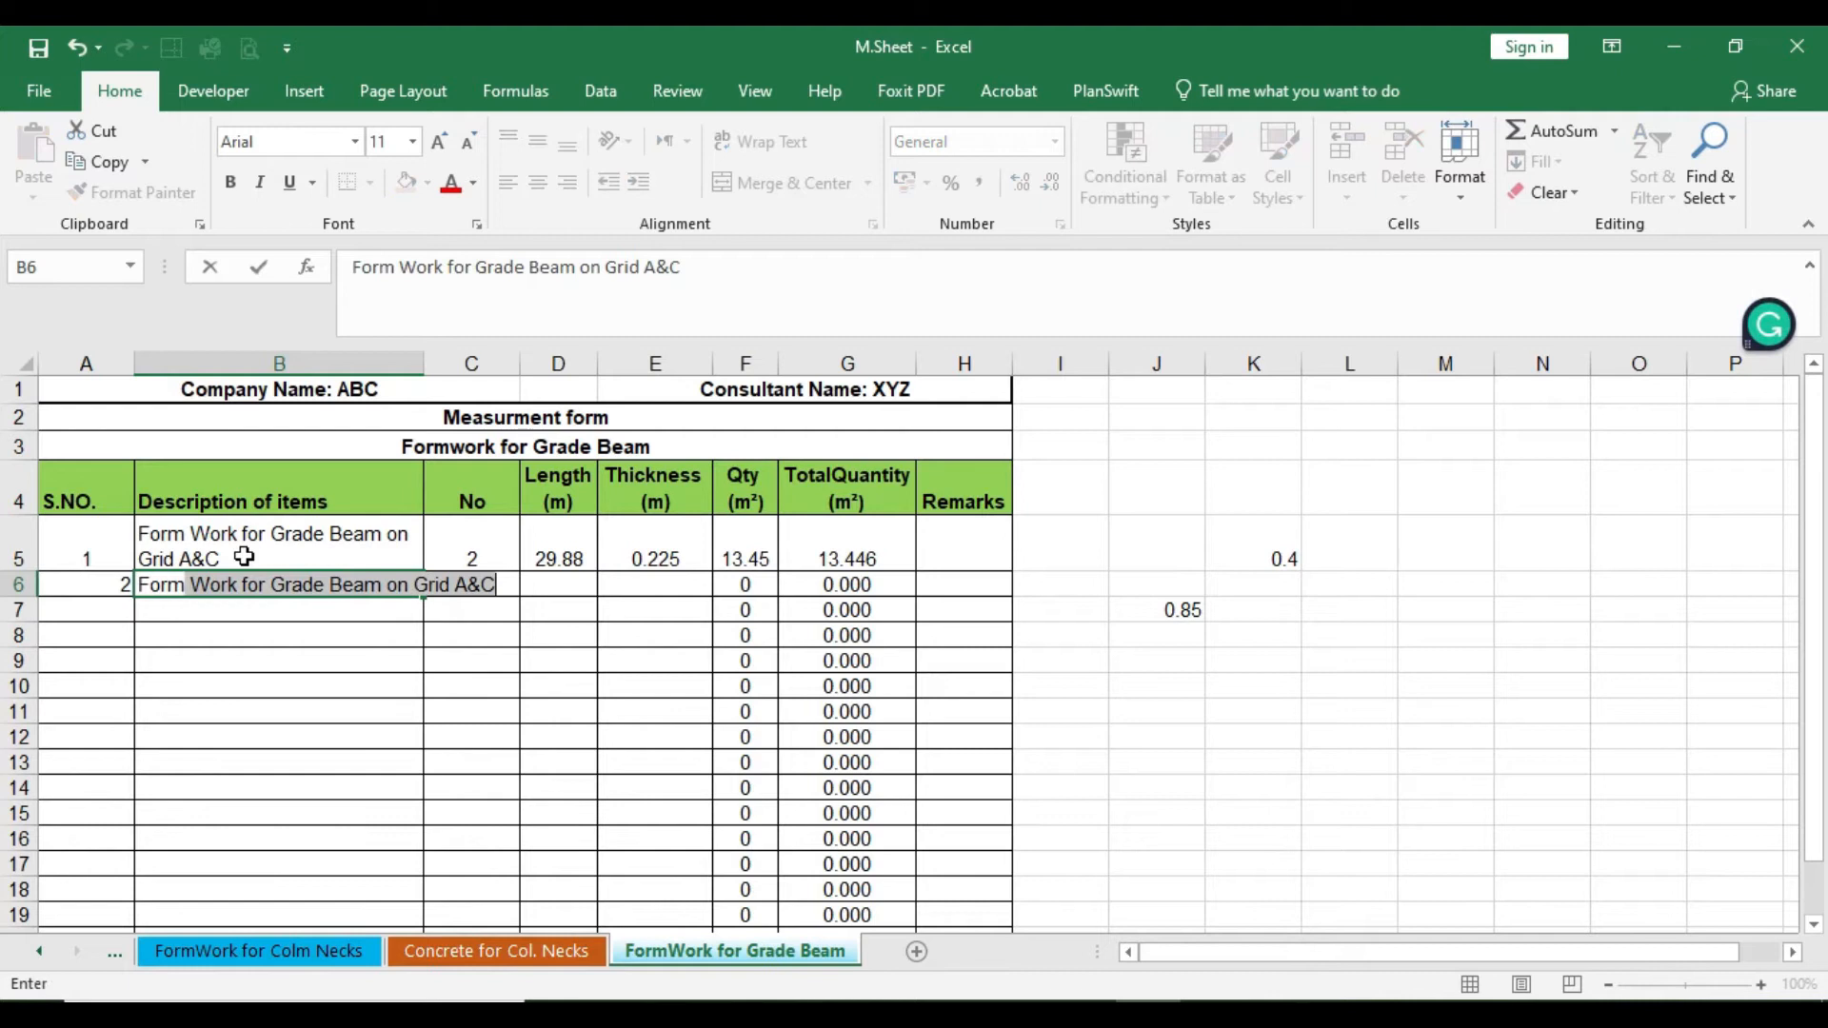
type(" Work ")
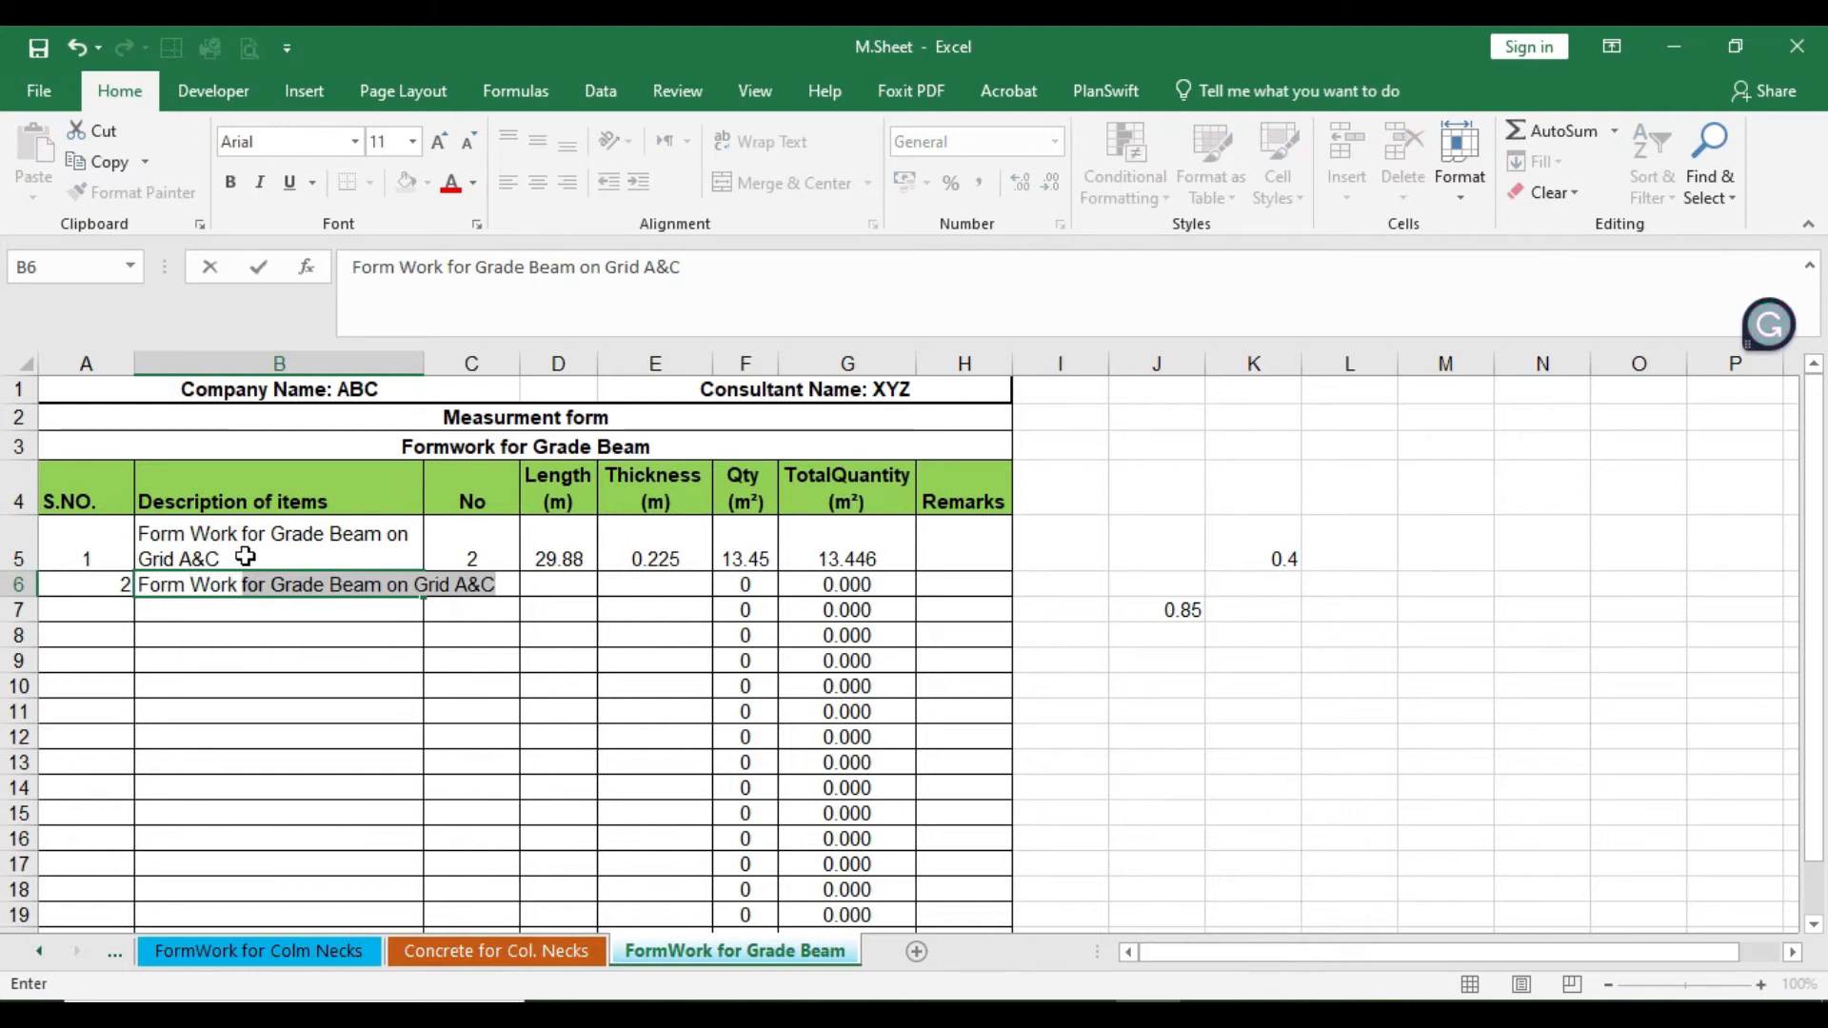
type("fro")
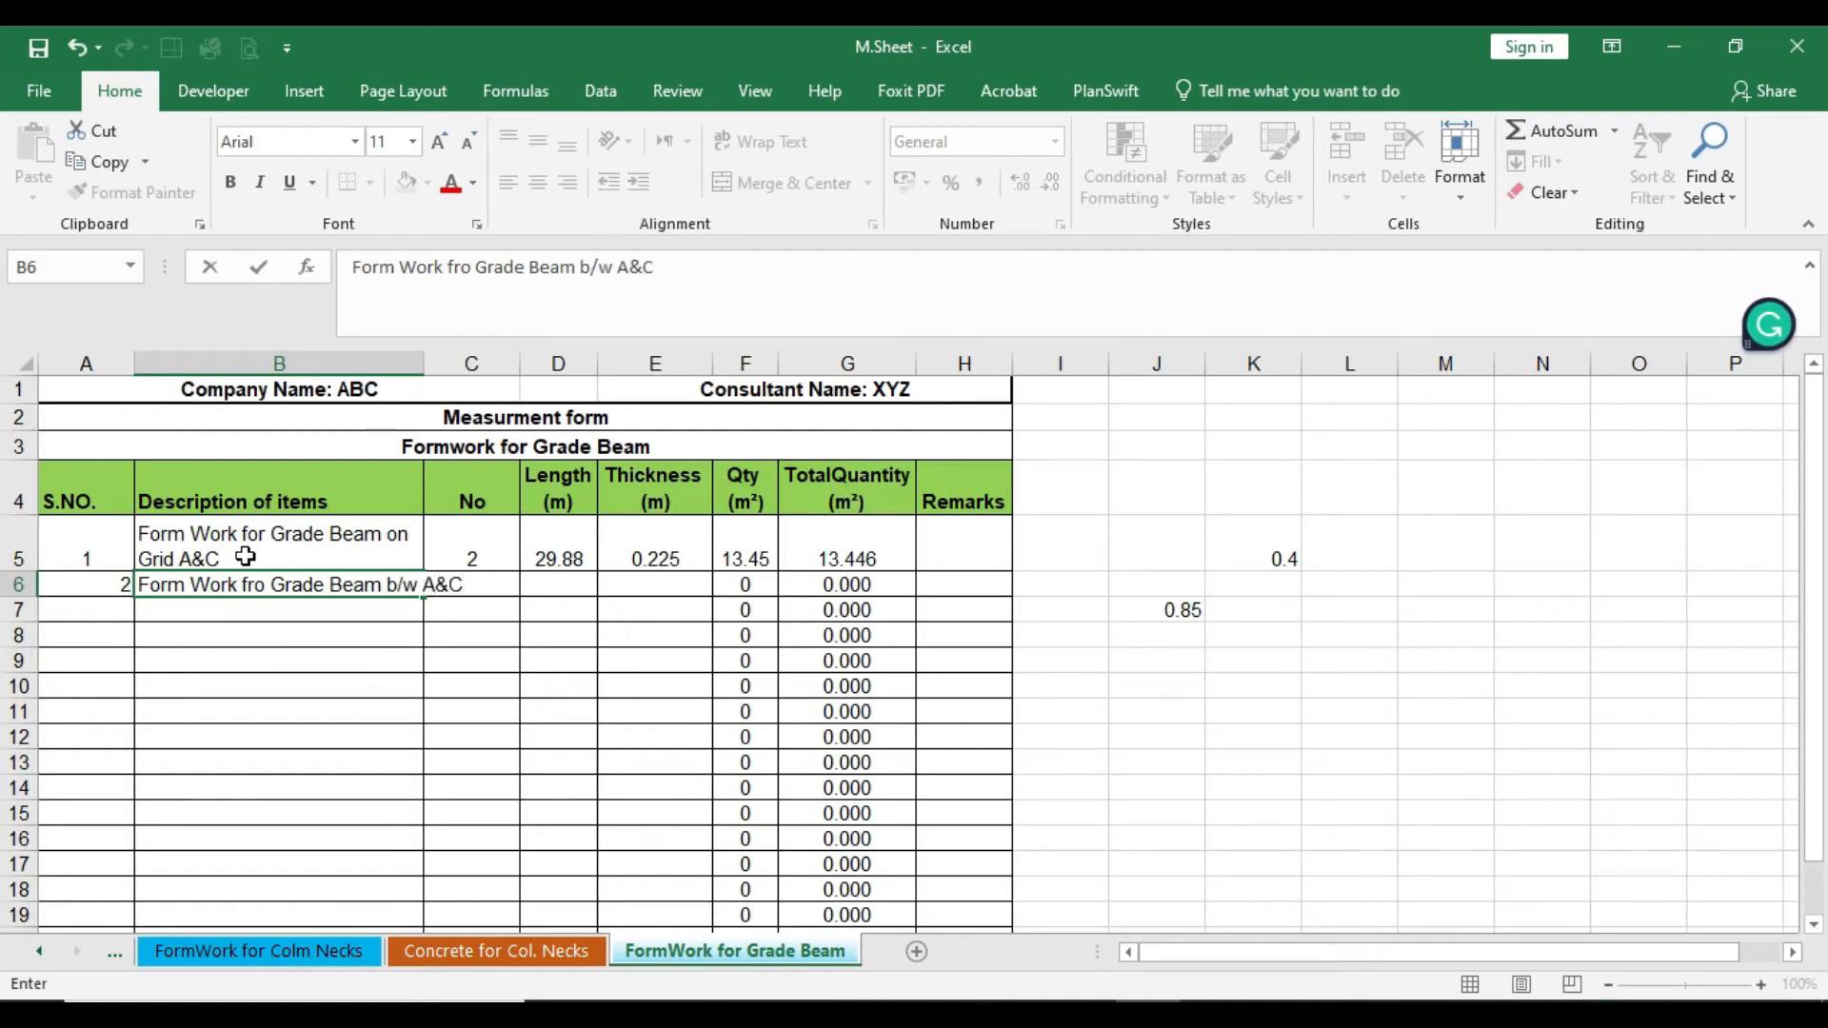
left_click(420, 584)
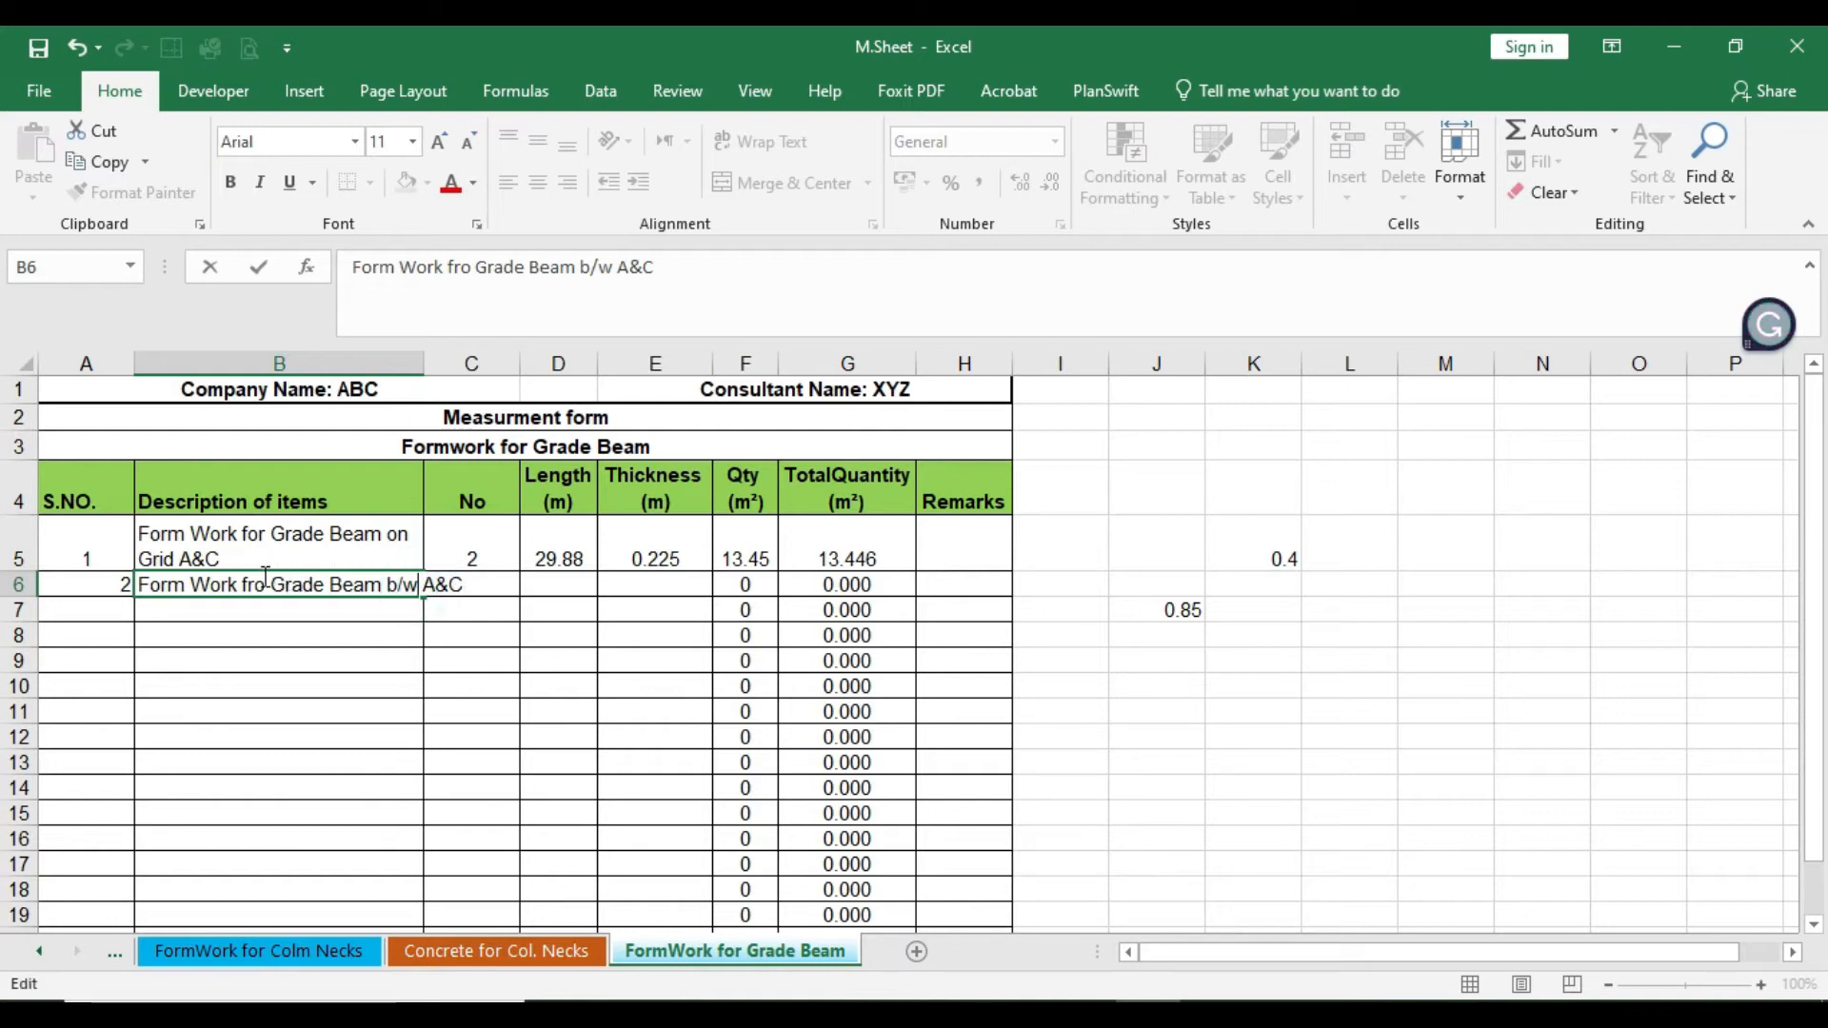
left_click(486, 585)
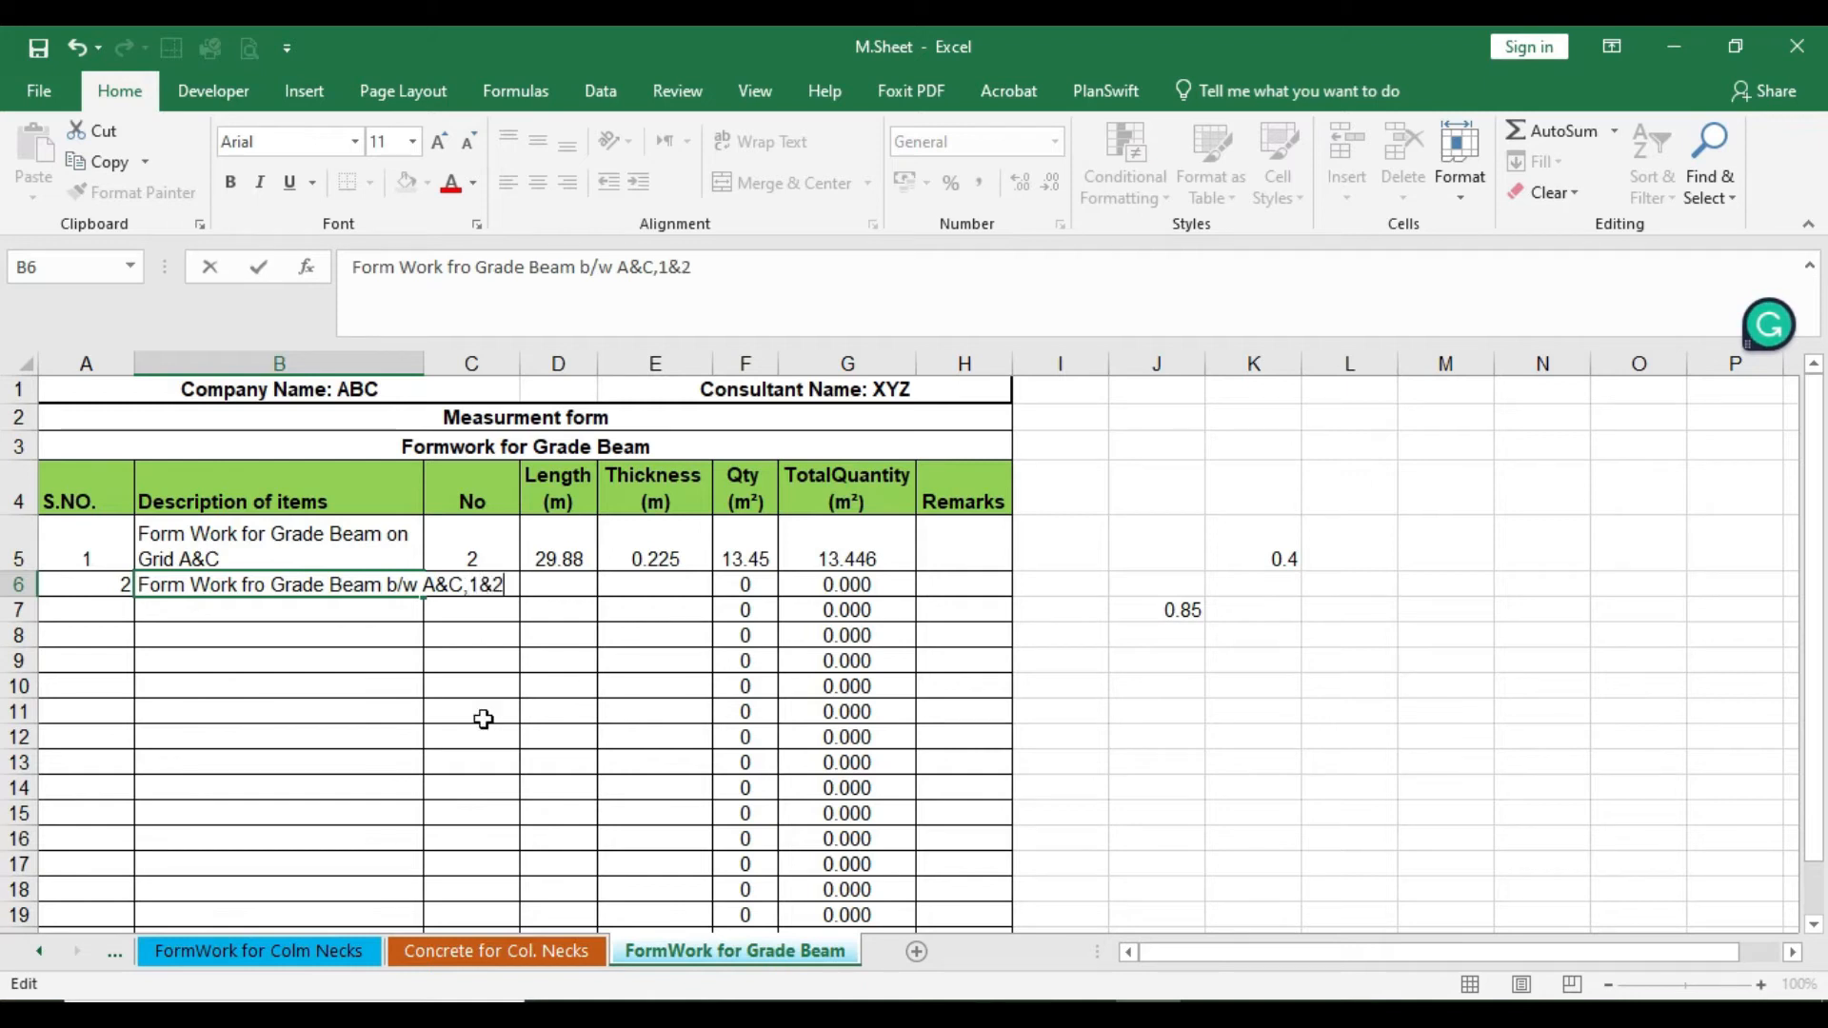
left_click(353, 704)
Step: Wrap the description text in B6 so it fits within the column
left_click(351, 583)
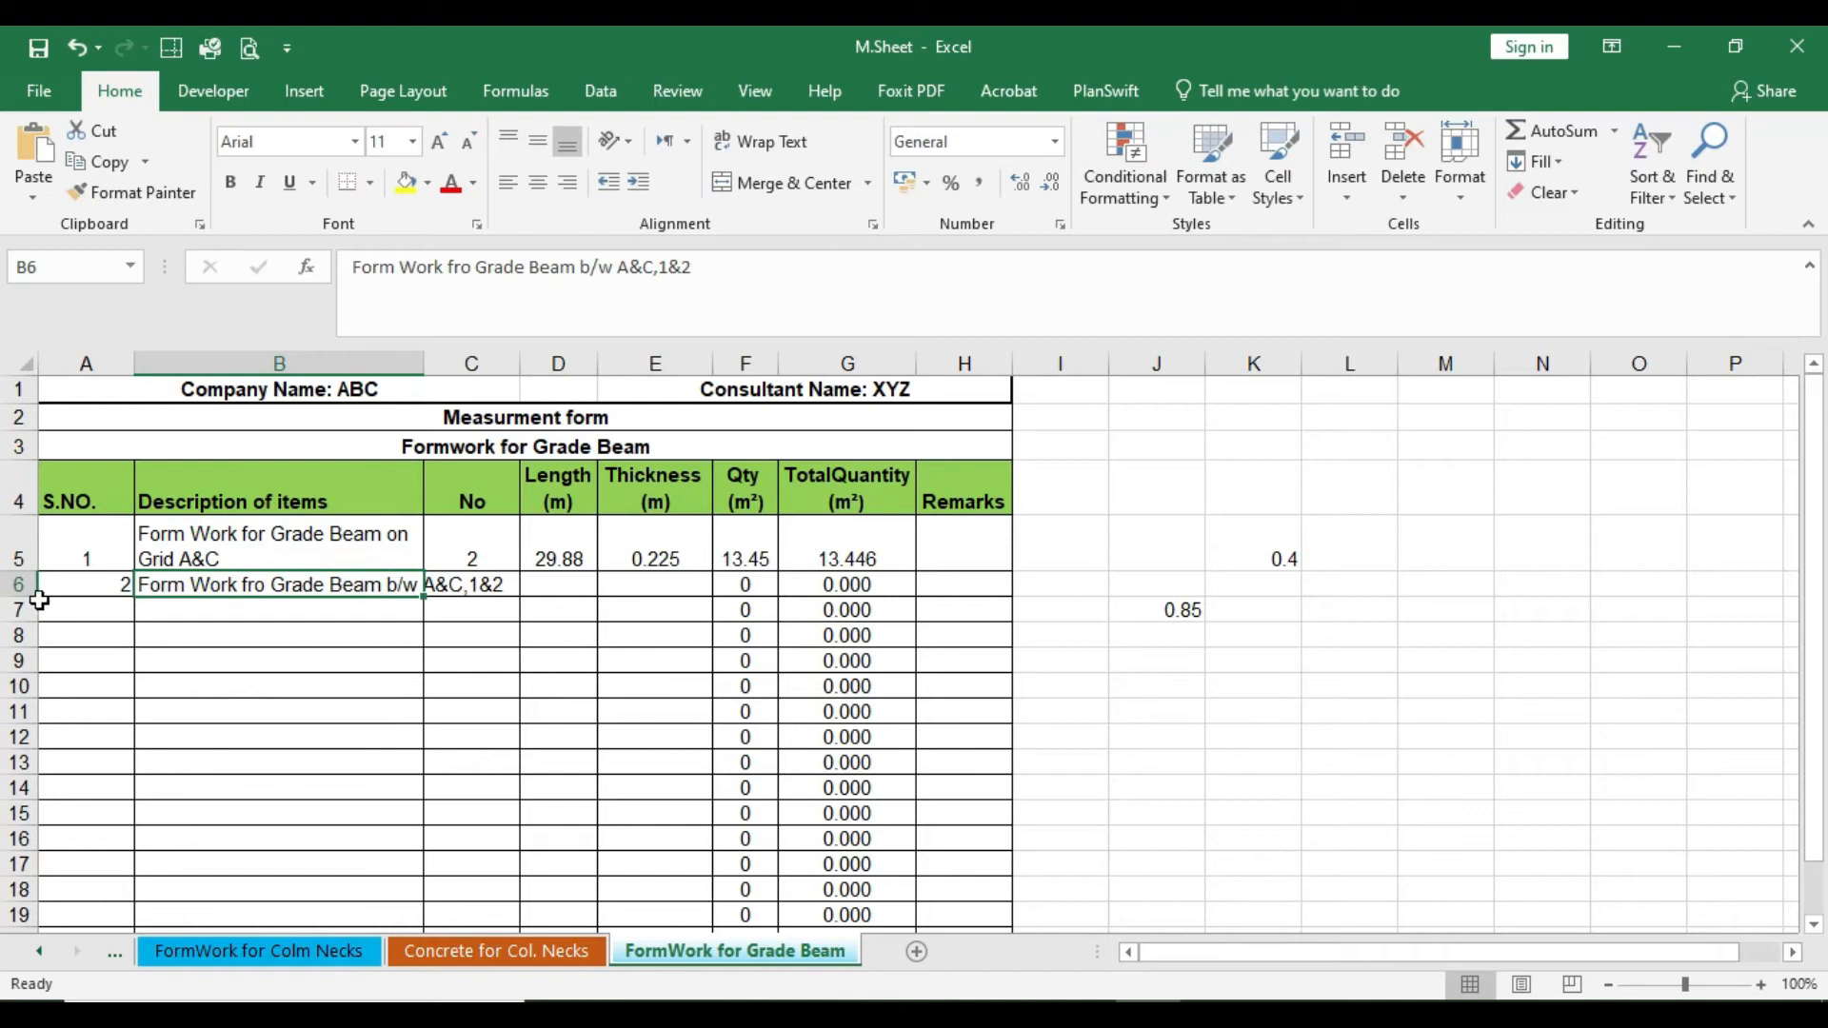
left_click(756, 144)
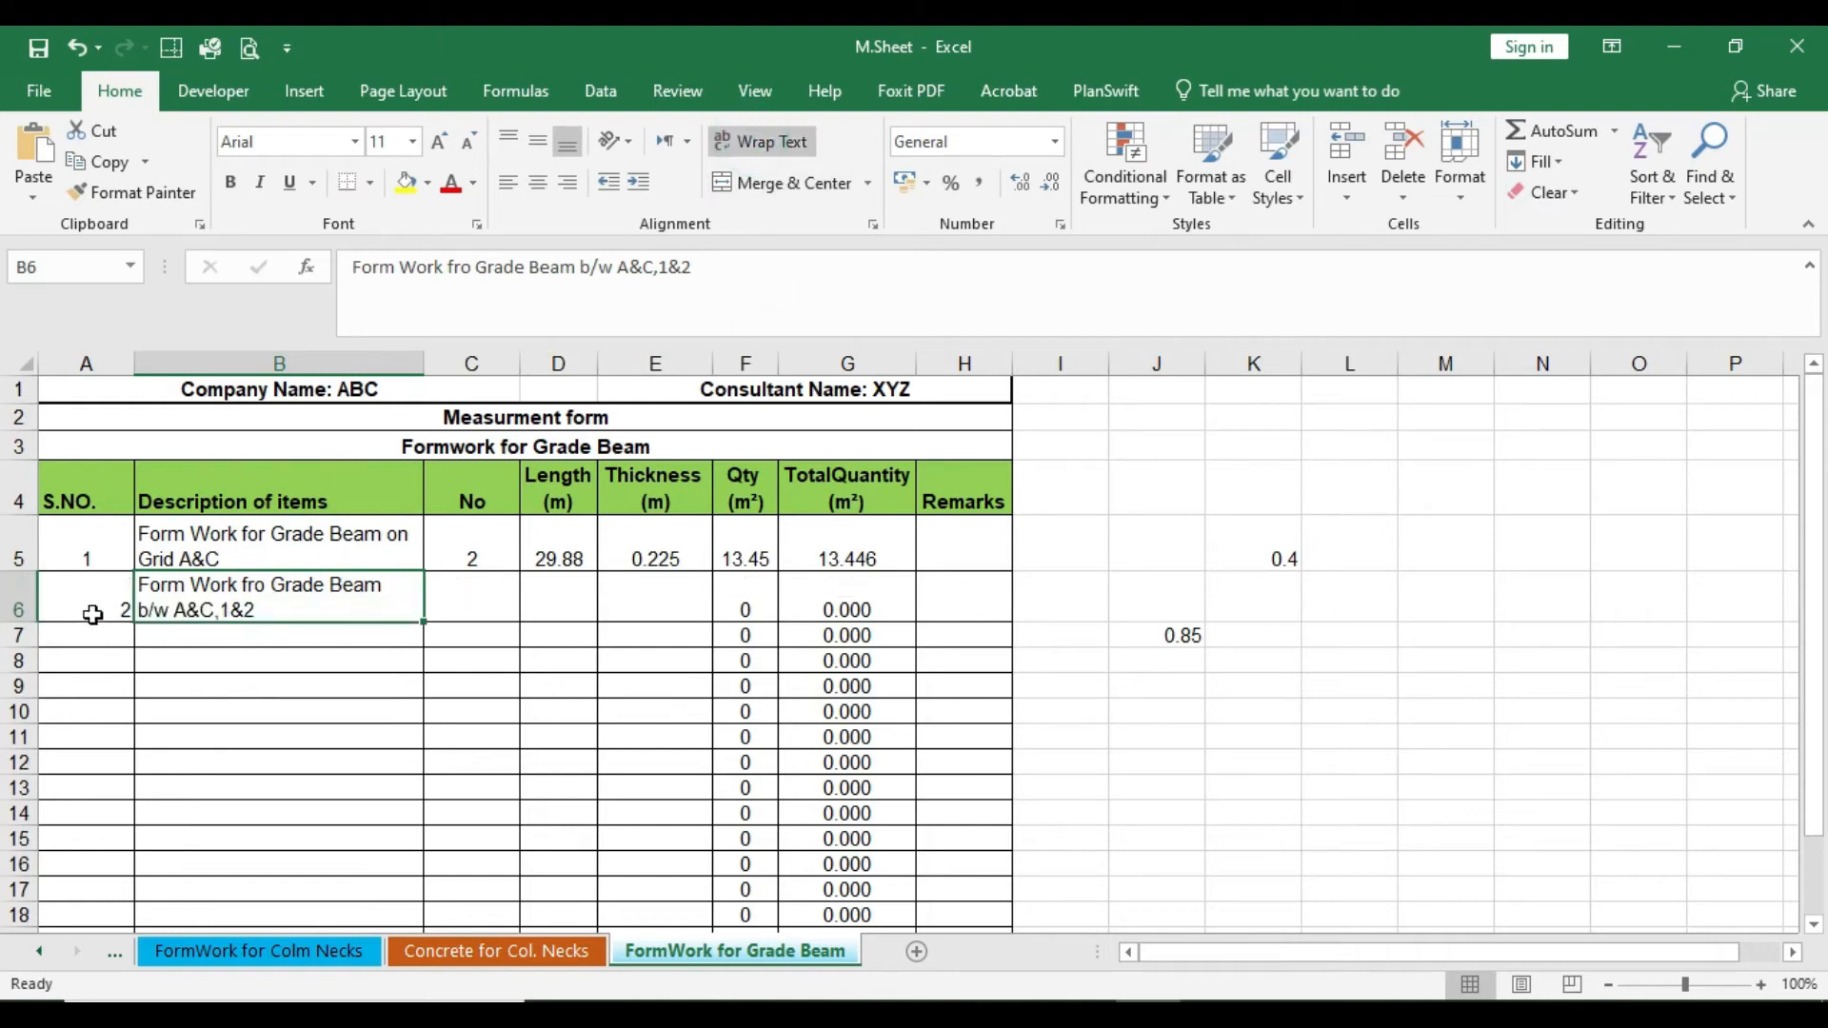
left_click(237, 684)
Step: Compare the B6 description with the AutoCAD drawing and review the edge dimensions of the intermediate beam between axes 1 and 2
left_click(1019, 1017)
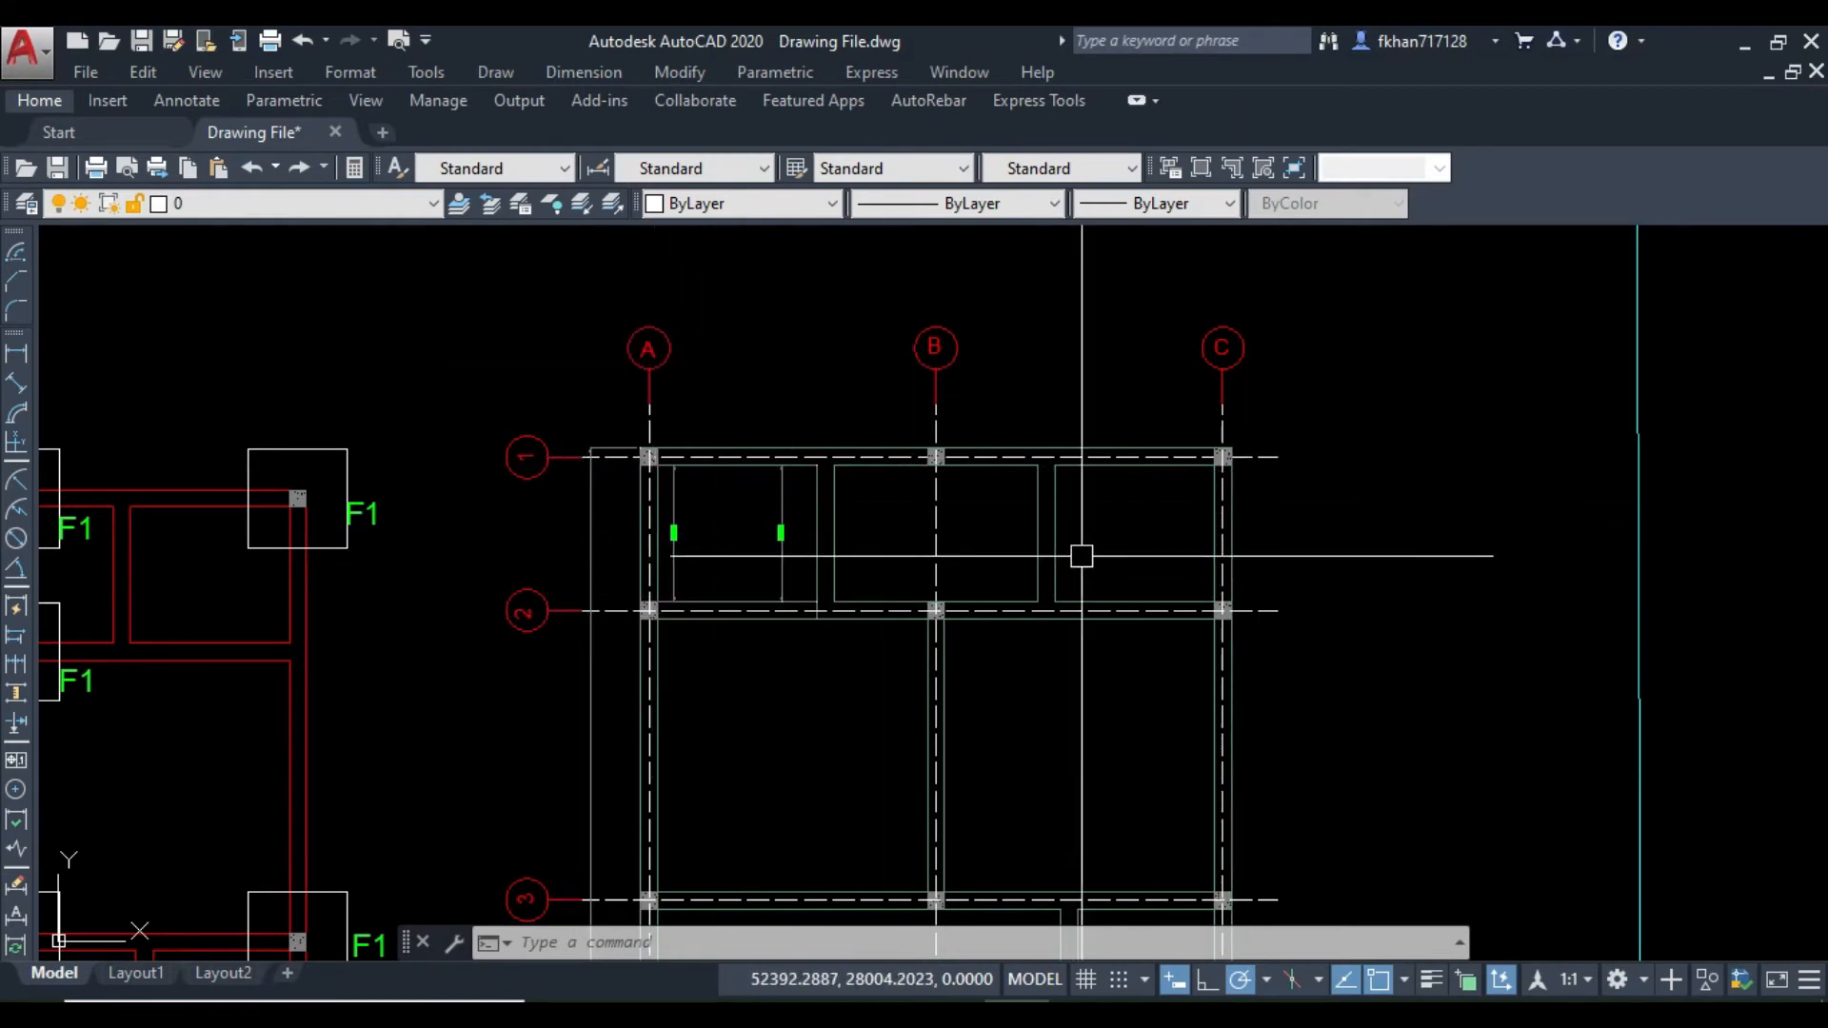
key("alt+Tab")
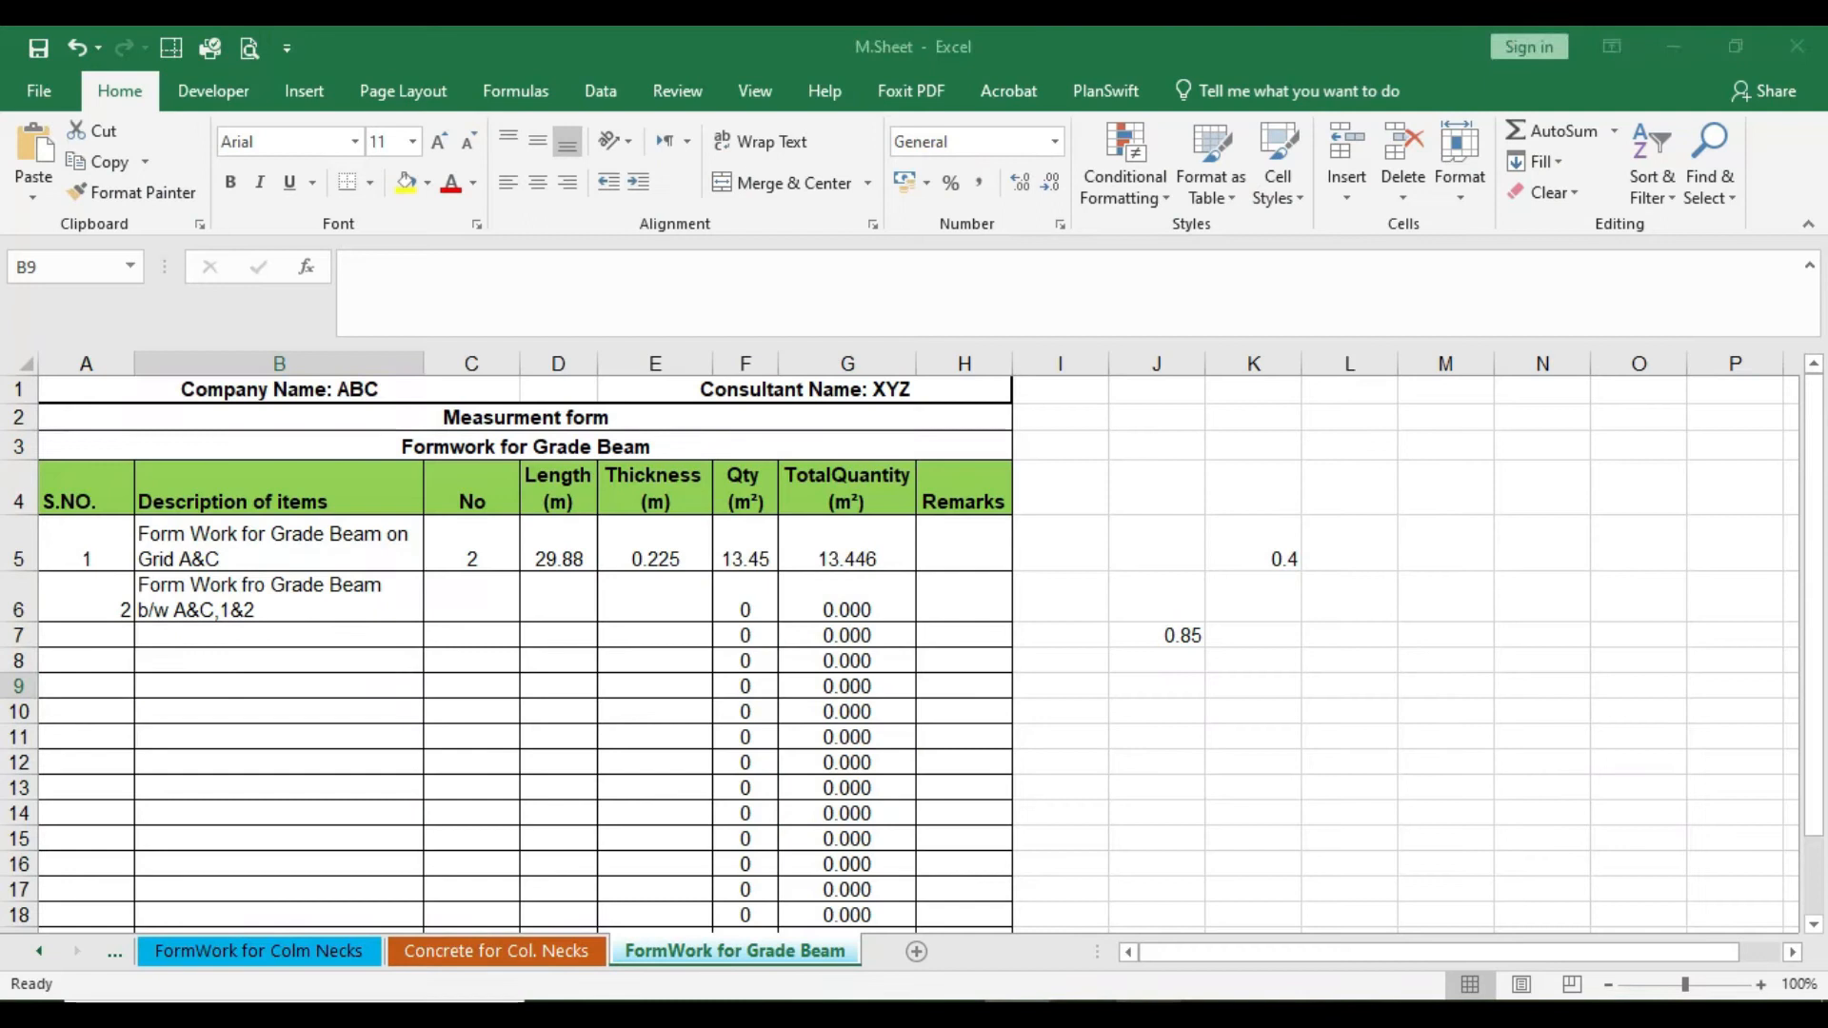
left_click(257, 608)
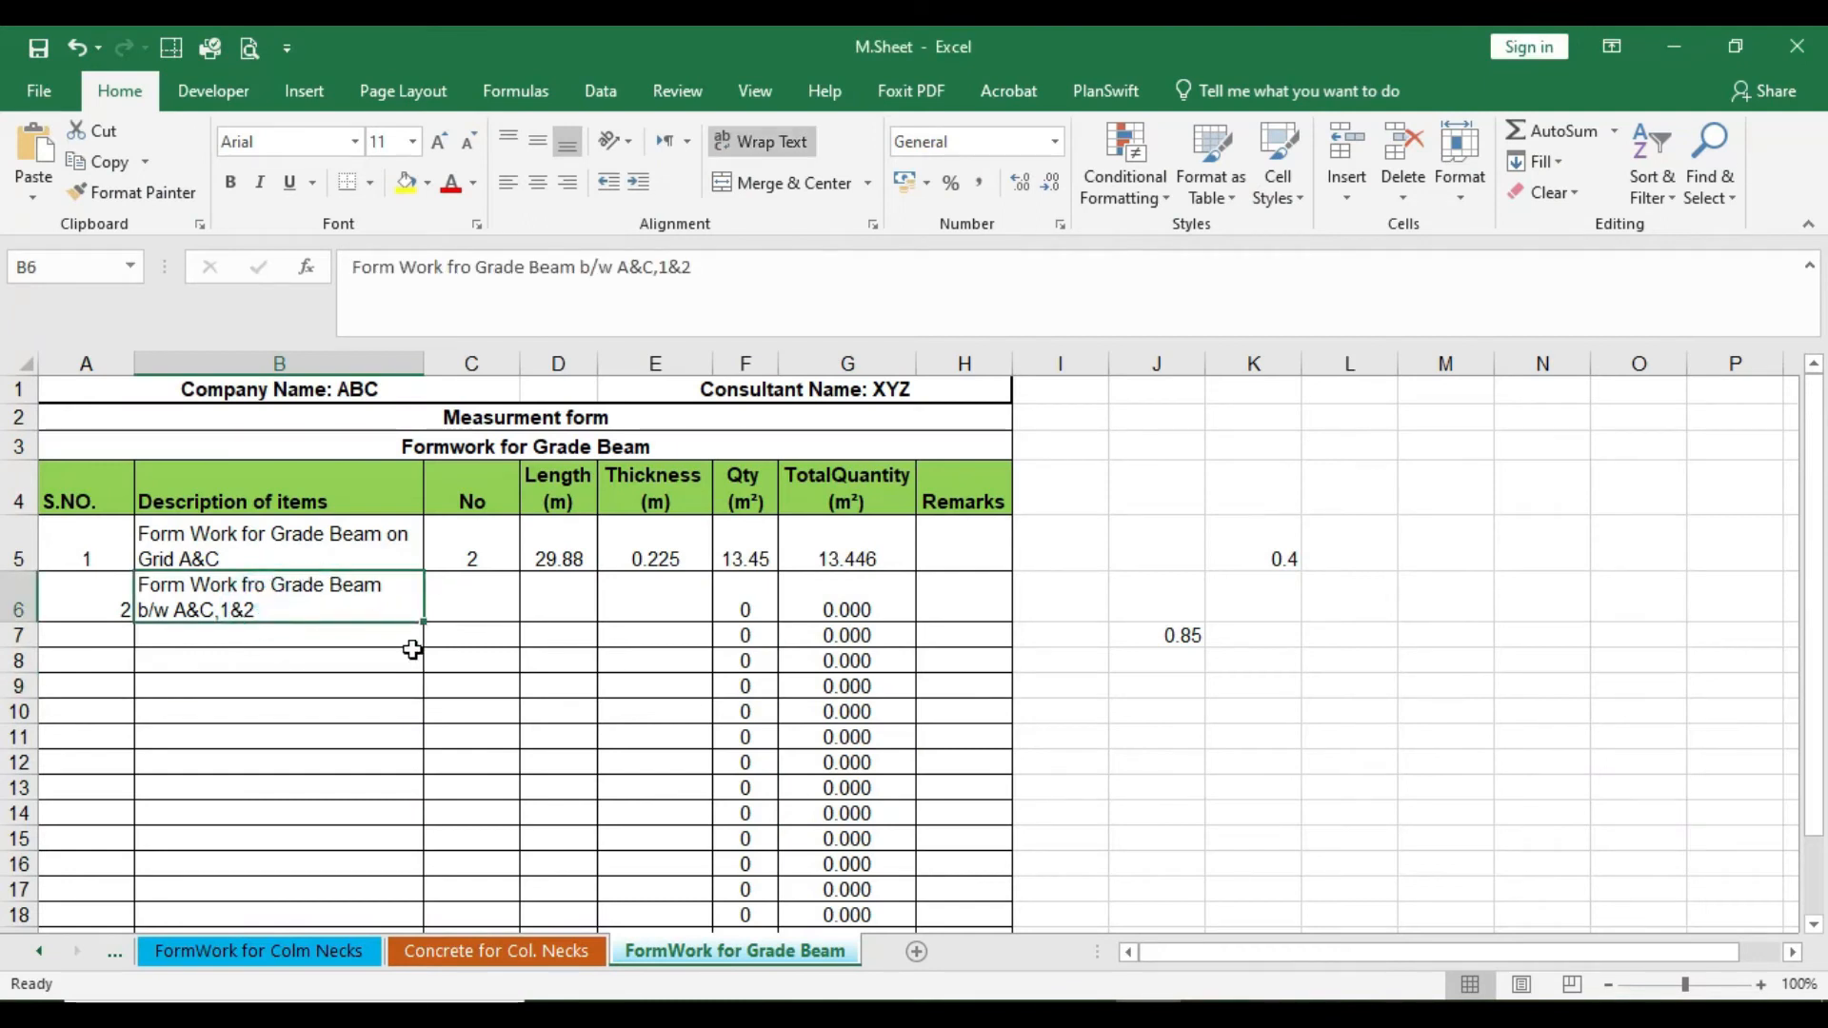
key("alt+Tab")
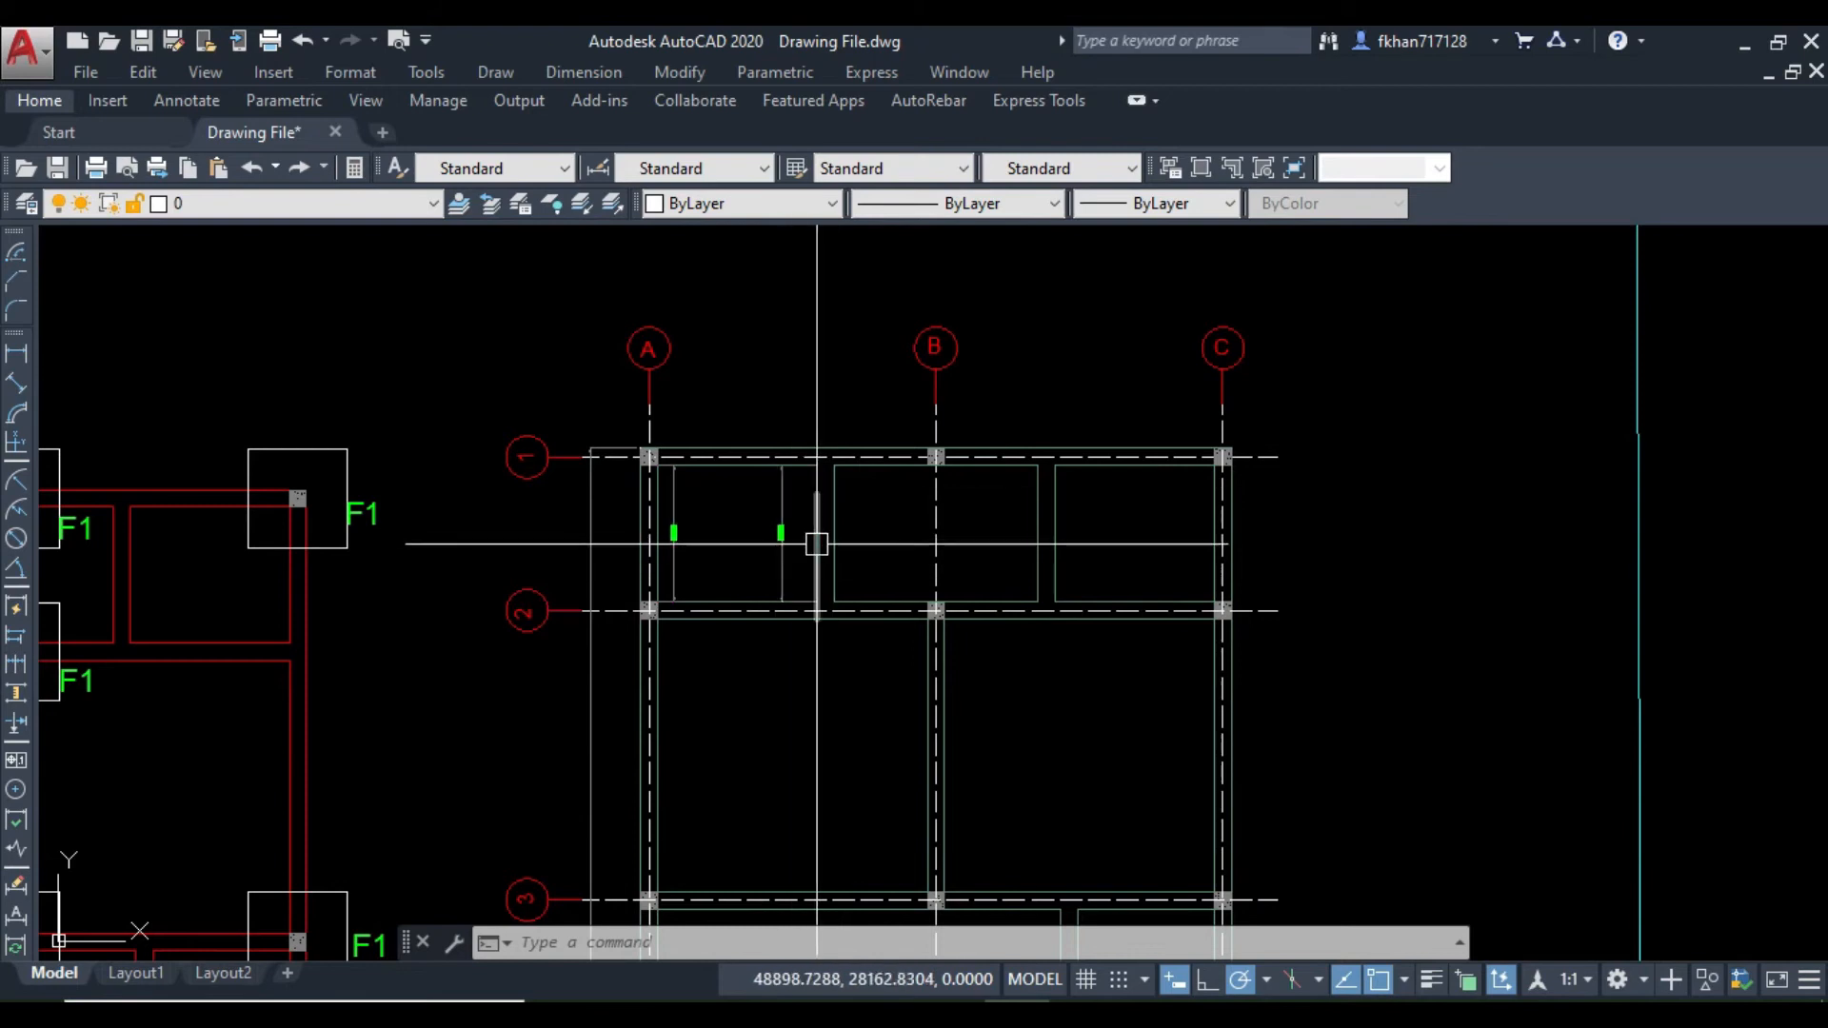
scroll(788, 551, "up", 4)
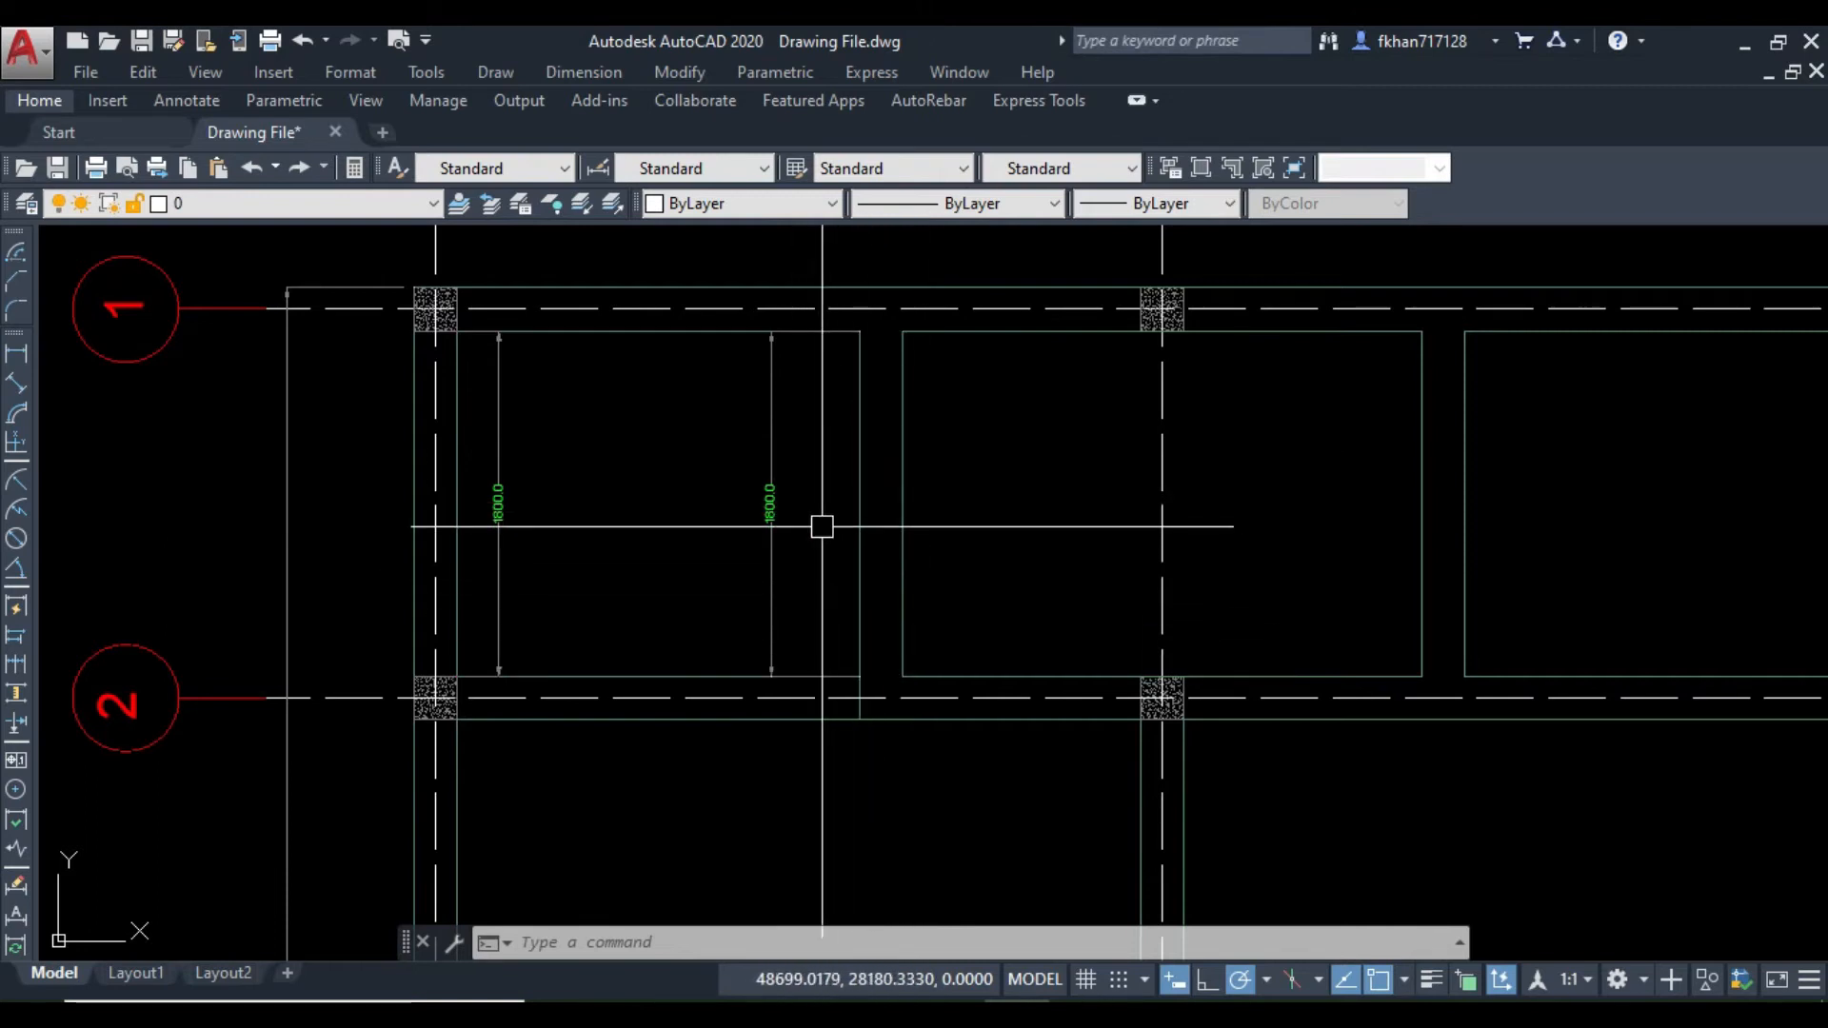
Step: Switch to Excel and fill row 6 with number 2, length 3.6 m and thickness 0.225 m
left_click(1162, 1014)
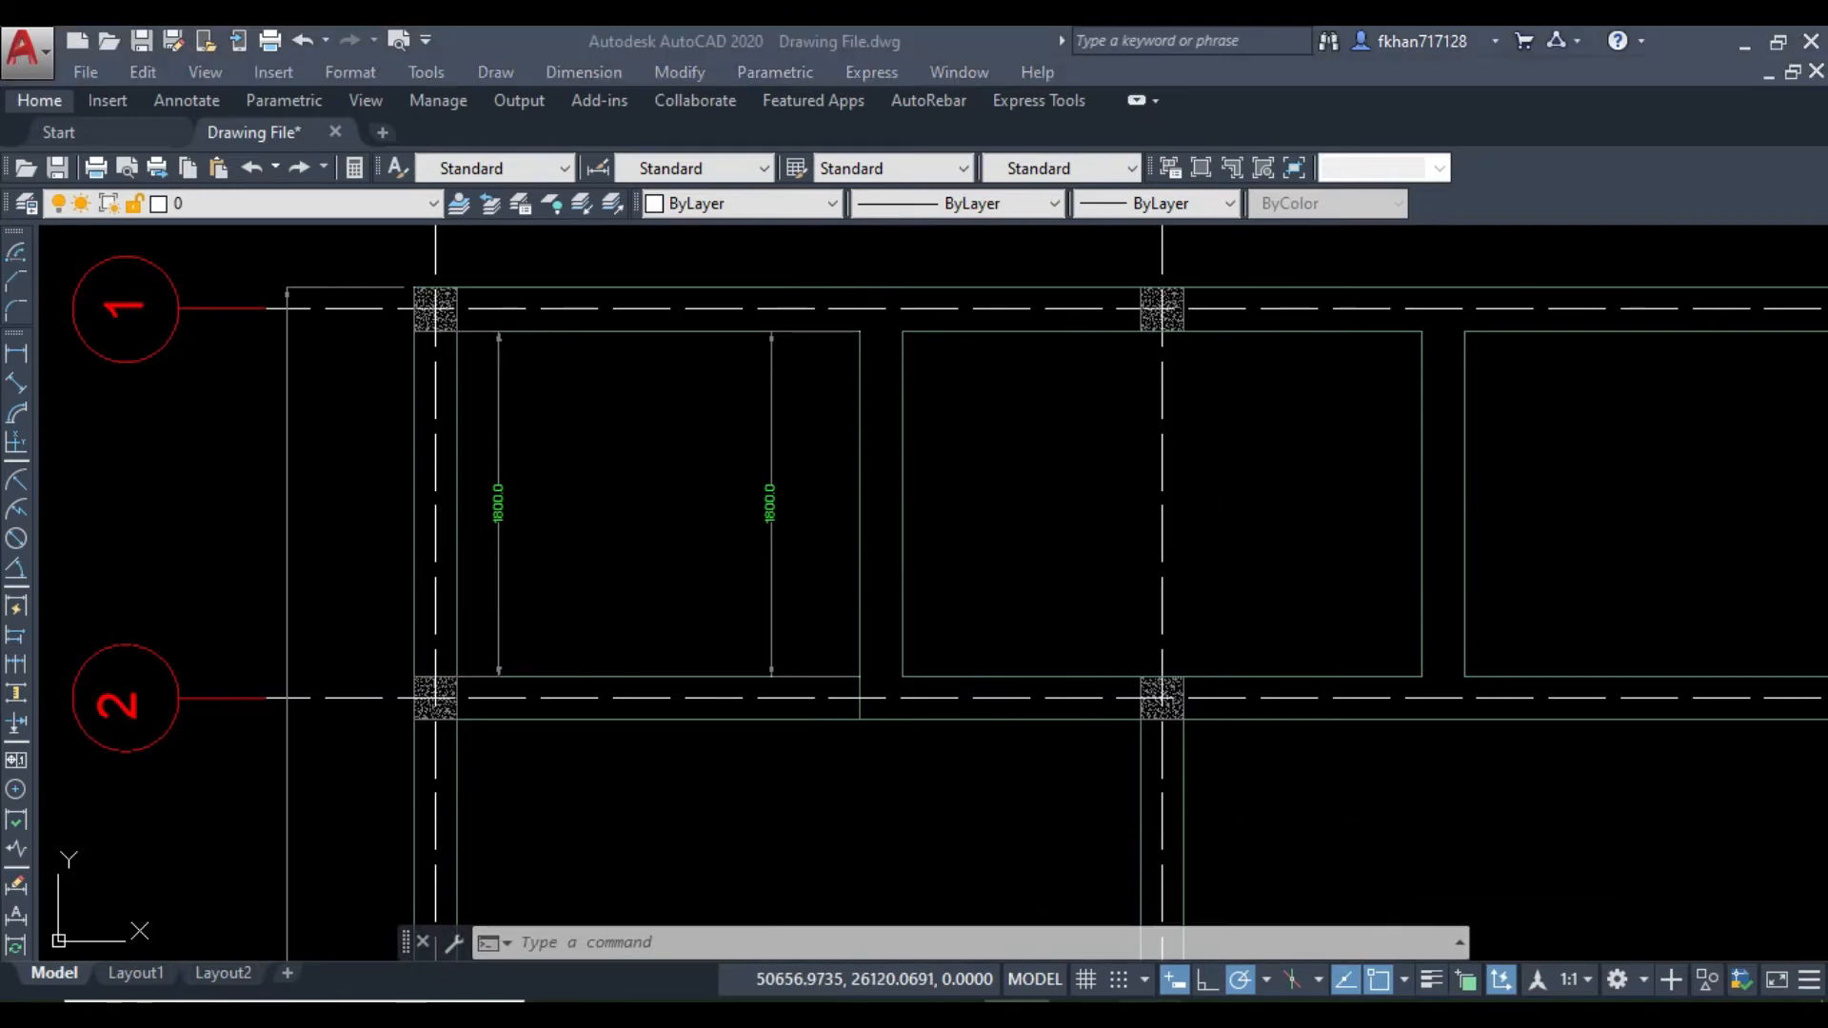
left_click(473, 609)
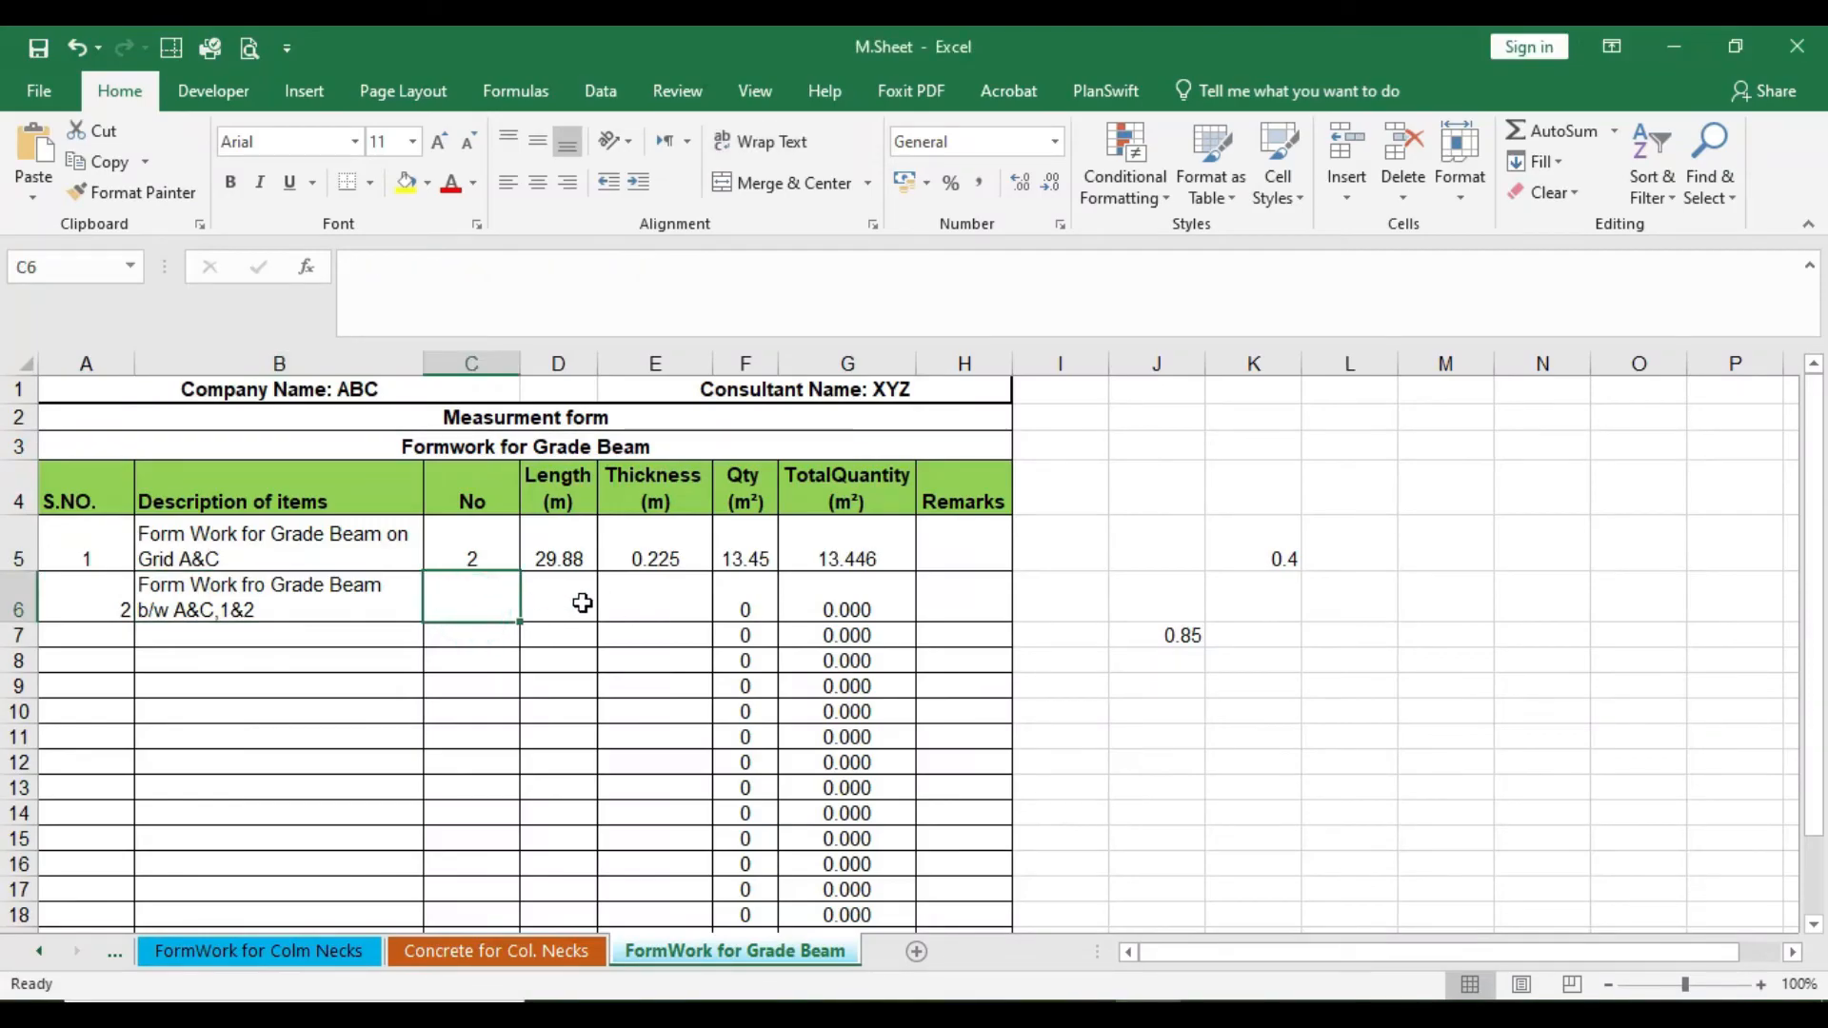
left_click(583, 602)
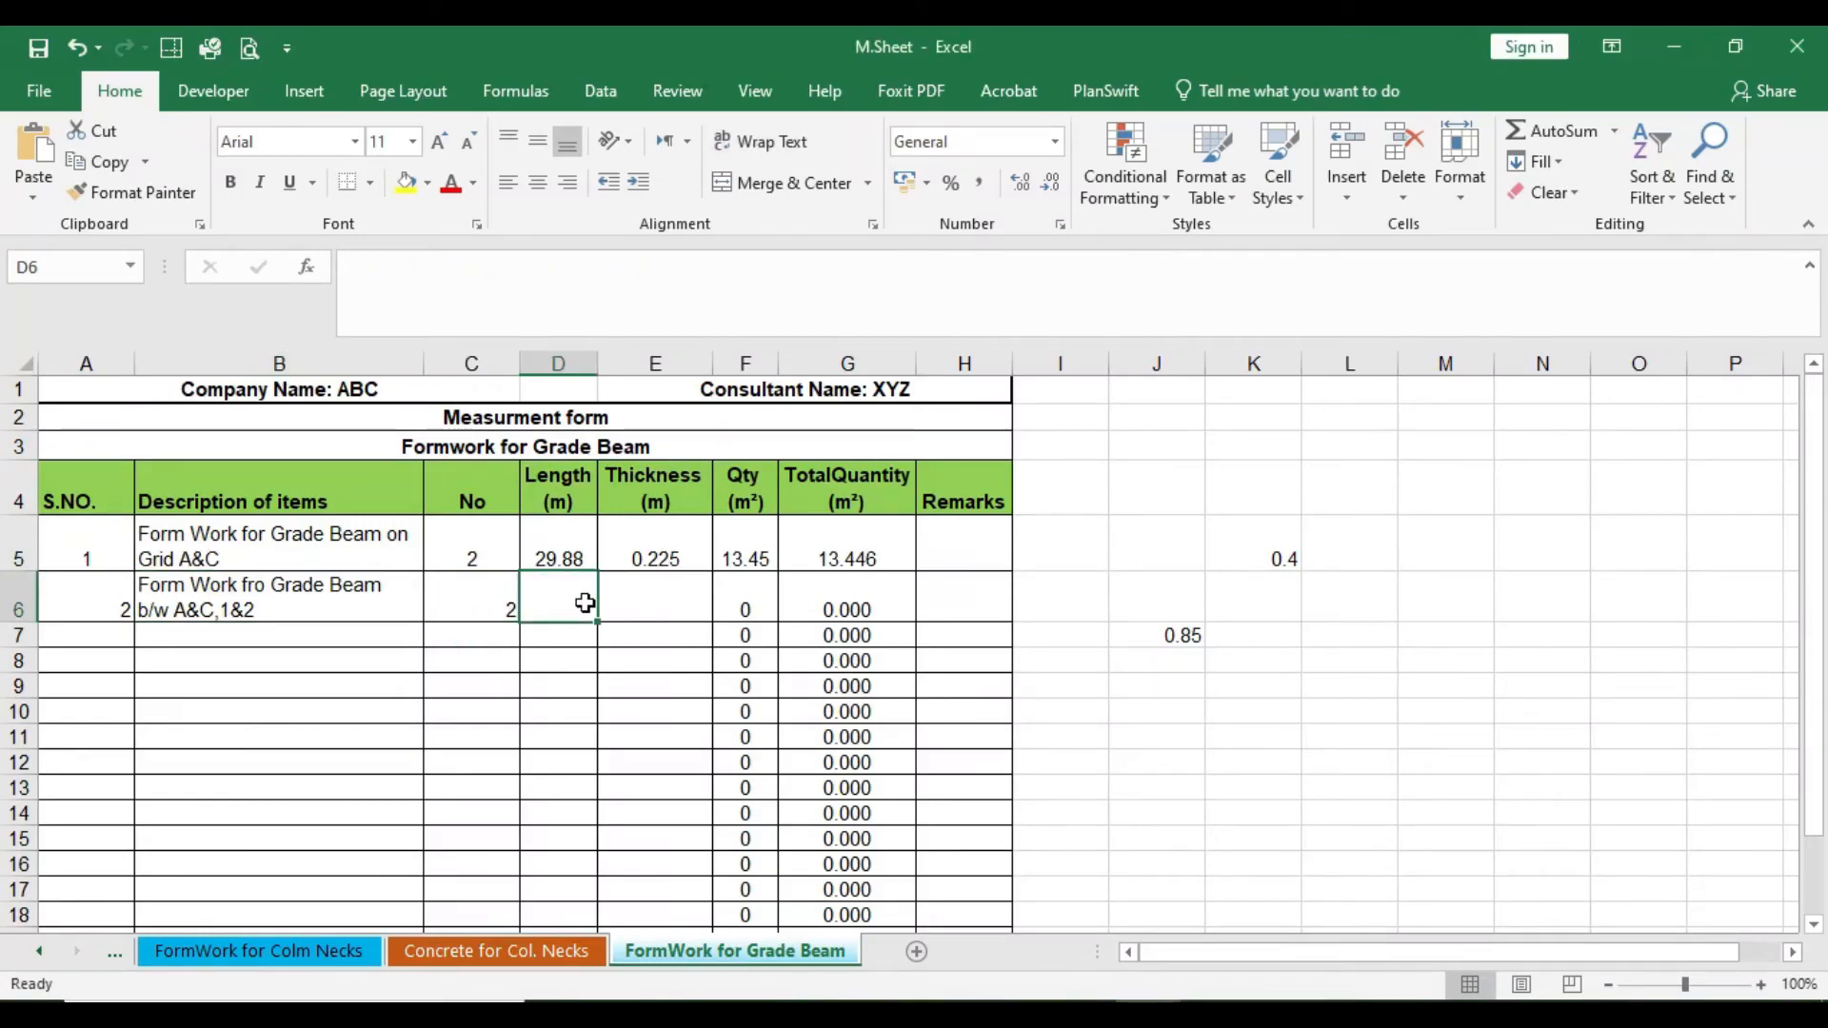
type("3.6")
key("Tab")
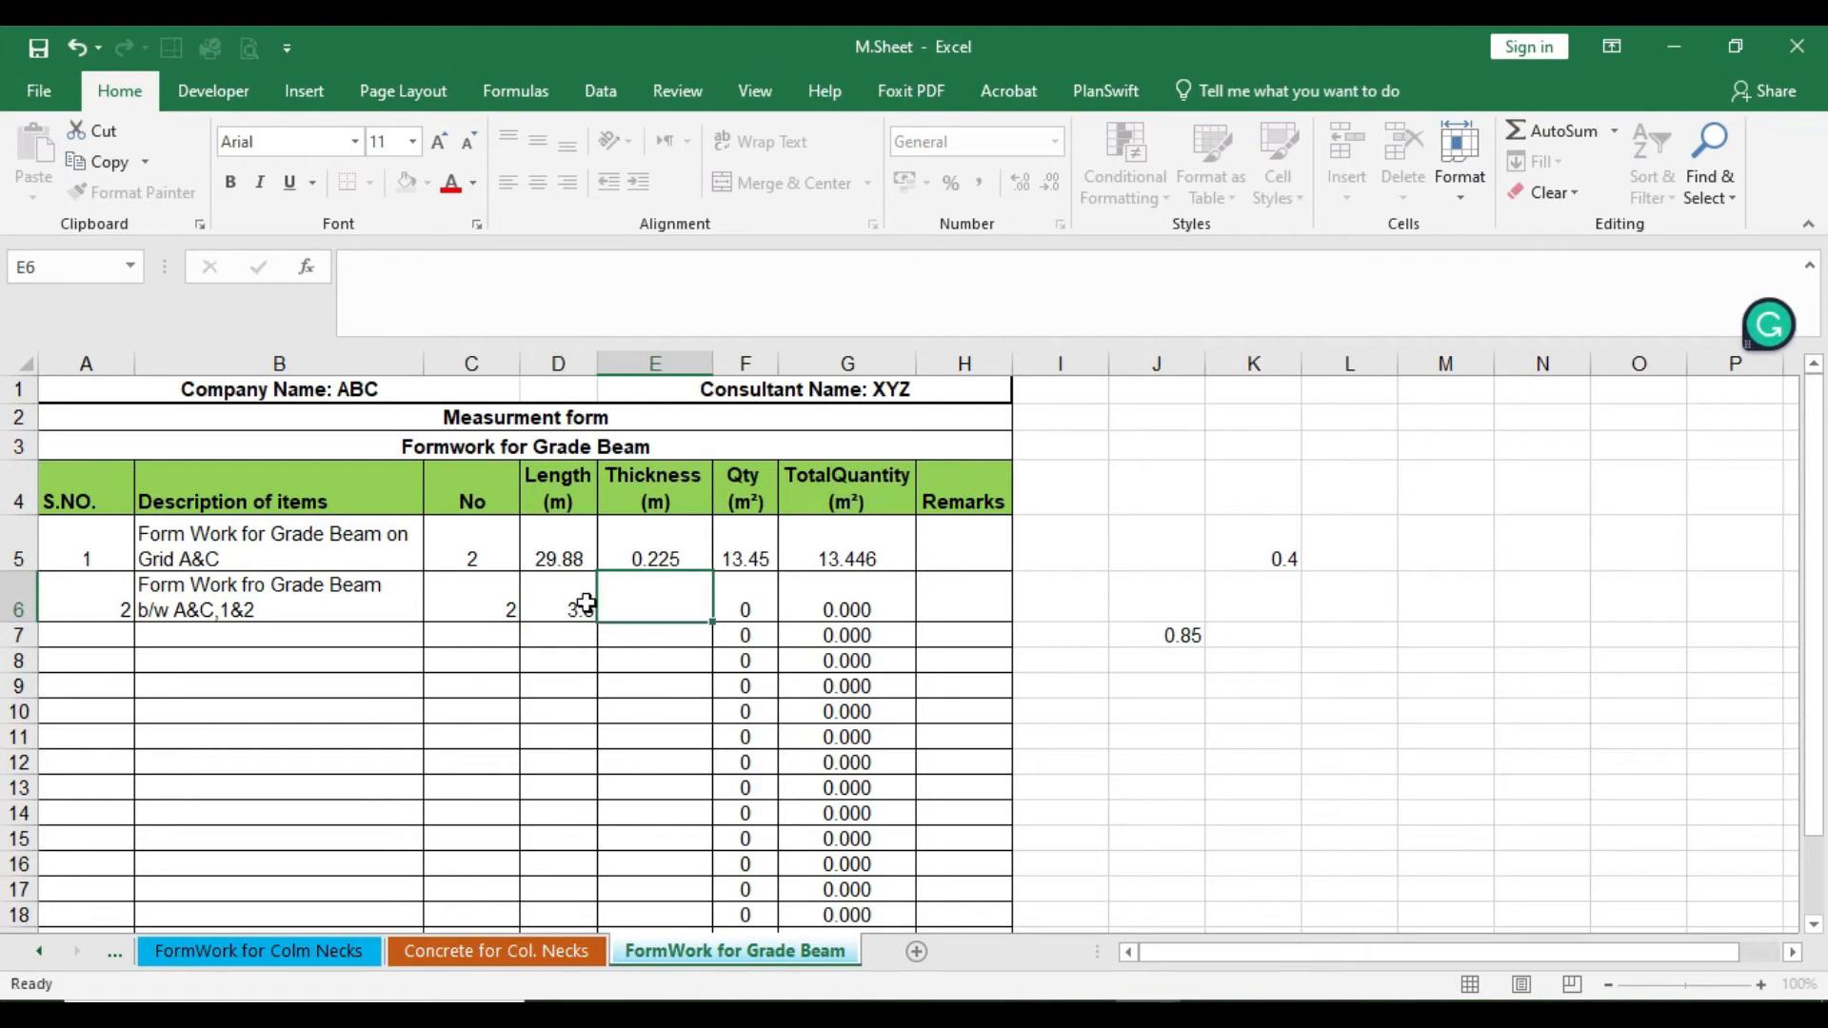
type("0.25")
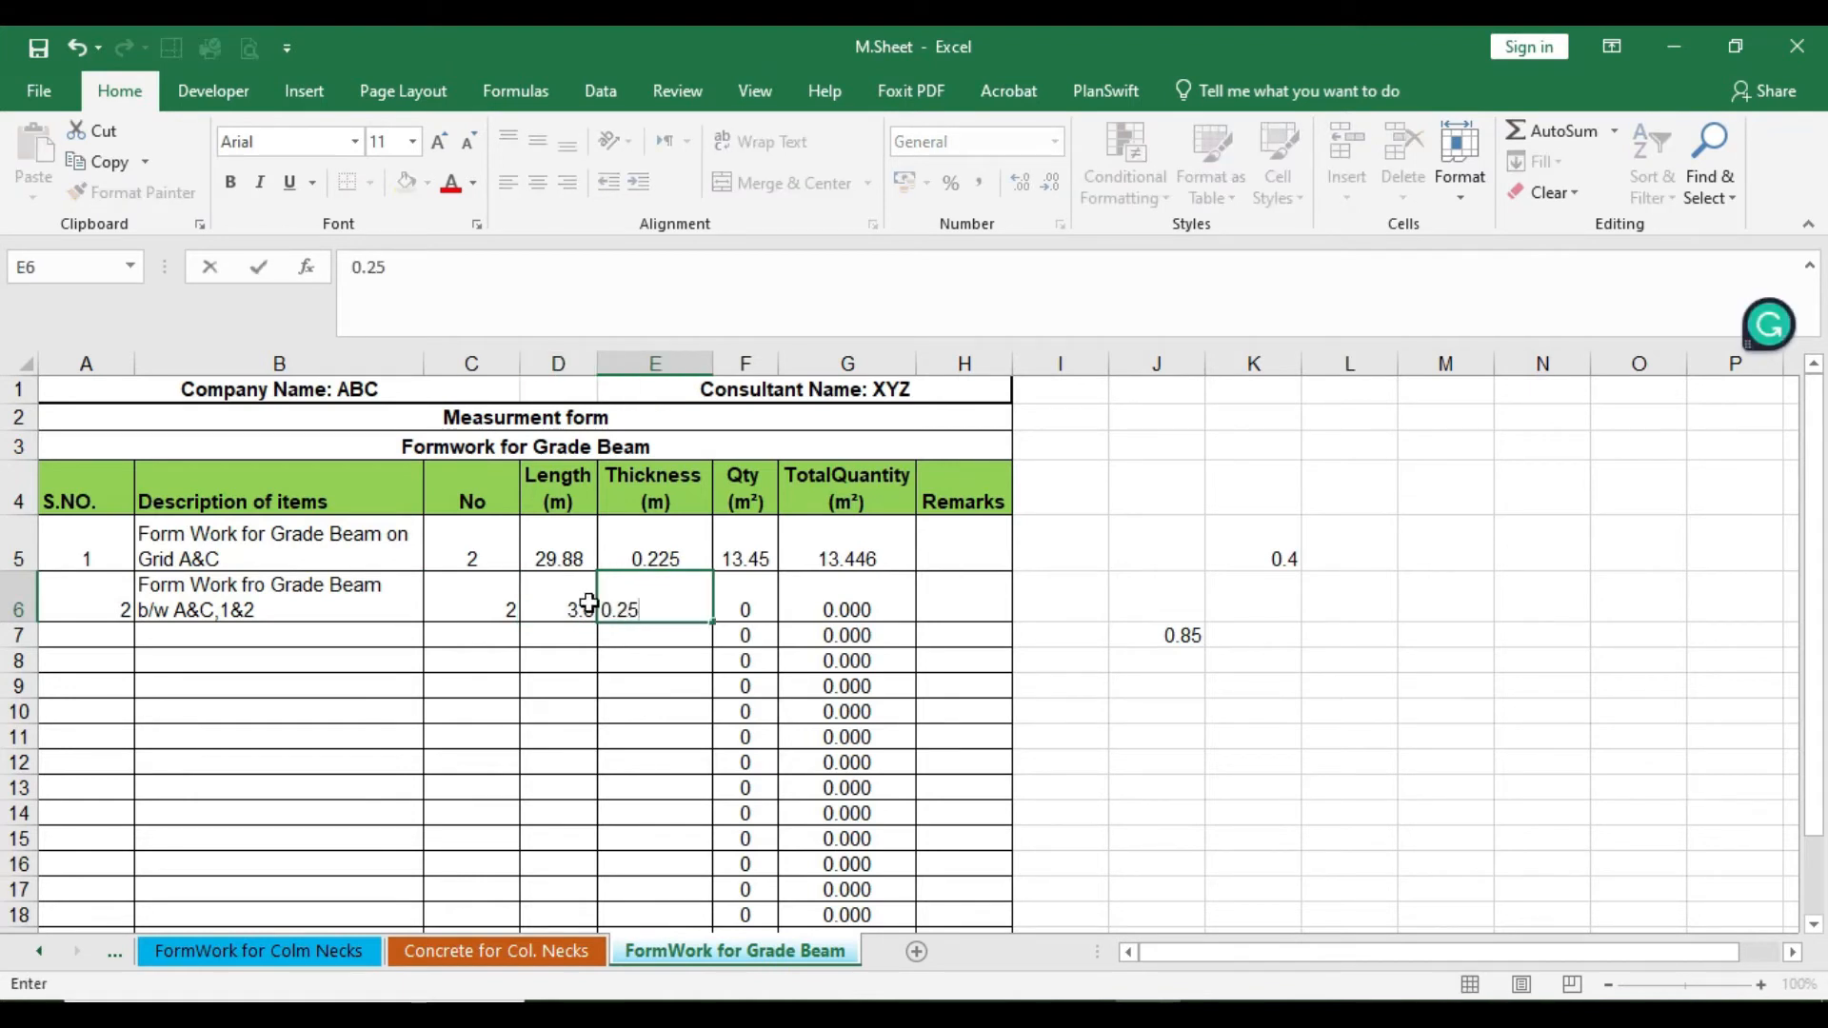
key("Return")
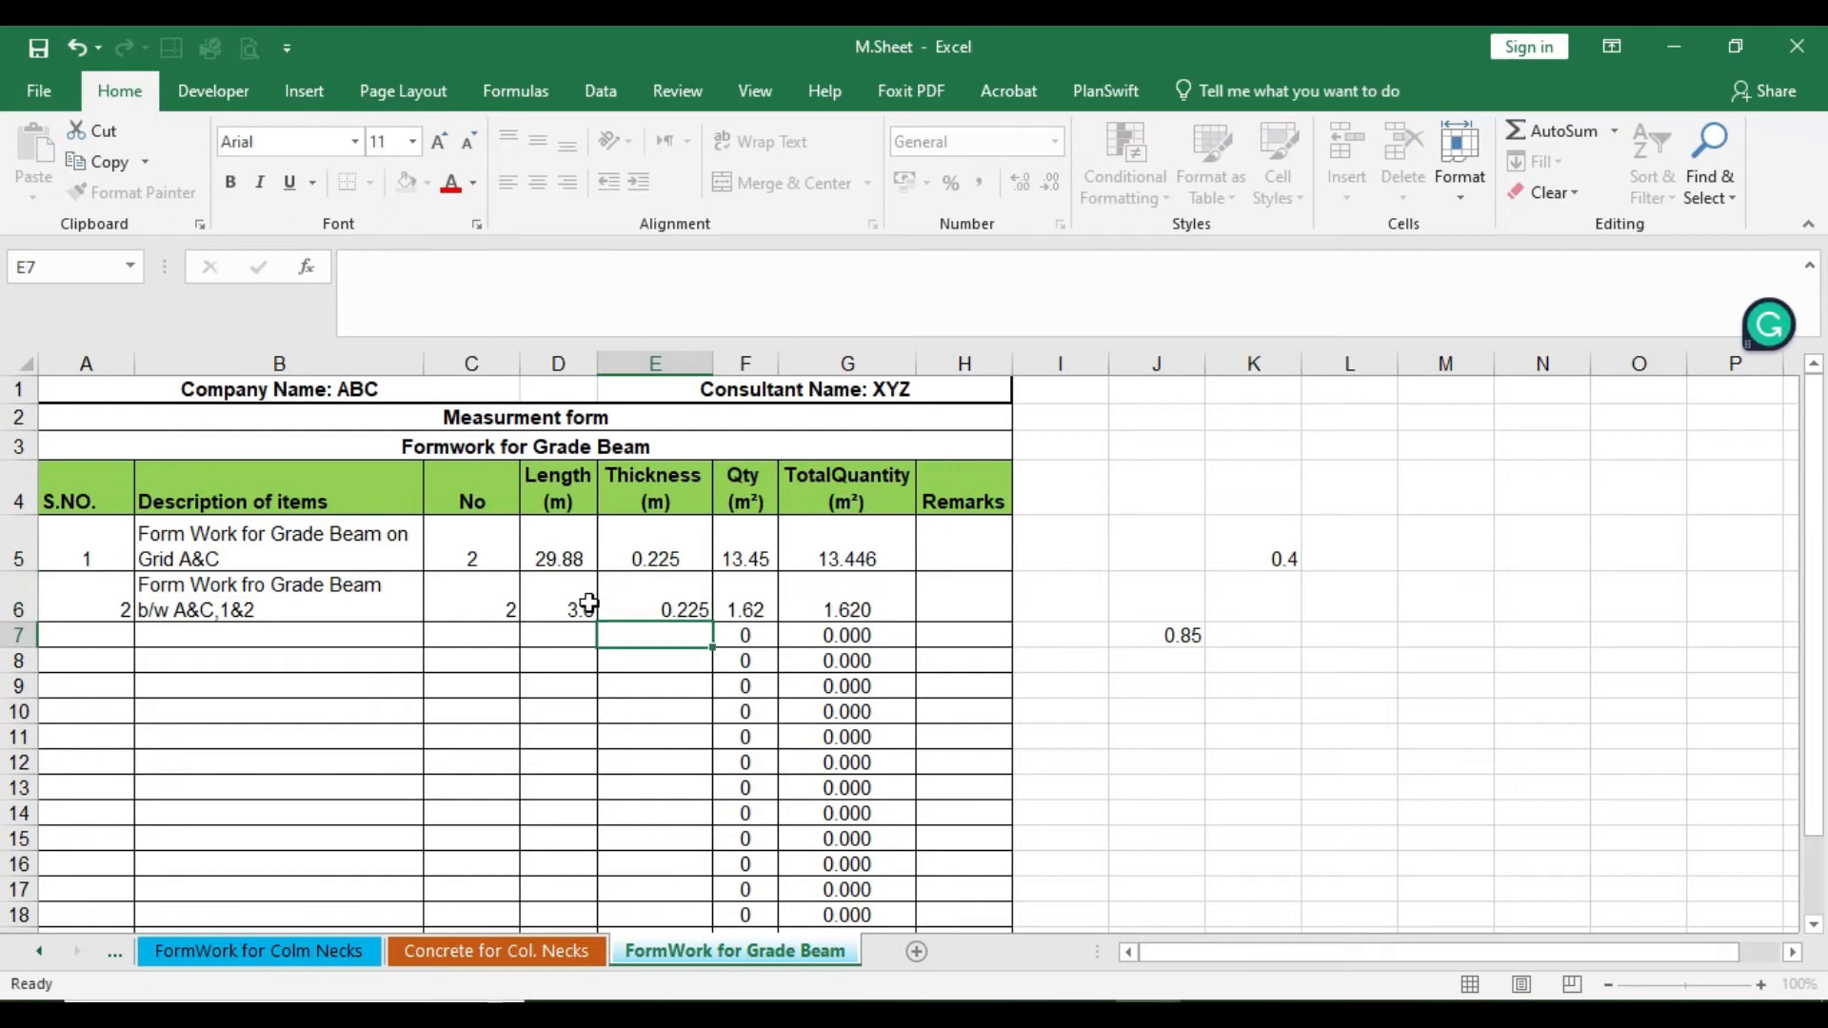
Step: Center row 6's number, length and thickness values and the whole S.NO. column horizontally
left_click(765, 594)
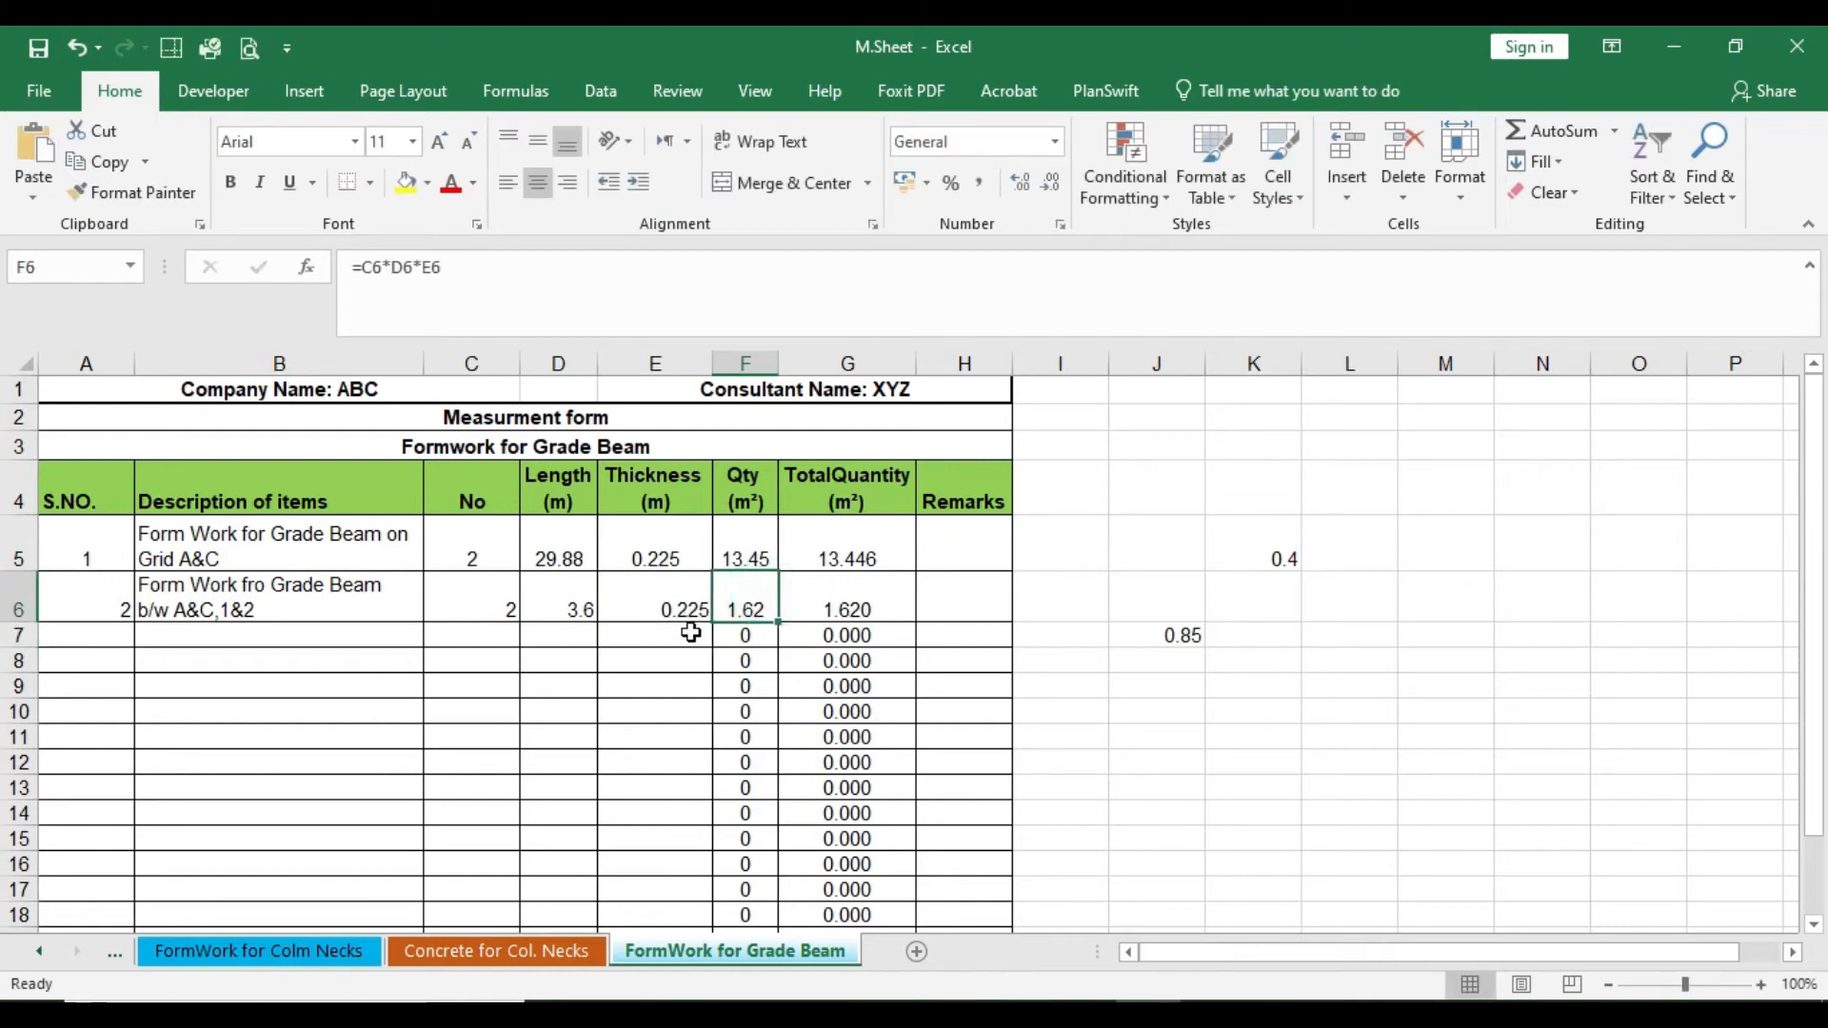
left_click(86, 363)
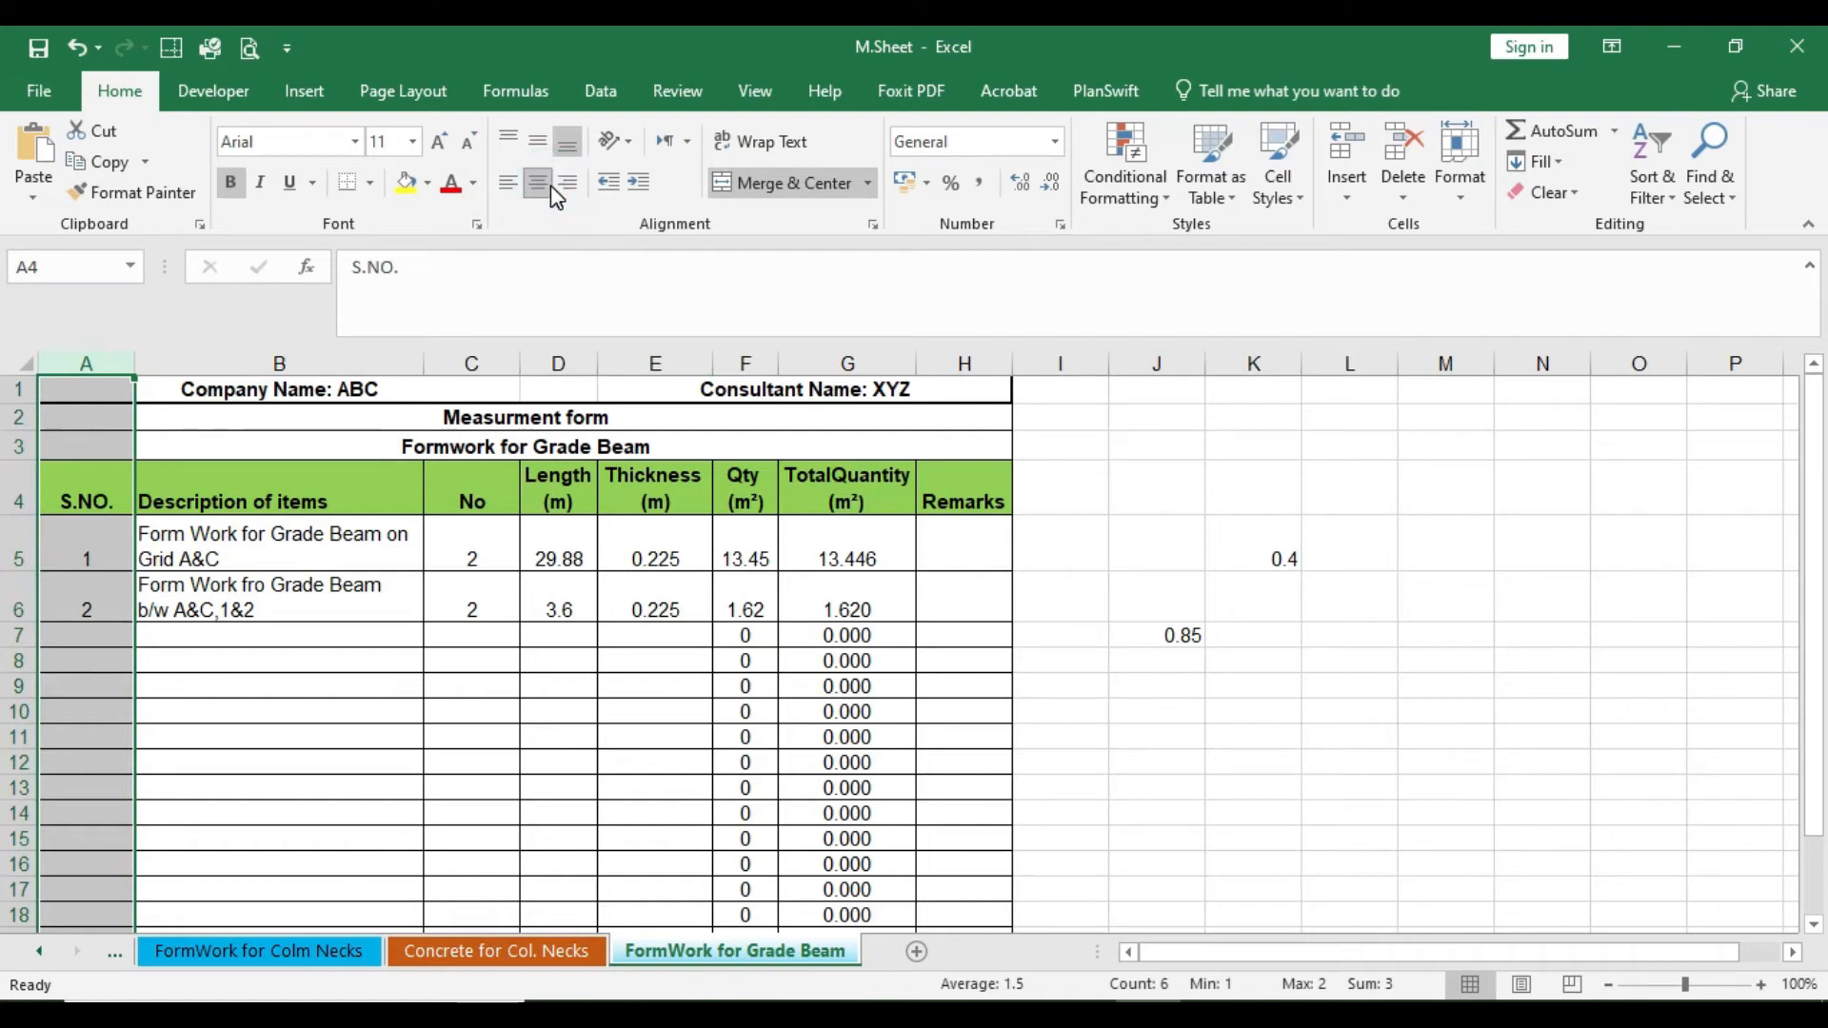
left_click(359, 743)
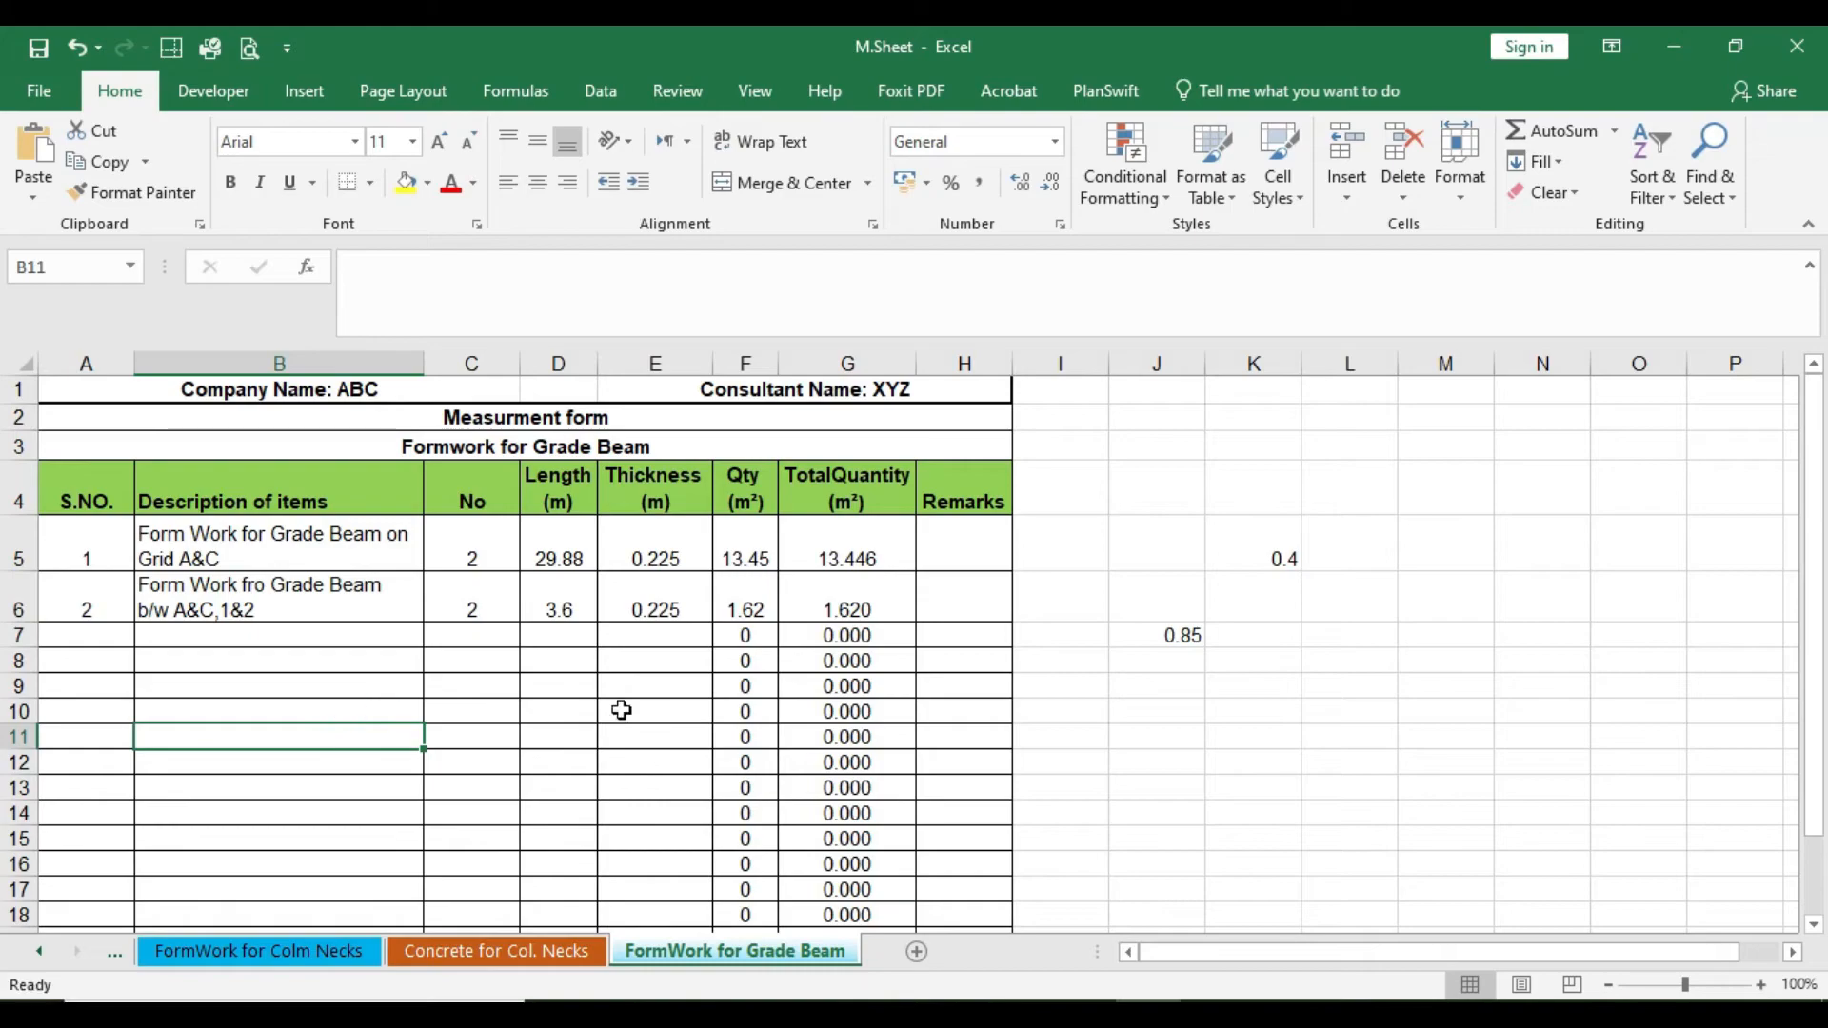
Step: Switch to AutoCAD and examine the grid B beam between axes 2 and 3 and the layout of the remaining grade beams
left_click(1017, 1014)
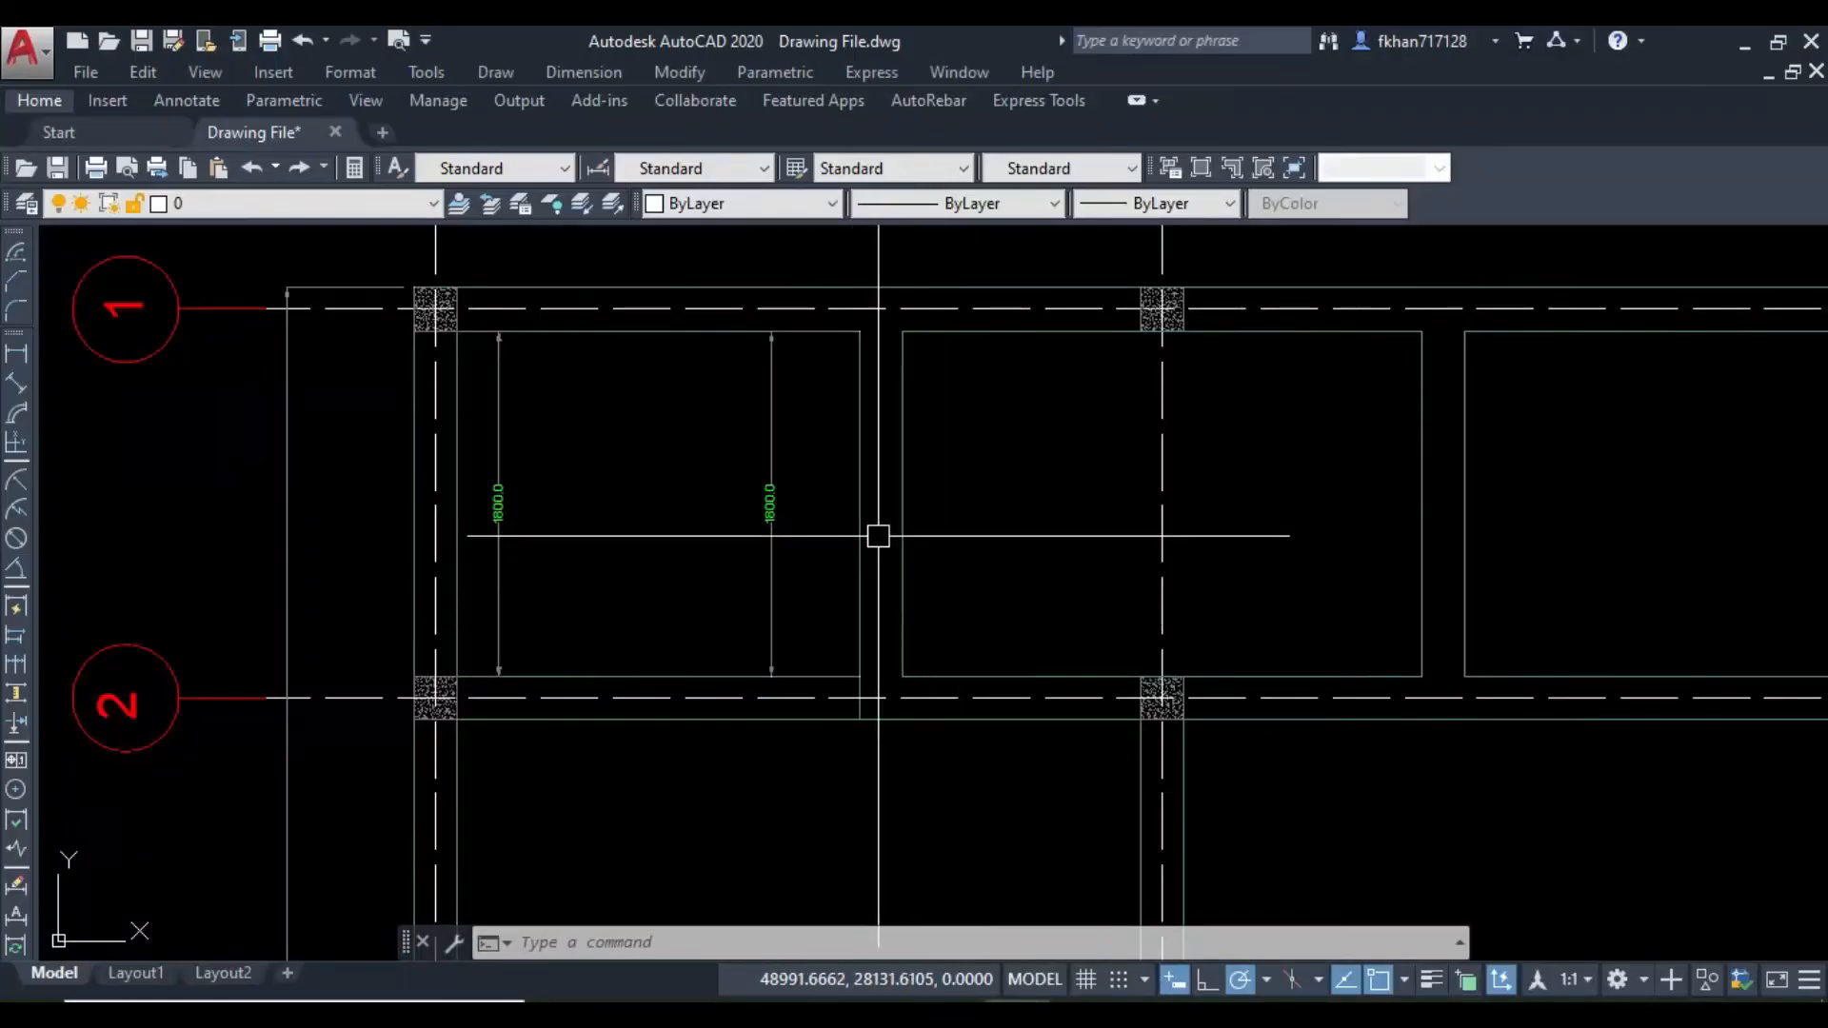
scroll(1059, 533, "down", 2)
middle_click_drag(1046, 584, 996, 485)
scroll(950, 576, "down", 2)
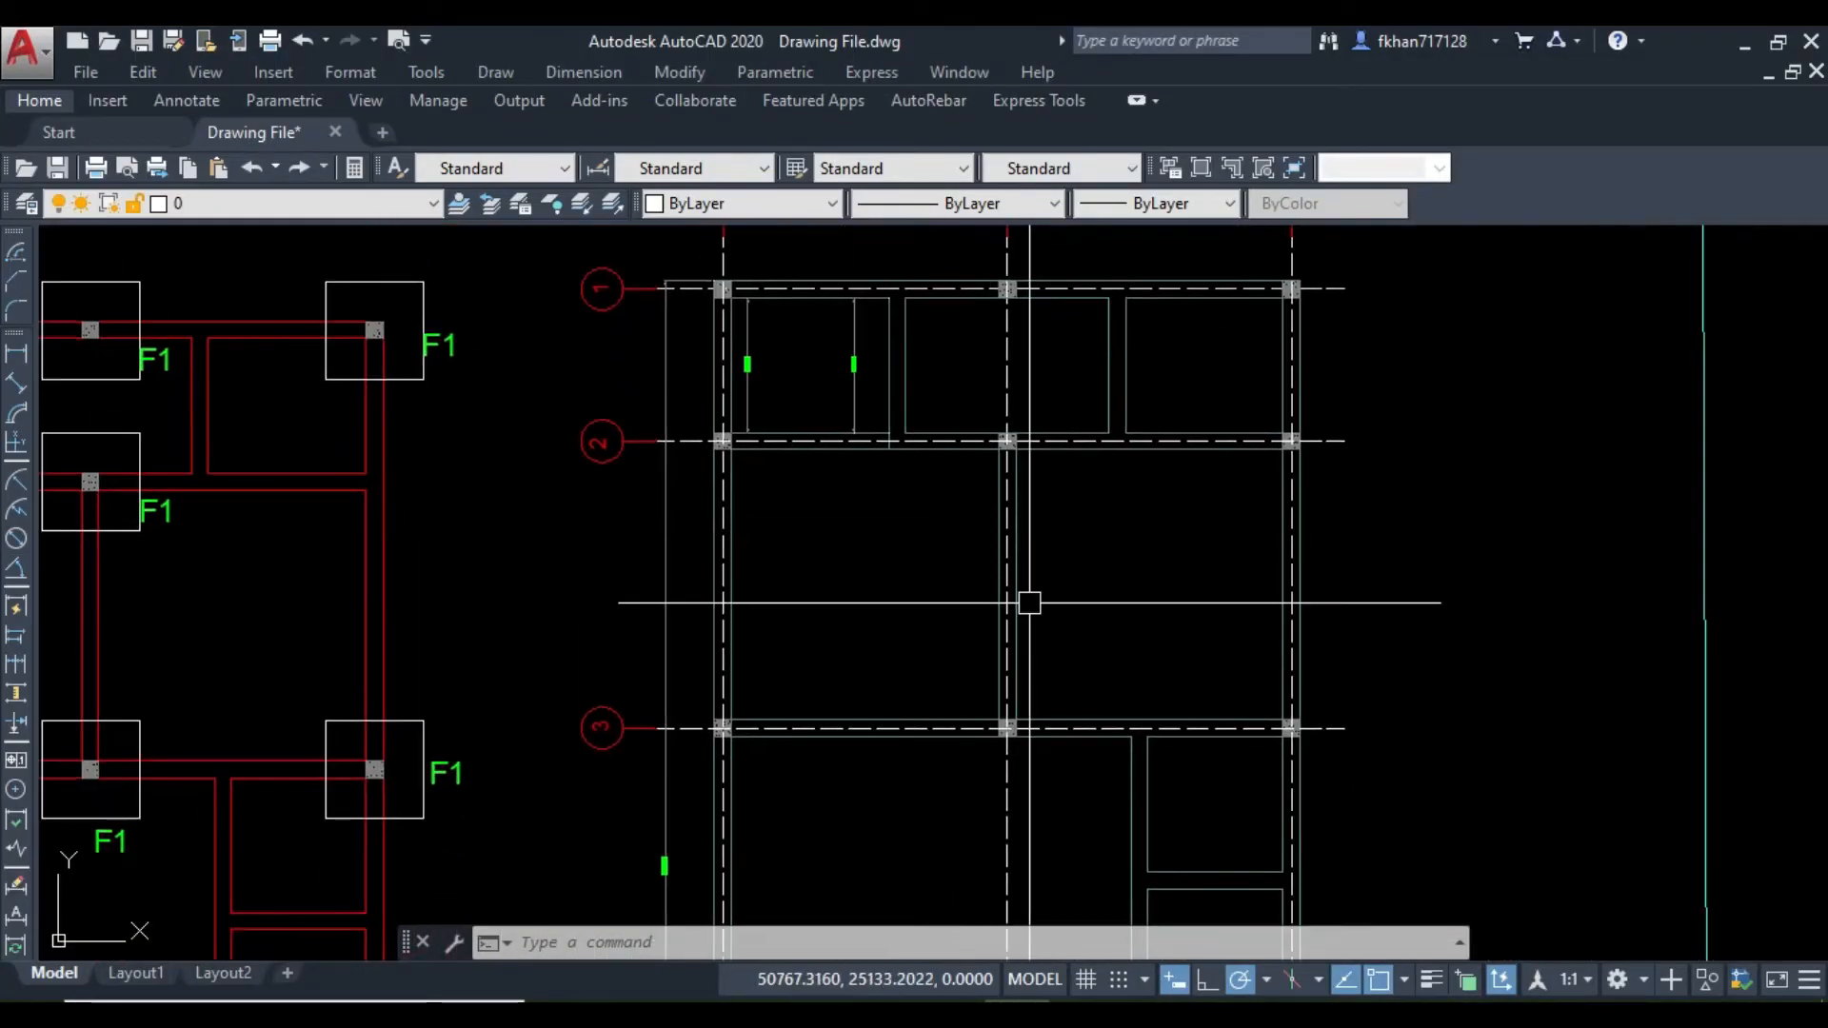
left_click(1082, 584)
left_click(867, 613)
key("Escape")
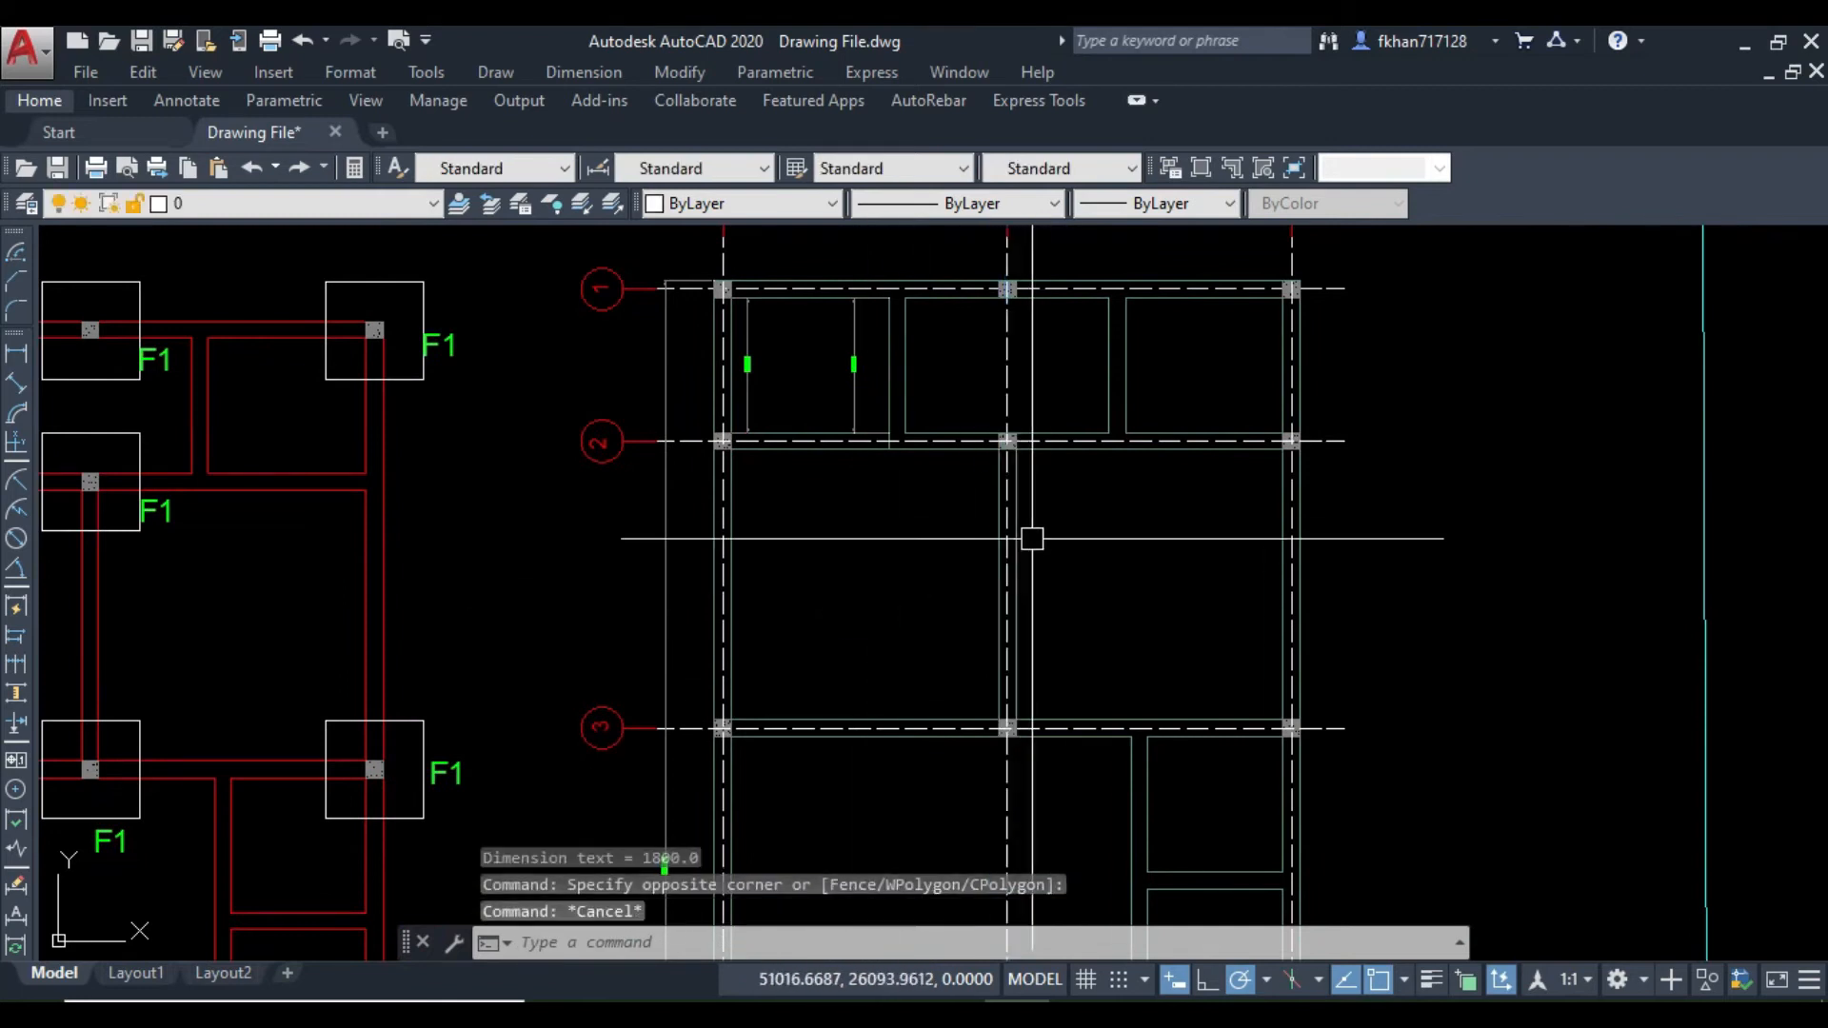
middle_click_drag(931, 546, 939, 498)
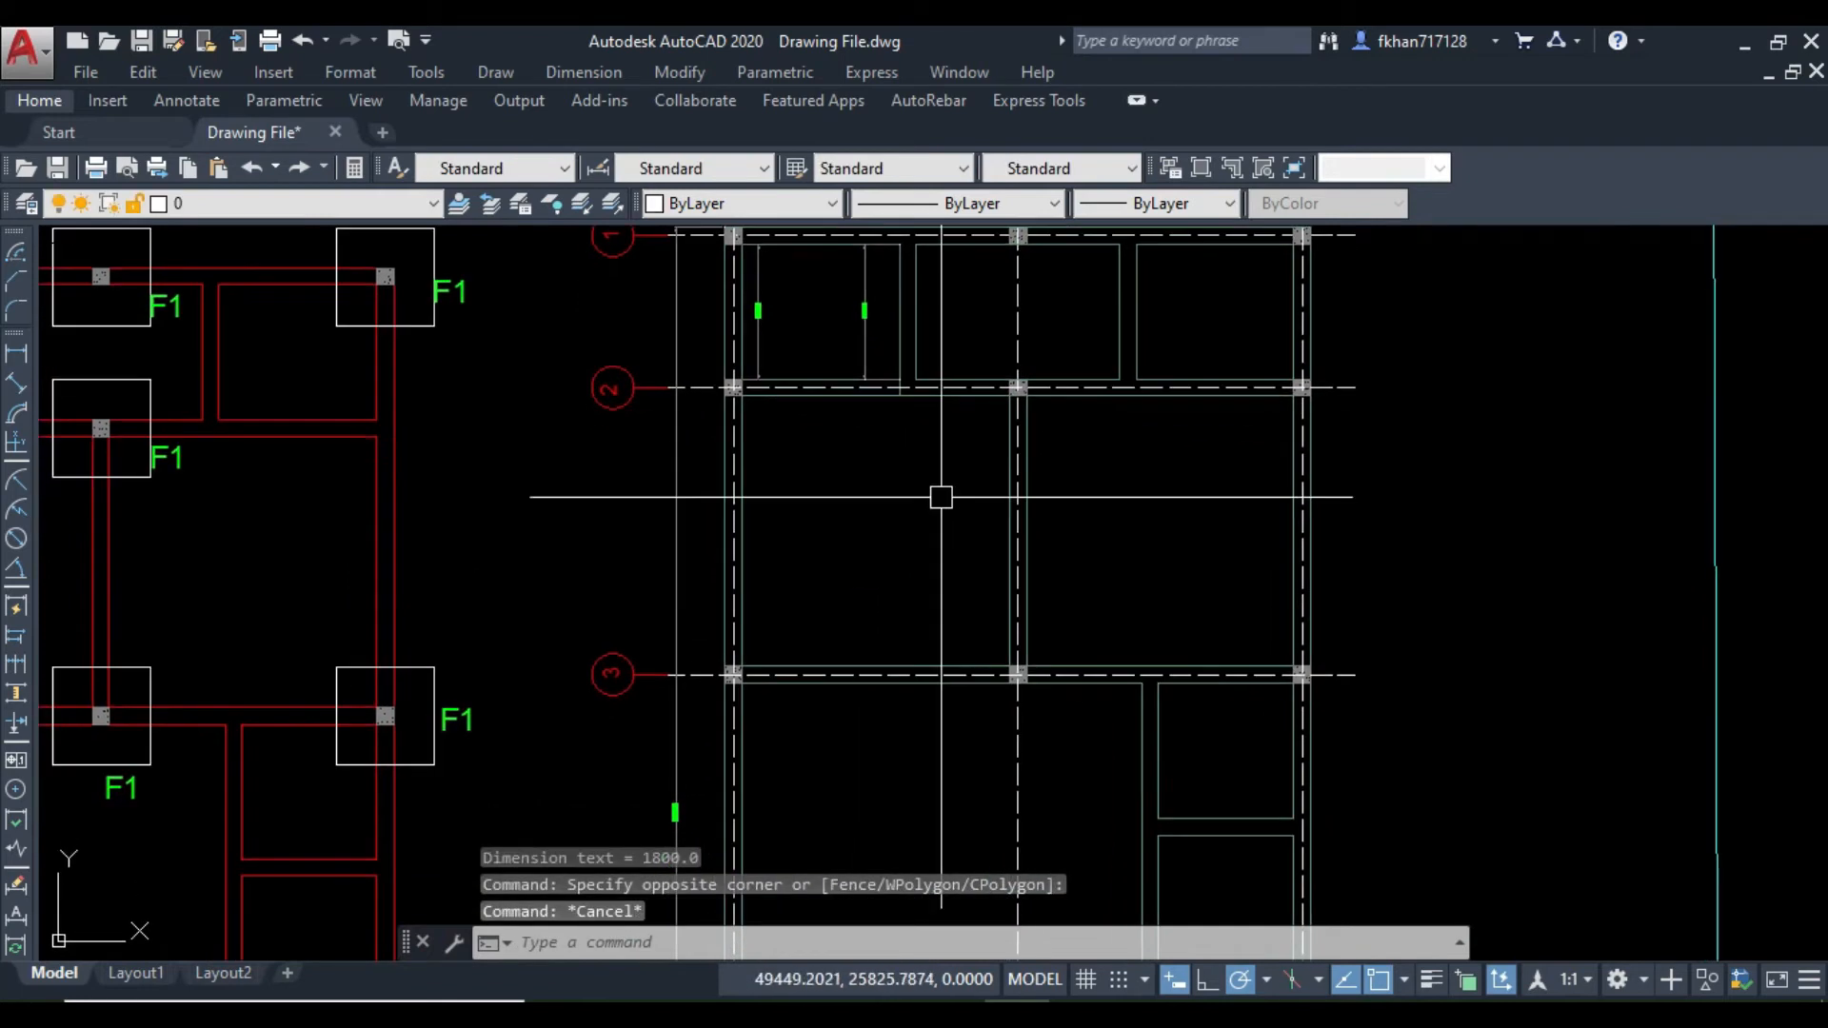
scroll(939, 571, "down", 3)
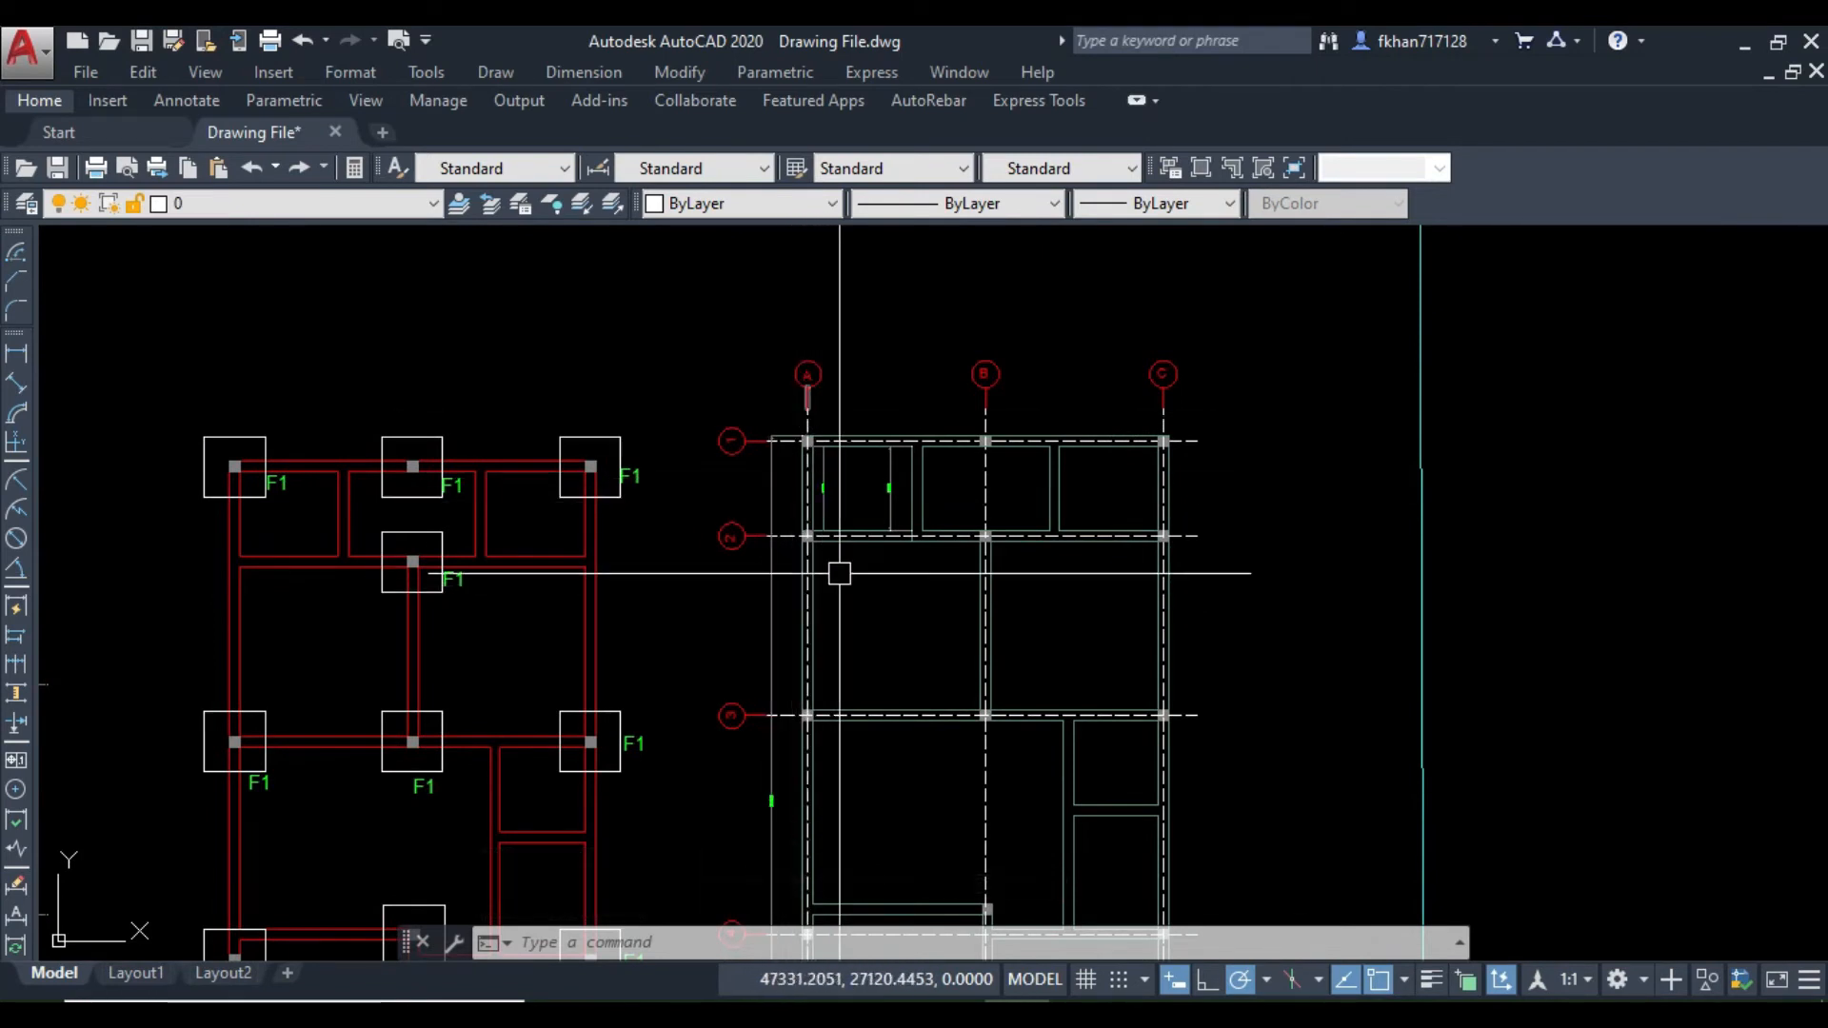
middle_click_drag(951, 628, 939, 584)
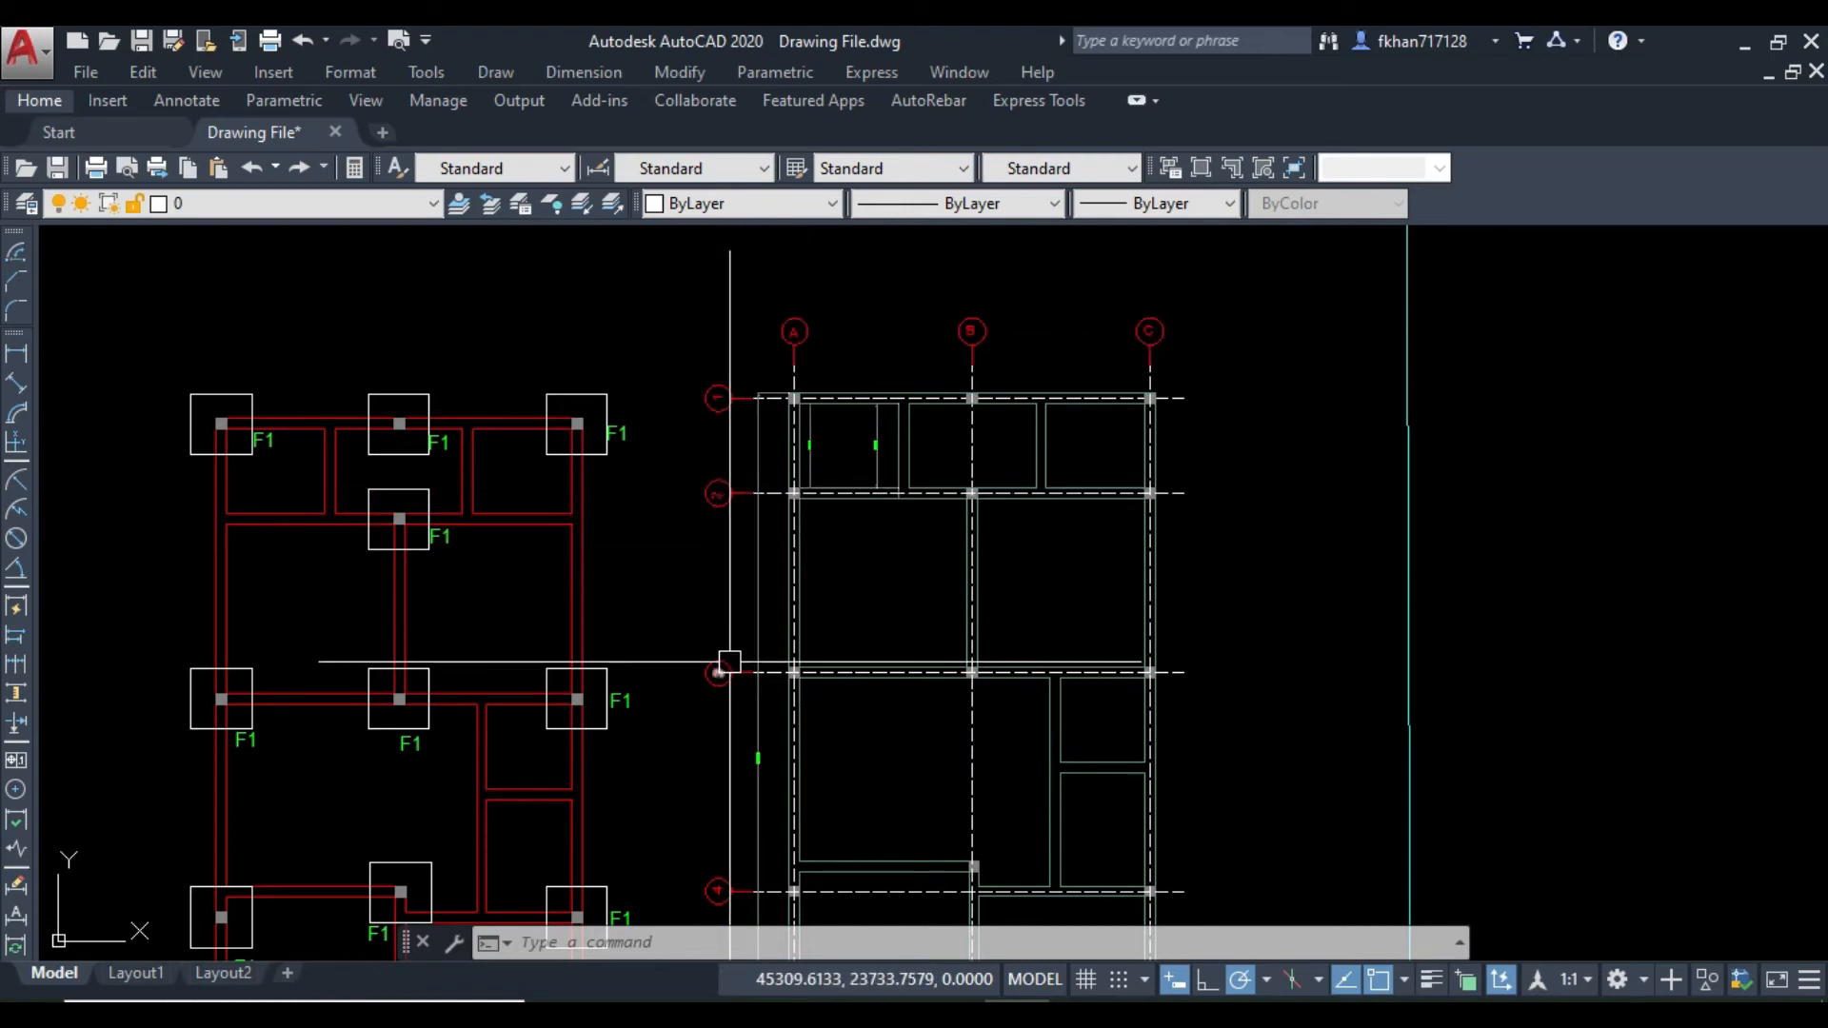
Step: Switch to Excel and extend the S.NO. series from 1 and 2 down to 5 in cell A9
scroll(736, 549, "up", 5)
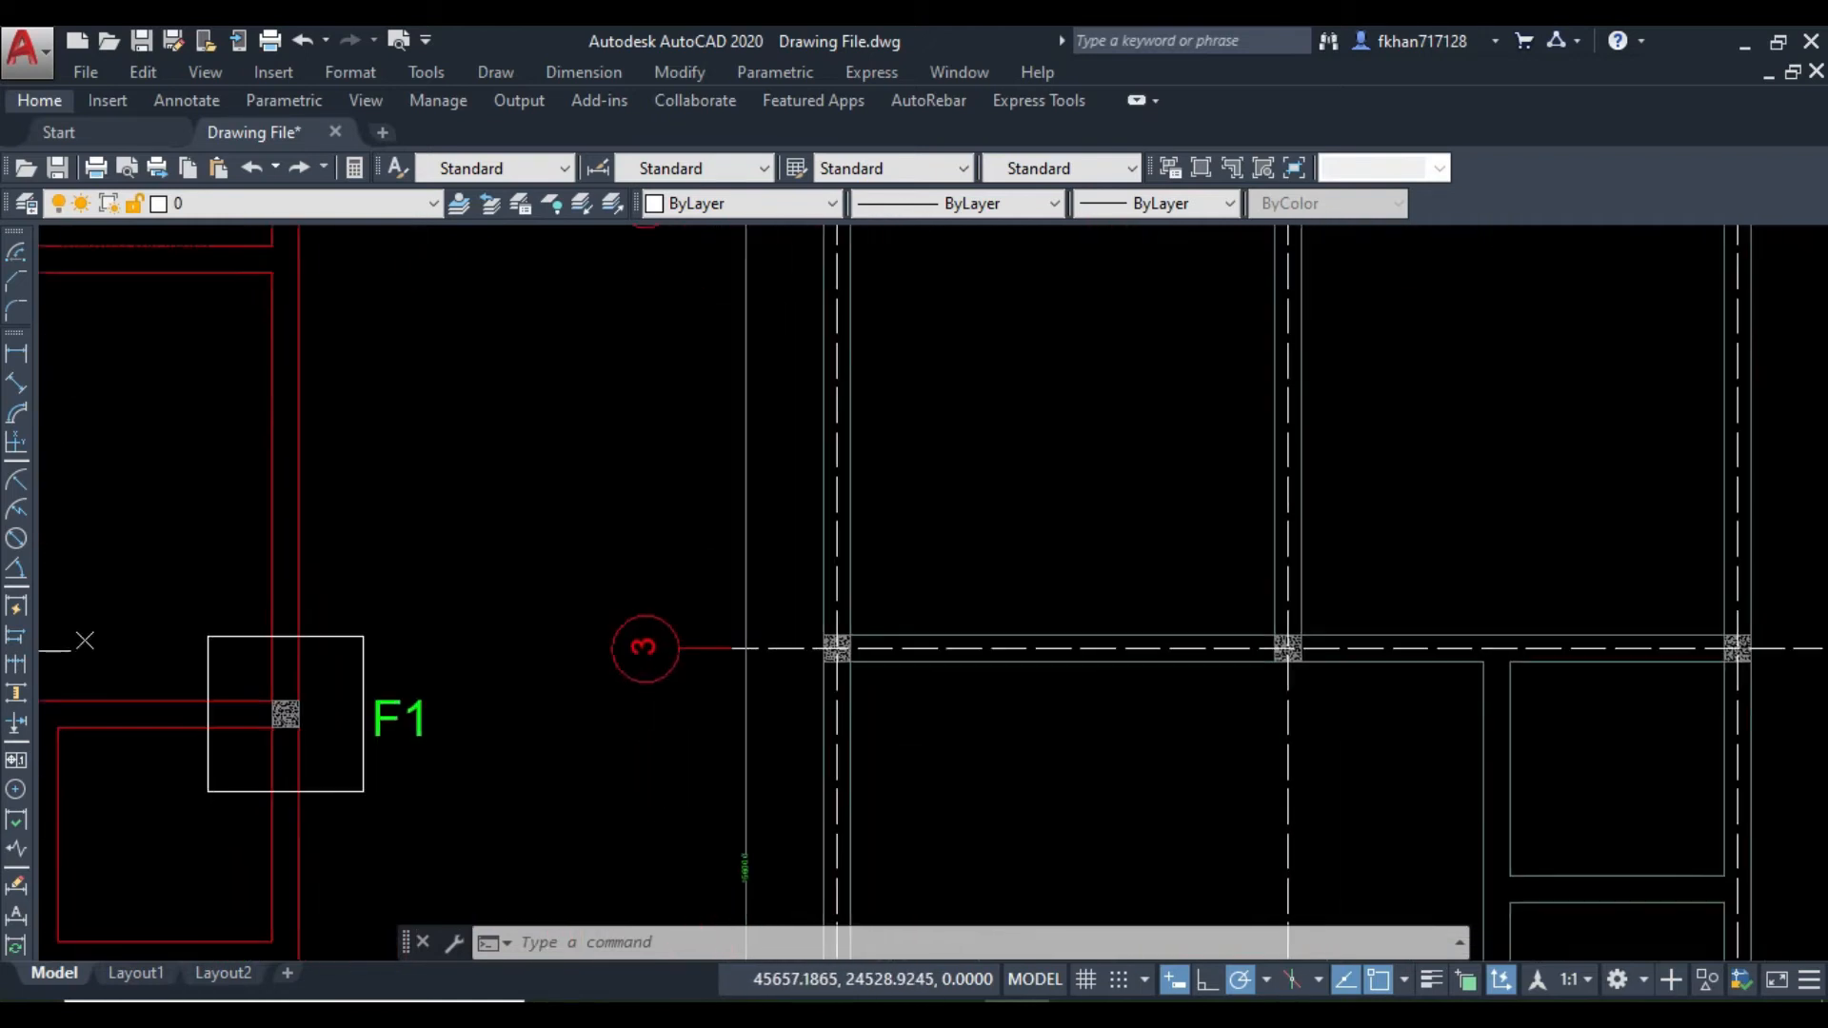
scroll(1228, 531, "down", 5)
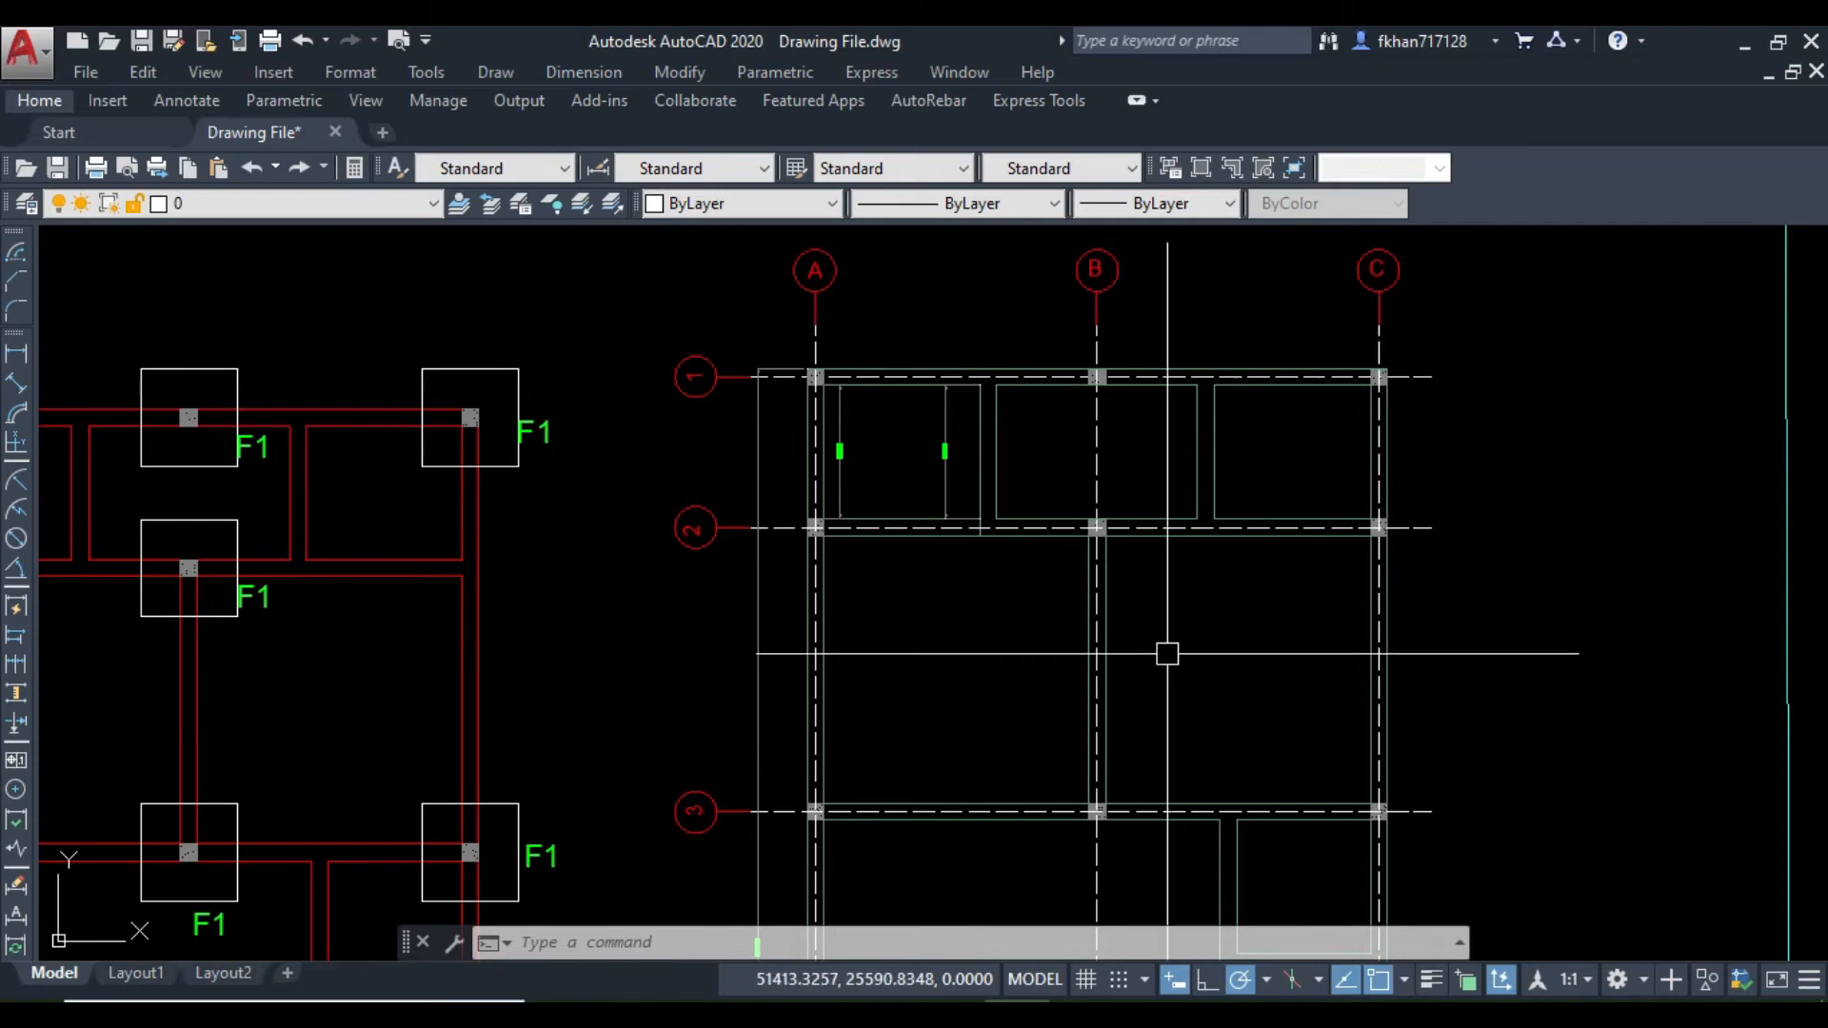
key("alt+Tab")
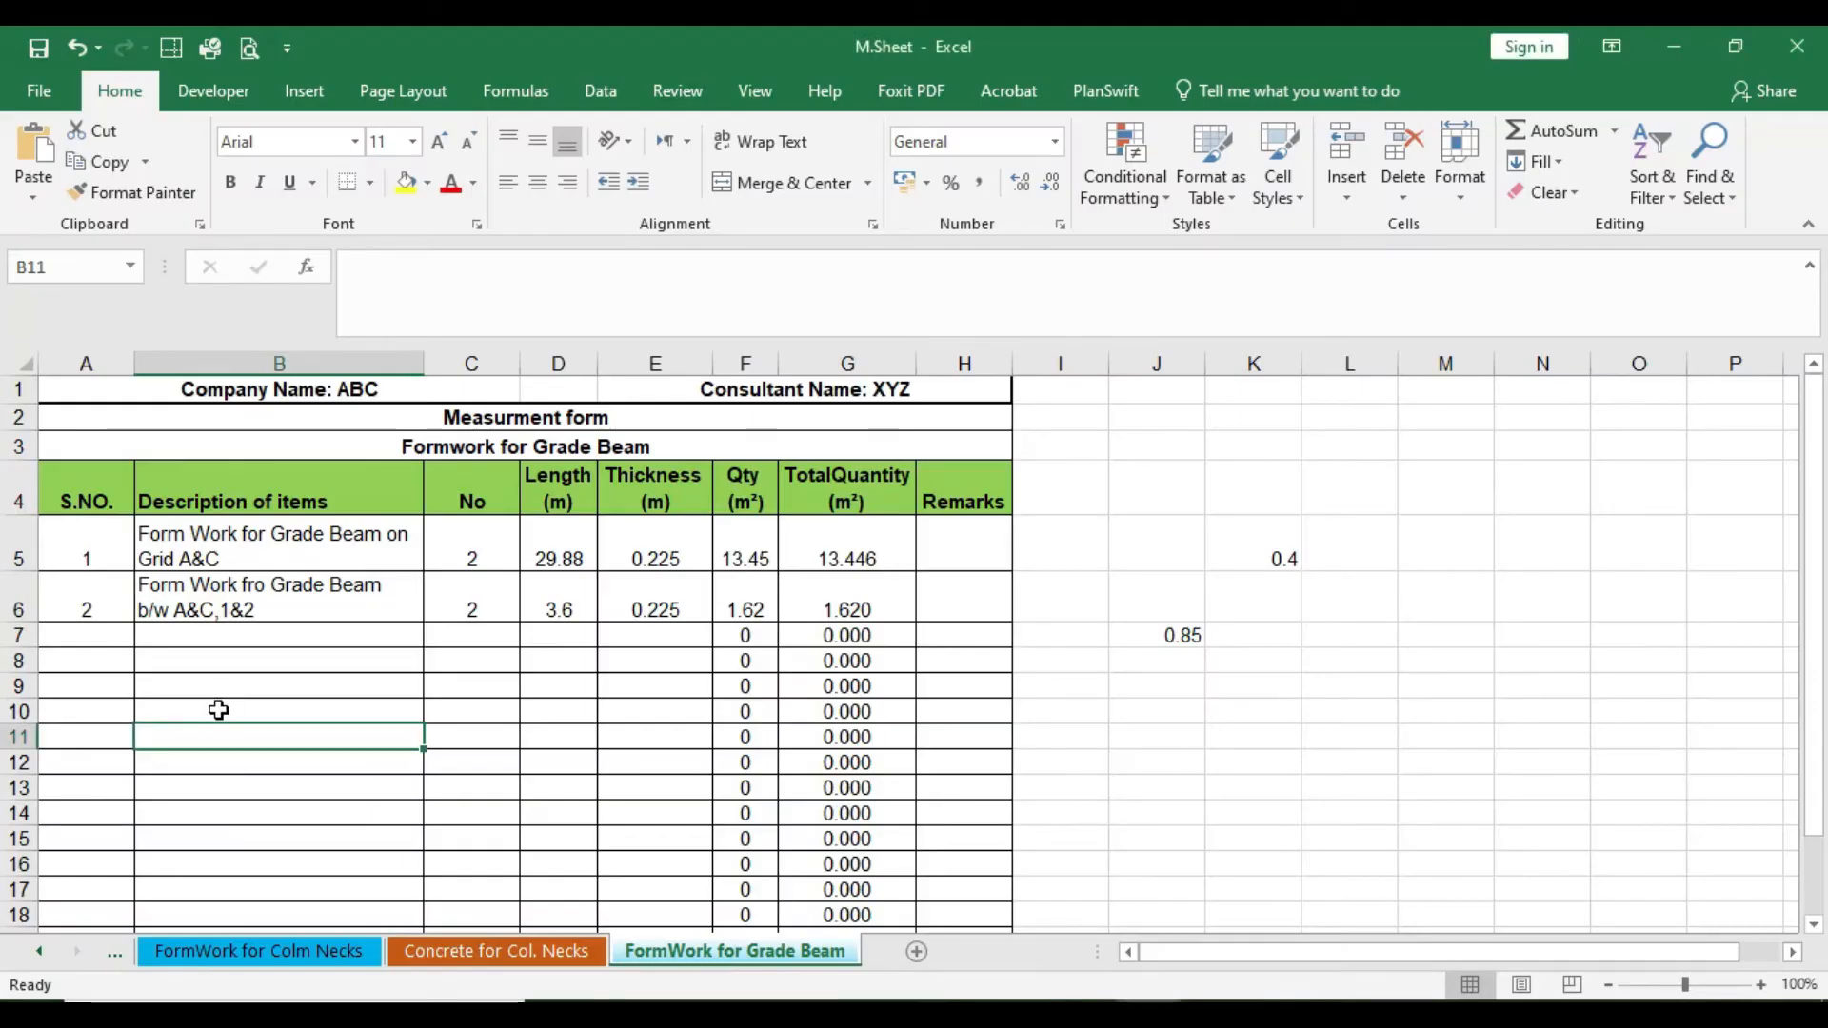
left_click(85, 636)
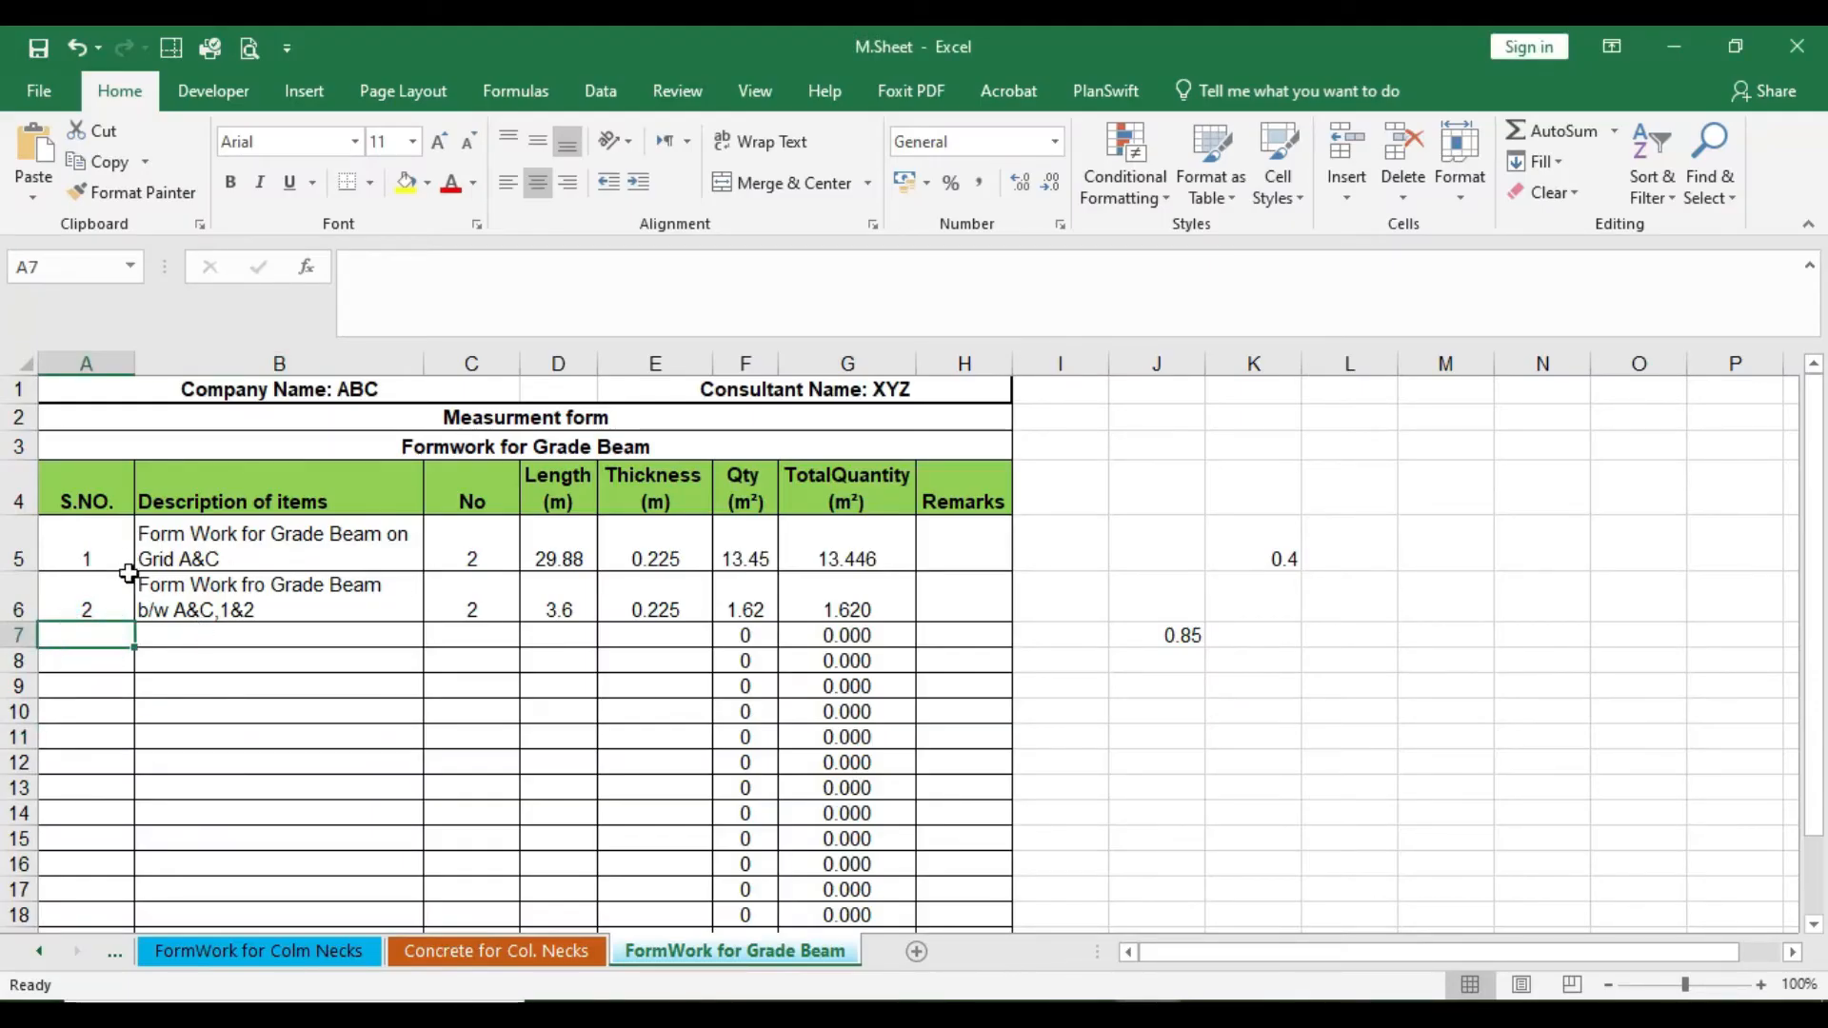
left_click_drag(70, 604, 71, 557)
left_click_drag(130, 626, 104, 682)
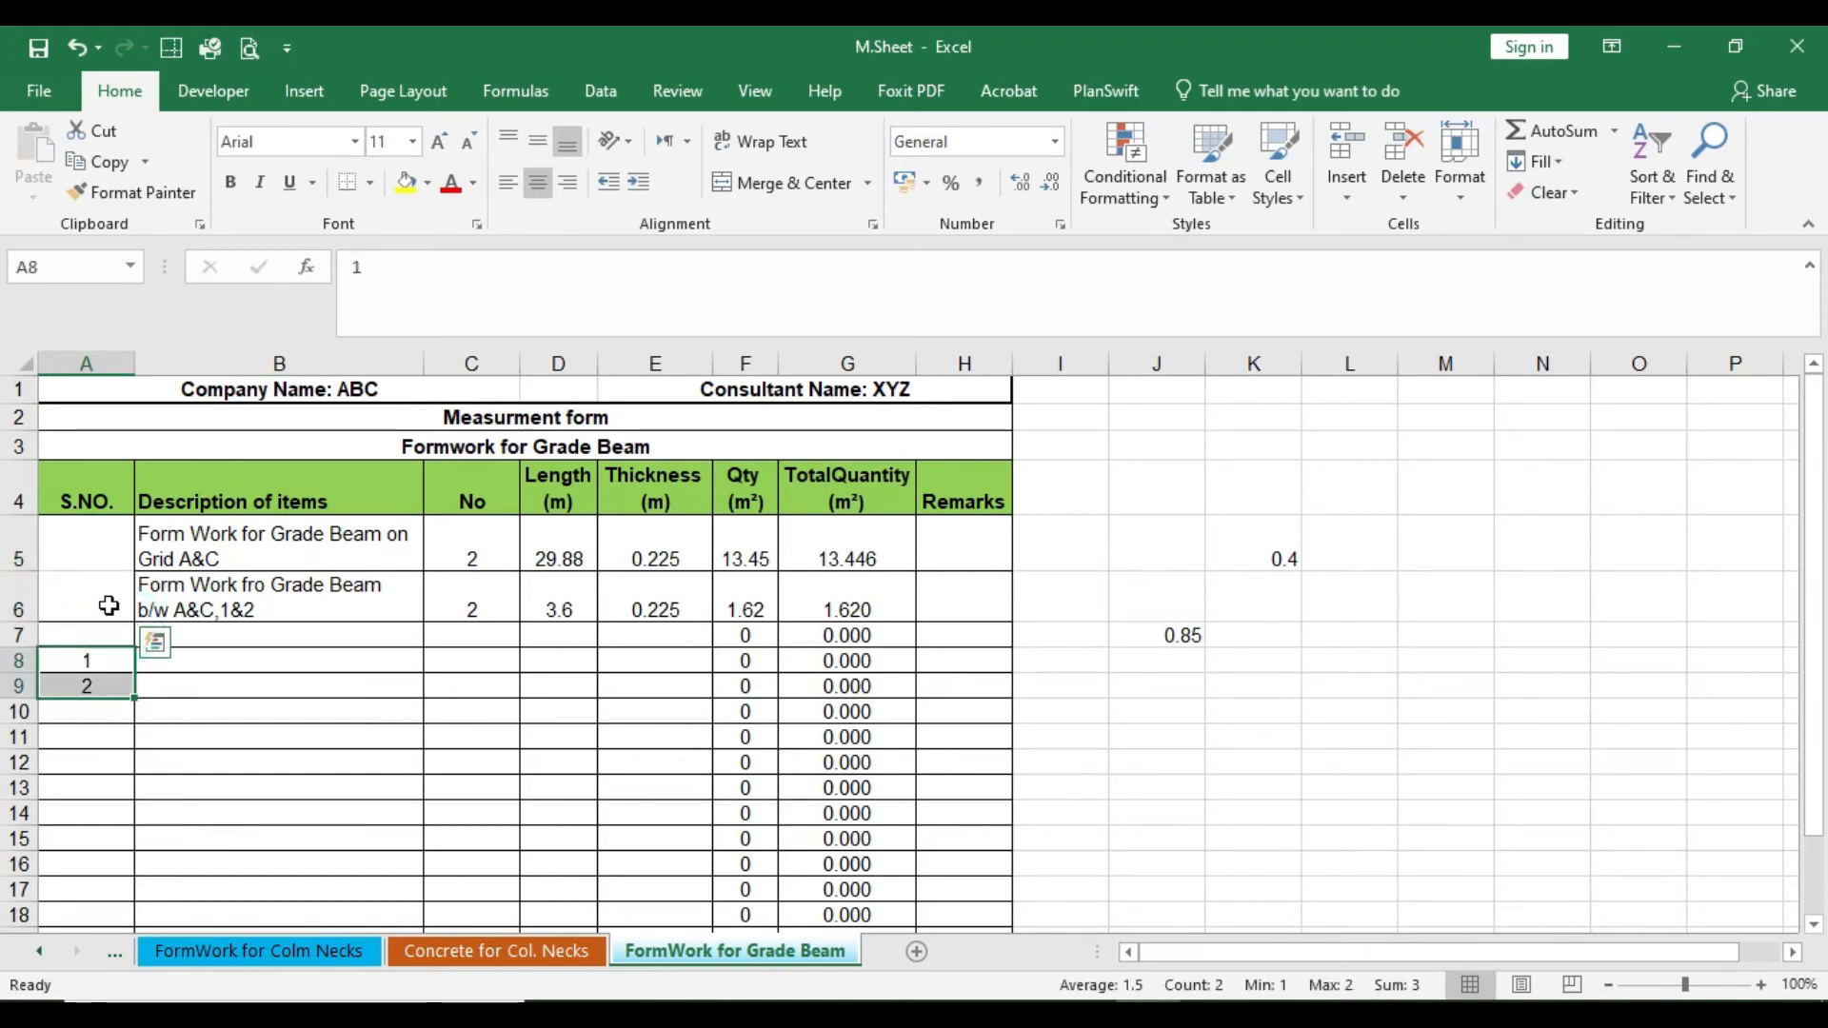
key("ctrl+z")
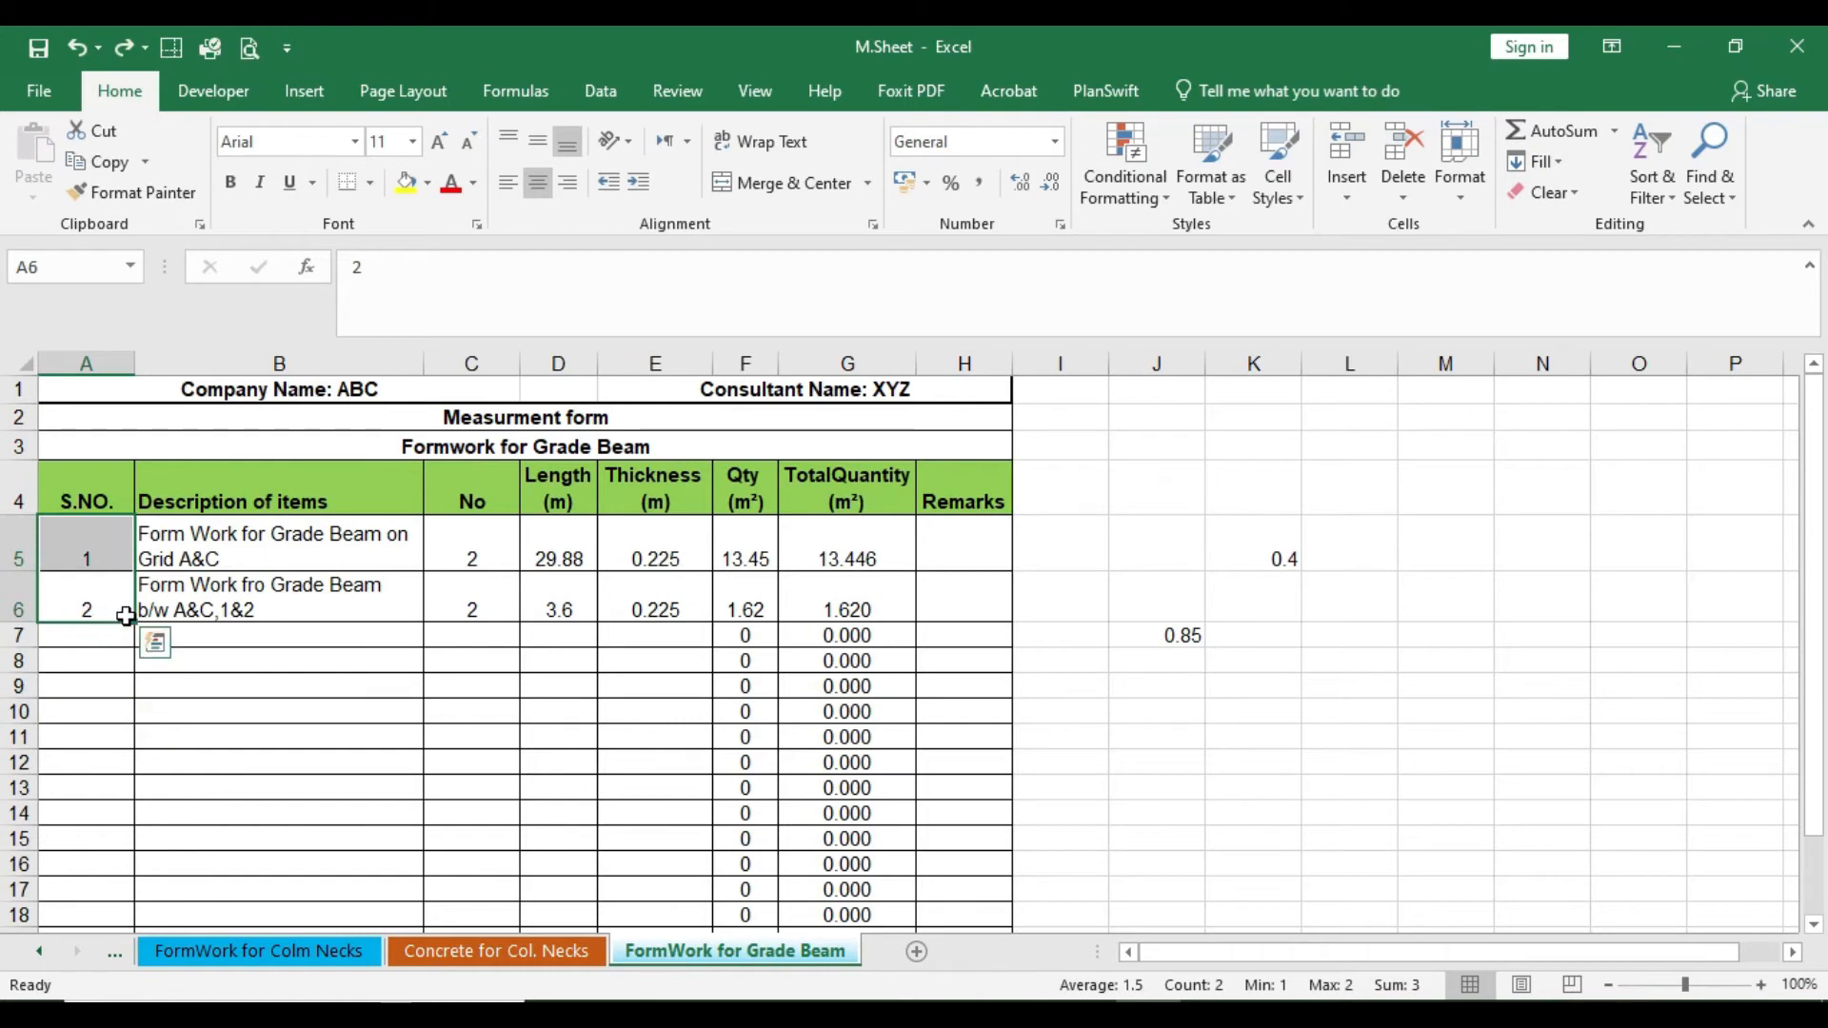
left_click_drag(132, 625, 135, 695)
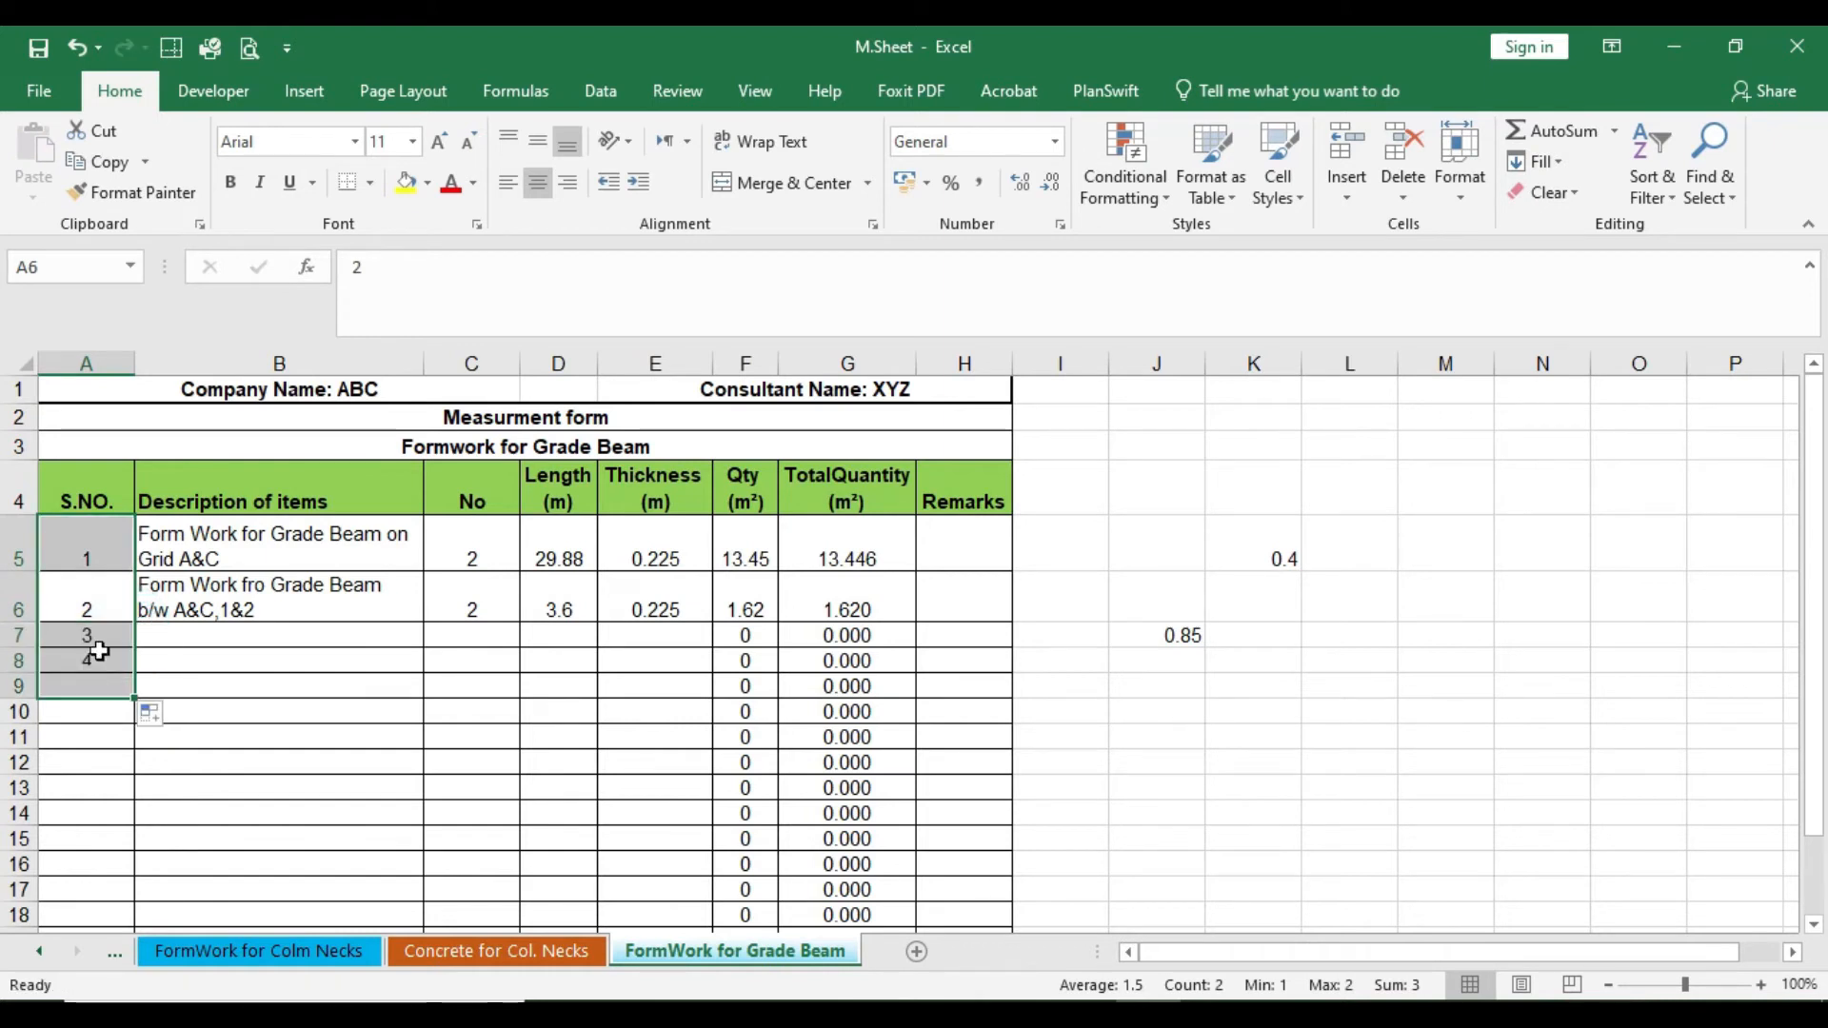
left_click(76, 678)
Step: Enter the description "Form Work fro Grade Beam b/w A&C,2&3" in B7 and wrap its text
left_click(186, 635)
type("Fr")
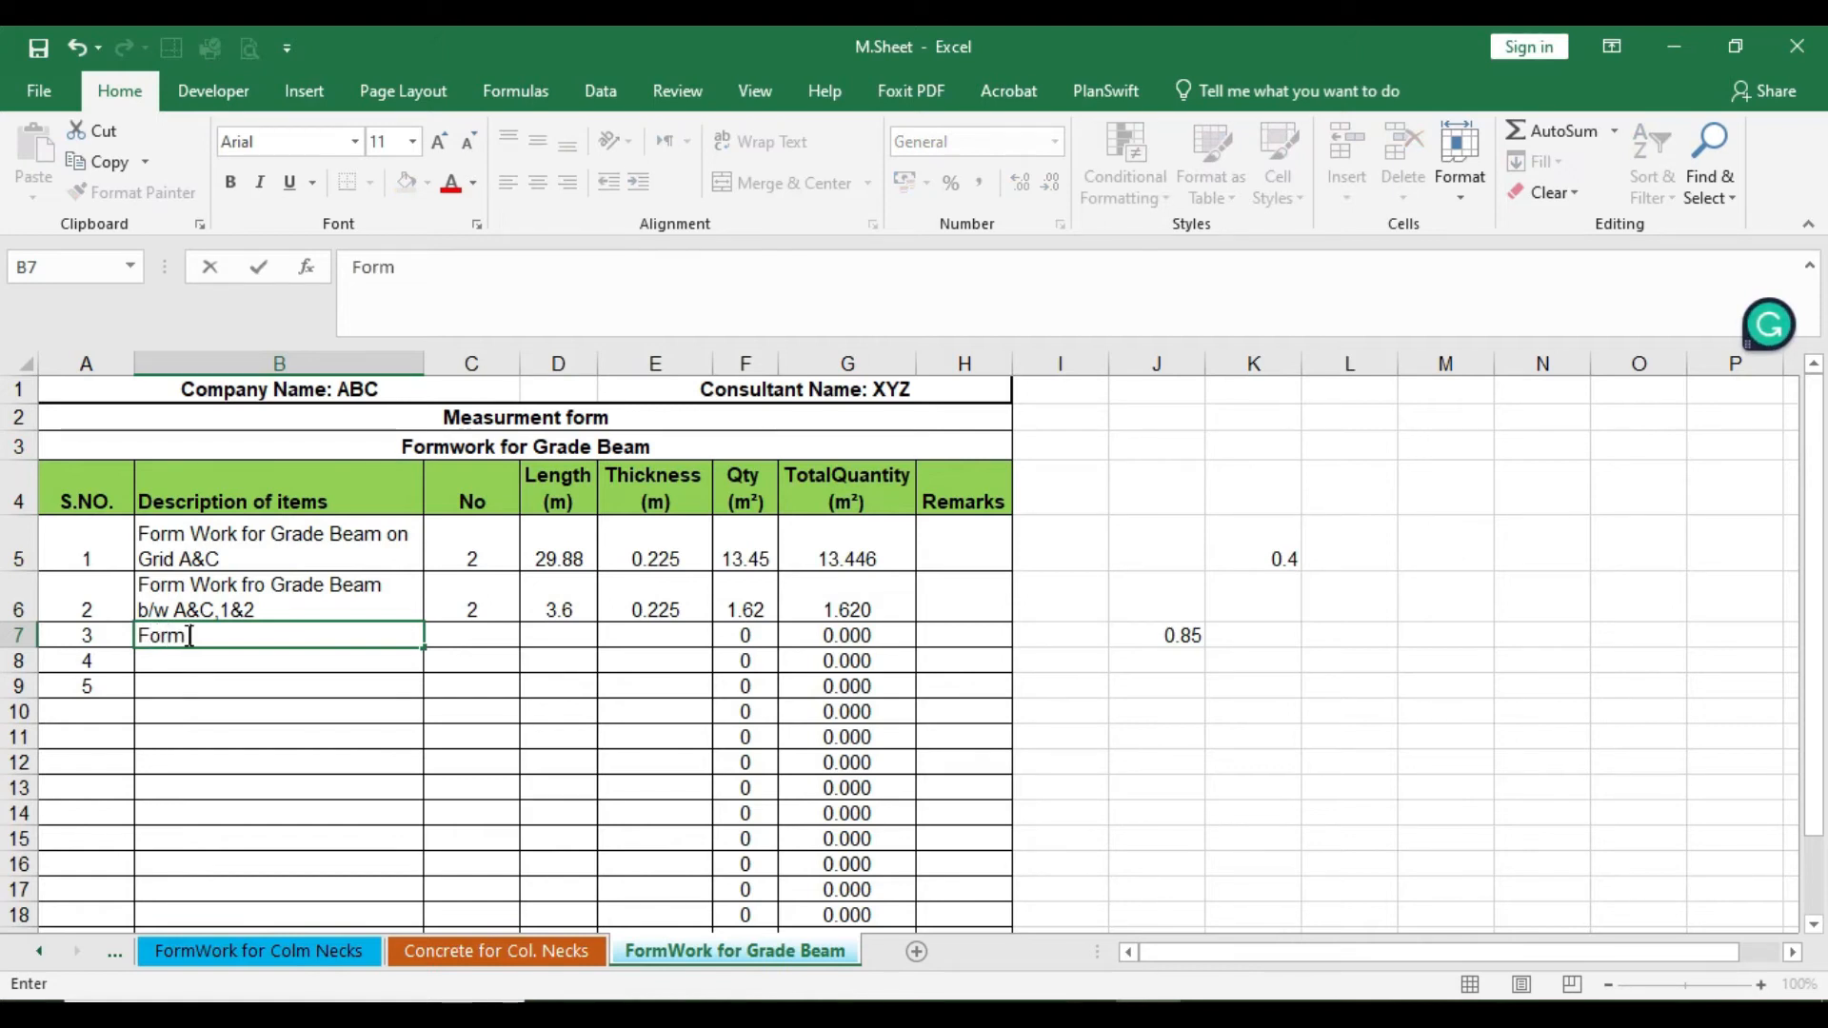
type("rm Work fro Grad")
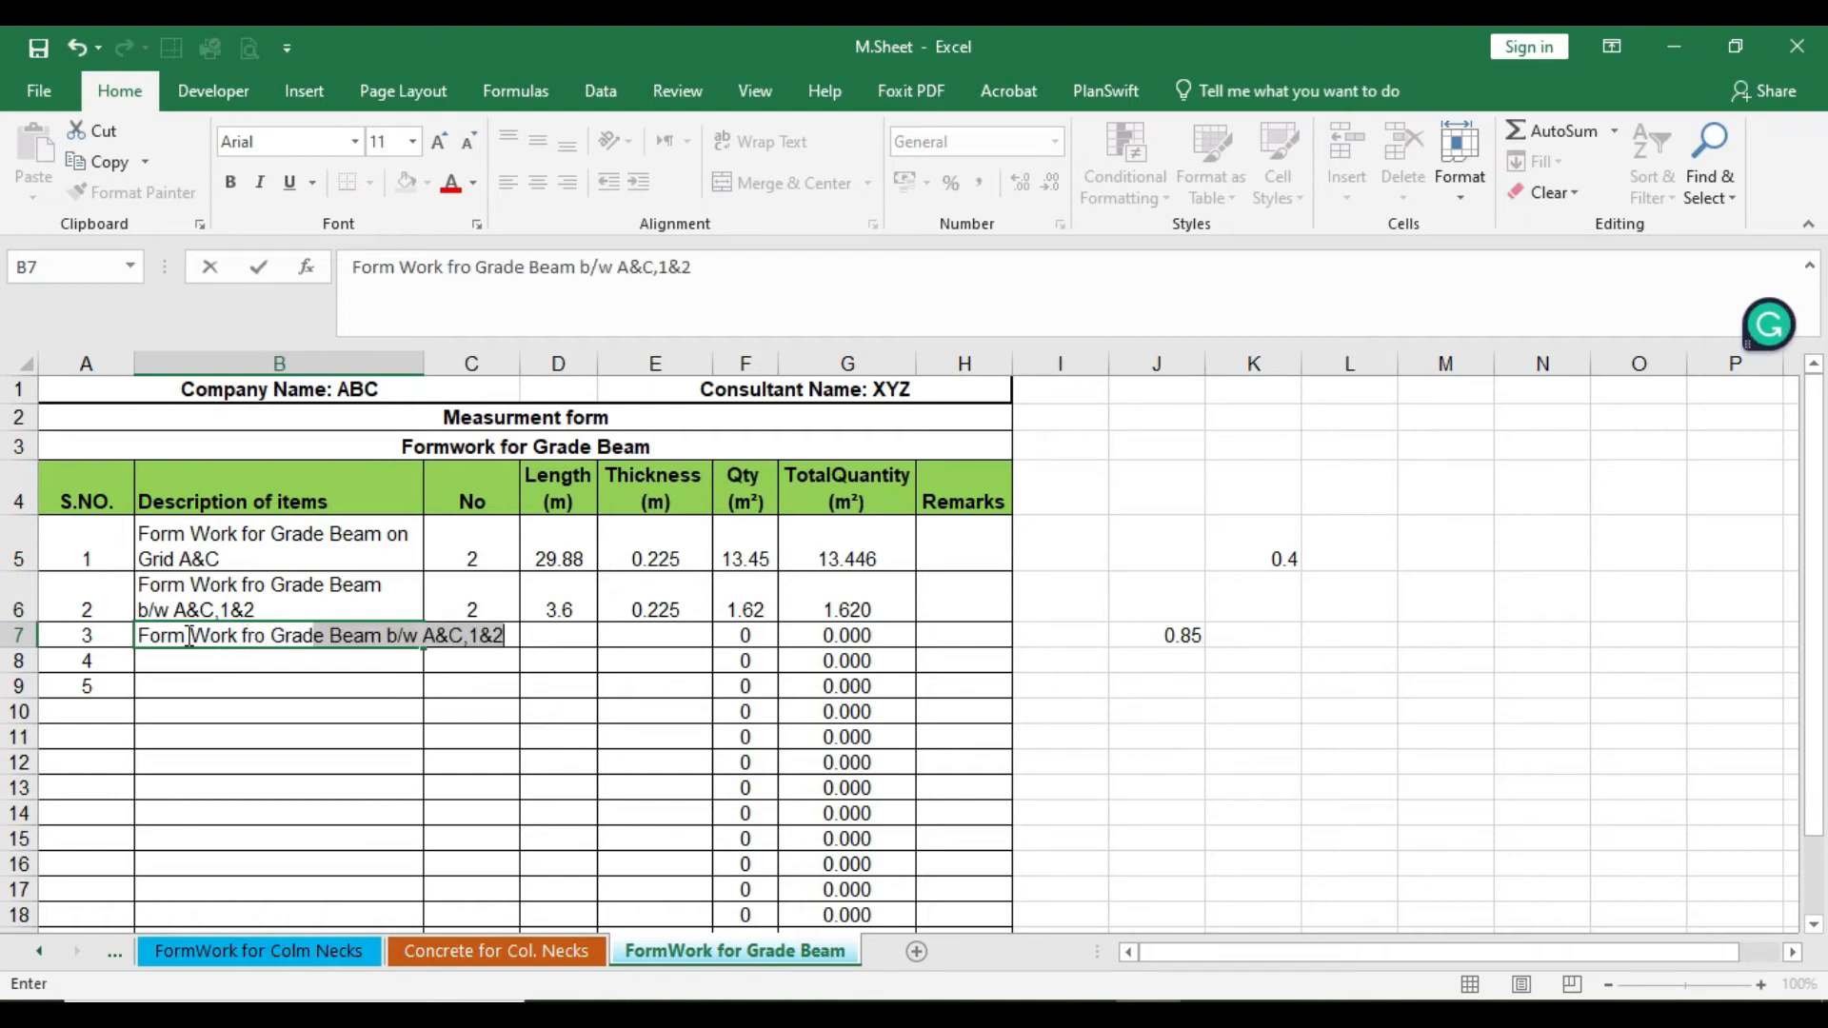
type("e")
key("Tab")
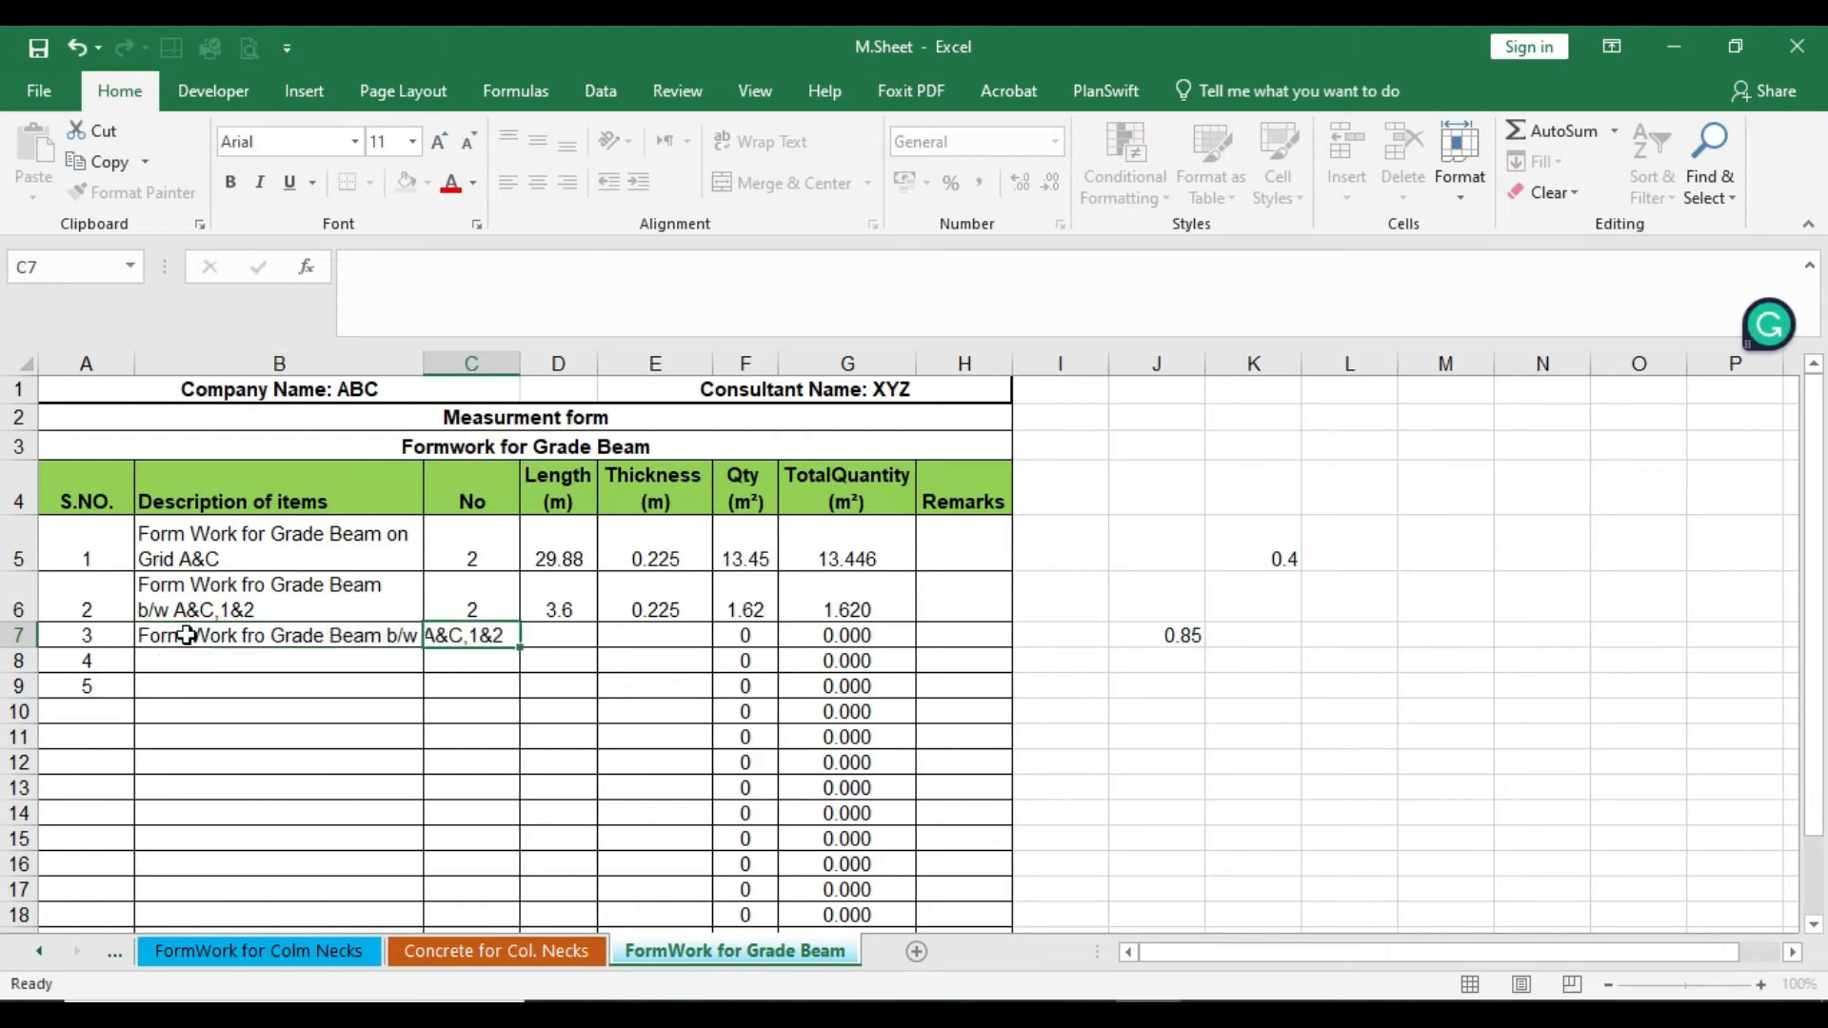
left_click(394, 632)
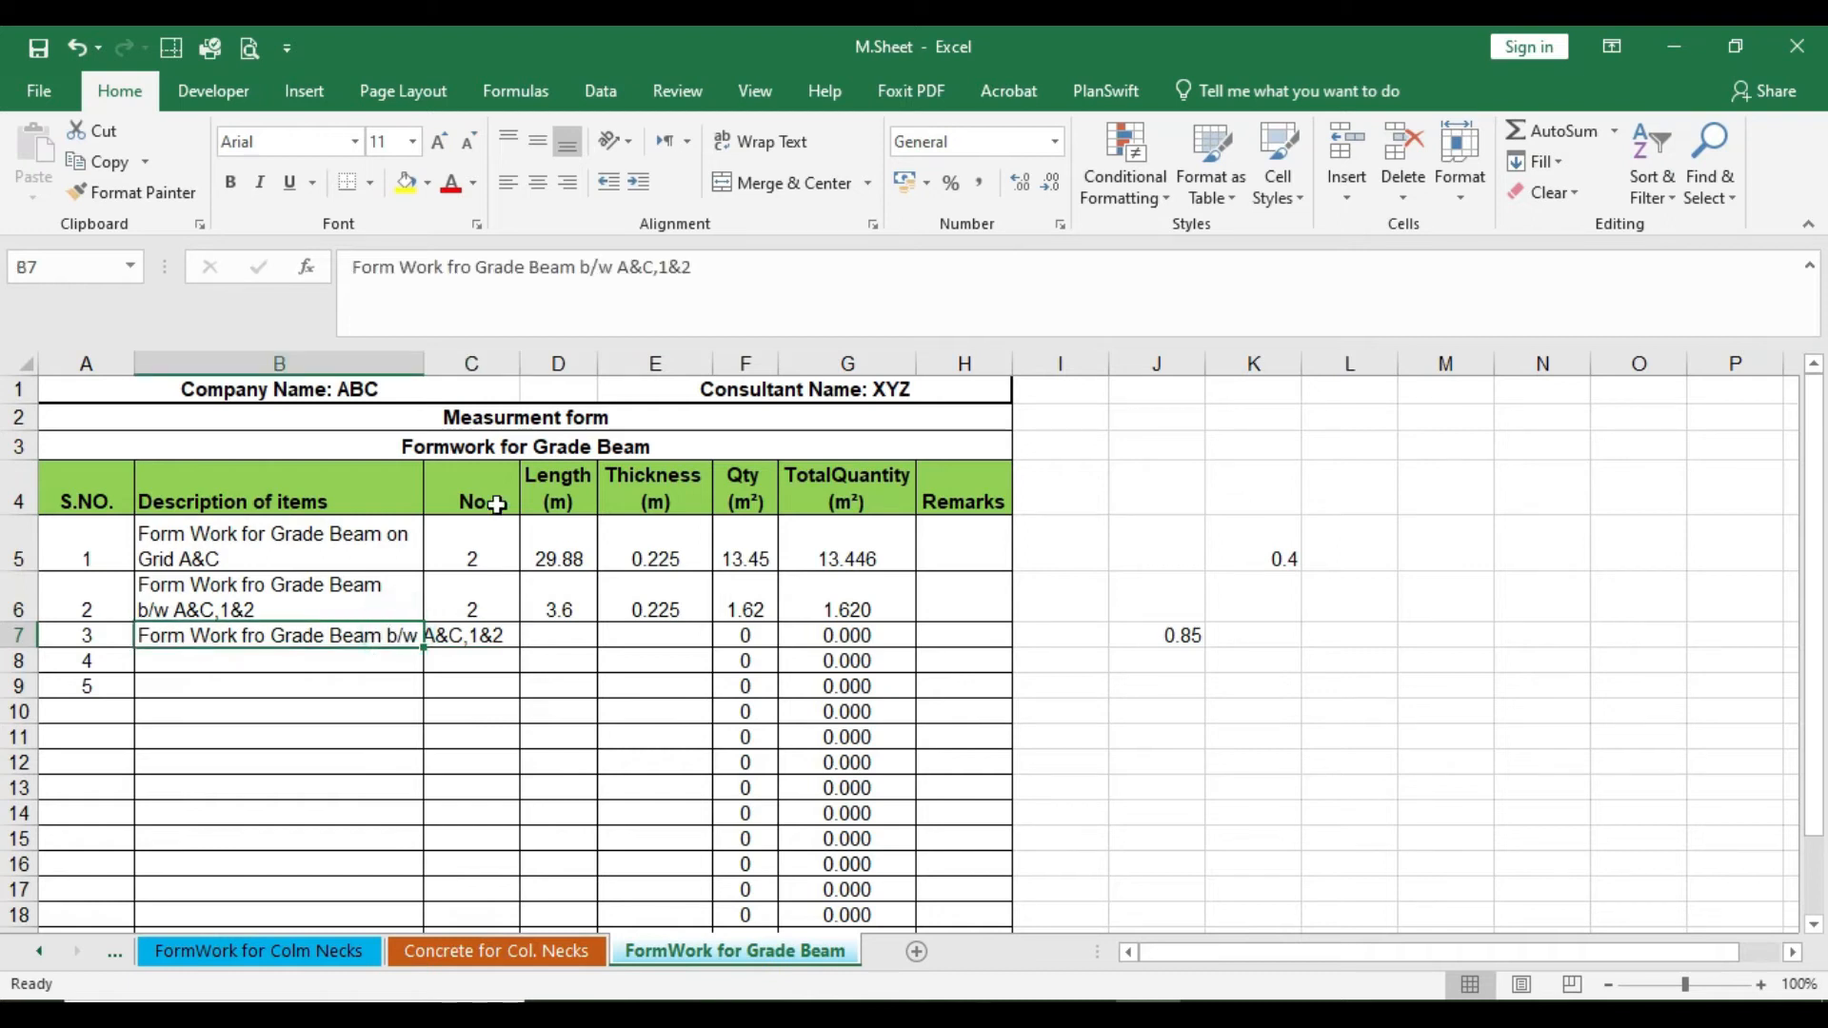
double_click(665, 268)
type("2")
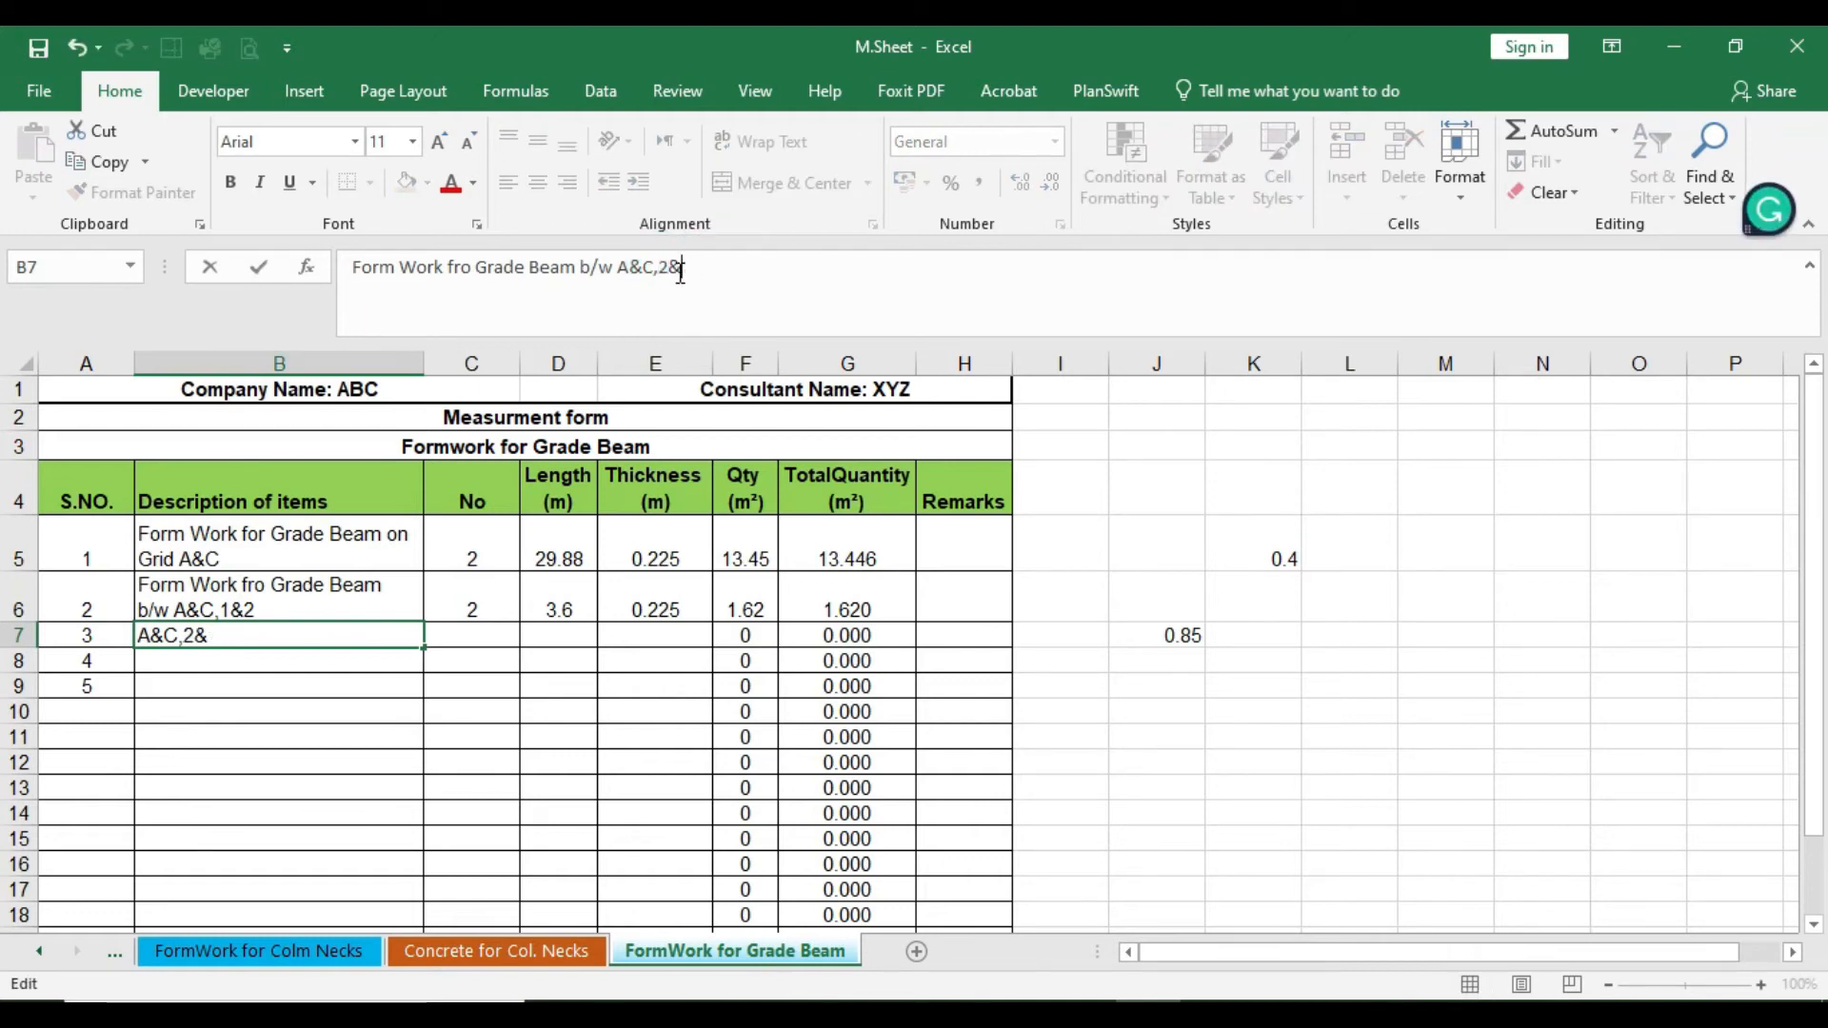
key("Return")
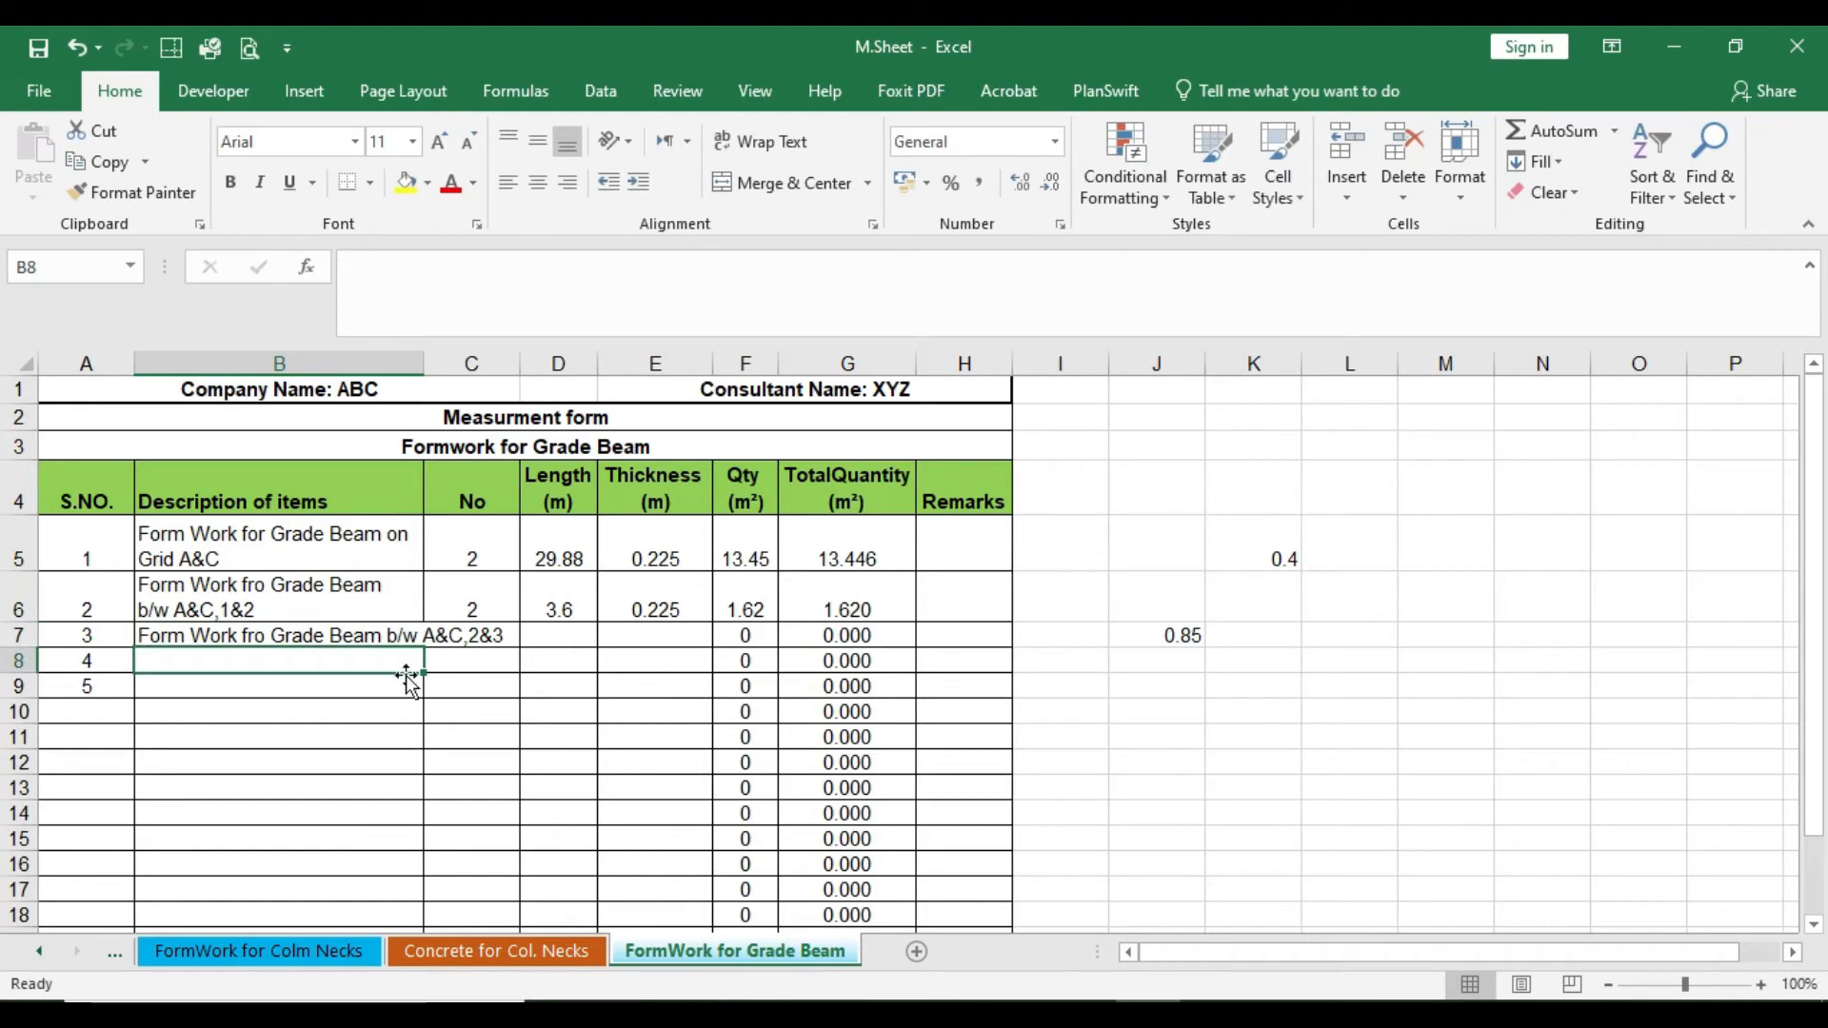
left_click(383, 636)
left_click(760, 141)
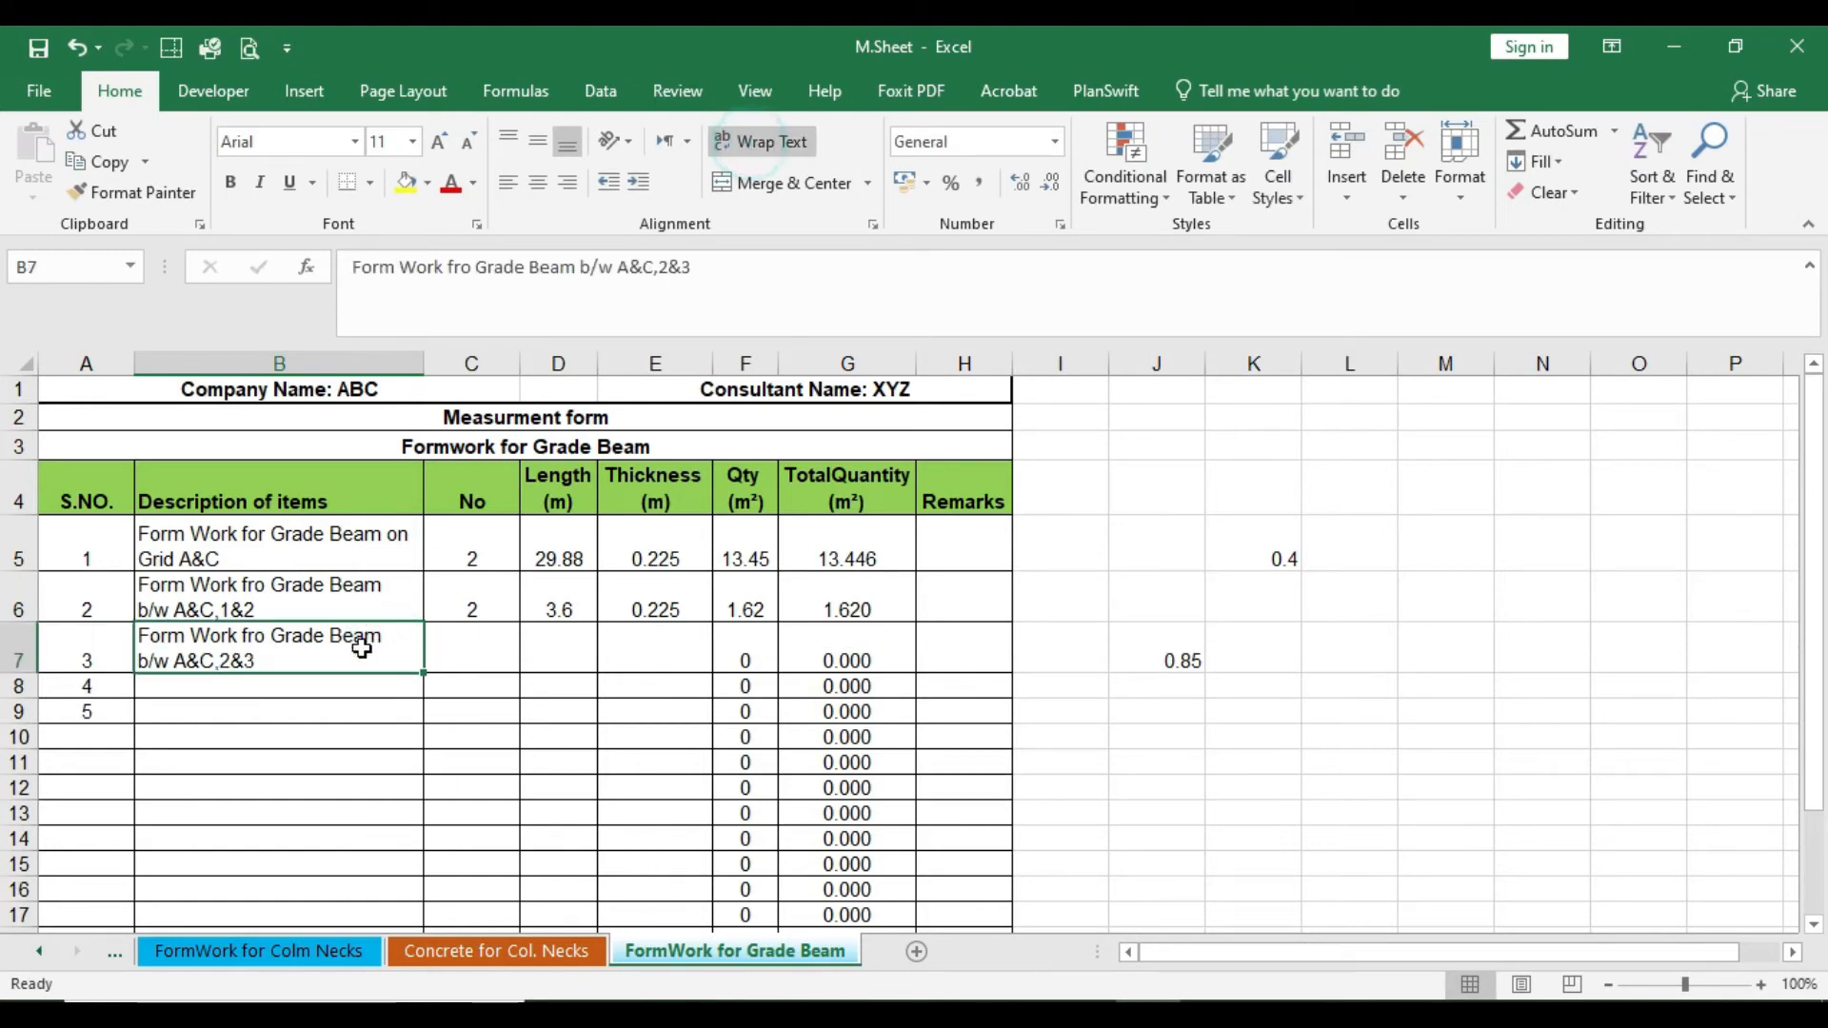
left_click(311, 695)
Step: Set the number in row 7 to 1 and center the whole No column horizontally
left_click(462, 643)
type("1")
key("Tab")
left_click(457, 632)
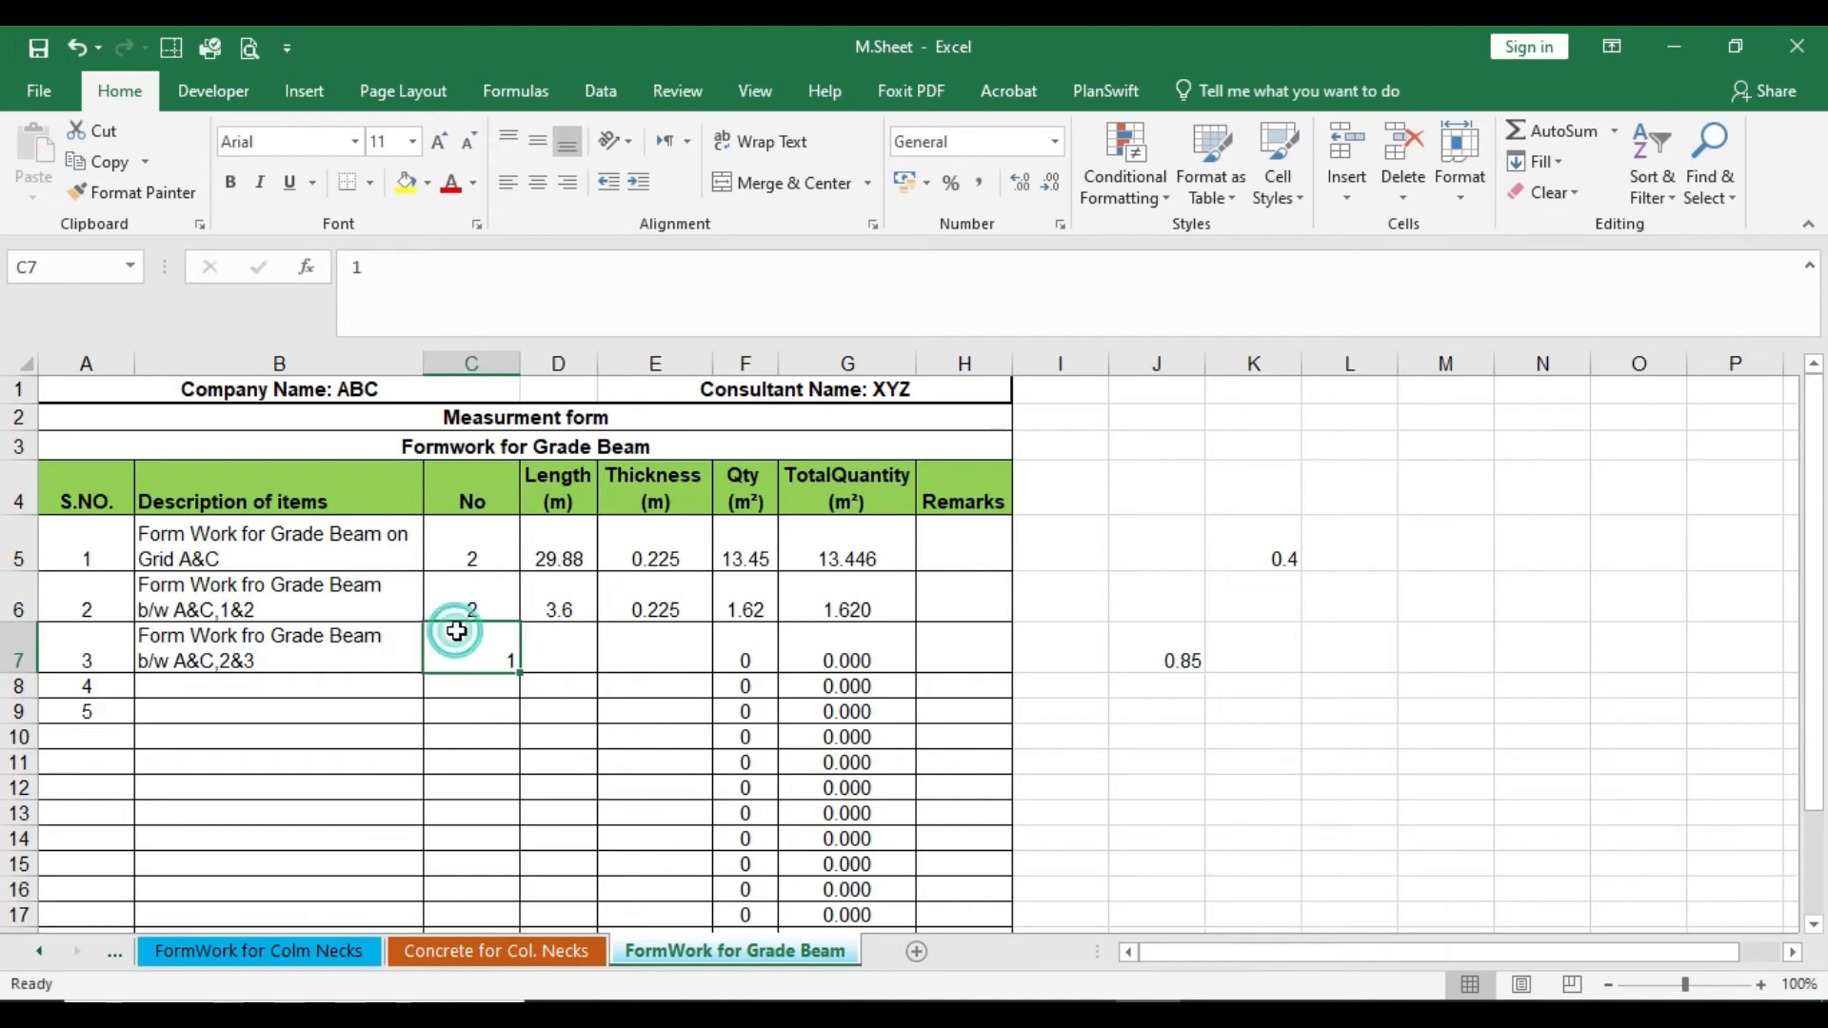
left_click(486, 362)
left_click(548, 185)
left_click(539, 183)
left_click(562, 659)
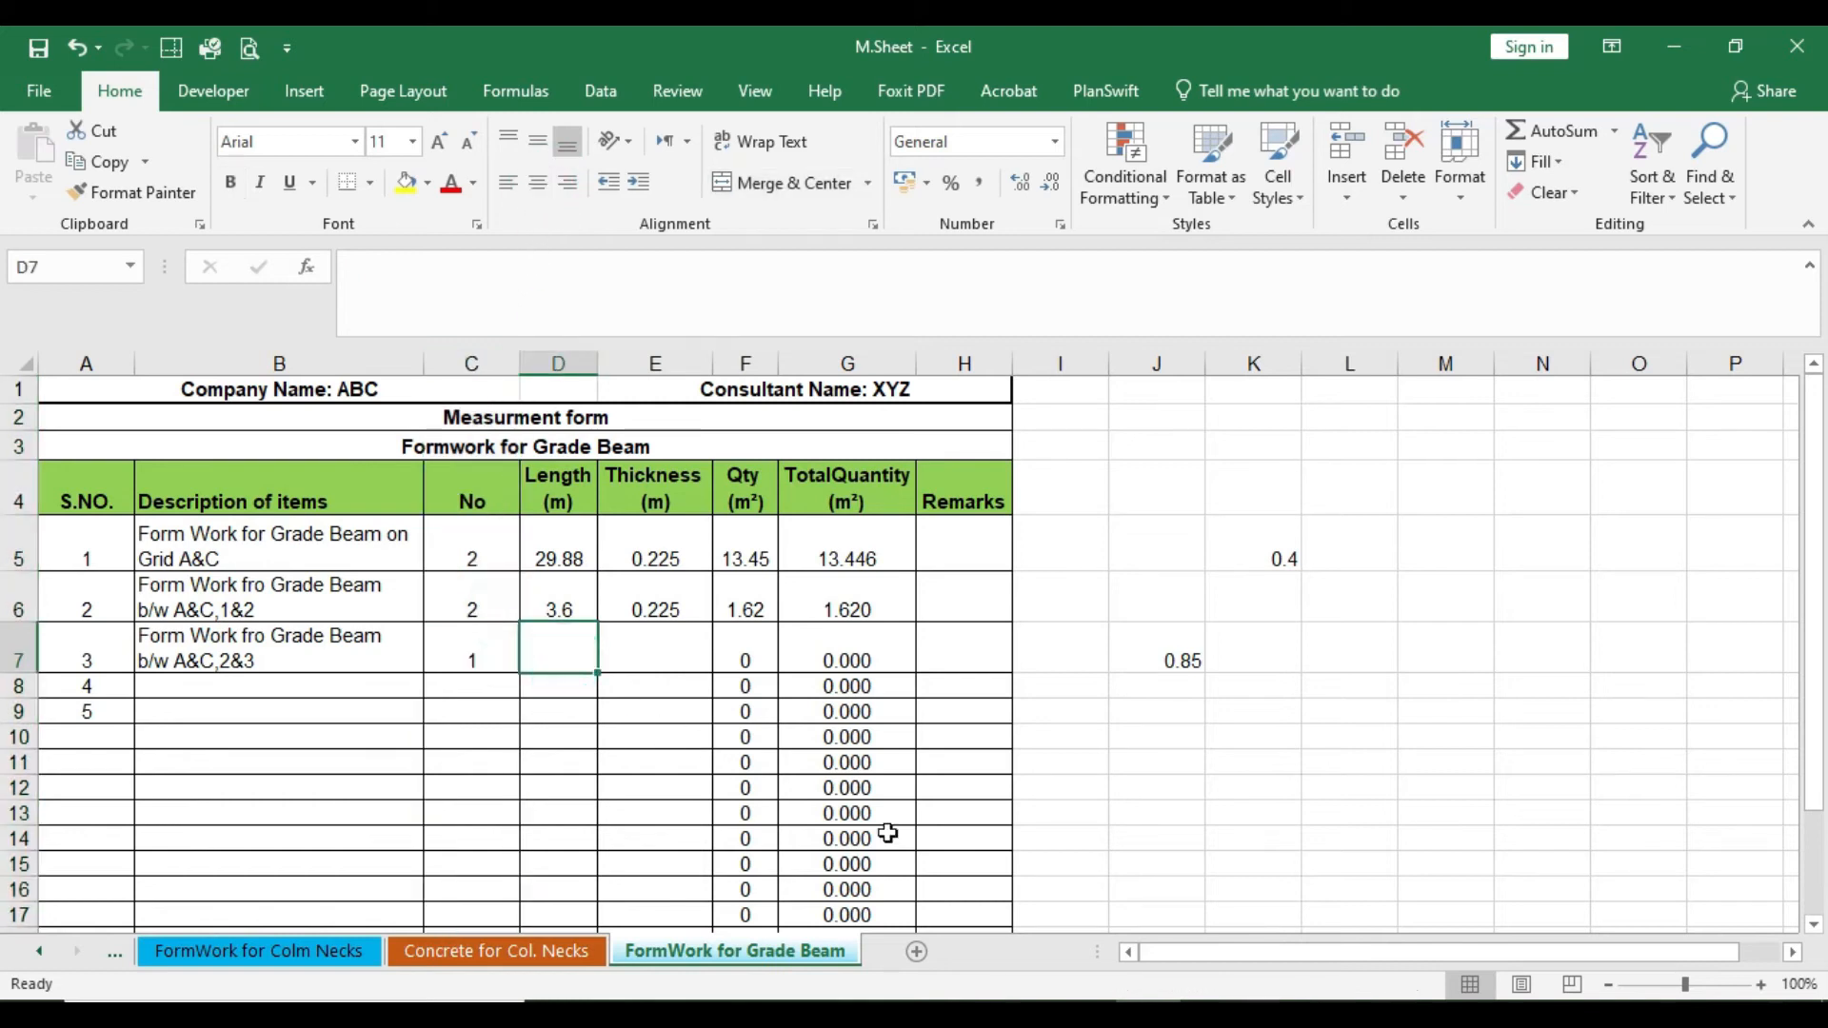
Step: Switch to AutoCAD and place an aligned dimension along the grid B beam's inner face between axes 2 and 3
left_click(1016, 1013)
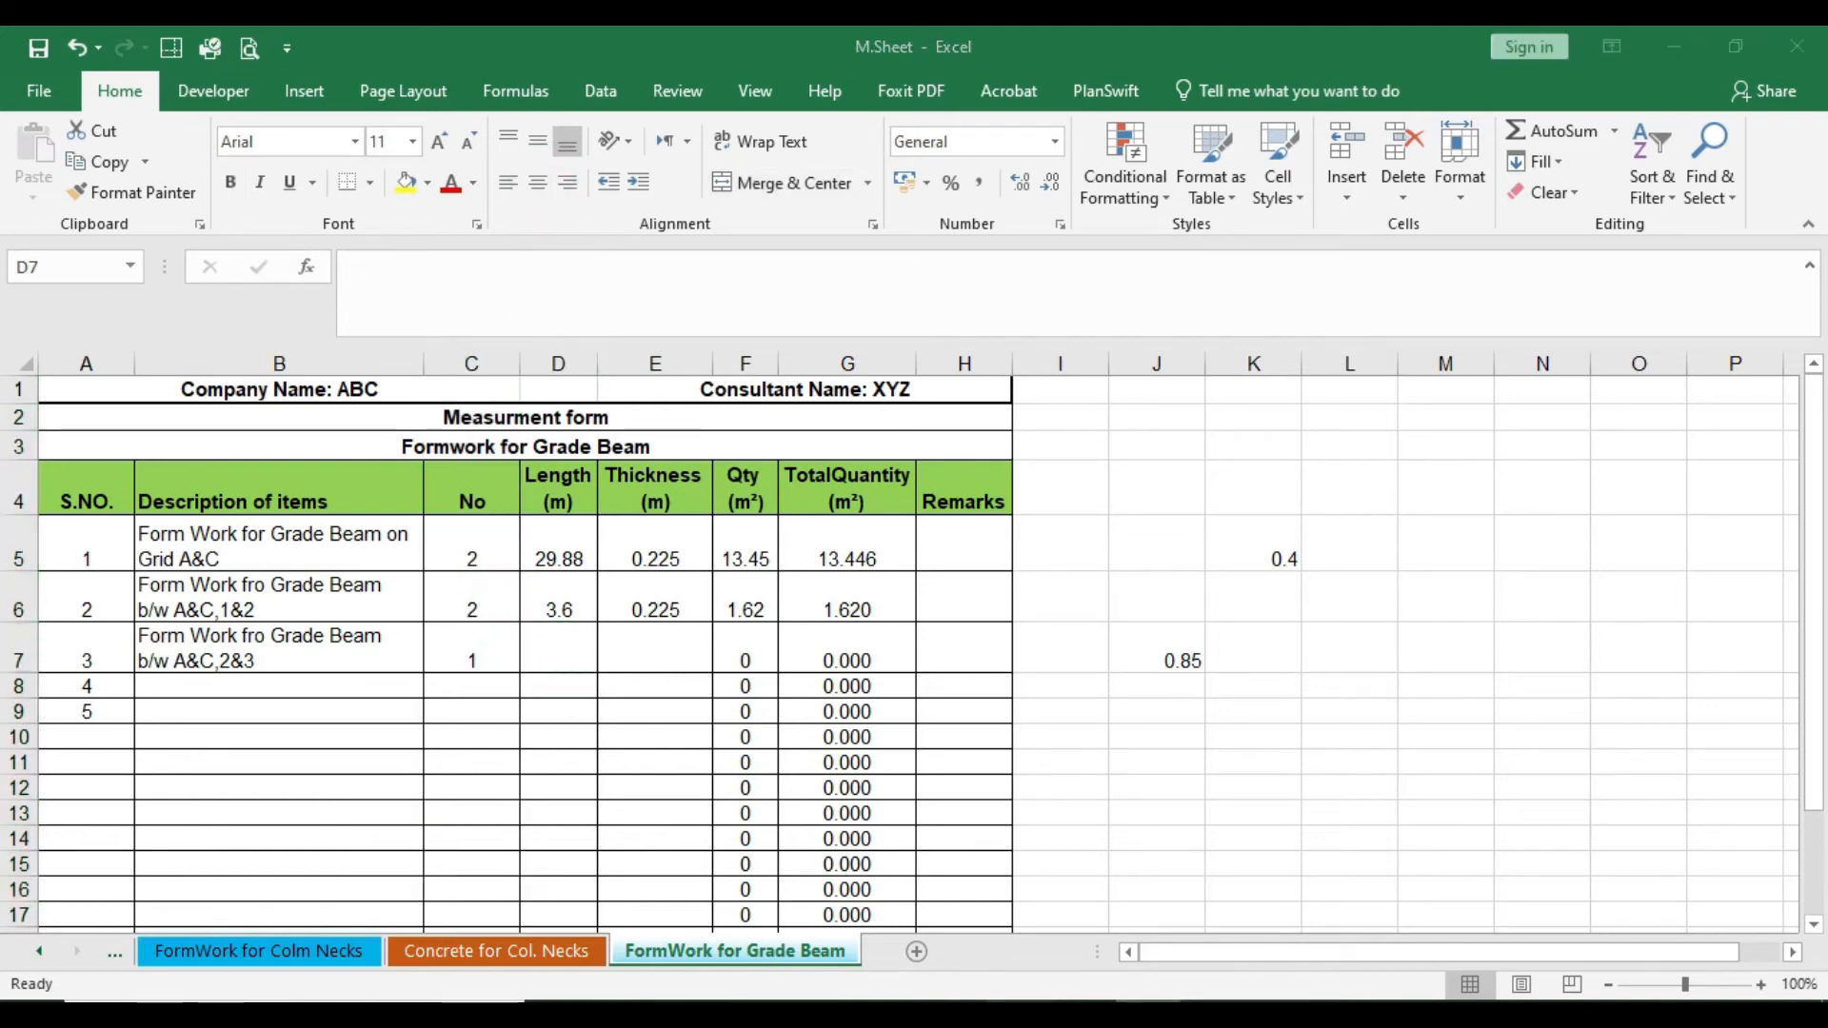
middle_click_drag(984, 595, 893, 549)
type("dal")
key("Return")
scroll(995, 481, "up", 5)
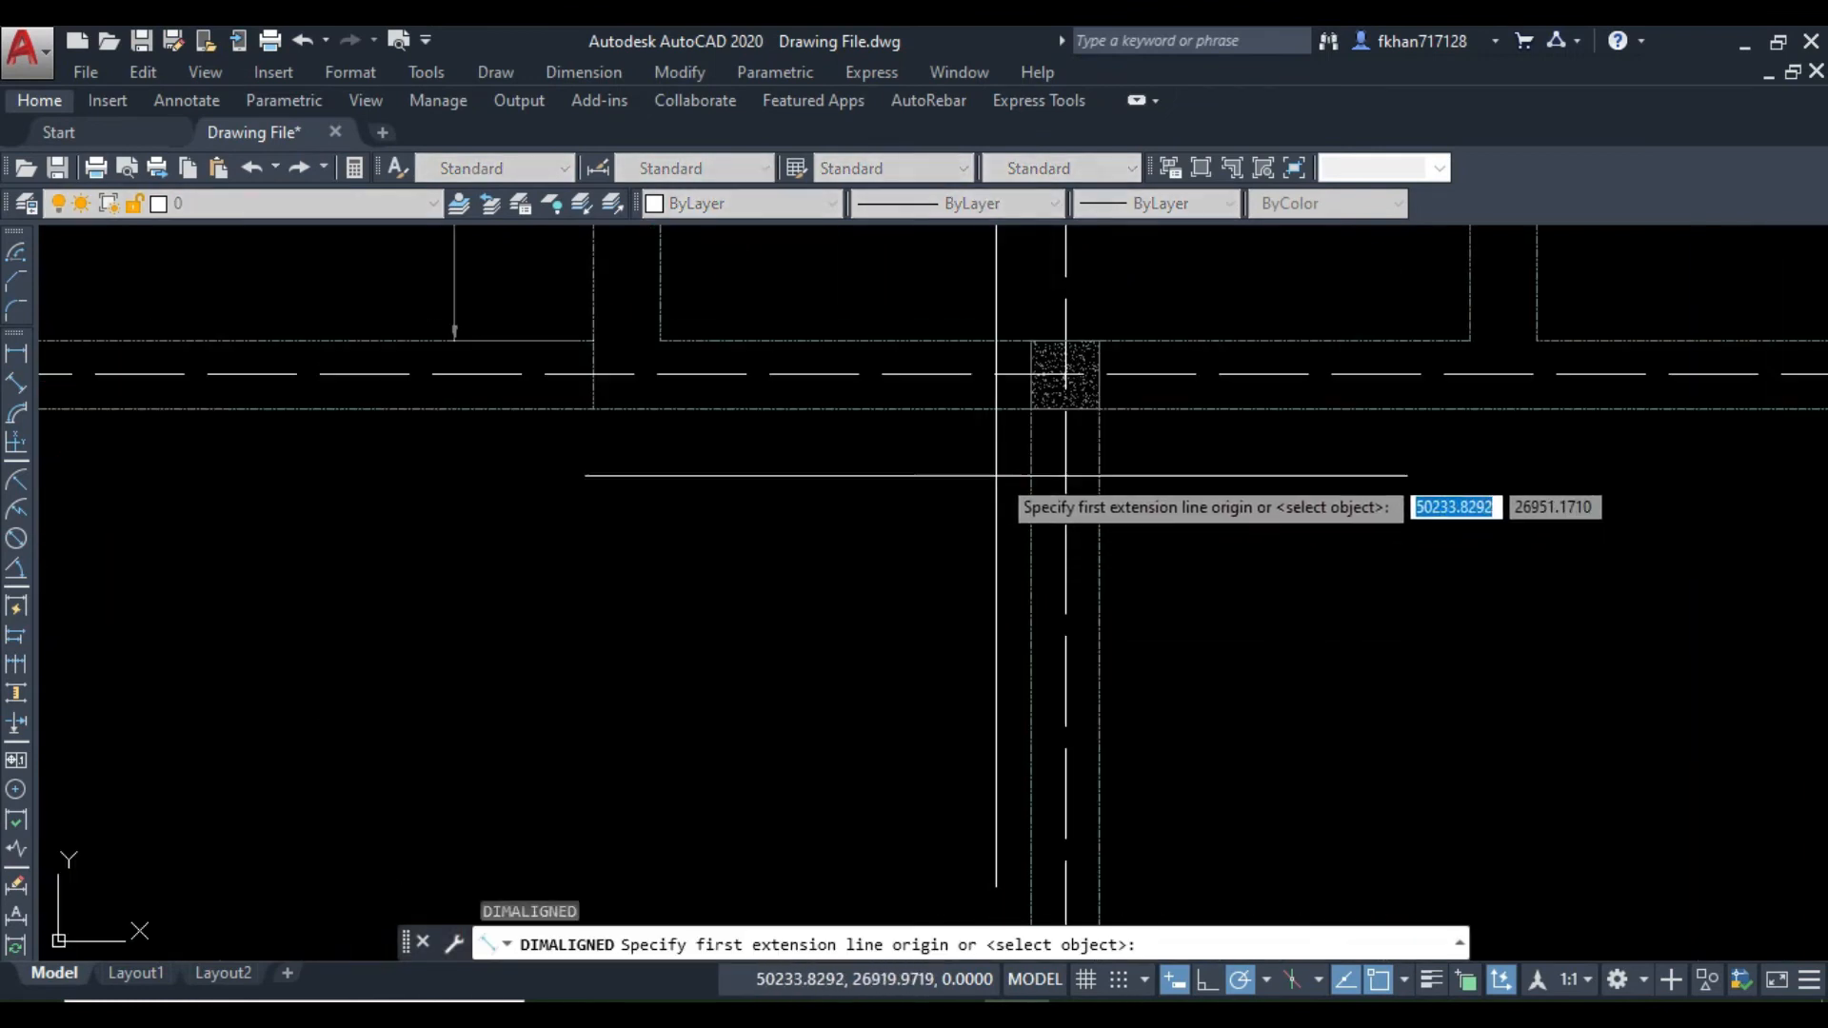
left_click(1029, 408)
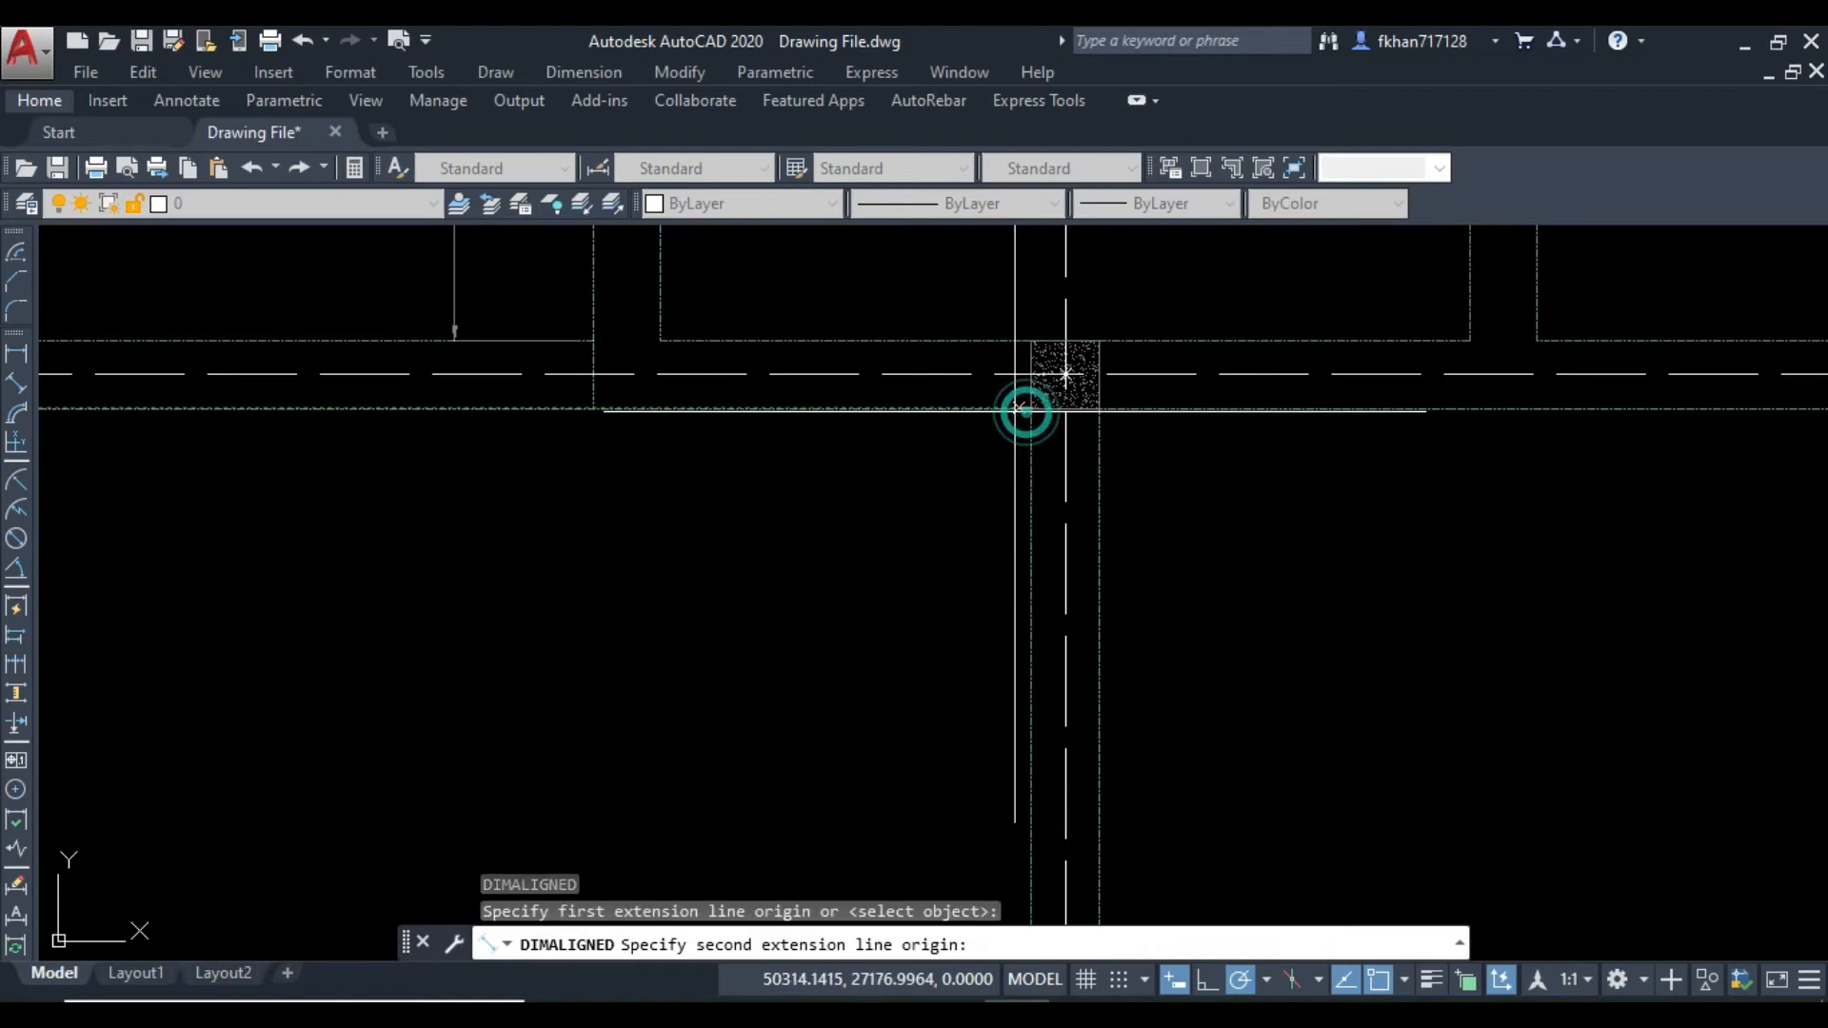
scroll(987, 449, "down", 5)
middle_click_drag(987, 448, 975, 313)
scroll(975, 469, "up", 6)
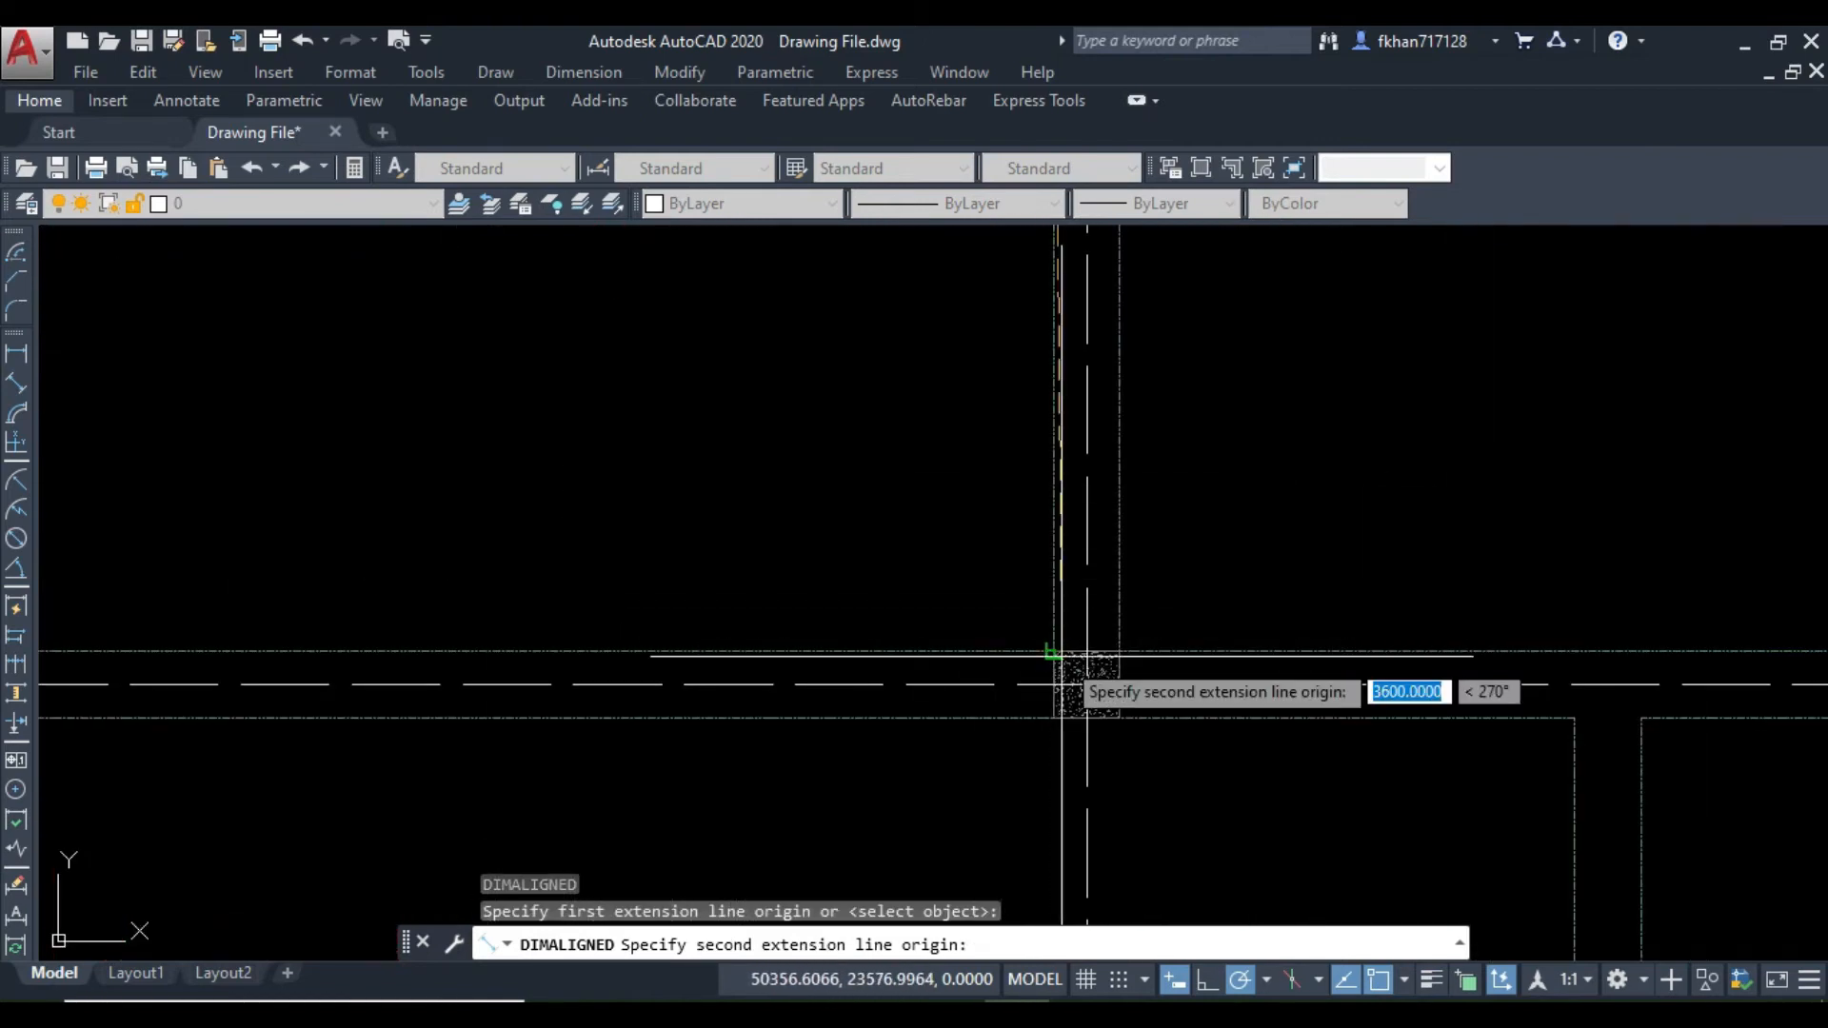
left_click(1054, 654)
left_click(869, 625)
Step: Read the new dimension and examine both faces of the grid B beam between axes 2 and 3
scroll(869, 609, "down", 4)
scroll(885, 475, "up", 5)
scroll(884, 475, "down", 1)
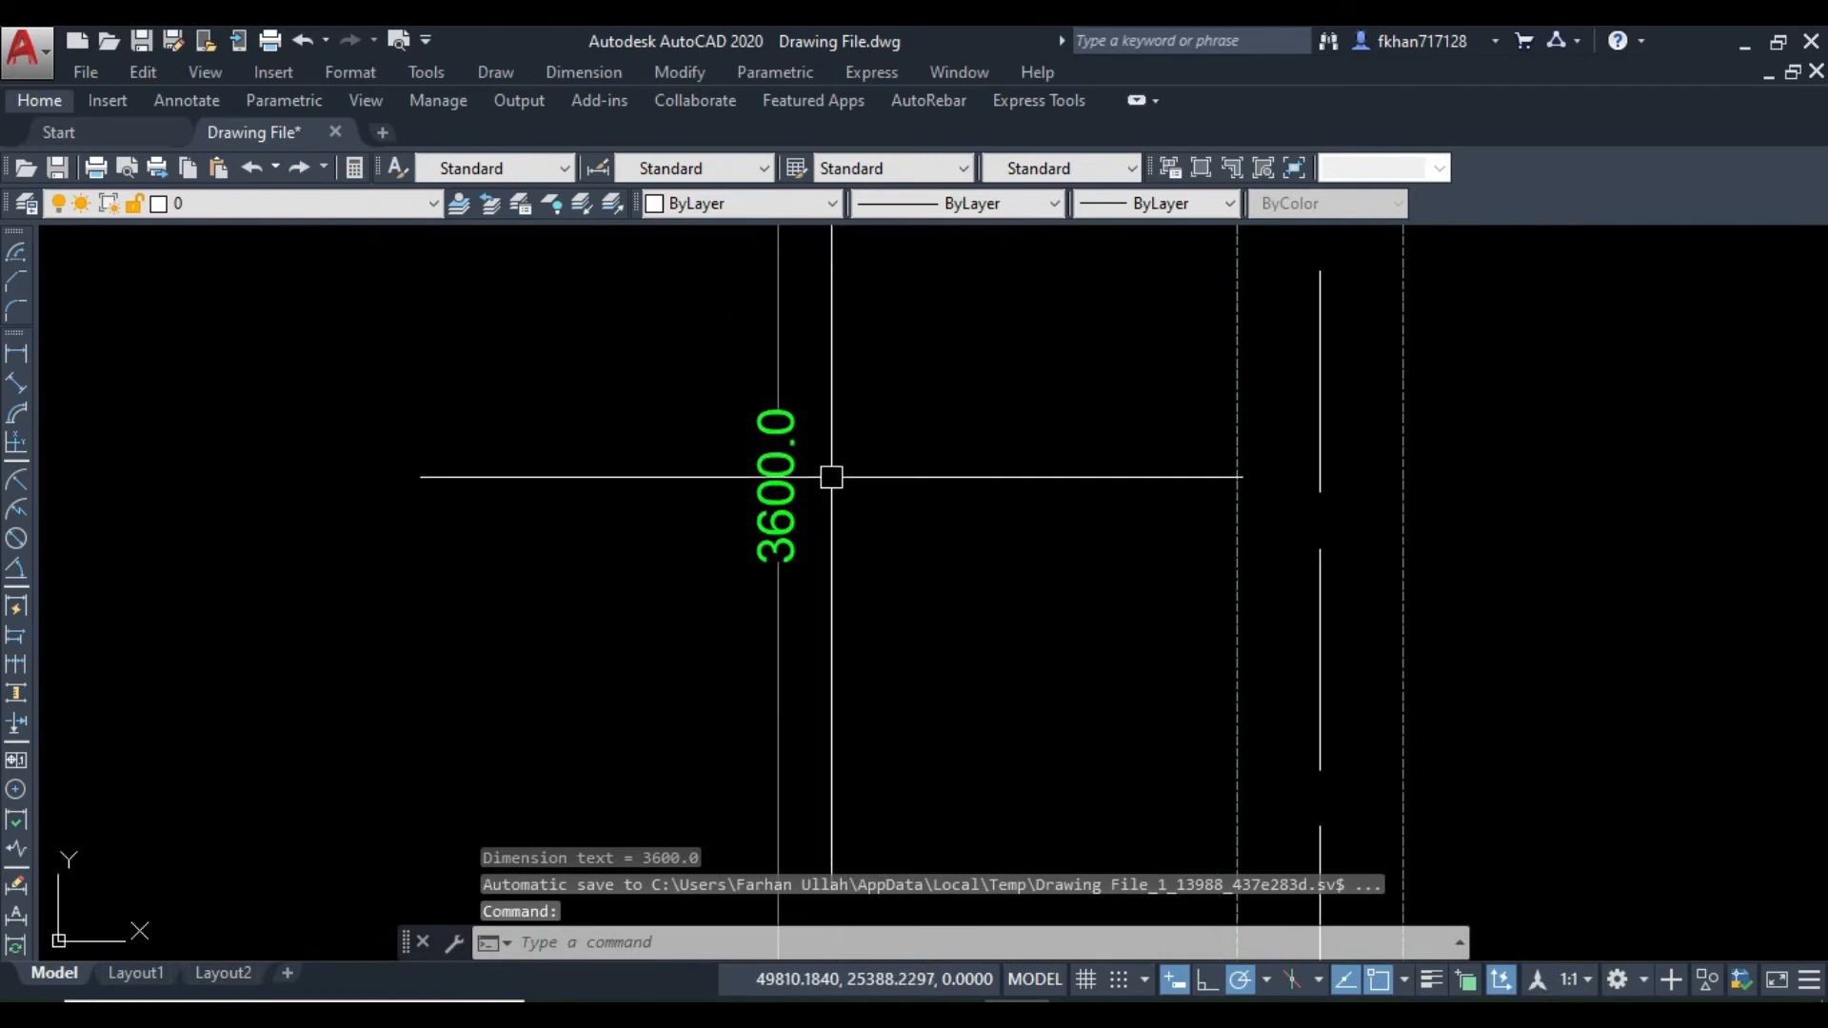
scroll(828, 477, "down", 3)
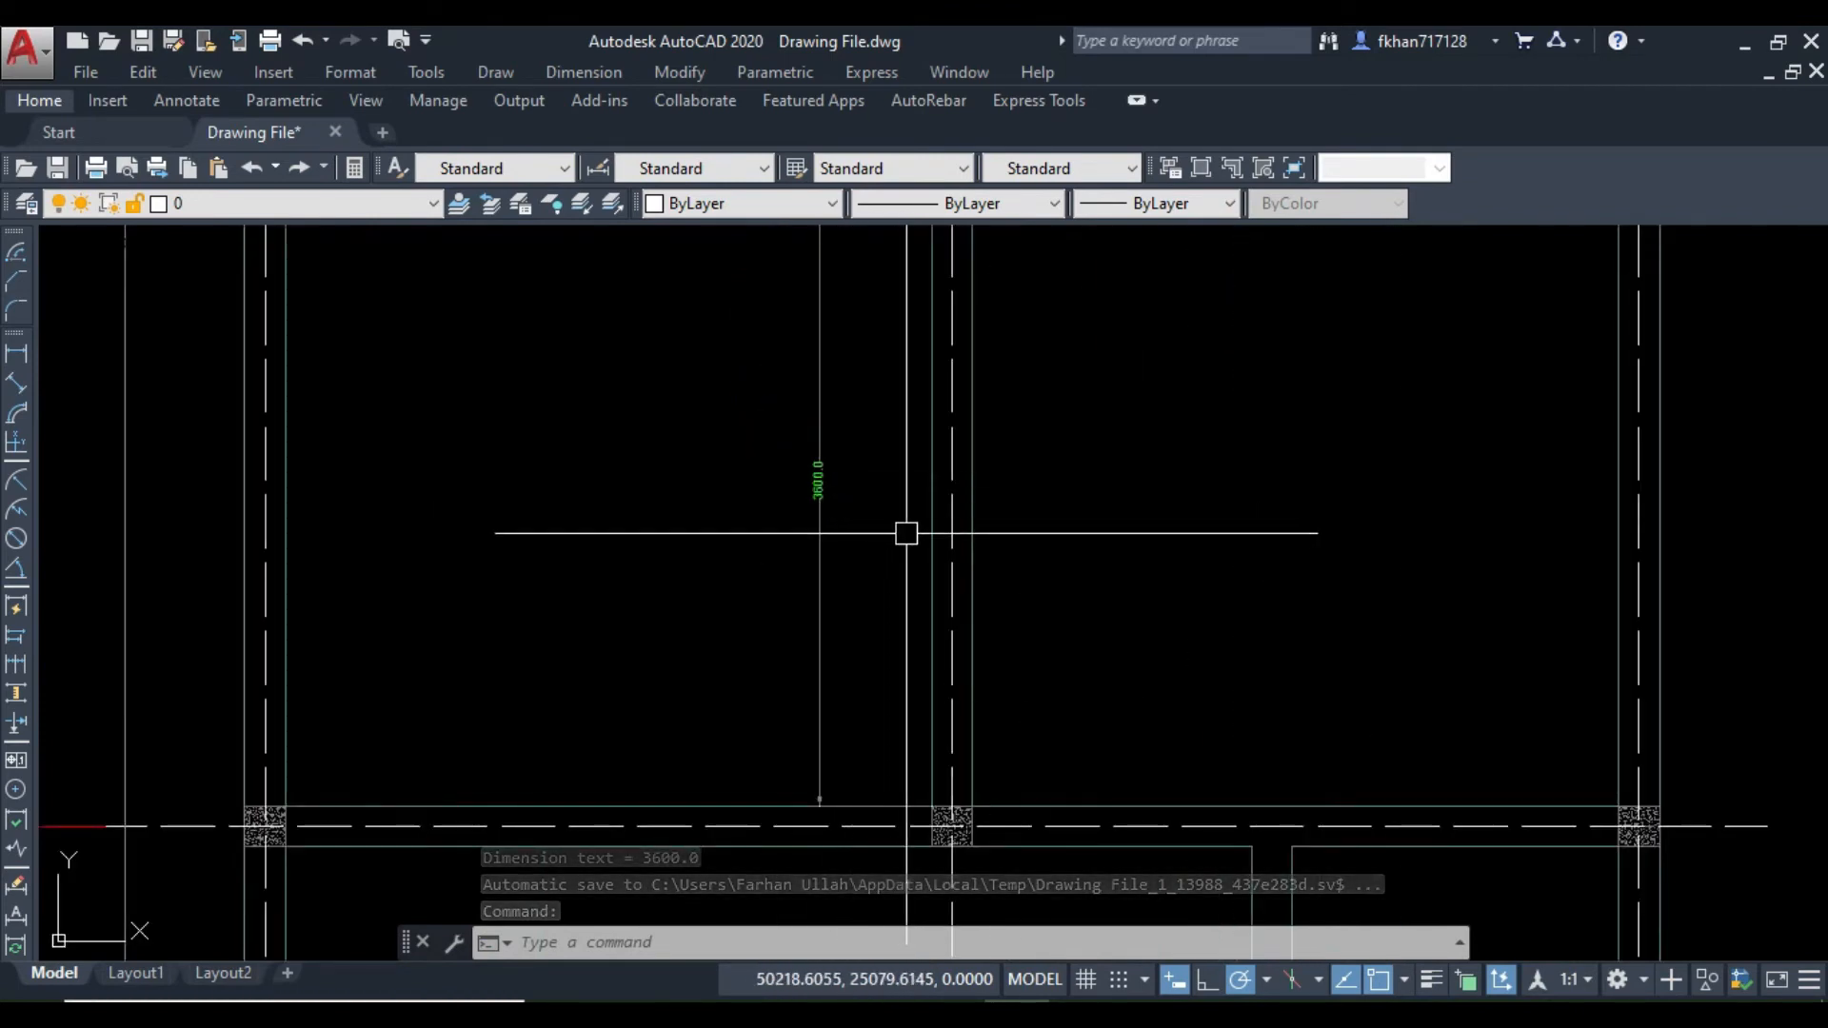
scroll(837, 568, "up", 2)
scroll(894, 563, "down", 2)
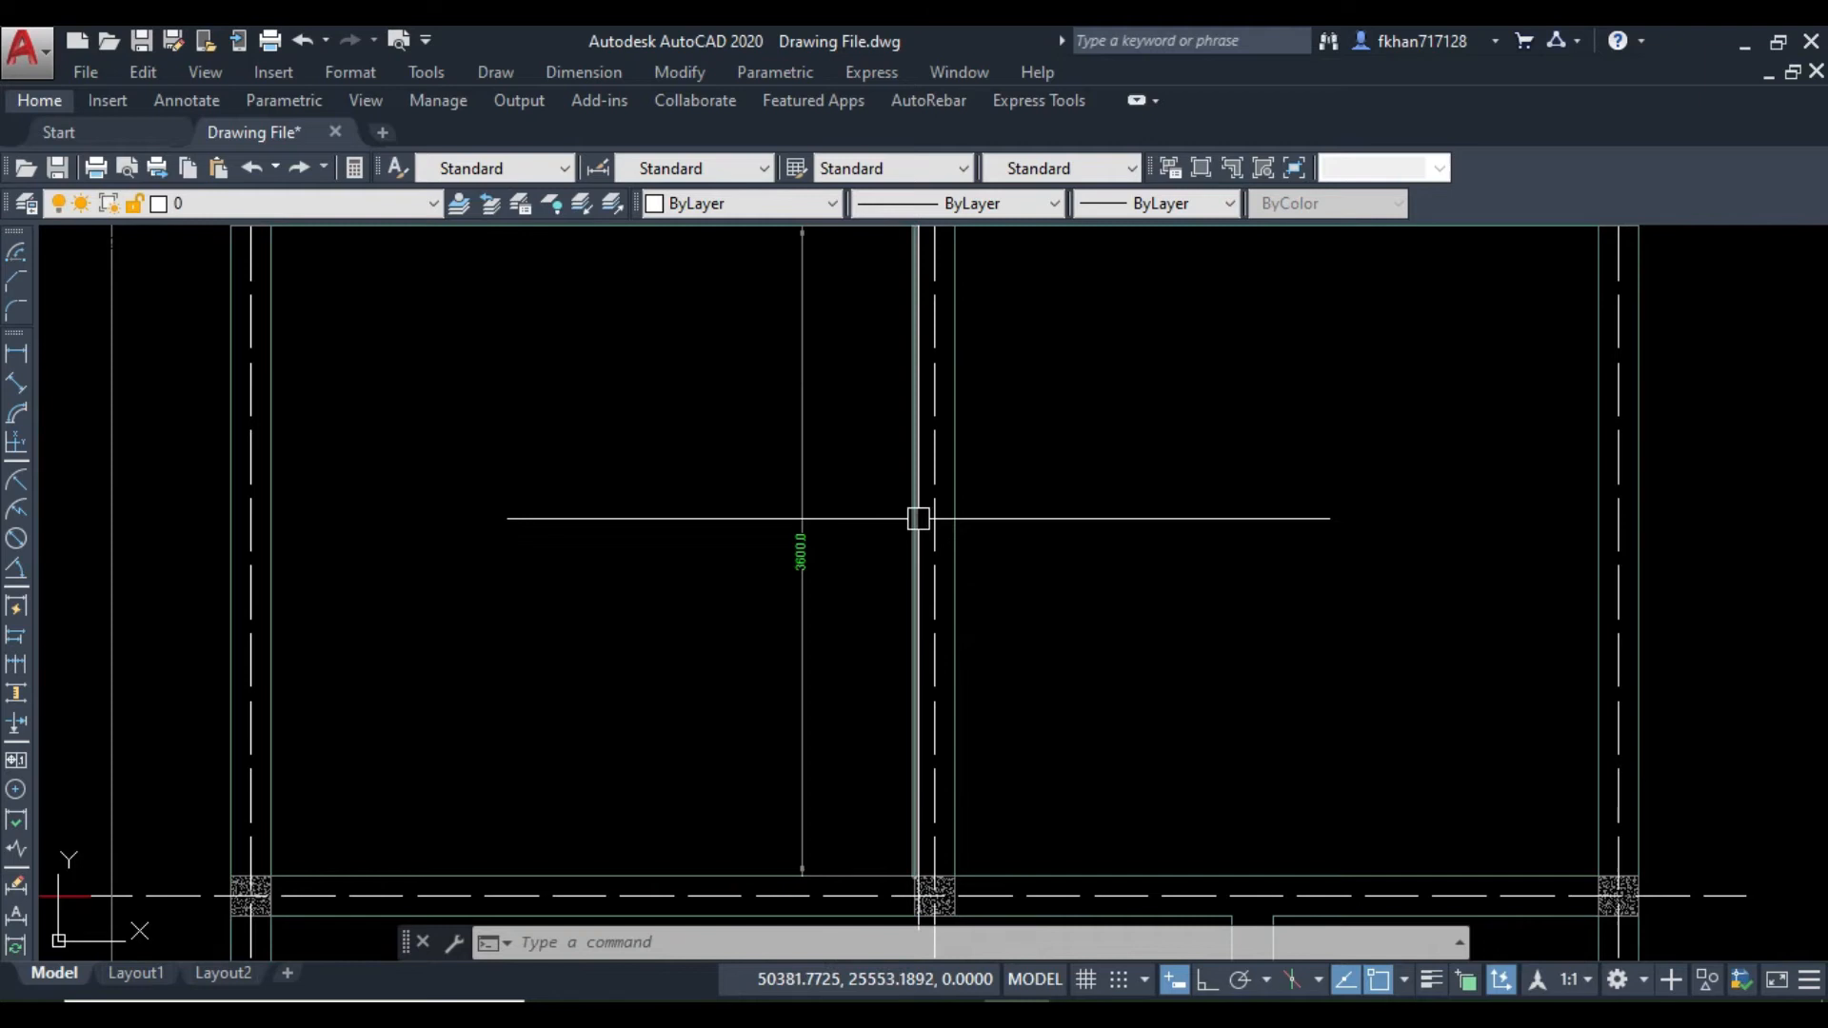
scroll(1020, 477, "down", 4)
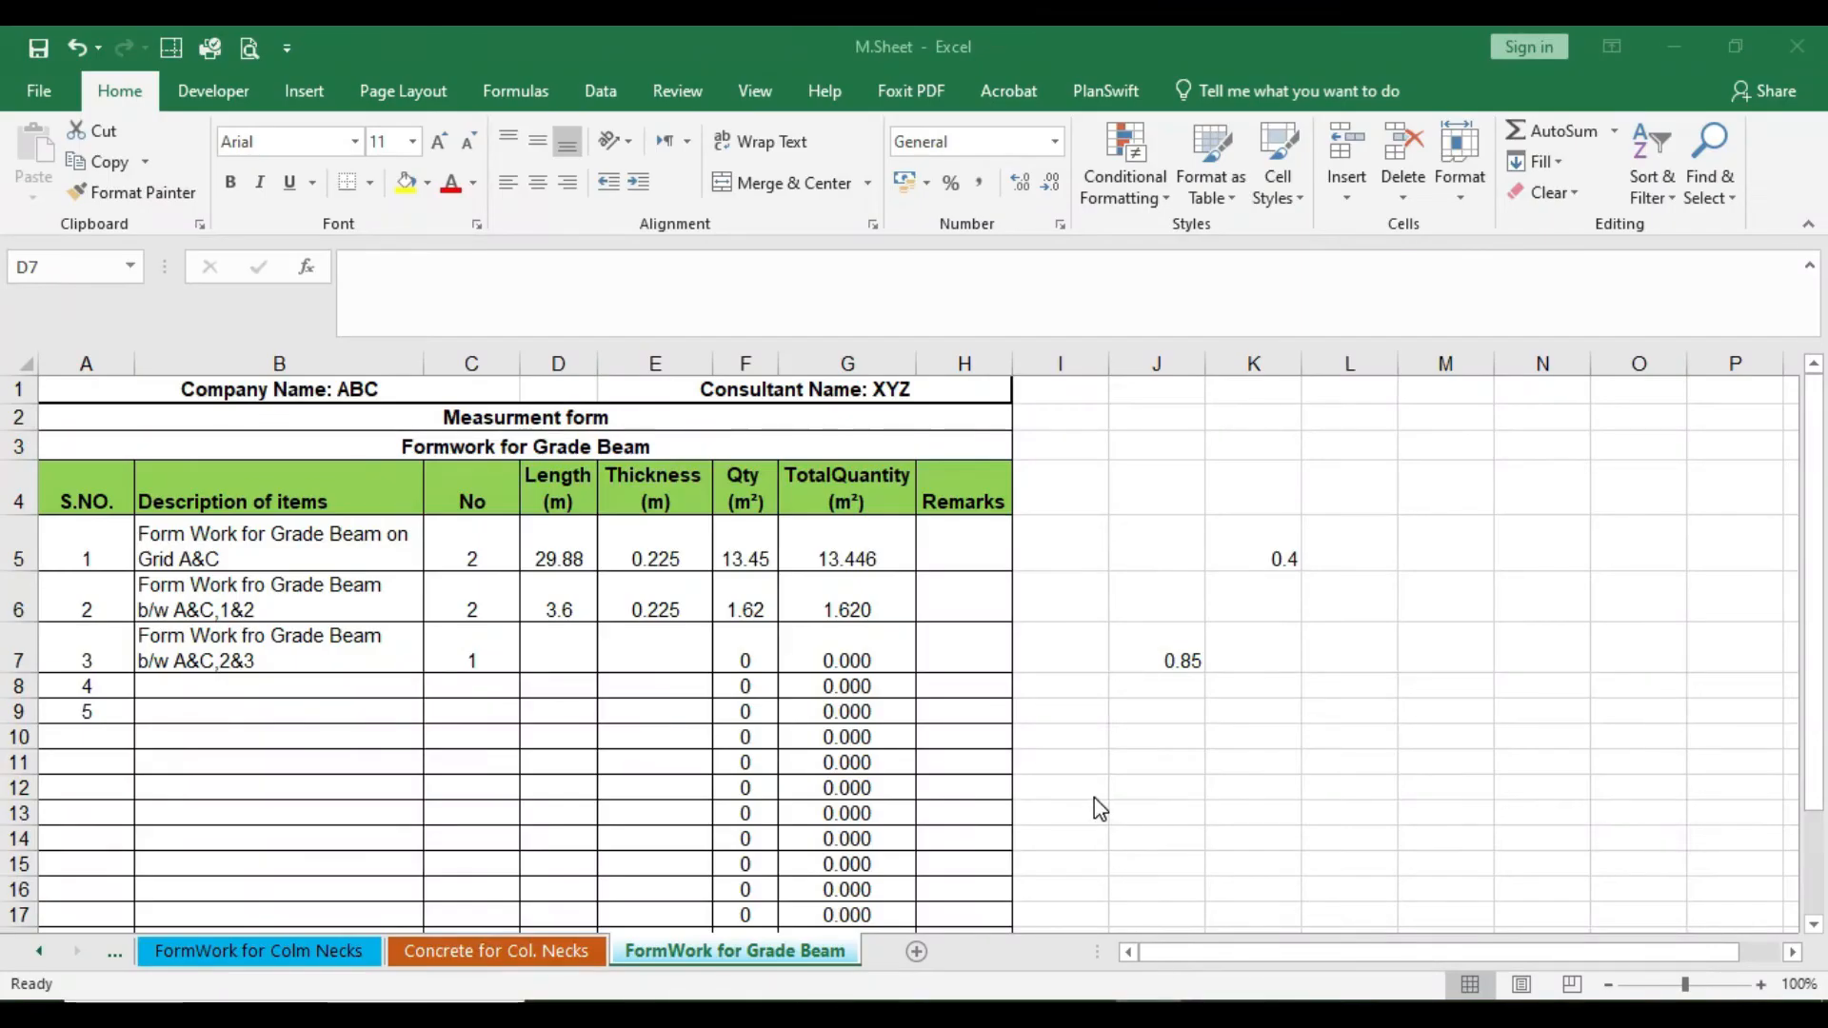
Step: Switch to Calculator and add 3600 and 3600 for the two faces of the beam
left_click(1162, 734)
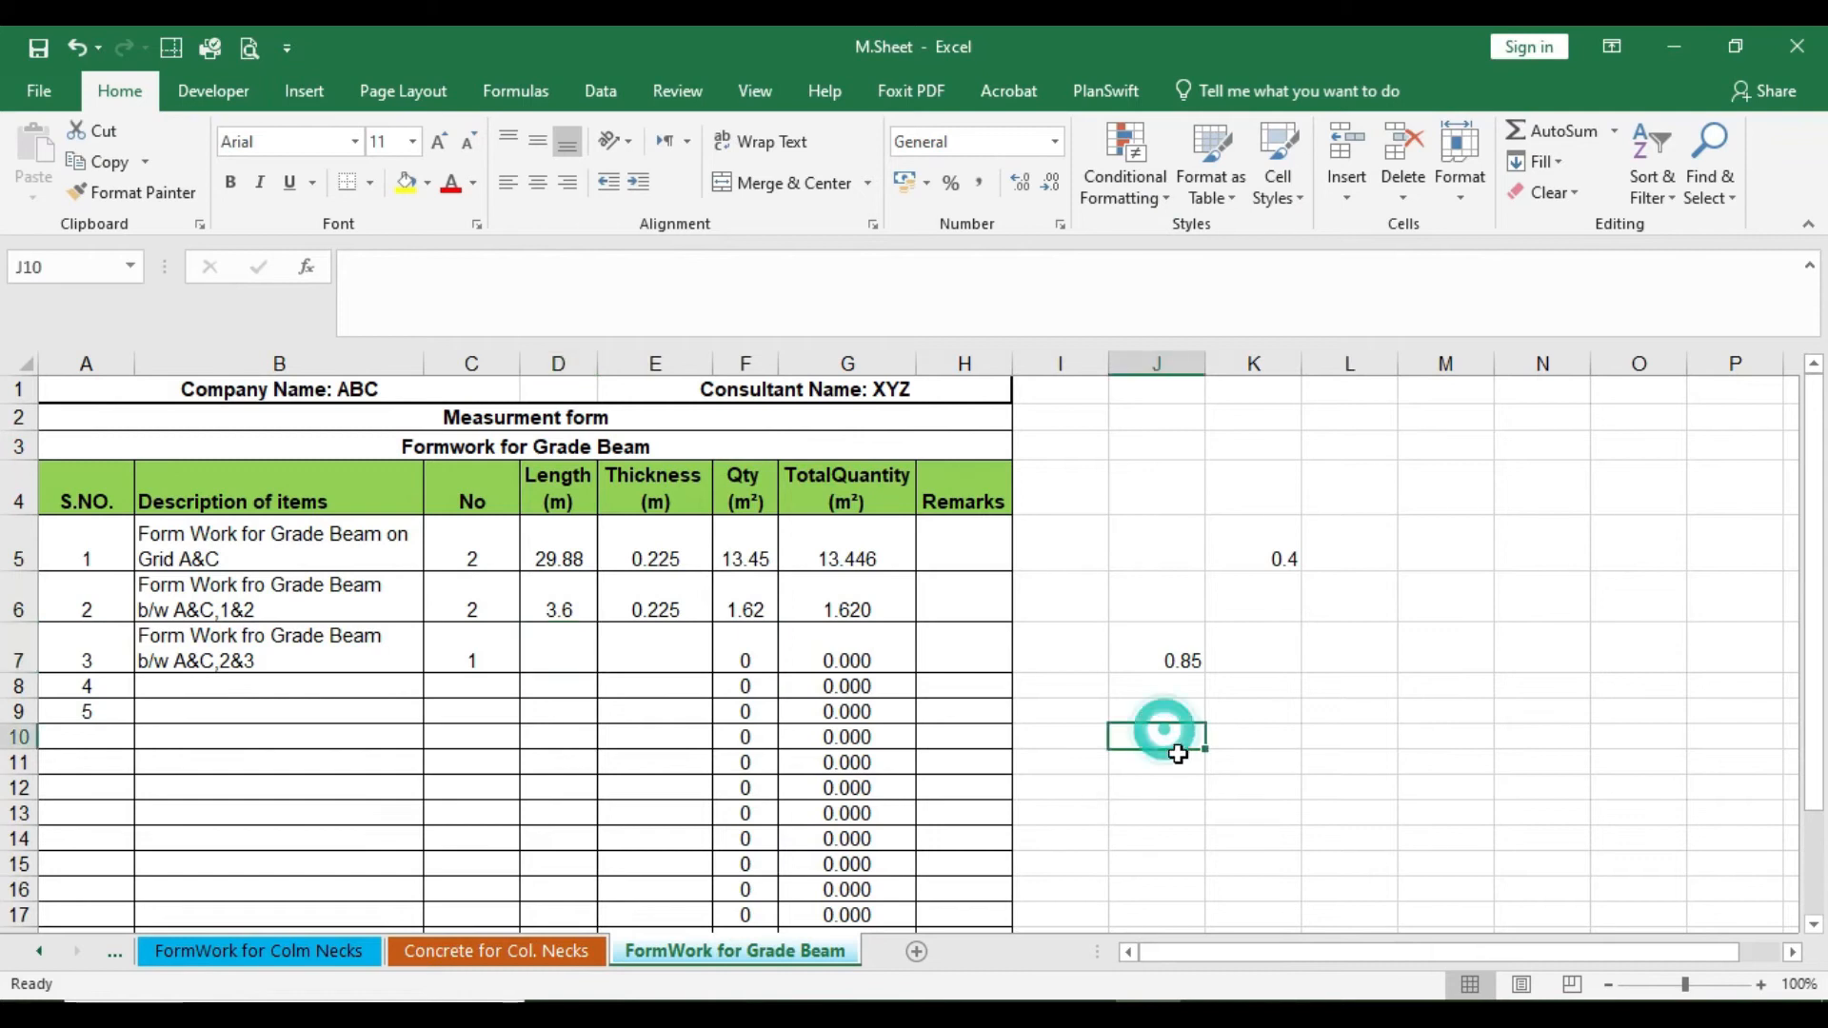
key("alt+Tab")
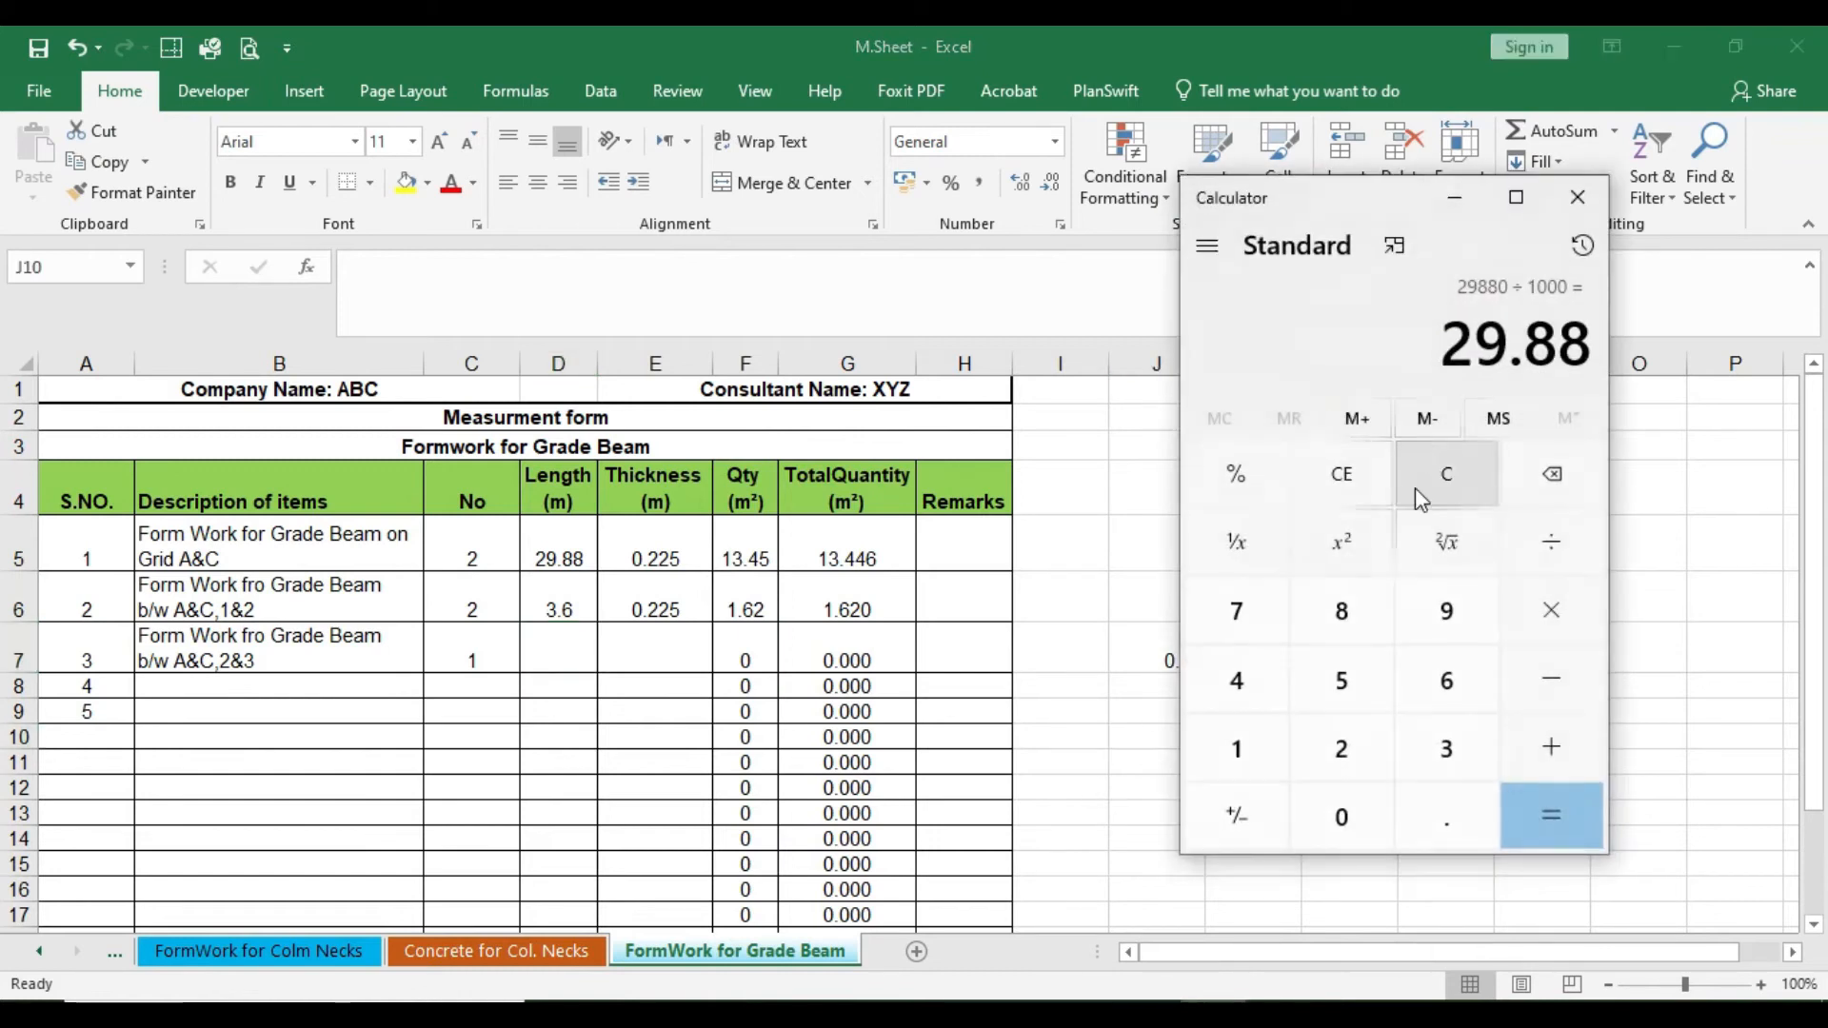
left_click(1474, 482)
left_click(1442, 736)
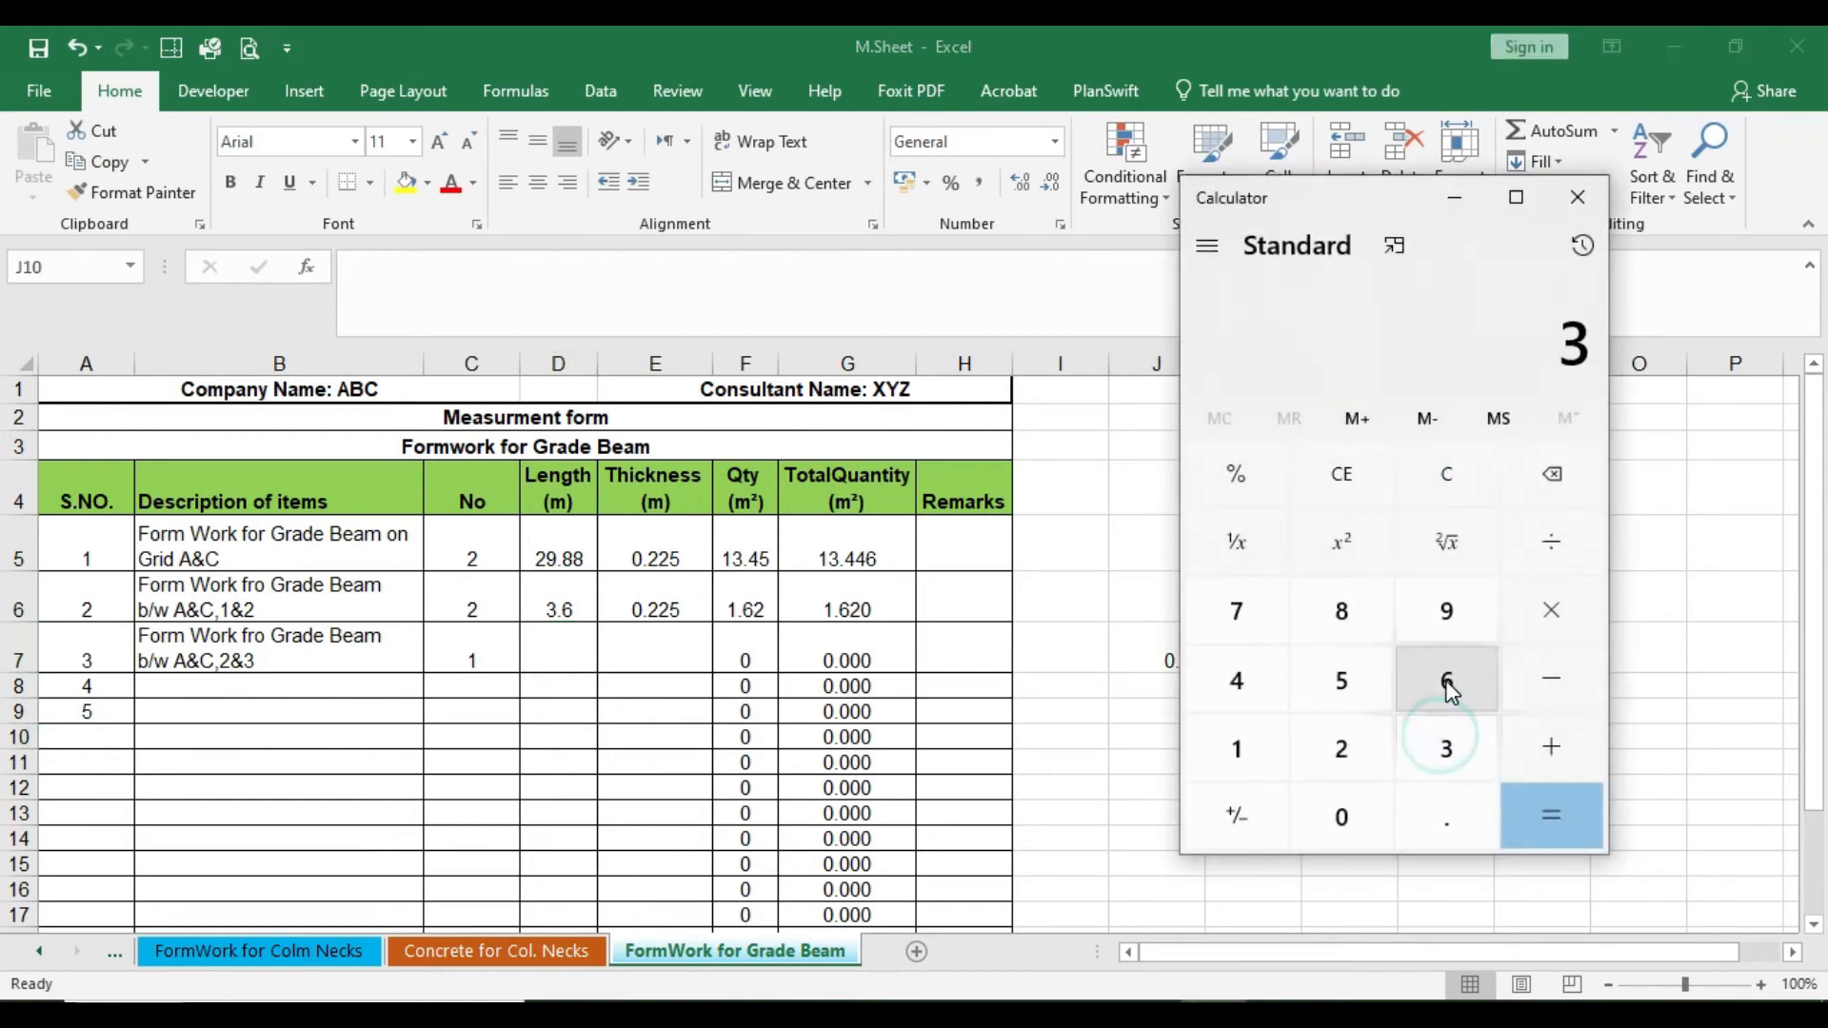
left_click(1445, 685)
double_click(1374, 816)
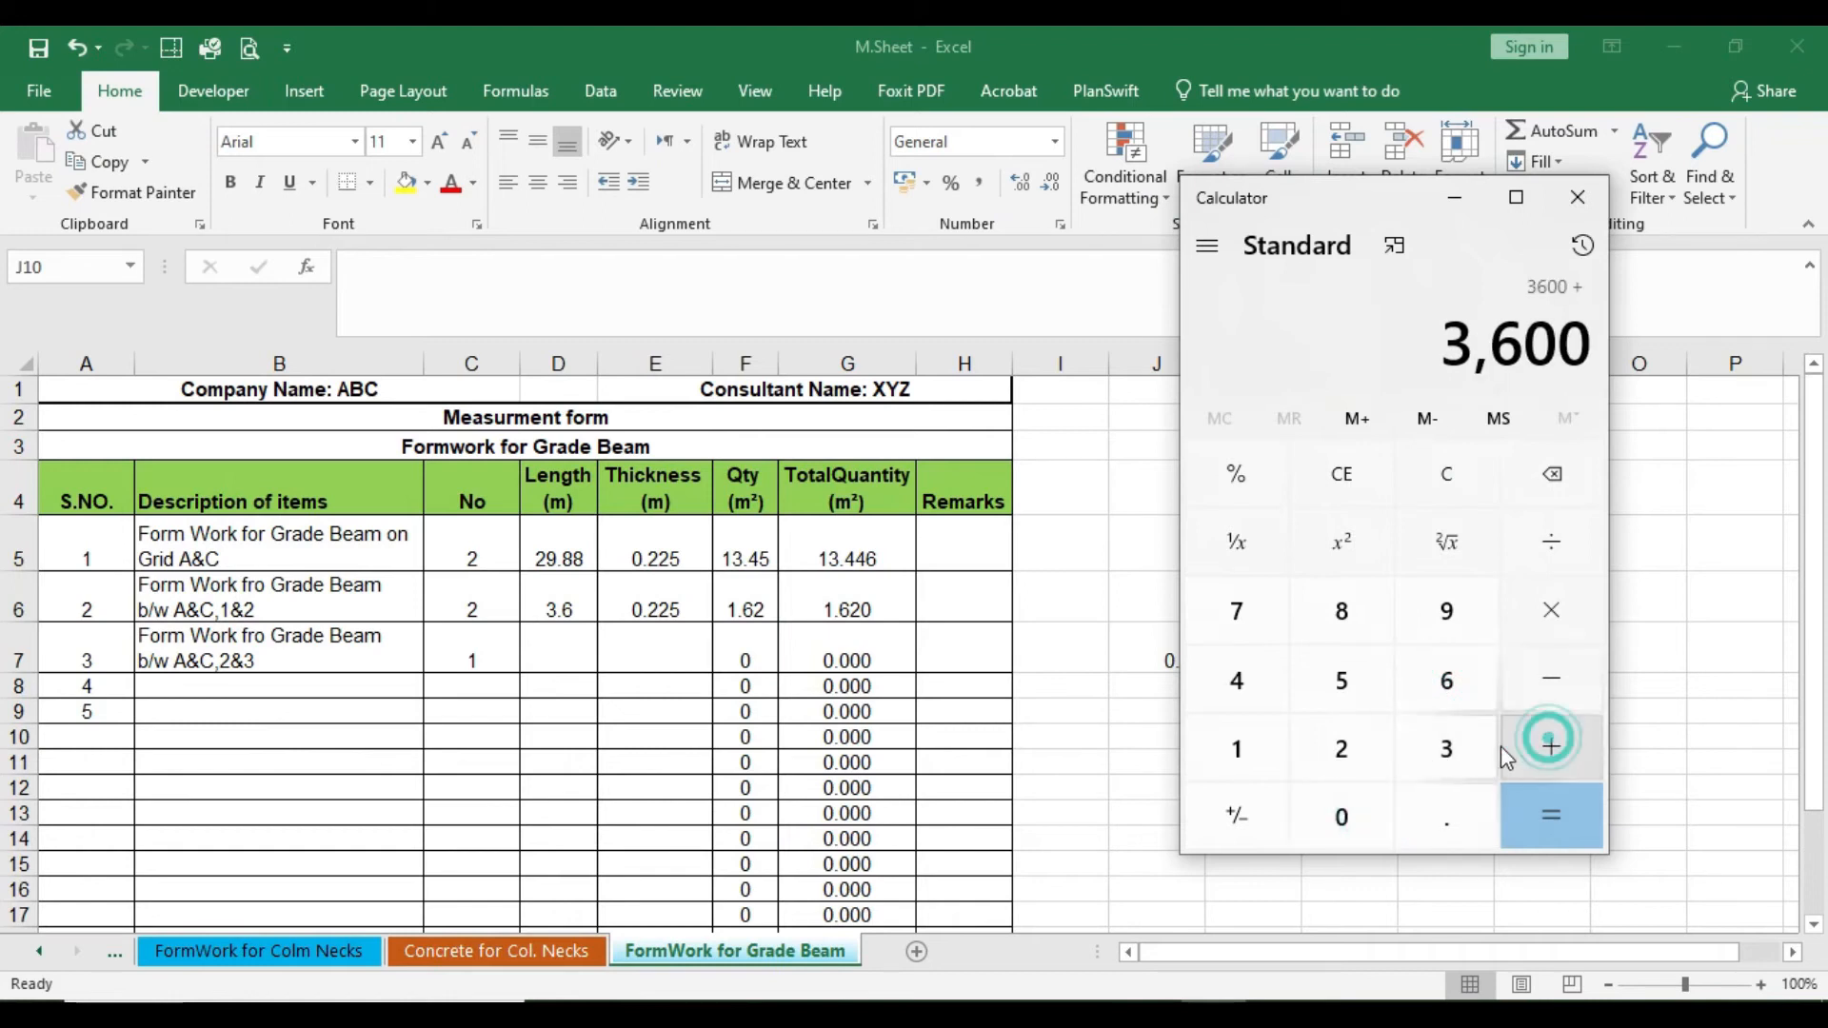
left_click(1447, 749)
left_click(1441, 679)
double_click(1339, 817)
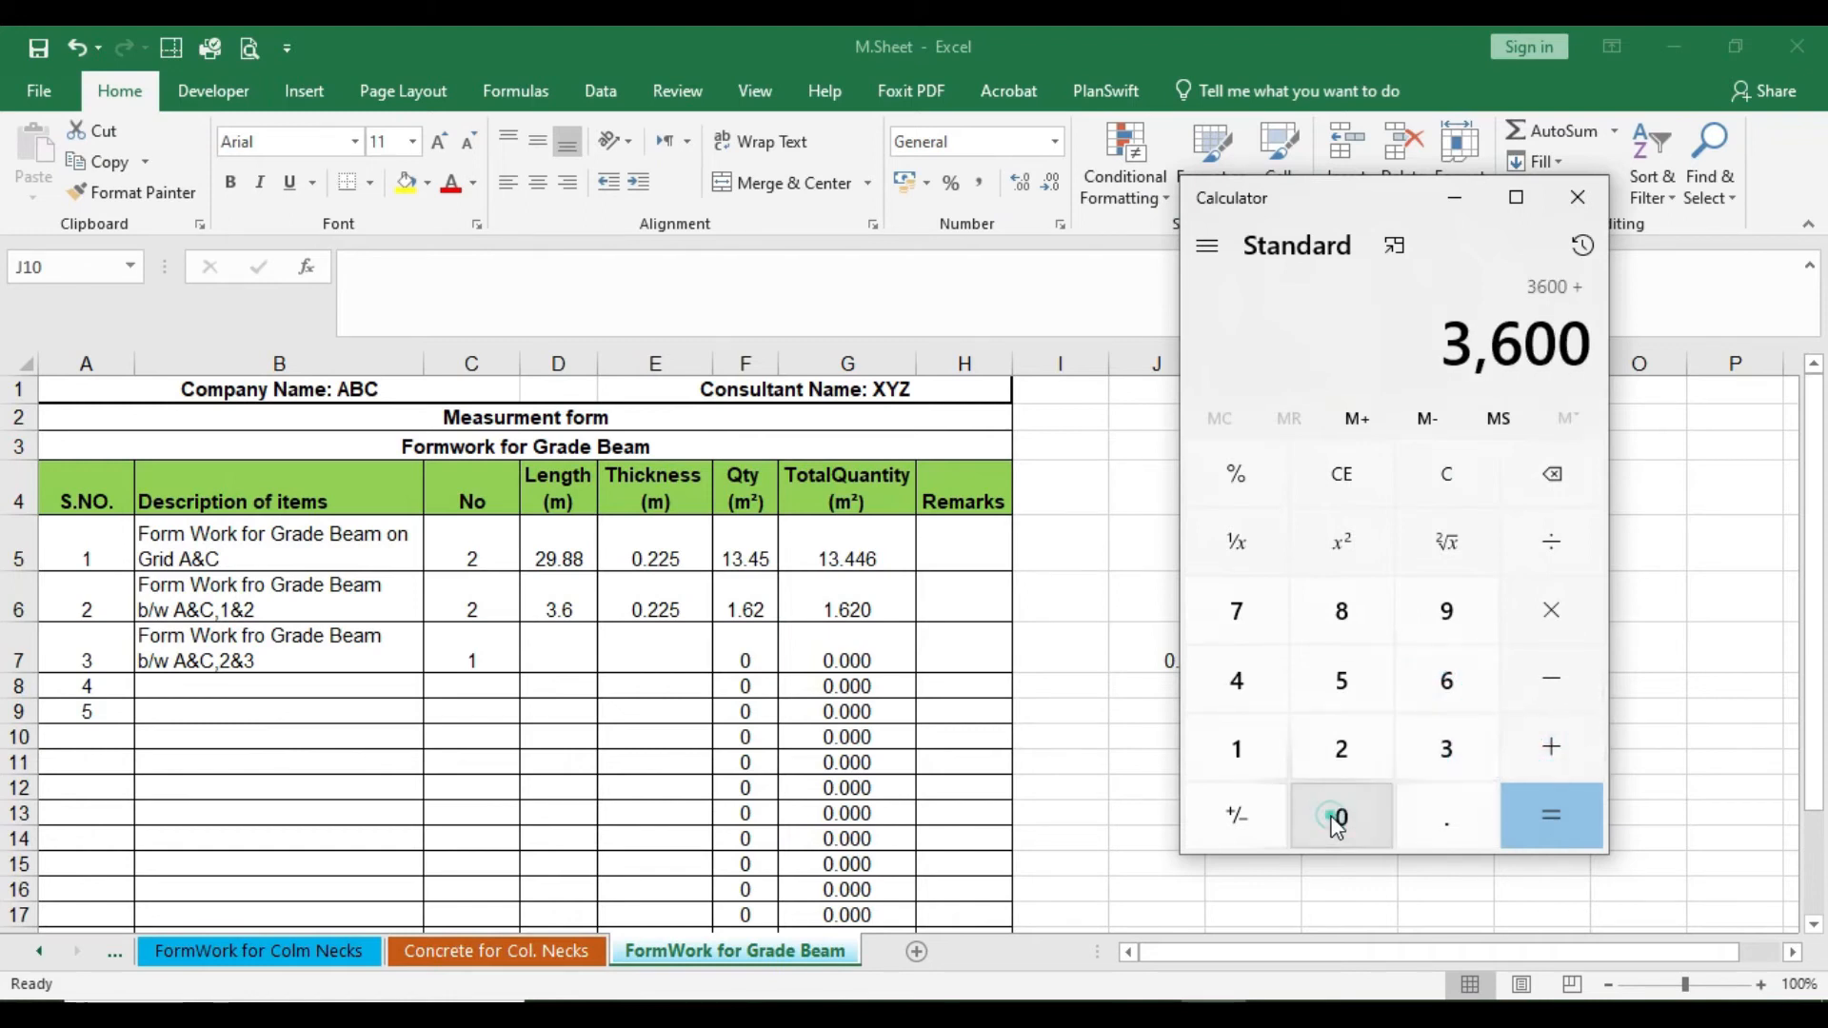
left_click(1543, 824)
Step: Divide the summed beam length by 1000 to convert it to metres and minimize Calculator
left_click(1537, 562)
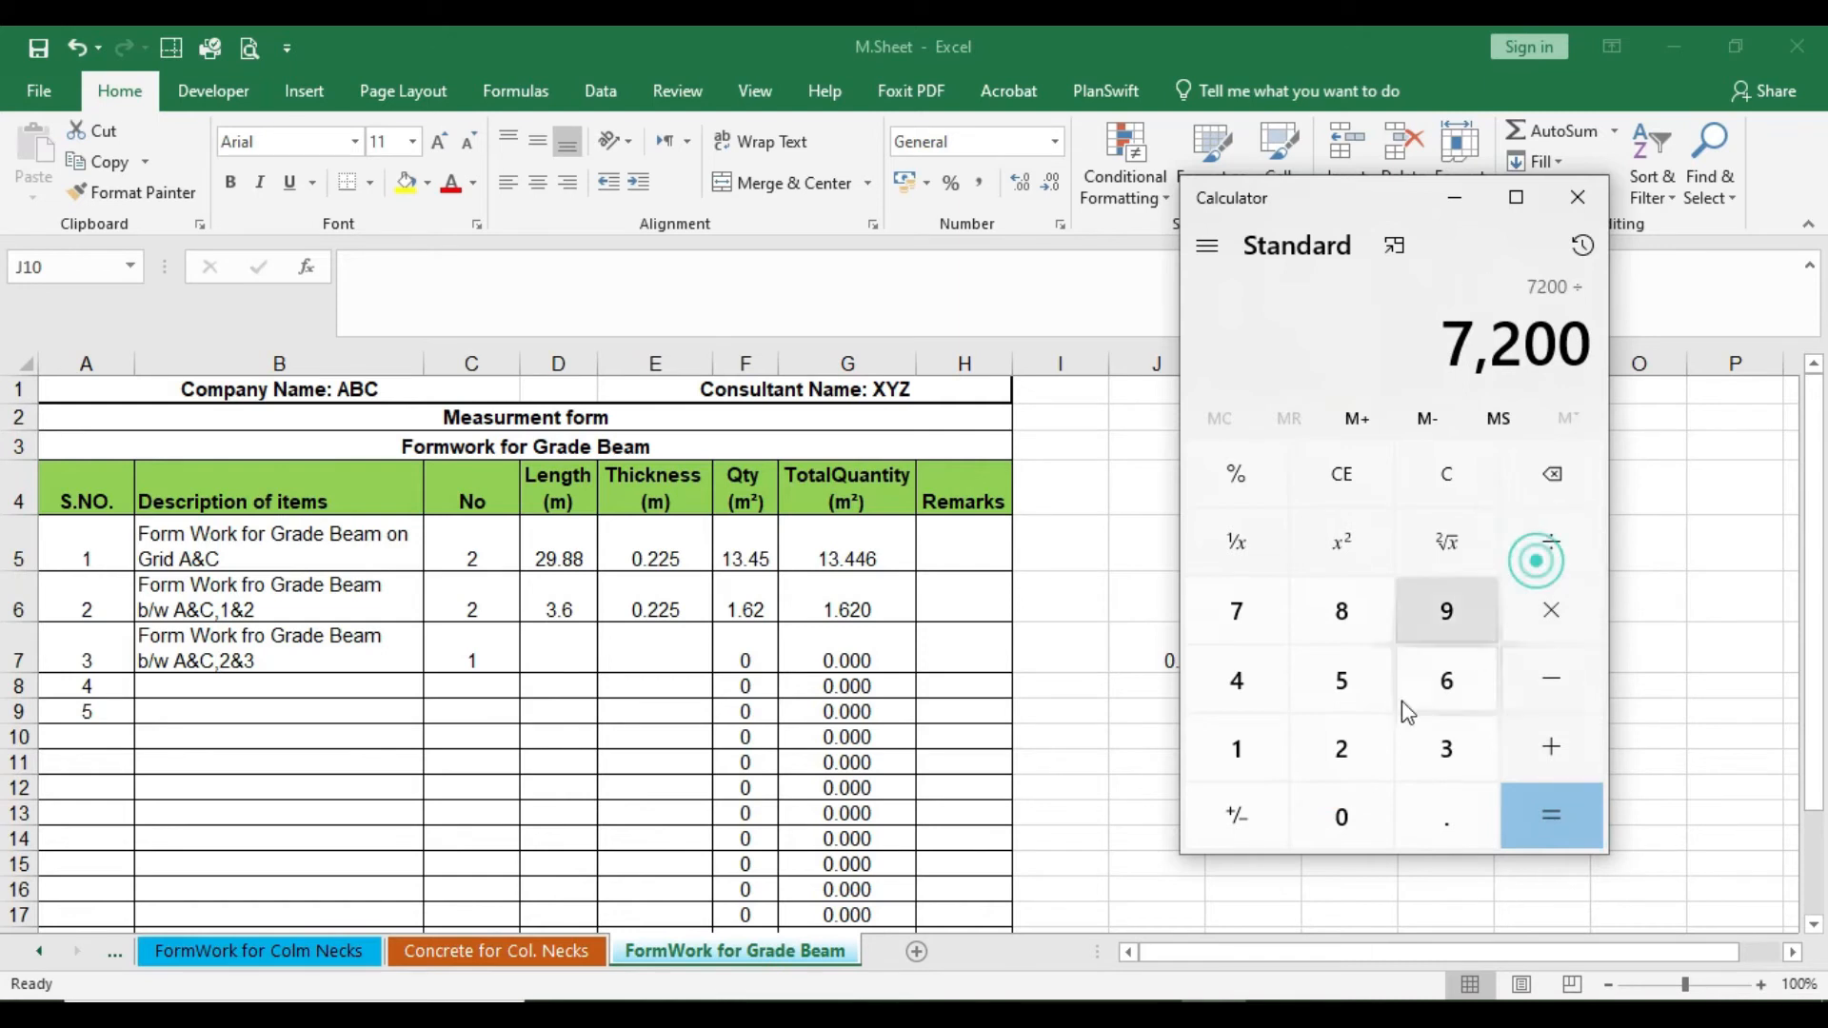
left_click(1266, 758)
double_click(1339, 817)
left_click(1337, 819)
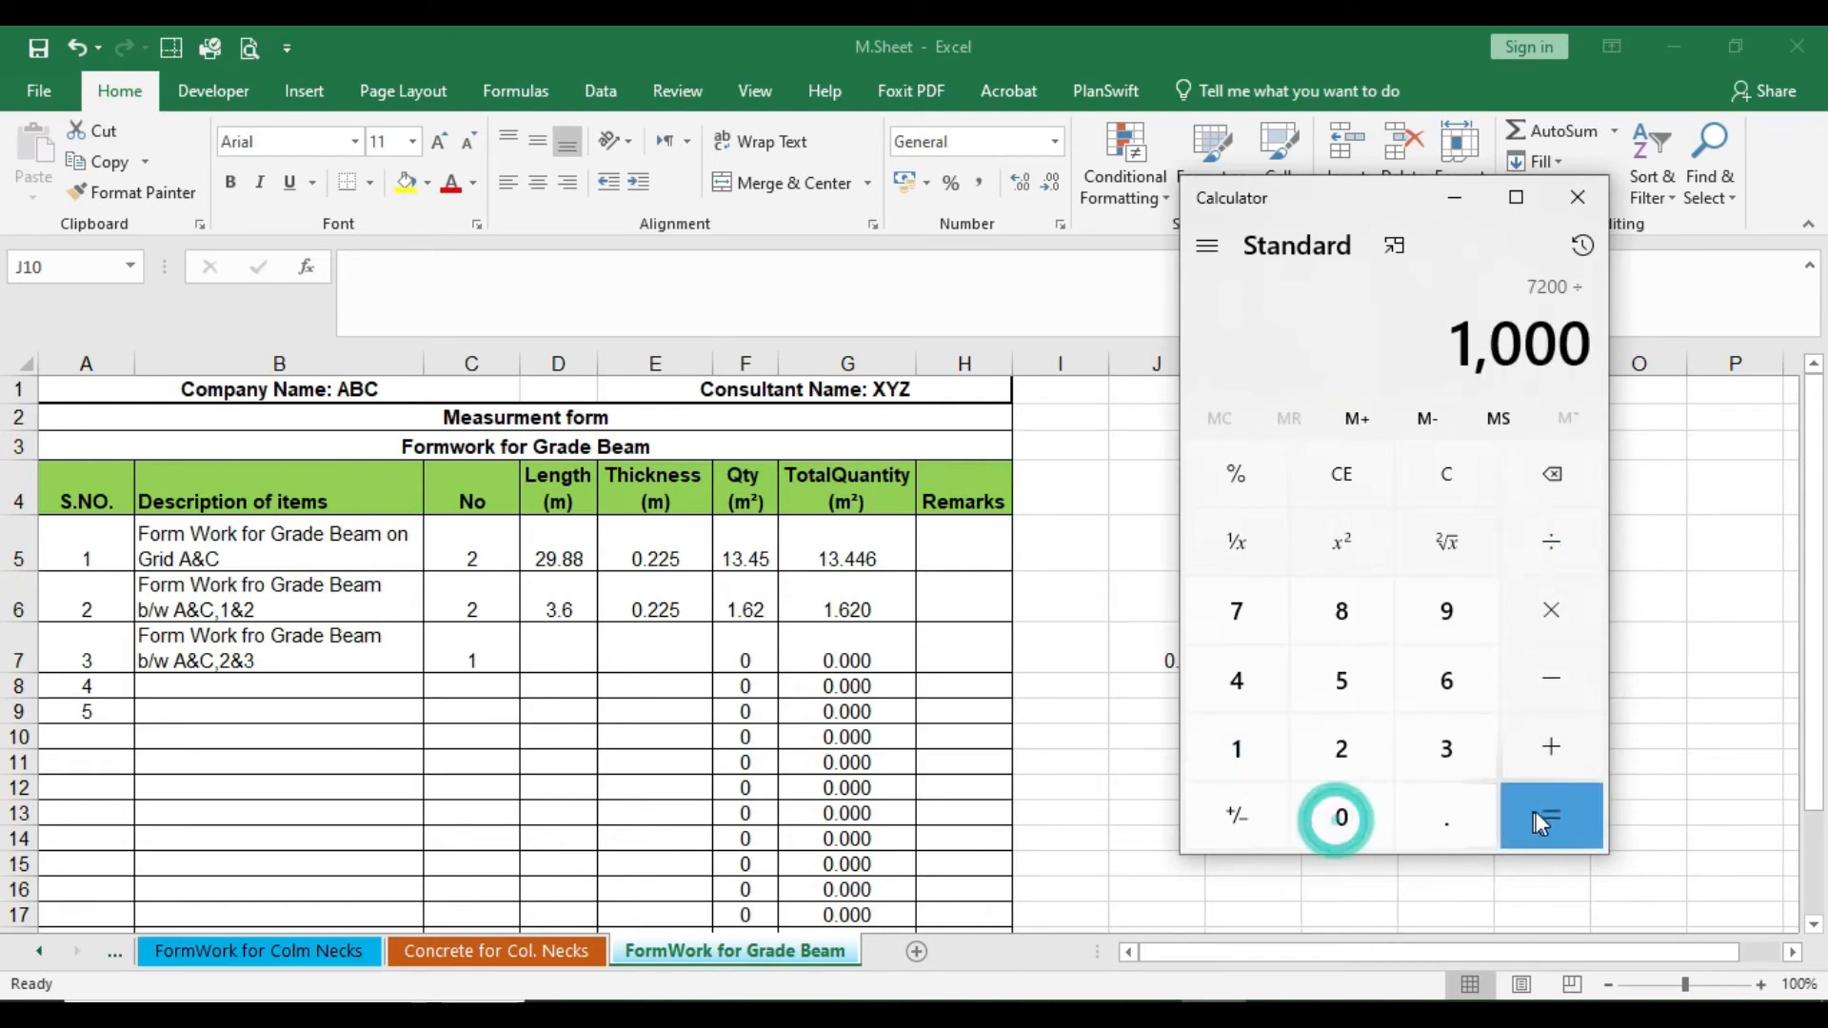
left_click(1534, 812)
left_click(1471, 200)
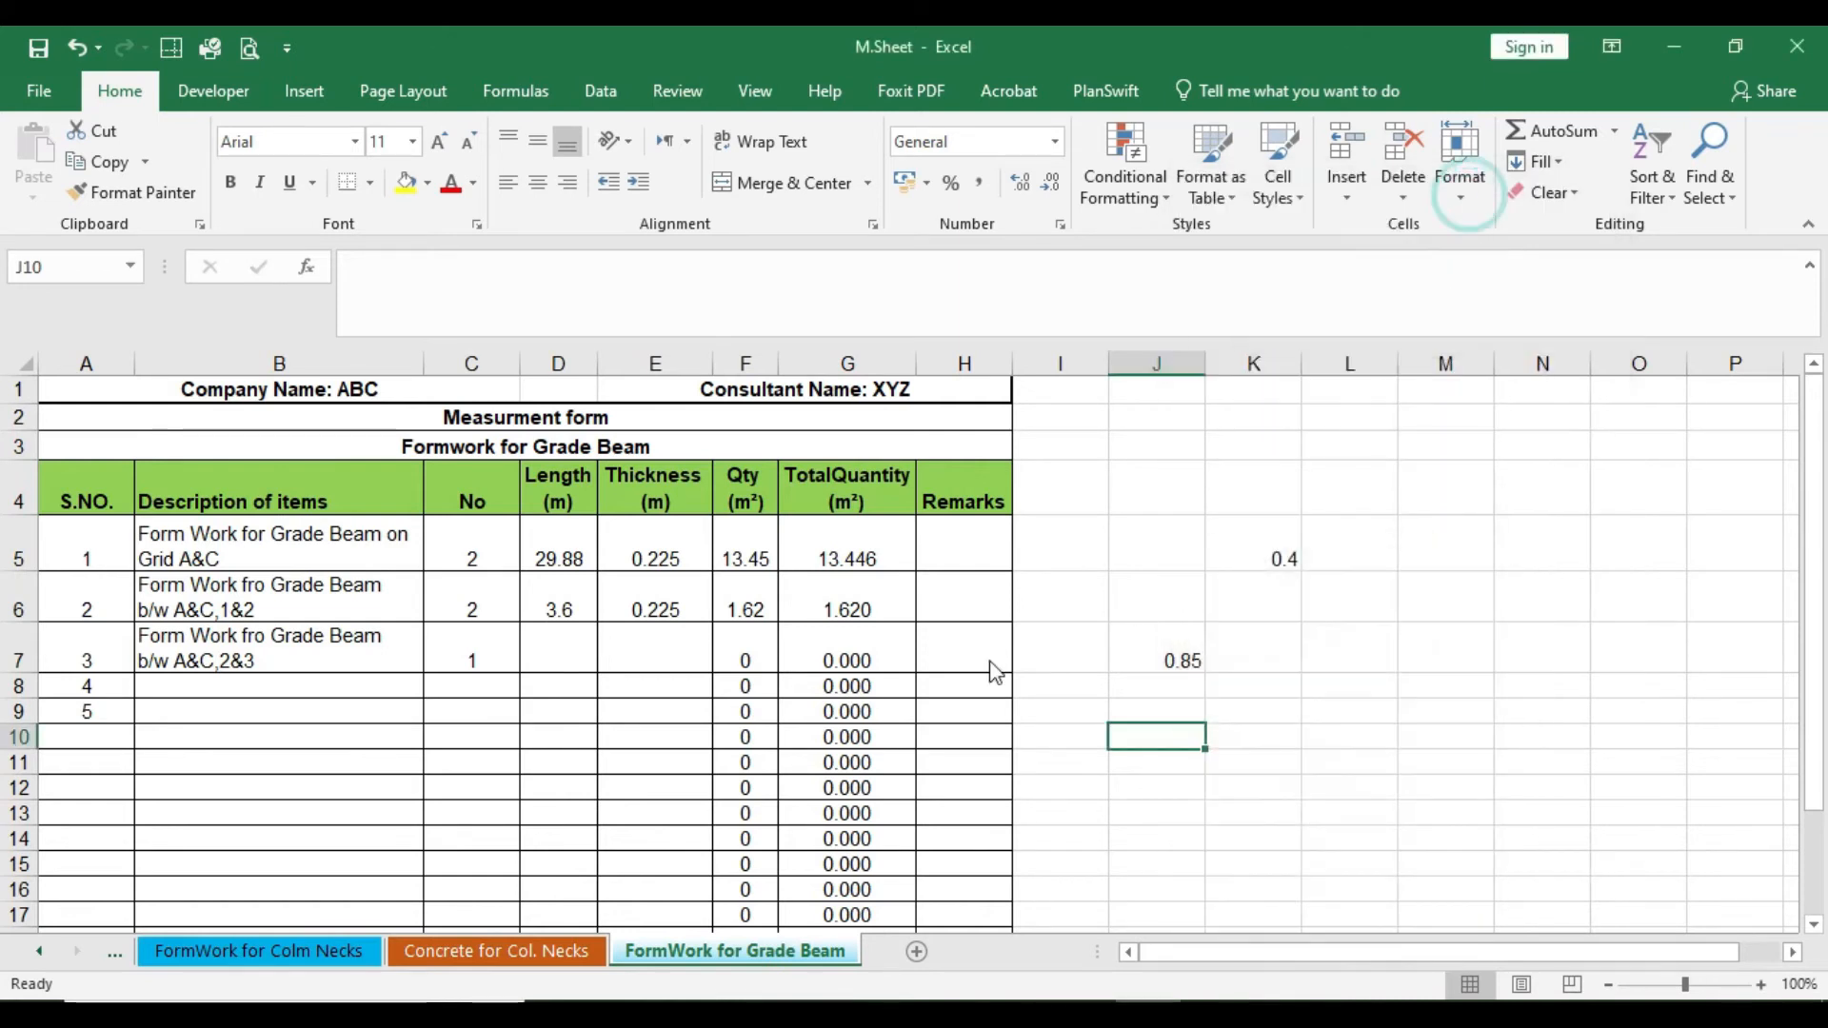
Step: Enter length 7.2 m in row 7 and copy the 0.225 m thickness down from row 6
left_click(588, 652)
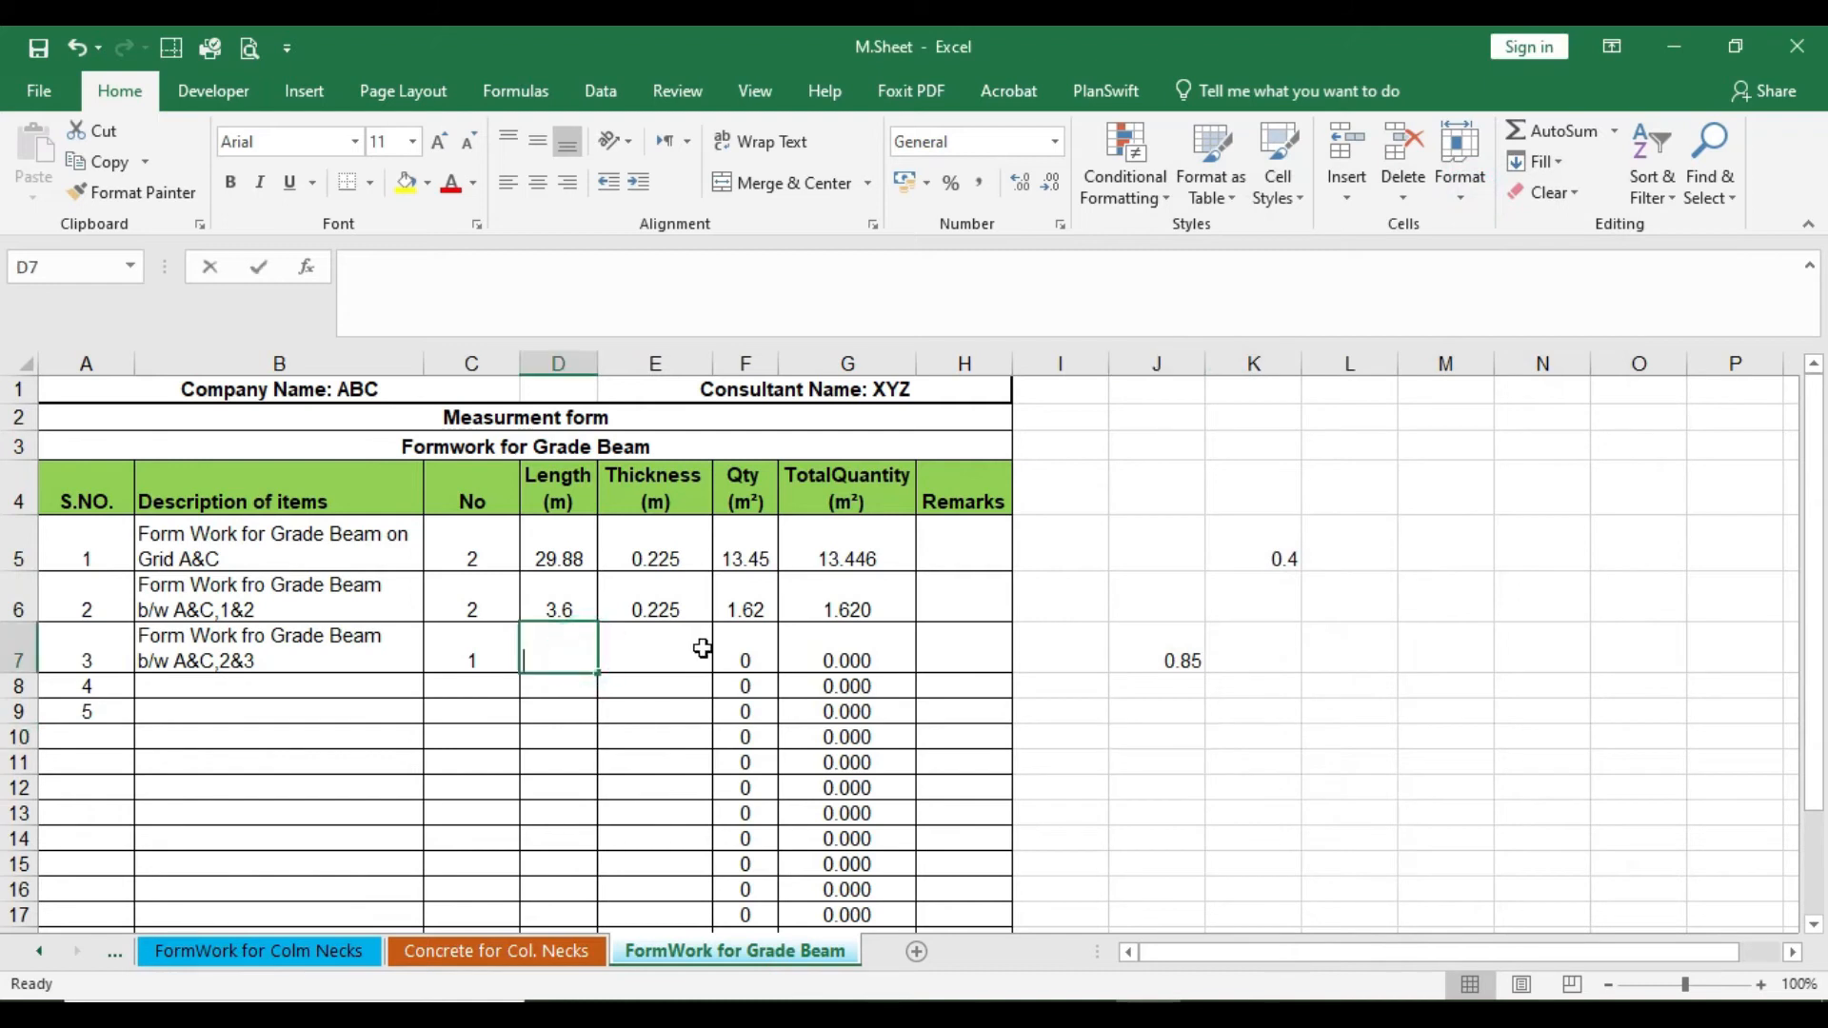
type("7.2")
left_click(704, 651)
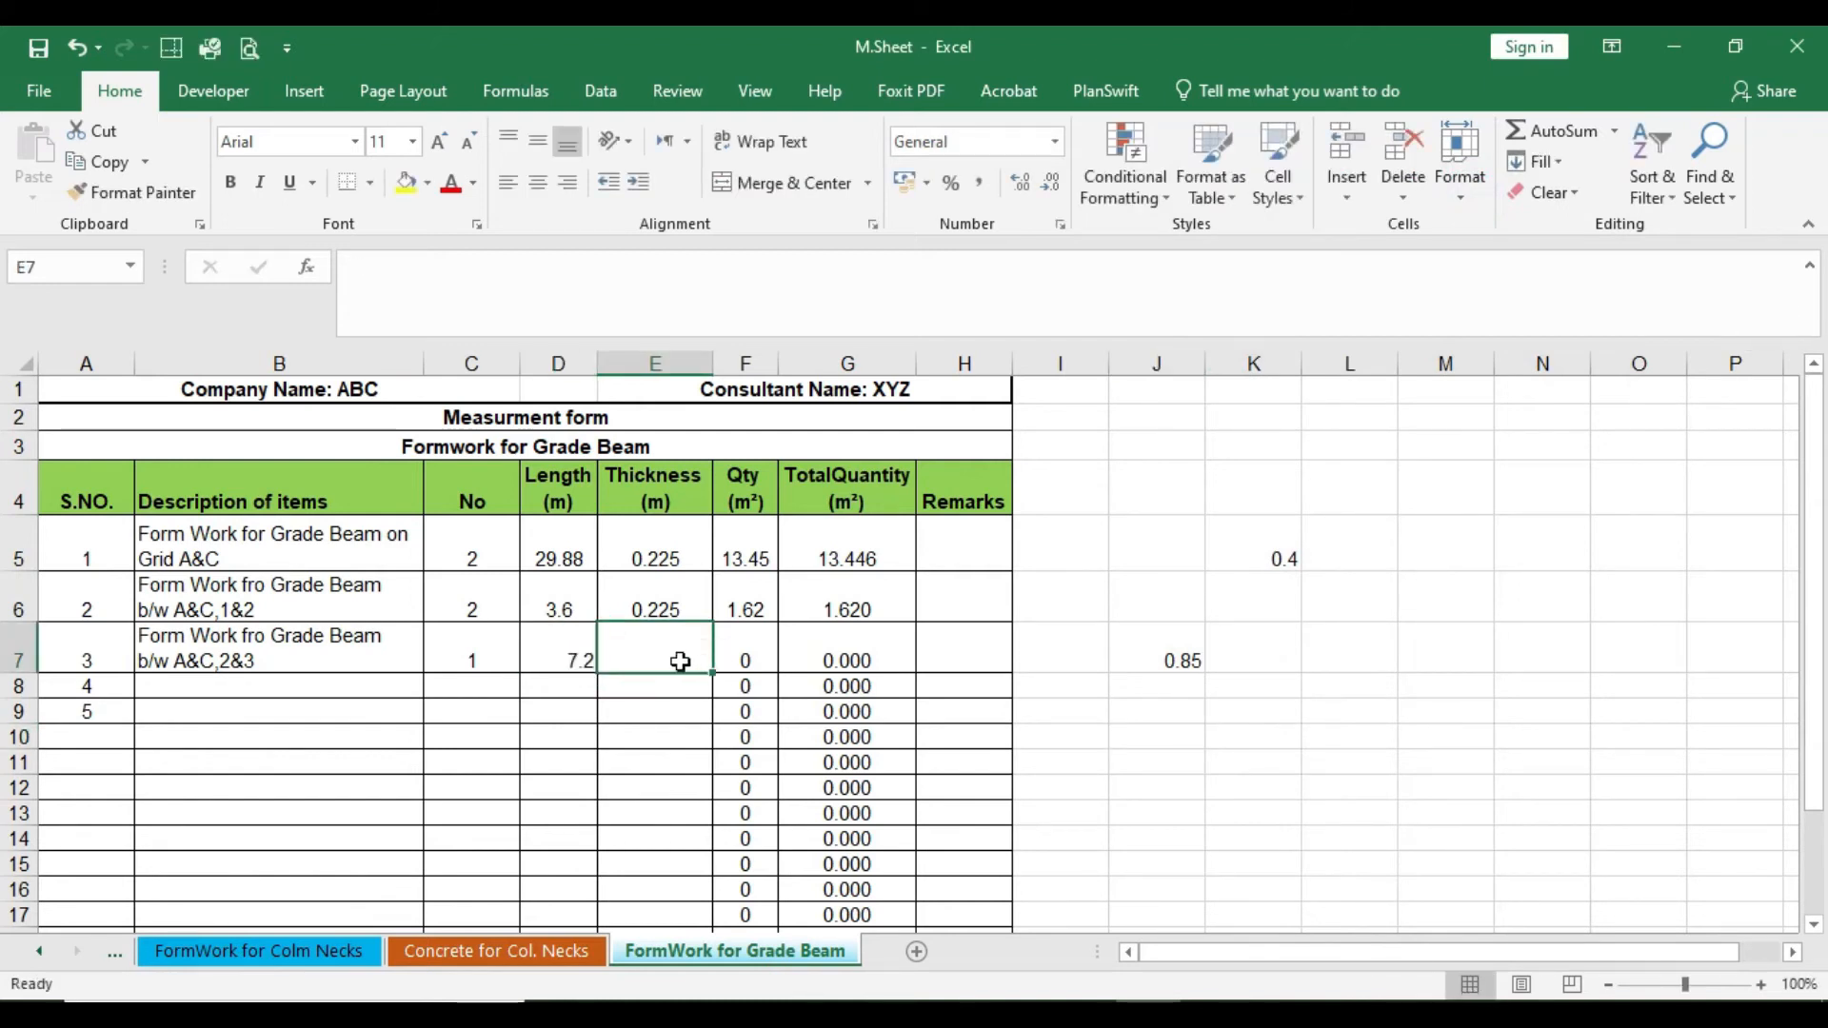
left_click(660, 610)
left_click_drag(710, 624, 700, 652)
left_click(575, 657)
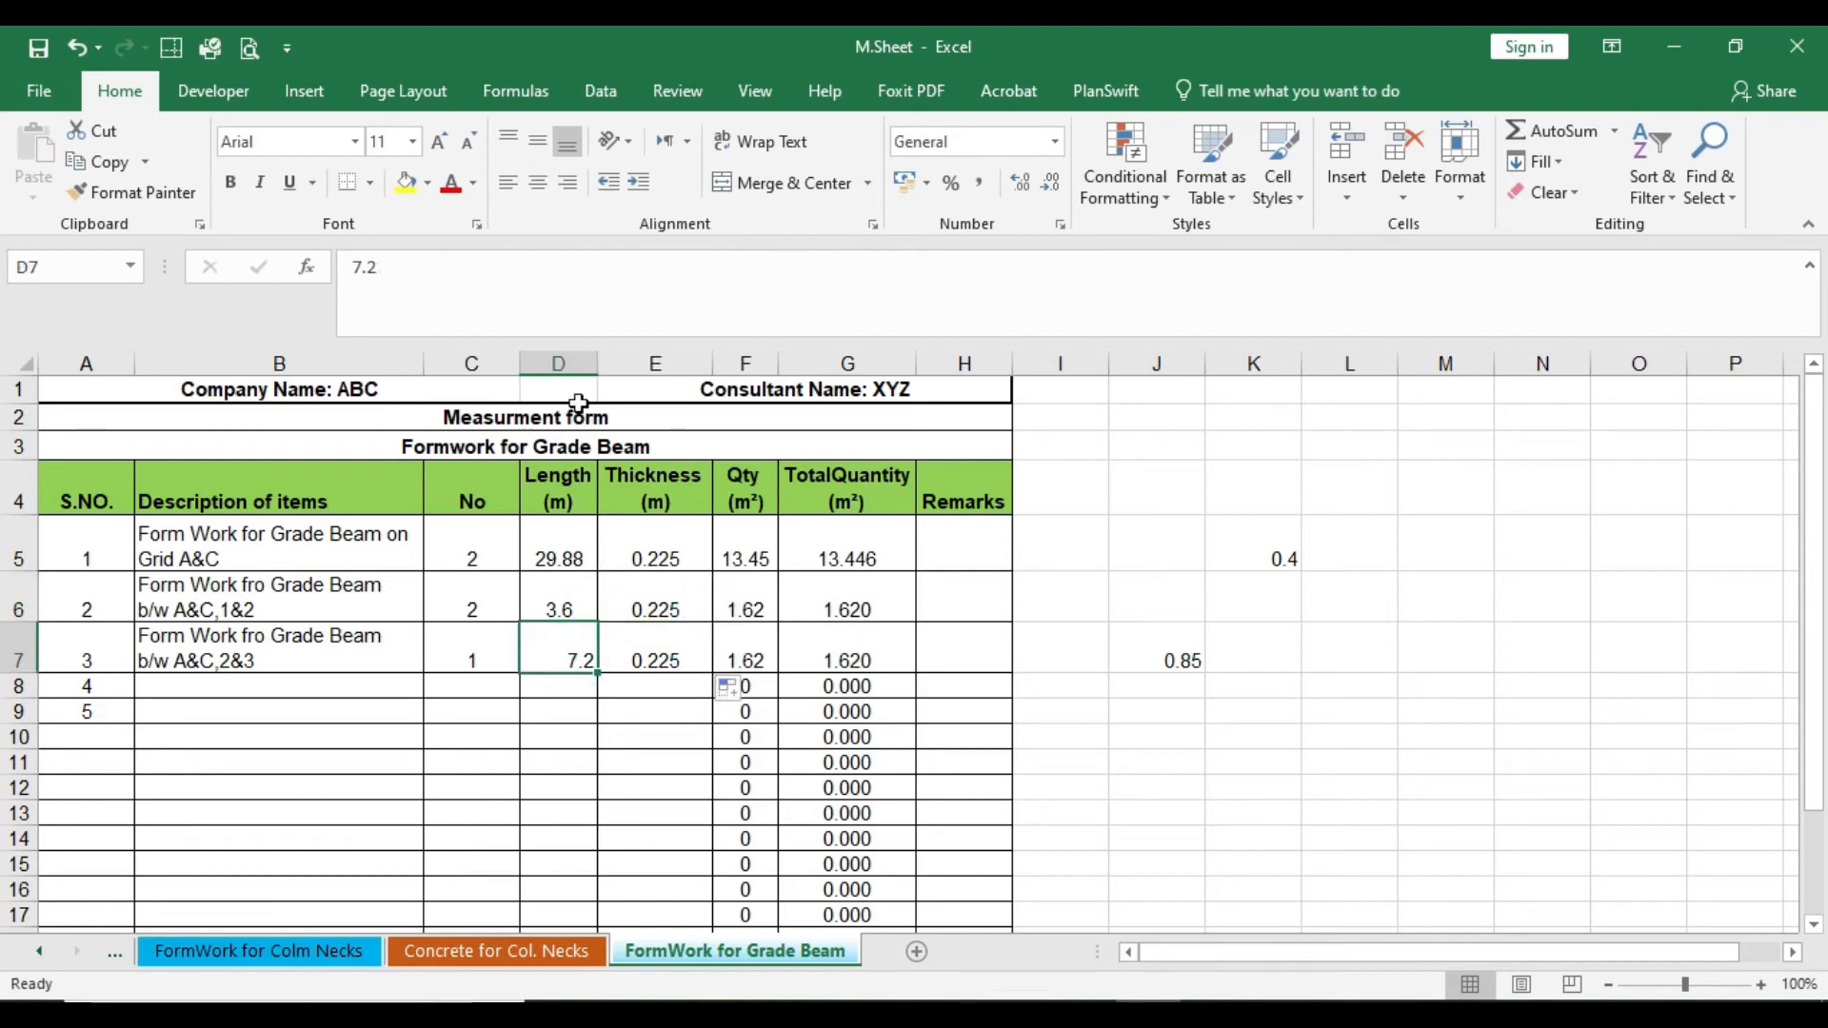
Step: Centre-align the entire Length column
left_click(576, 361)
left_click(533, 177)
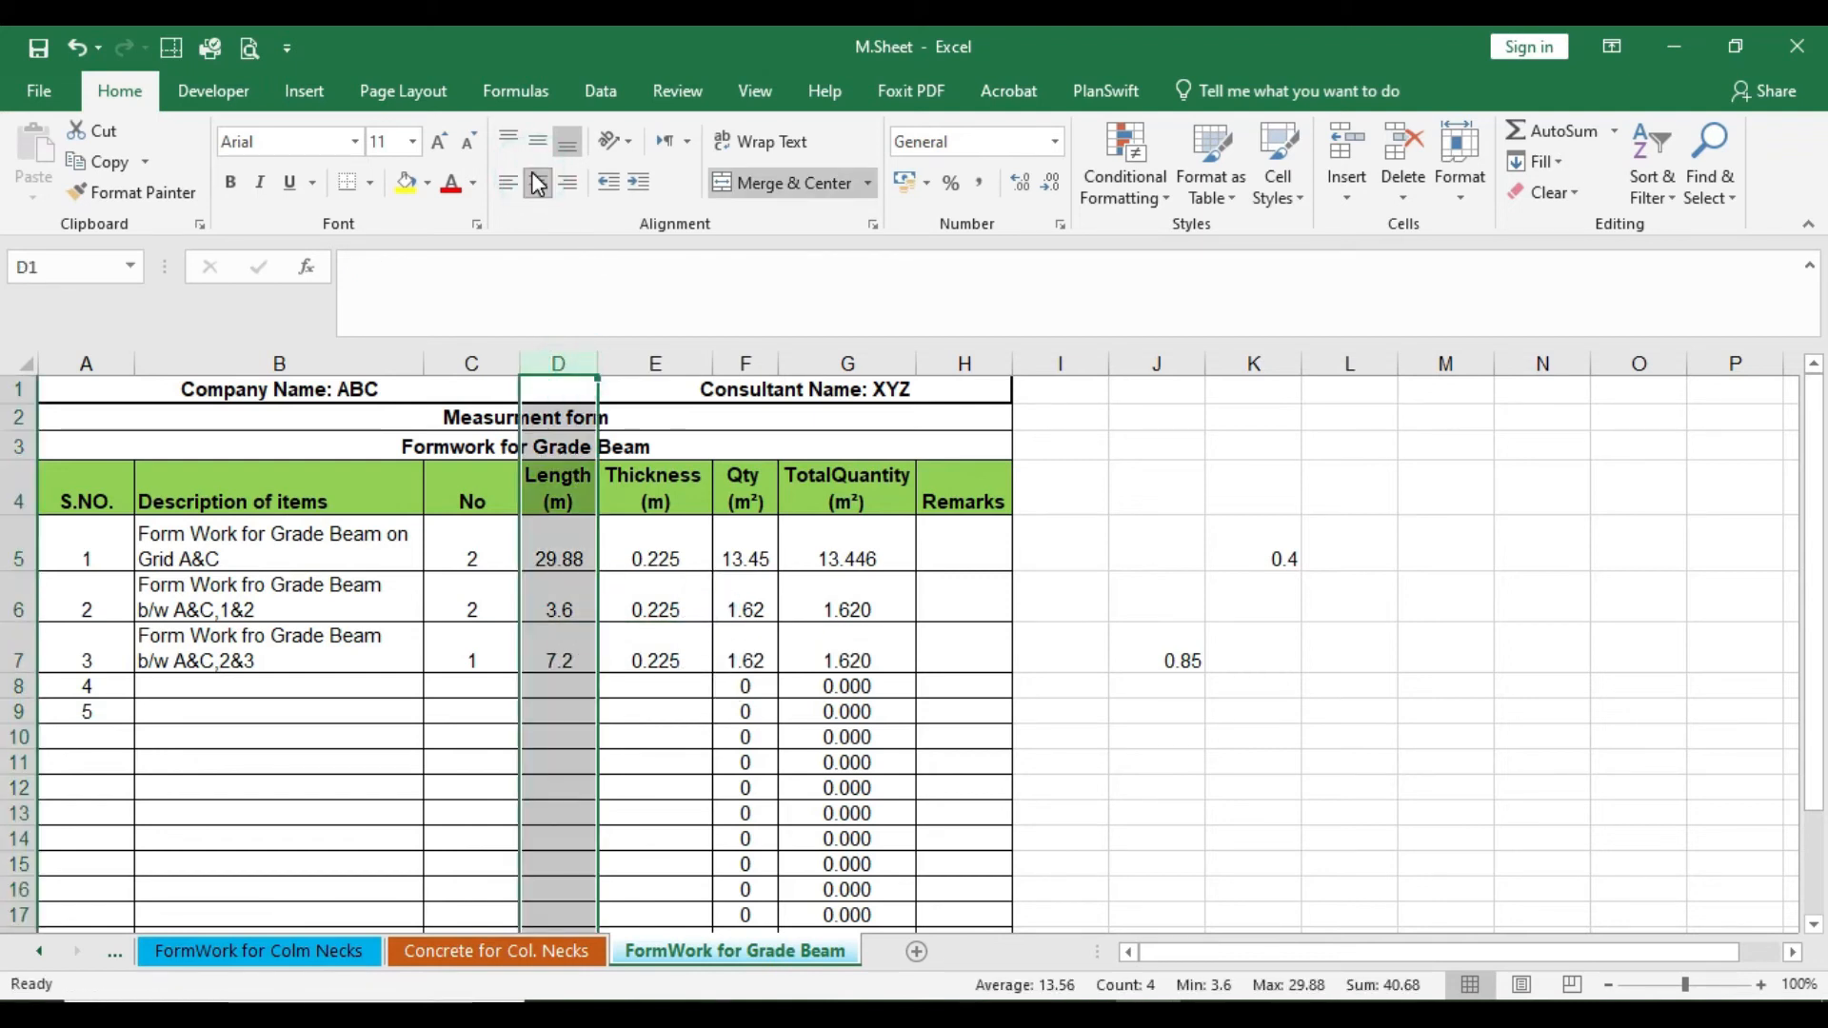
left_click(560, 657)
left_click(678, 657)
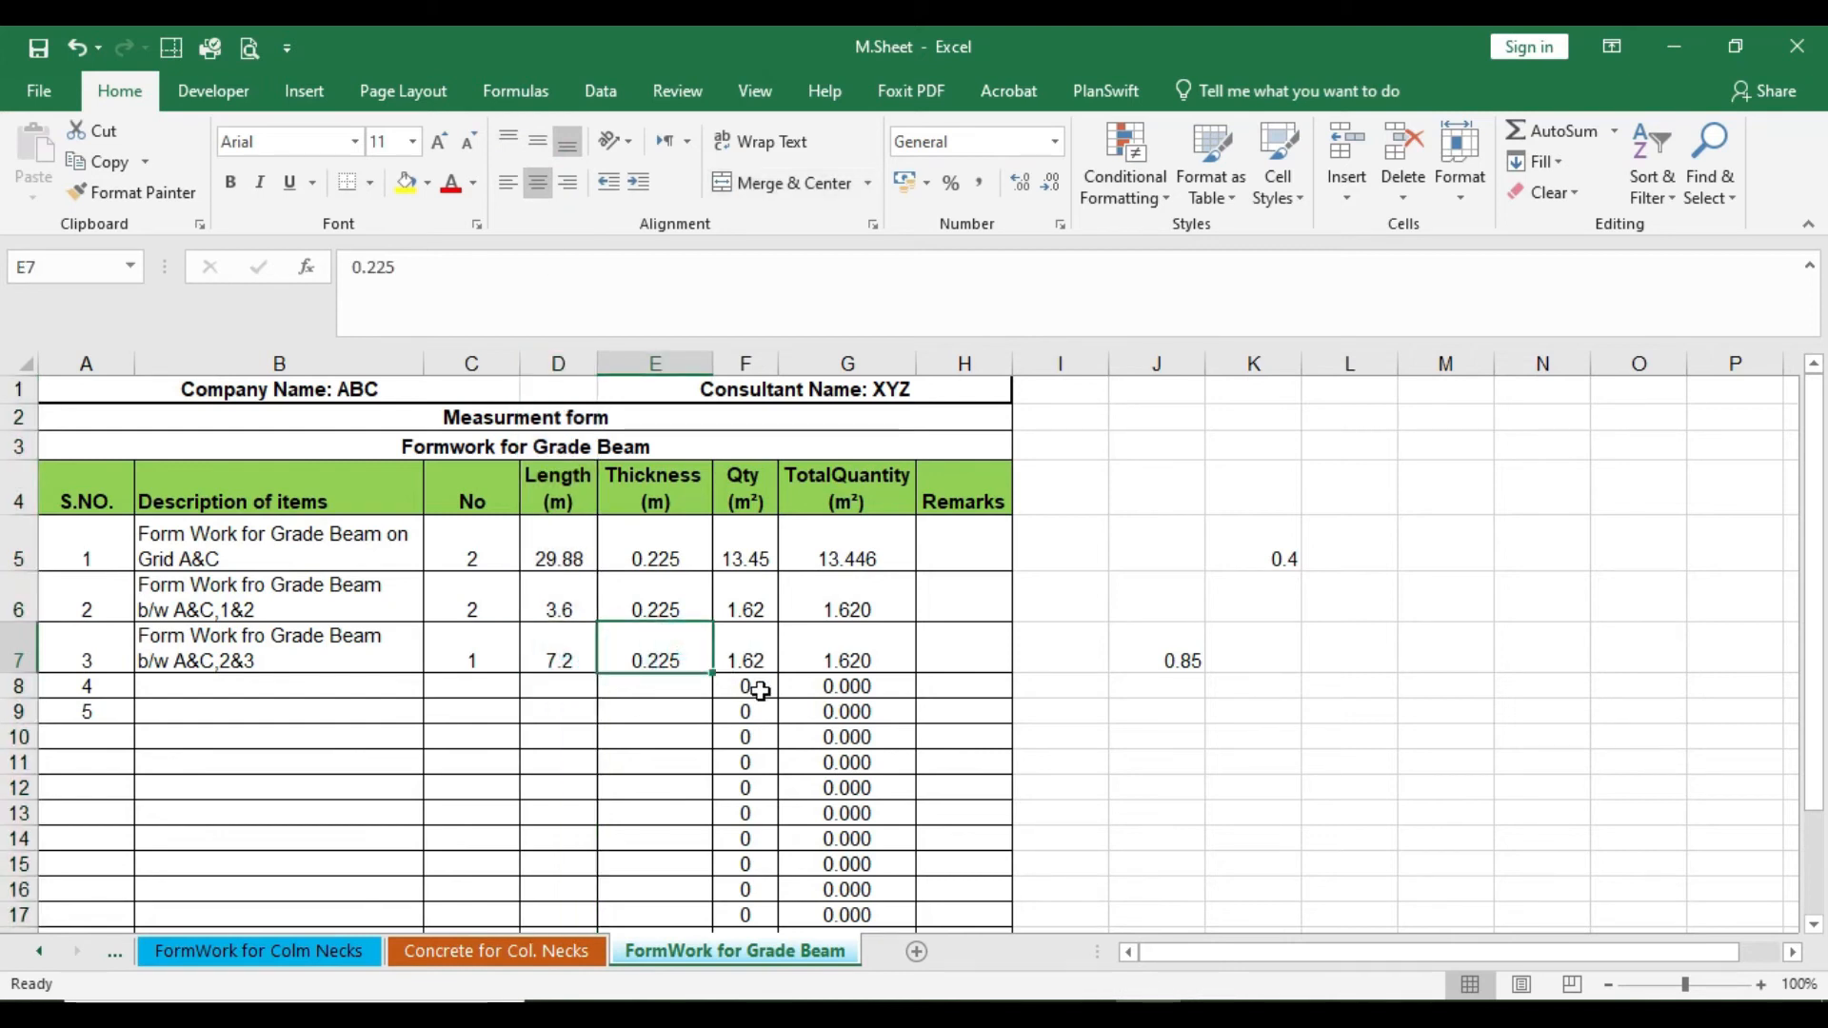
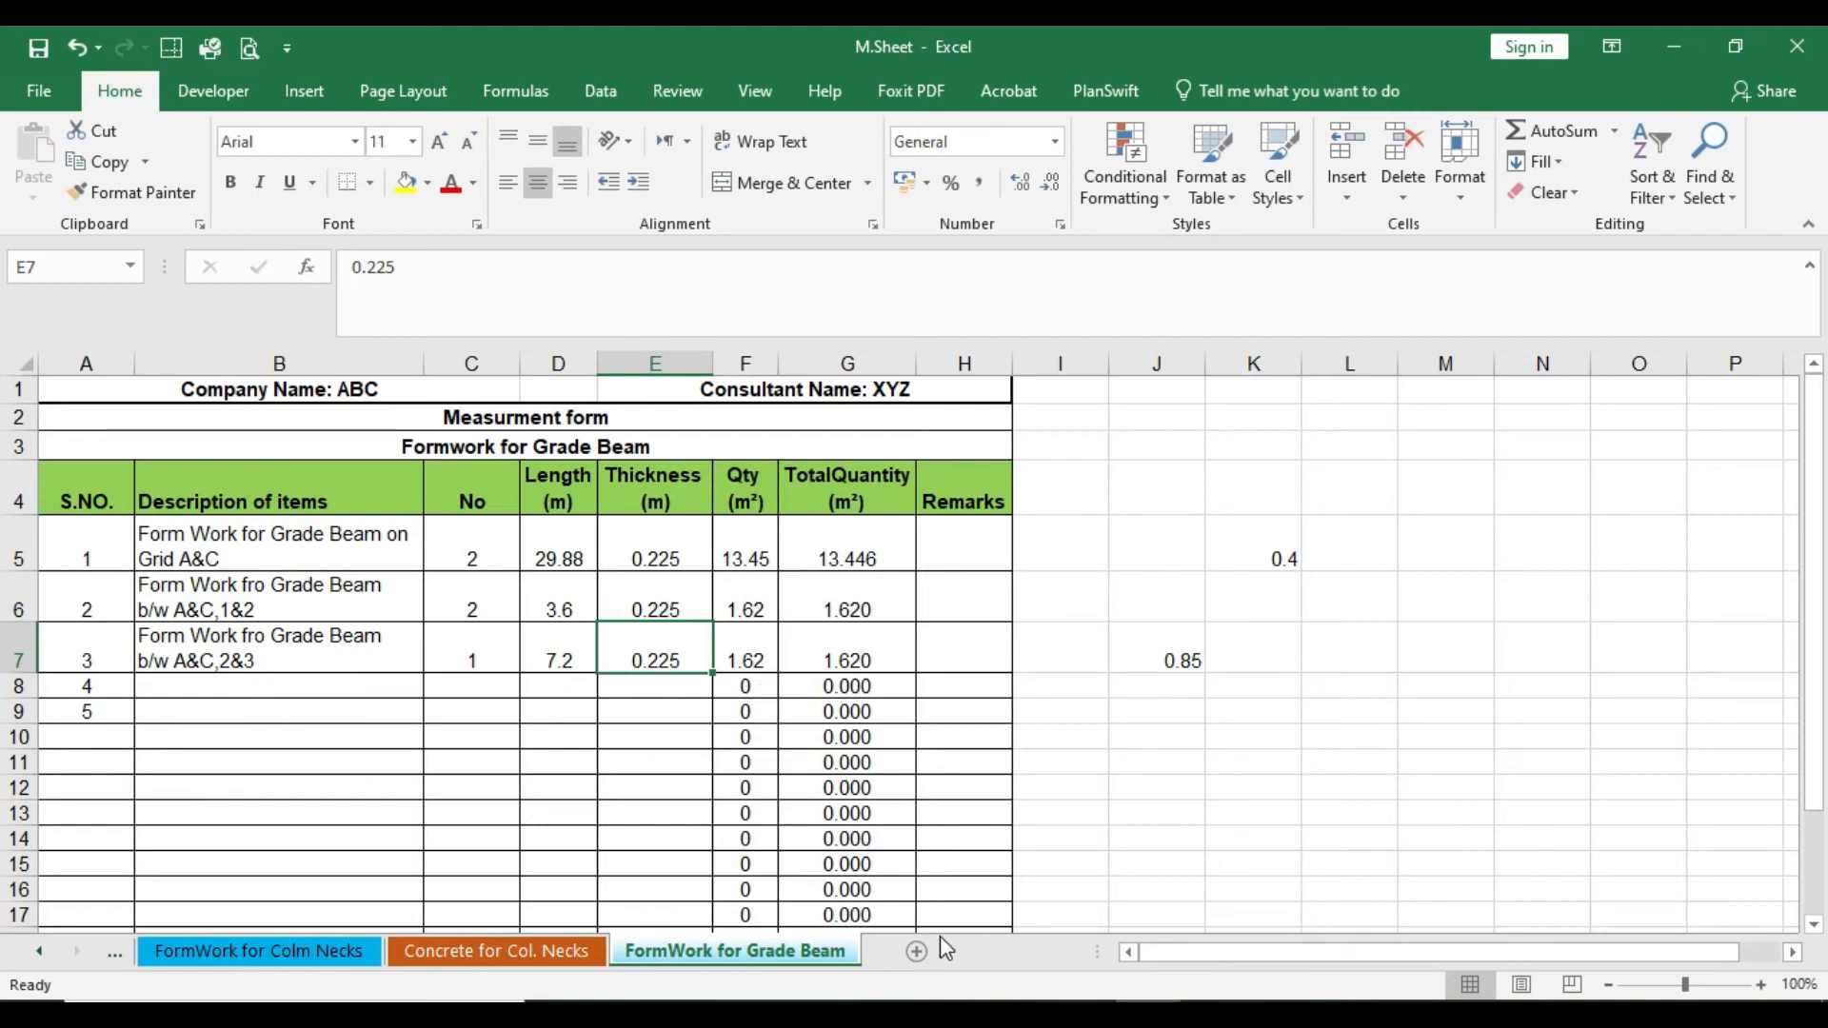
Step: Switch to AutoCAD and examine the intermediate grade beam between axes 3 and 4, east of grid B
left_click(232, 687)
left_click(1019, 1015)
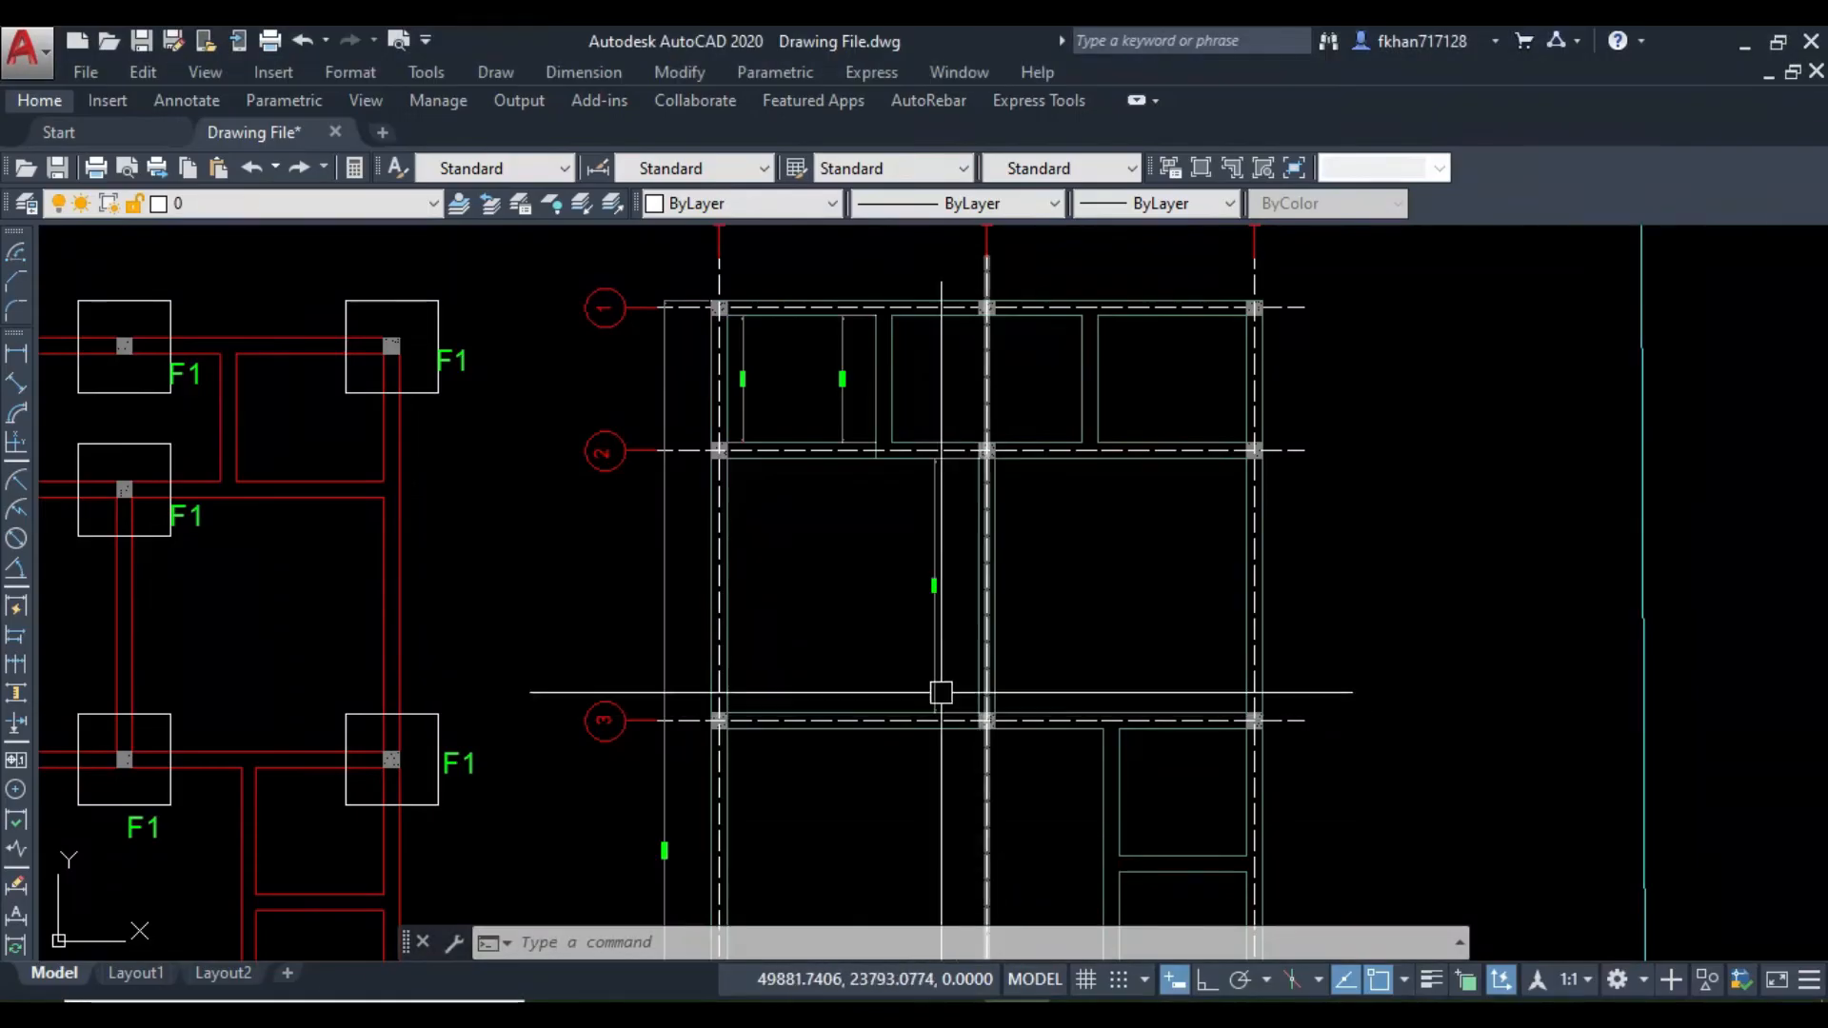
middle_click_drag(943, 675, 943, 461)
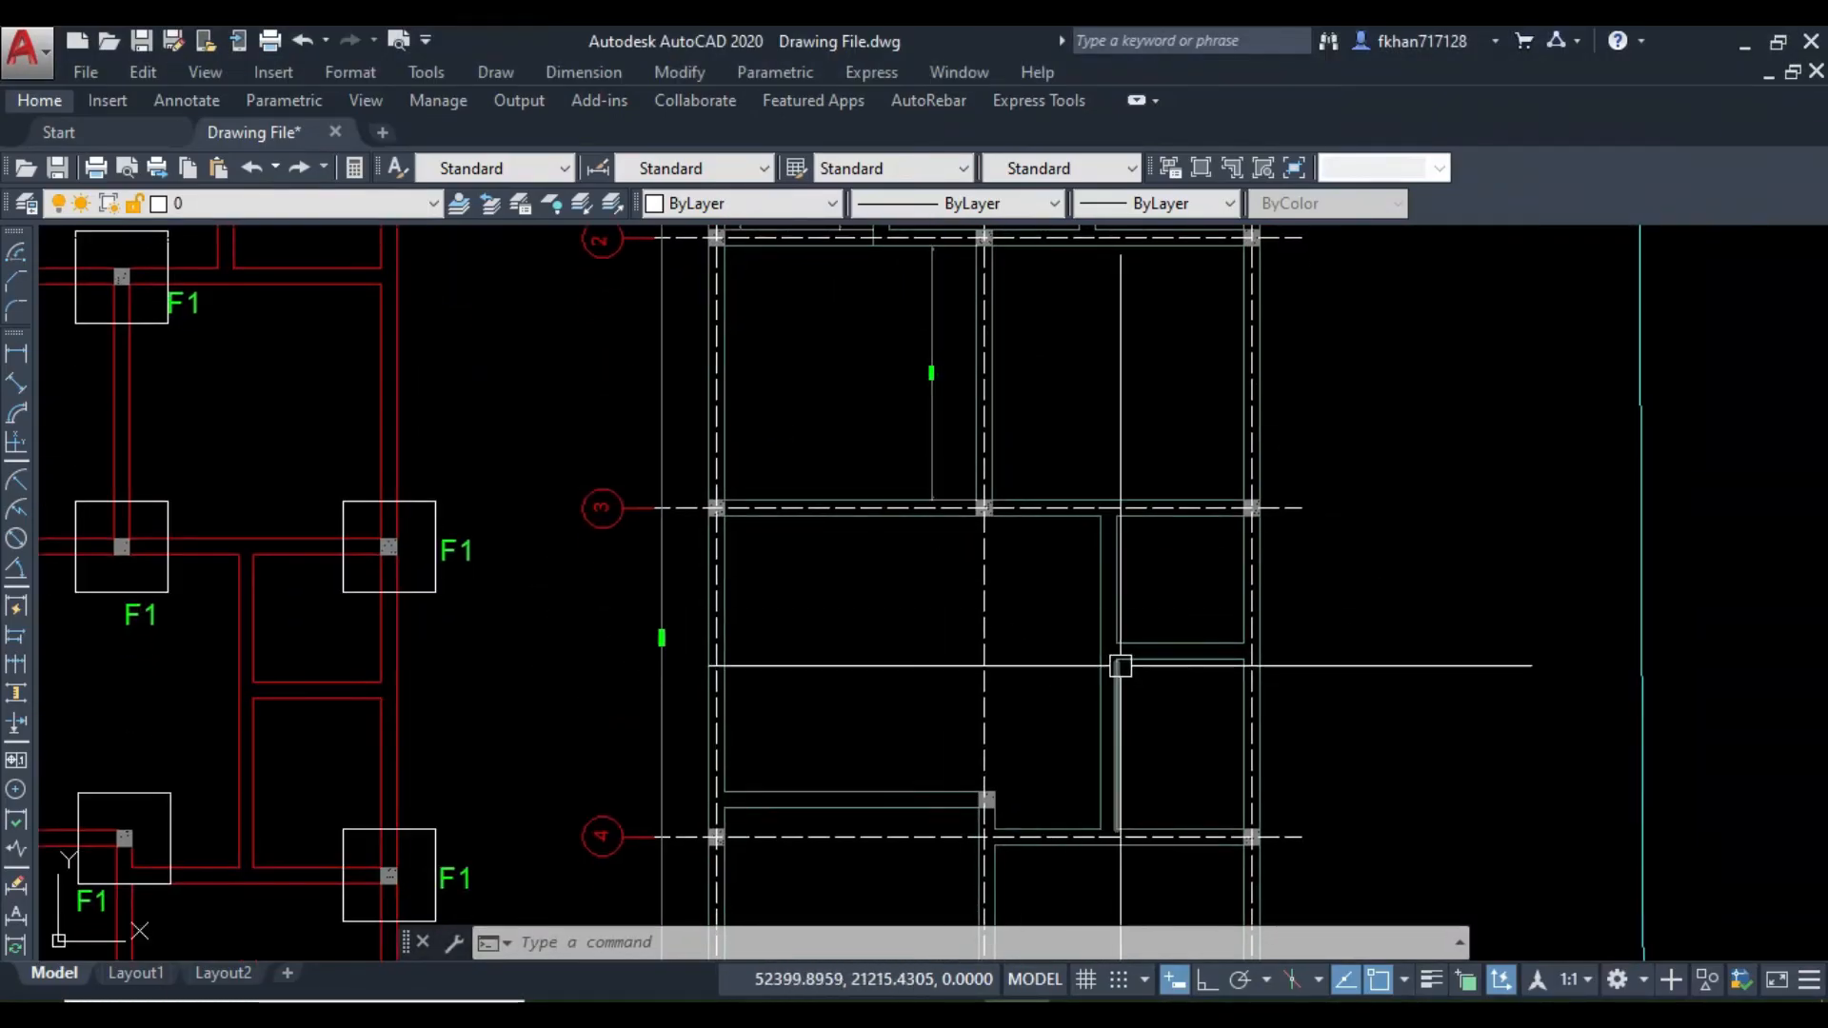
scroll(1131, 633, "up", 2)
left_click(1140, 558)
left_click(992, 620)
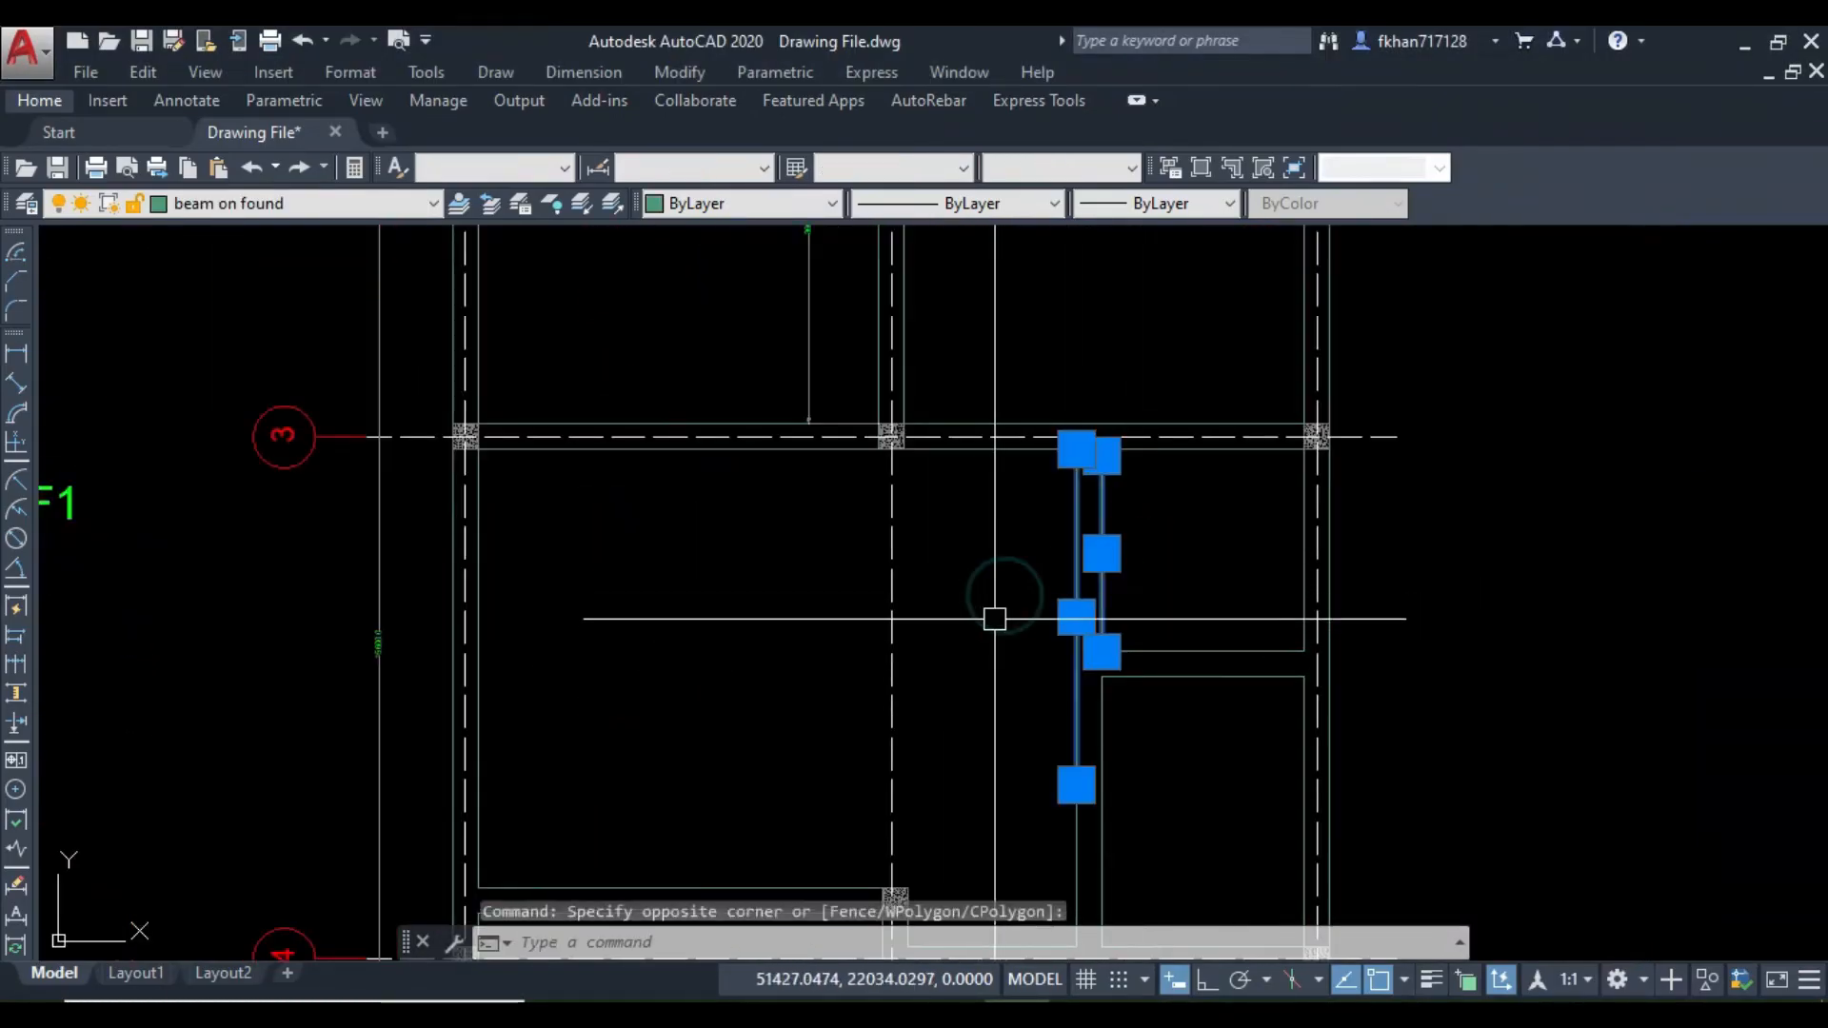
middle_click_drag(992, 620, 967, 387)
scroll(947, 534, "down", 2)
key("Escape")
scroll(1018, 499, "up", 2)
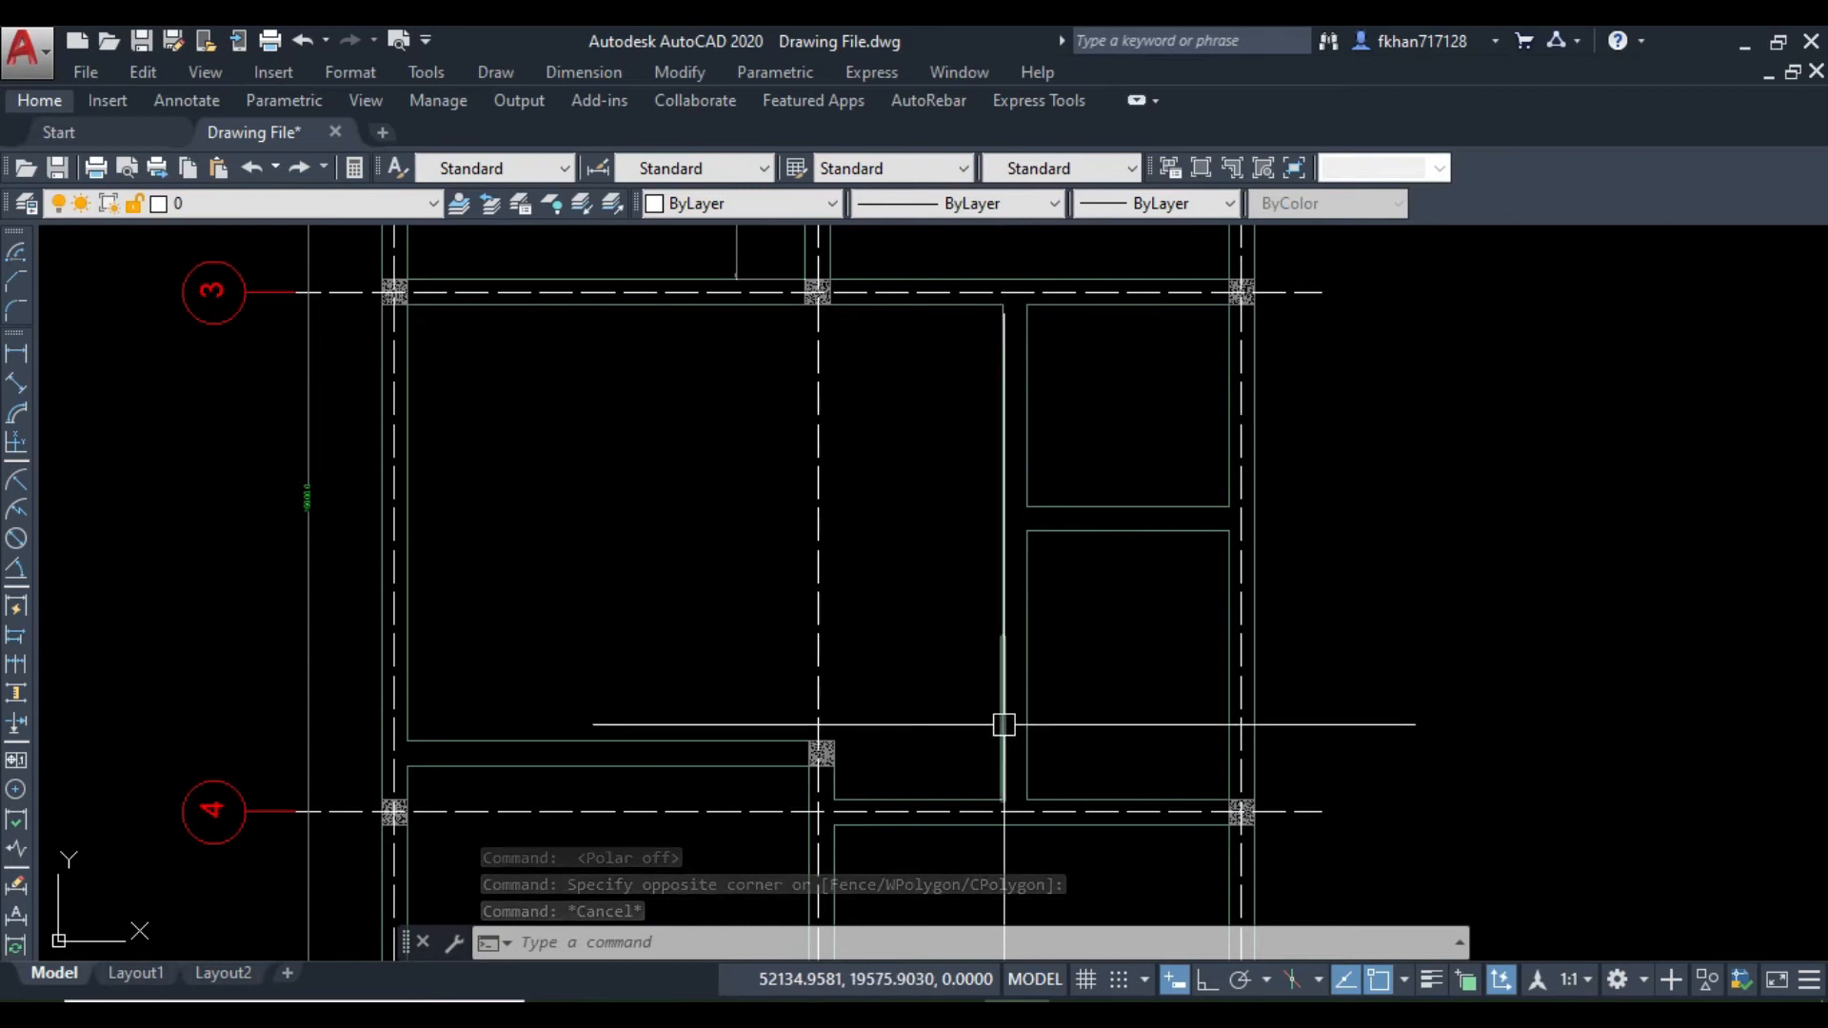
Step: Highlight the line segments that form the left face of the intermediate beam between axes 3 and 4
left_click(1005, 545)
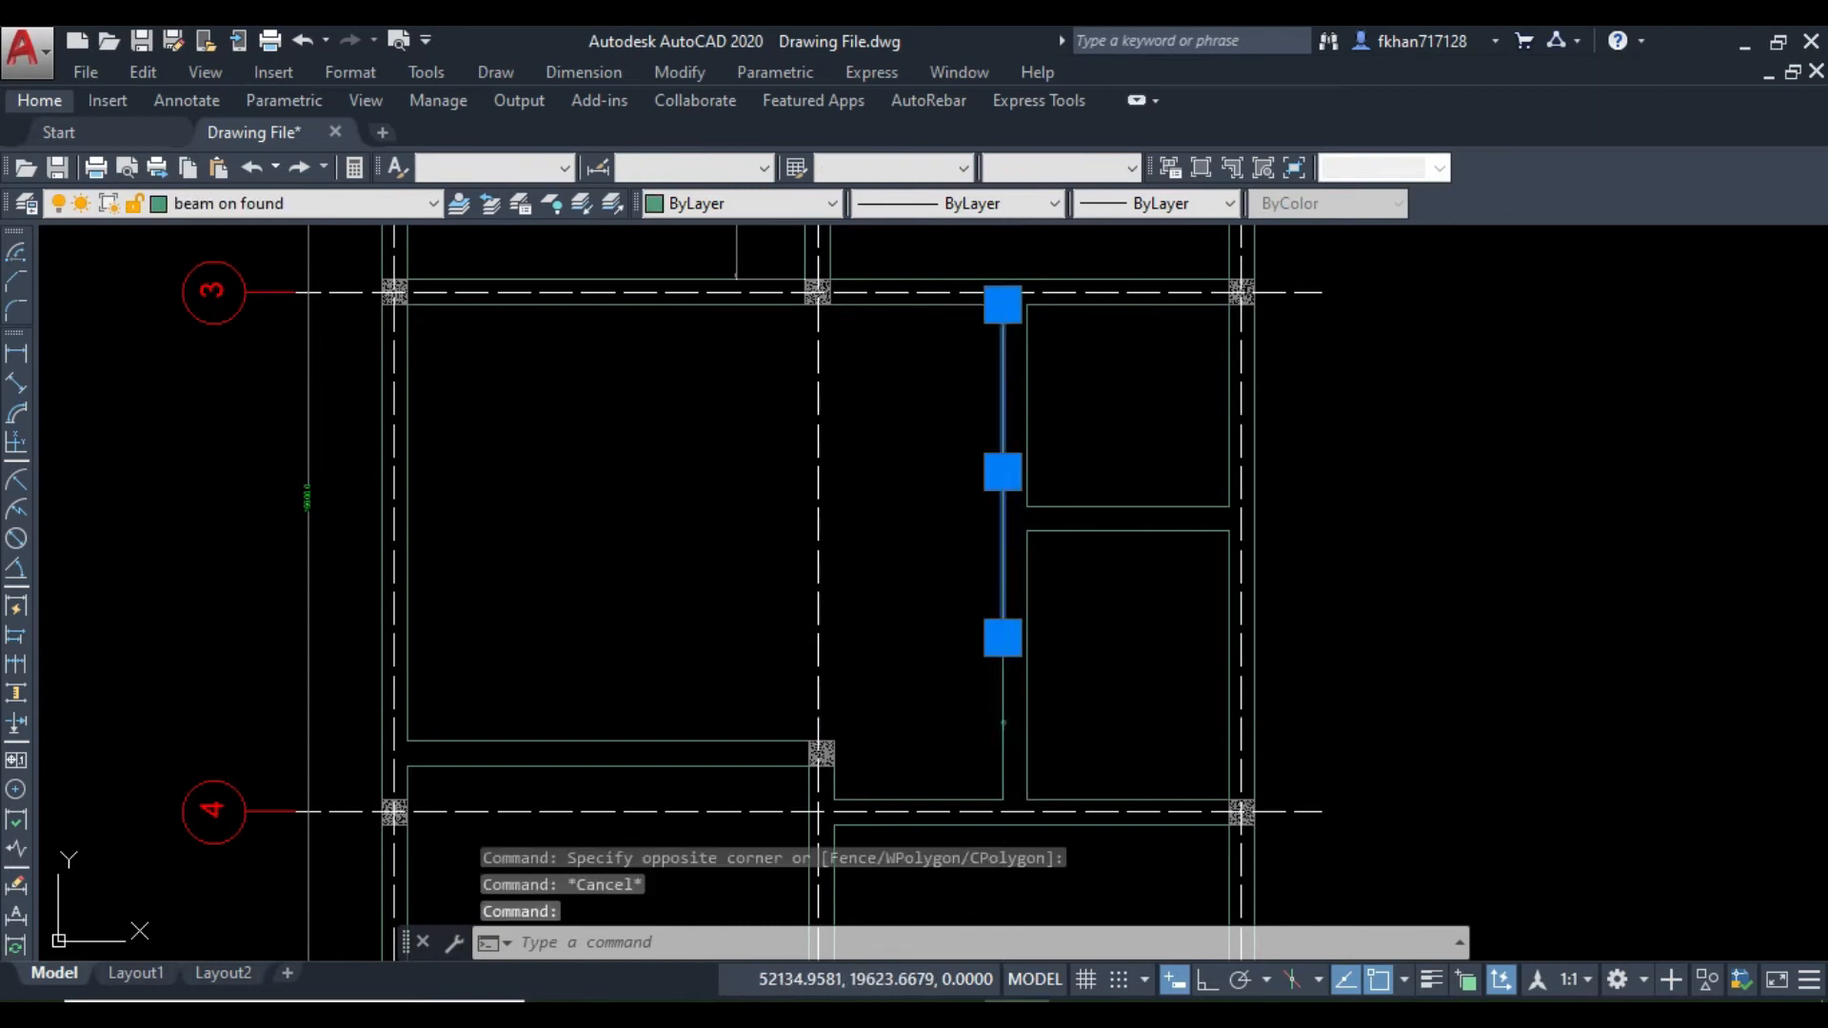
left_click(1004, 753)
scroll(986, 777, "up", 6)
scroll(1043, 604, "down", 3)
middle_click_drag(1036, 571, 1011, 805)
middle_click_drag(1029, 401, 996, 864)
mouse_move(990, 640)
middle_mouse_down()
mouse_move(887, 516)
mouse_move(877, 539)
mouse_move(959, 490)
middle_mouse_up()
key("Escape")
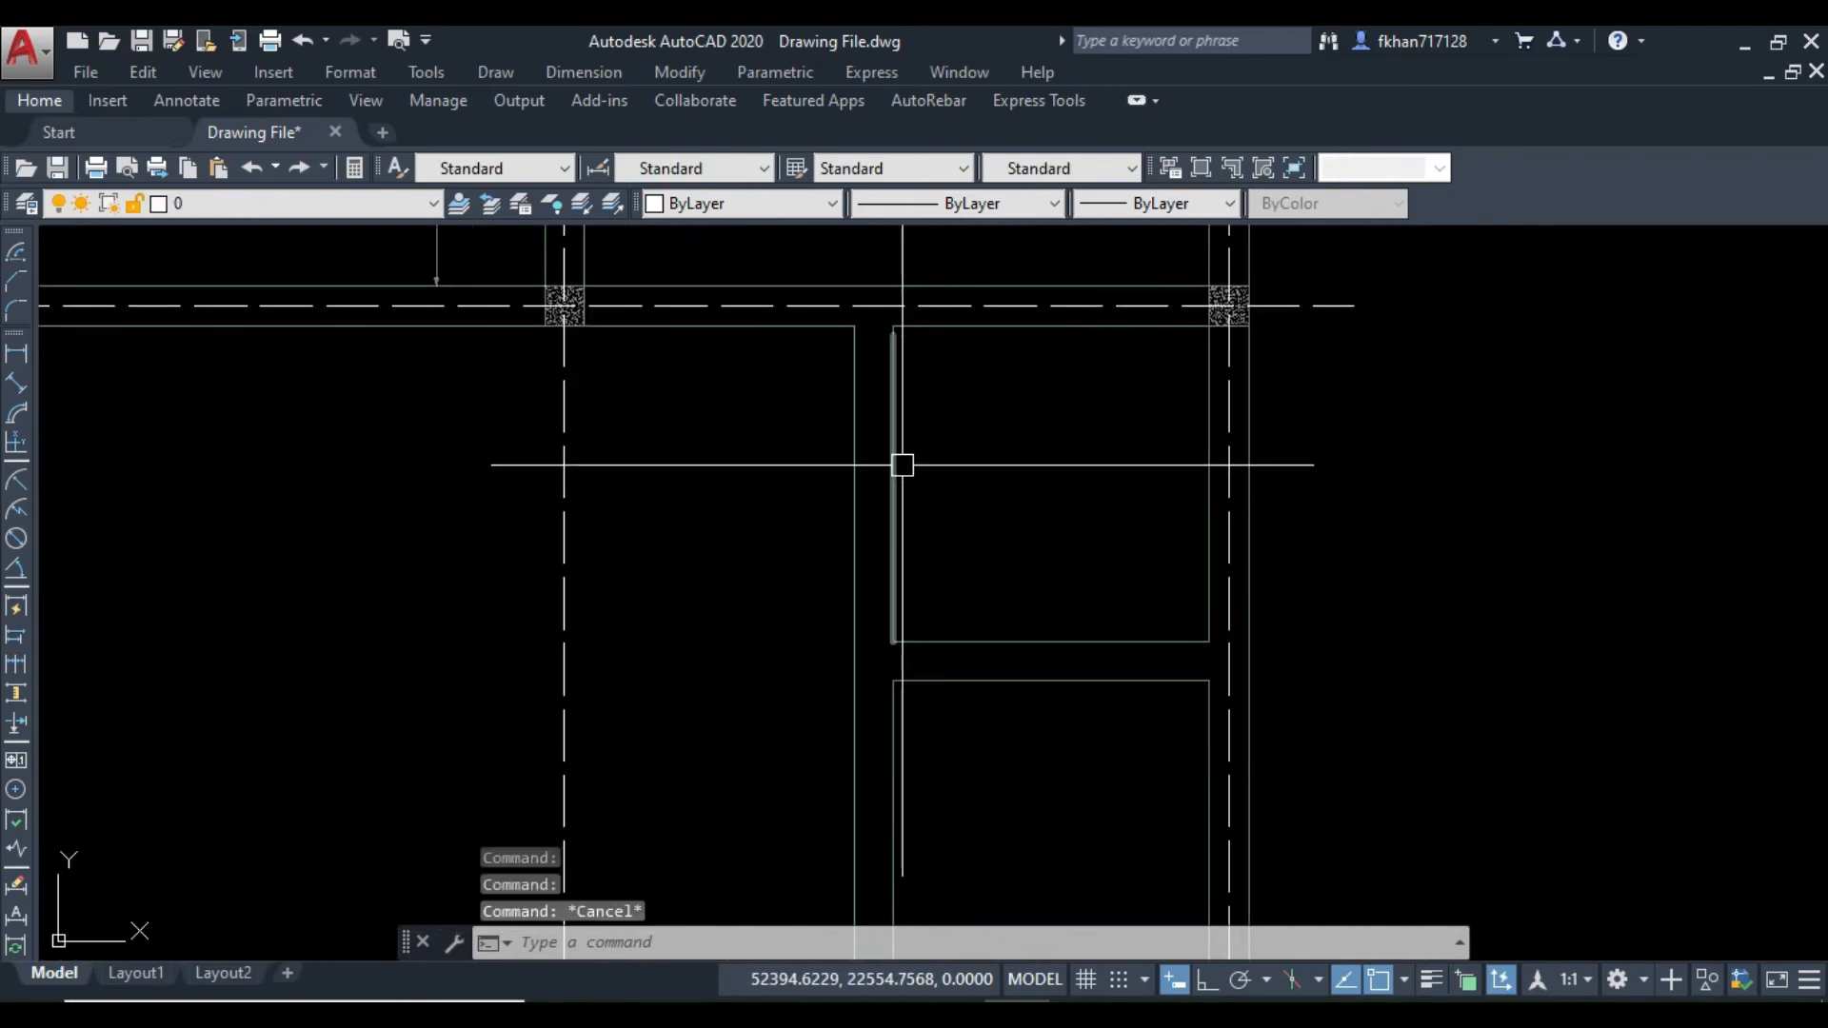
Step: Examine the beam's right face and the two edges of the cross beam that interrupts it
left_click(896, 461)
middle_click_drag(918, 768, 914, 682)
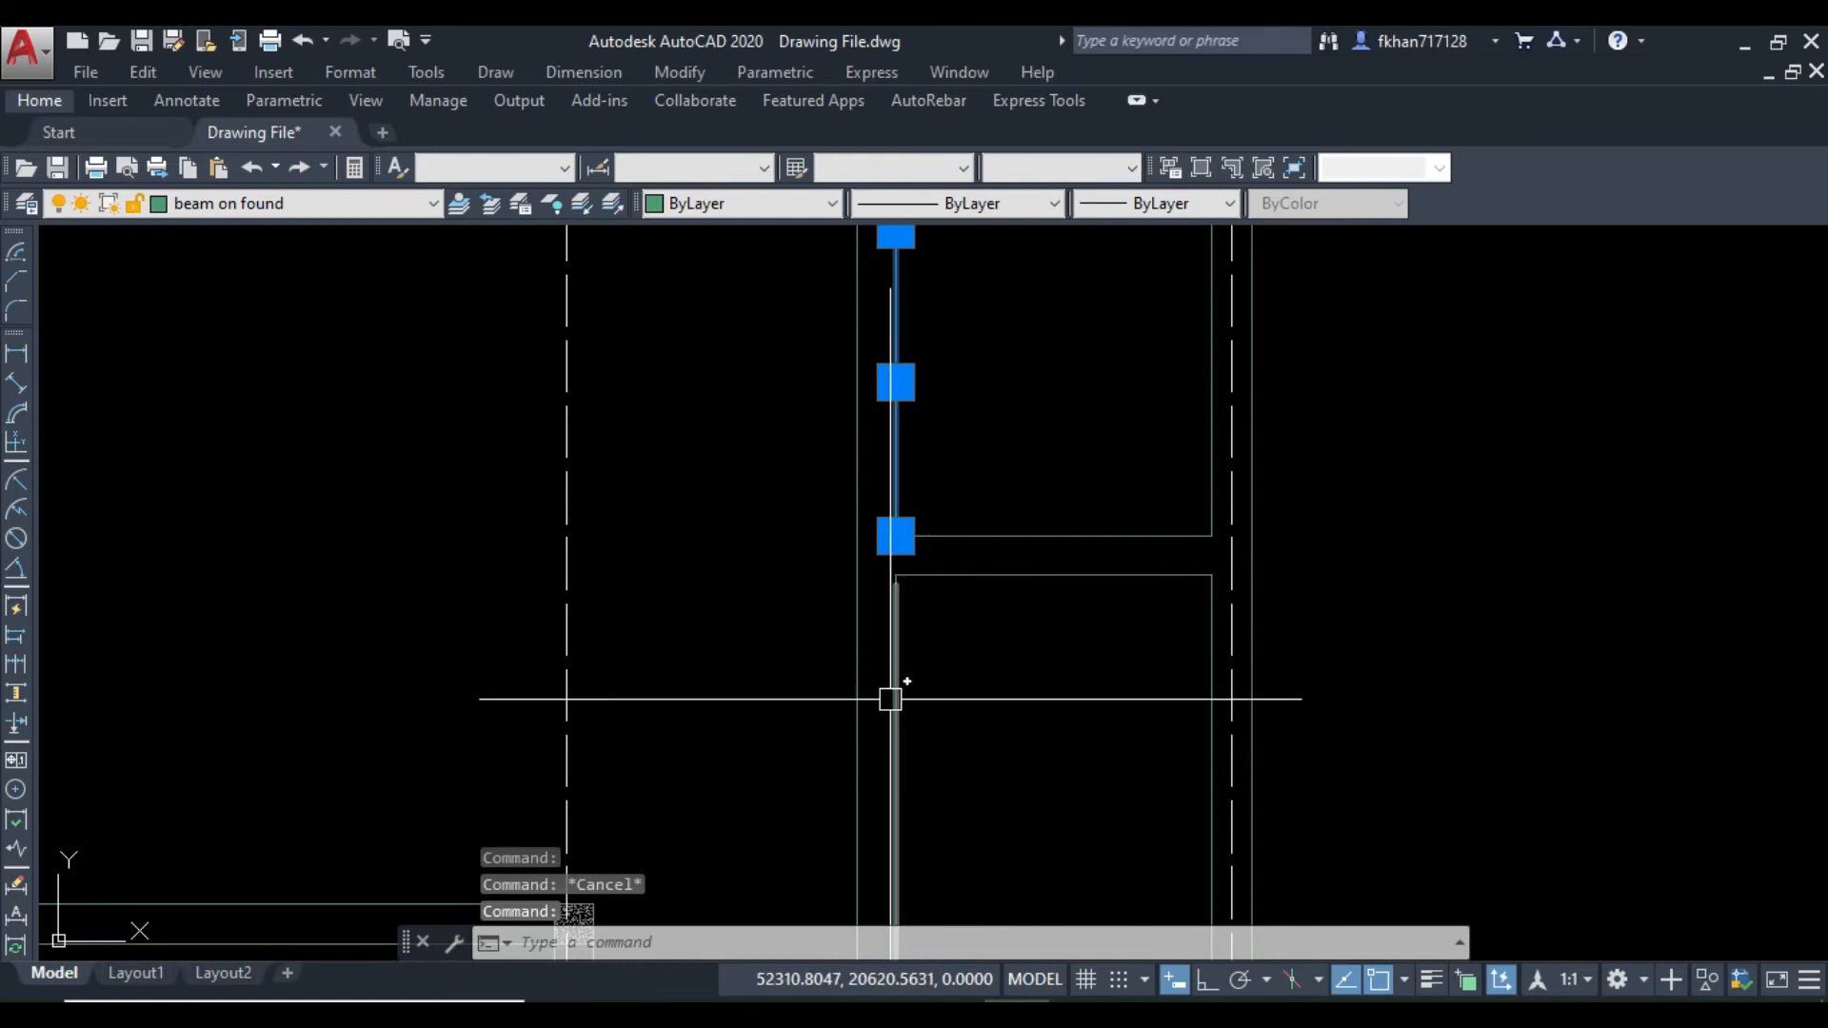
key("Escape")
left_click(1019, 638)
left_click(960, 442)
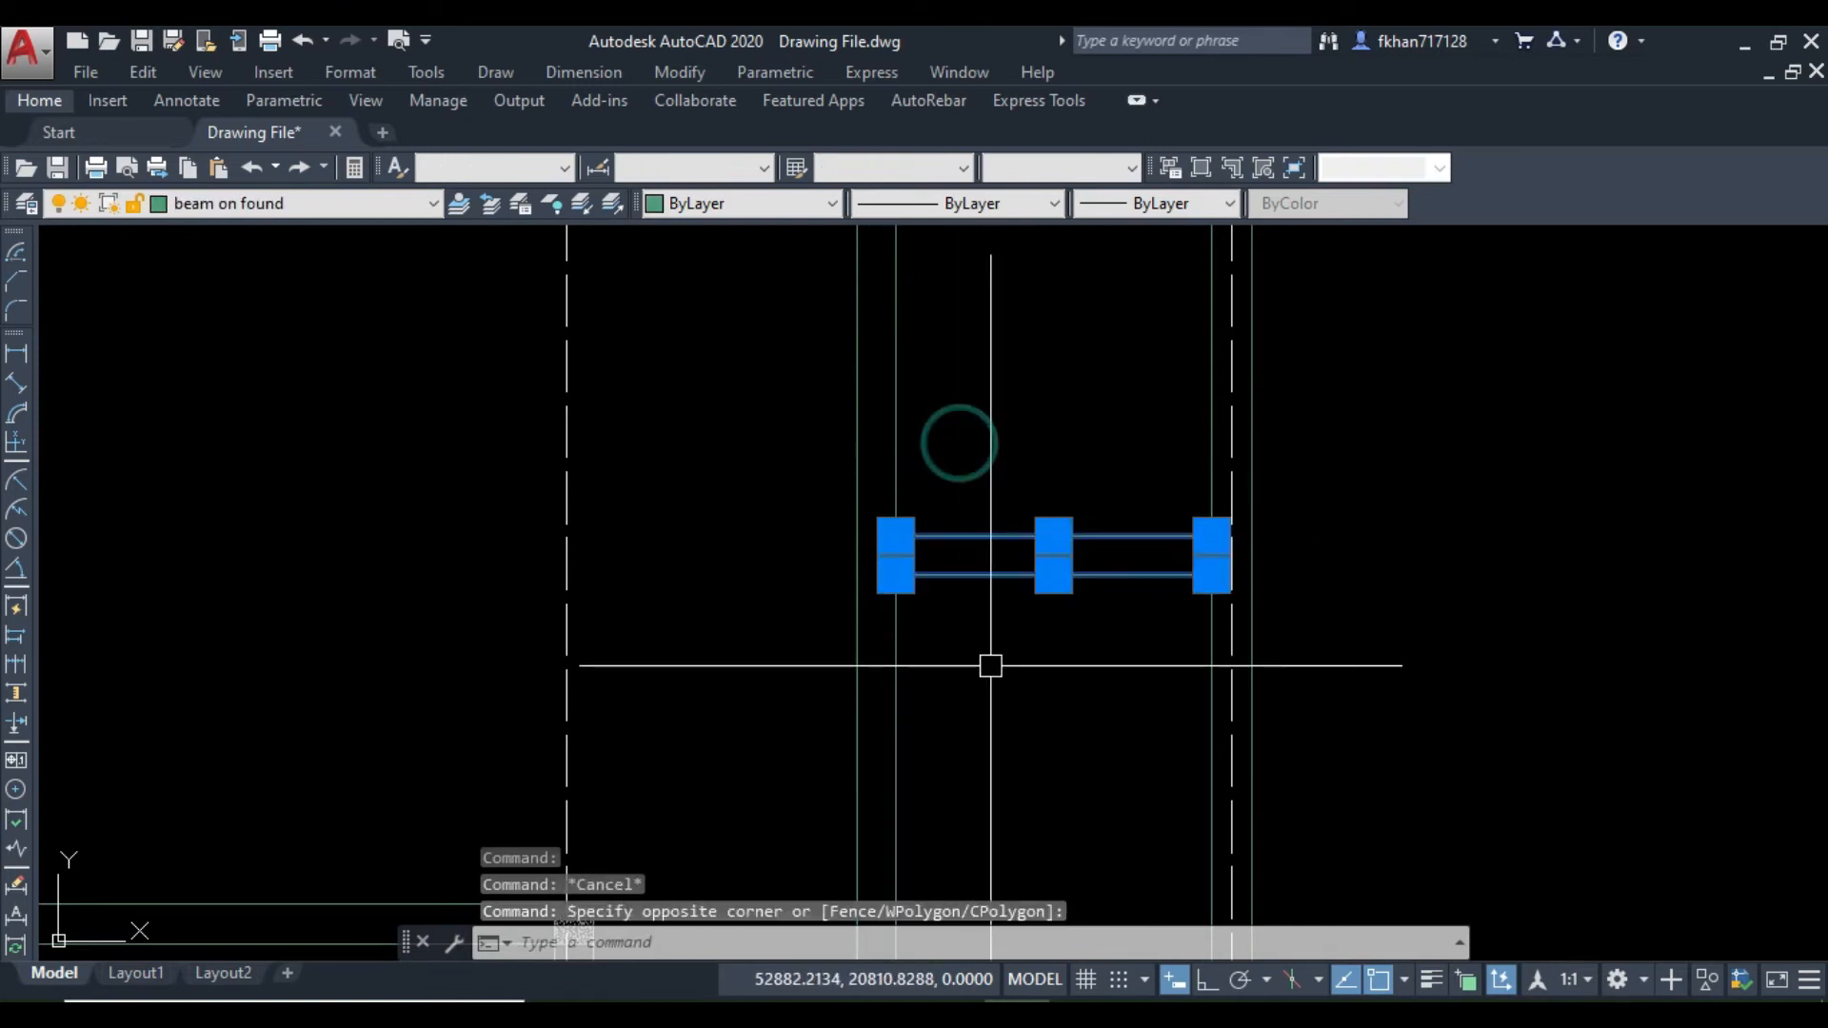
key("Escape")
Step: Add an aligned dimension along the left face of the intermediate beam between axes 3 and 4
type("dal")
key("Return")
scroll(980, 428, "down", 3)
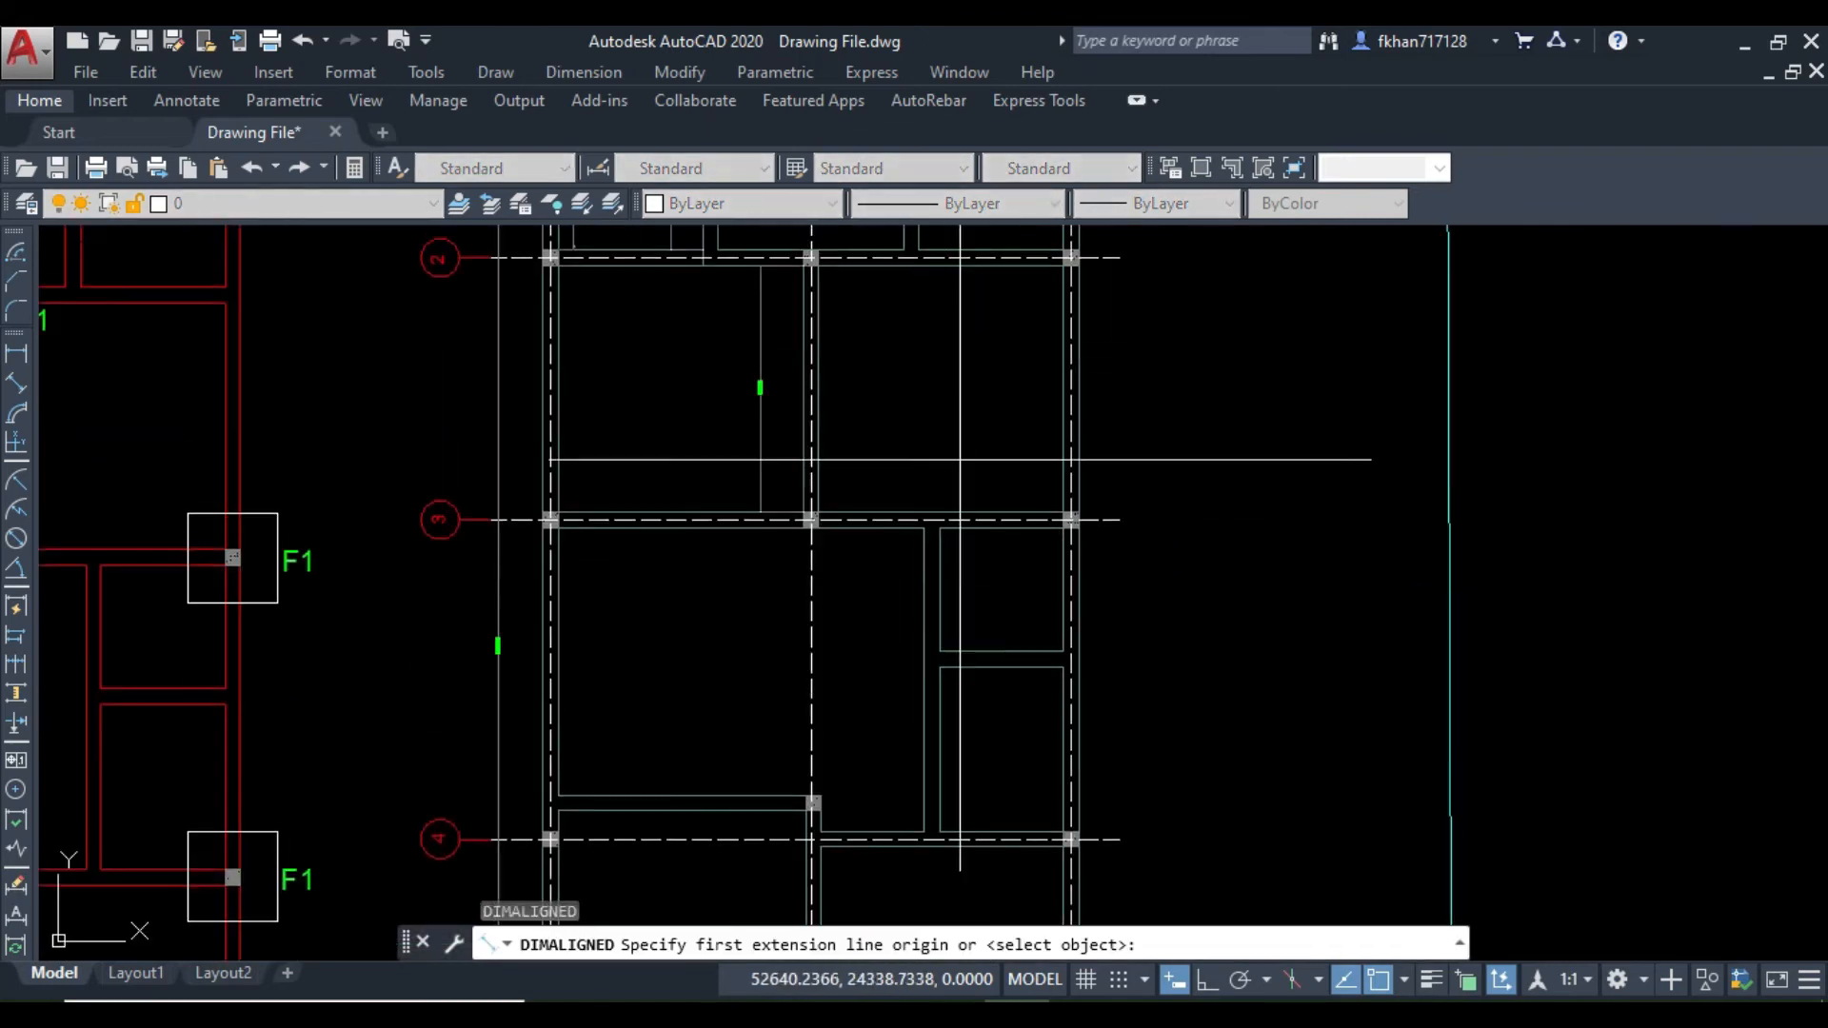
scroll(944, 569, "up", 3)
left_click(889, 466)
scroll(890, 640, "down", 2)
middle_click_drag(891, 644, 812, 500)
scroll(915, 578, "up", 4)
left_click(918, 706)
left_click(836, 672)
scroll(831, 380, "up", 4)
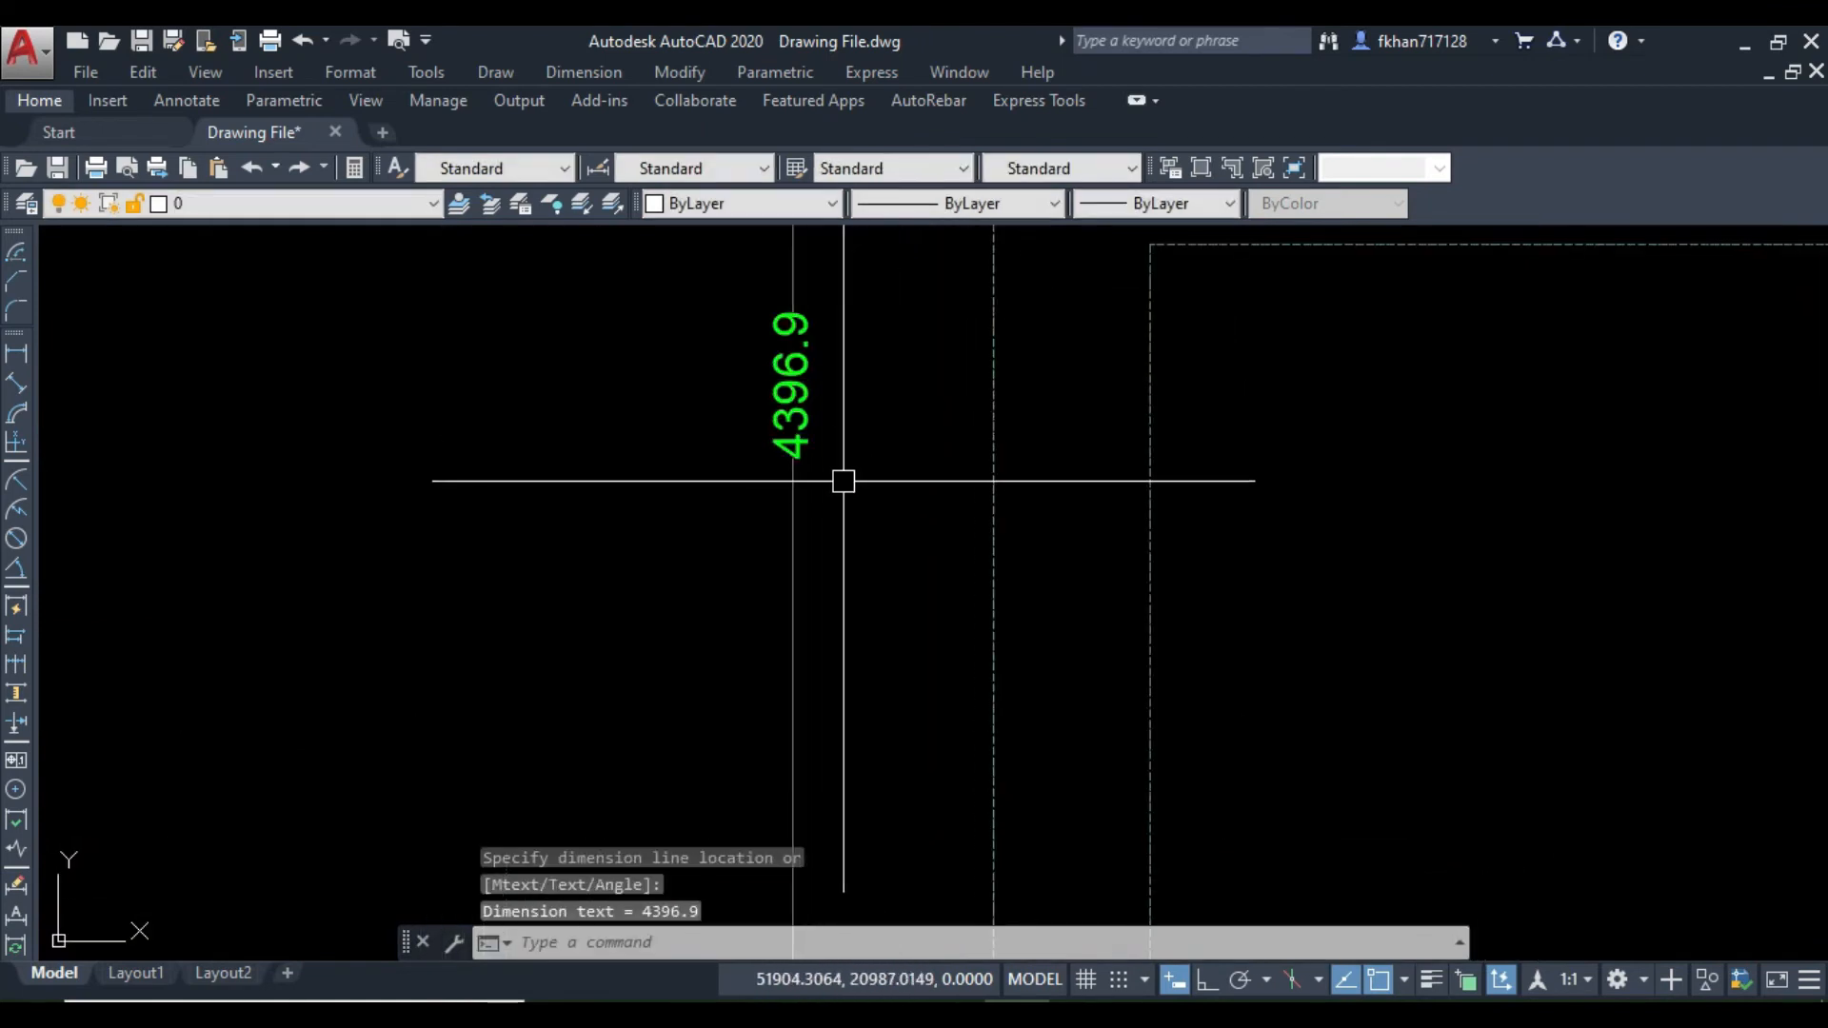
Step: Stretch the new dimension's upper extension origin to the corner where the beam's left face meets the axis 3 beam
scroll(848, 381, "down", 4)
middle_click_drag(888, 336, 949, 745)
scroll(933, 819, "down", 3)
scroll(895, 571, "up", 5)
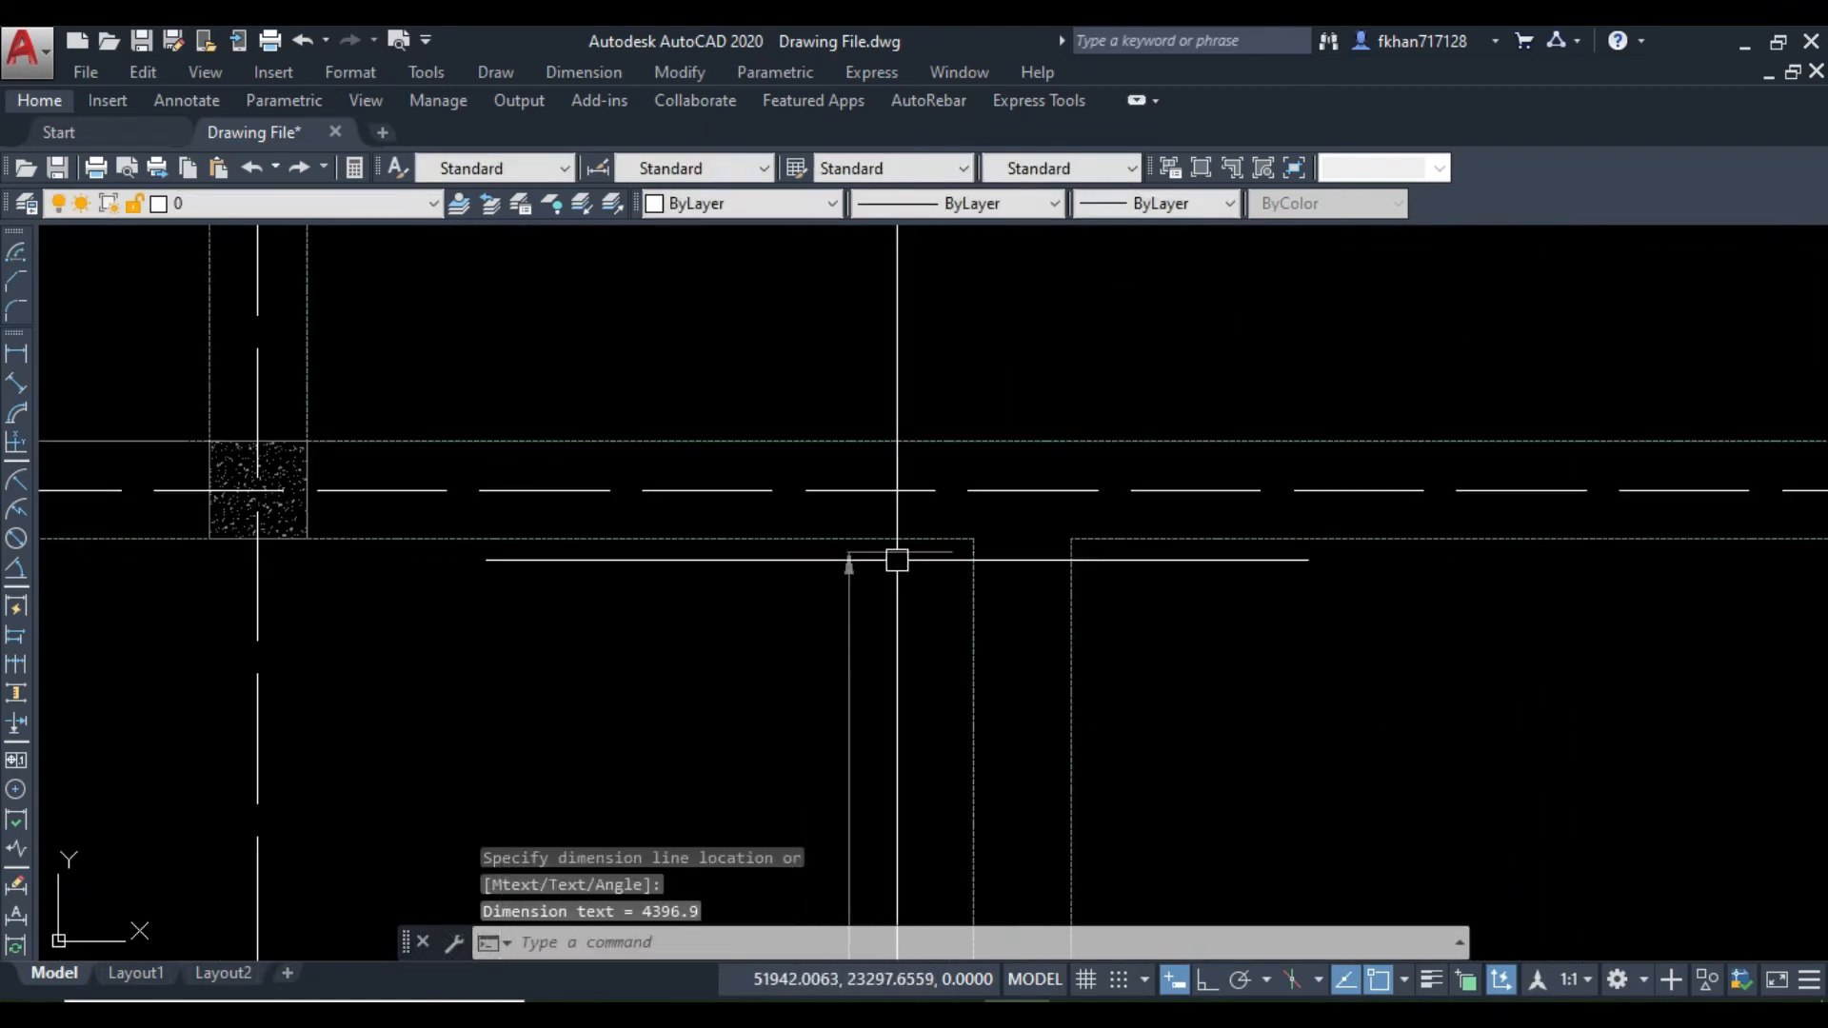
left_click(948, 585)
scroll(1069, 609, "up", 2)
middle_click_drag(1070, 609, 889, 734)
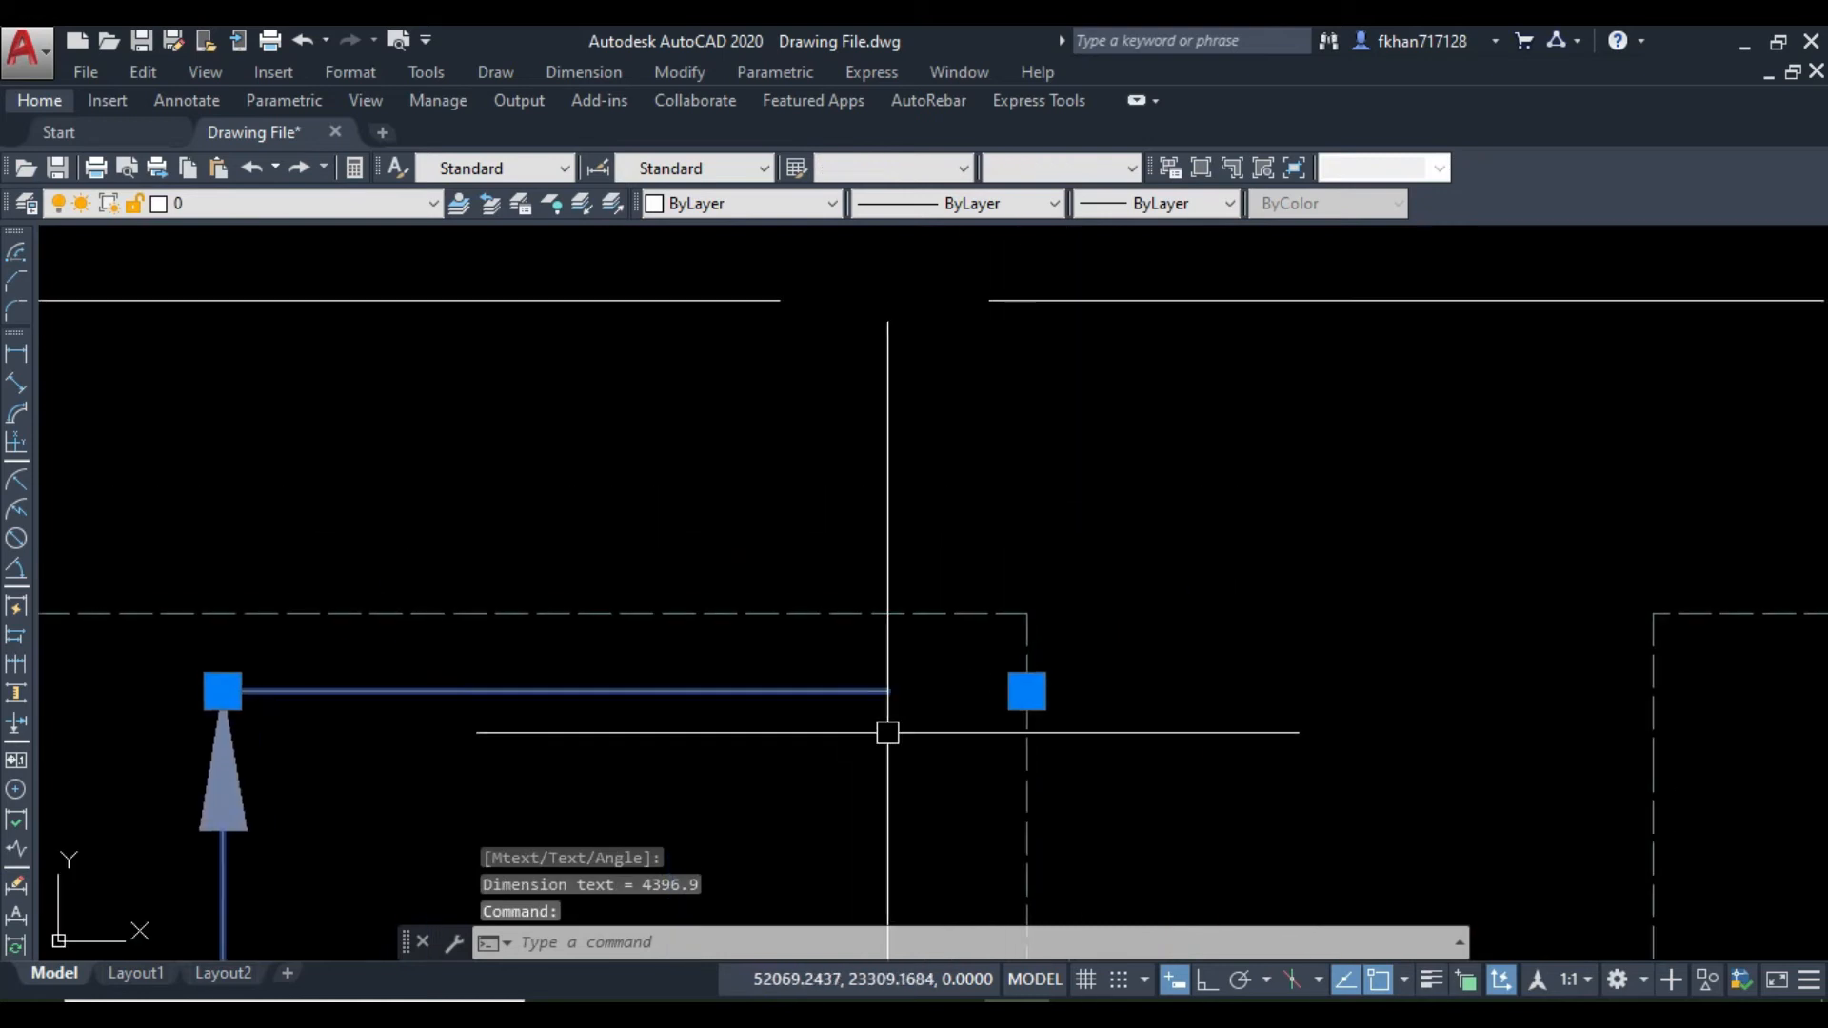
left_click(1027, 691)
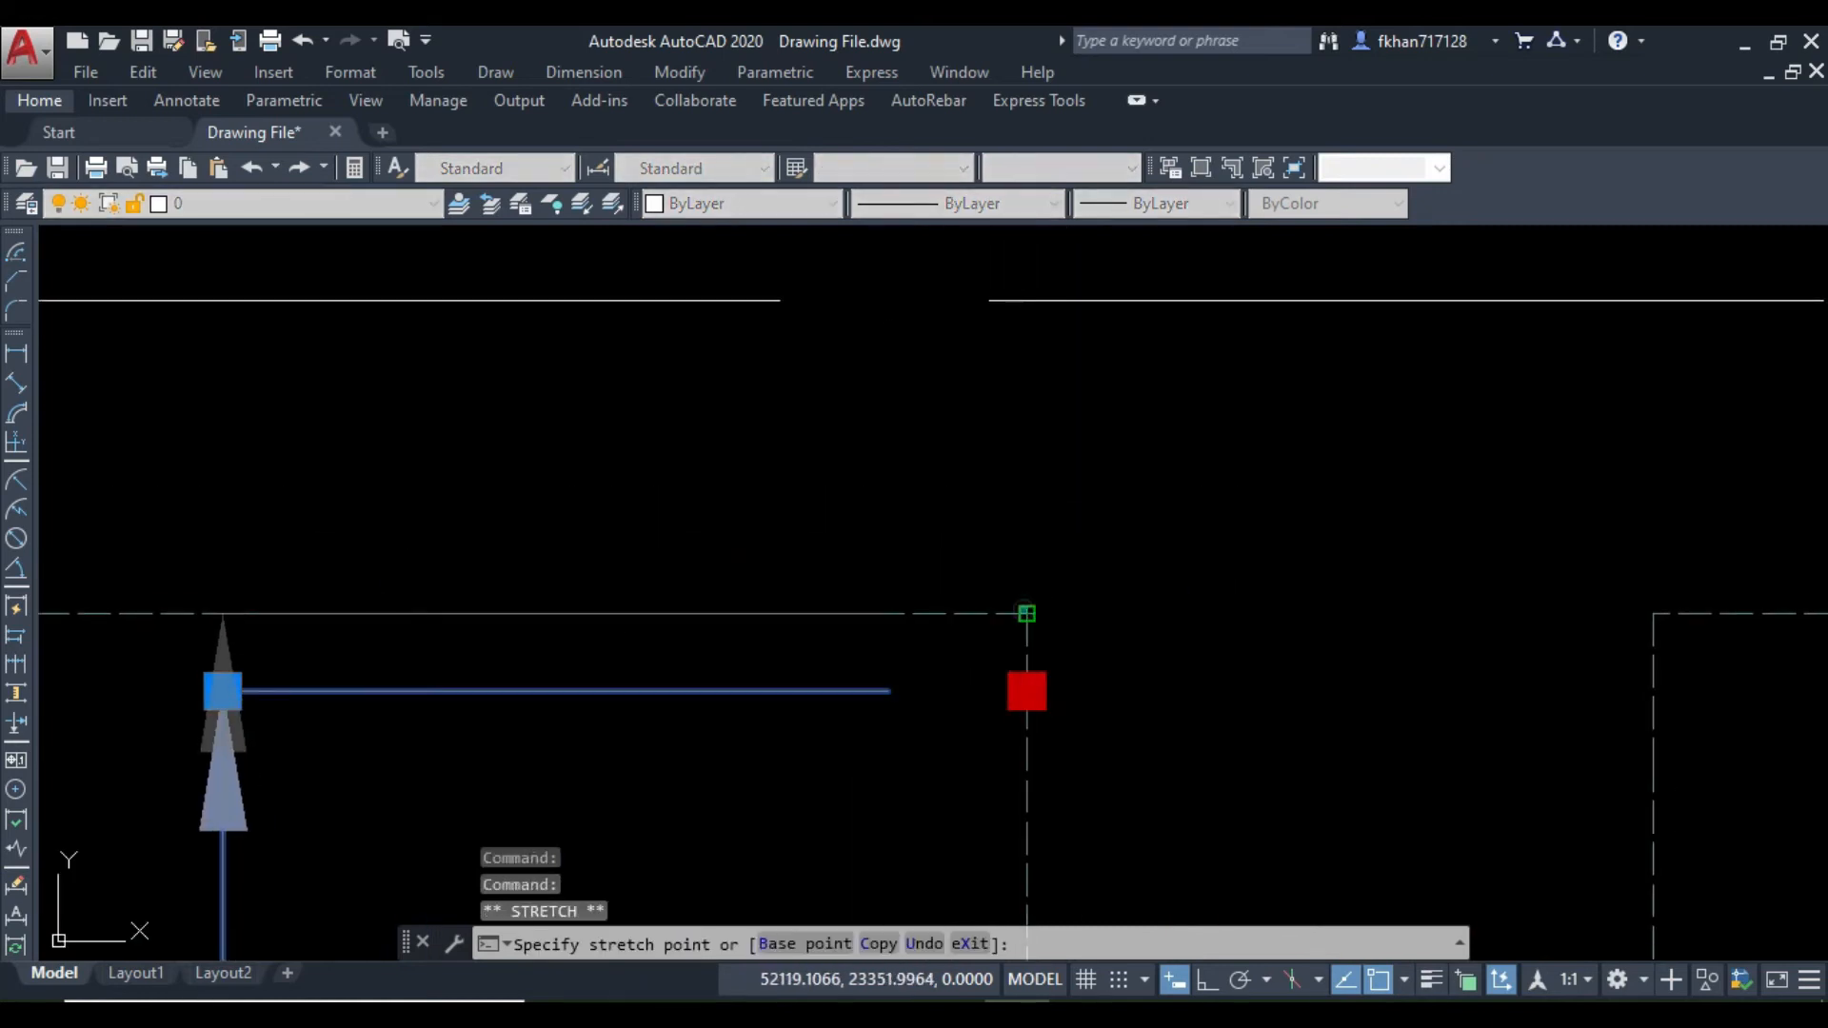
left_click(1025, 612)
Step: Read the corrected dimension and review the full beam between axes 3 and 4
scroll(1024, 612, "down", 3)
middle_click_drag(890, 887, 898, 625)
scroll(898, 625, "down", 2)
middle_click_drag(871, 763, 864, 533)
scroll(865, 533, "down", 2)
mouse_move(862, 806)
middle_mouse_down()
mouse_move(873, 604)
mouse_move(856, 591)
middle_mouse_up()
scroll(854, 588, "up", 4)
key("Escape")
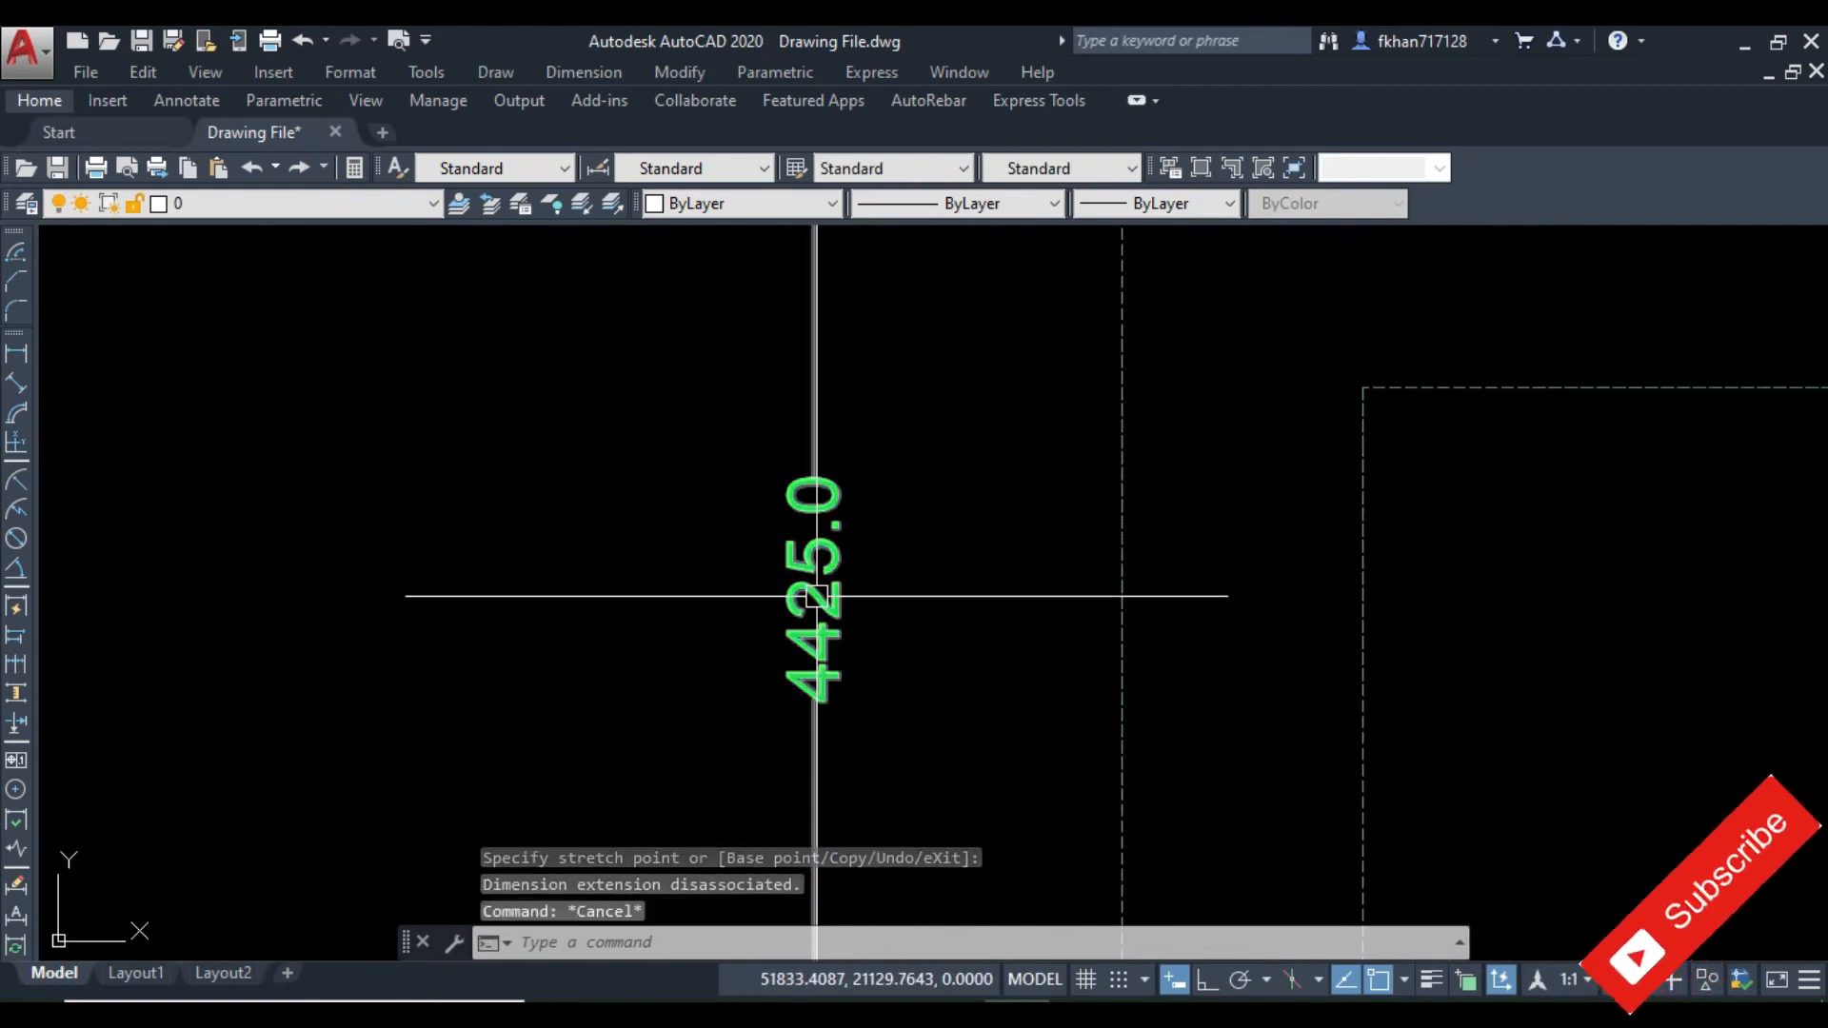
scroll(850, 577, "down", 4)
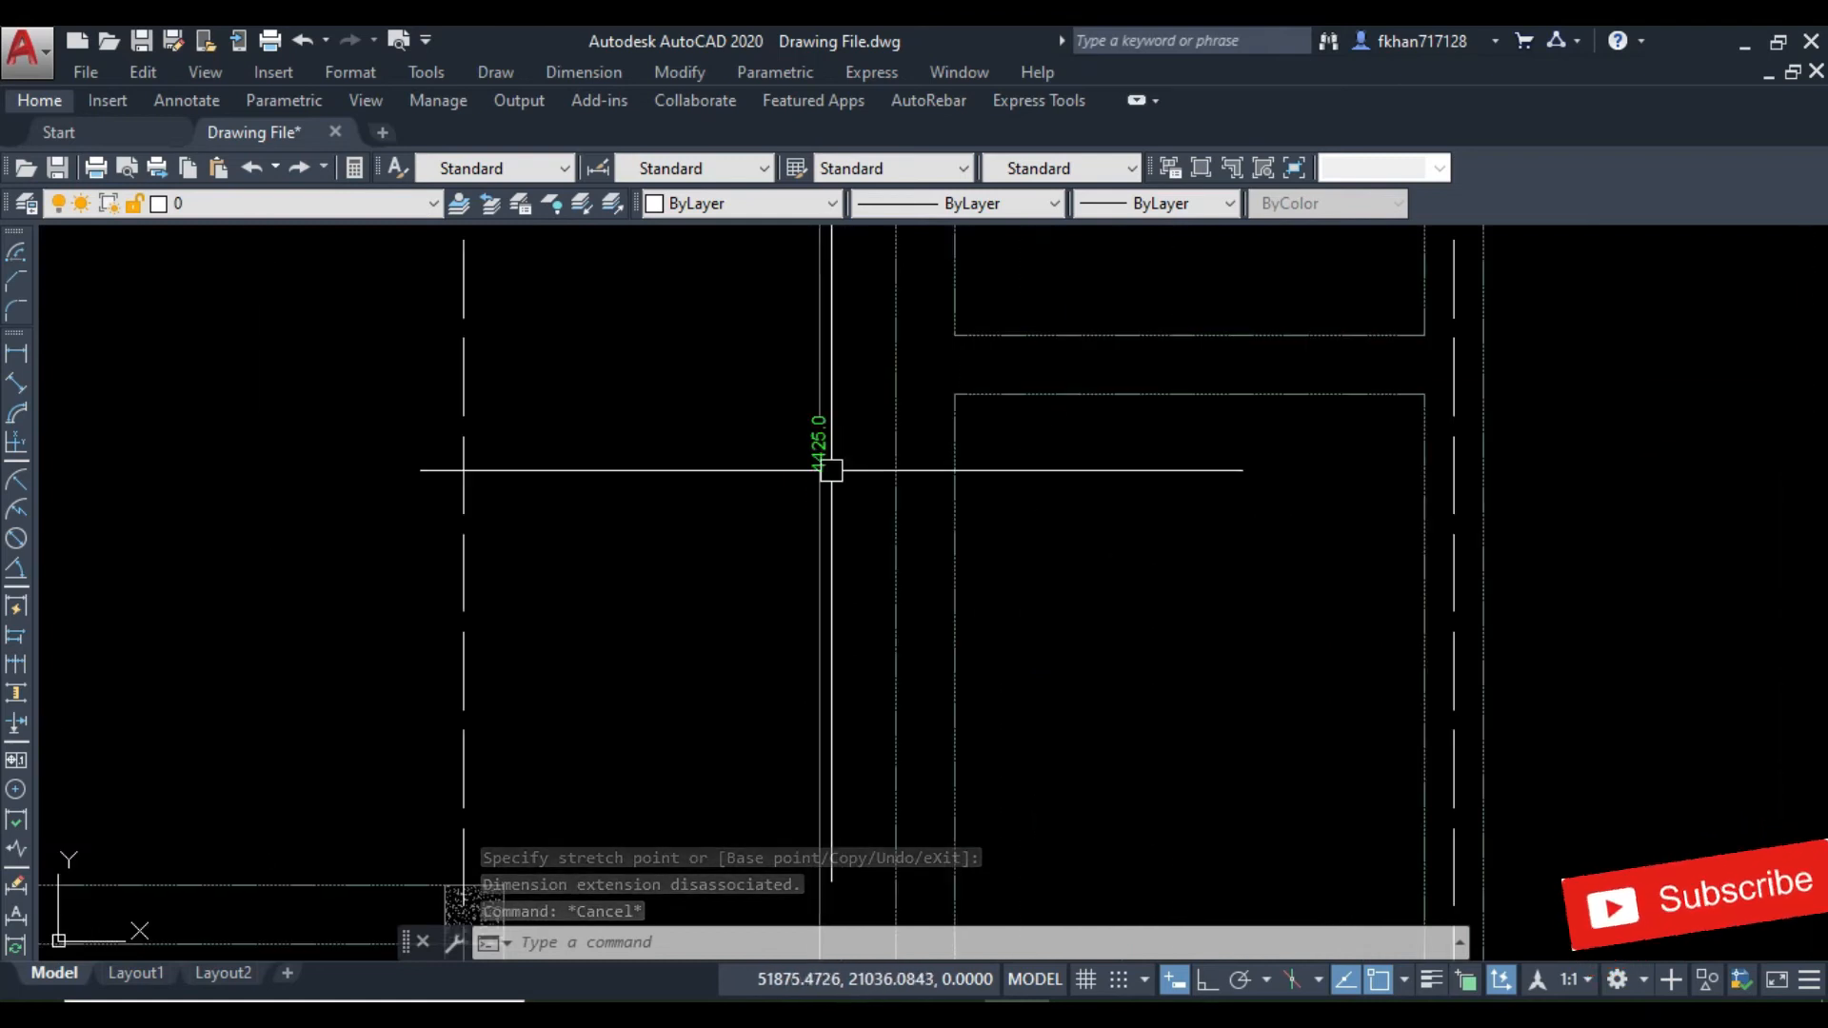
scroll(960, 551, "down", 2)
middle_click_drag(959, 551, 935, 602)
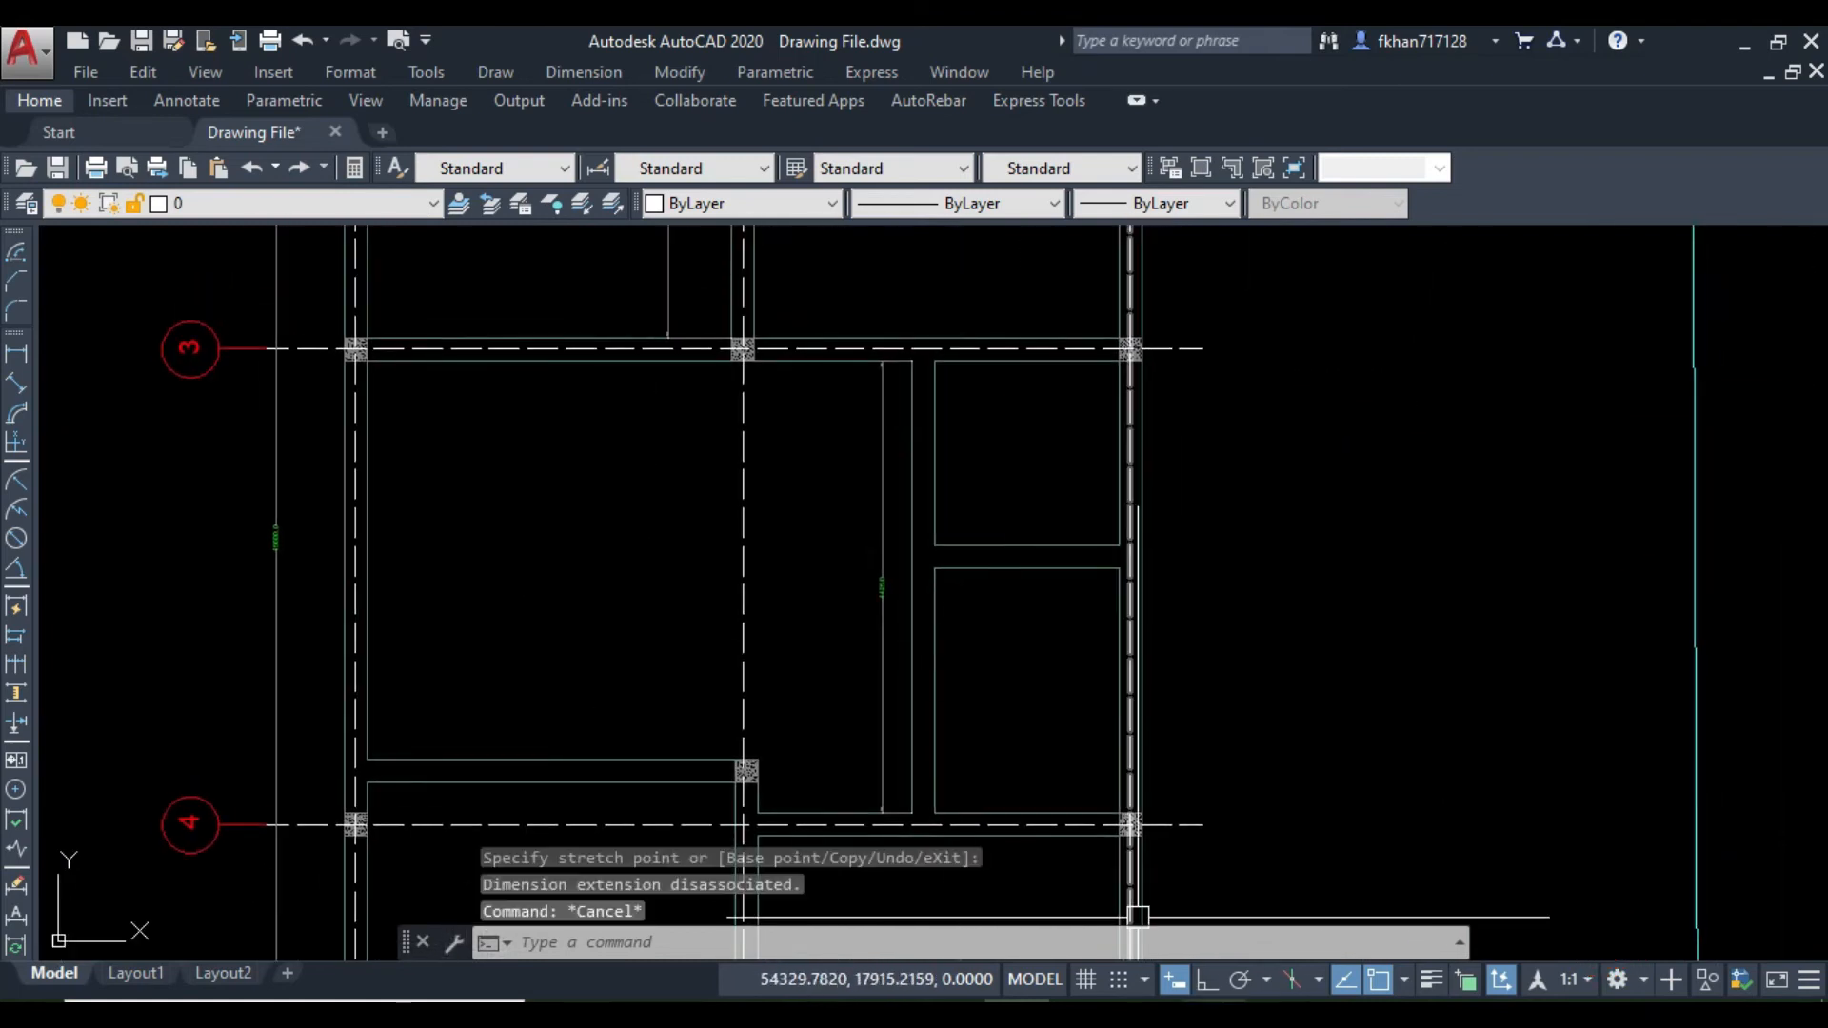
Step: Switch to Calculator and subtract the 225 cross beam width from the 4425 beam length
left_click(1215, 1012)
double_click(1243, 683)
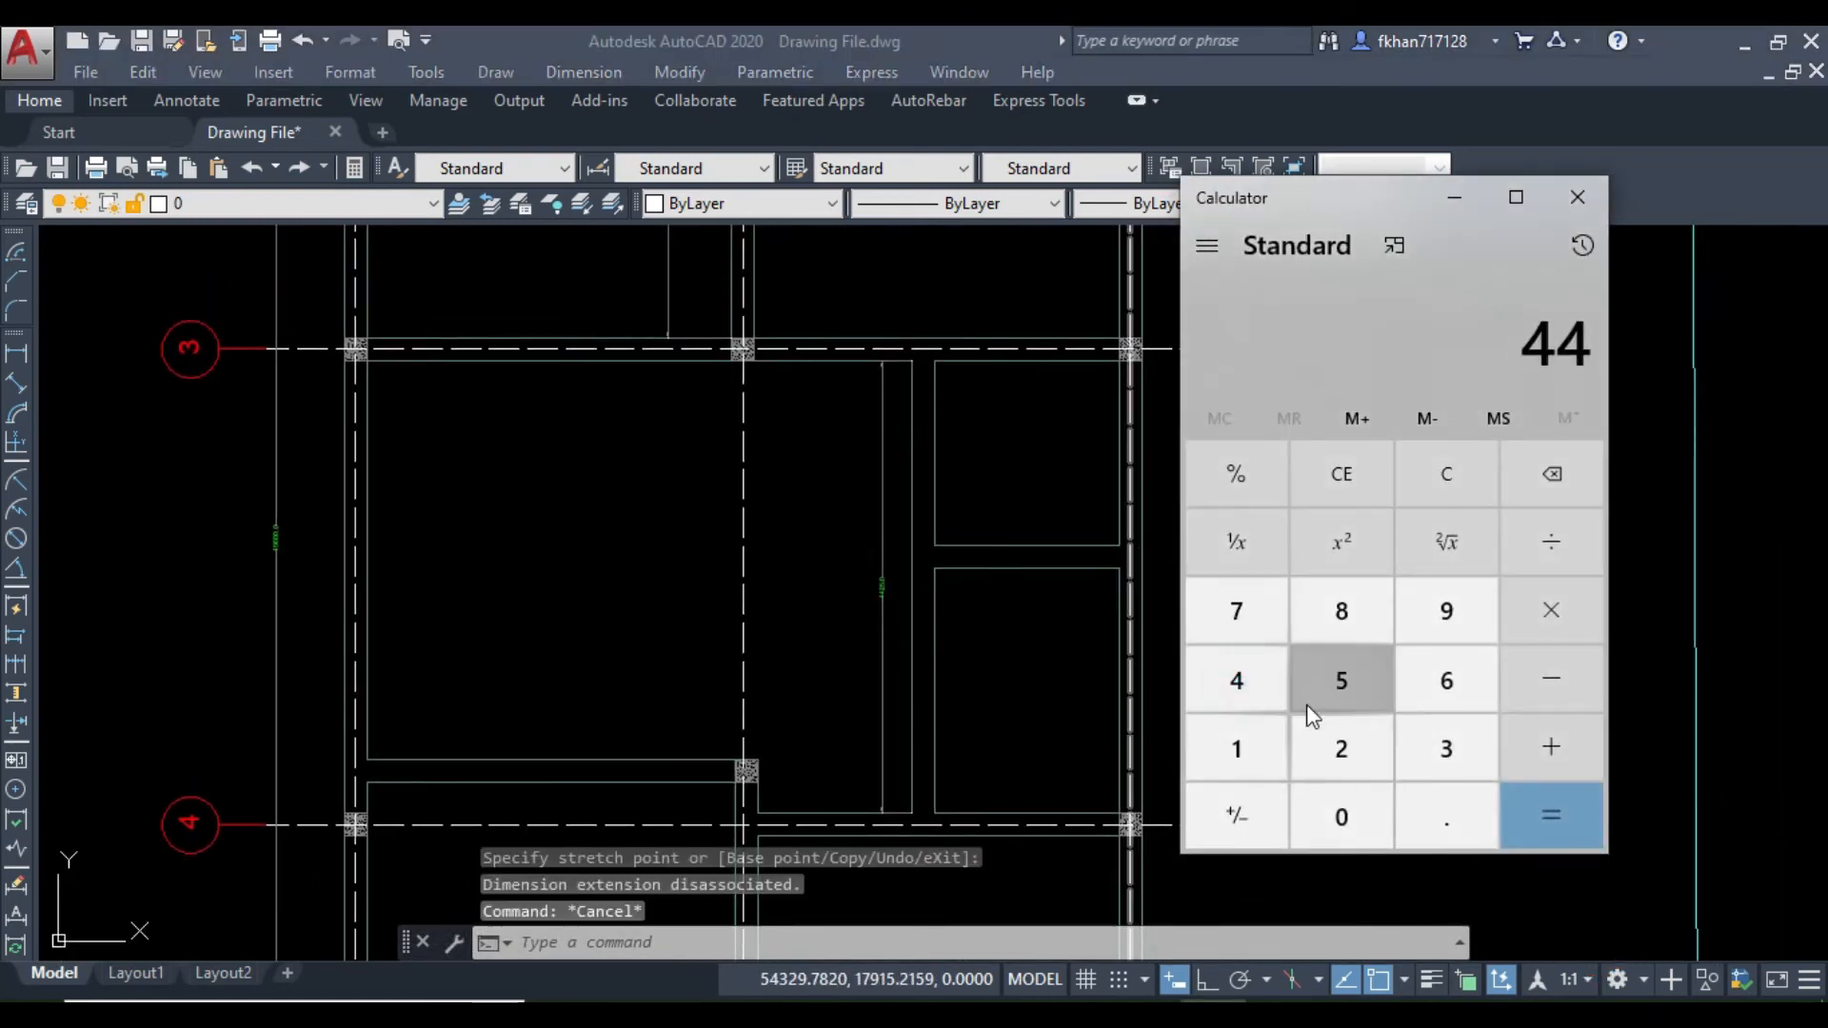
scroll(917, 602, "up", 6)
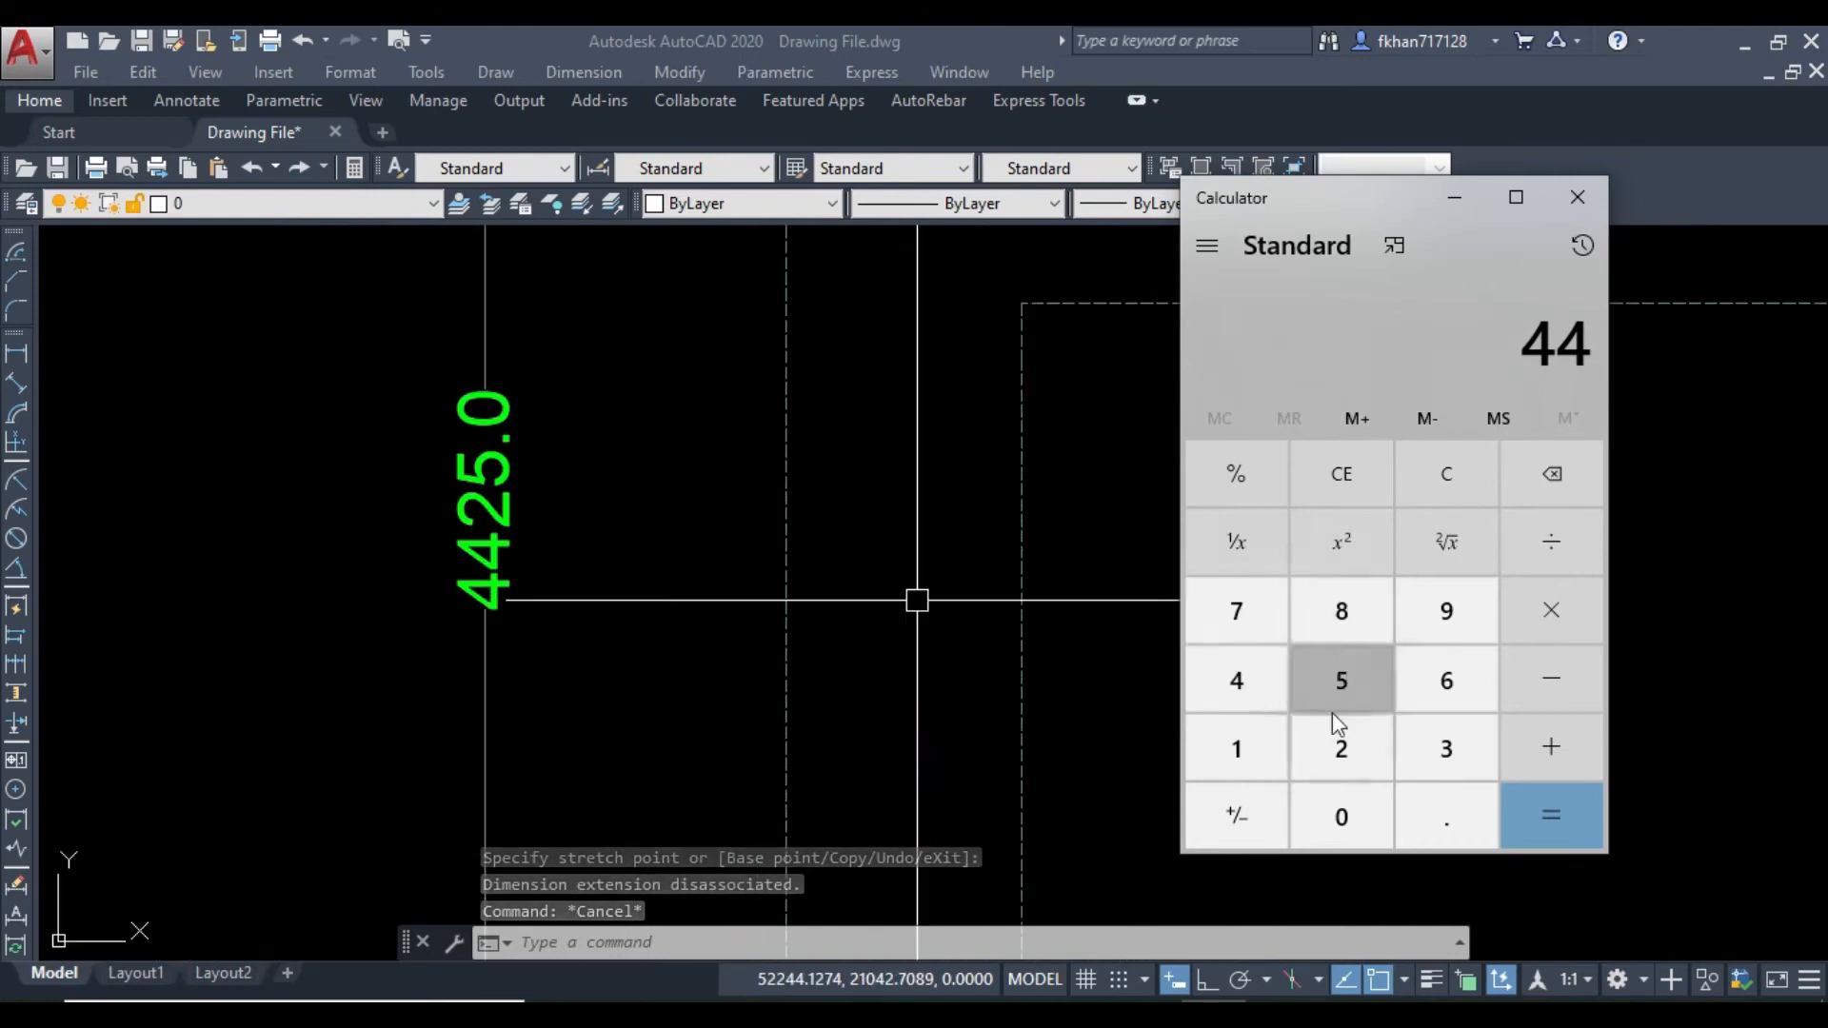
left_click(1342, 738)
left_click(1341, 672)
left_click(1544, 672)
scroll(1073, 511, "down", 3)
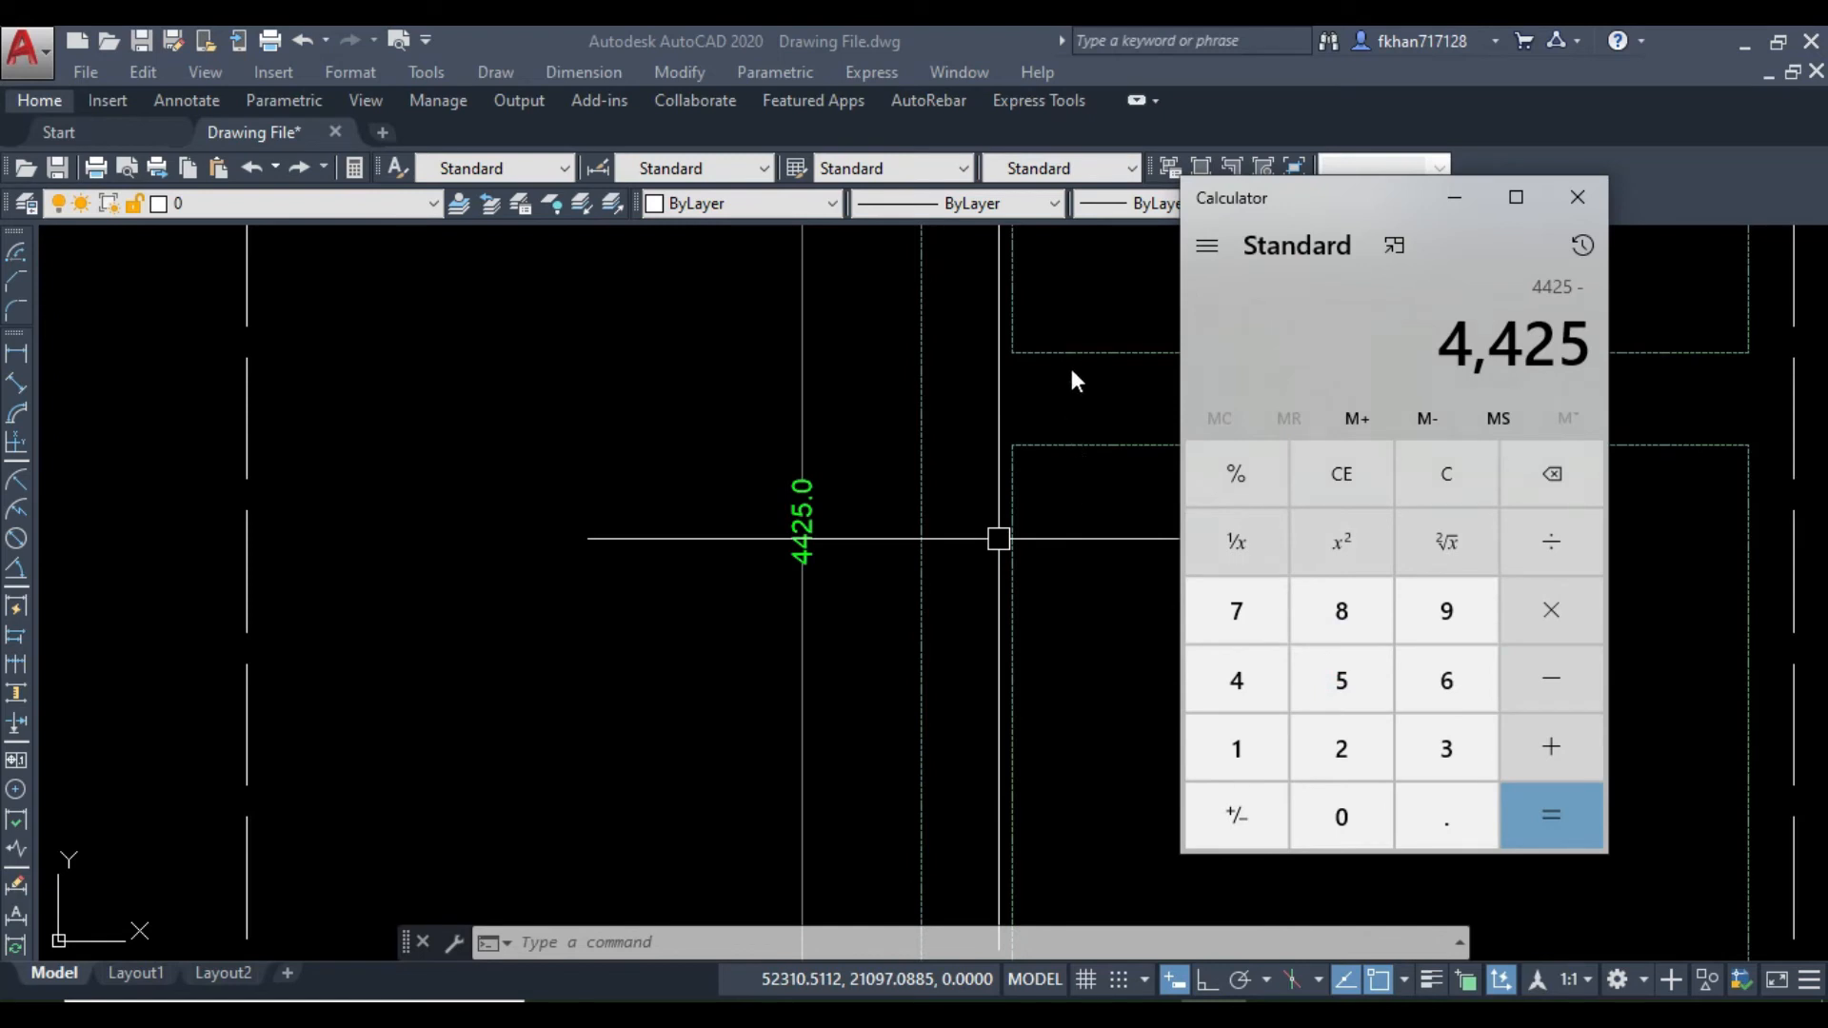
double_click(1365, 758)
left_click(1340, 682)
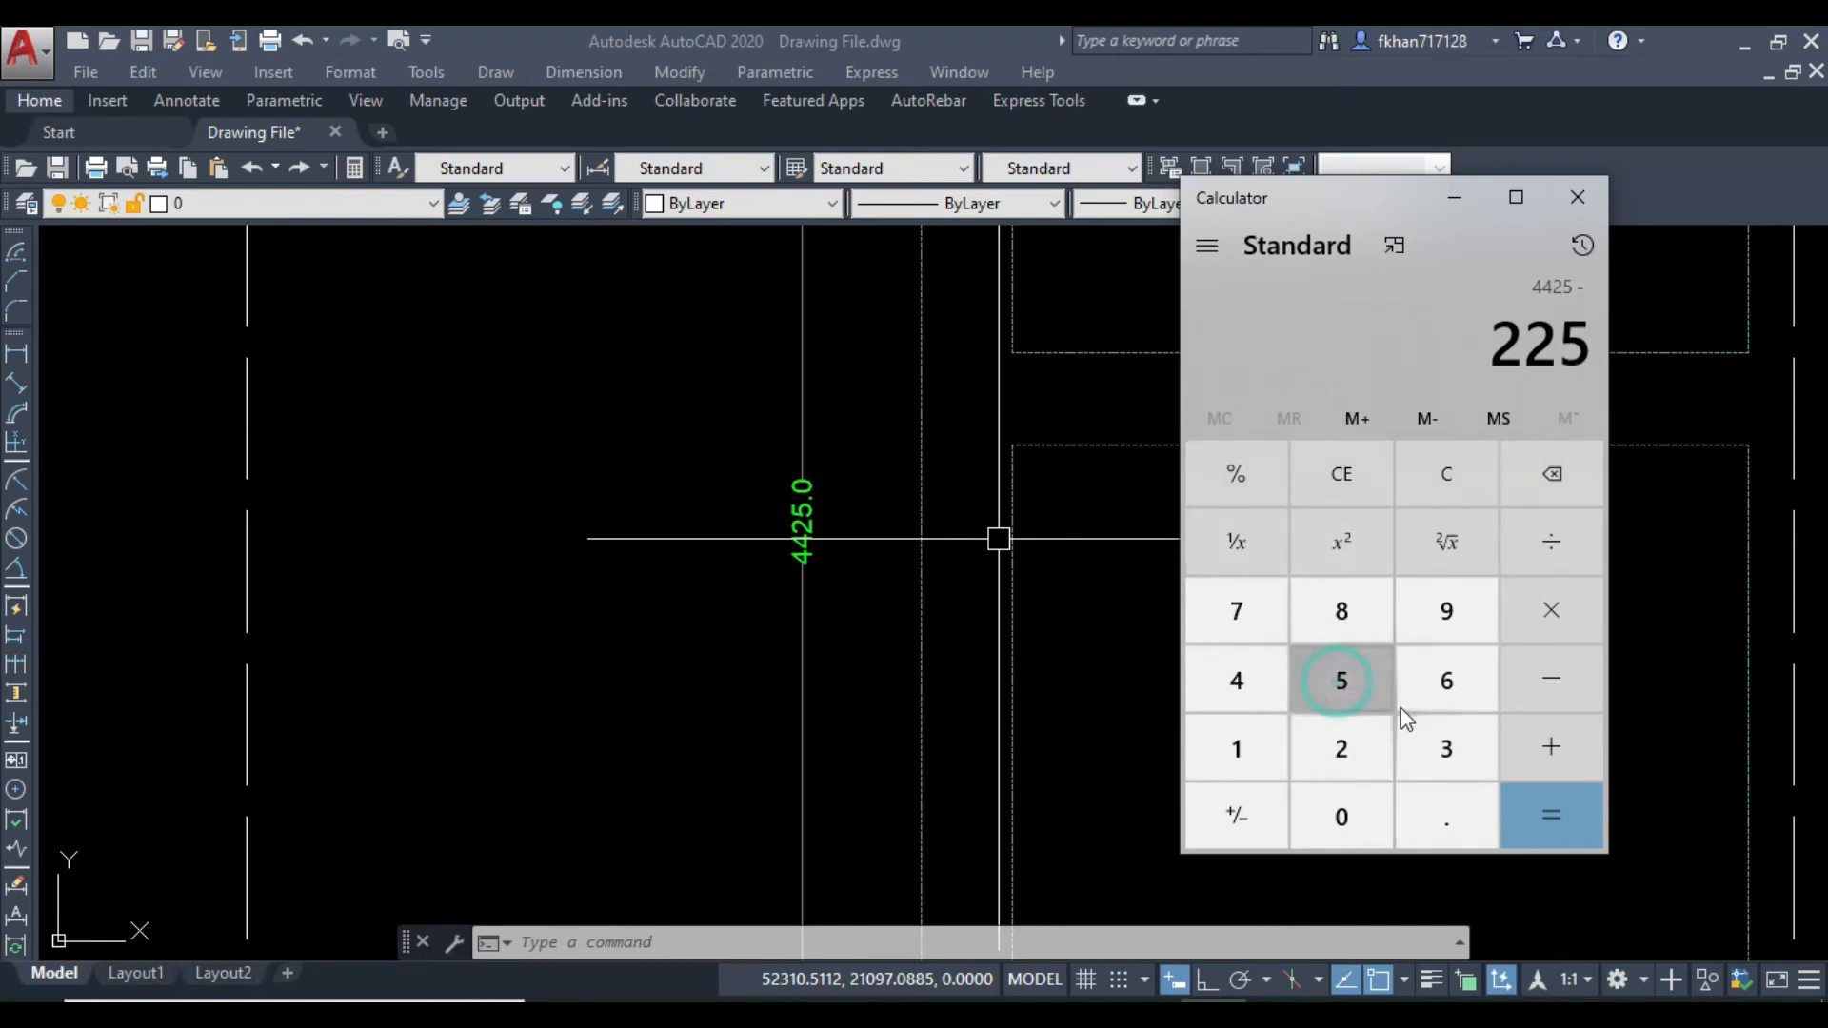
left_click(1571, 821)
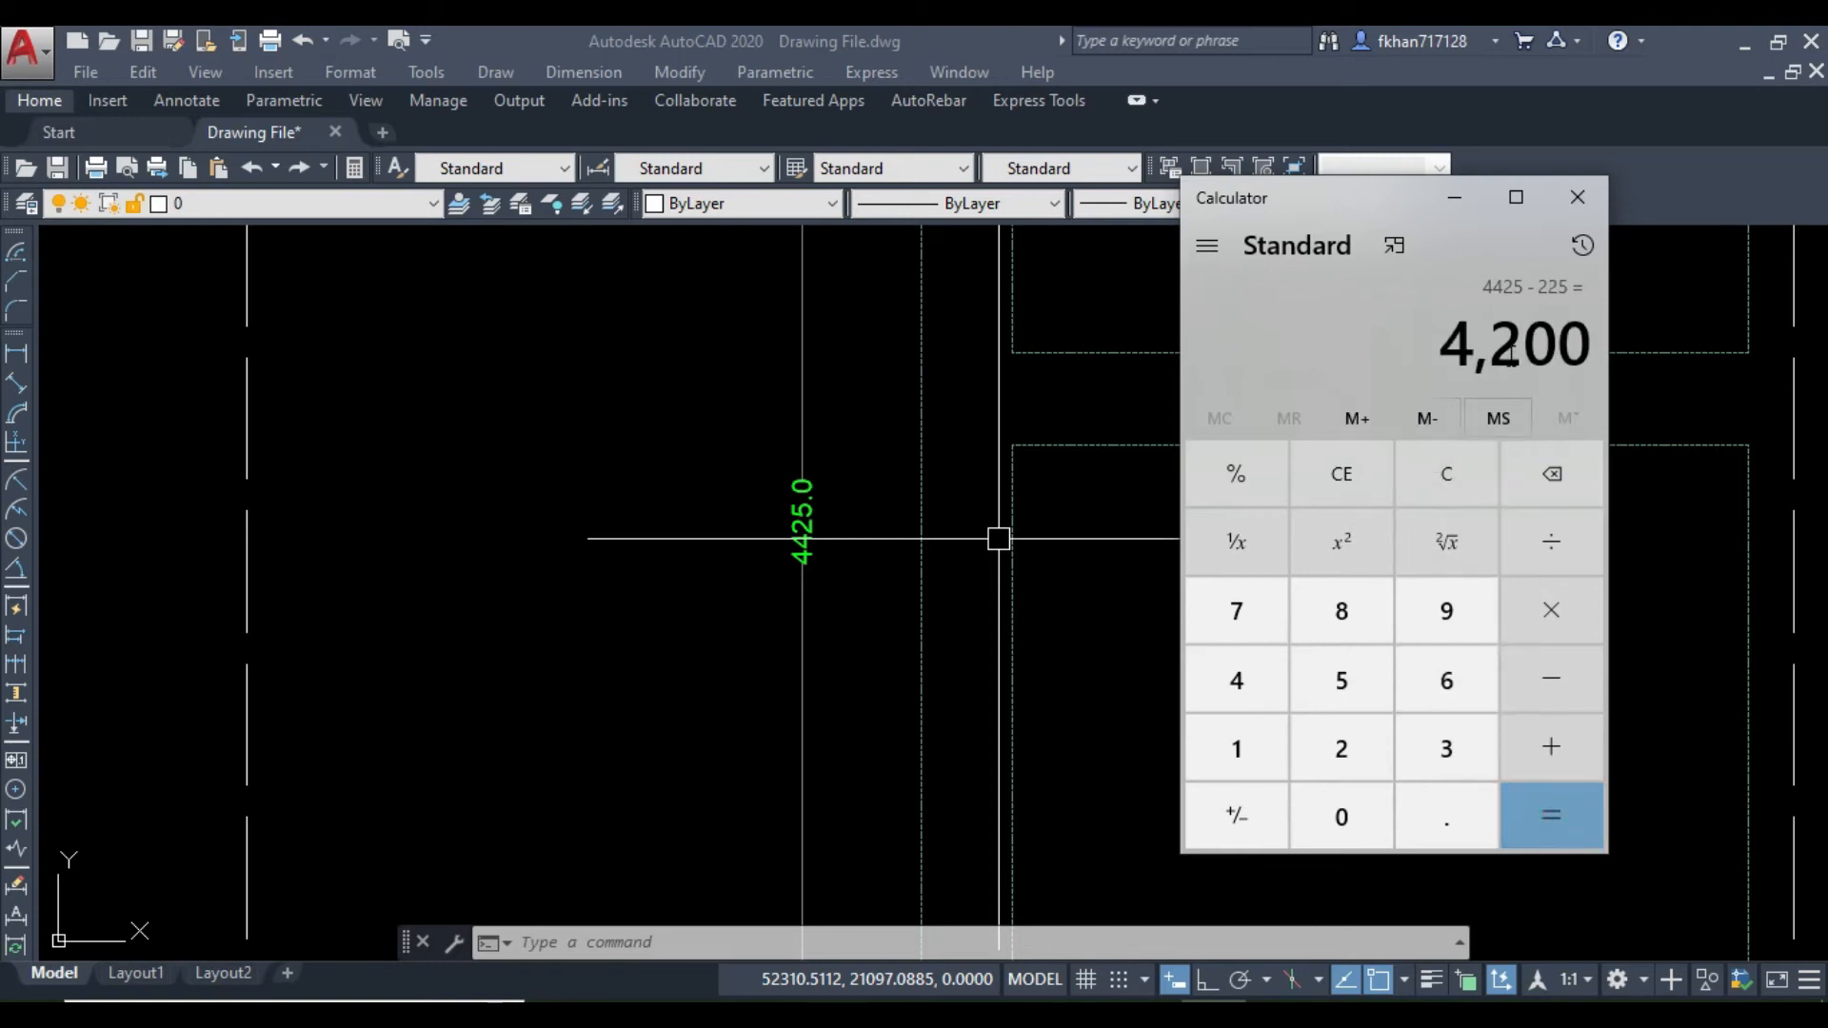
Step: Recheck the left face dimension in AutoCAD and add 4425 to the Calculator result
scroll(1002, 611, "down", 5)
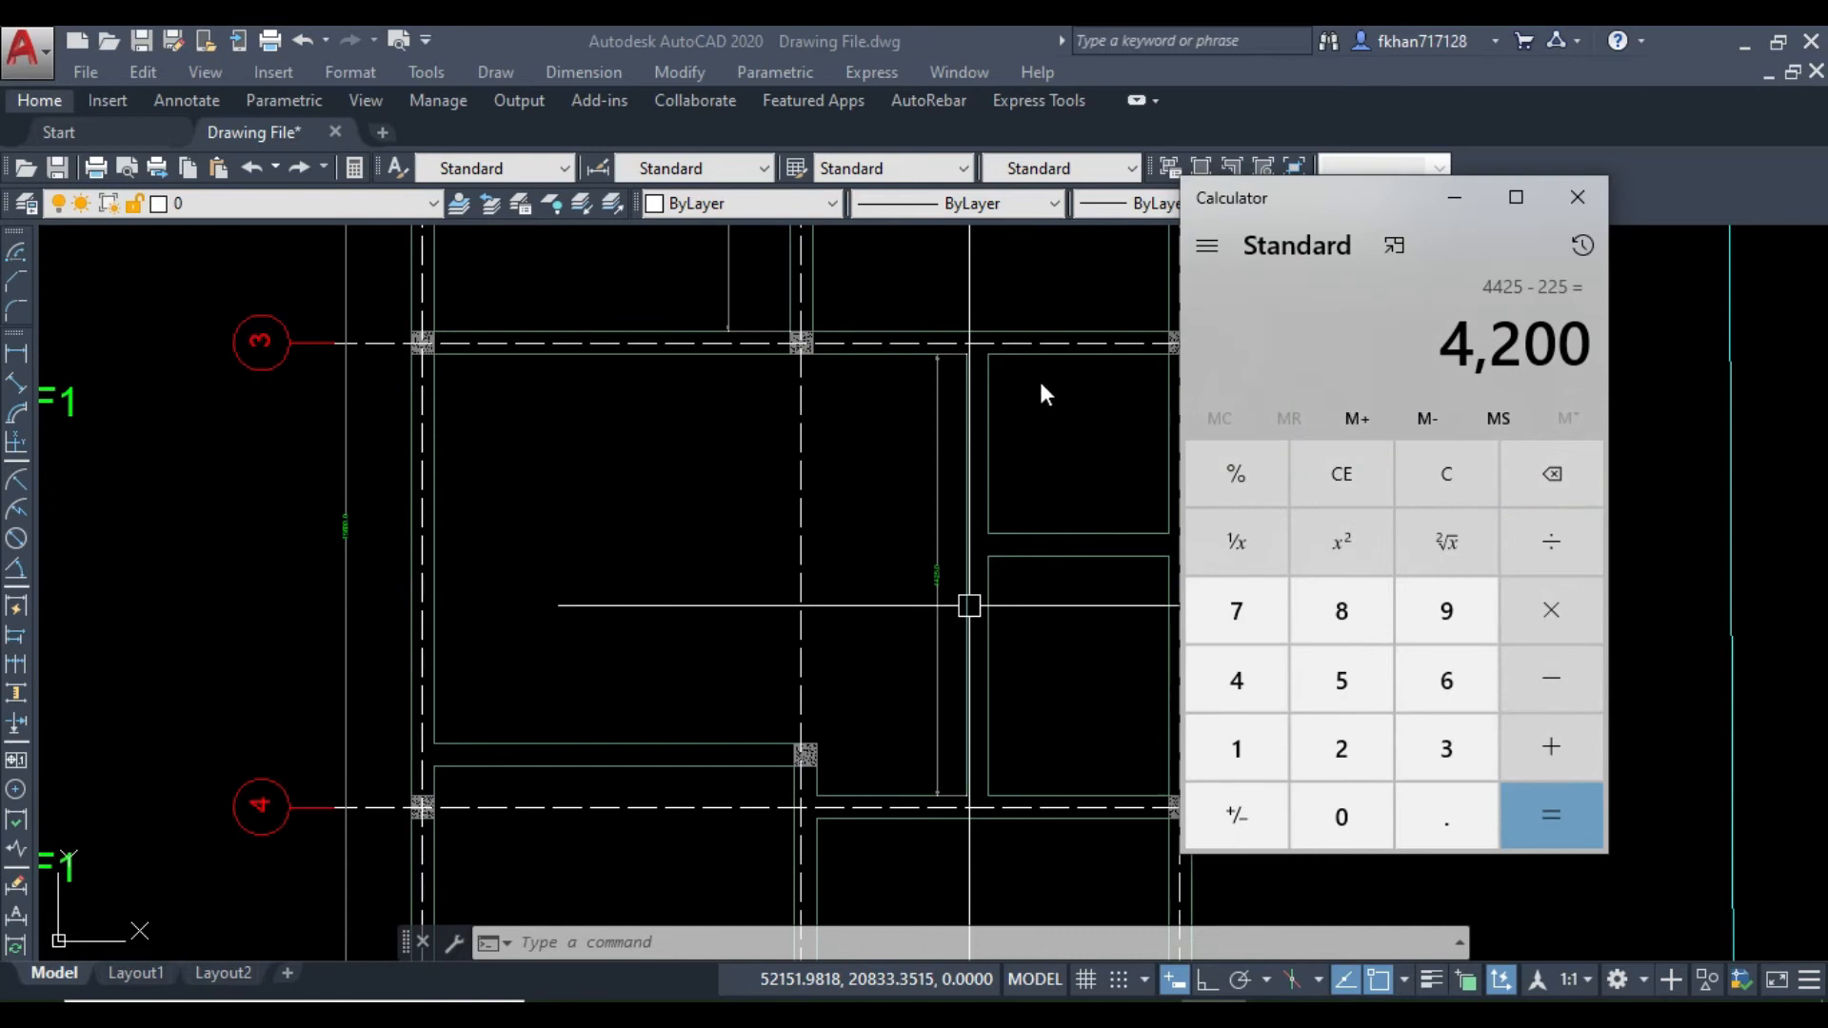
left_click(1014, 615)
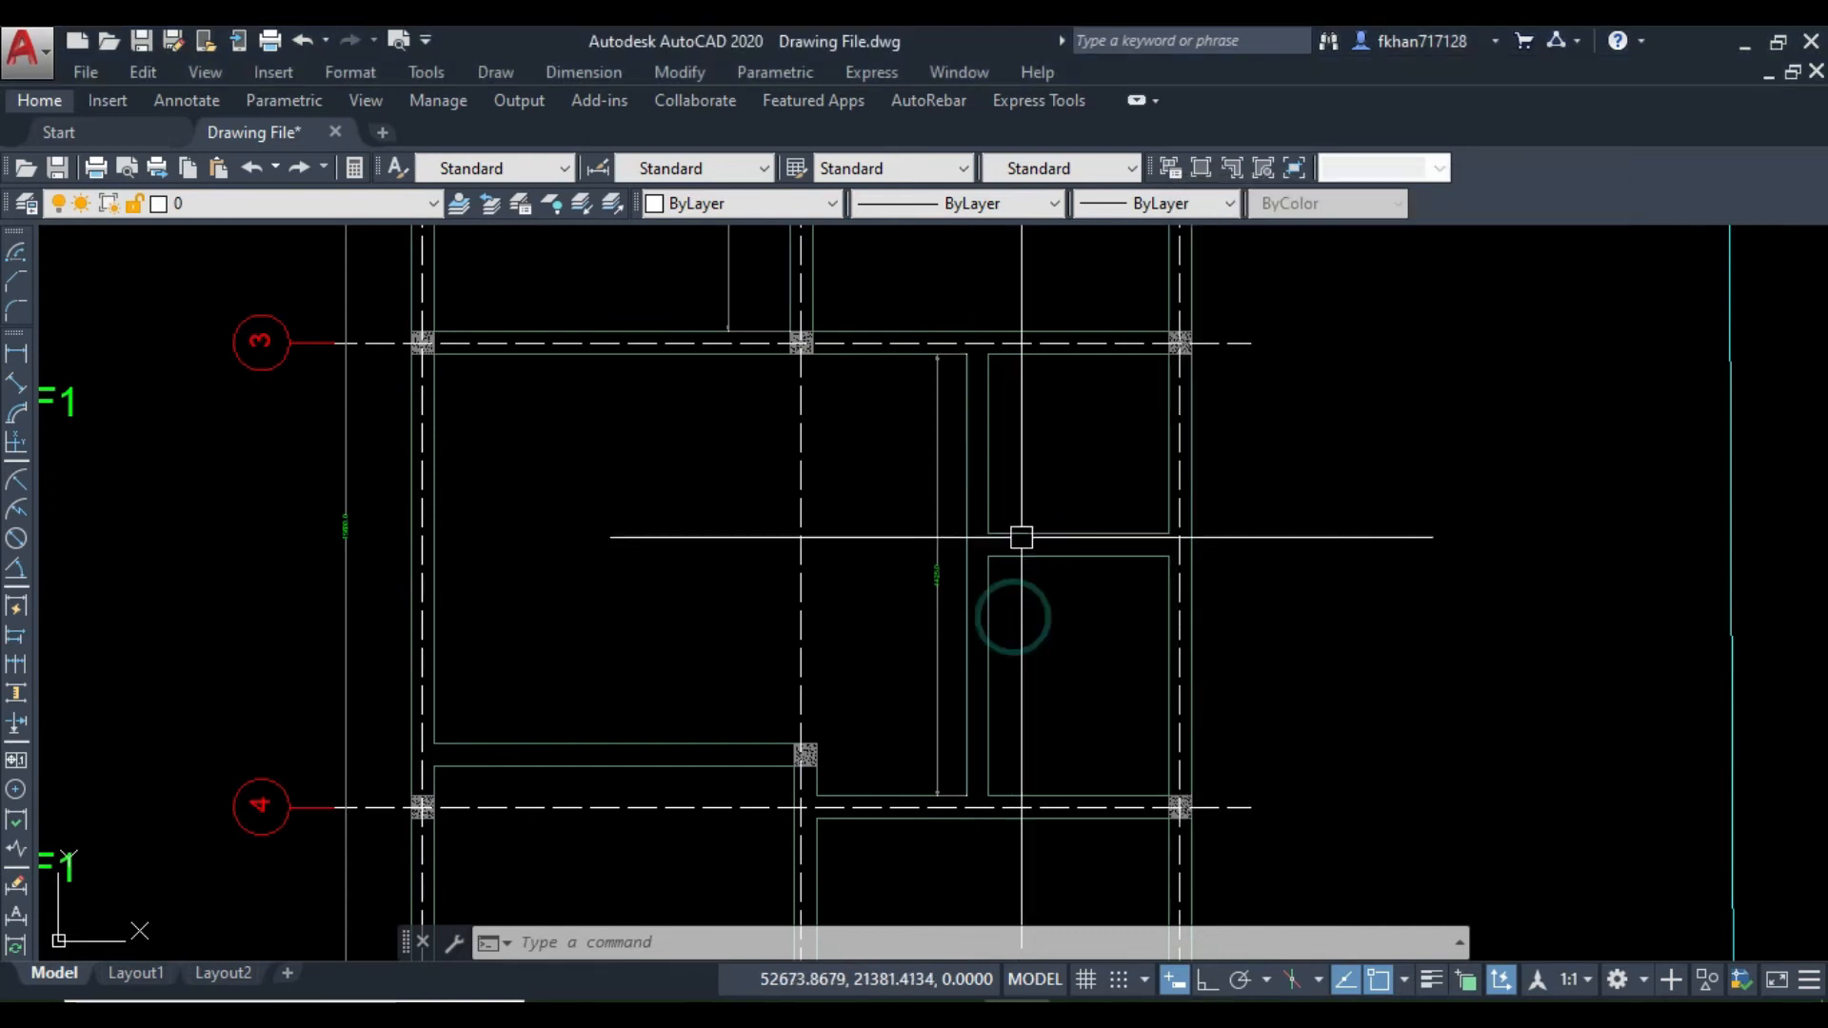
scroll(986, 623, "up", 8)
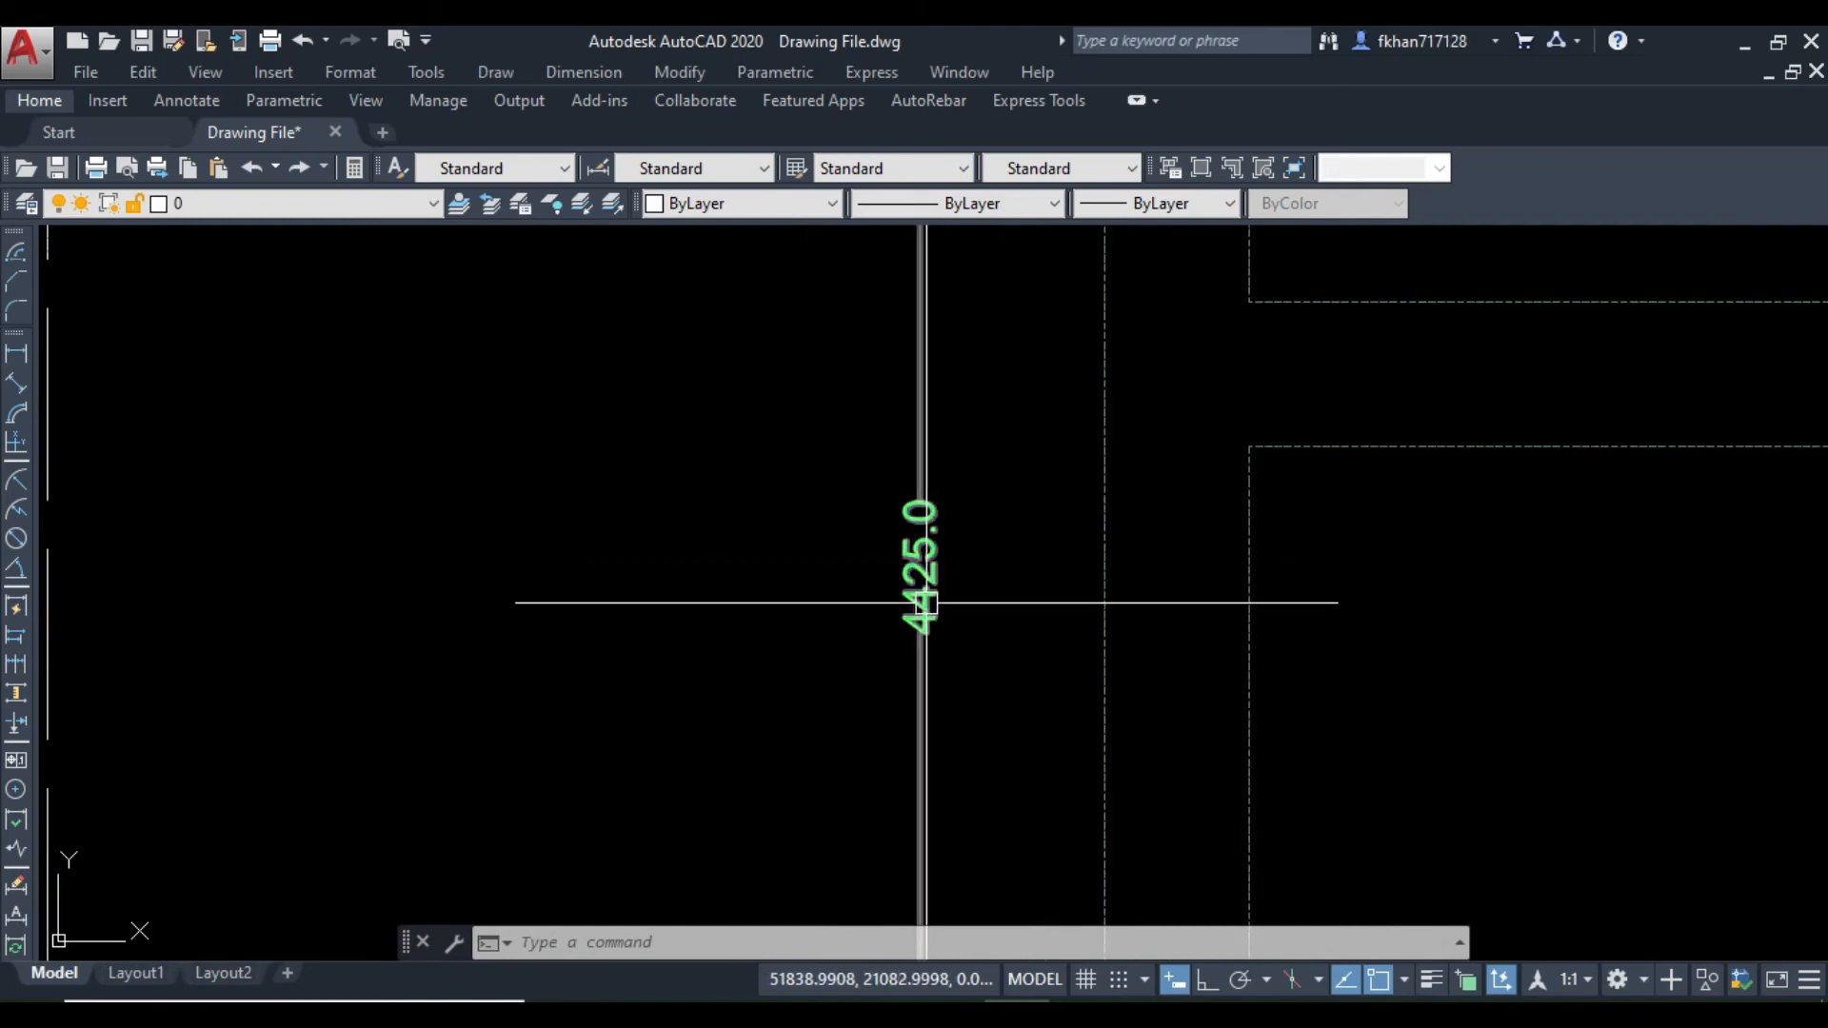
left_click(1214, 1014)
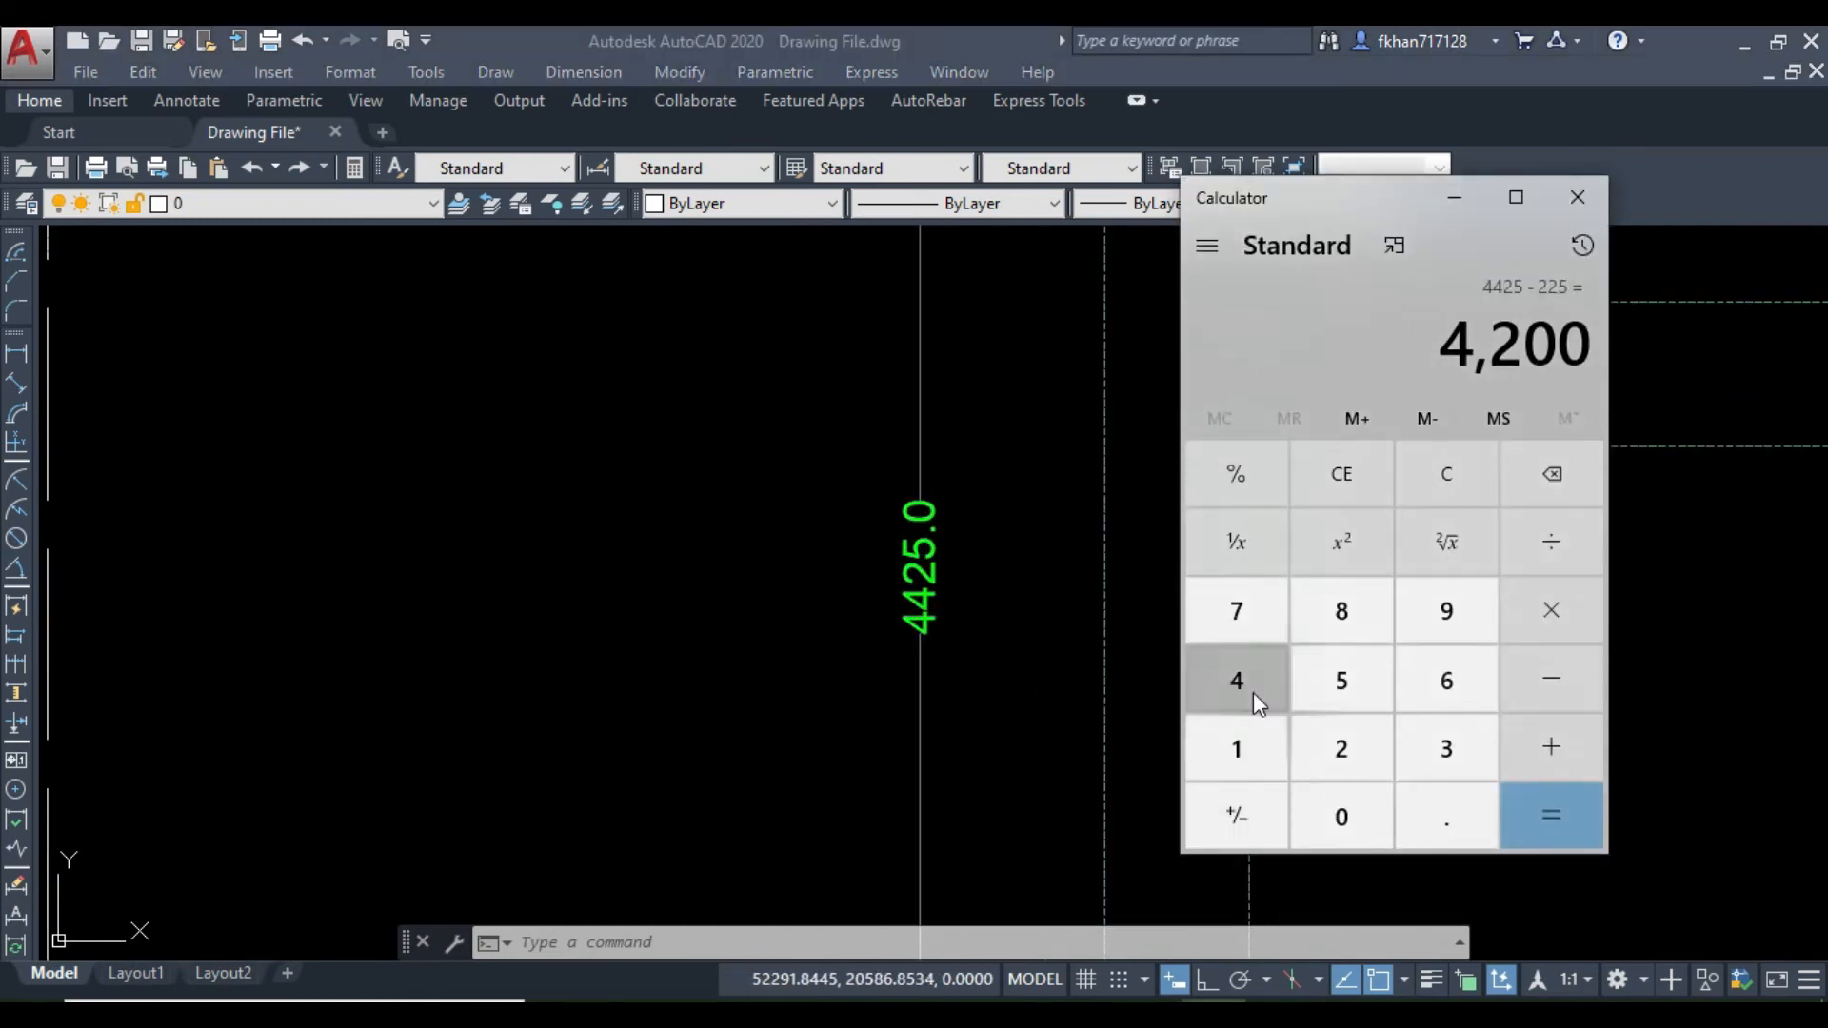
left_click(1555, 743)
left_click(1246, 695)
left_click(1248, 700)
left_click(1341, 757)
left_click(1333, 685)
left_click(1554, 821)
Step: Divide the summed length of both beam faces by 1000 to convert it to metres
left_click(1546, 554)
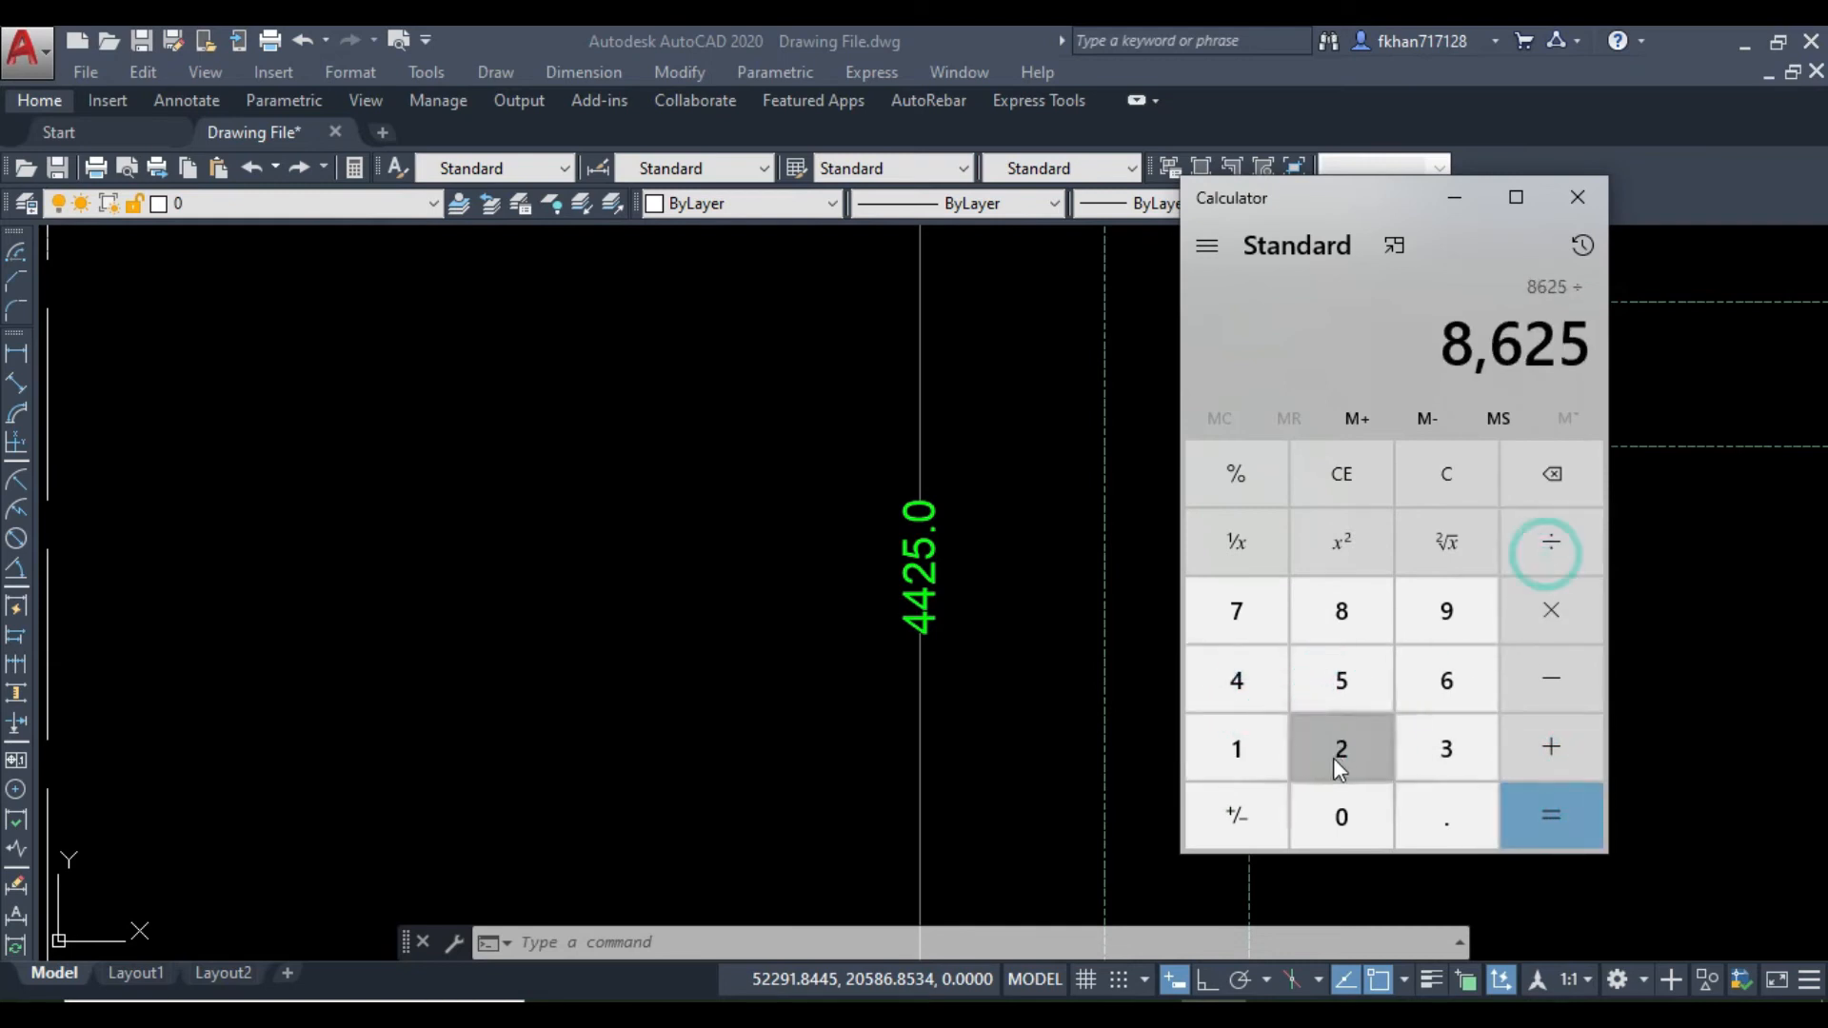
left_click(1242, 749)
left_click(1368, 811)
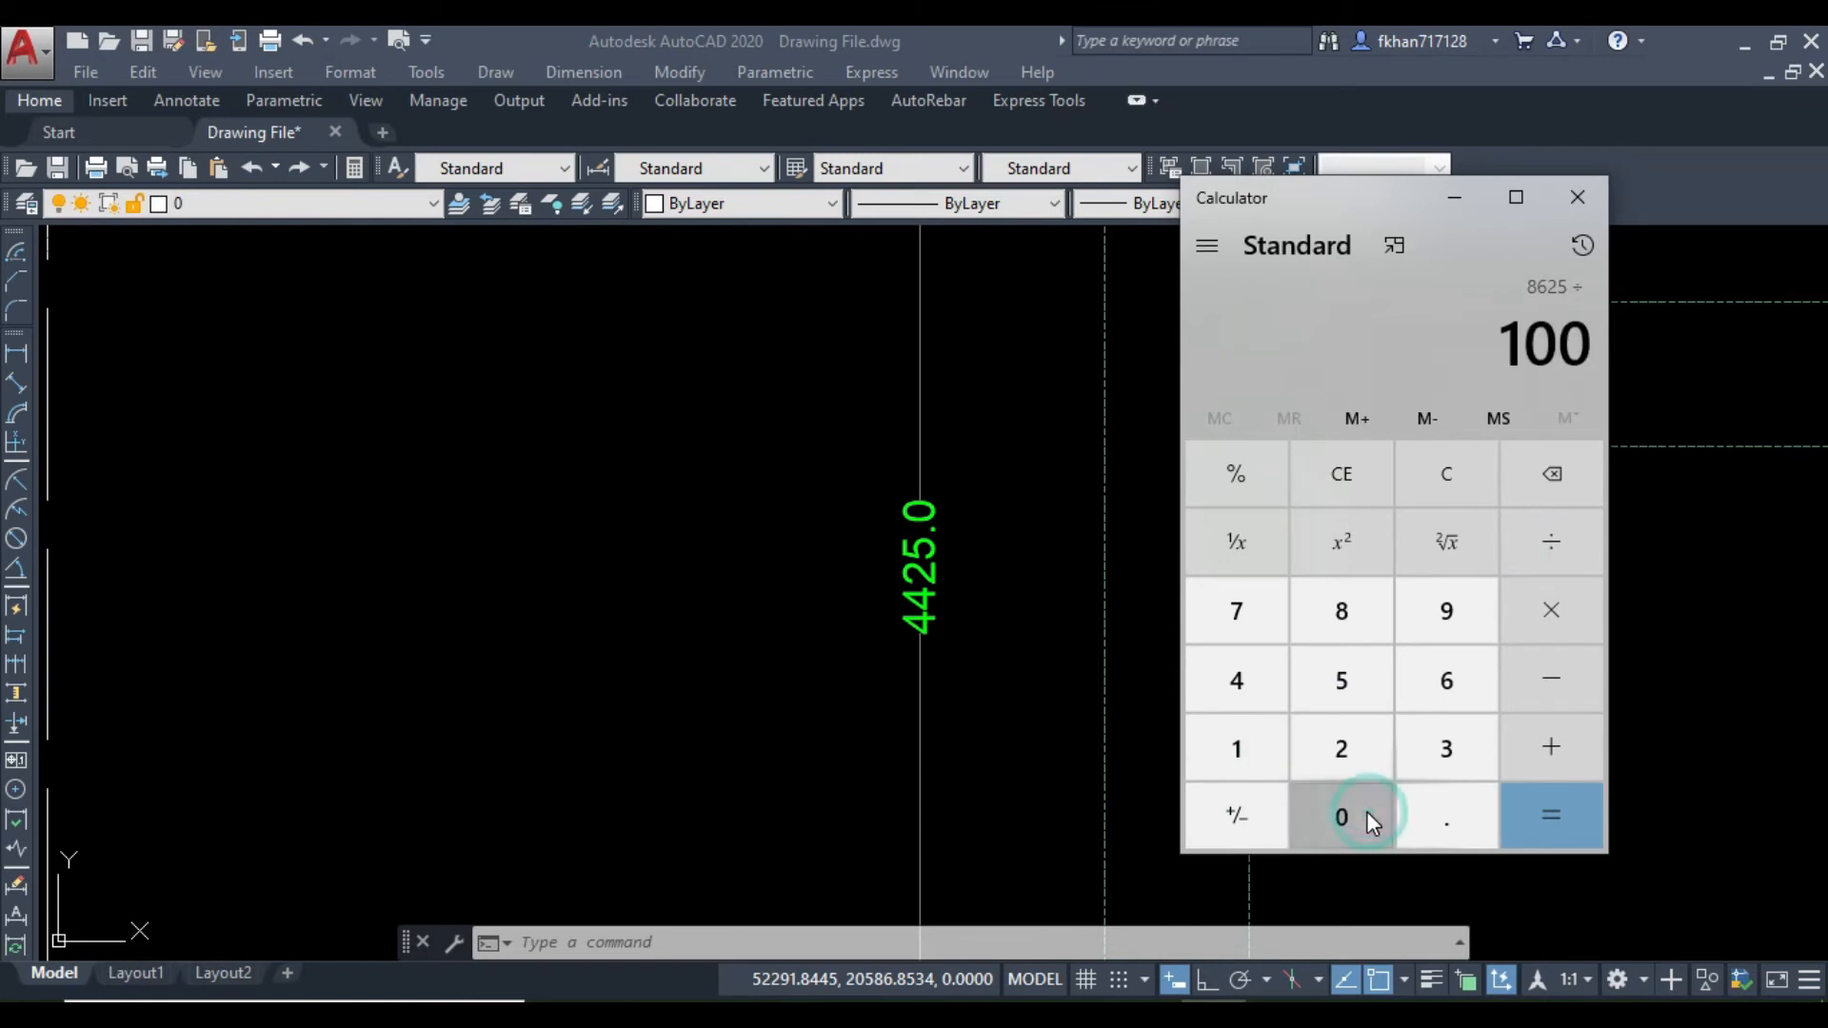
left_click(1367, 811)
left_click(1523, 819)
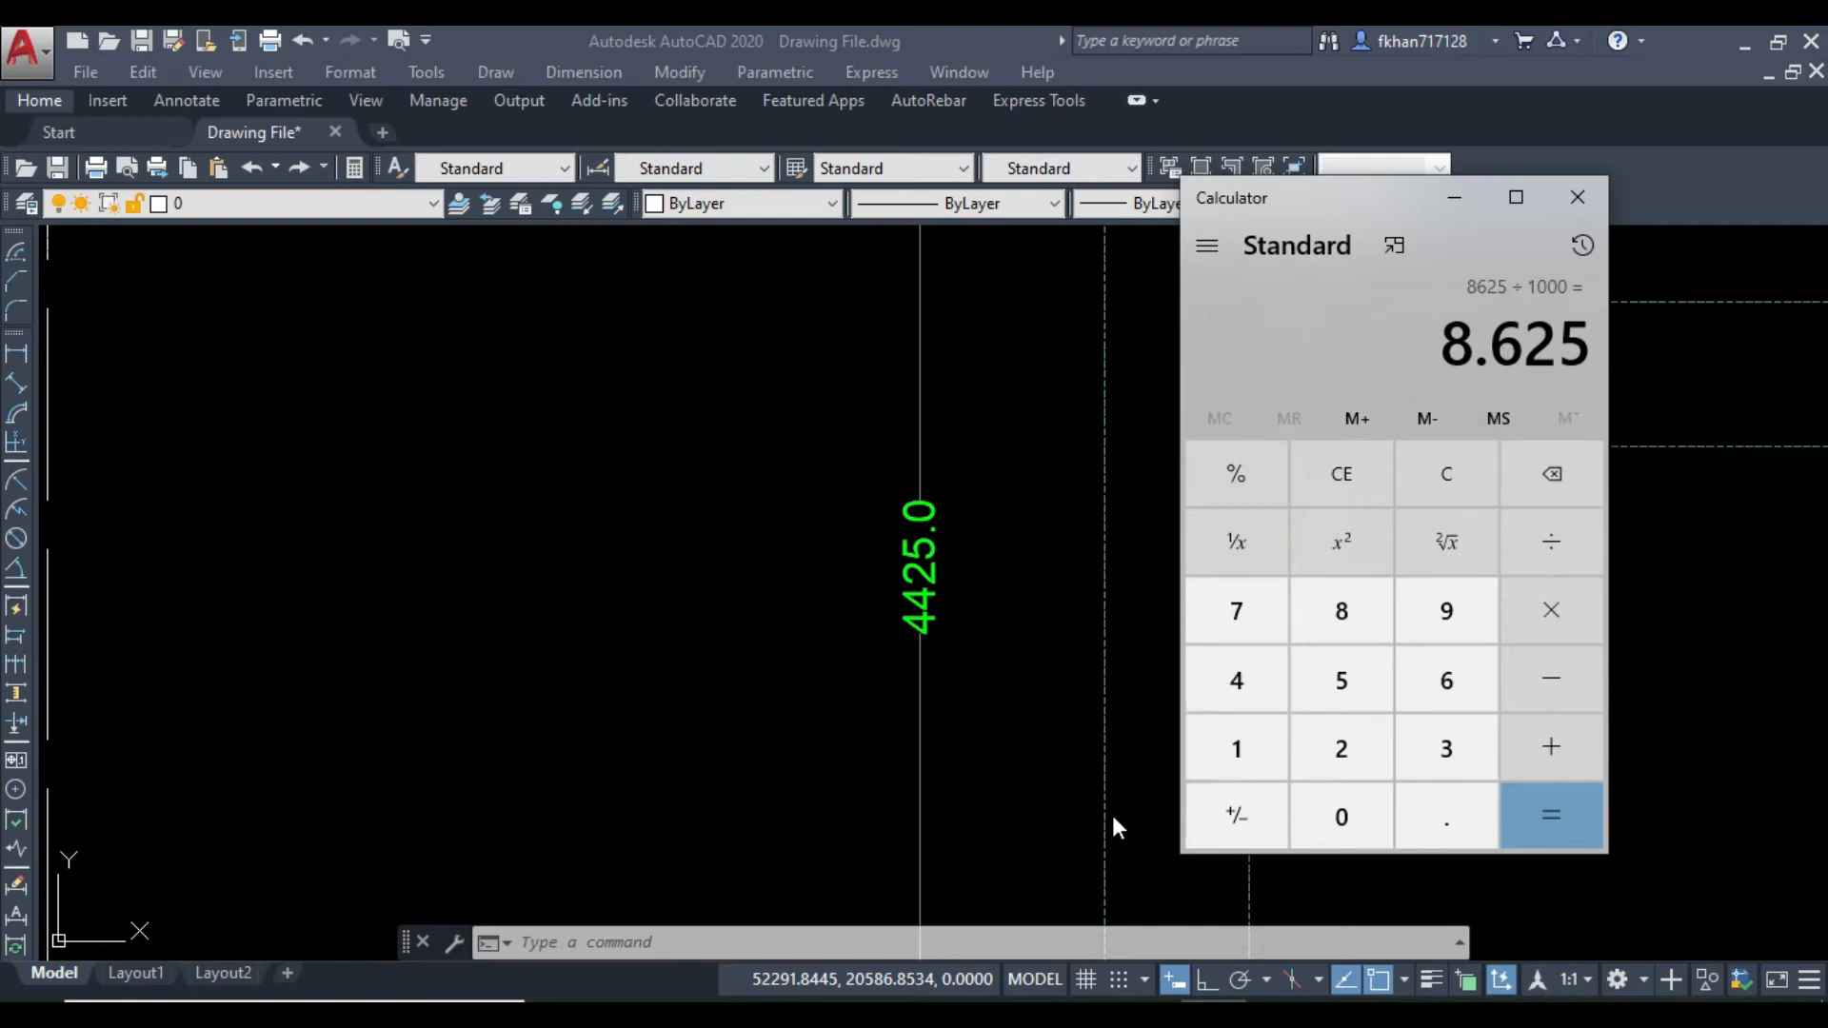
Step: Switch to Excel and enter Form Work for Grade Beam on Grid A&C as item 4's description in B8
left_click(1148, 1015)
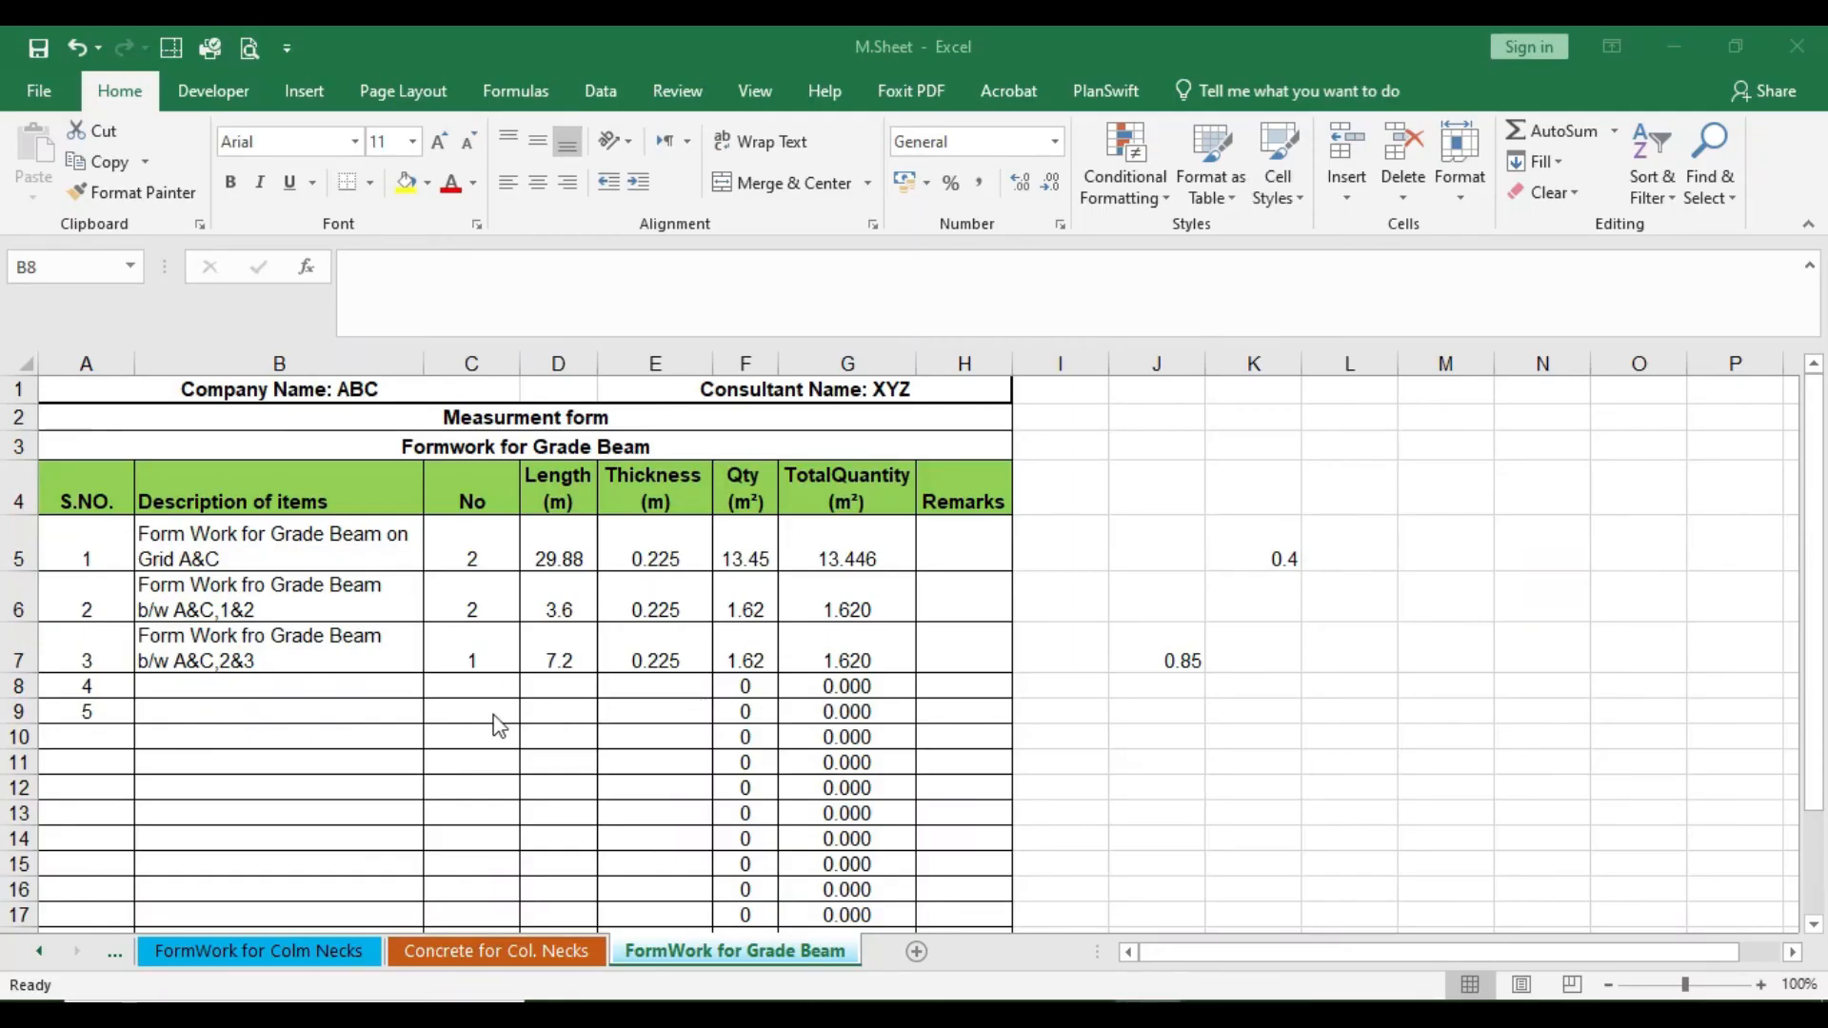
left_click(557, 688)
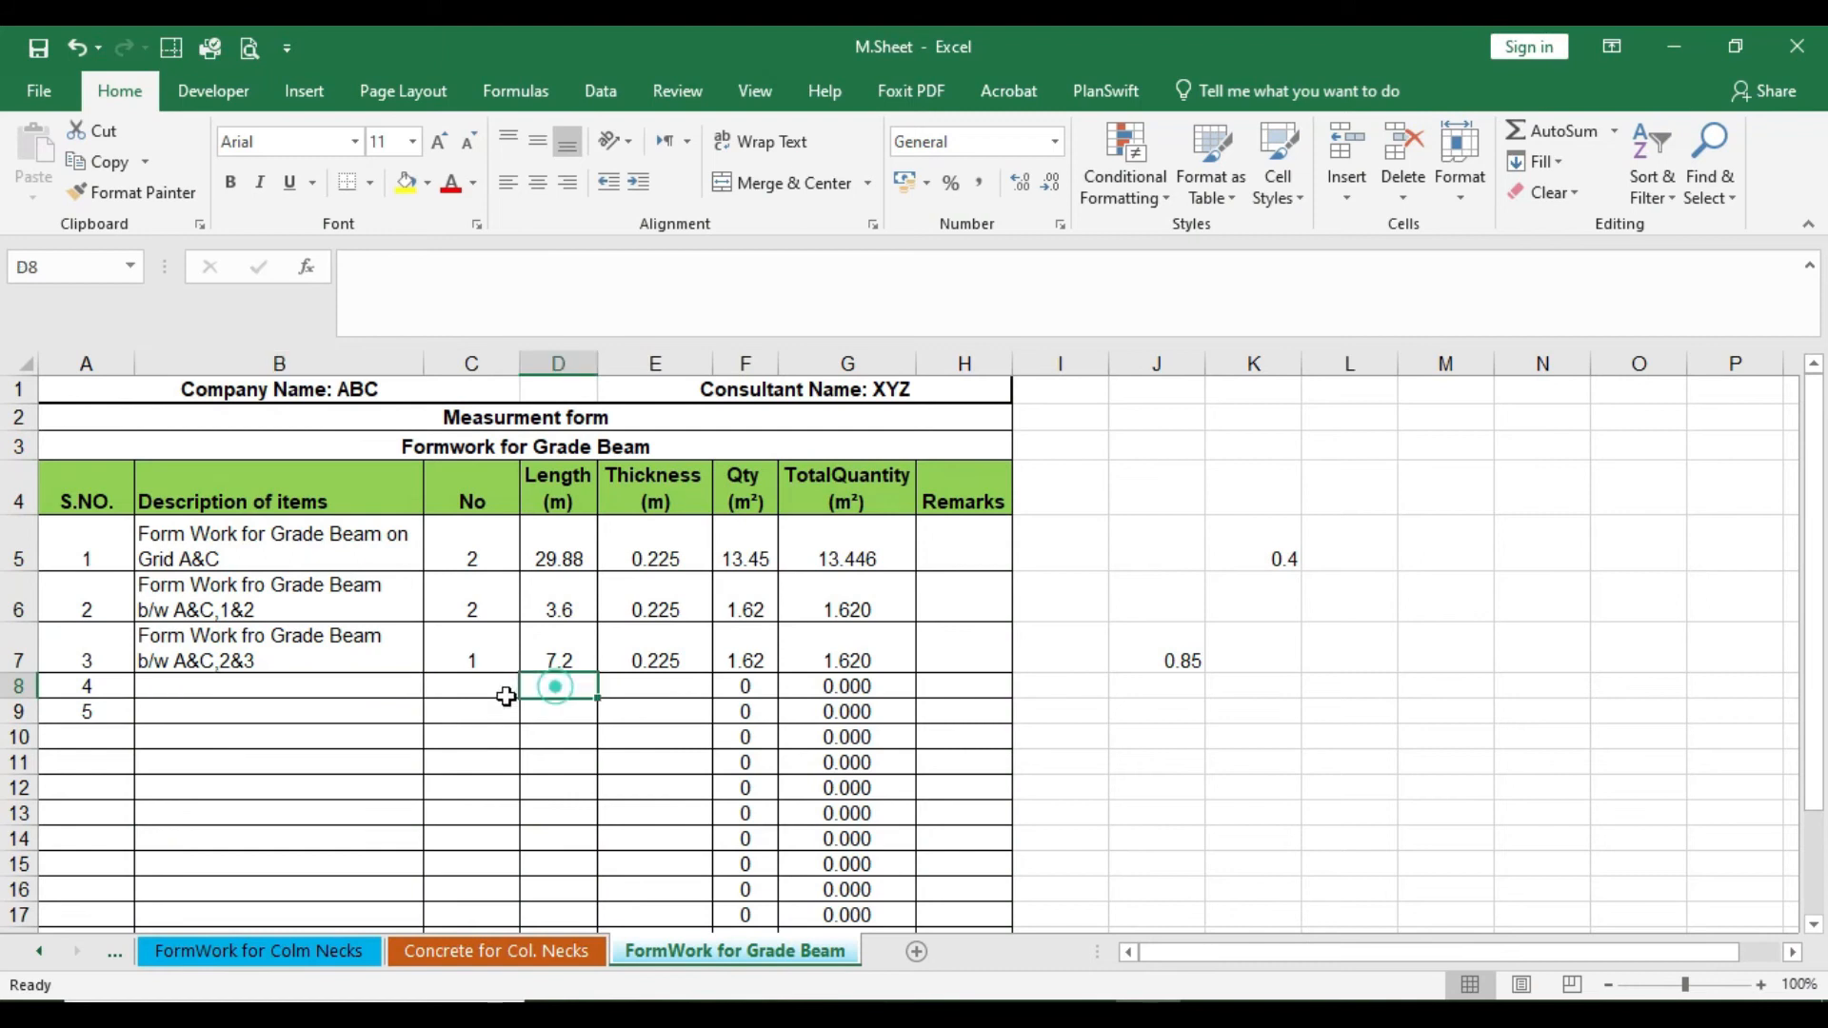
left_click(253, 686)
left_click(222, 656)
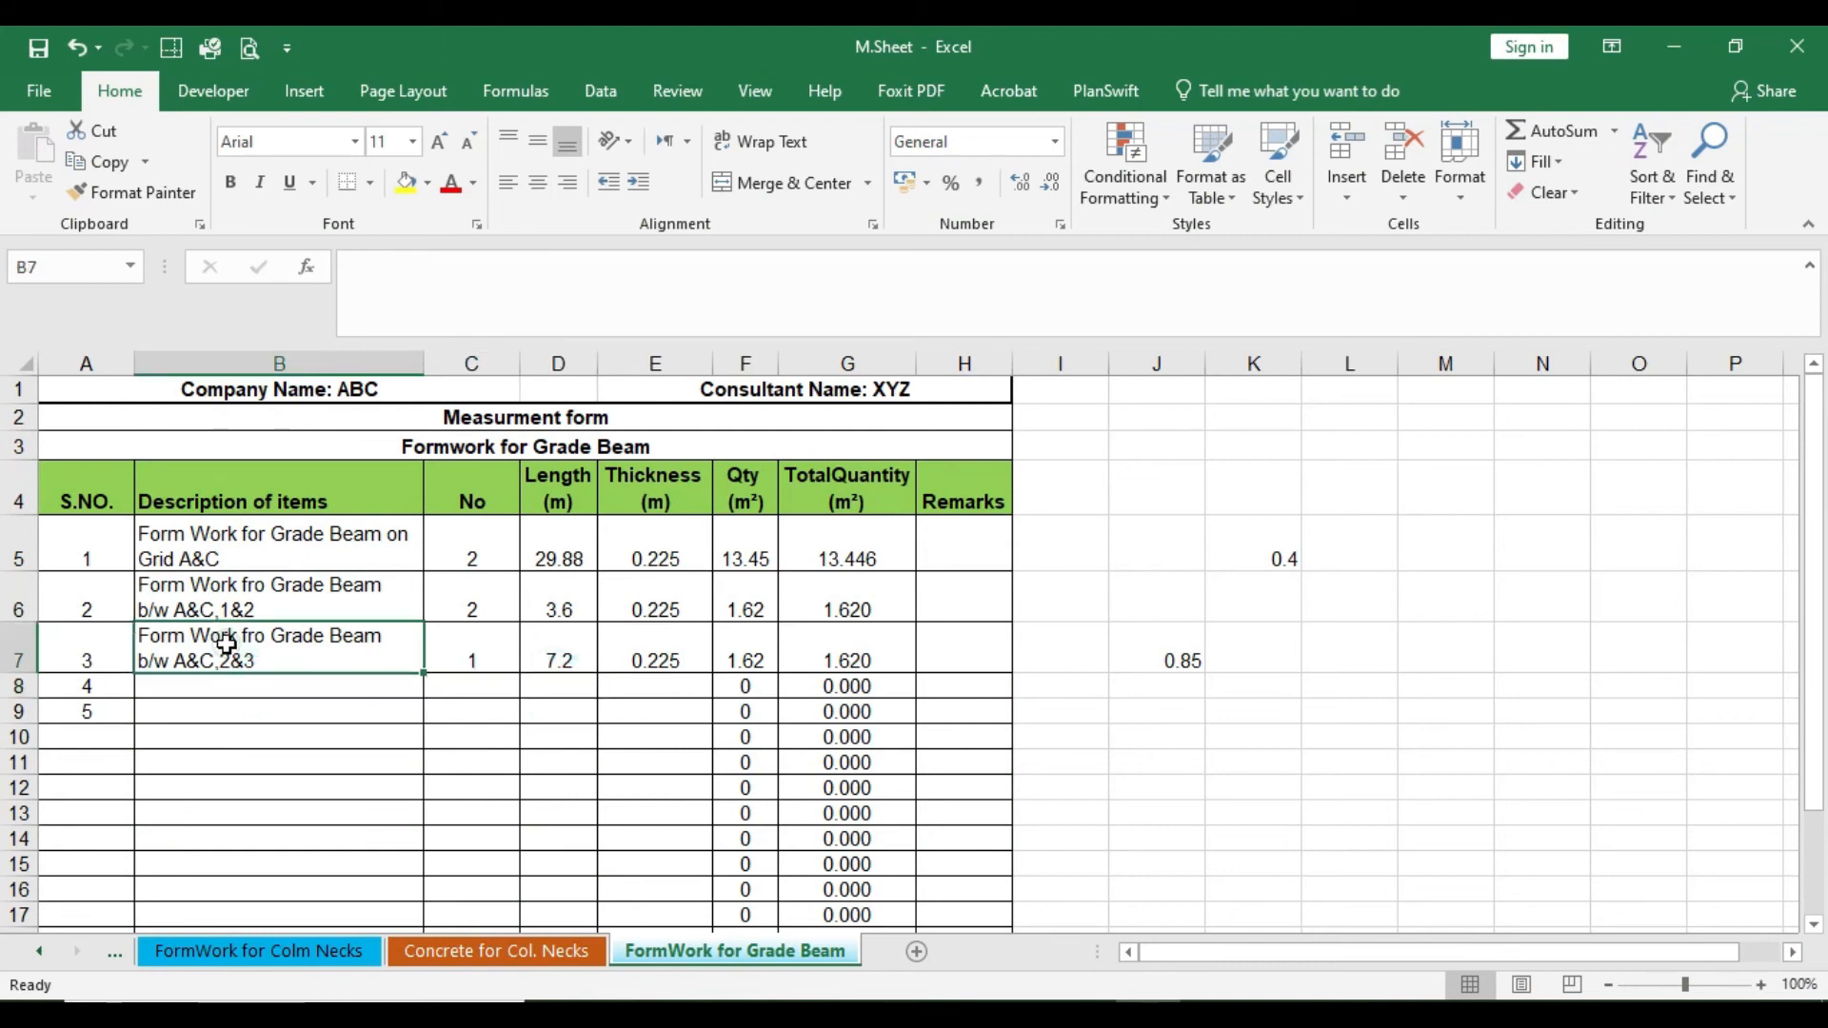
left_click(242, 685)
left_click(254, 666)
left_click(253, 686)
type("Form Wo")
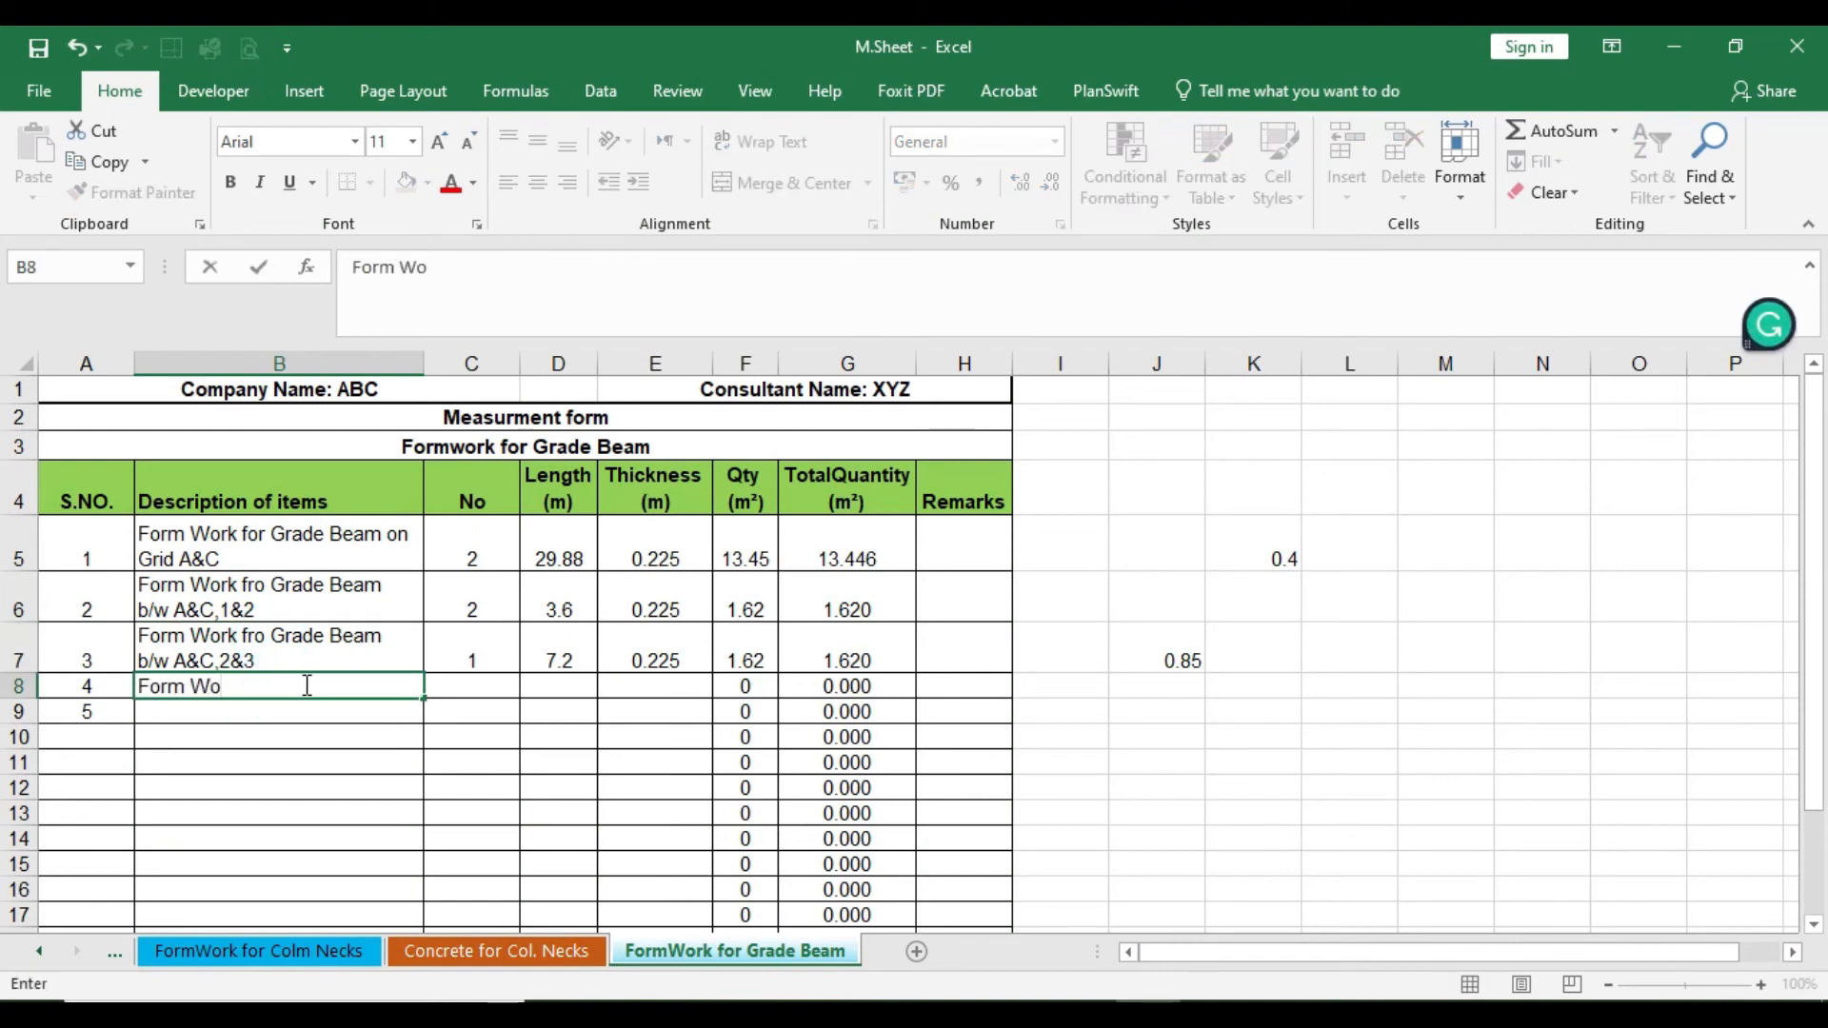
type("rk for")
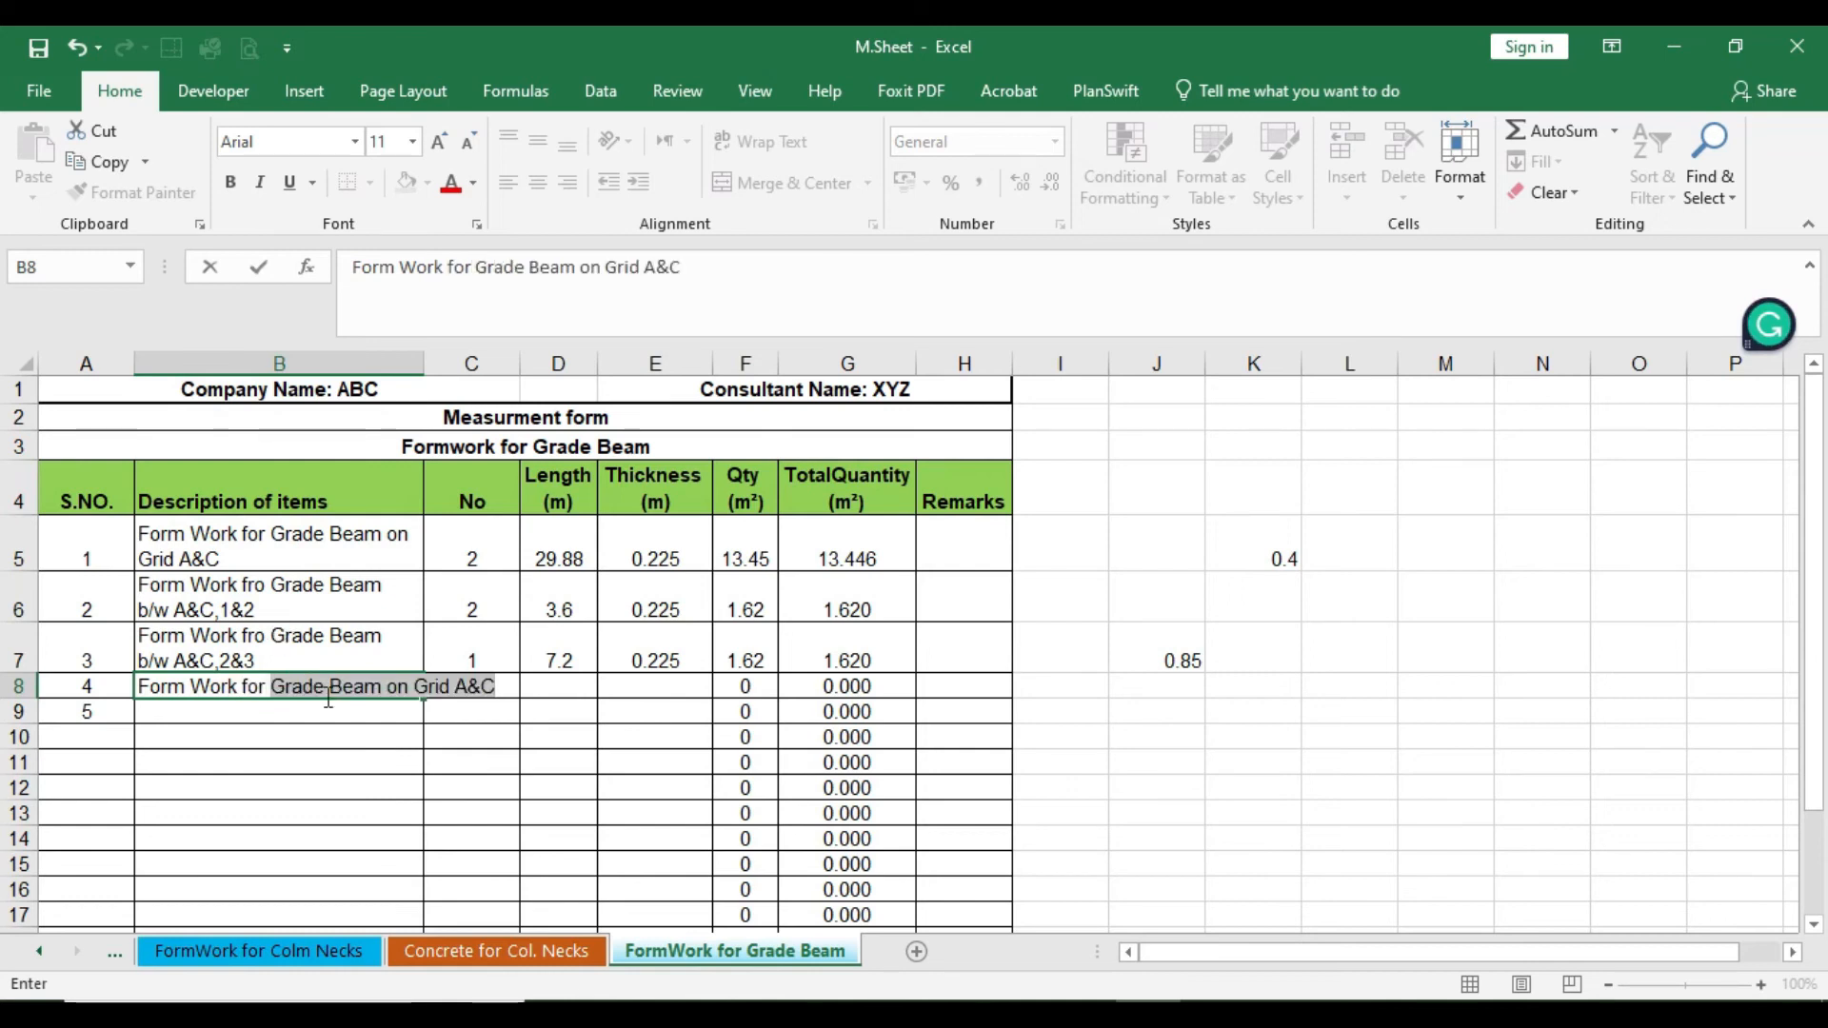
key("Return")
left_click(333, 690)
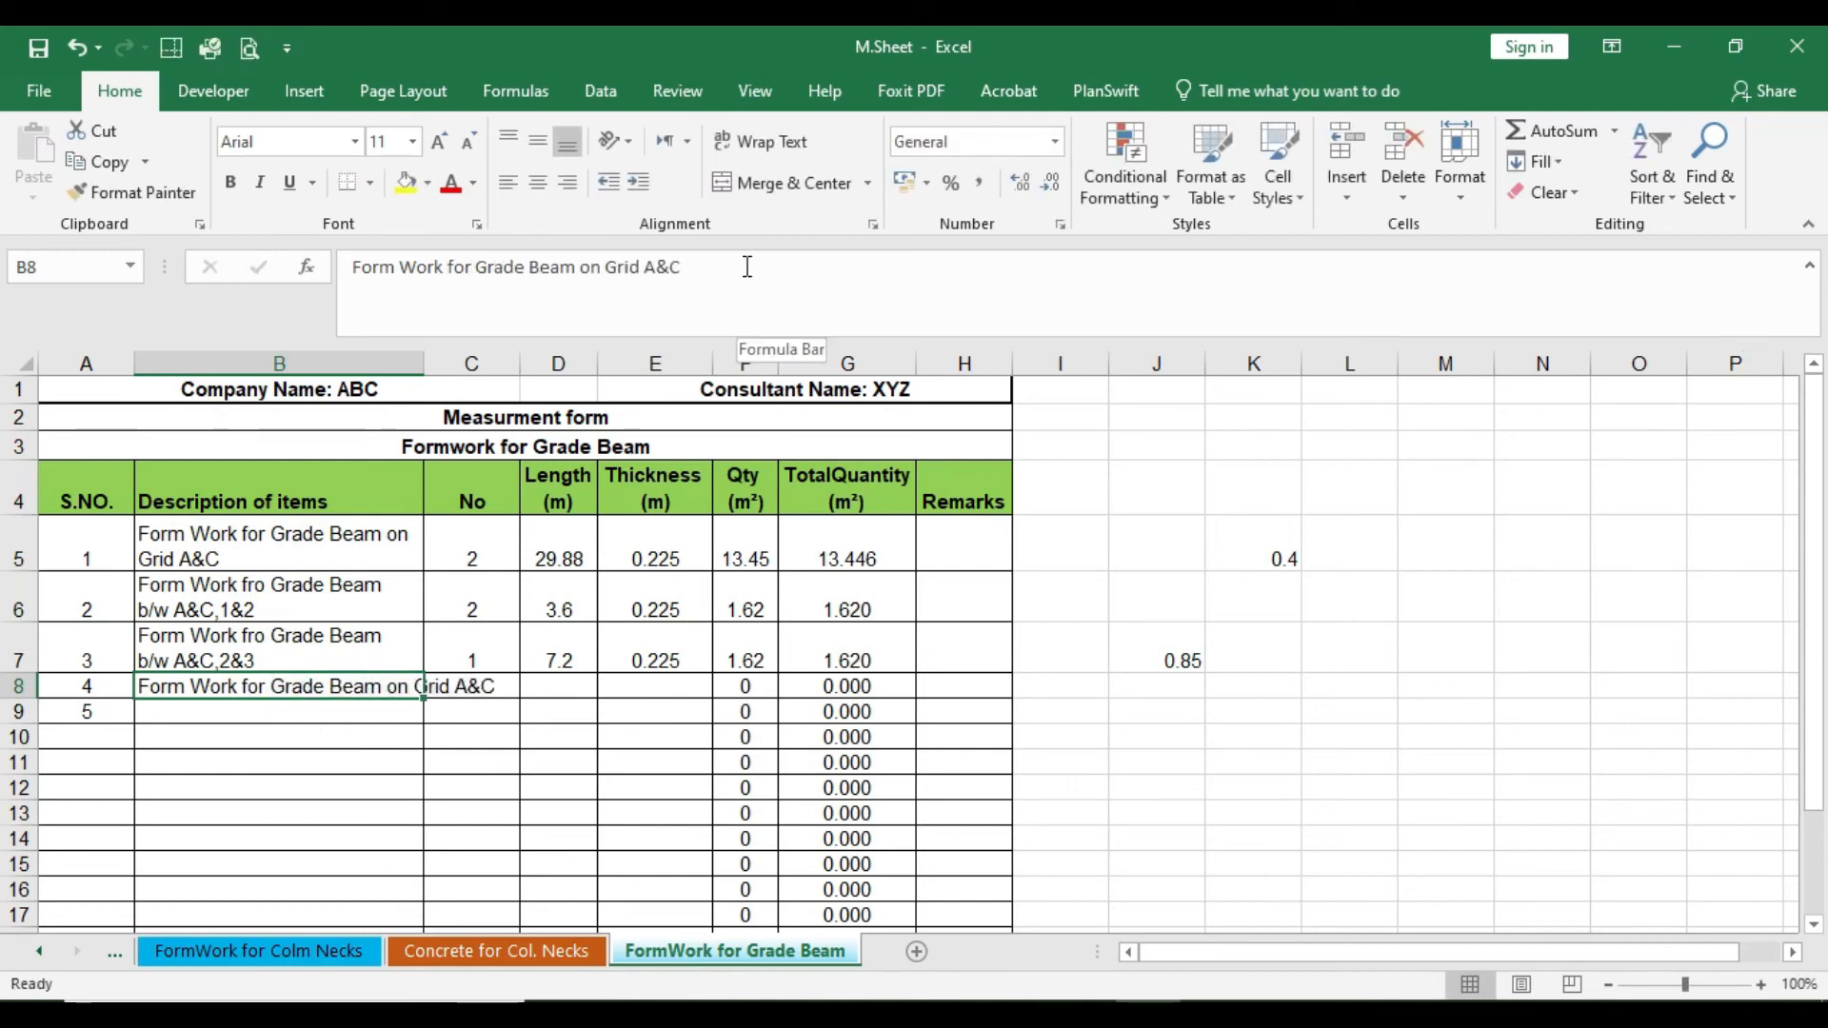
left_click(335, 645)
left_click(372, 692)
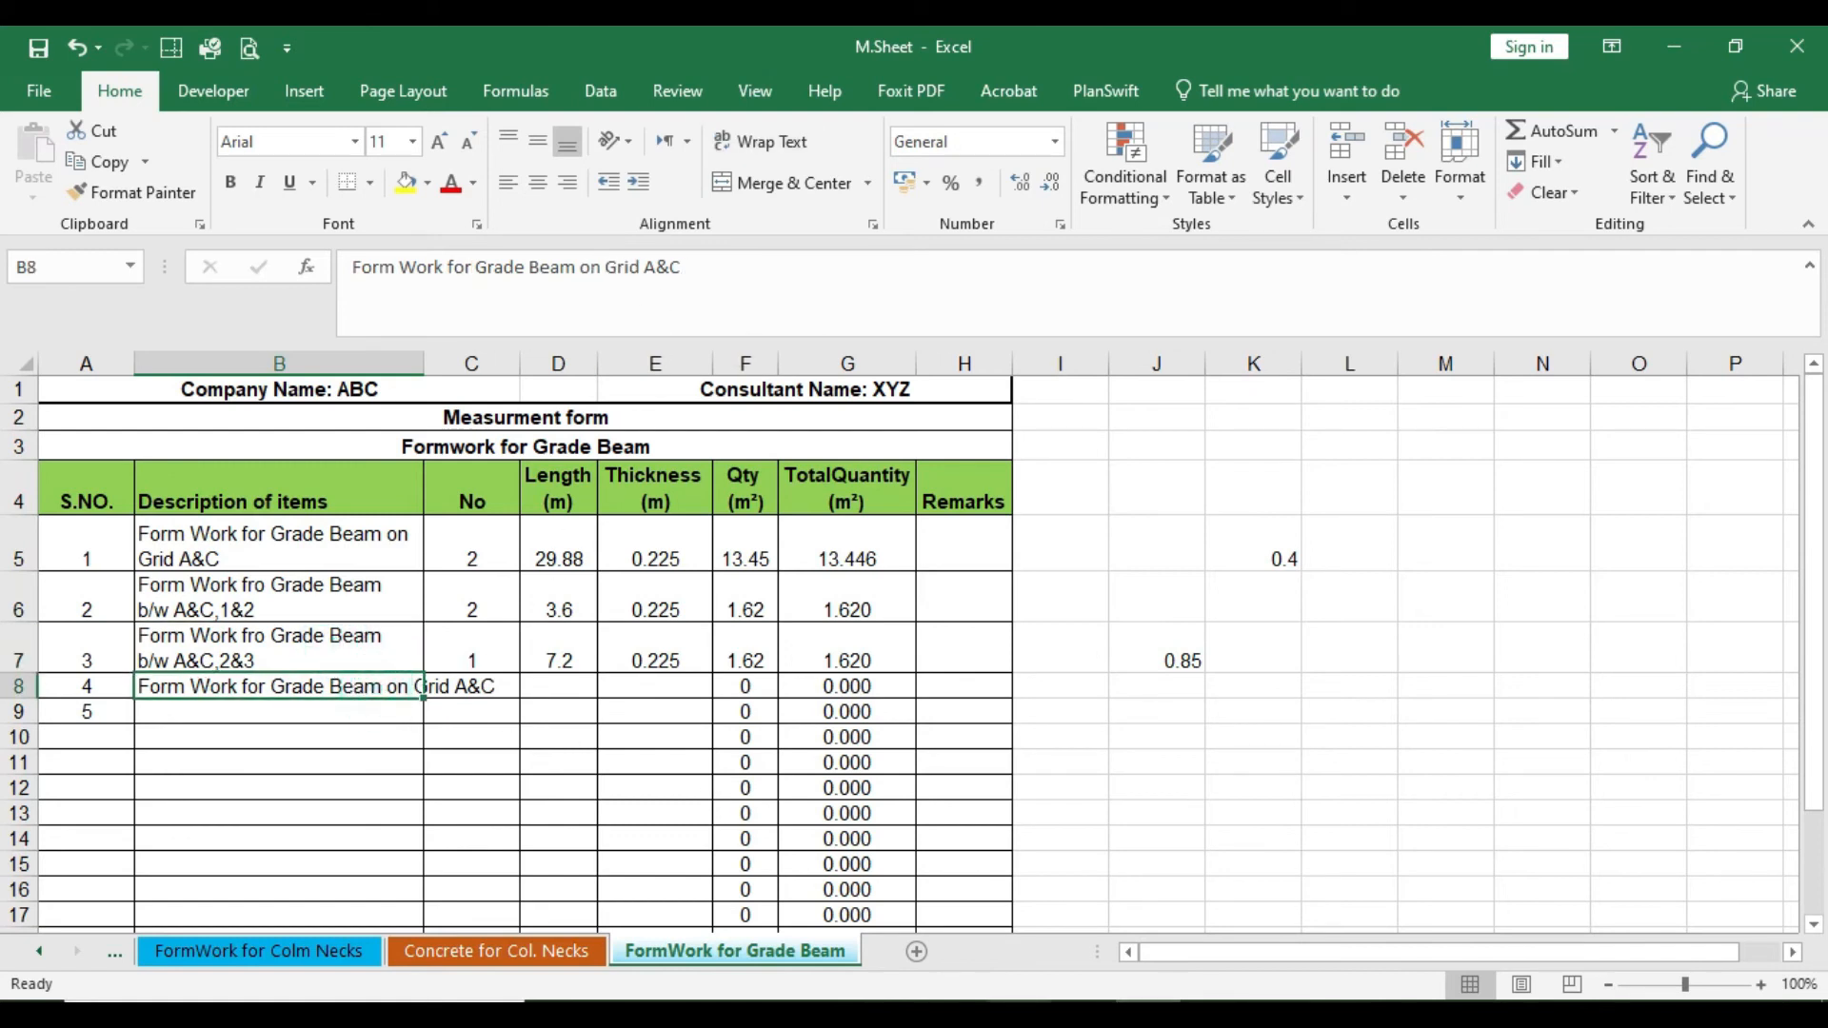
Step: Switch to AutoCAD and check which axes the measured intermediate grade beam lies between
left_click(1015, 1015)
scroll(971, 724, "down", 3)
mouse_move(938, 726)
middle_mouse_down()
mouse_move(842, 653)
mouse_move(917, 699)
mouse_move(938, 655)
middle_mouse_up()
scroll(866, 616, "down", 2)
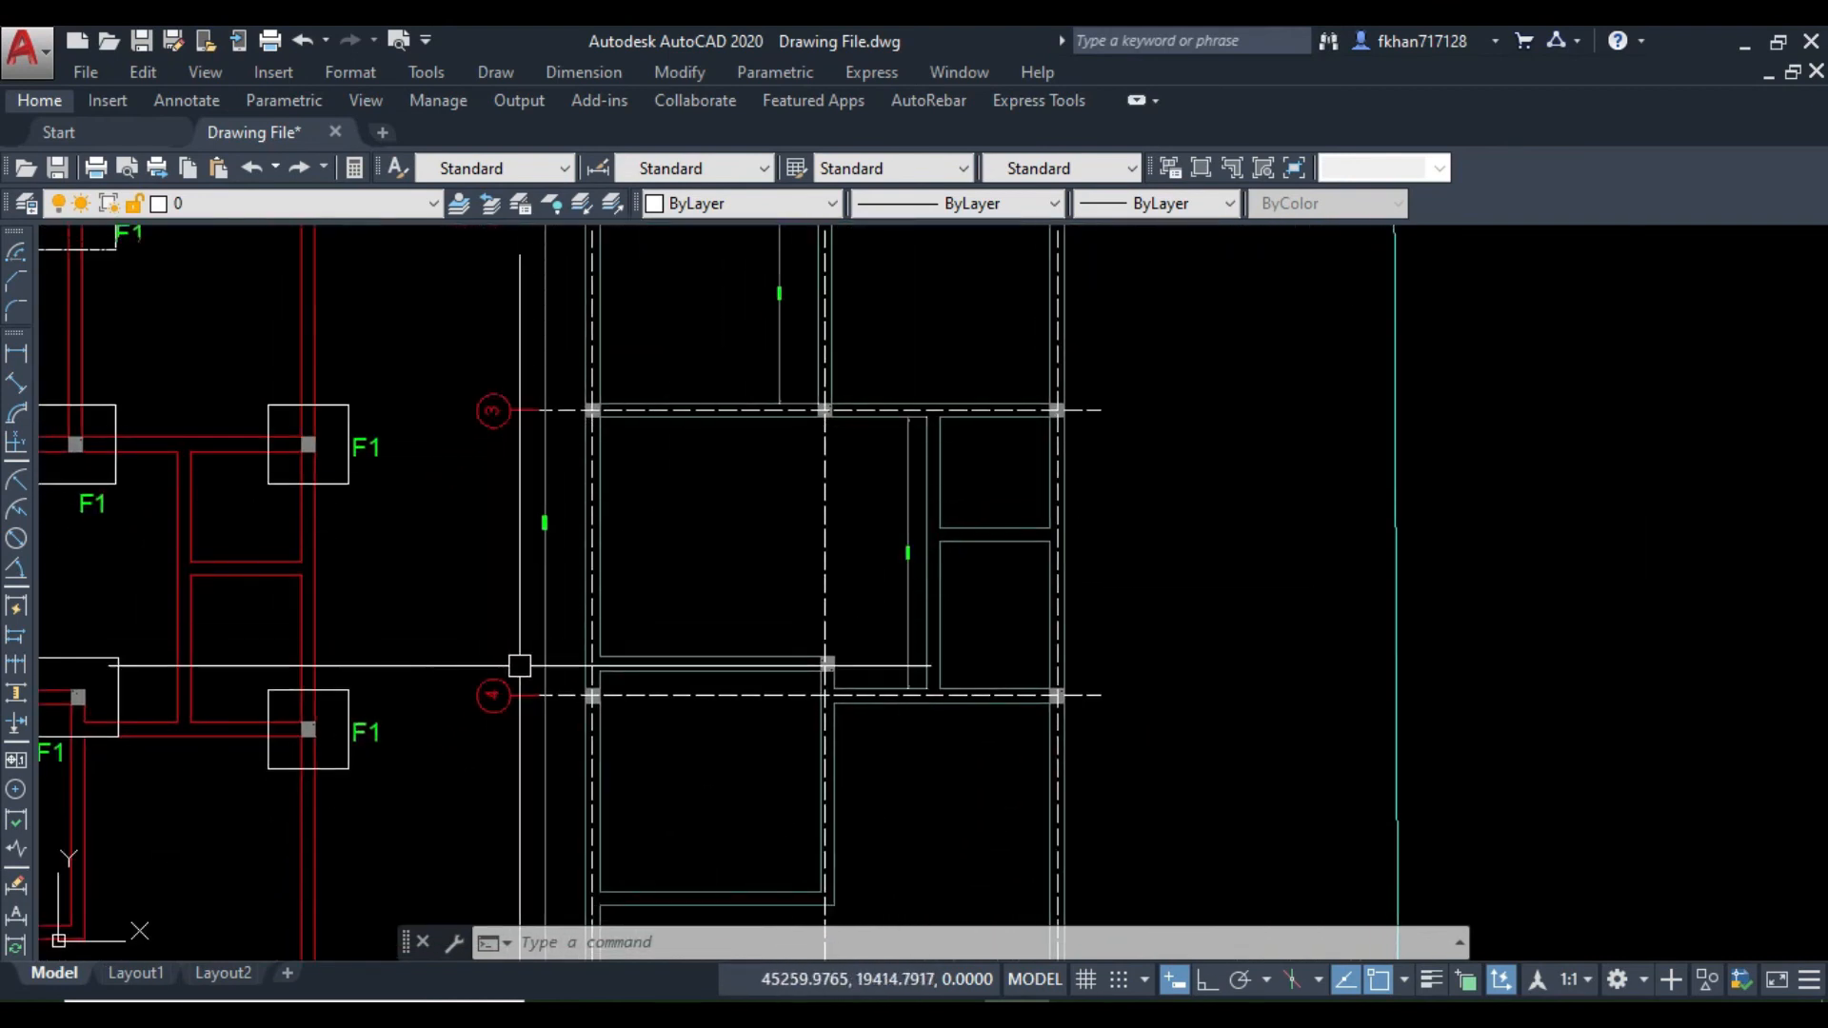
Step: Switch back to Excel and change the B8 description to Form Work for Grade Beam b/w Grid A&C,3&4
left_click(1149, 1015)
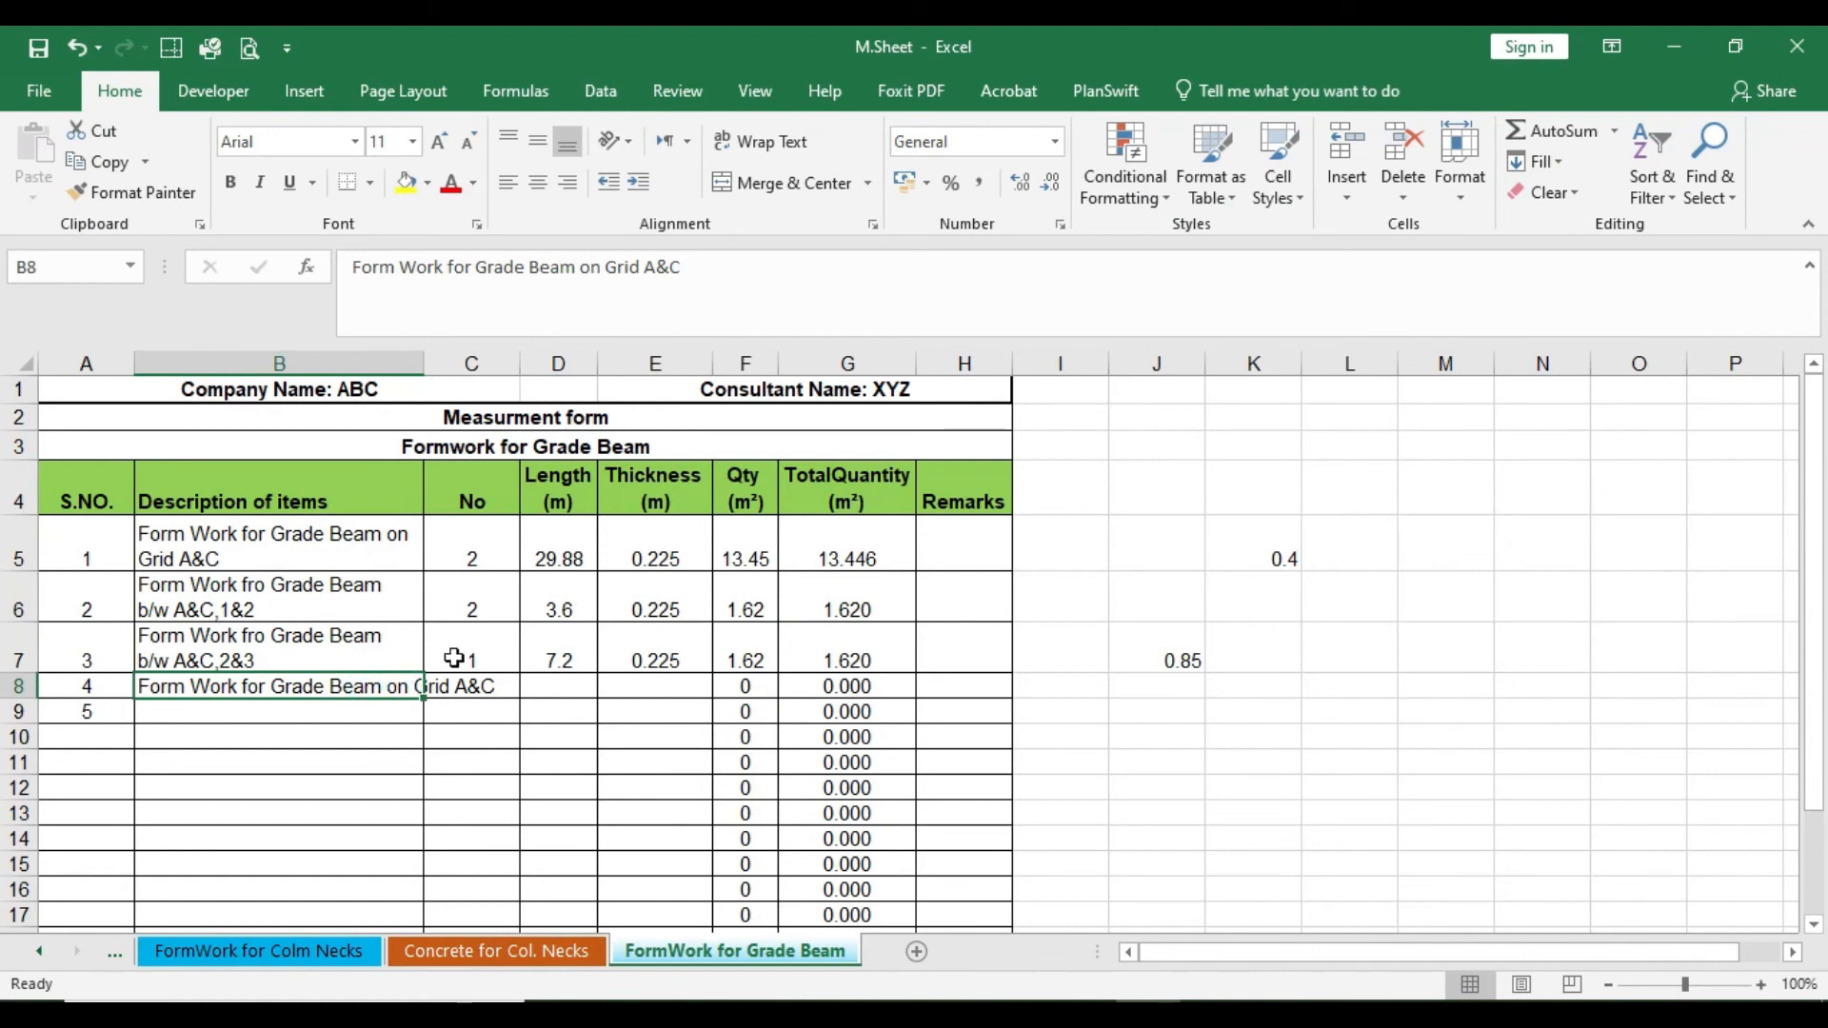
left_click(343, 645)
left_click(388, 700)
left_click(602, 267)
key("BackSpace")
key("BackSpace")
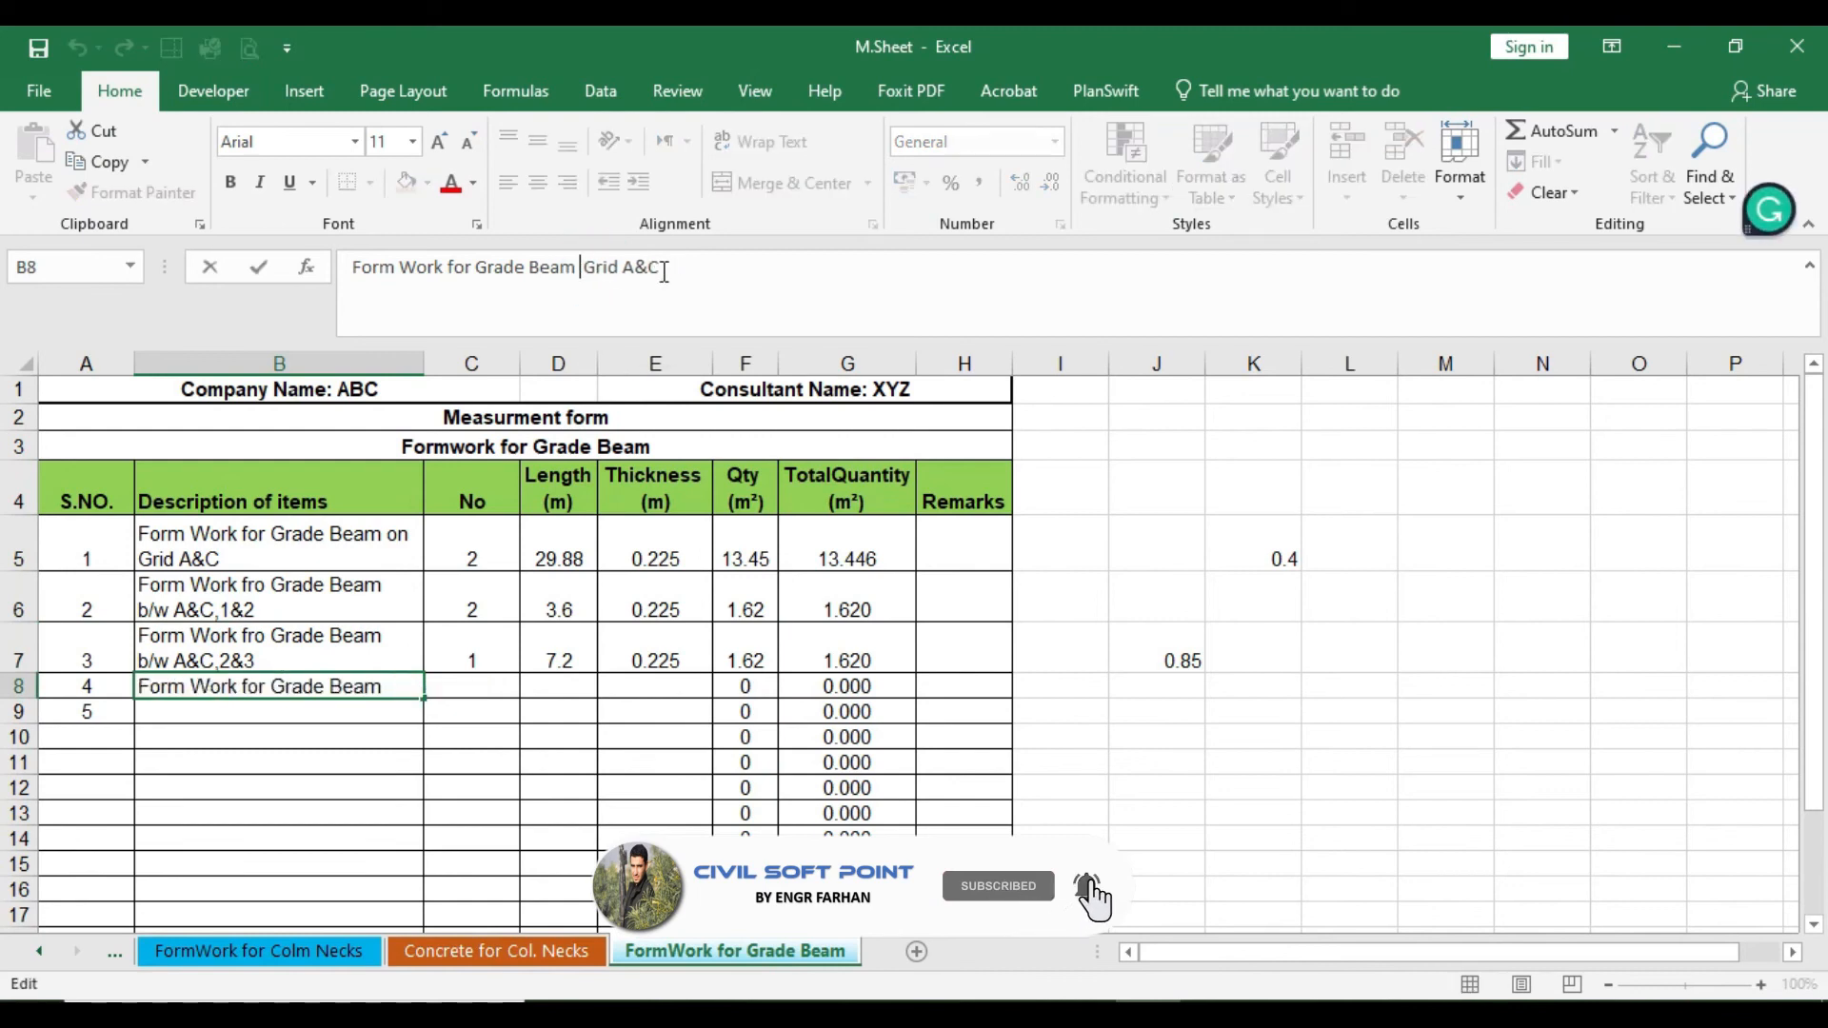
type("b/")
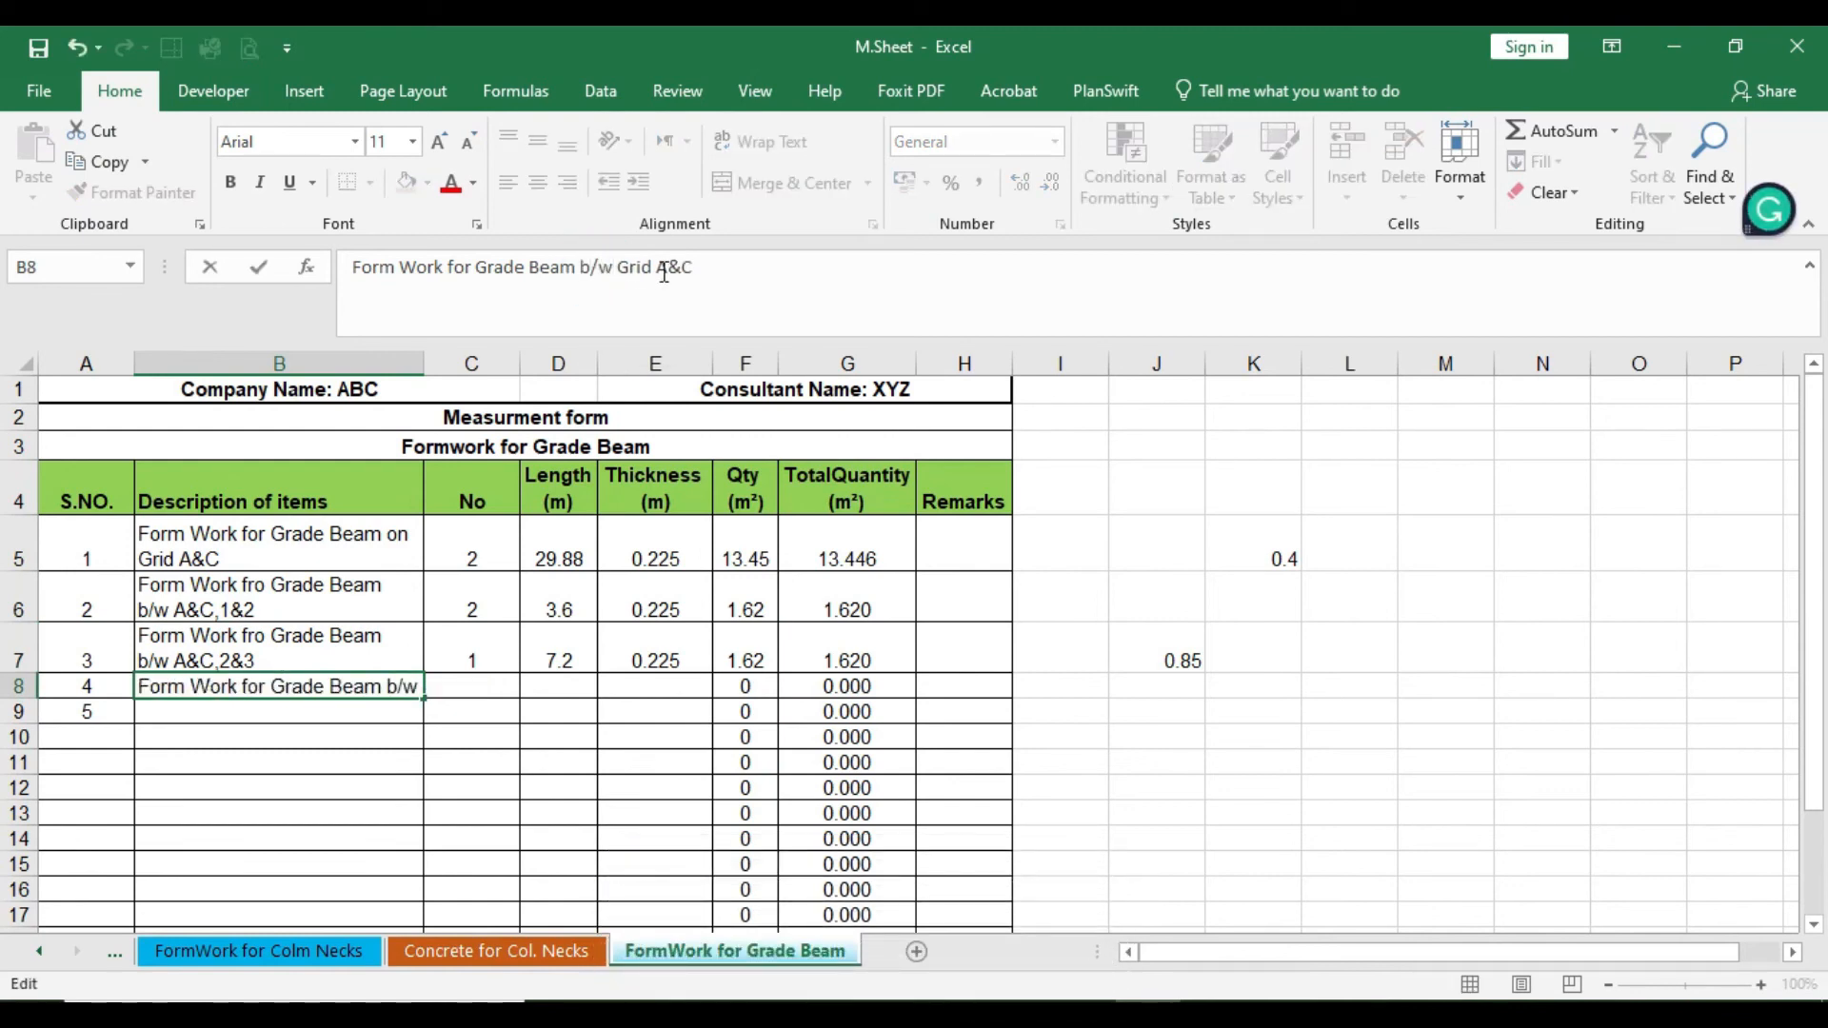
type("w")
key("Right")
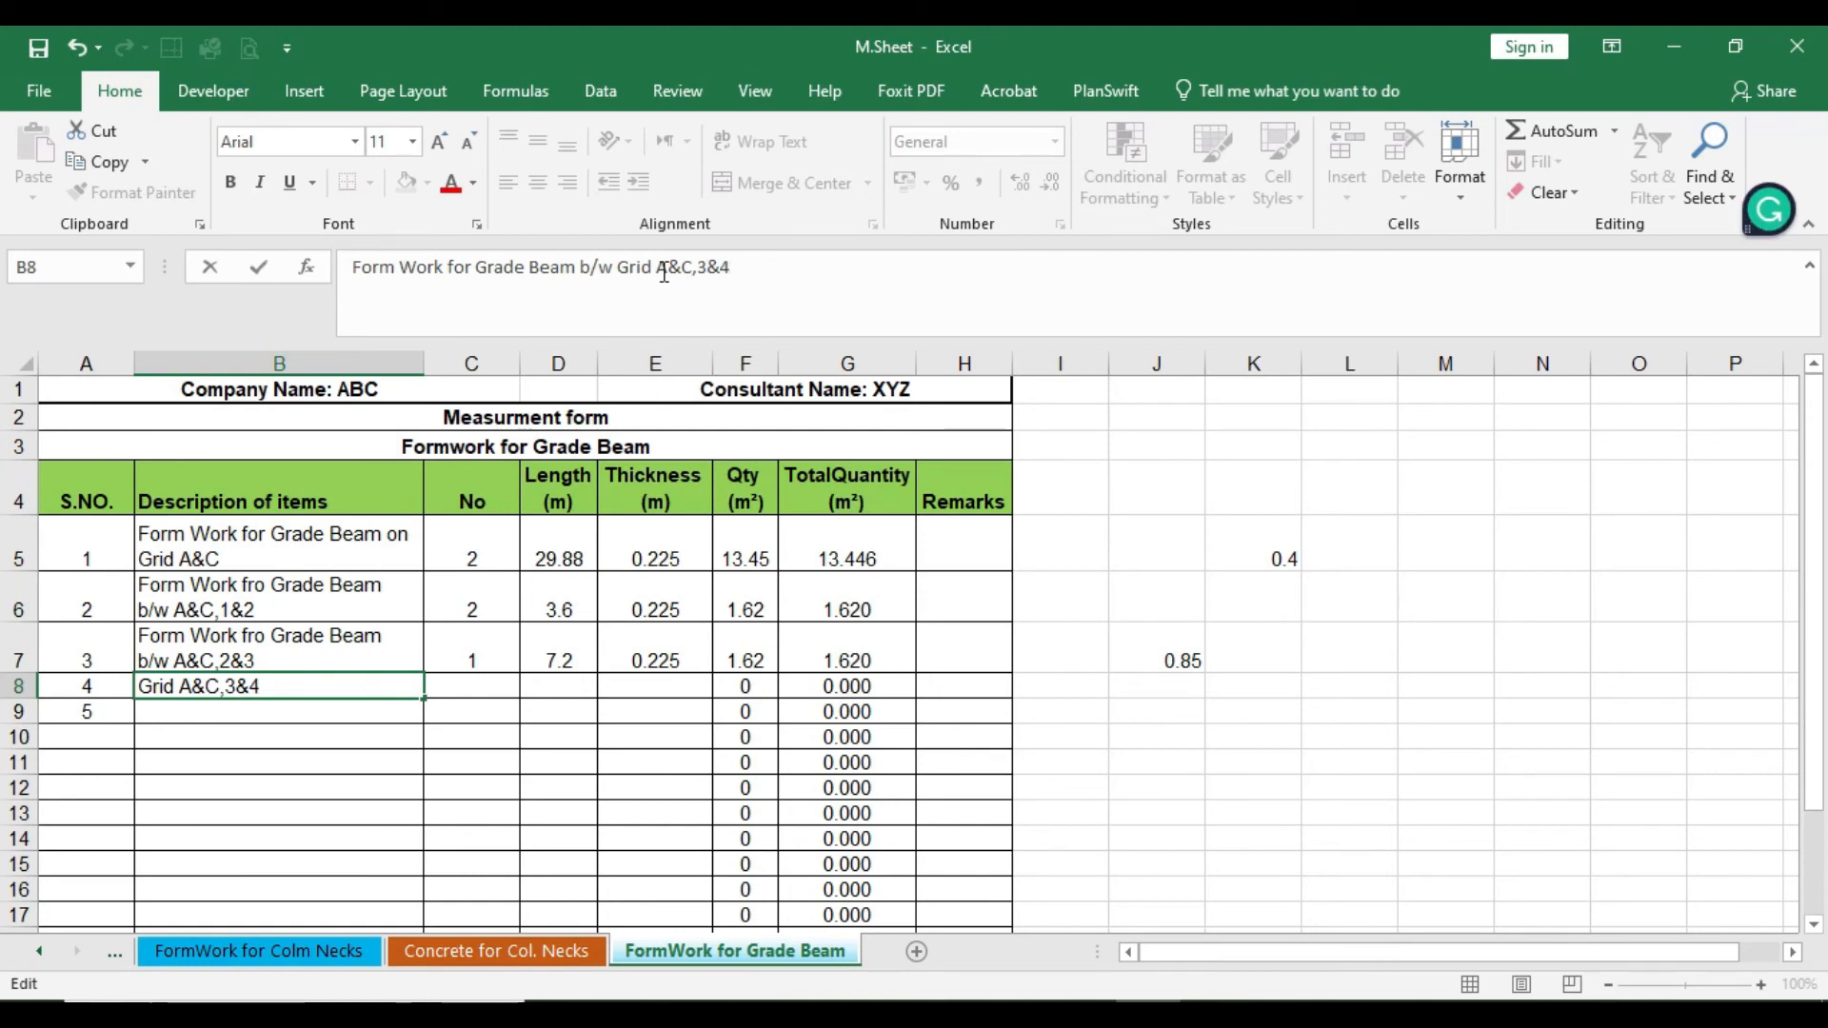
left_click(235, 692)
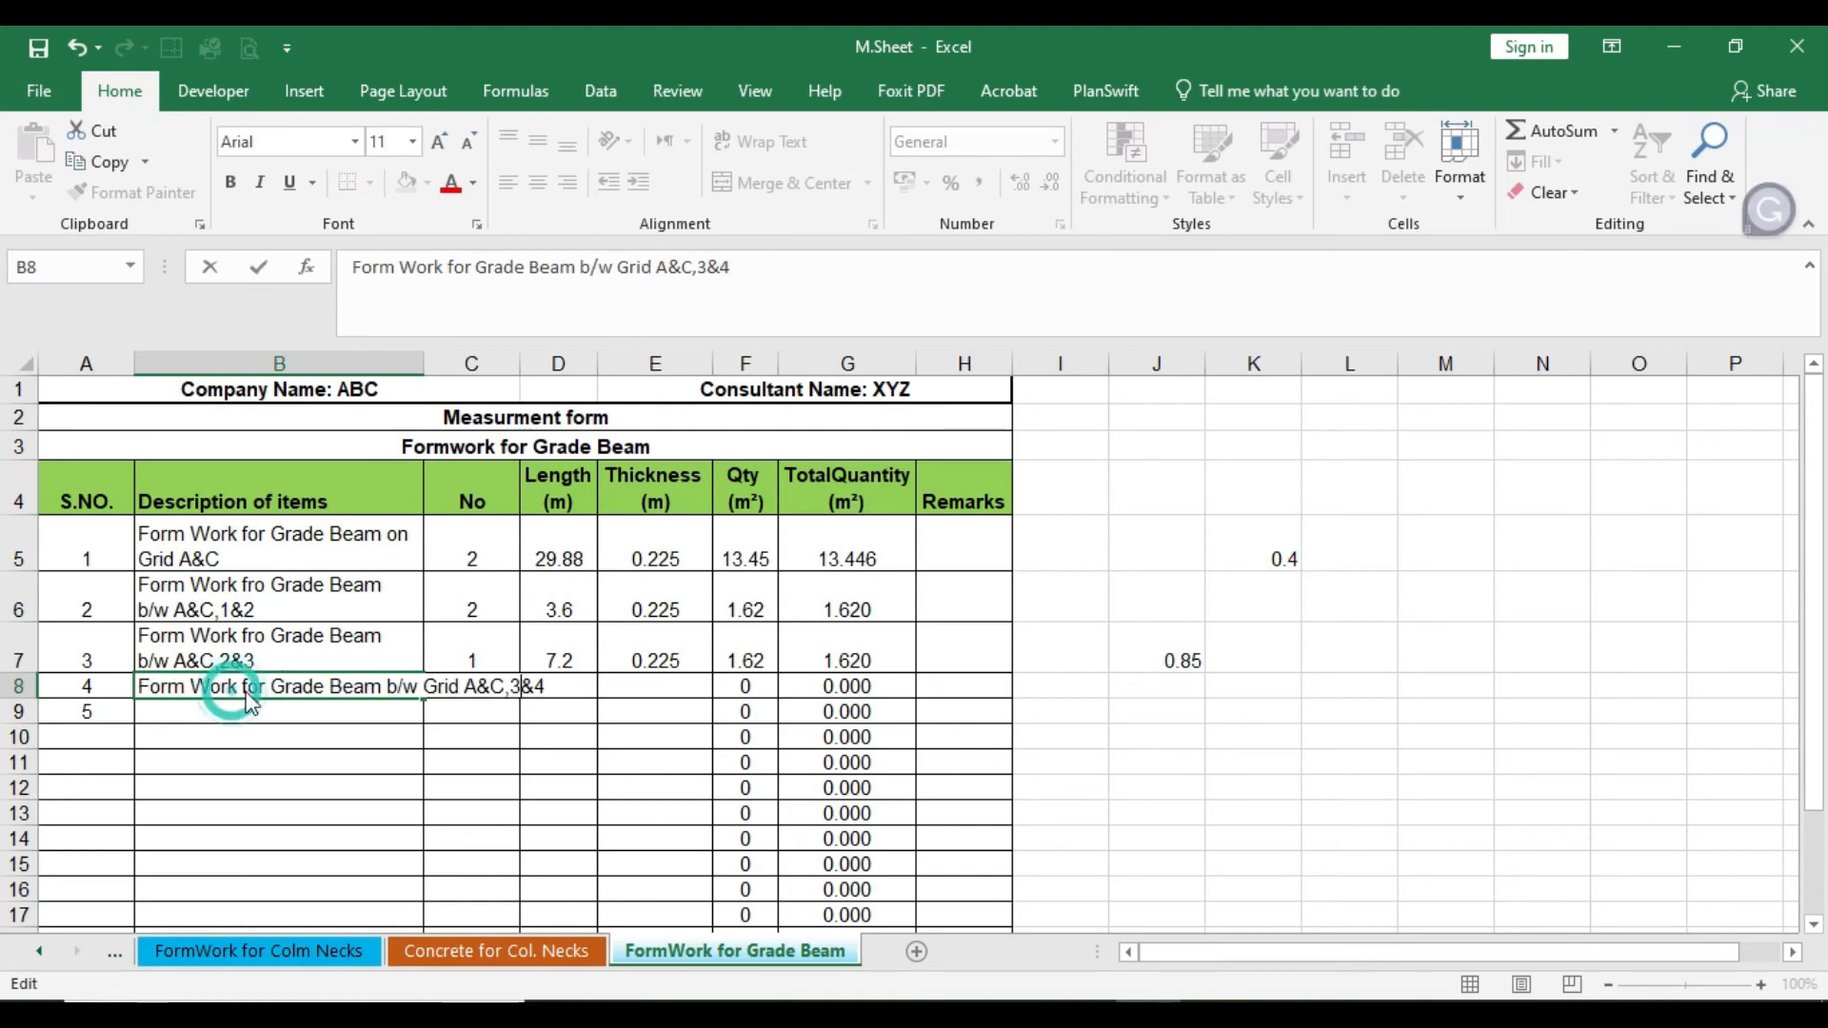
Step: Add a space after the comma in the B8 description so it ends in A&C, 3&4, and wrap its text
left_click(698, 265)
left_click(703, 267)
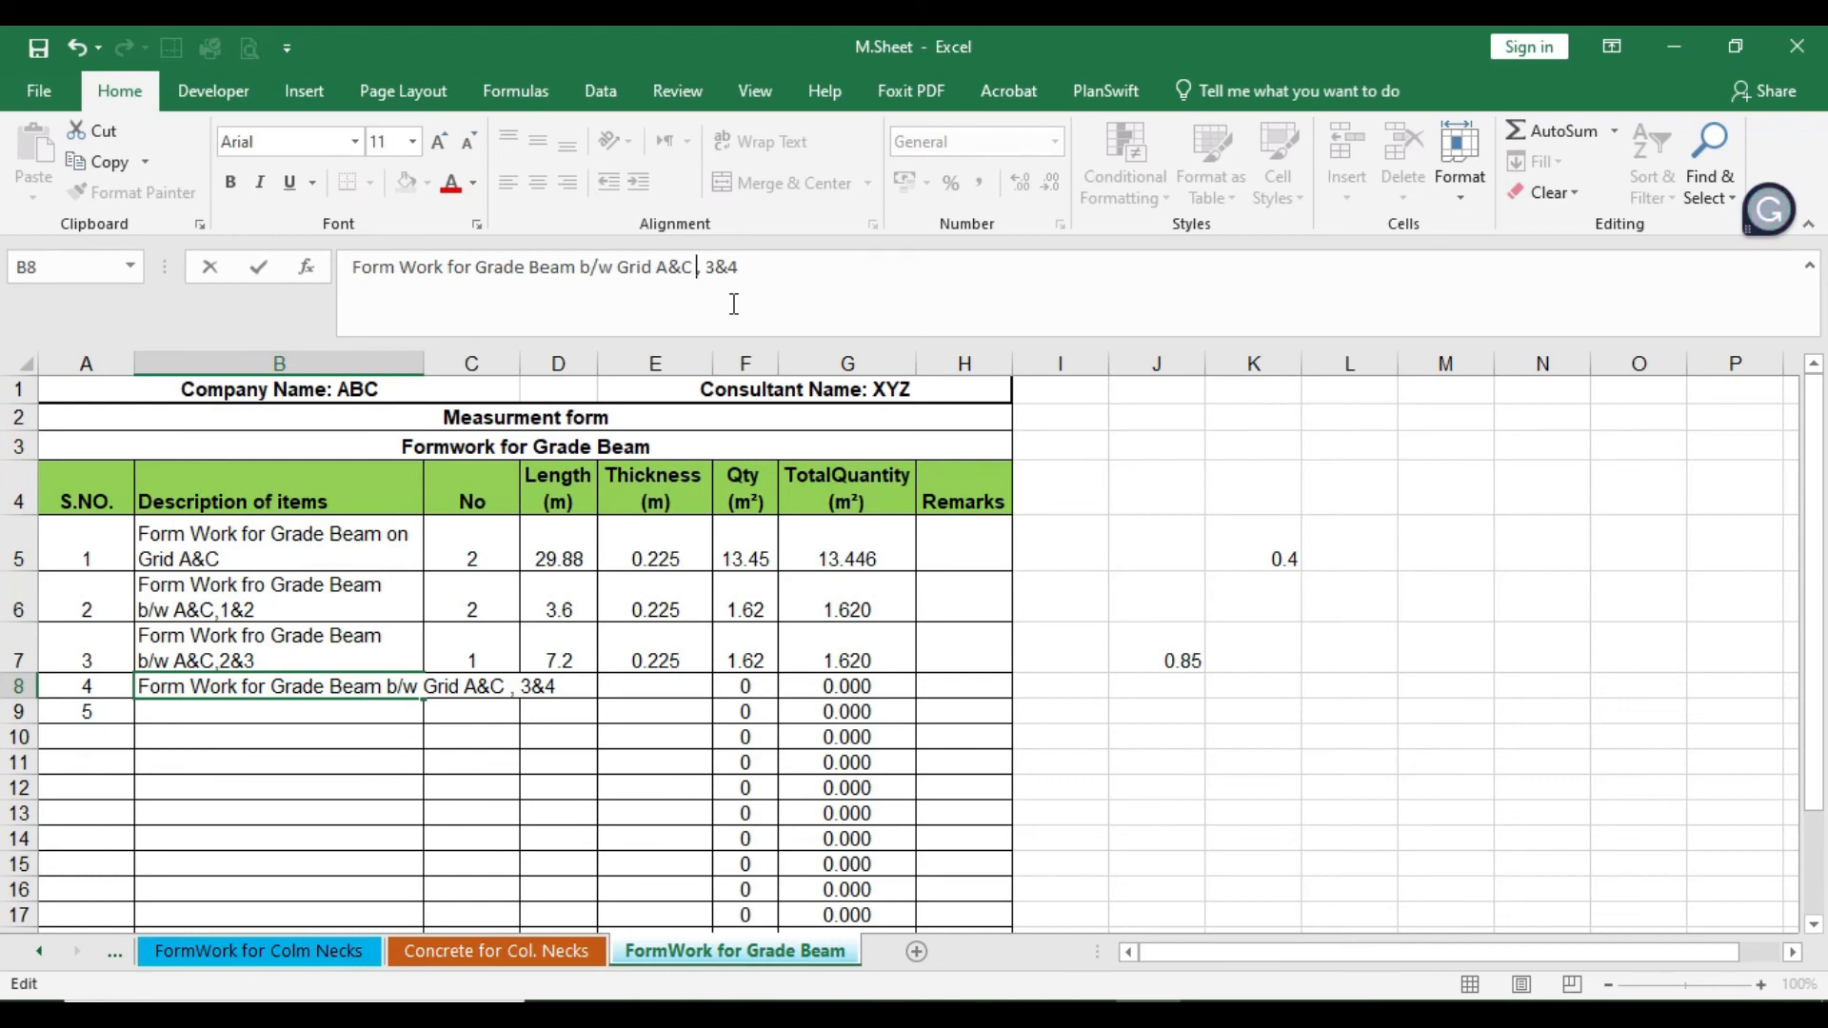
left_click(223, 859)
left_click(249, 682)
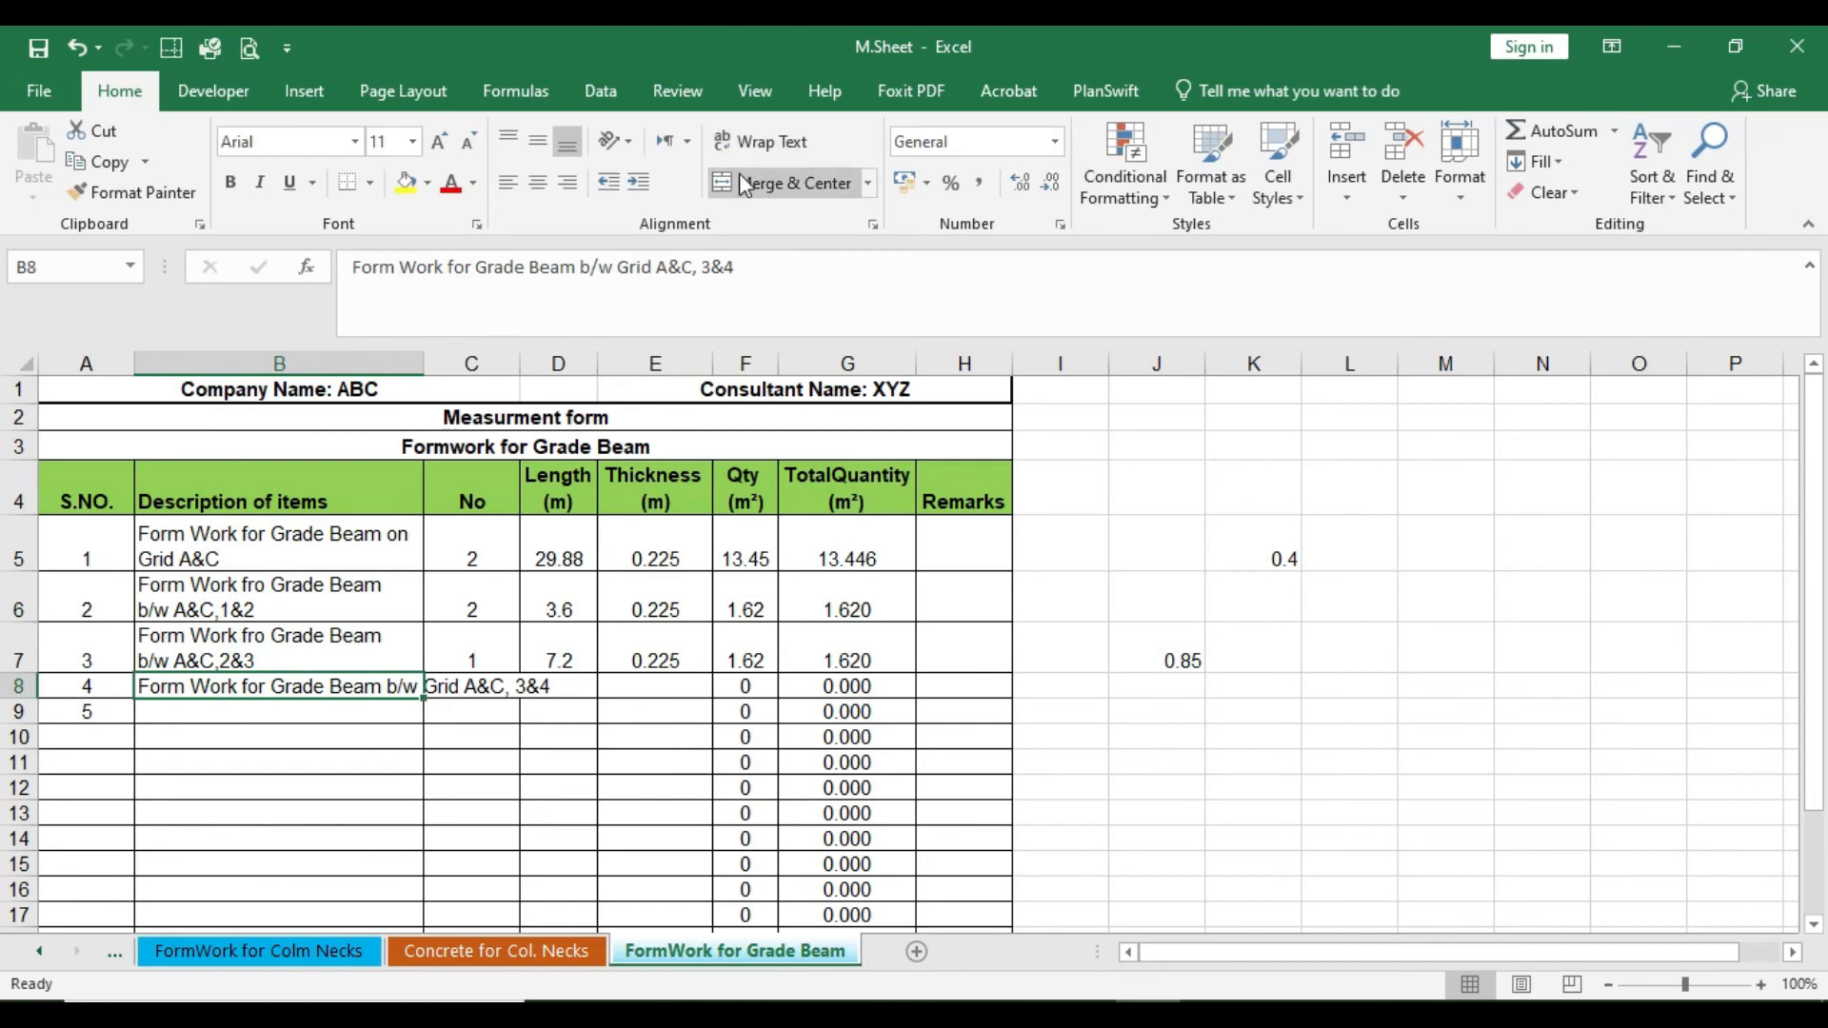
left_click(762, 141)
left_click(290, 812)
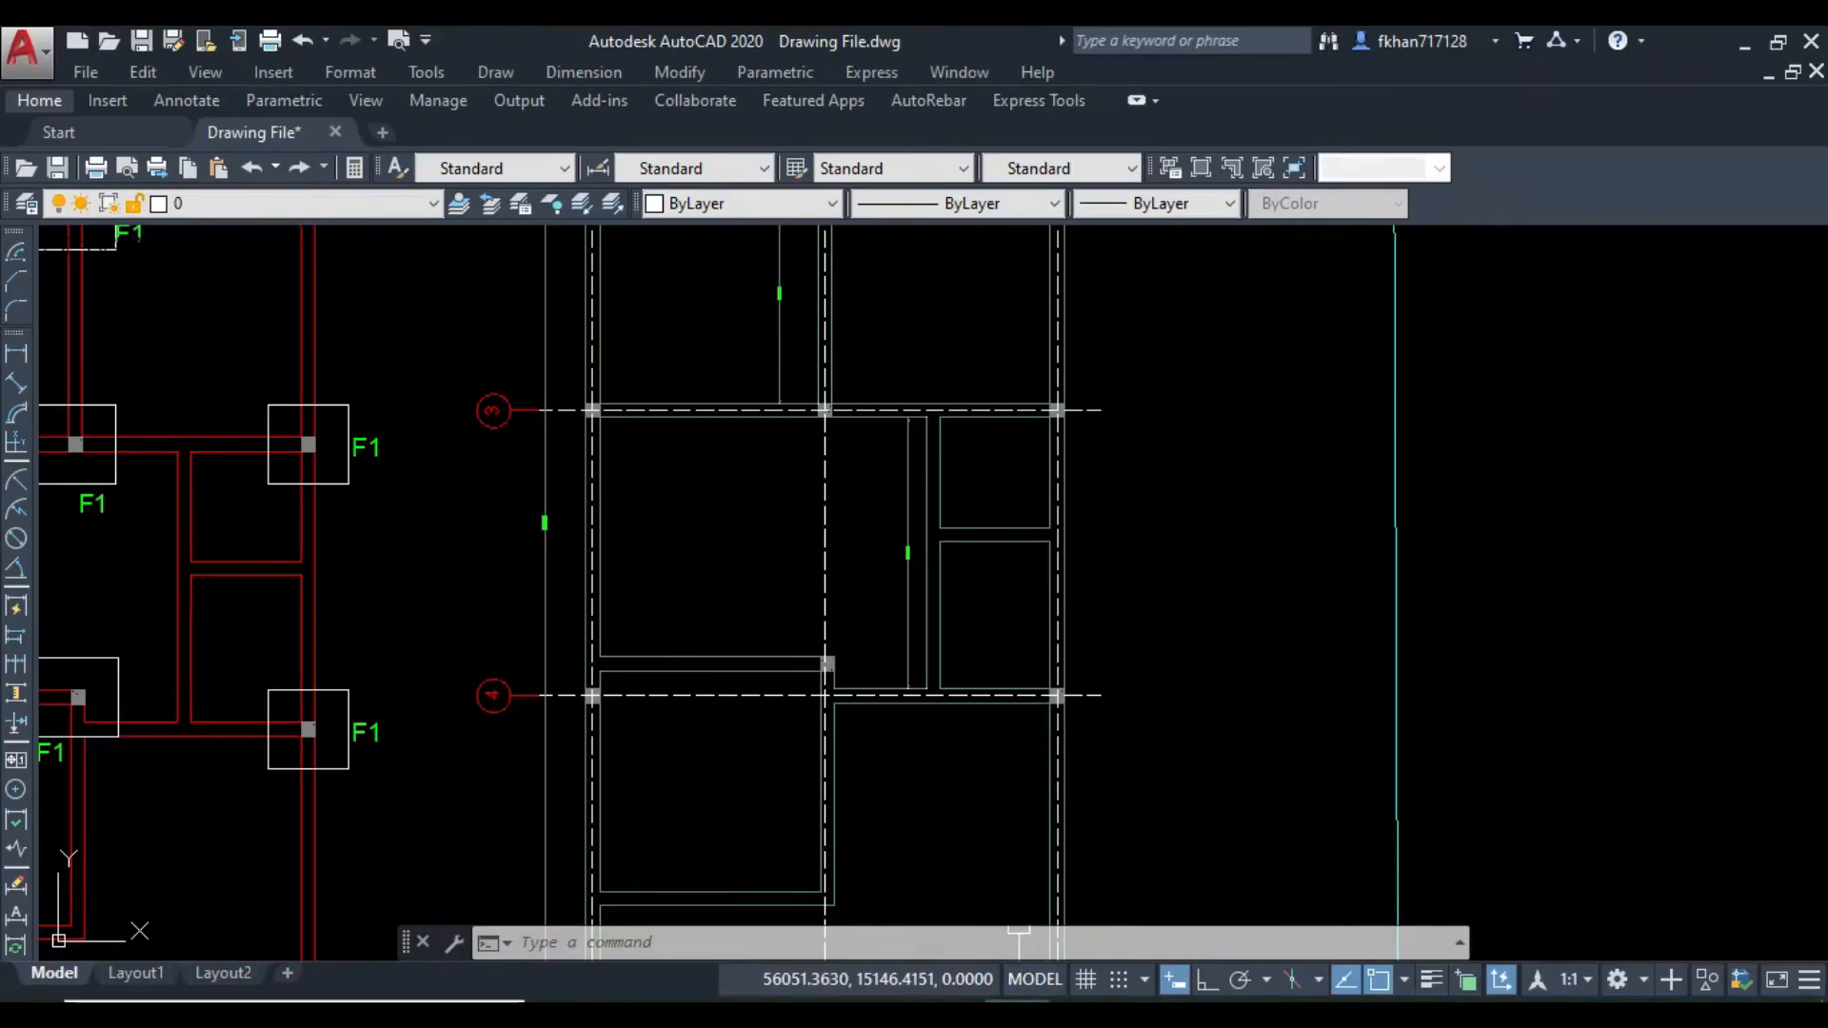
Step: Fill the item count of 1 from C7 down into C8
scroll(983, 596, "down", 3)
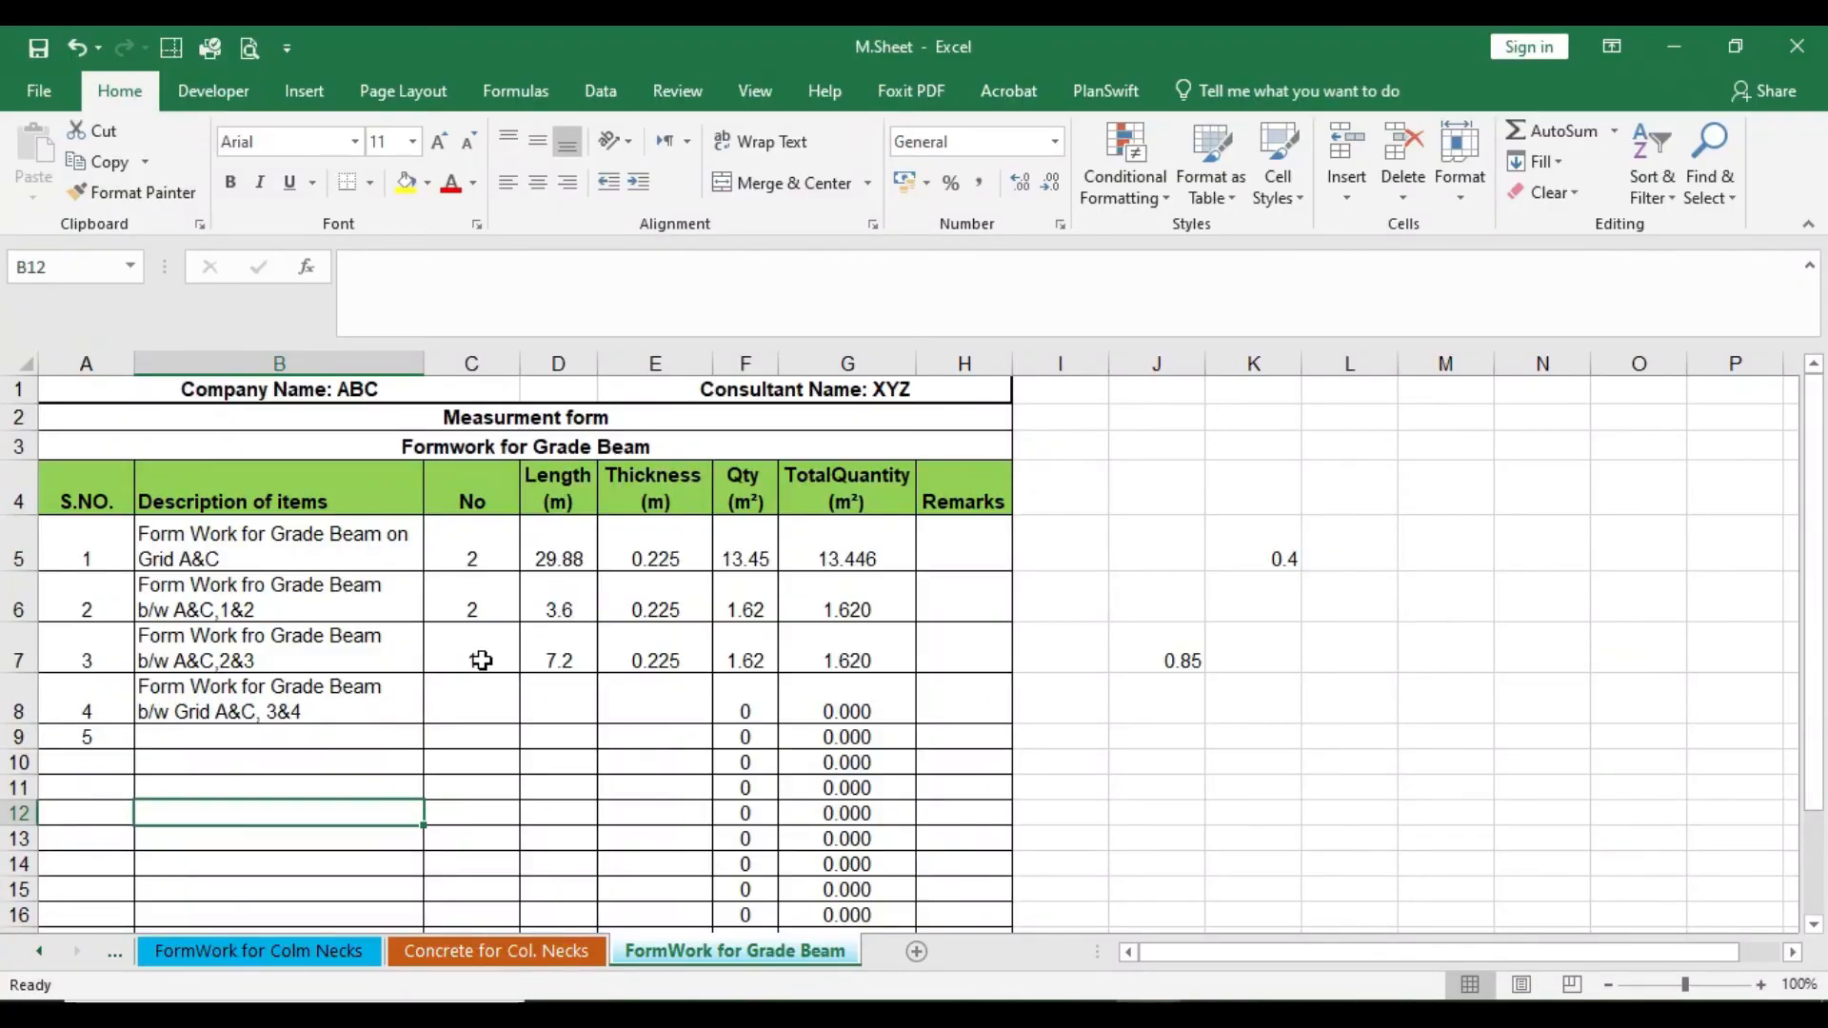
left_click(482, 661)
left_click_drag(520, 673, 508, 705)
left_click(452, 703)
left_click(544, 702)
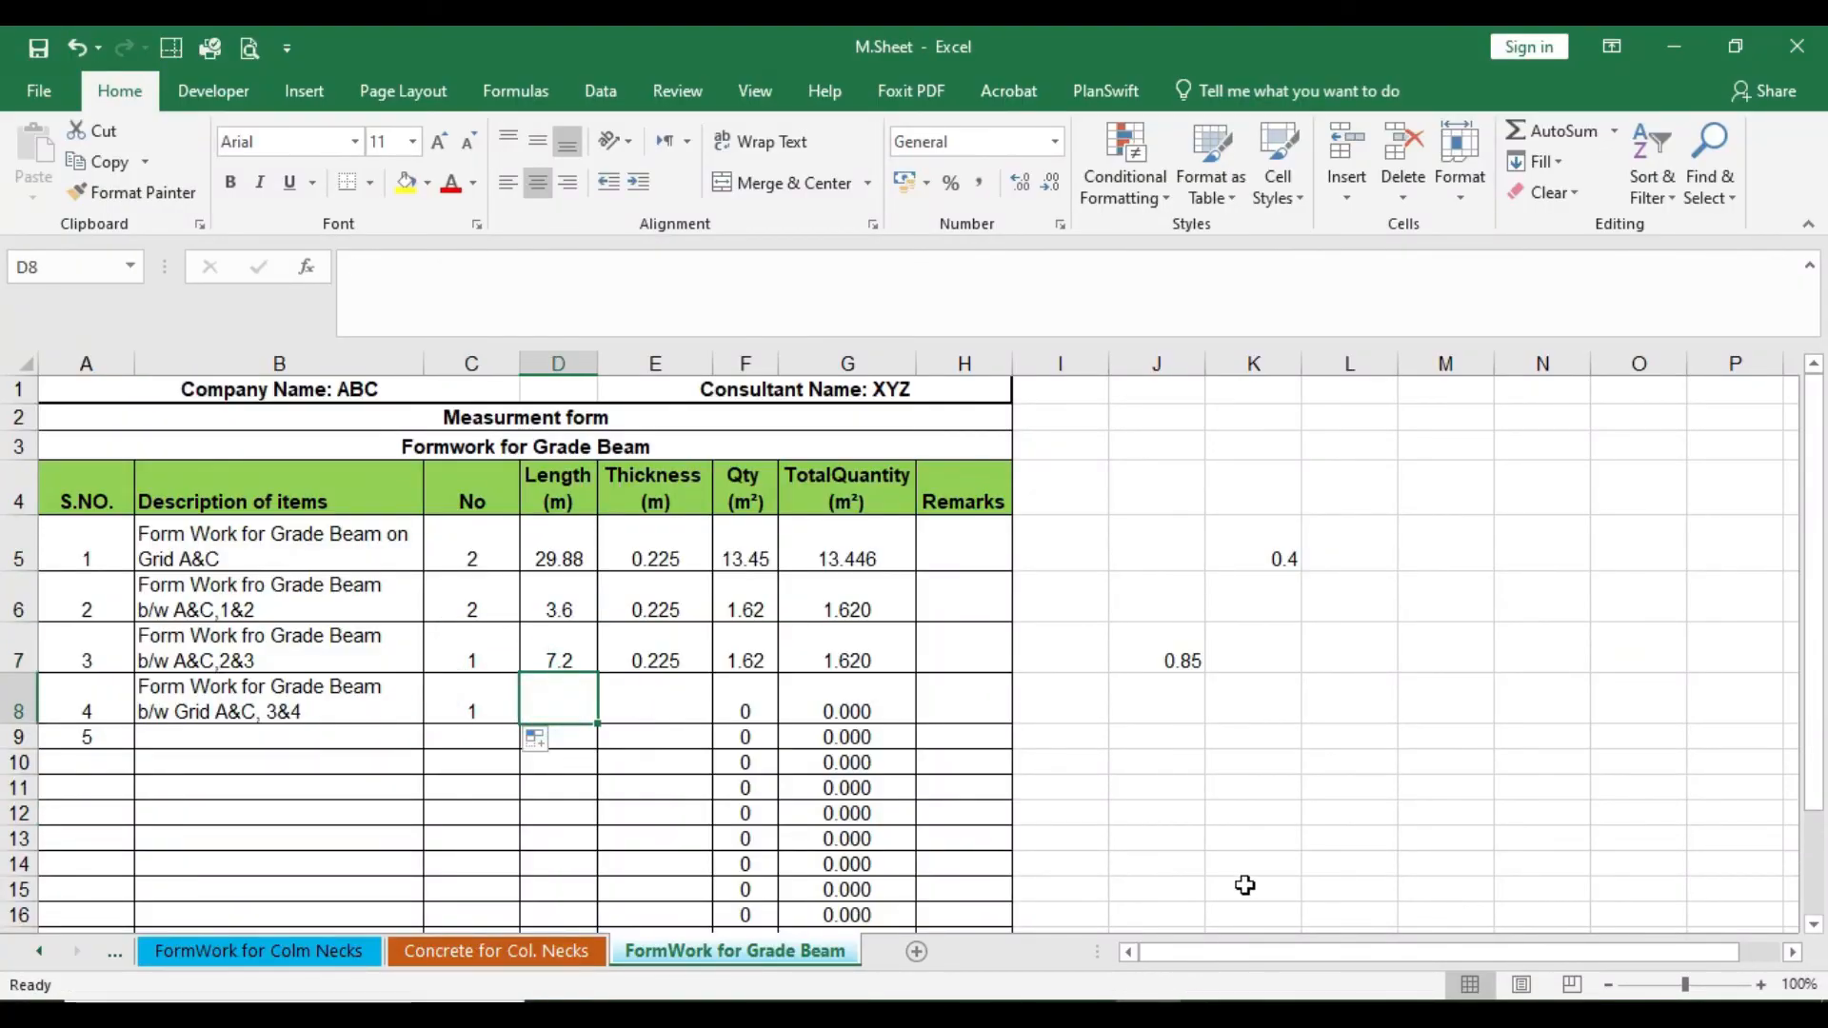
Step: Check the converted beam length in Calculator and enter 8.625 as item 4's length in D8
key("alt+Tab")
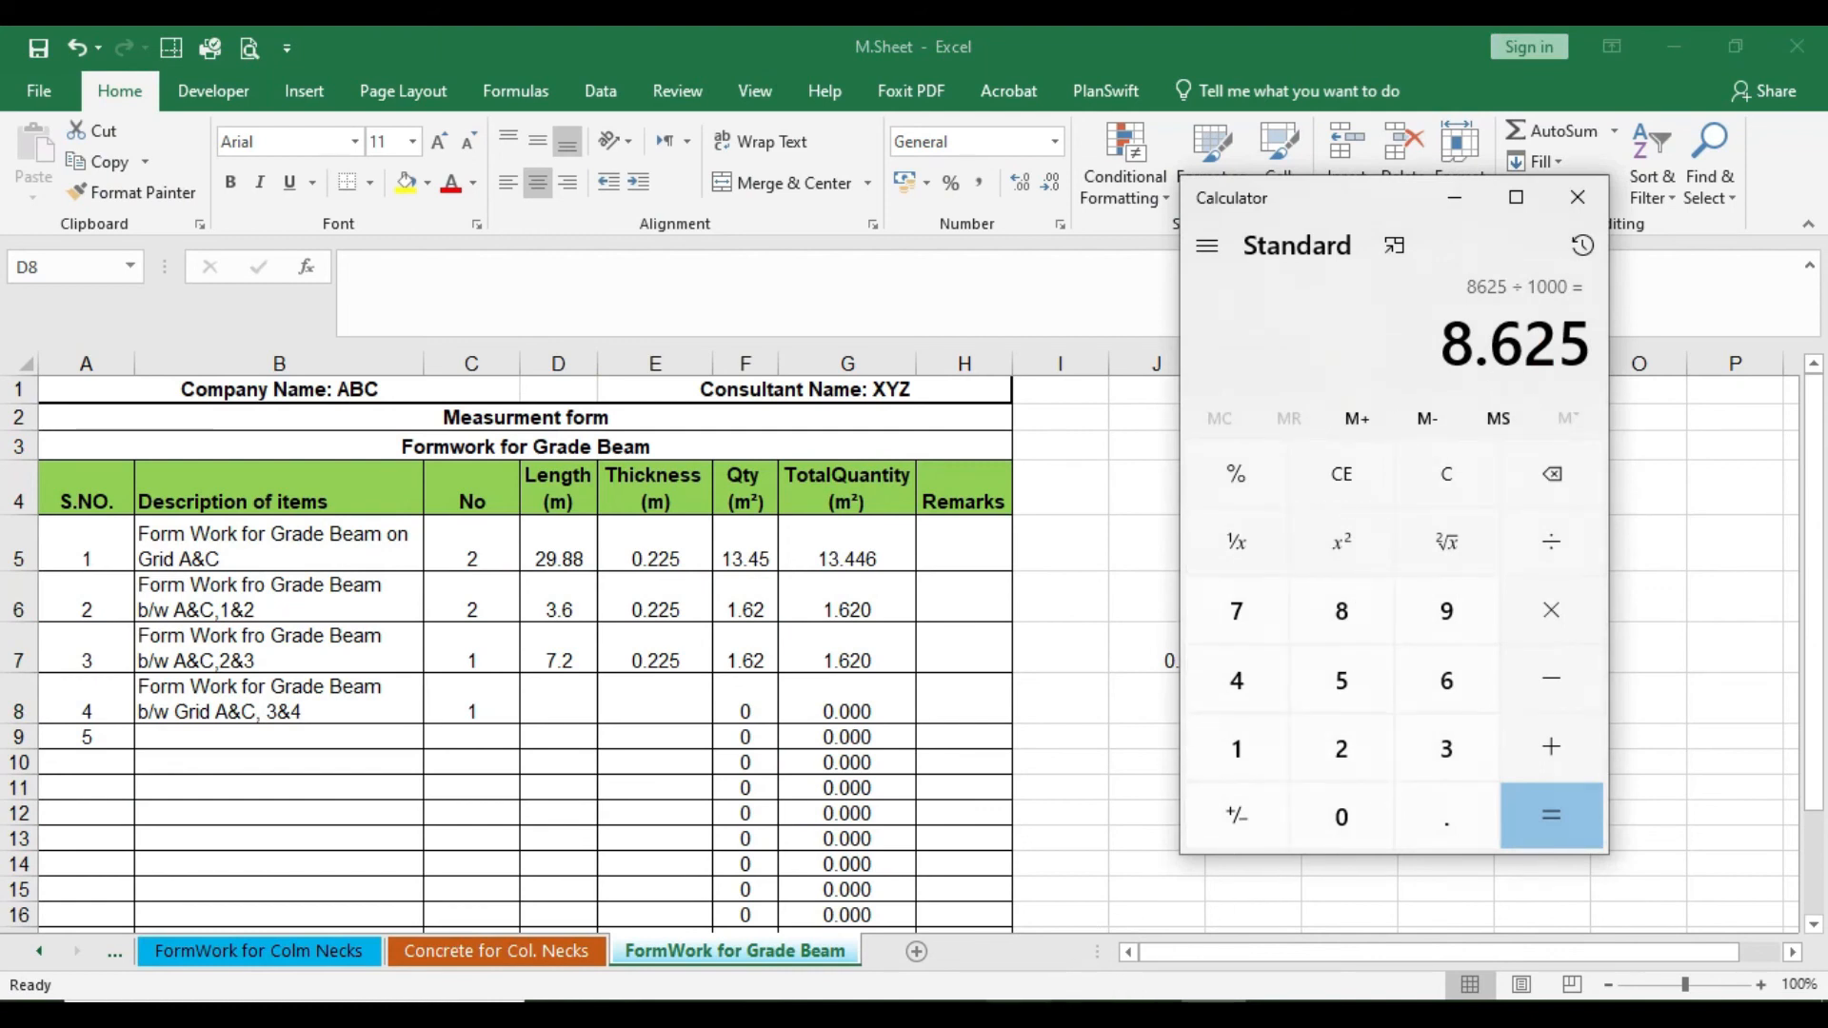
left_click(583, 696)
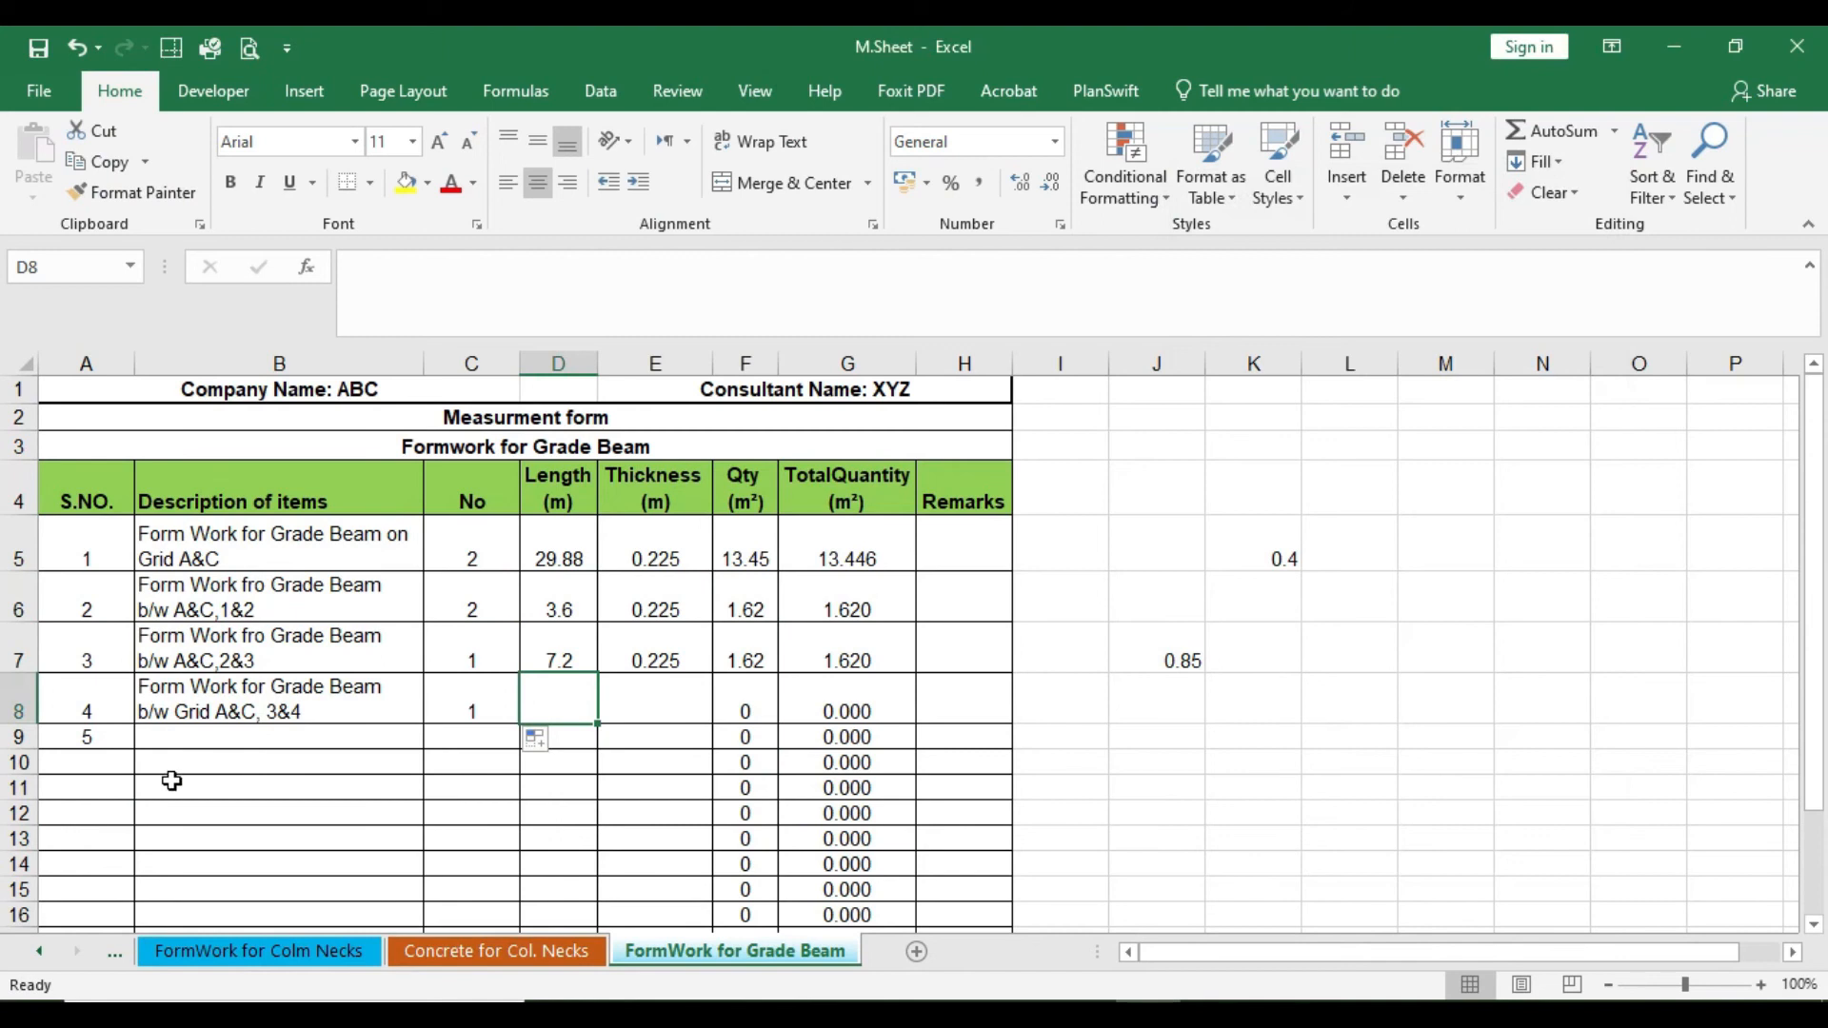
type("8.625")
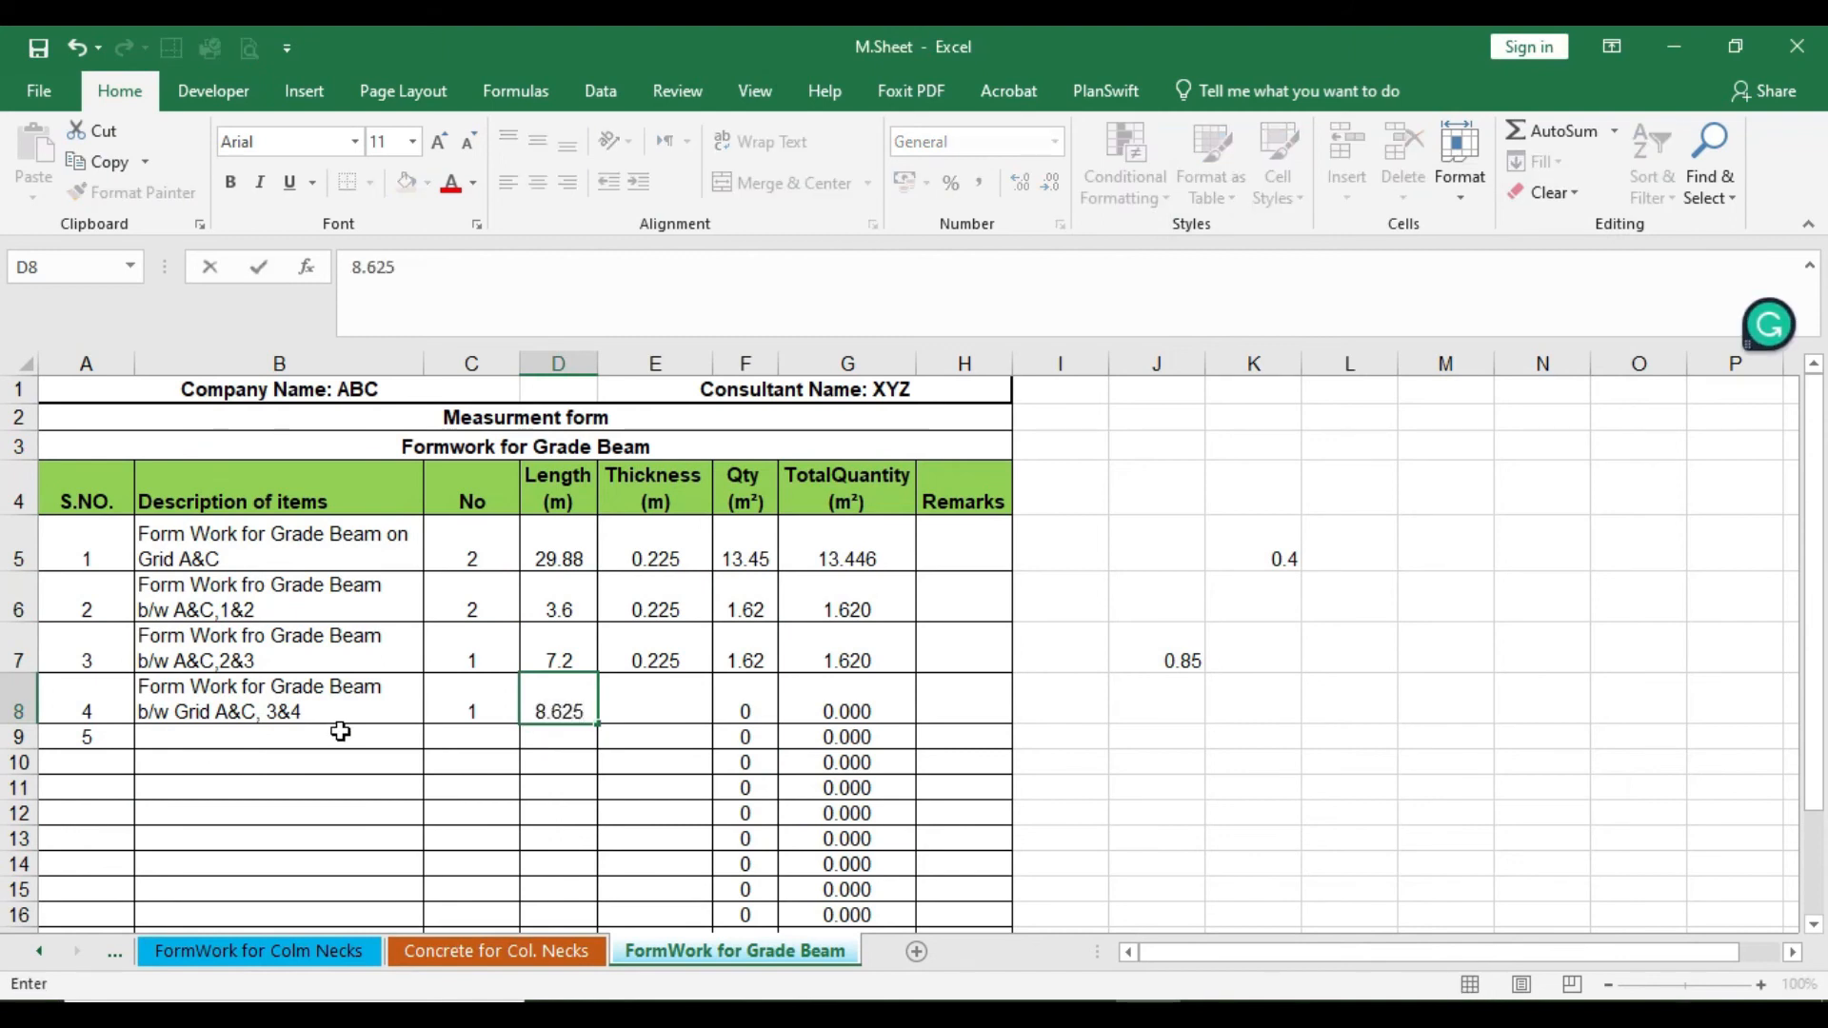
key("Tab")
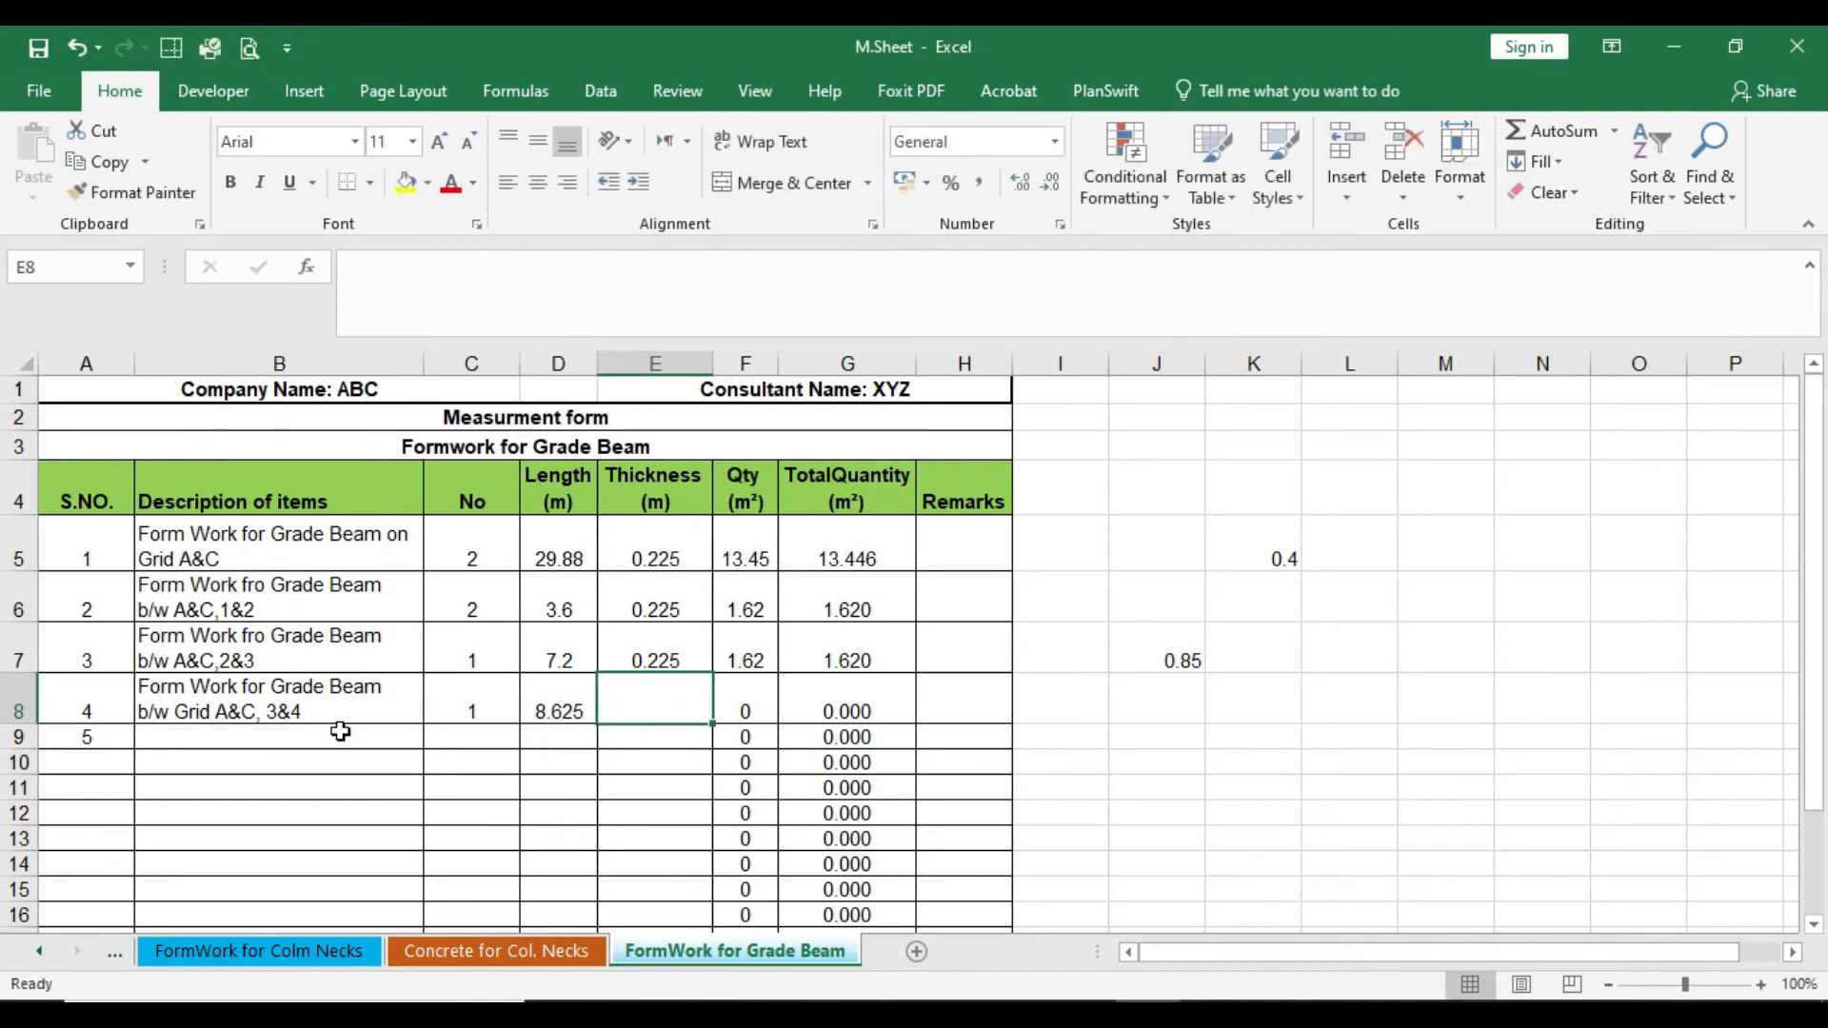
Step: Fill the 0.225 thickness from E7 down into E8 for item 4
left_click(691, 640)
left_click_drag(716, 675, 707, 719)
left_click(660, 768)
left_click(666, 687)
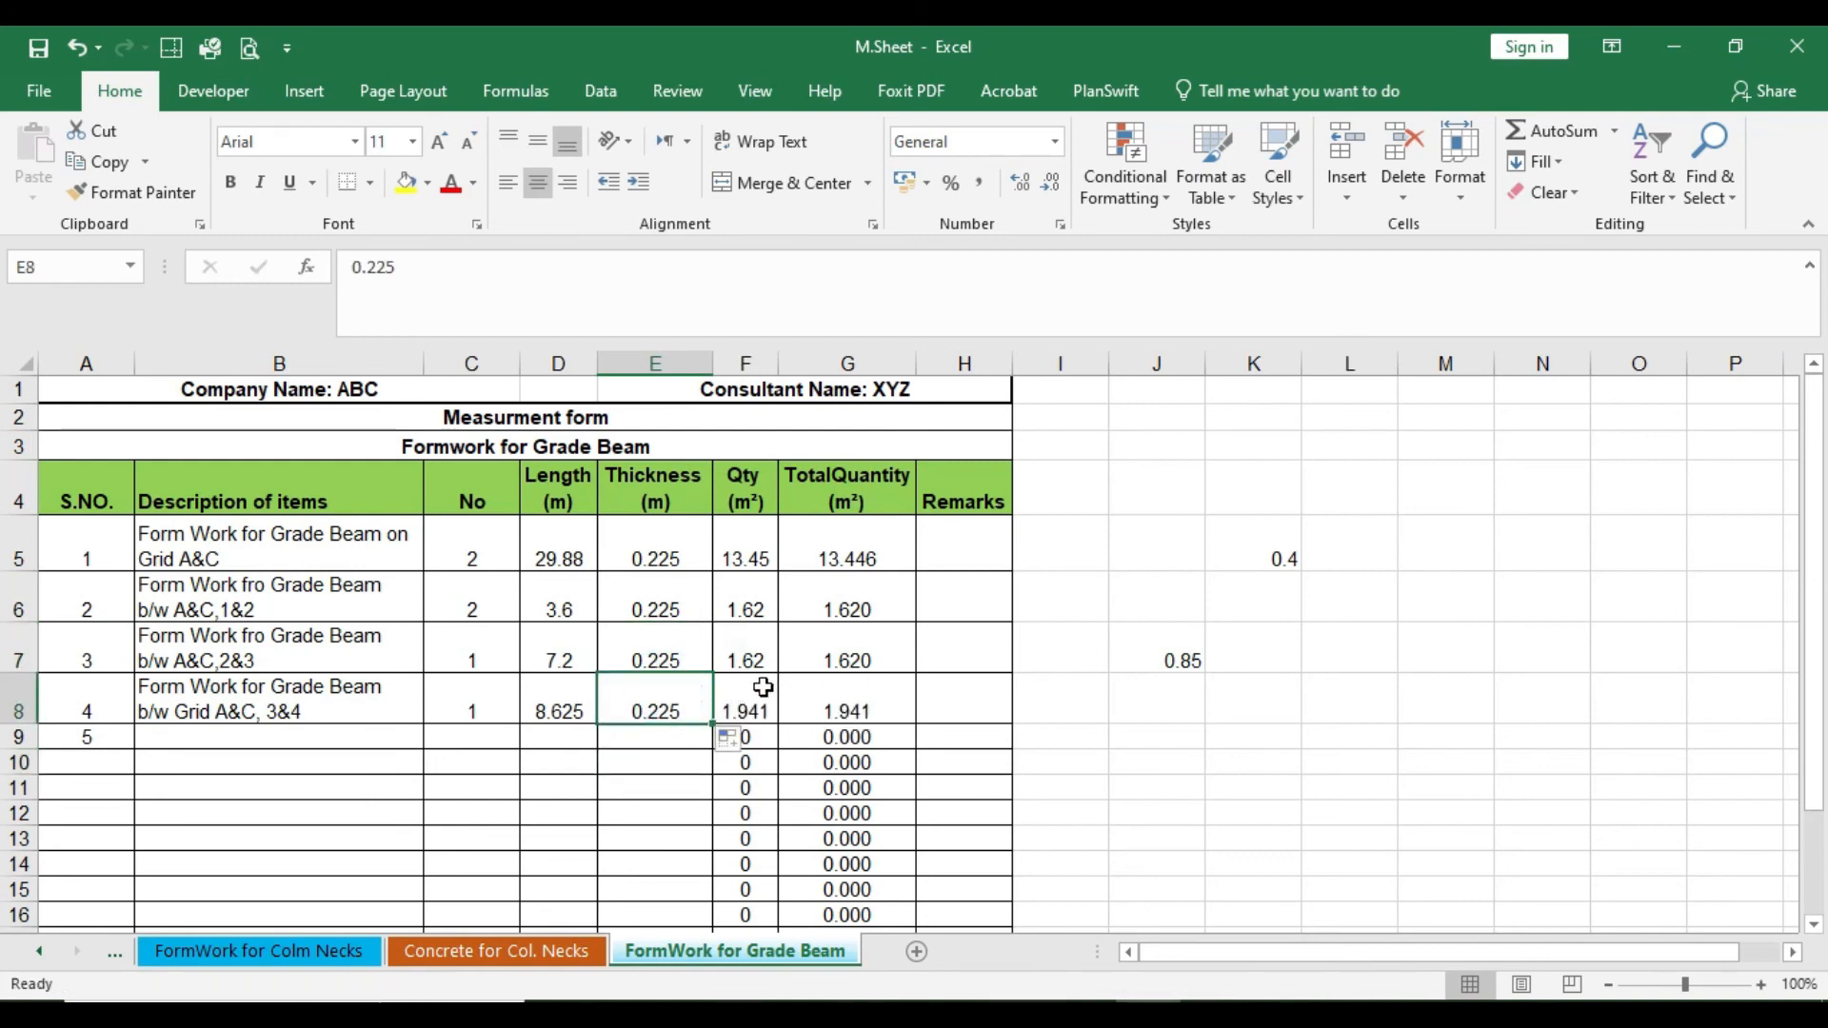
left_click(102, 728)
Step: Switch to AutoCAD and examine the intermediate beam below axis 4 in the grade beam plan
left_click(1019, 1015)
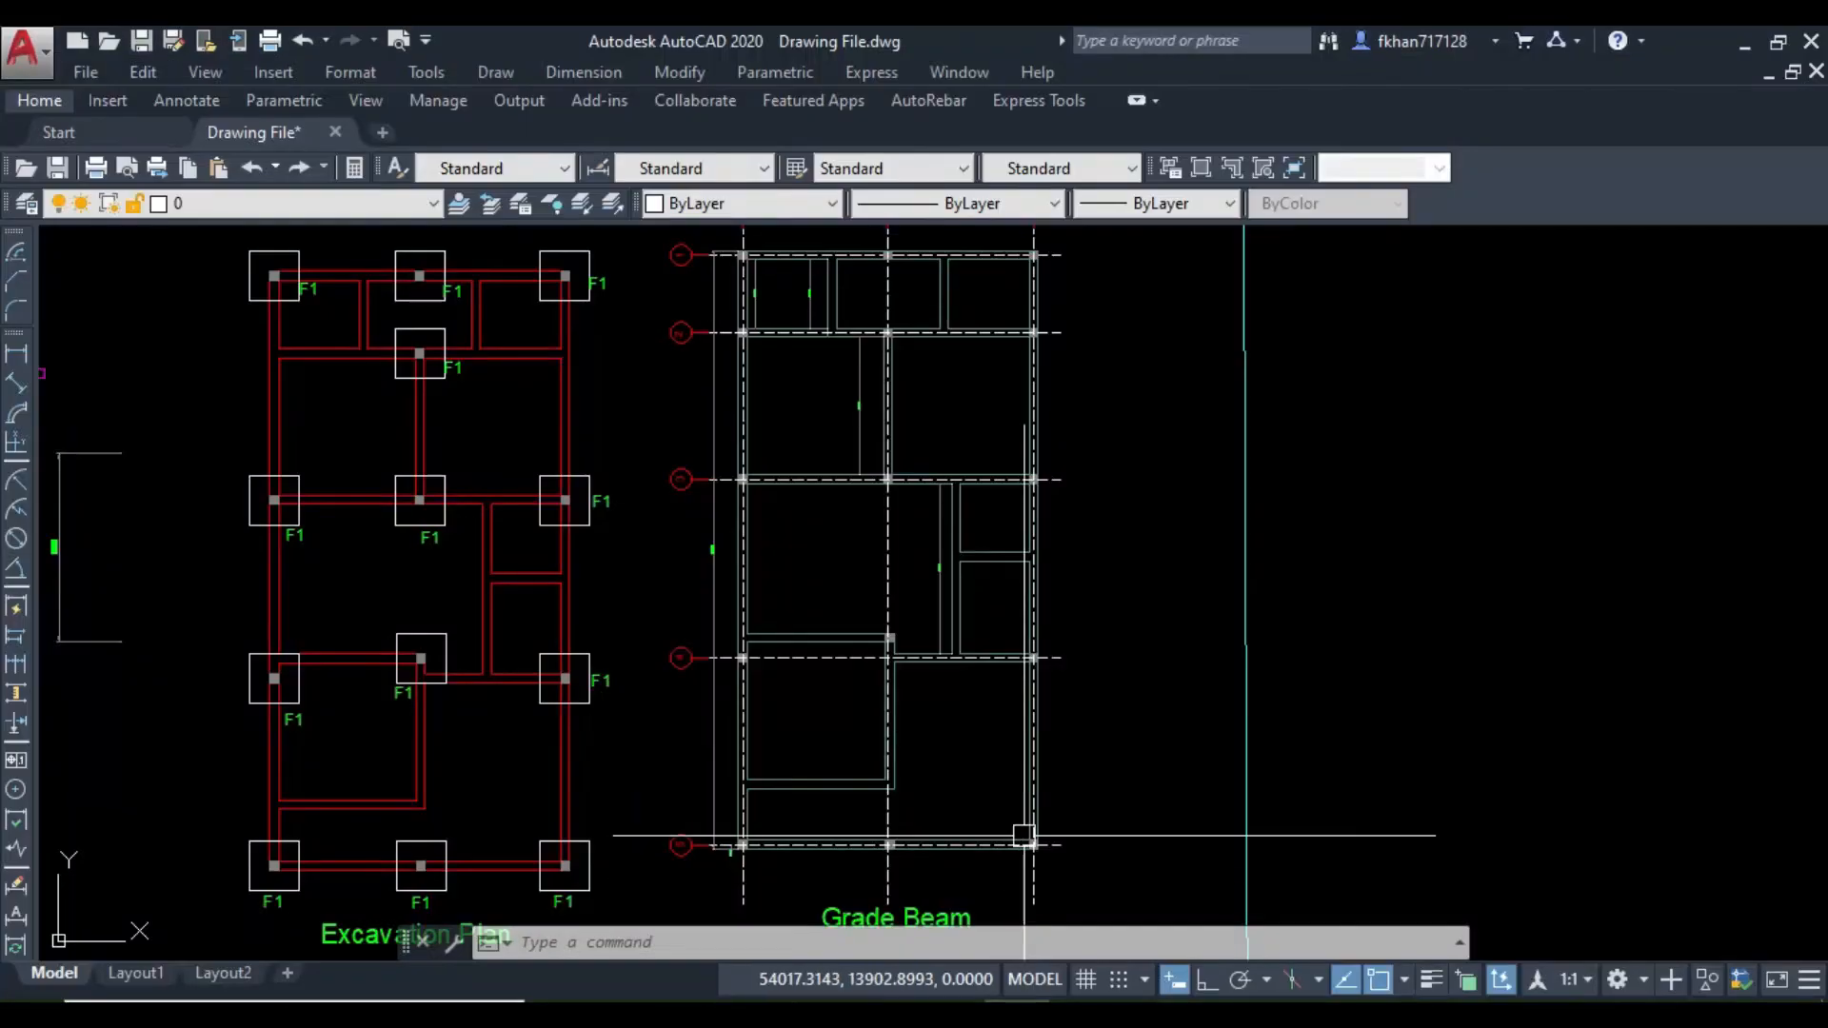
scroll(913, 696, "up", 4)
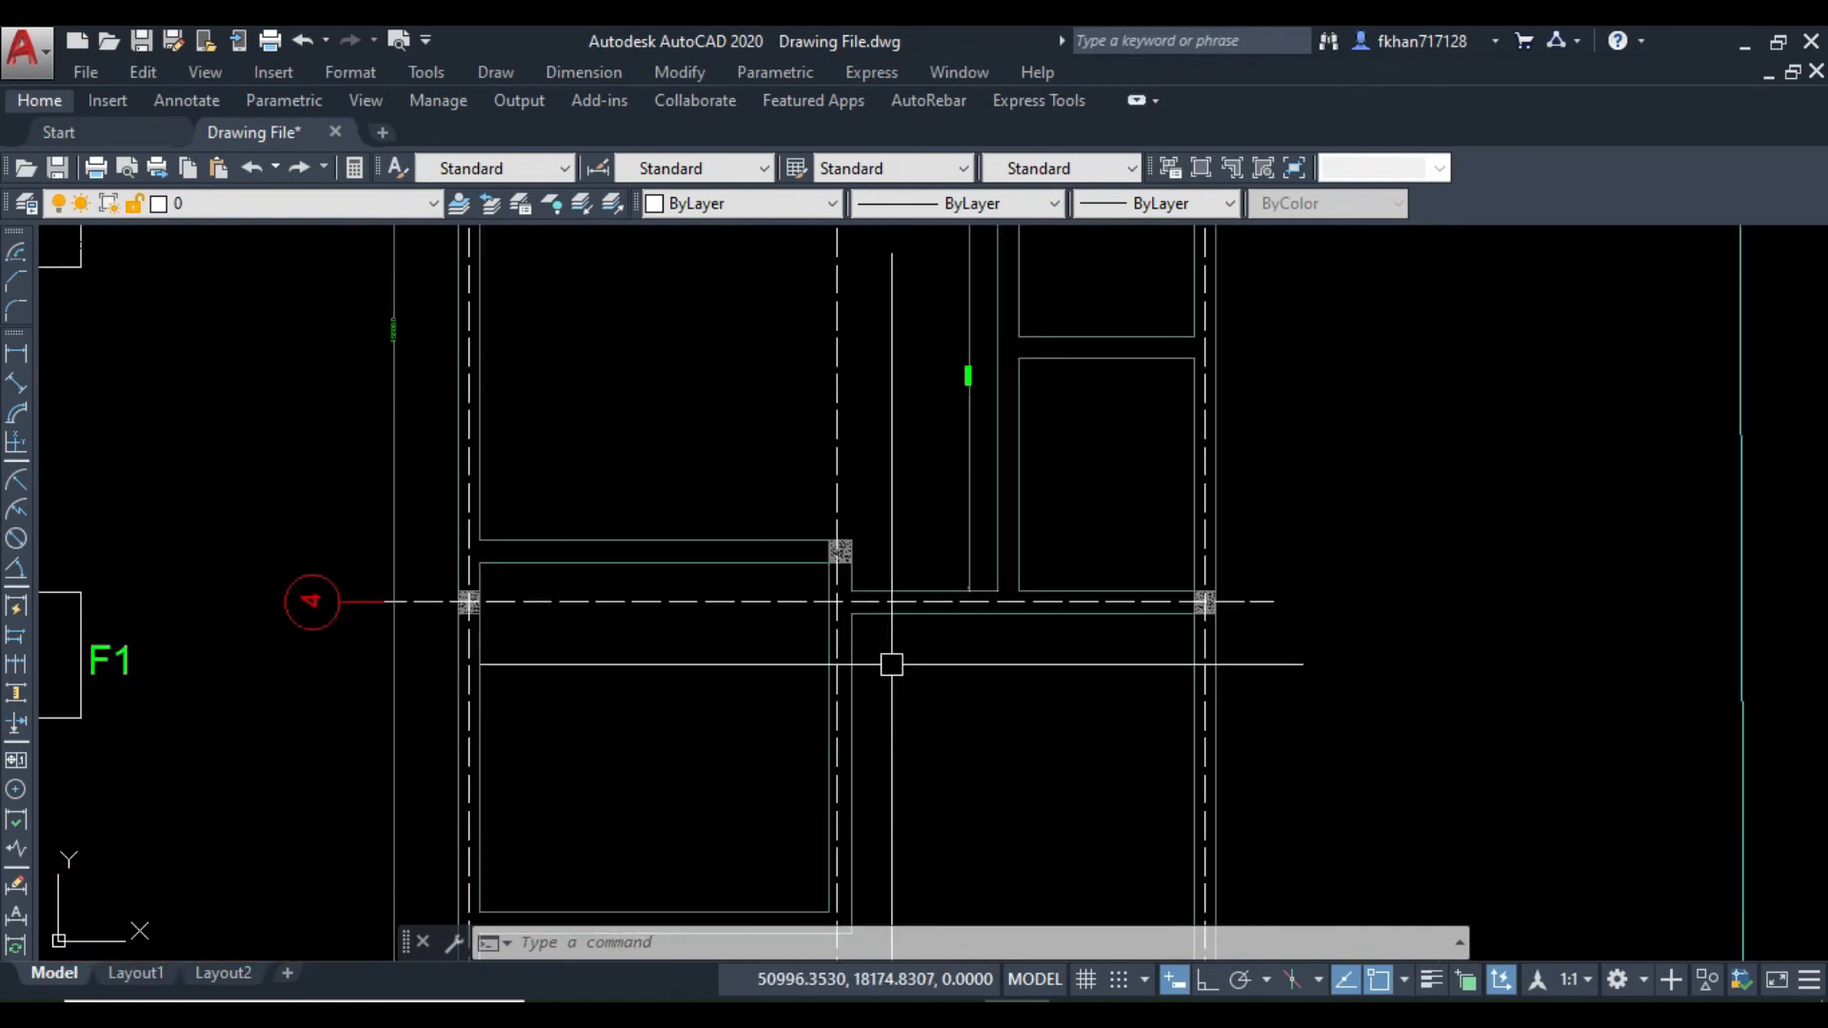
scroll(832, 727, "down", 2)
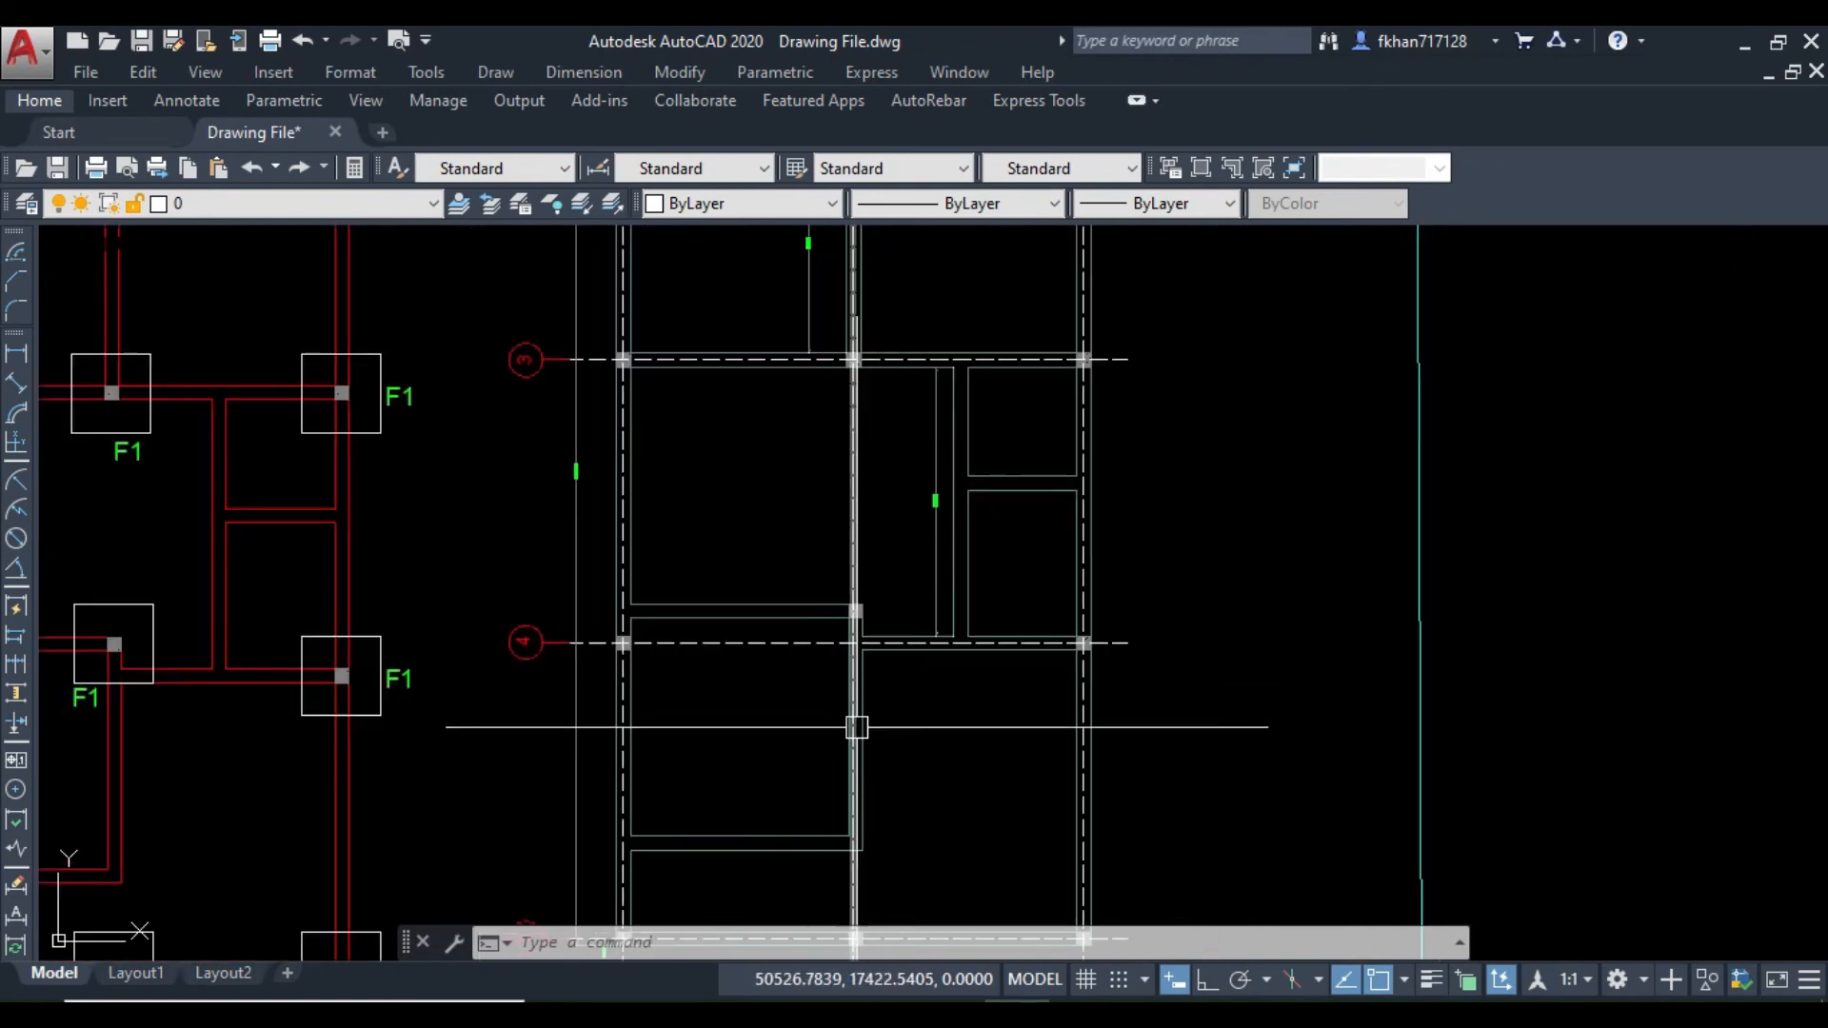
scroll(861, 718, "up", 4)
scroll(861, 596, "down", 3)
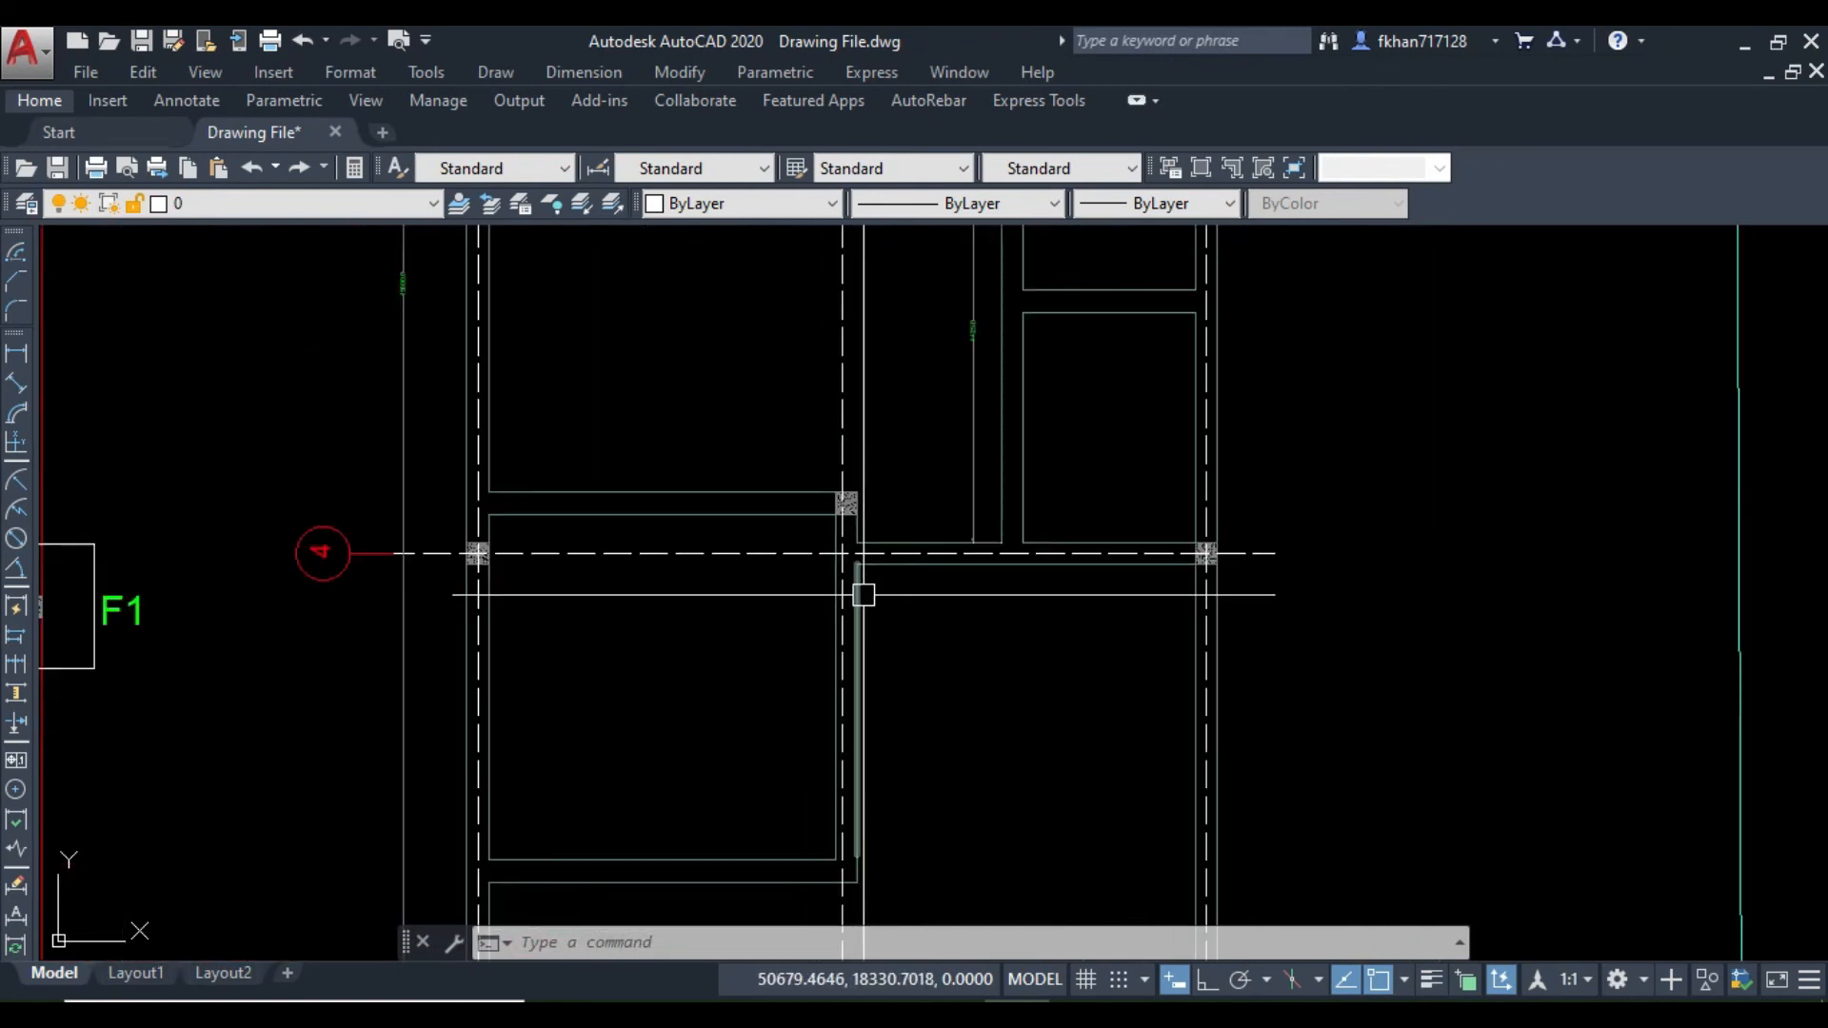
scroll(857, 543, "up", 4)
Step: Select the left face line of the beam below axis 4, inspect where it starts and ends, and clear the selection
left_click(783, 508)
scroll(783, 508, "down", 4)
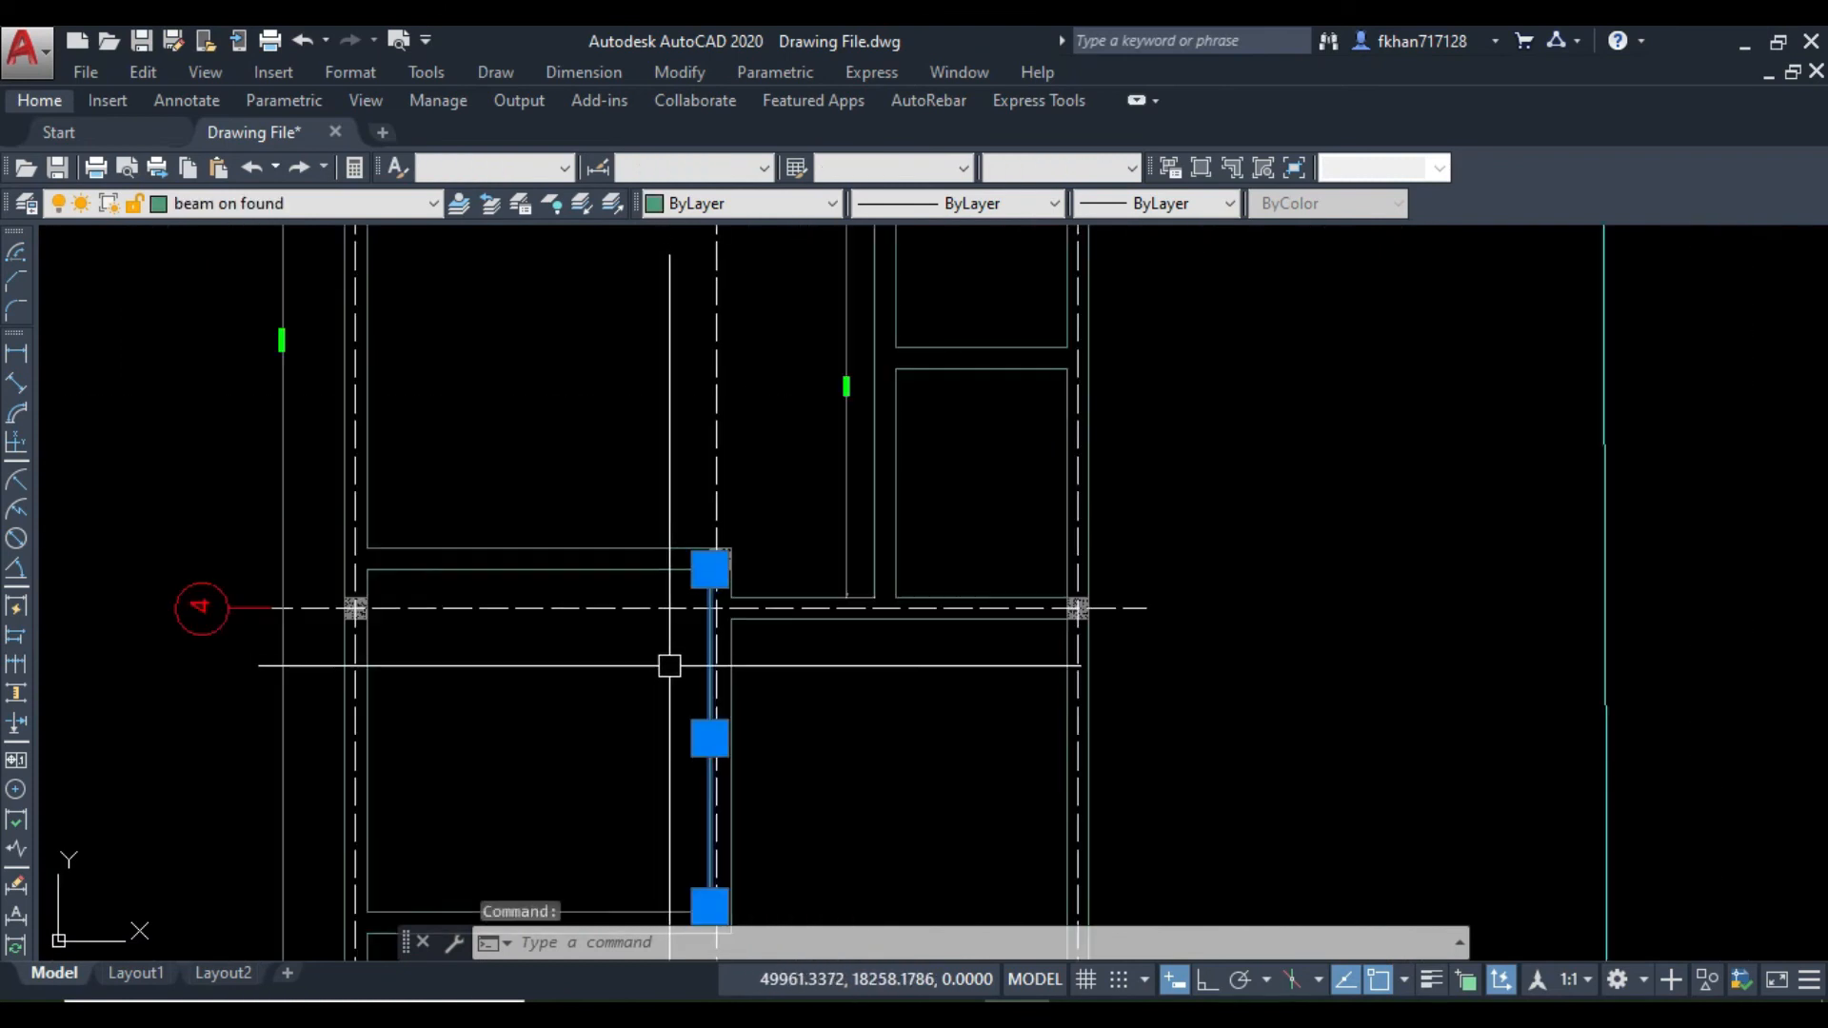
middle_click_drag(666, 661, 694, 530)
scroll(721, 645, "up", 2)
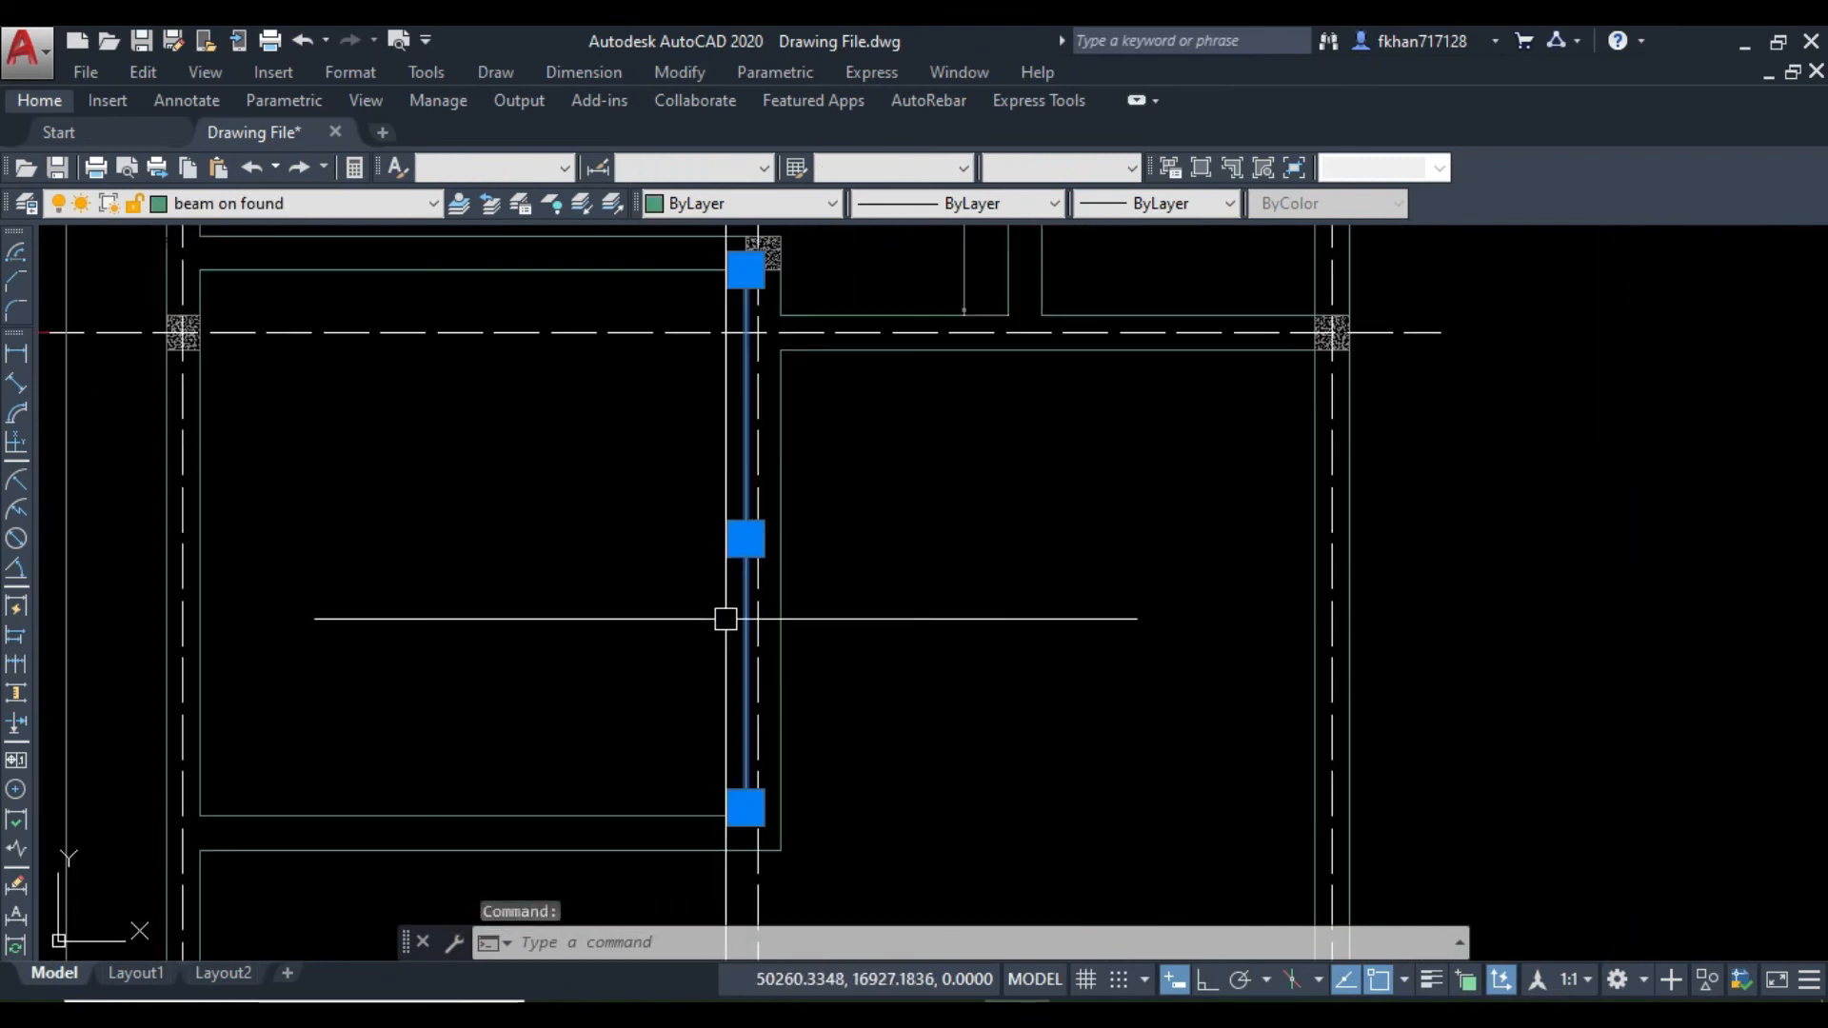
middle_click_drag(728, 308, 694, 534)
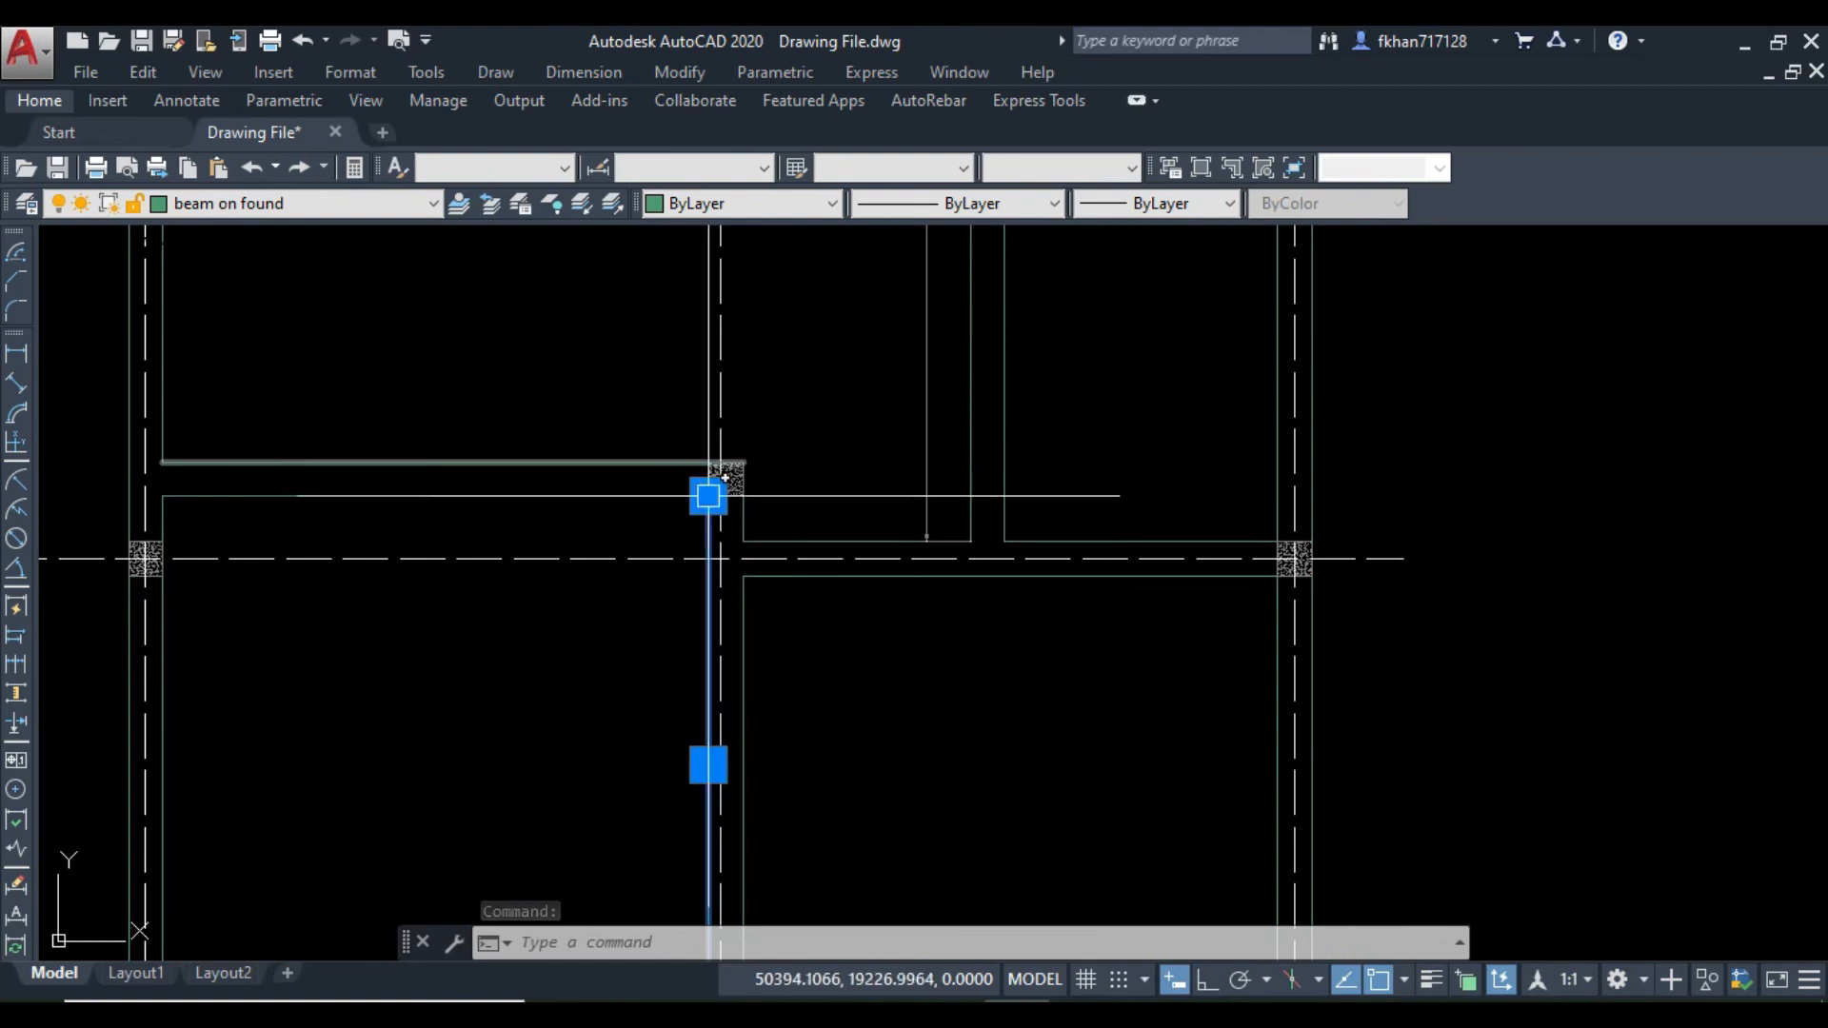
scroll(704, 489, "up", 3)
scroll(725, 581, "down", 4)
middle_click_drag(723, 596, 767, 285)
middle_click_drag(771, 368, 831, 768)
scroll(841, 768, "up", 3)
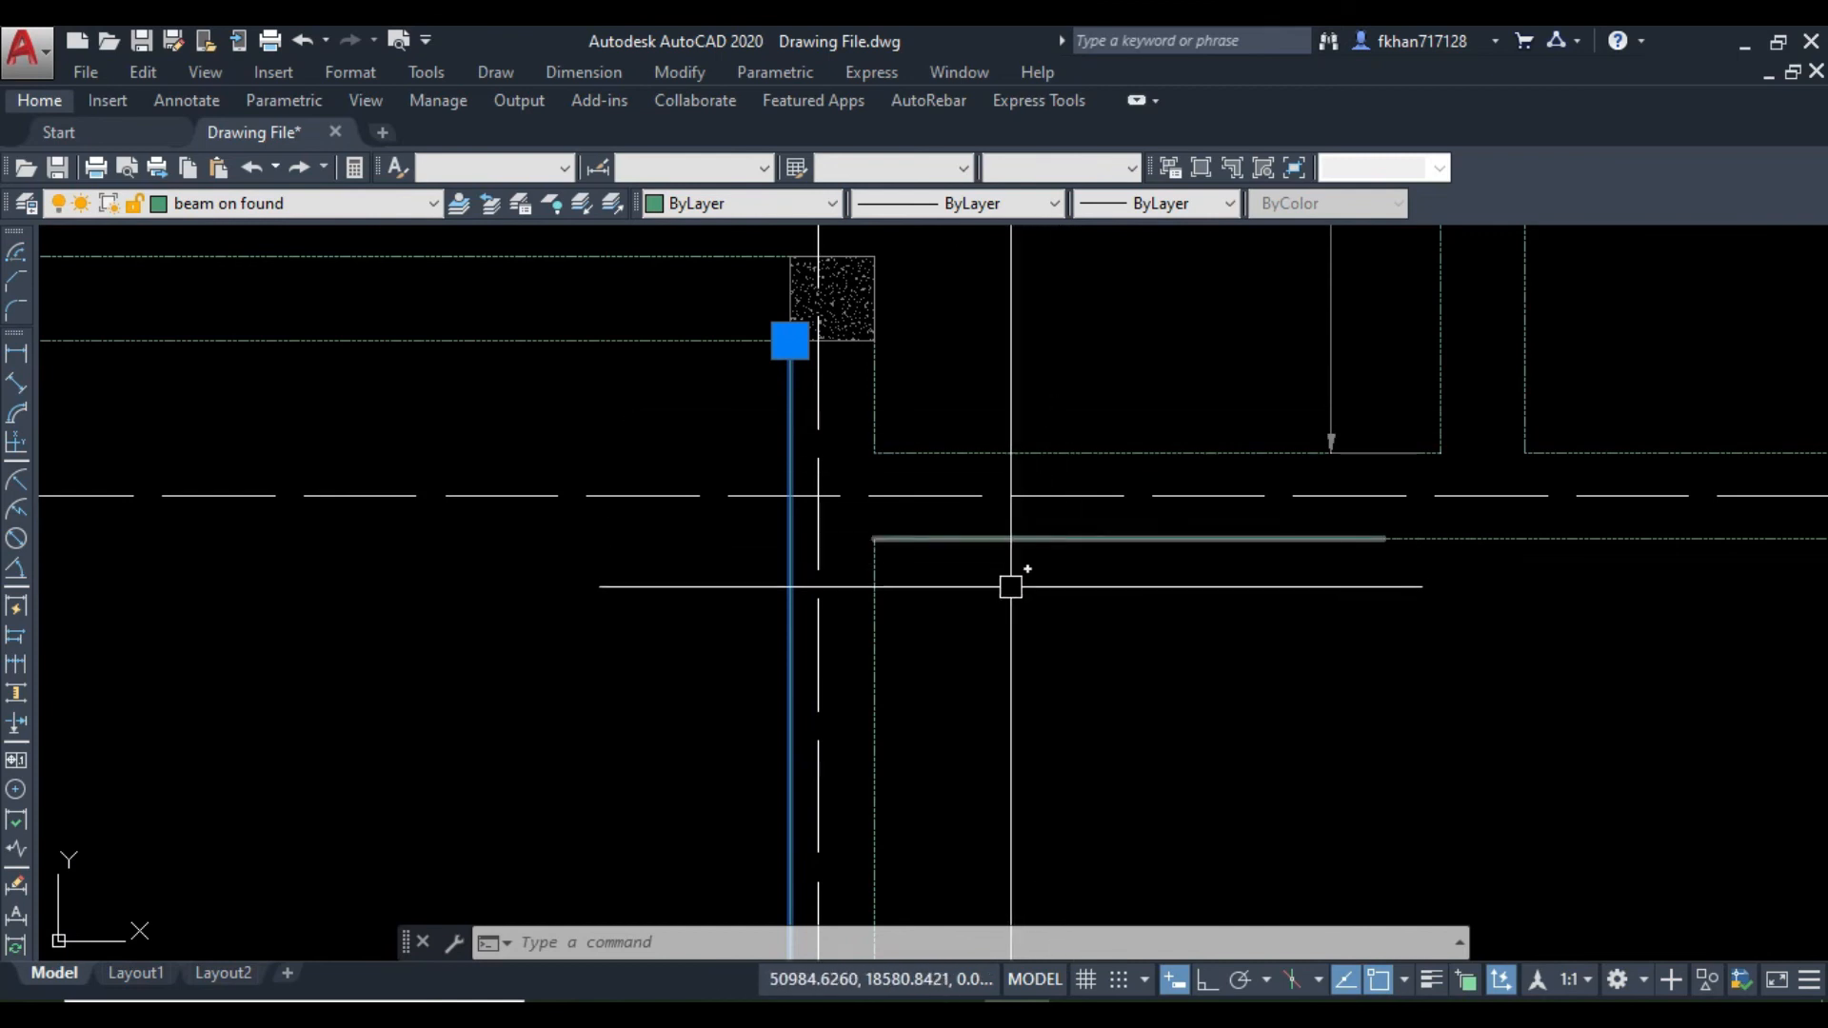
key("Escape")
Step: Add an aligned dimension along the left face of the intermediate beam below axis 4, from the column corner to the cross beam
type("da")
key("Return")
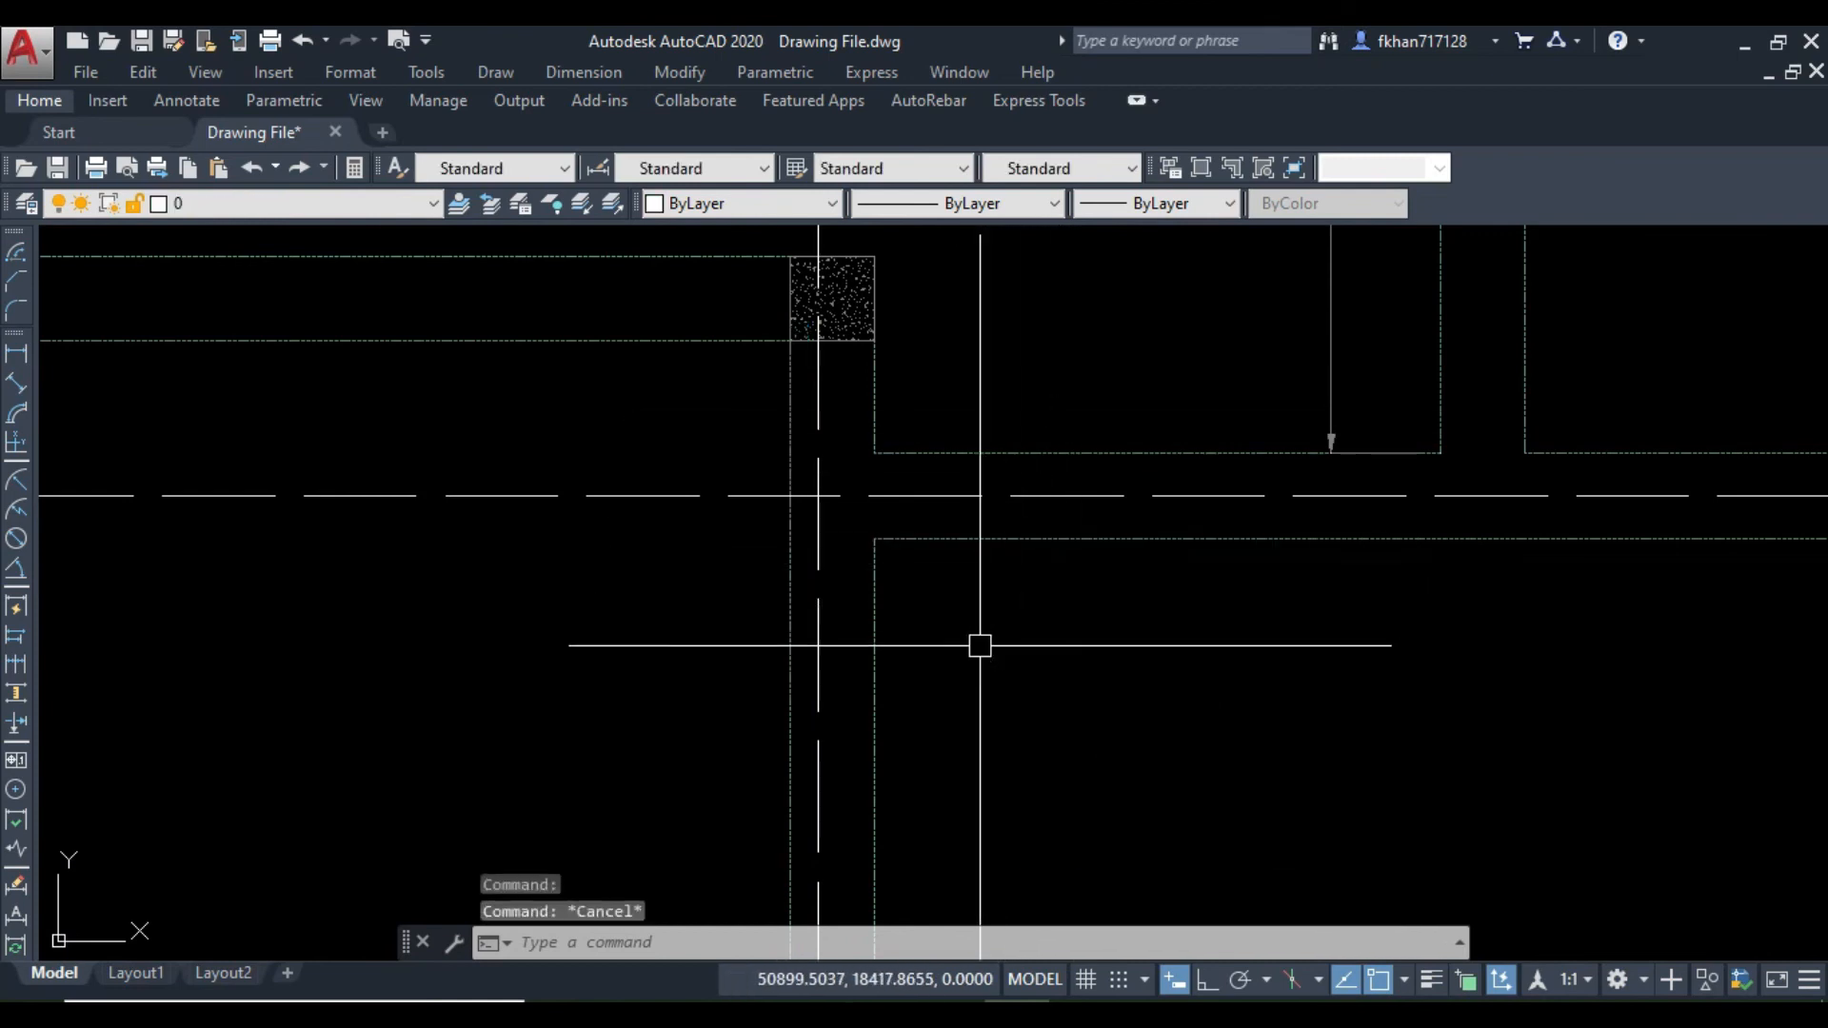
left_click(789, 340)
middle_click_drag(759, 644, 796, 282)
middle_click_drag(773, 798, 765, 330)
middle_click_drag(751, 545, 746, 228)
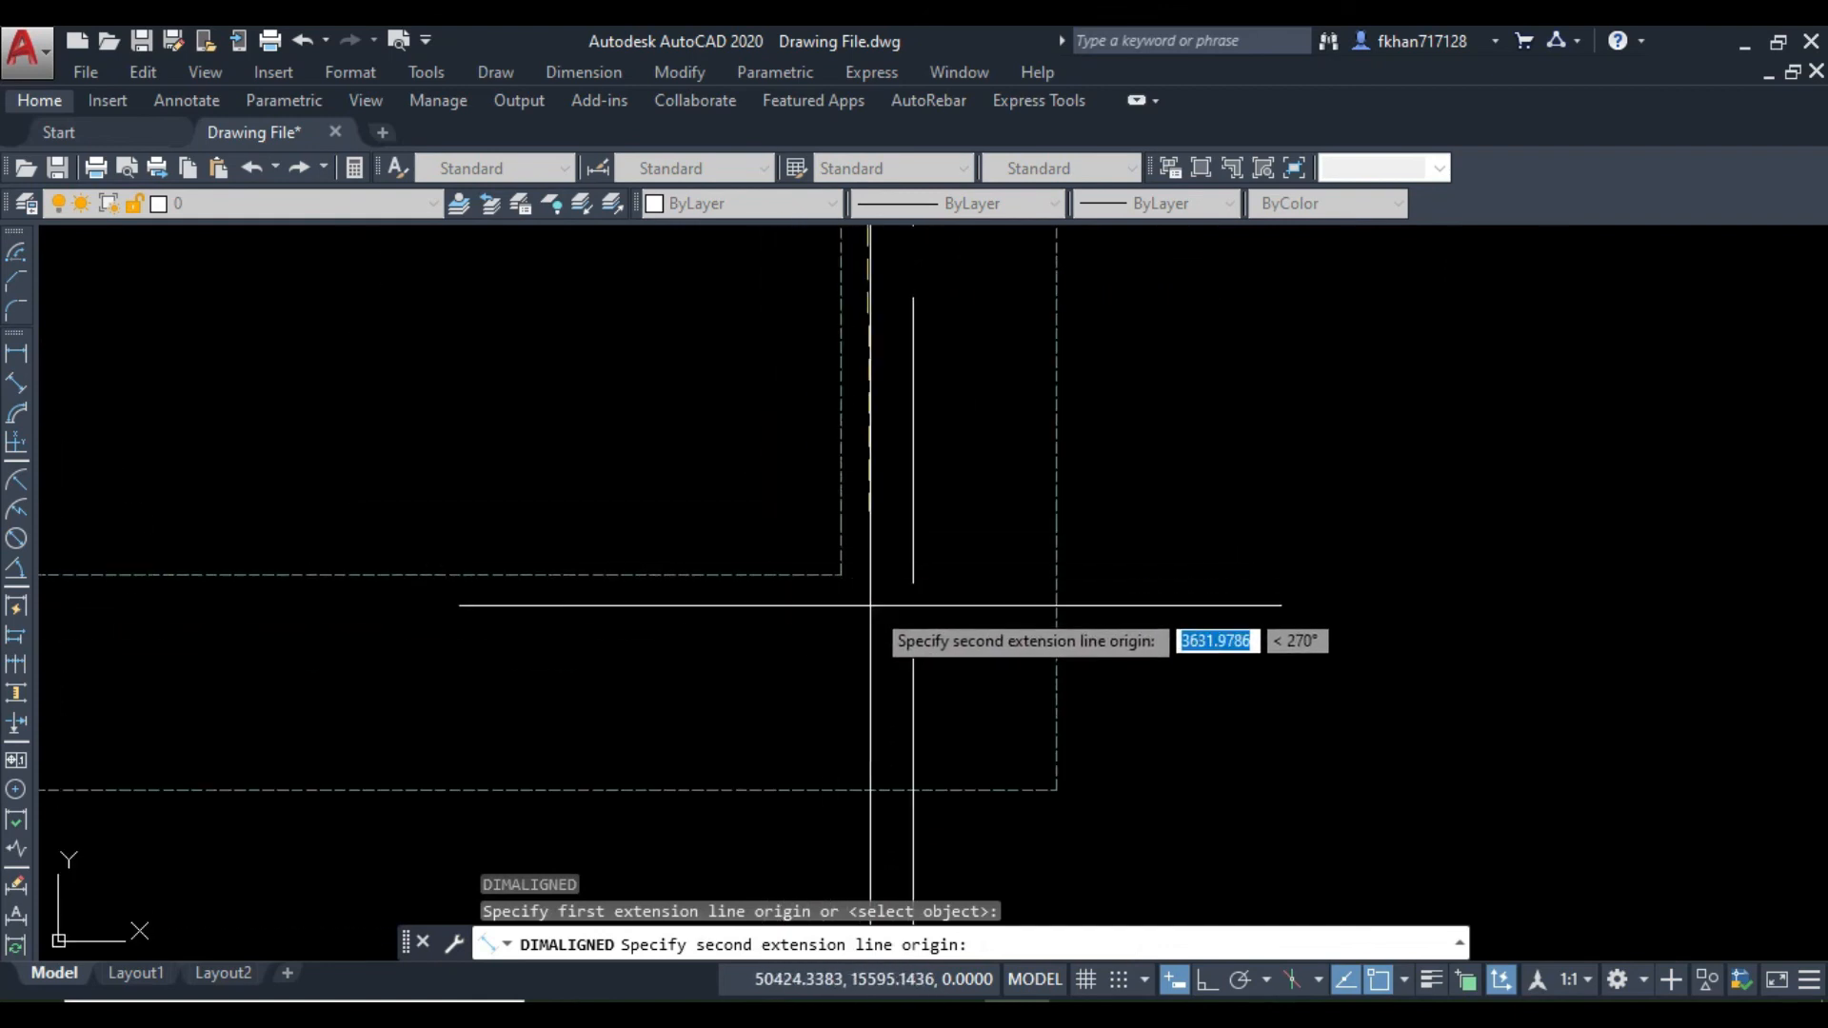
left_click(839, 579)
left_click(652, 543)
scroll(718, 612, "up", 6)
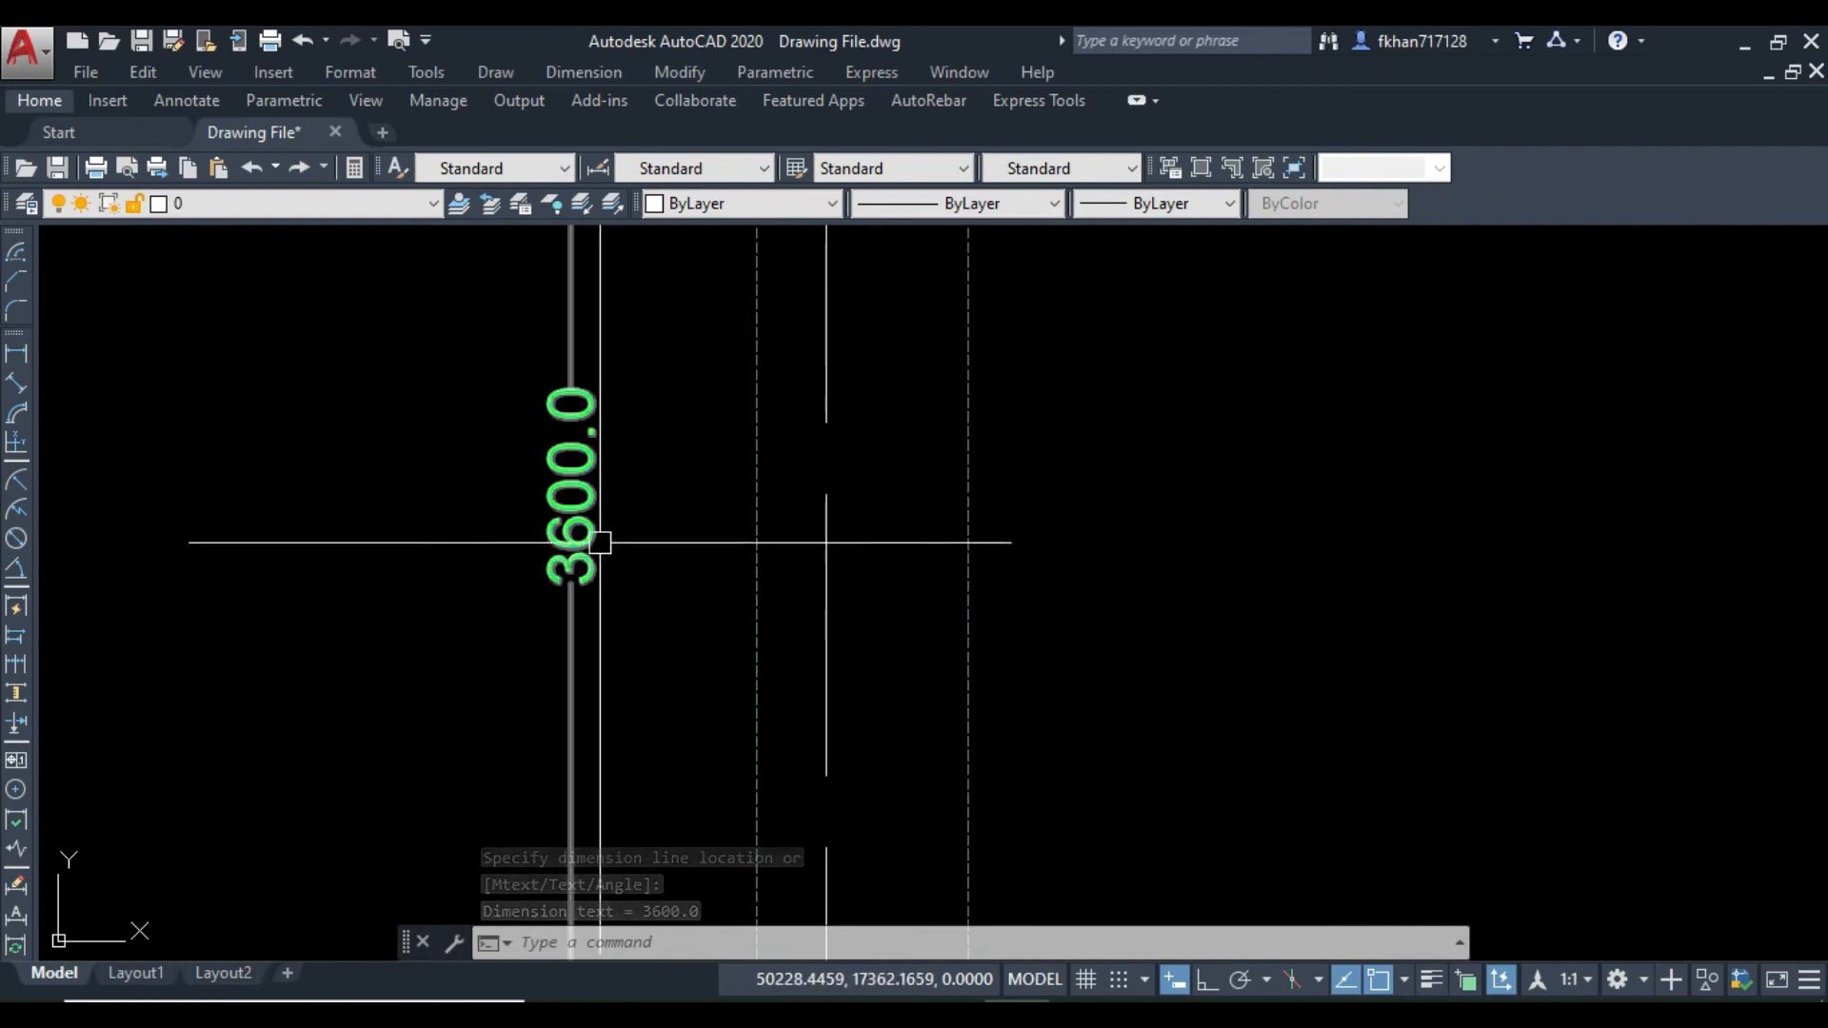
scroll(608, 547, "down", 8)
scroll(650, 465, "up", 2)
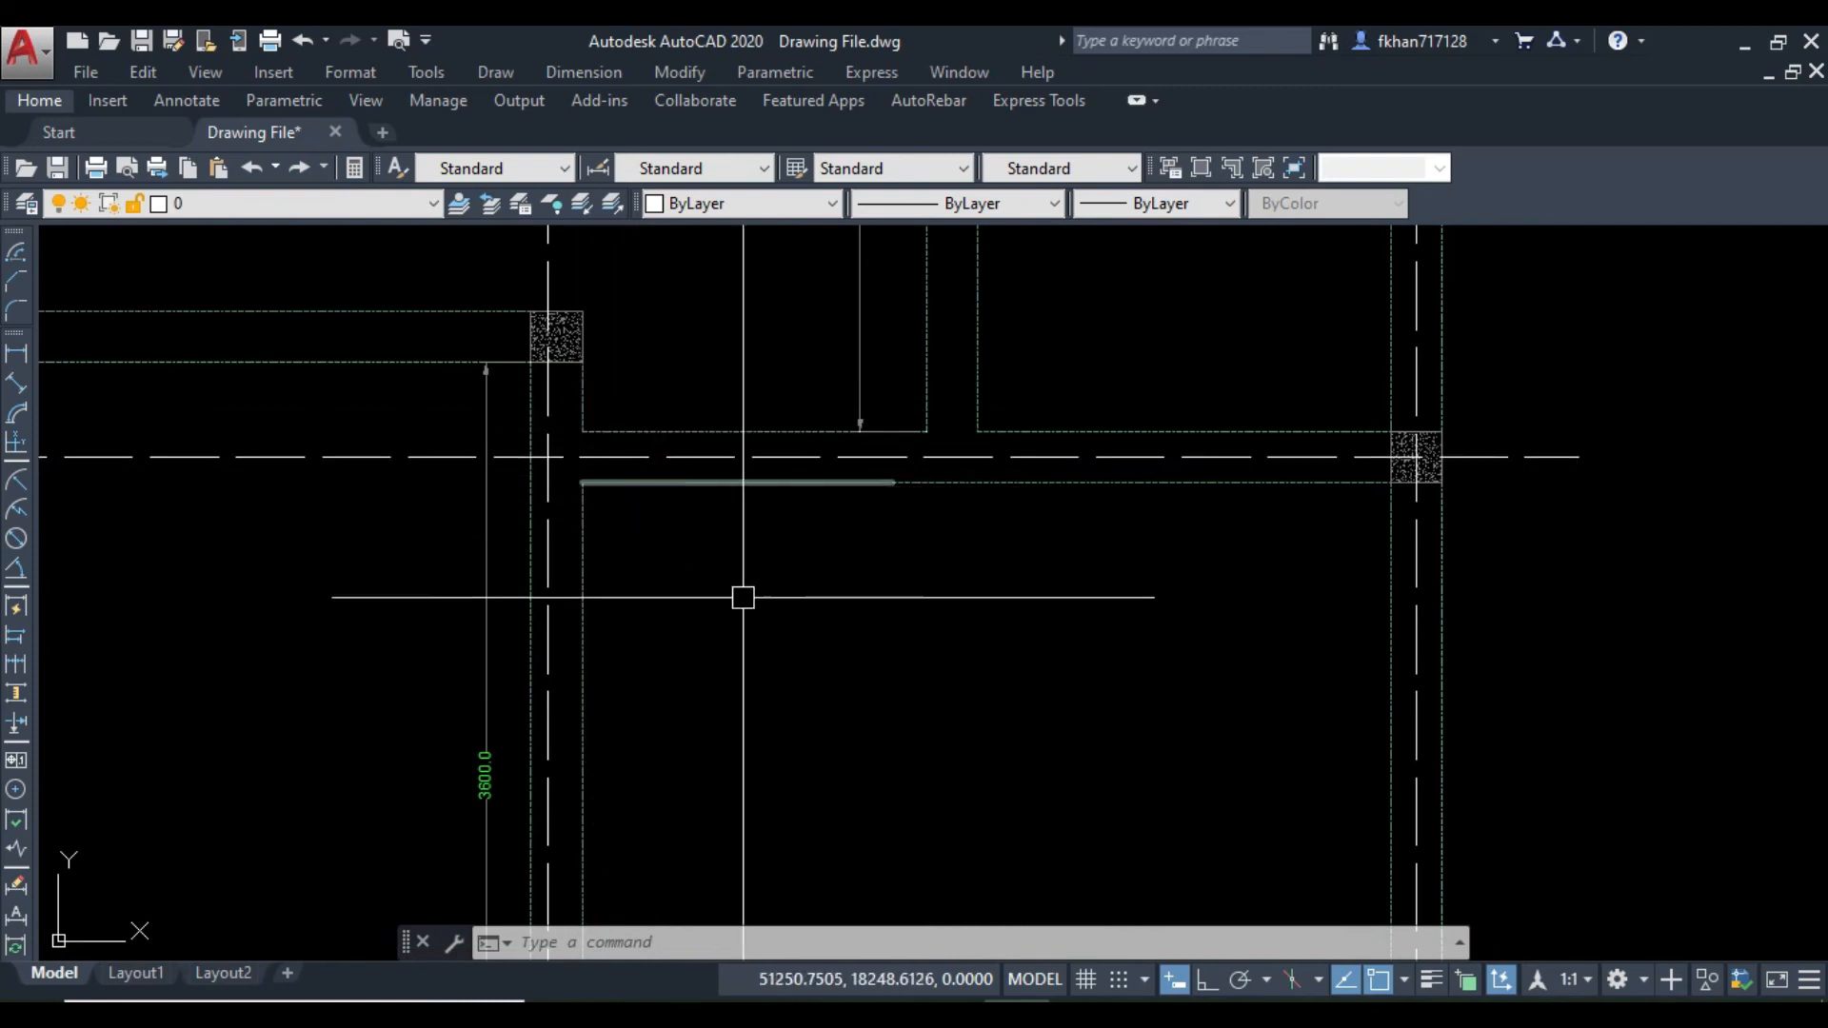
Step: Switch to Calculator and subtract the 225 beam width from the 3600 beam length
left_click(1215, 1011)
left_click(1440, 750)
left_click(1442, 691)
double_click(1341, 819)
left_click(1566, 676)
double_click(1333, 738)
left_click(1547, 827)
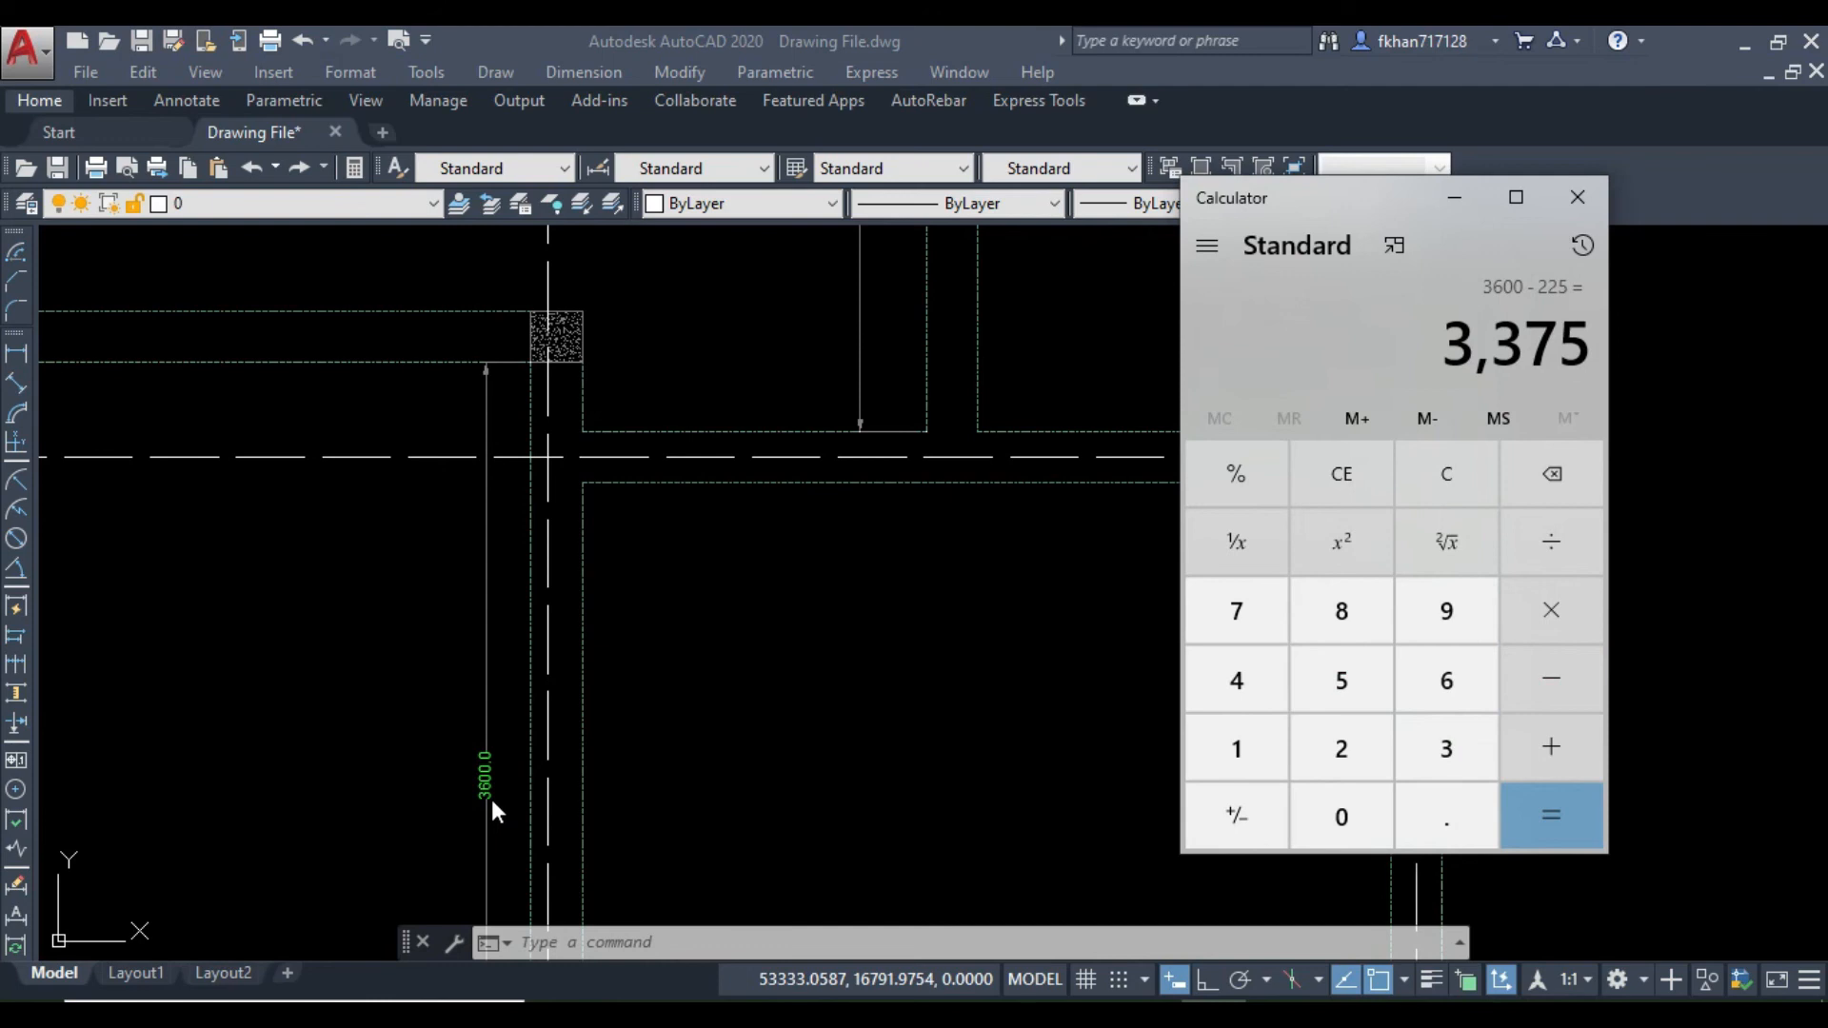
Step: Add the 3600 length of the beam's left face to the result and divide the sum by 1000 for metres
scroll(491, 800, "up", 2)
left_click(1551, 748)
left_click(1471, 749)
left_click(1447, 680)
left_click(1338, 819)
left_click(1333, 825)
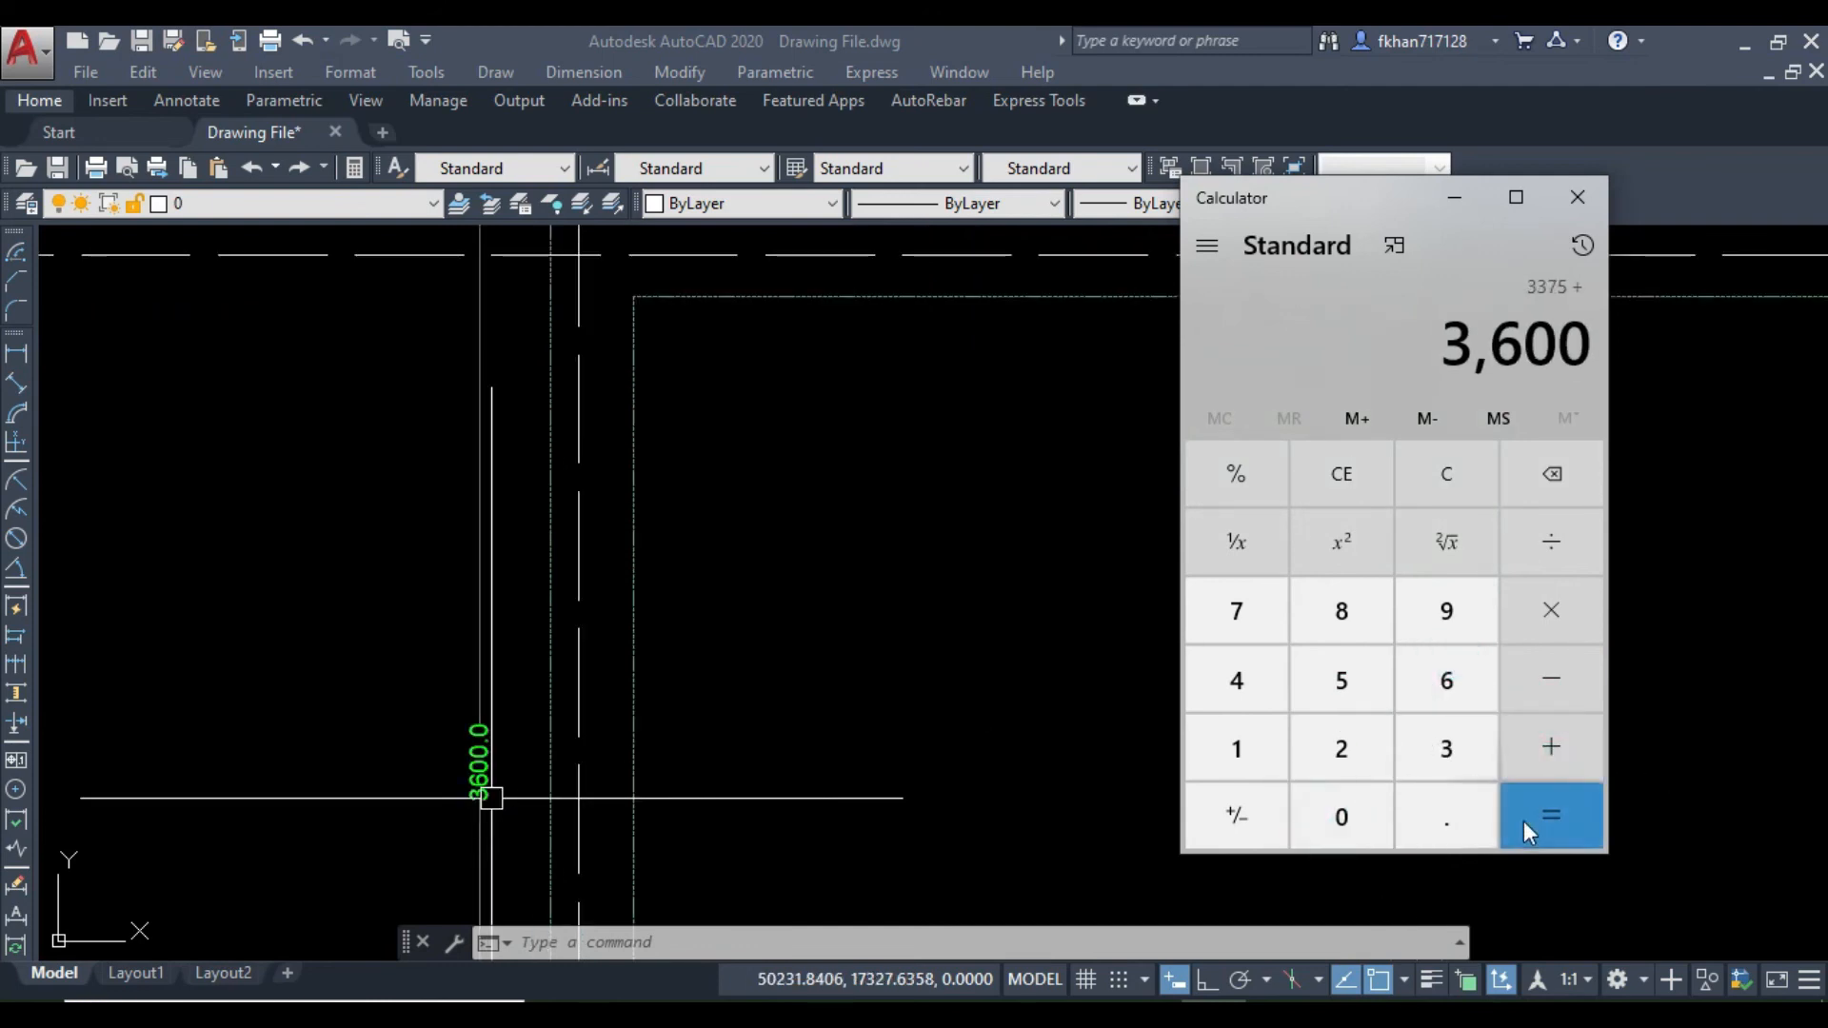
left_click(1567, 825)
left_click(1555, 542)
left_click(1252, 748)
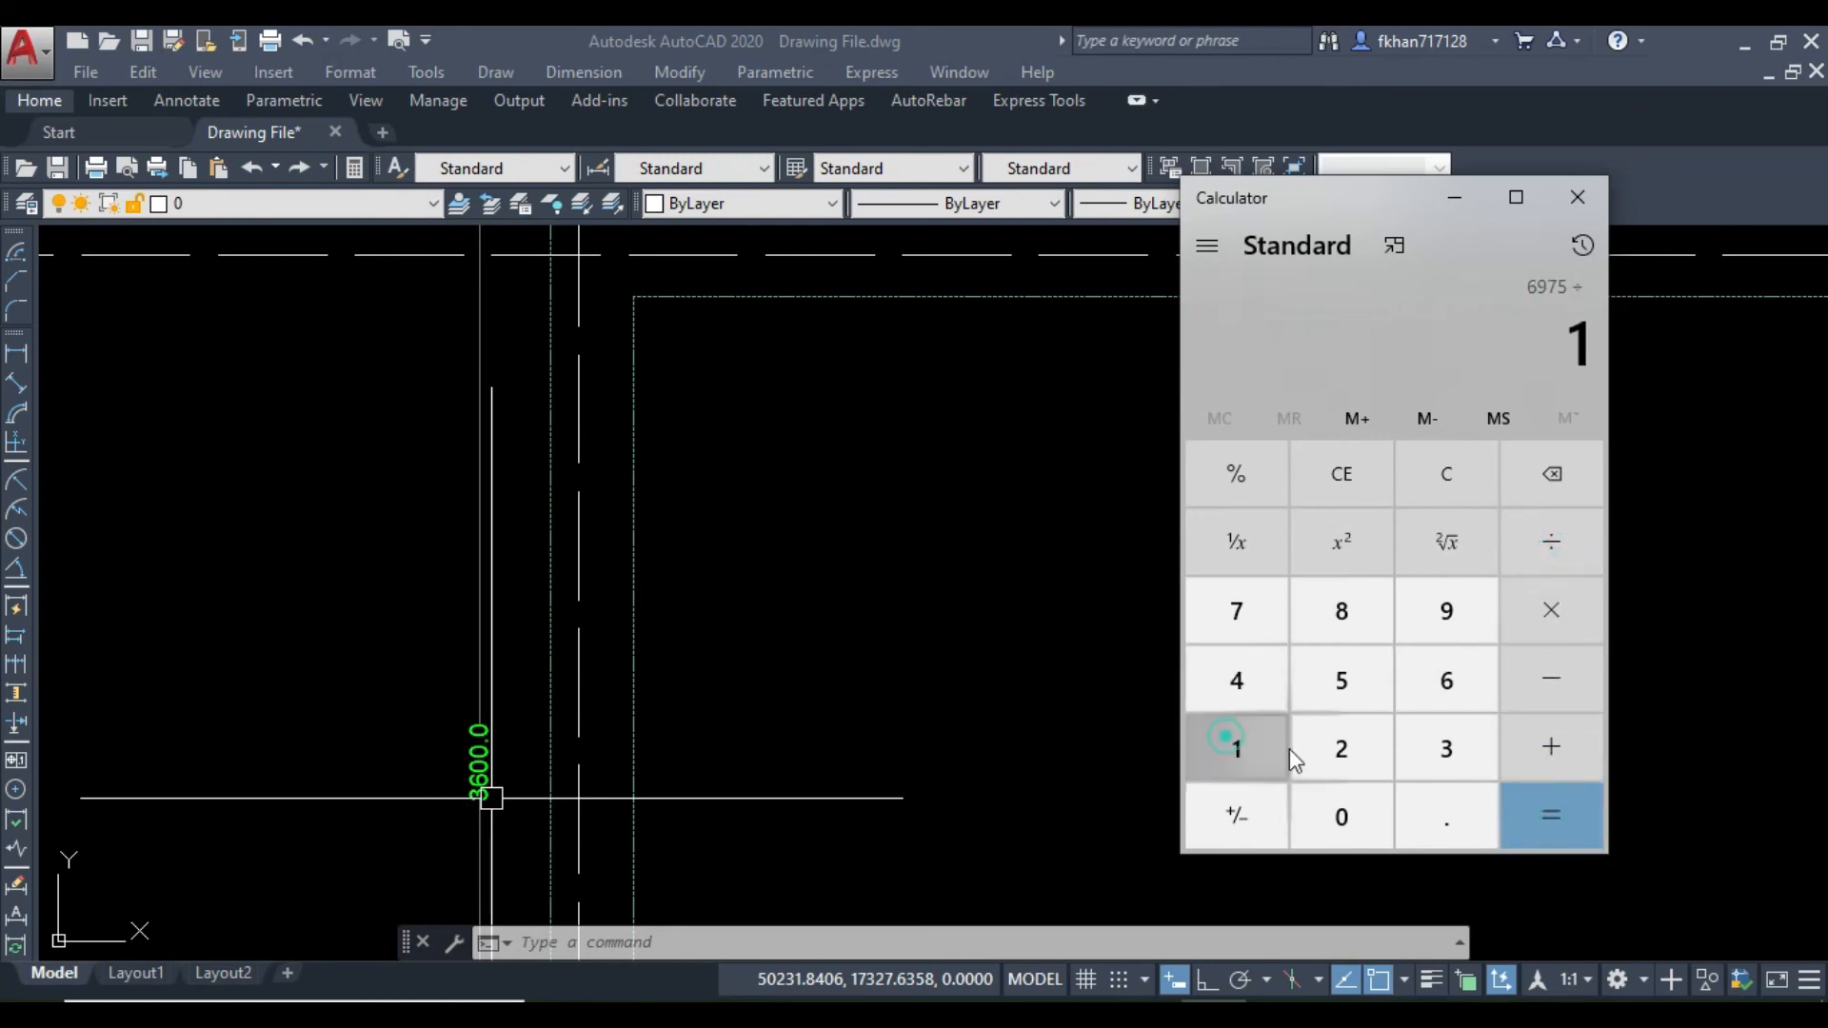
left_click(1343, 793)
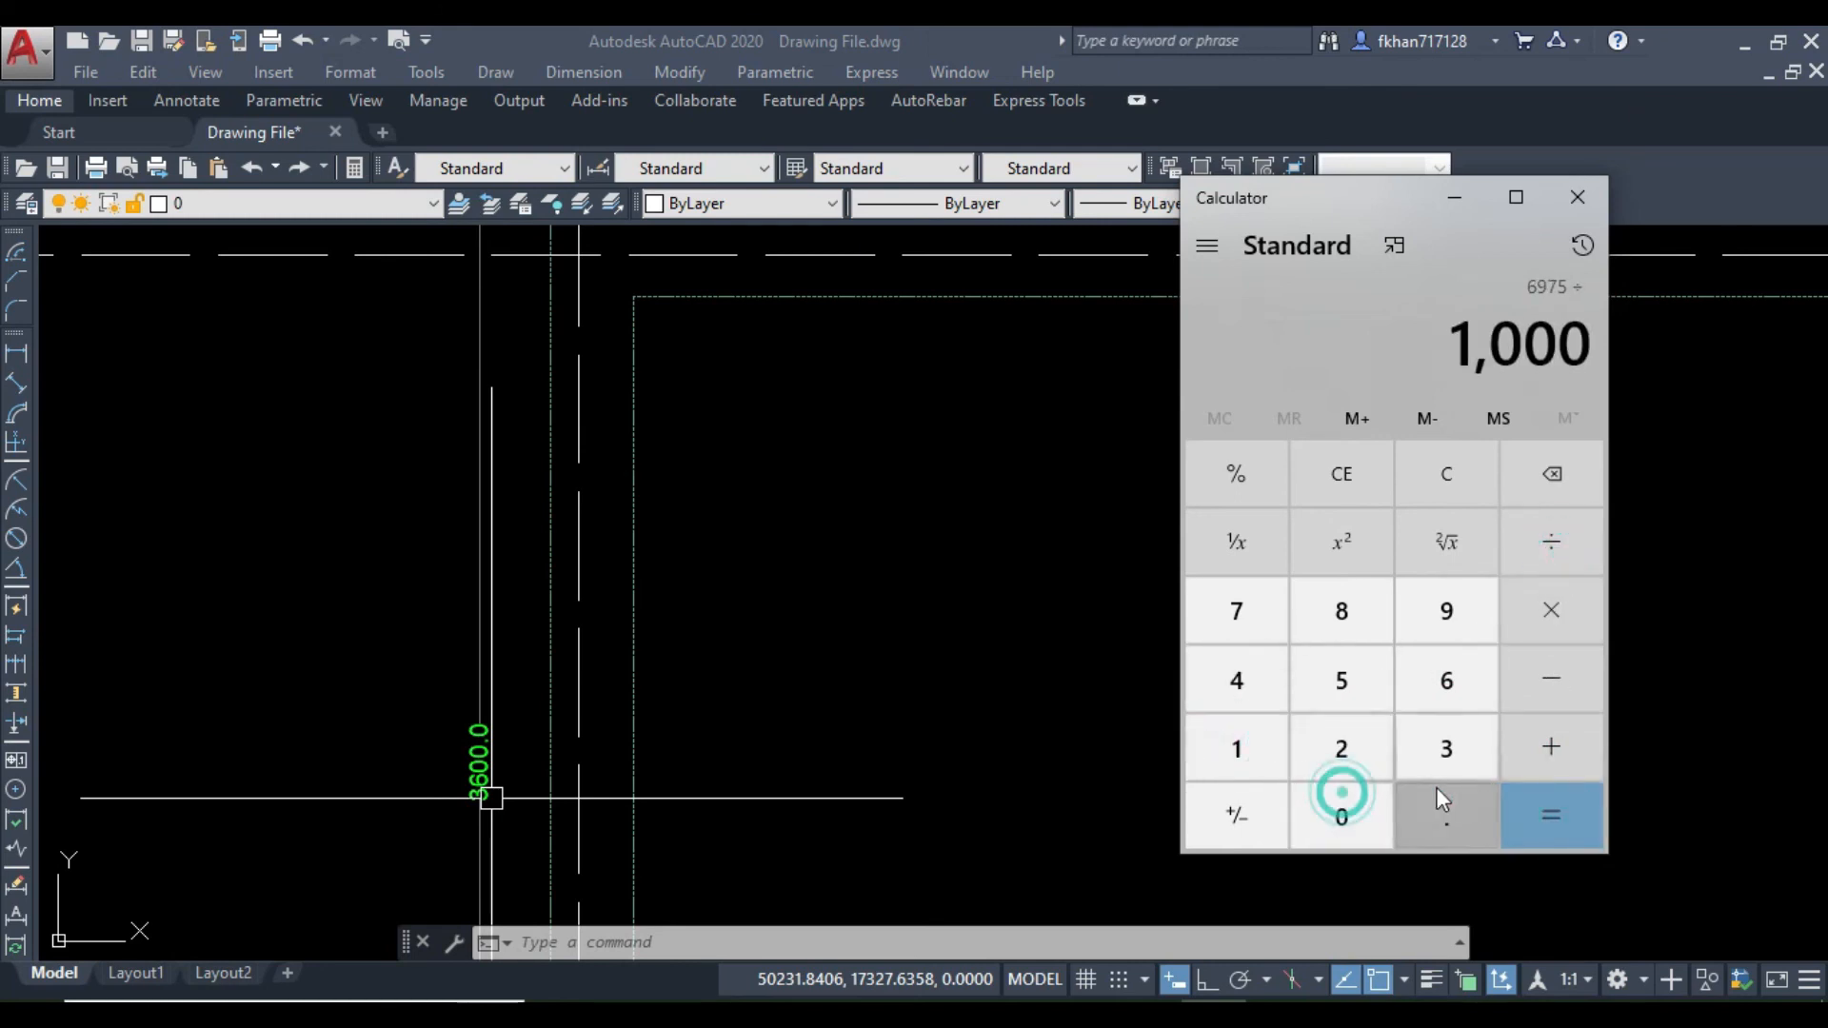
left_click(1544, 800)
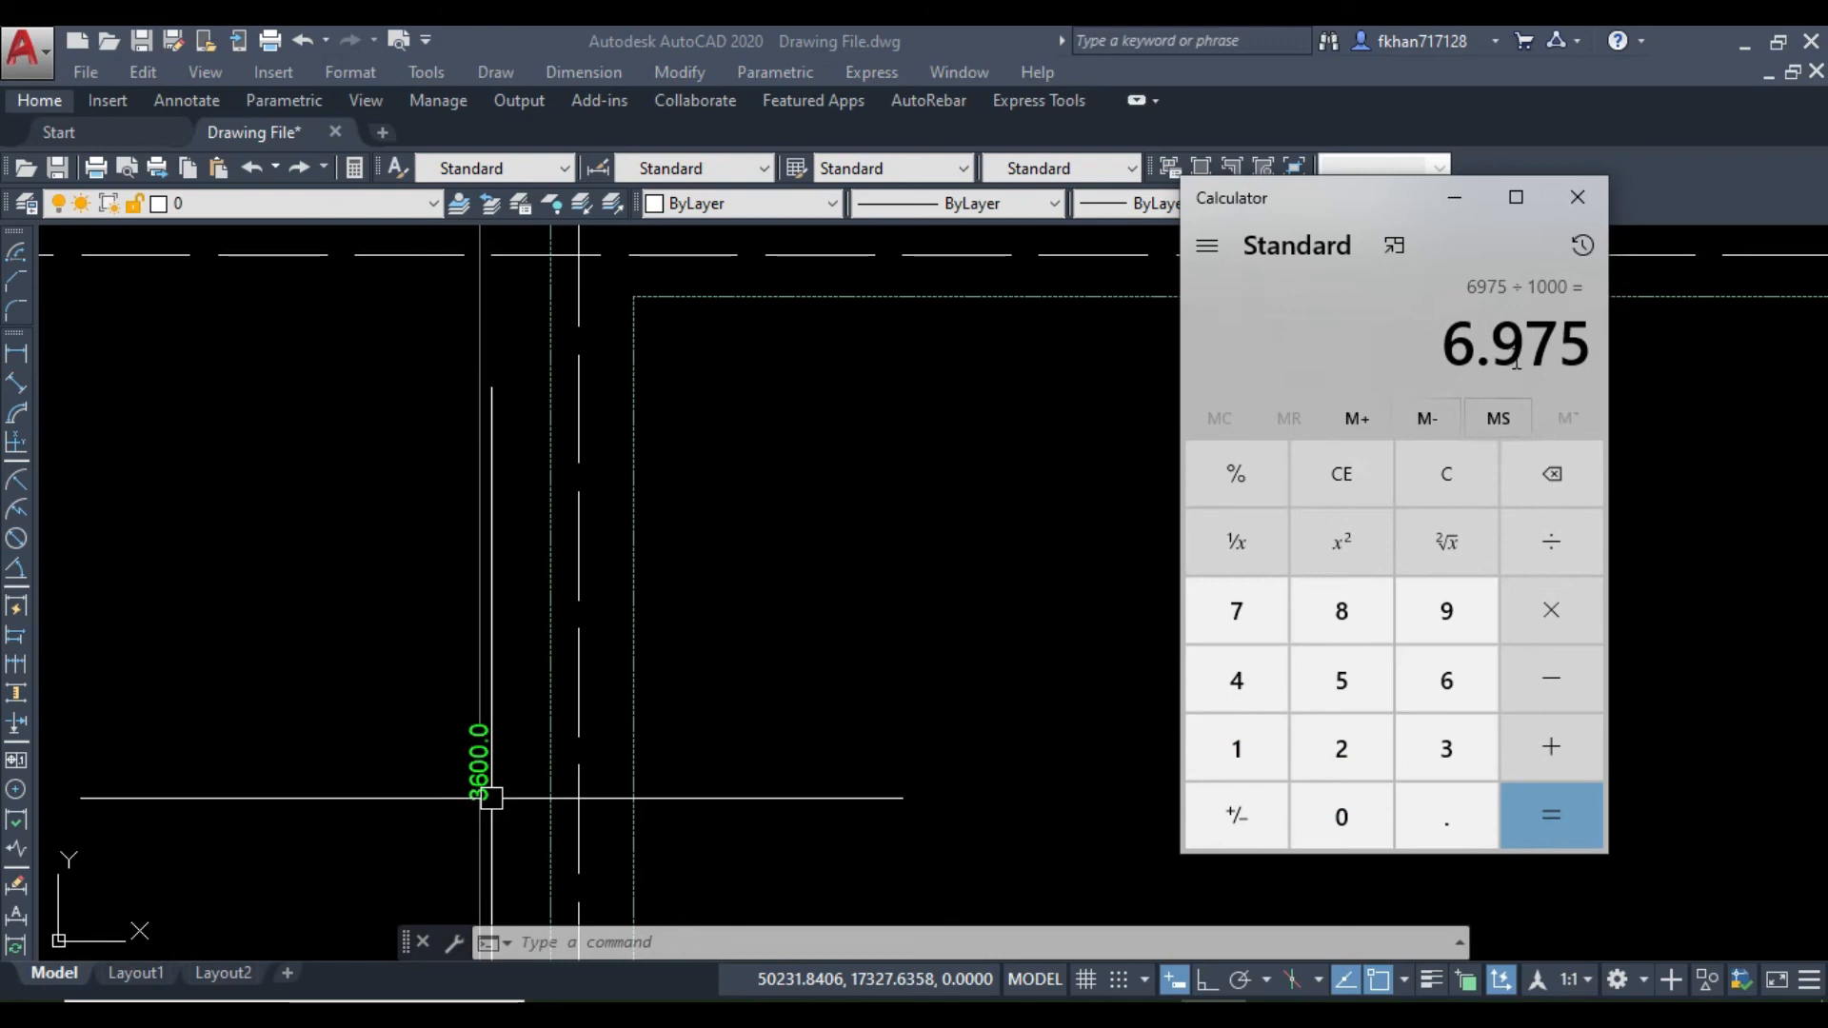
Step: Switch to Excel and fill the item 4 description from B8 down into B9 for item 5
left_click(1148, 1001)
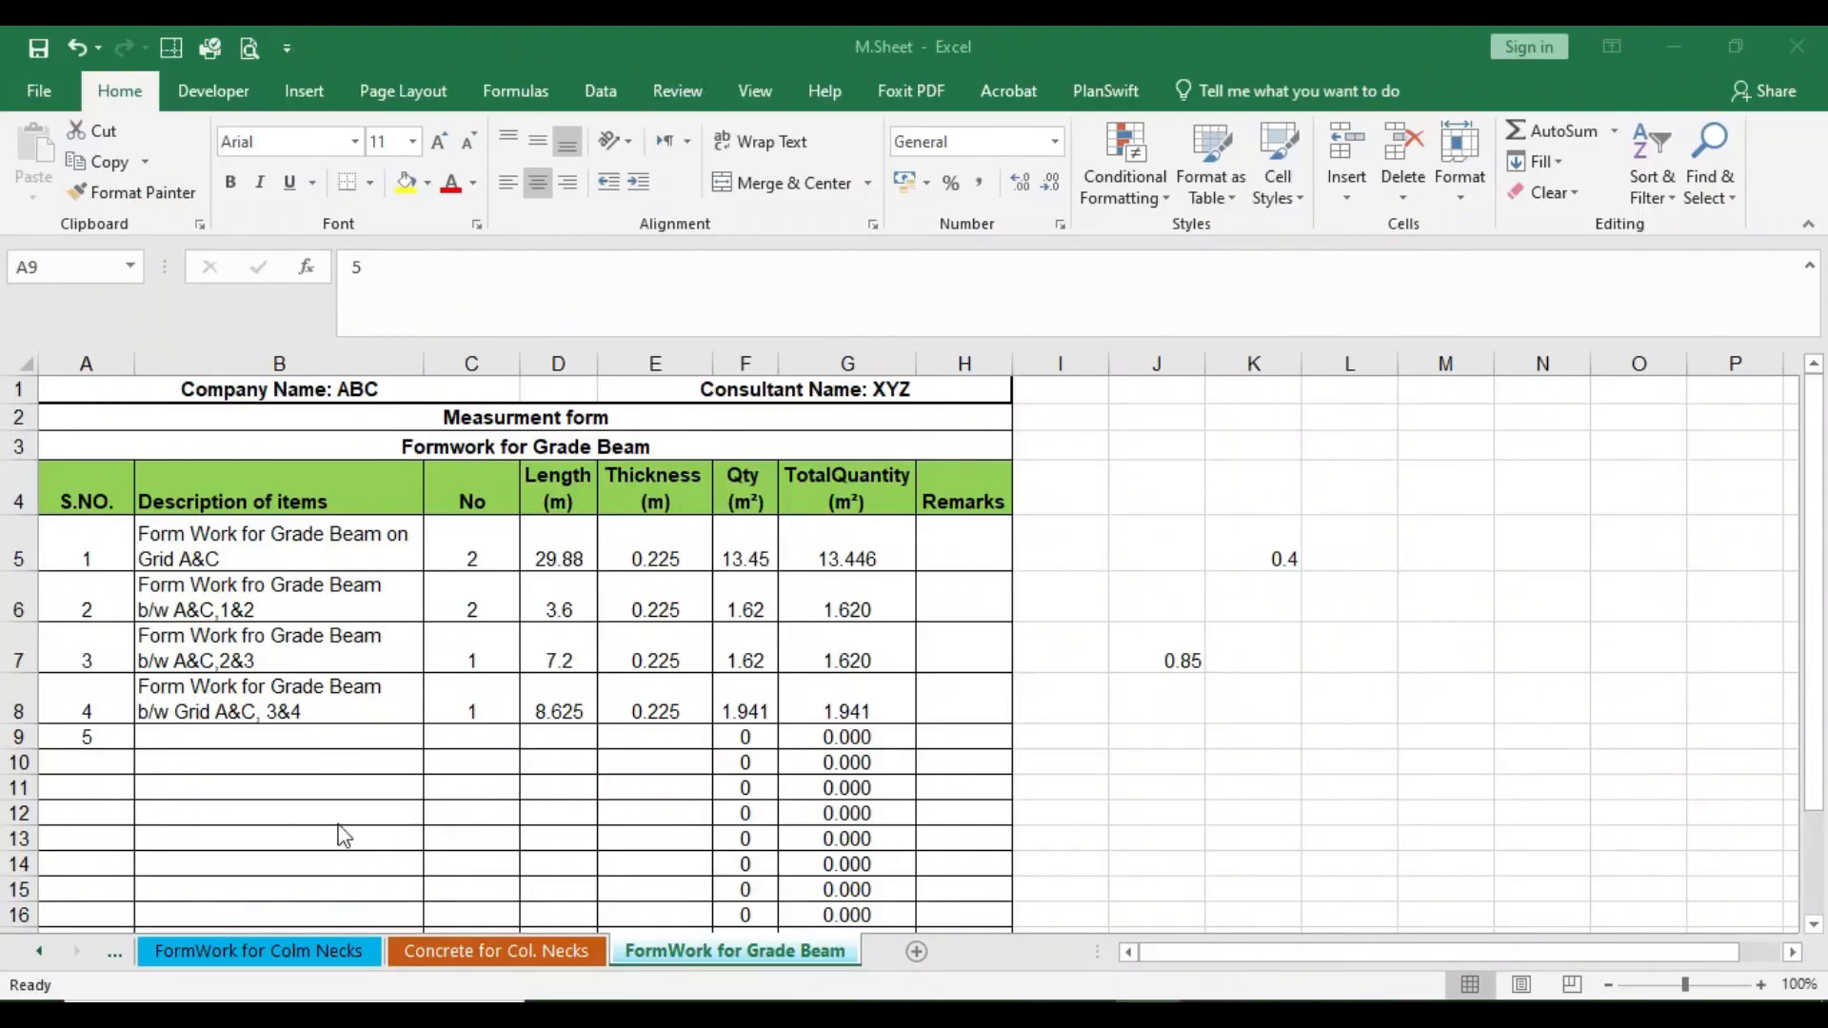
left_click(359, 783)
left_click(252, 734)
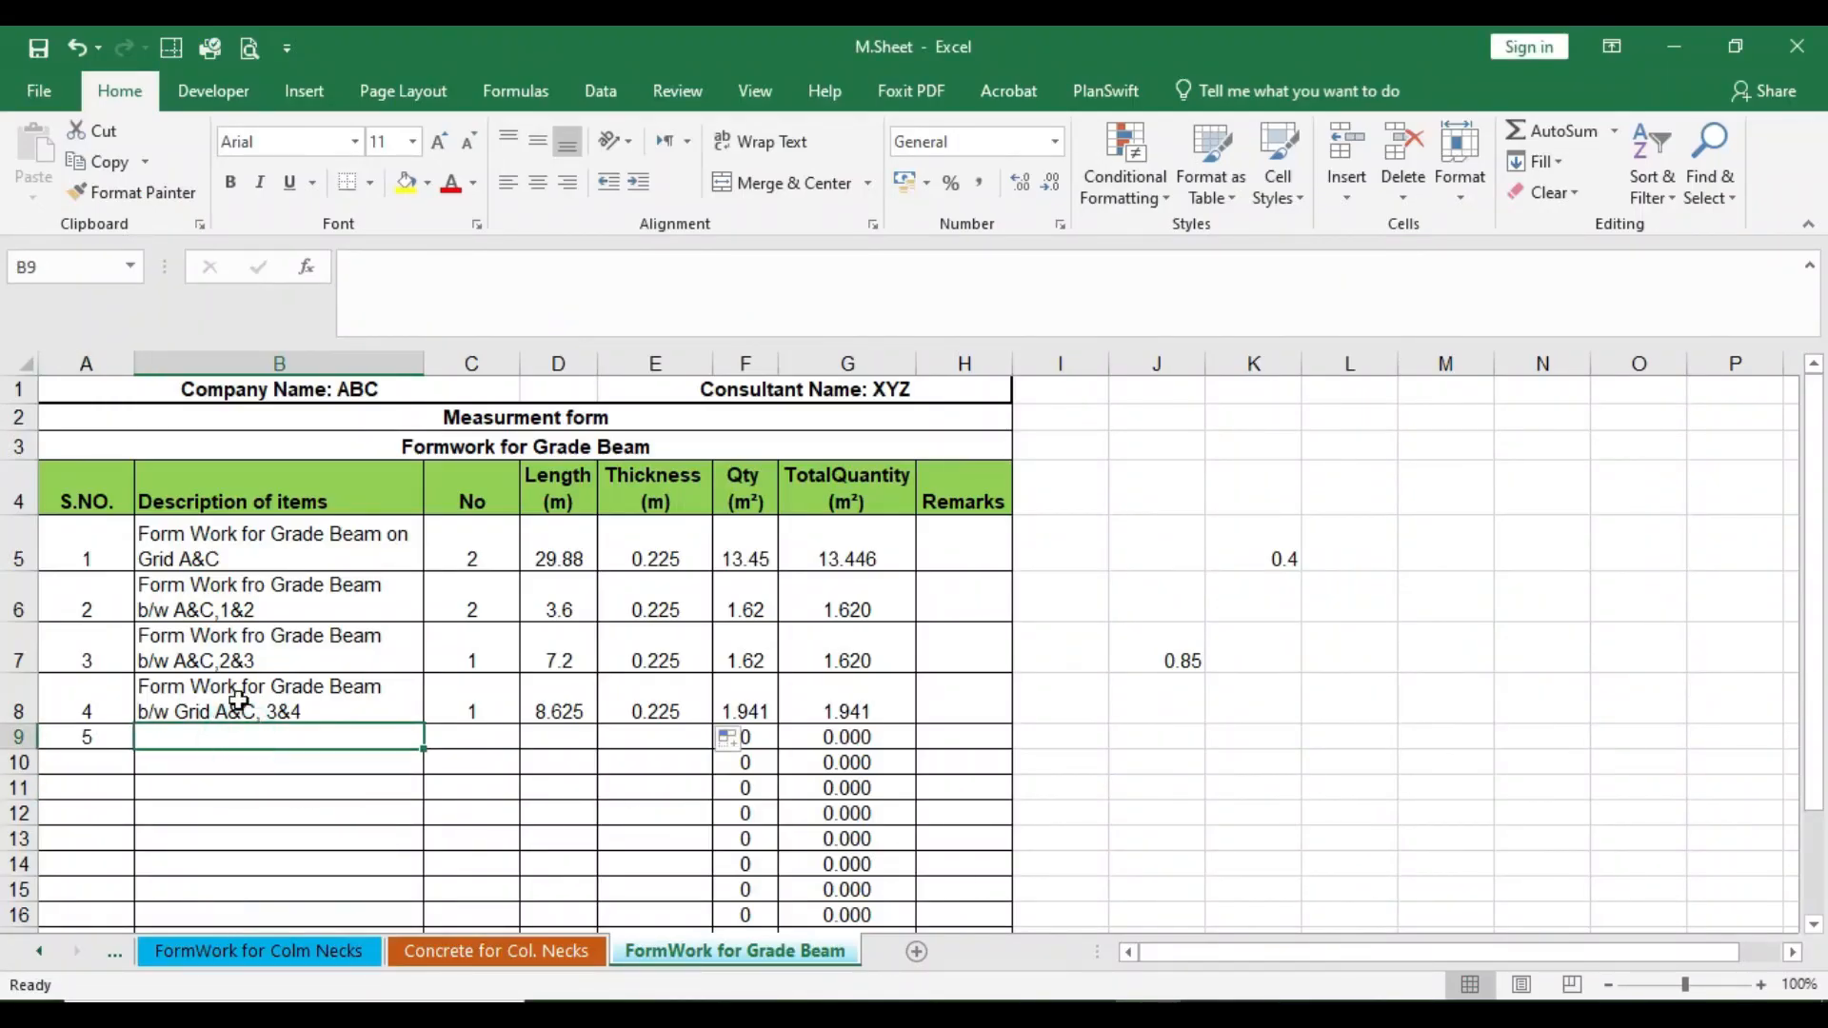
left_click(255, 702)
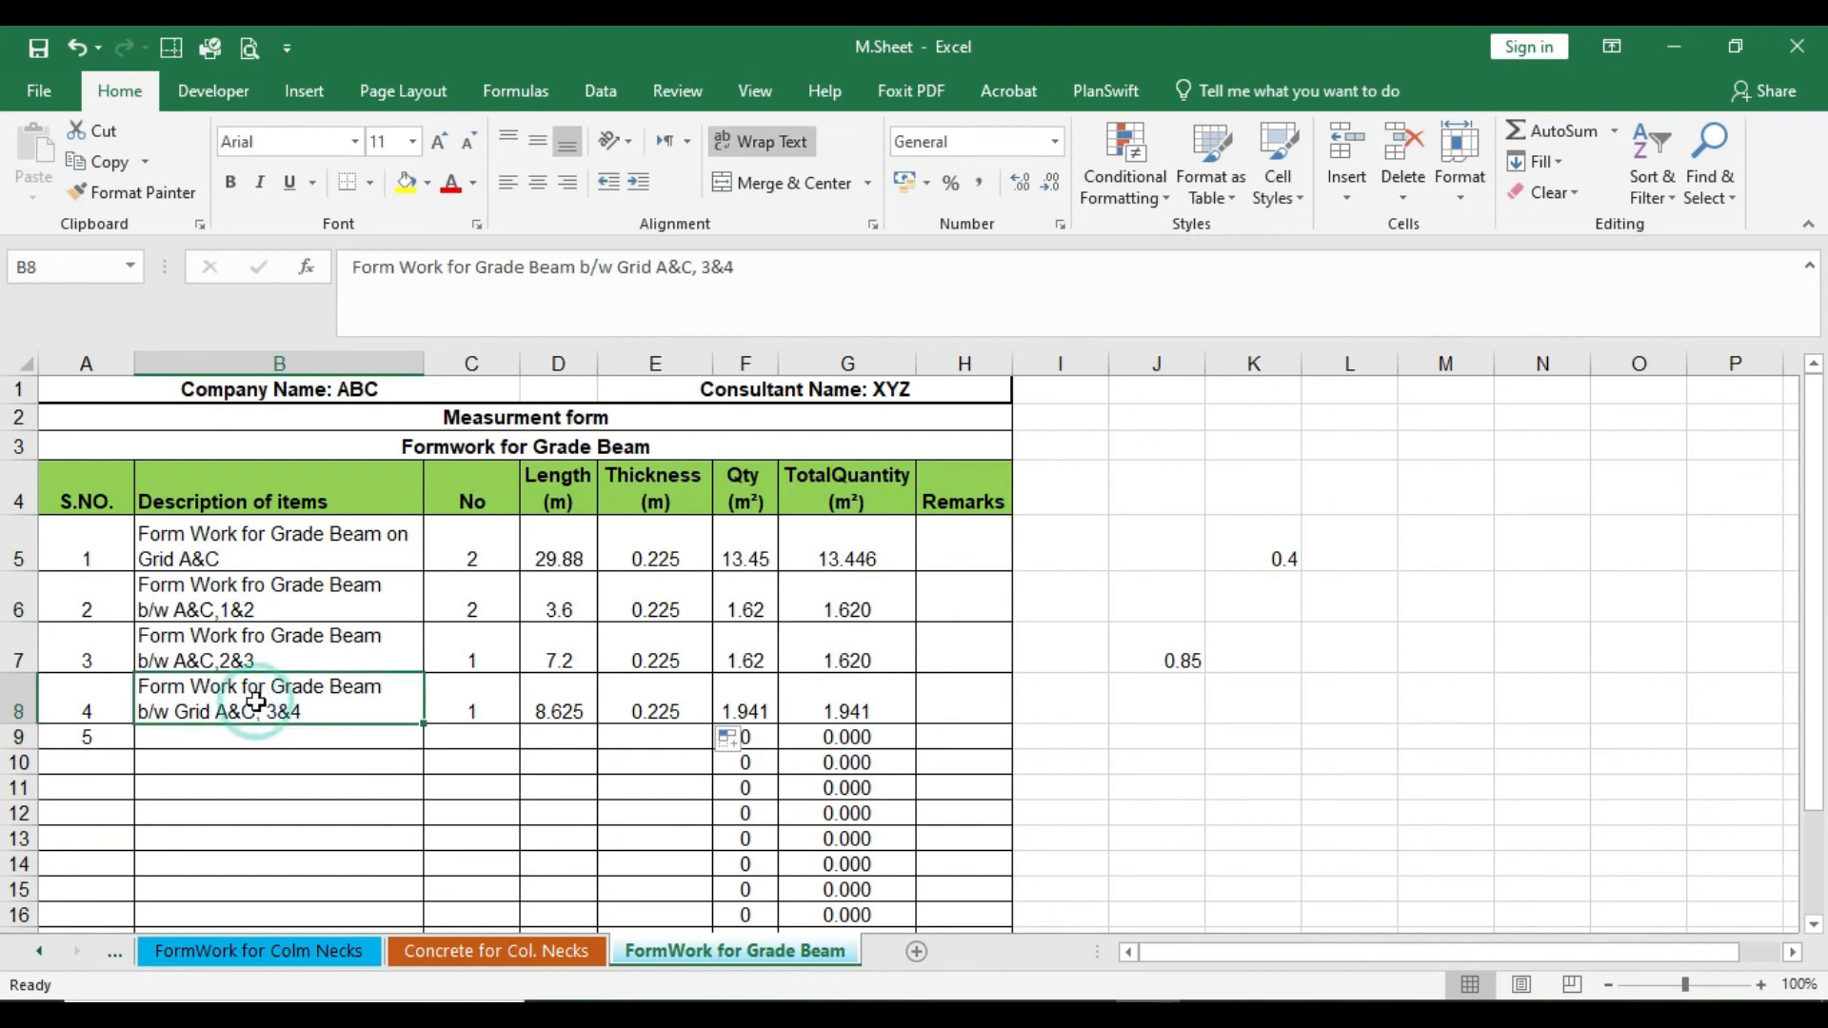
left_click_drag(422, 729, 305, 748)
left_click(305, 750)
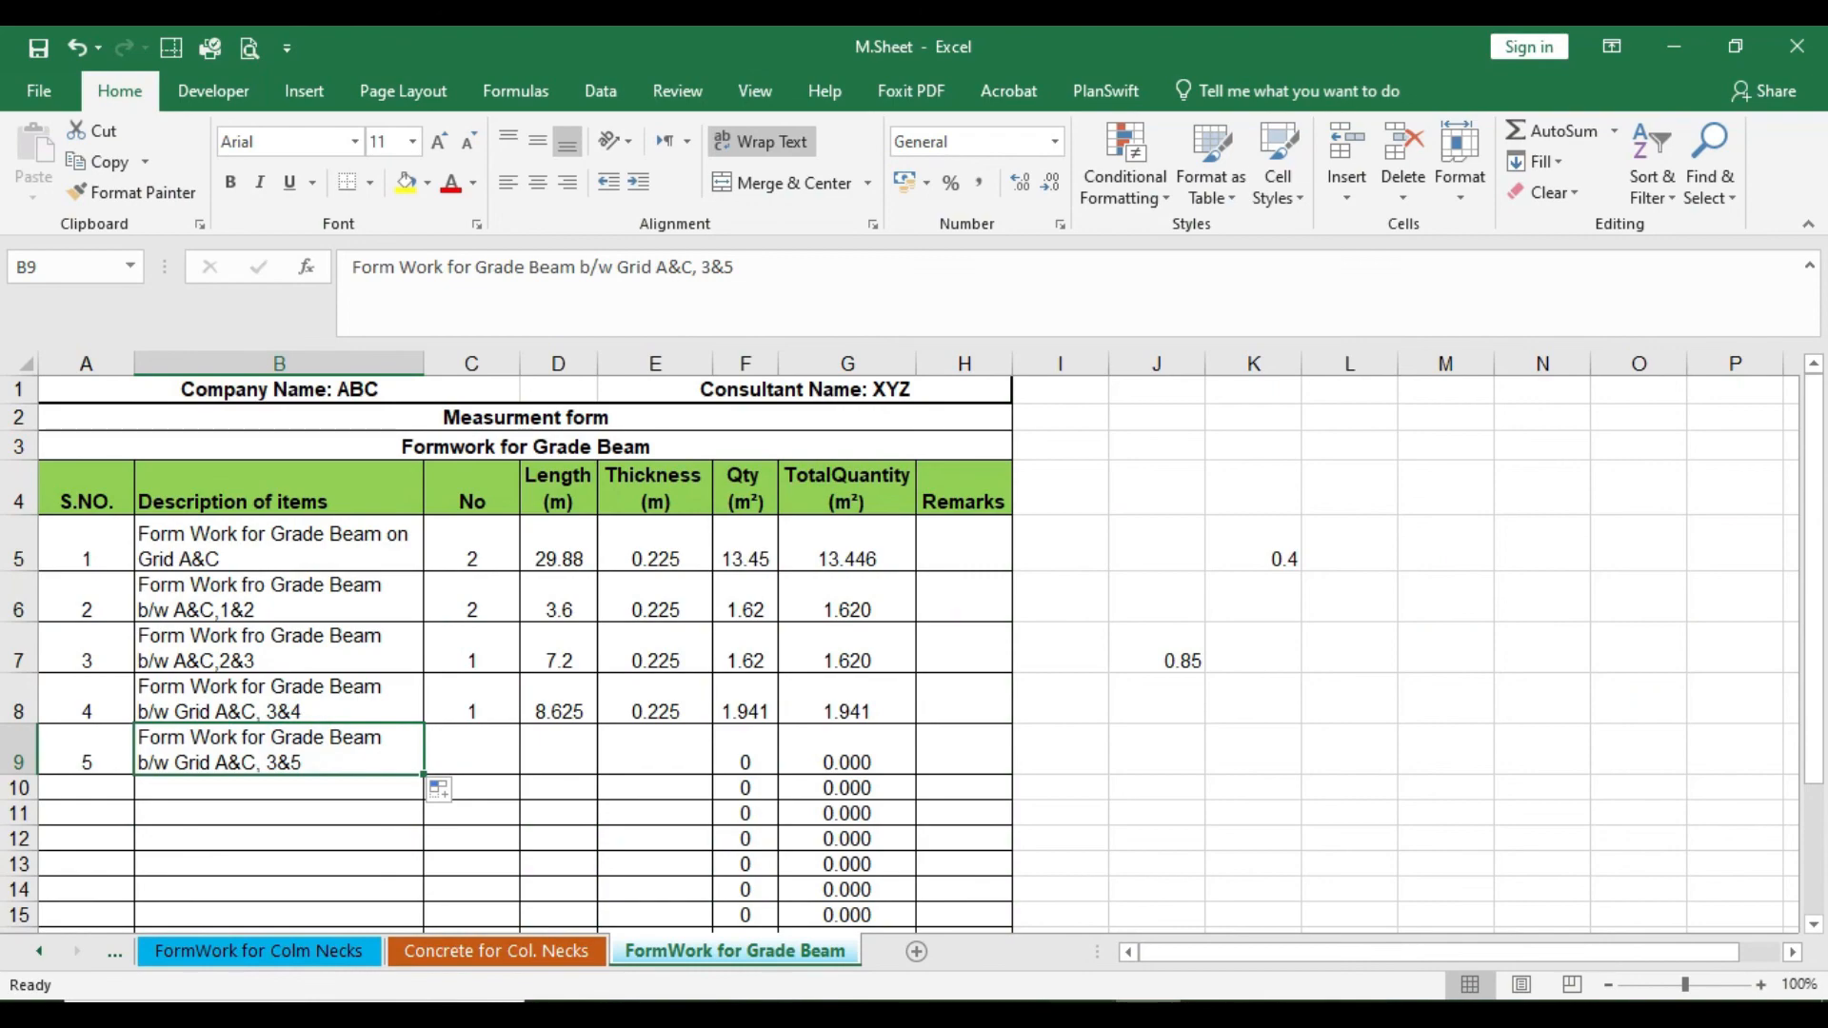
Step: Check the beam's axes in the AutoCAD plan and correct the B9 description in Excel to "Form Work for Grade Beam b/w Grid A&C, 4&5"
left_click(1019, 1014)
scroll(752, 658, "down", 7)
middle_click_drag(790, 761, 847, 637)
scroll(519, 541, "up", 2)
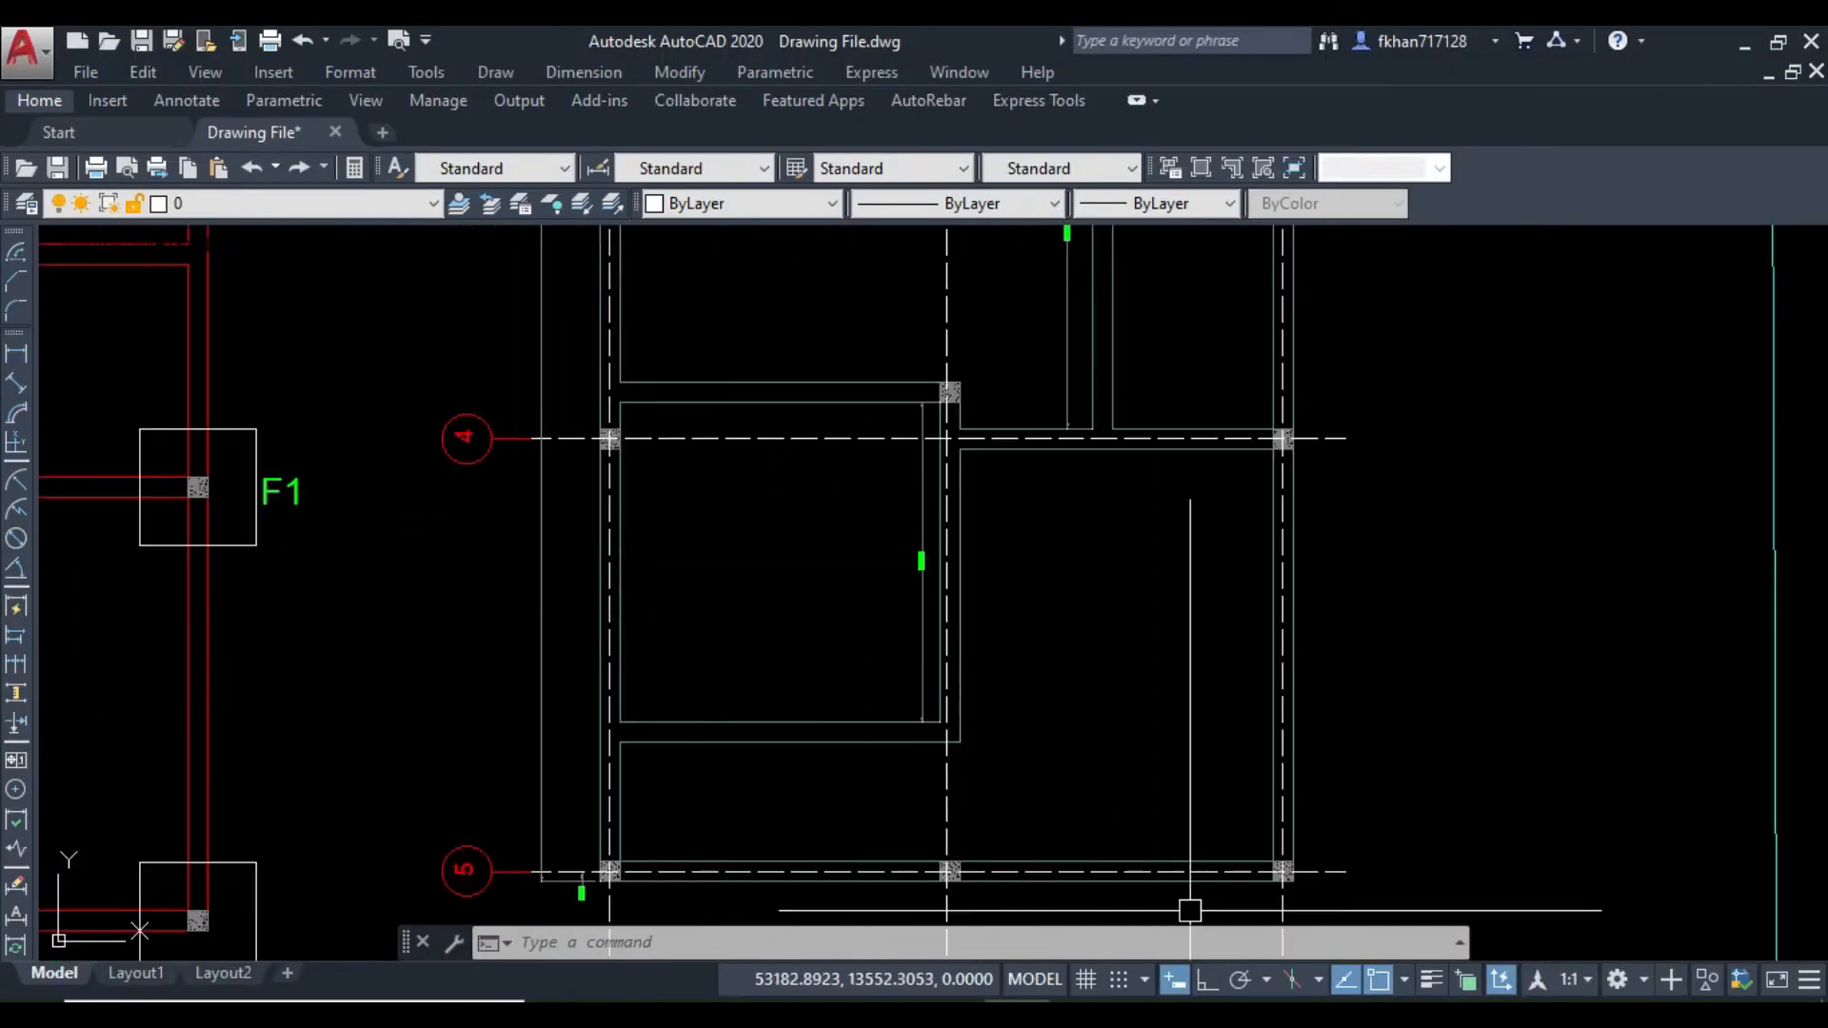
left_click(1149, 1013)
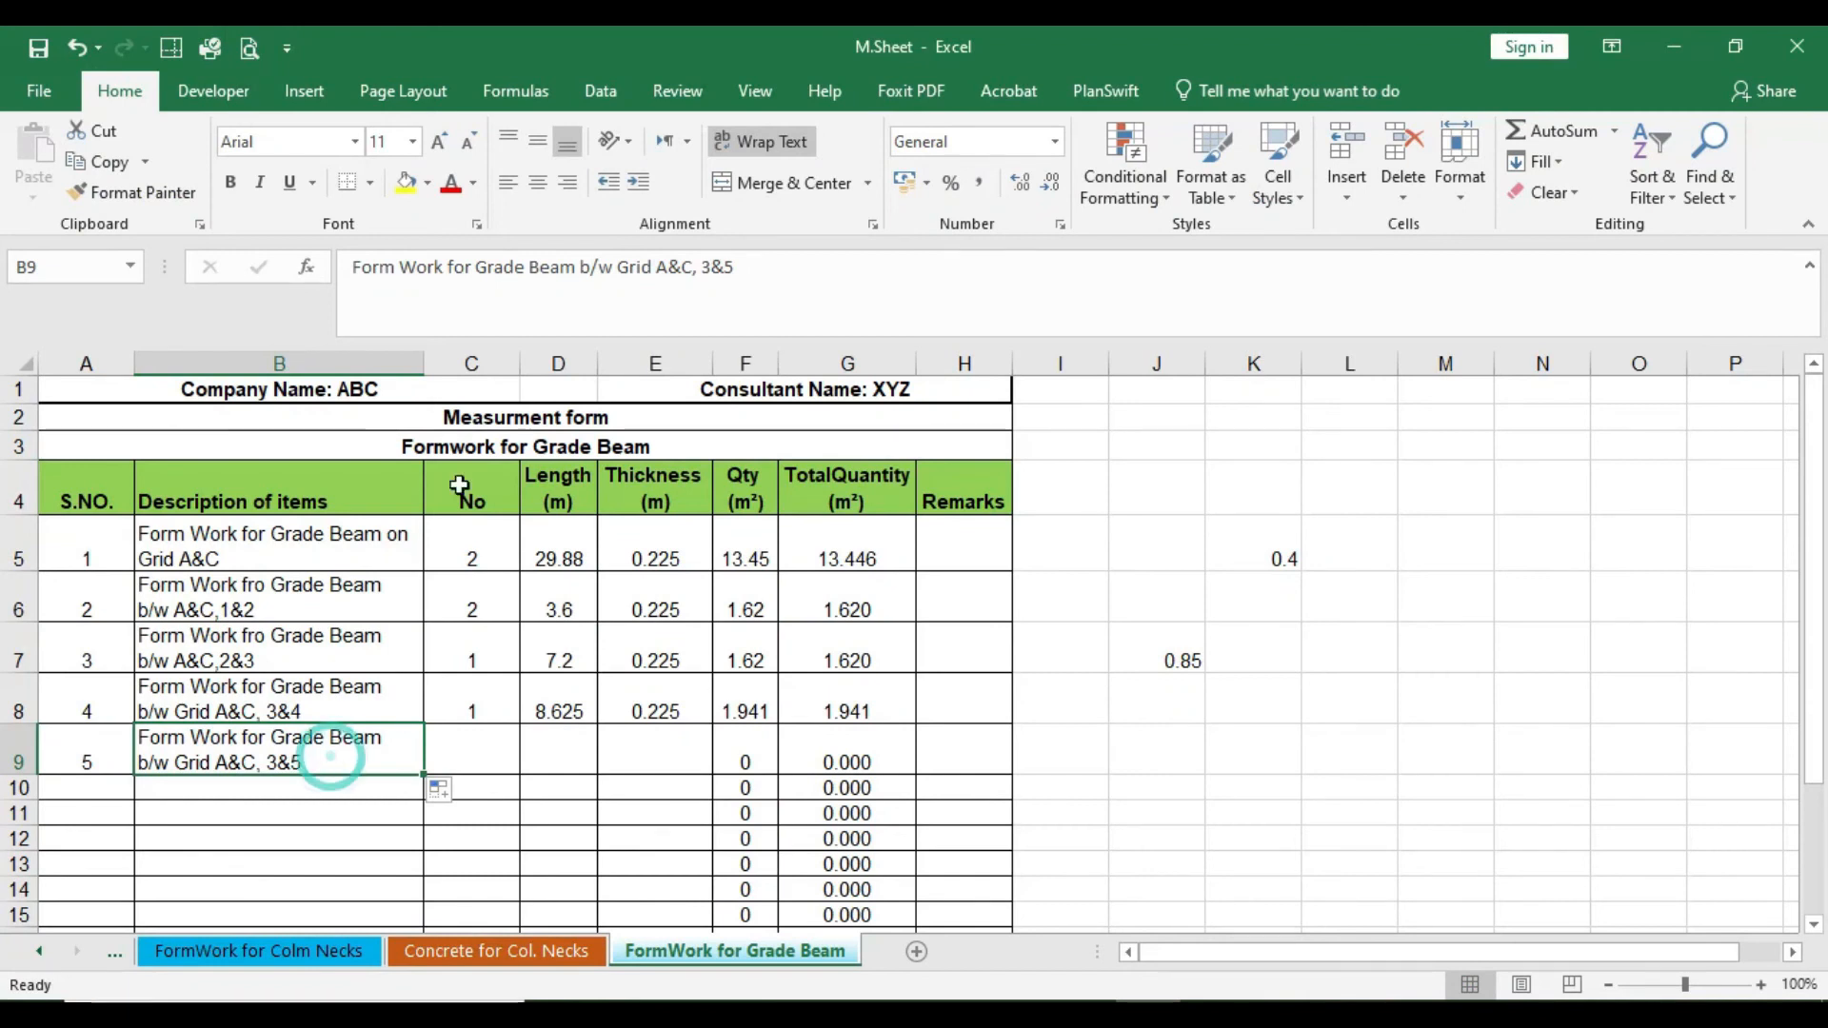
left_click(710, 277)
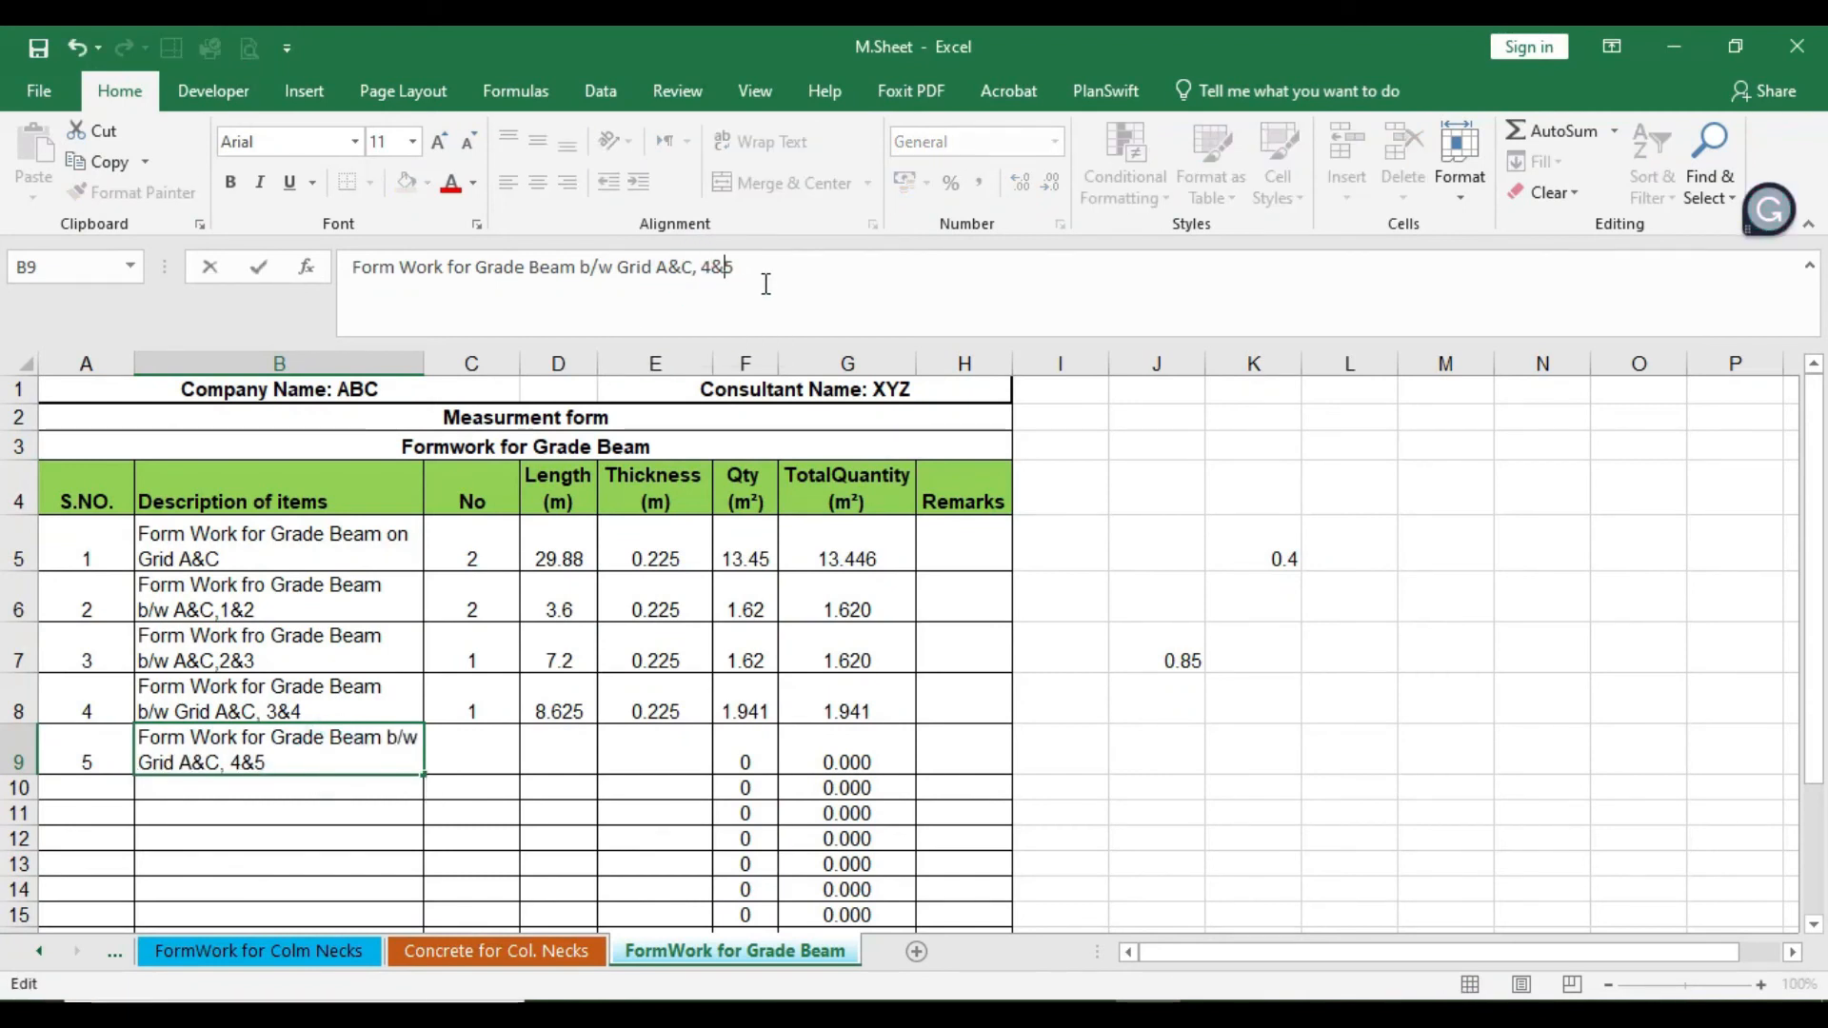
key("Return")
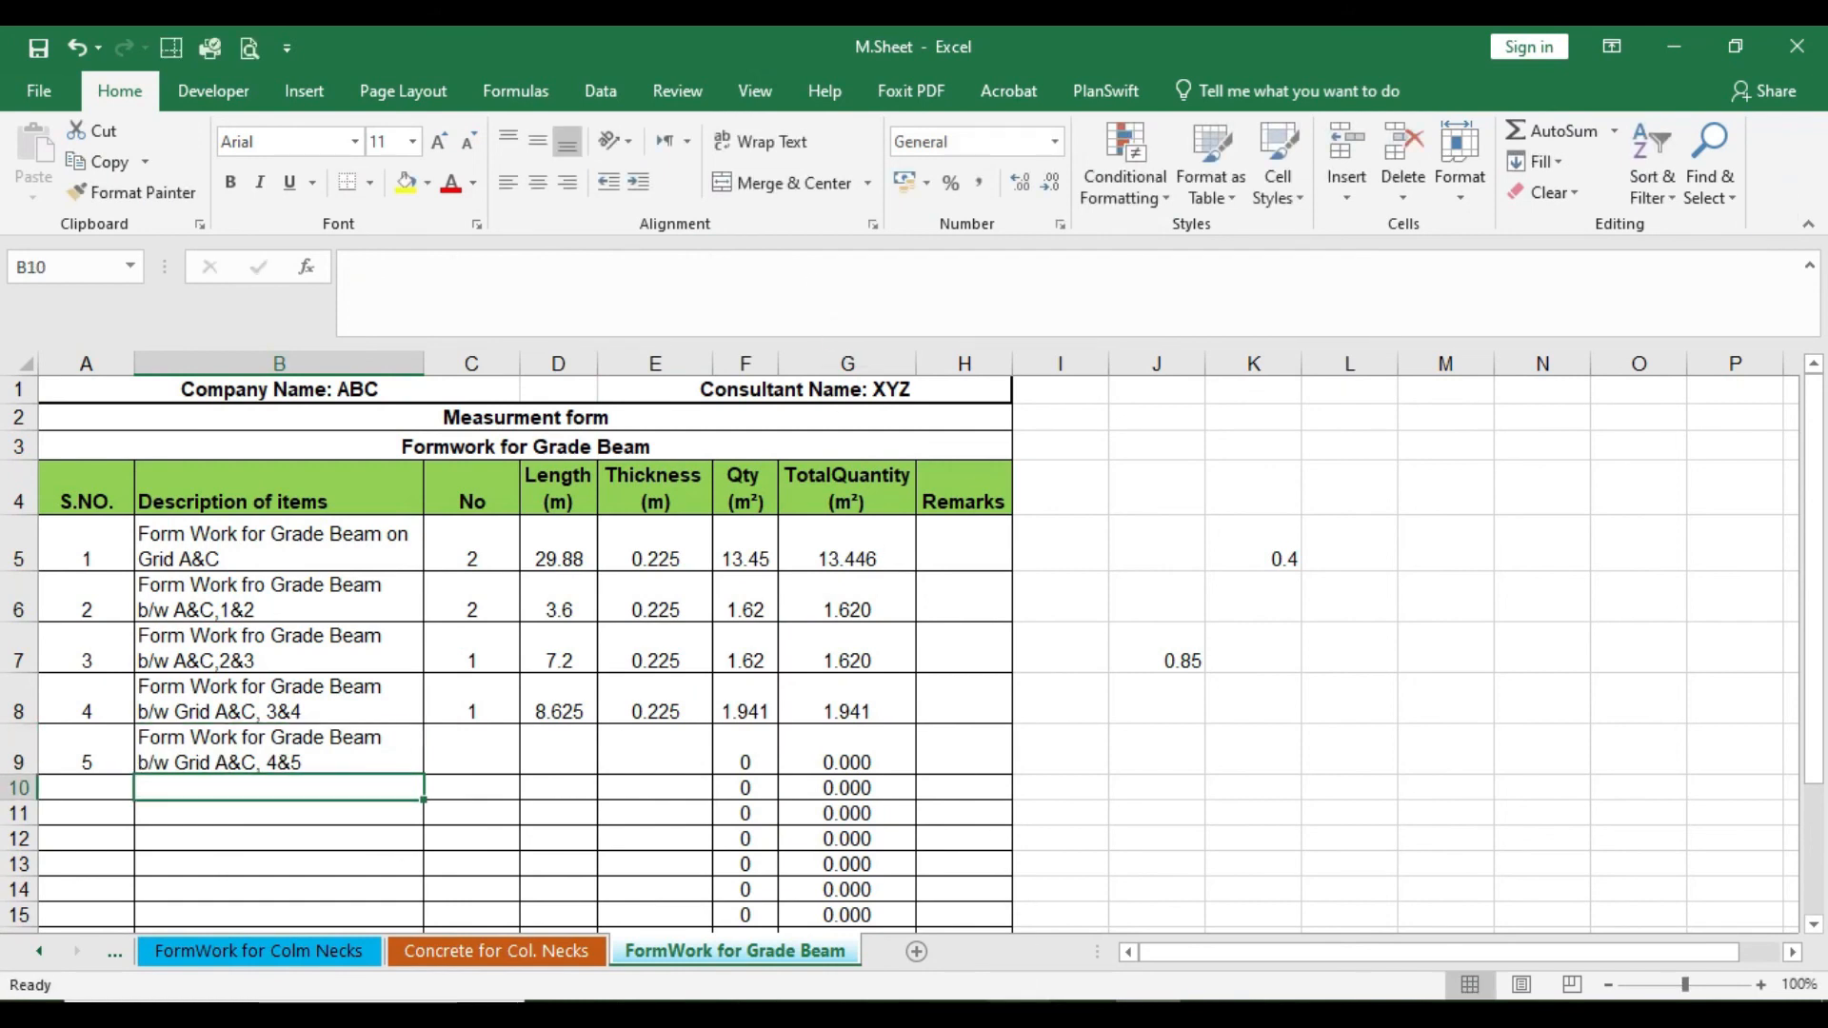
Step: Recheck the beams between axes 3 and 5 in AutoCAD, then fill the number 1 from C8 down into C9 in Excel
key("alt+Tab")
scroll(1012, 713, "down", 2)
middle_click_drag(1024, 706, 1008, 750)
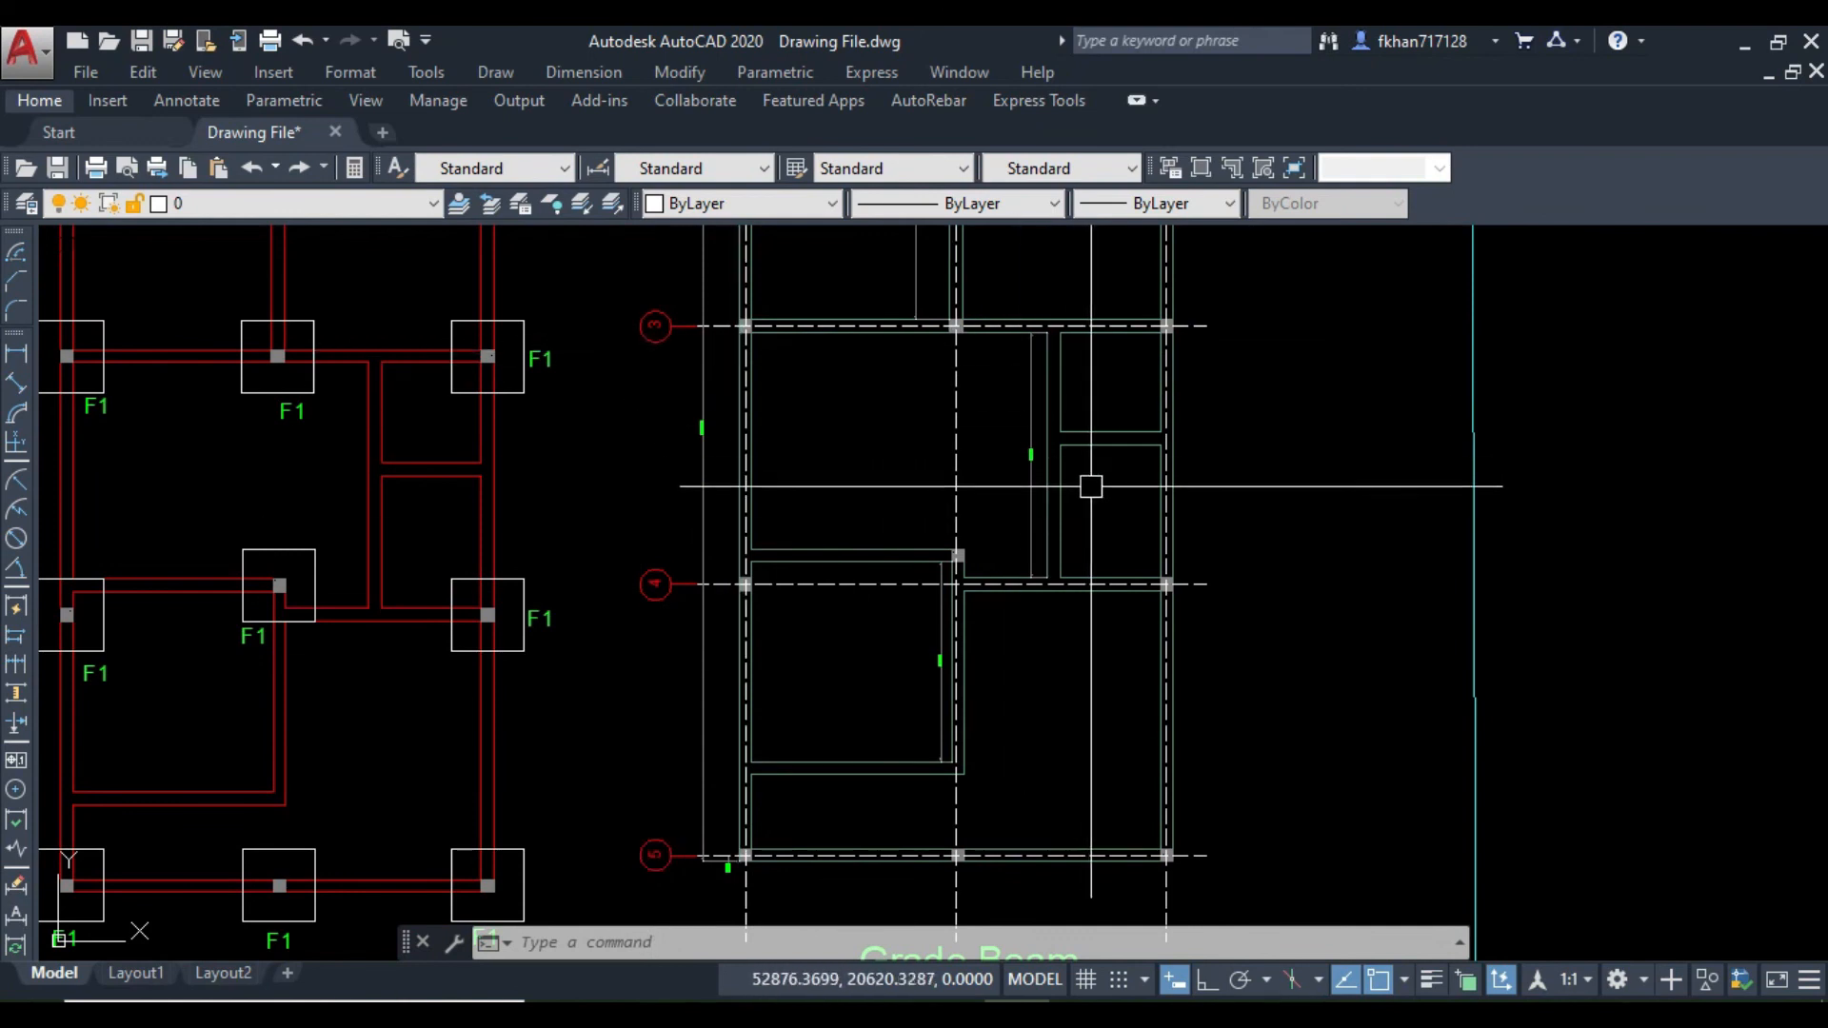
left_click(1150, 1017)
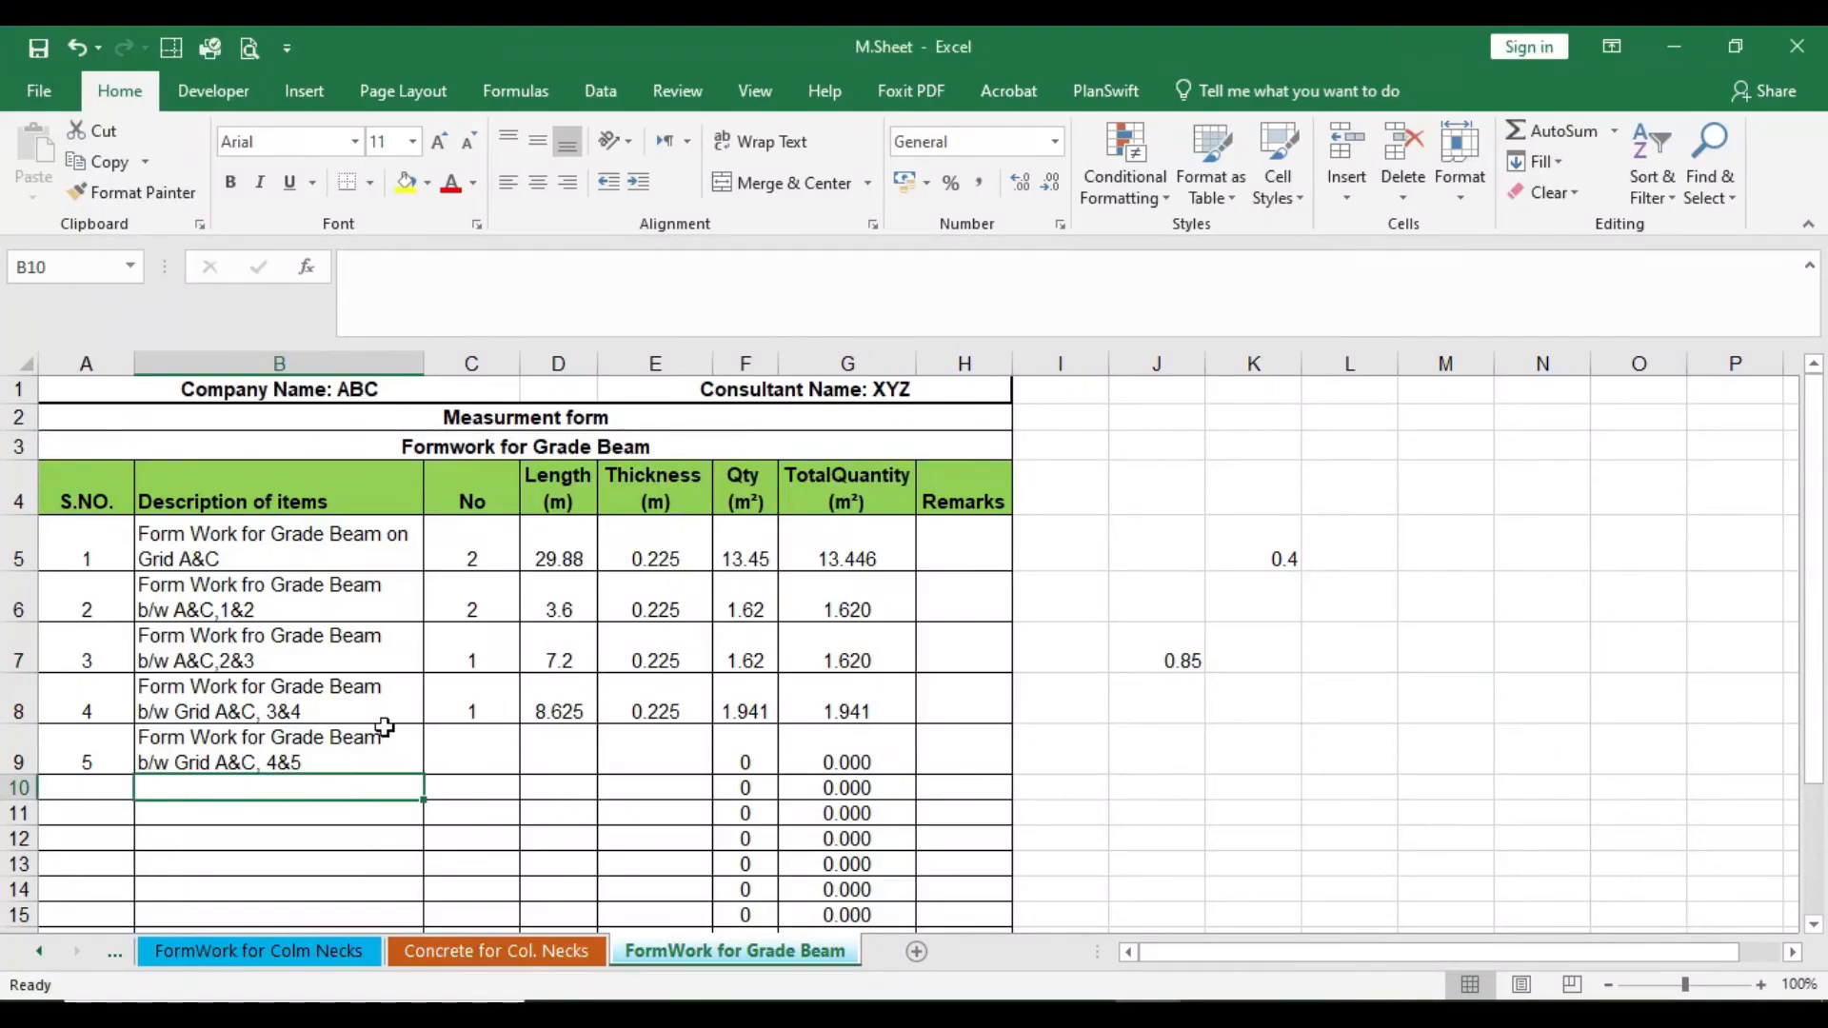
left_click(319, 751)
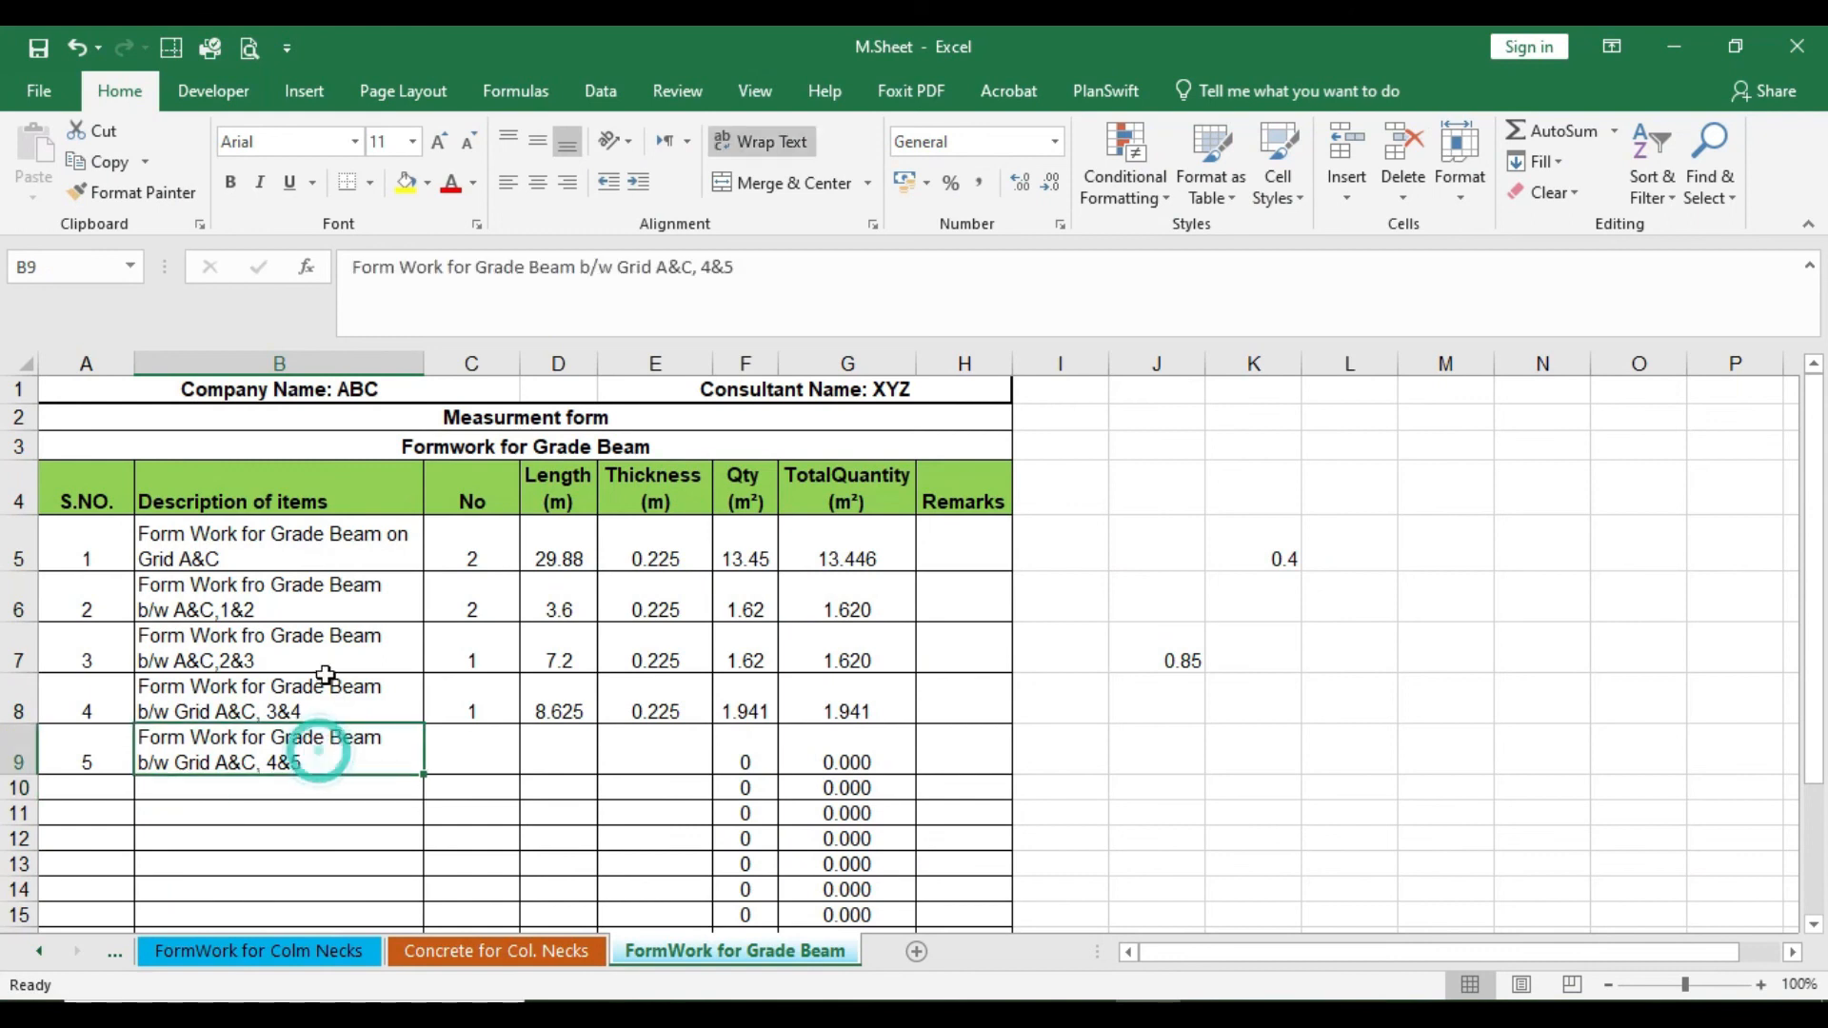
left_click(479, 755)
left_click(495, 688)
left_click_drag(520, 724, 514, 767)
Step: Enter the calculated length 6.975 in D9 and the thickness .225 in E9 for item 5
left_click(571, 748)
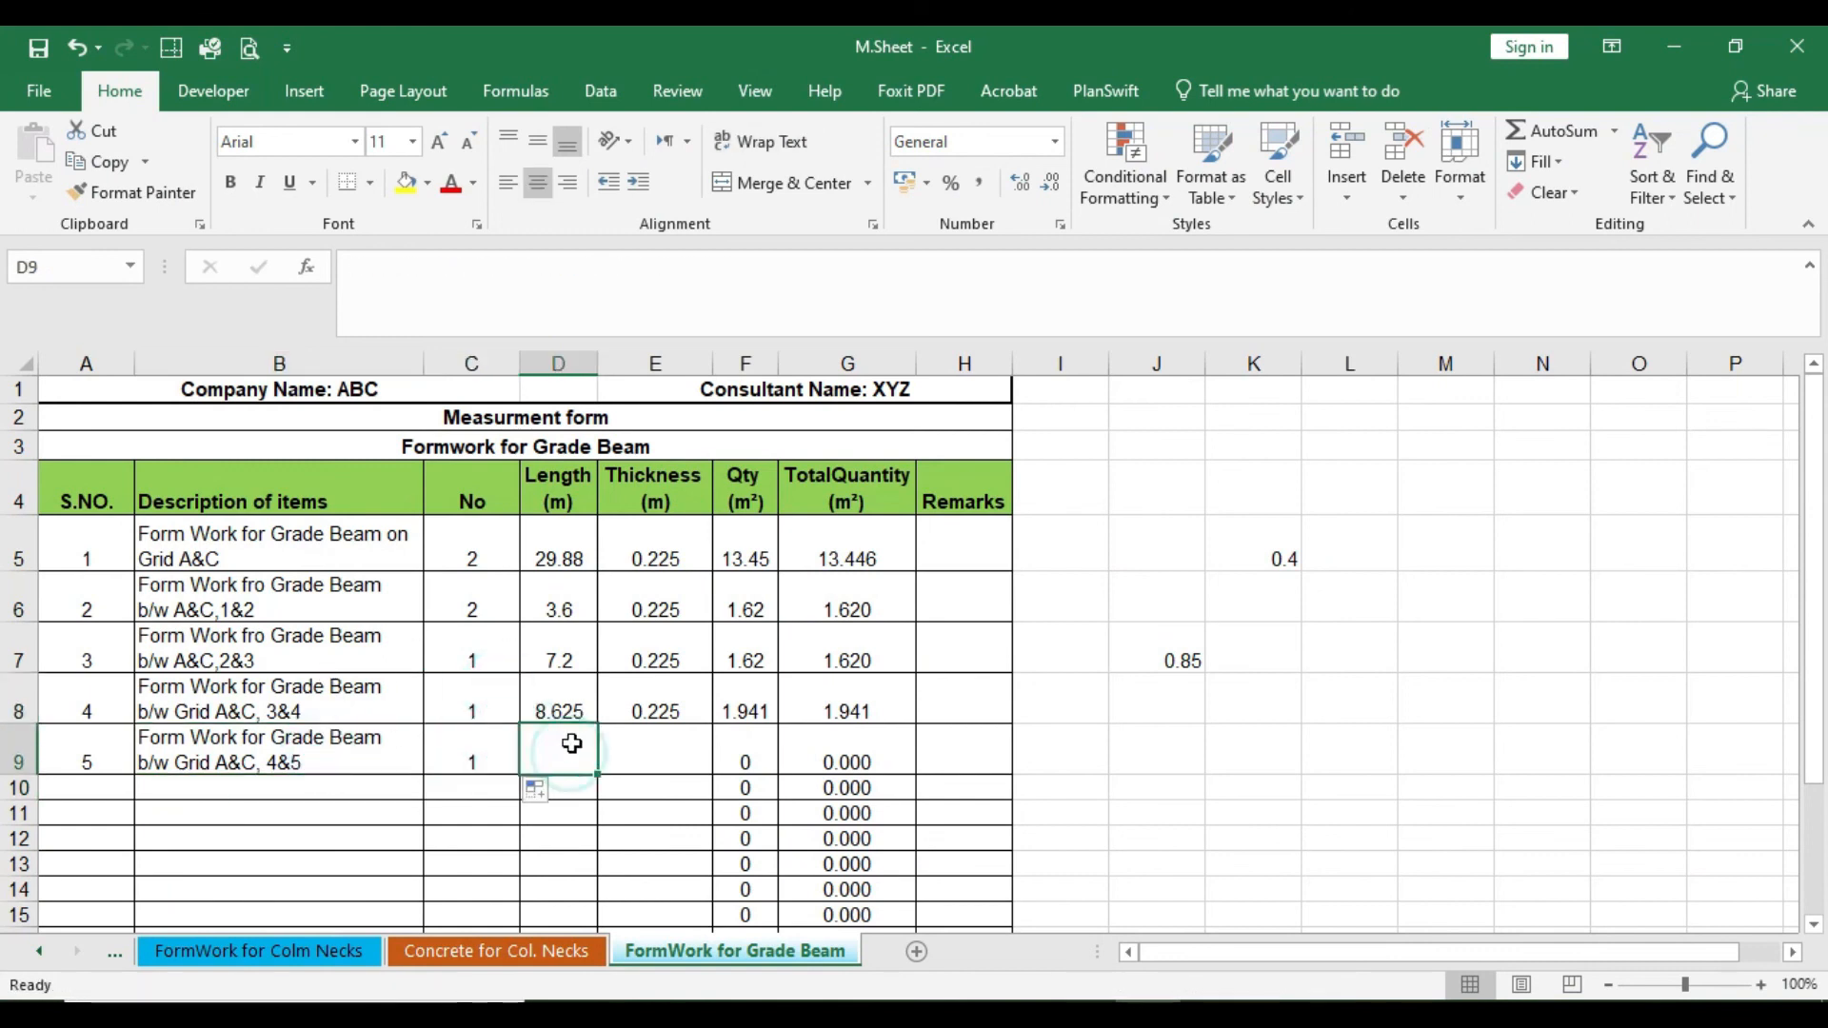
left_click(1212, 1014)
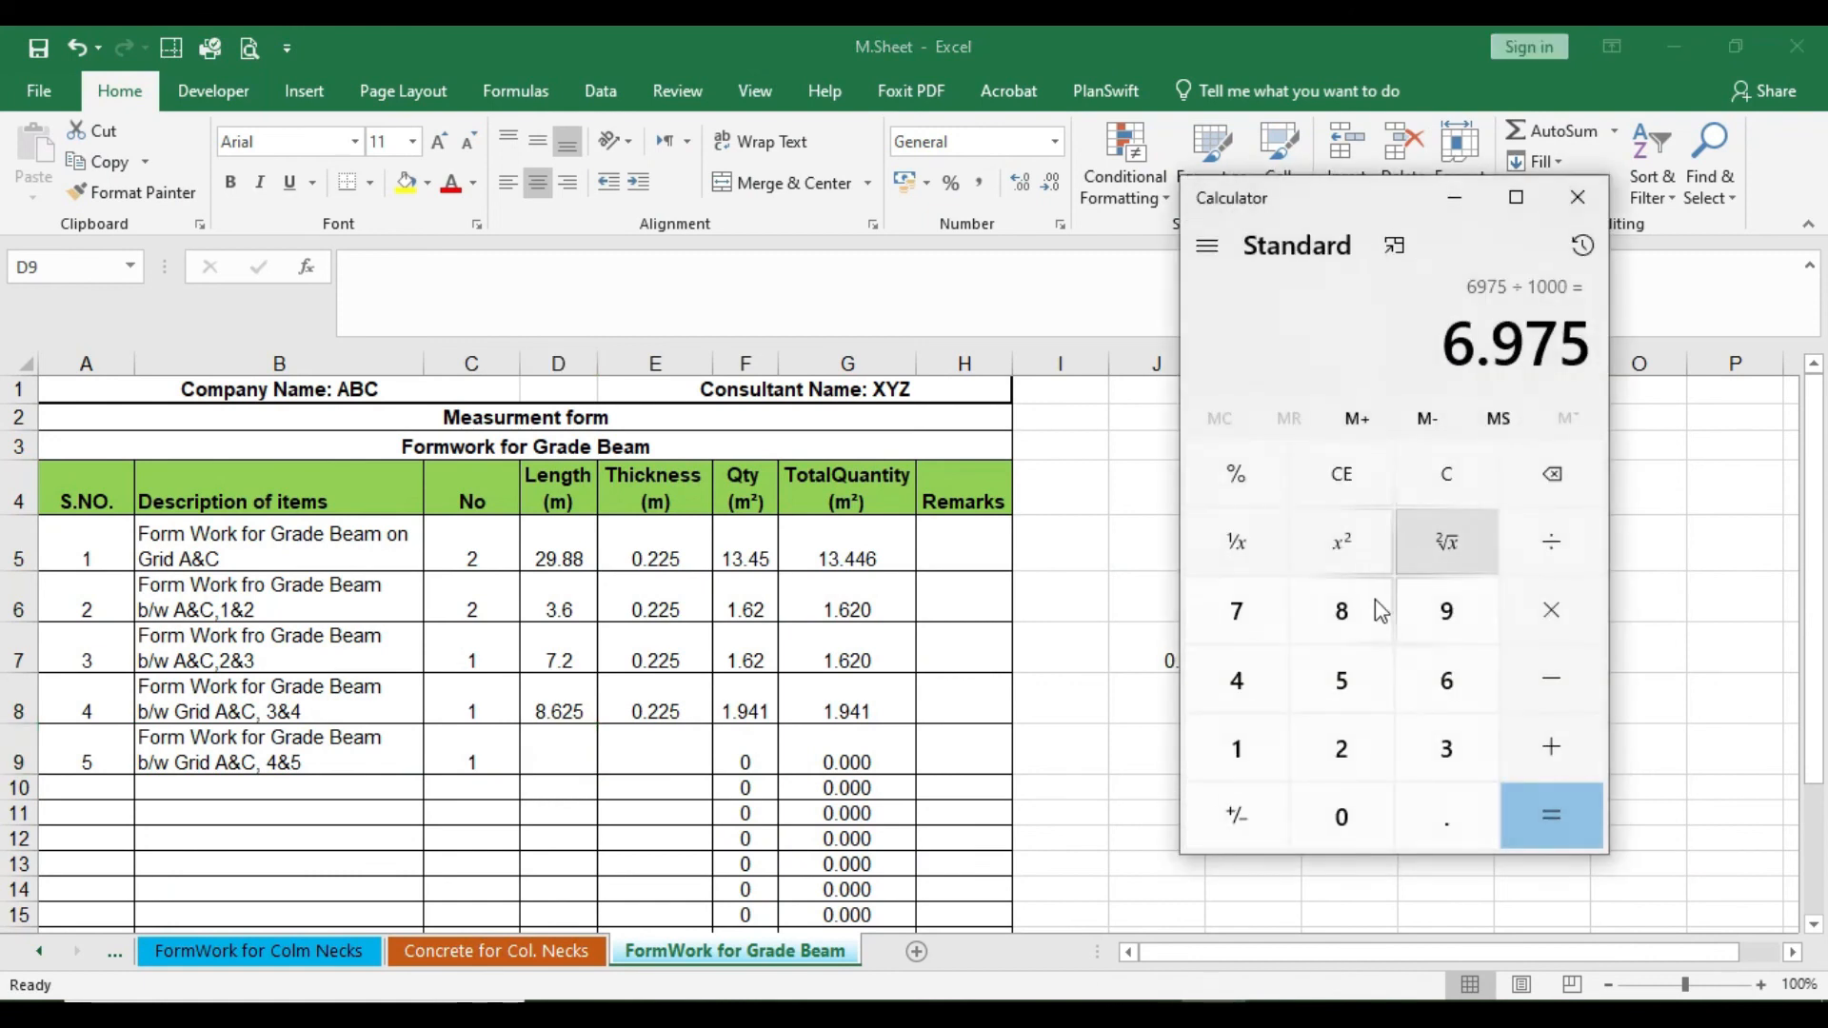
left_click(559, 740)
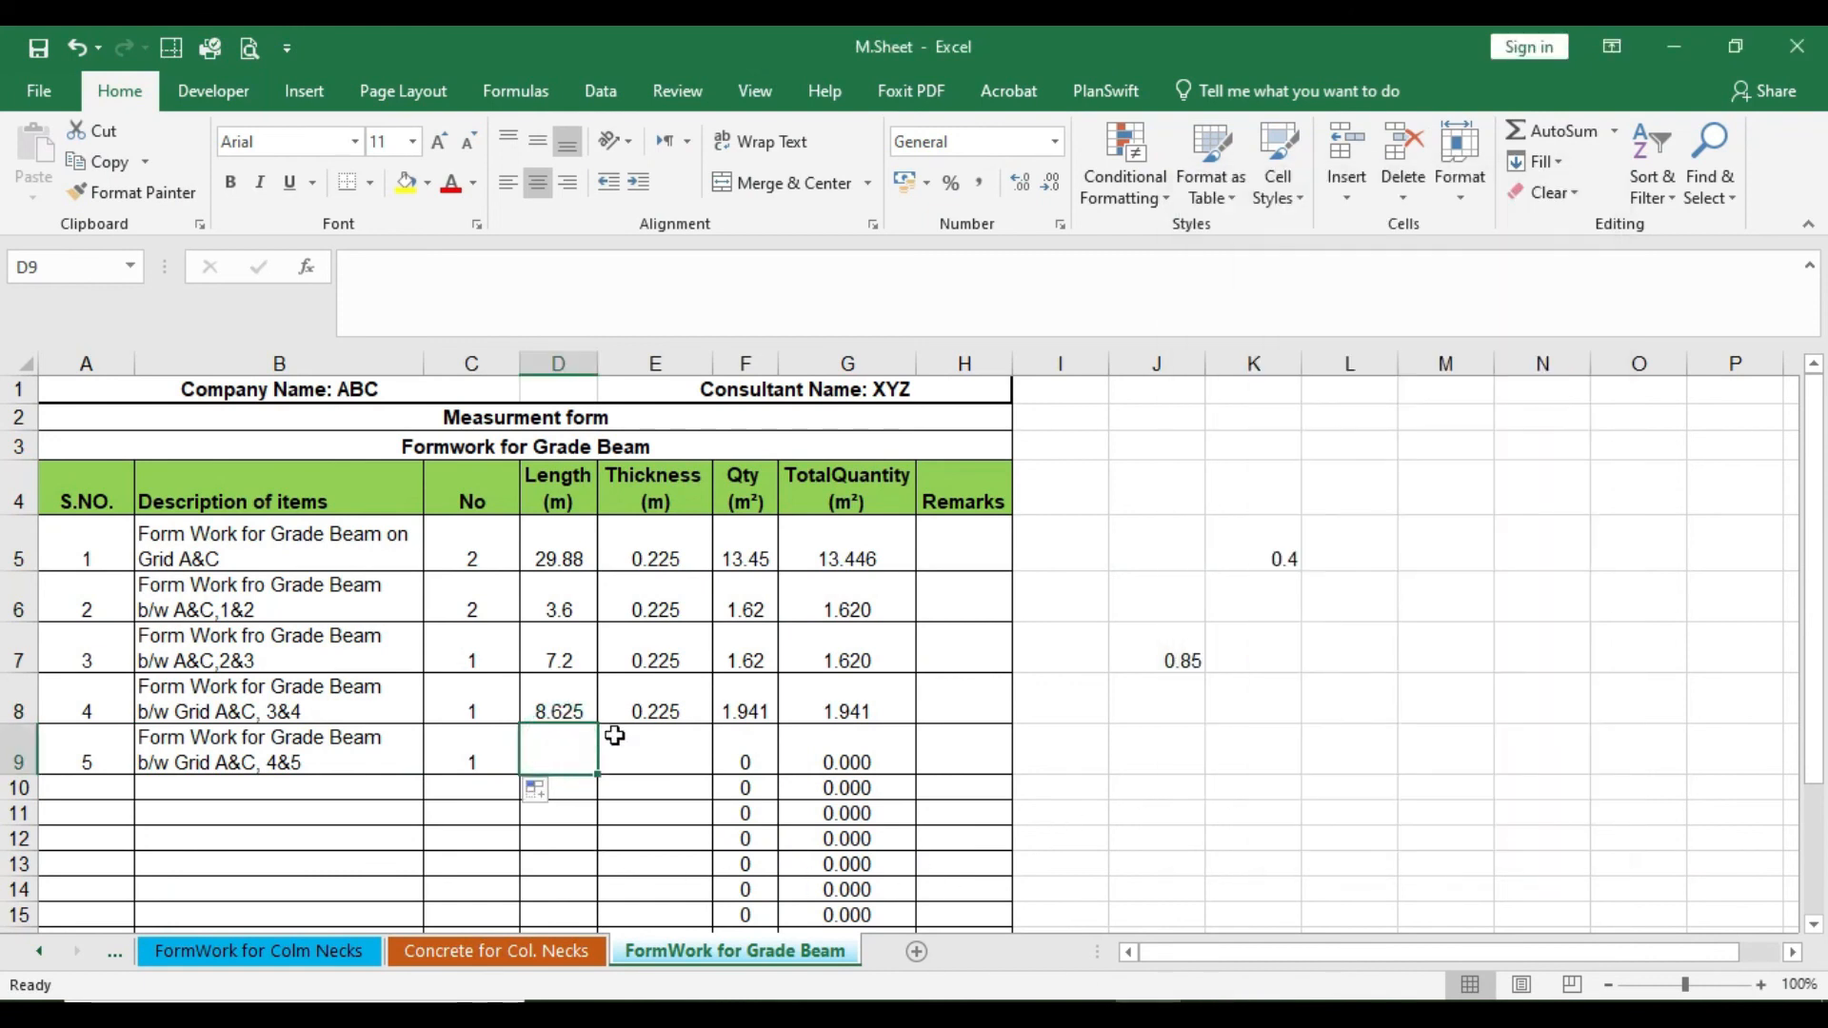
type(".6")
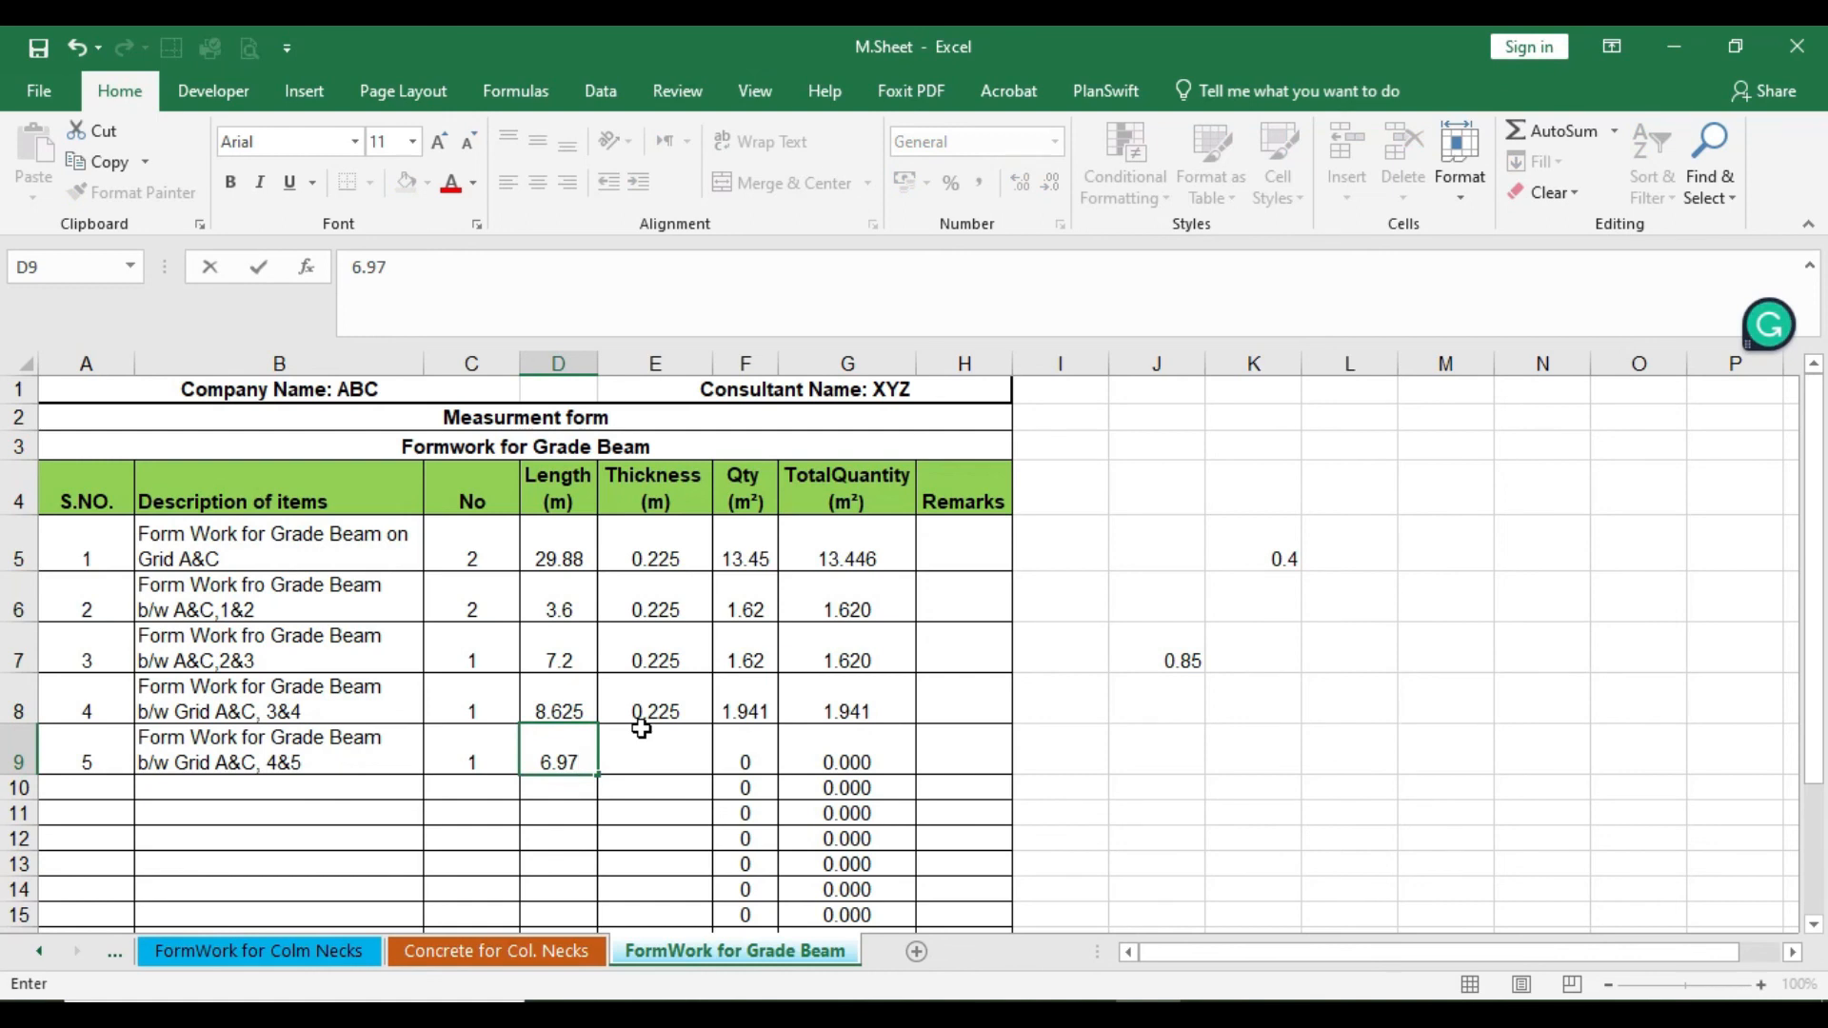
left_click(643, 730)
type(".225")
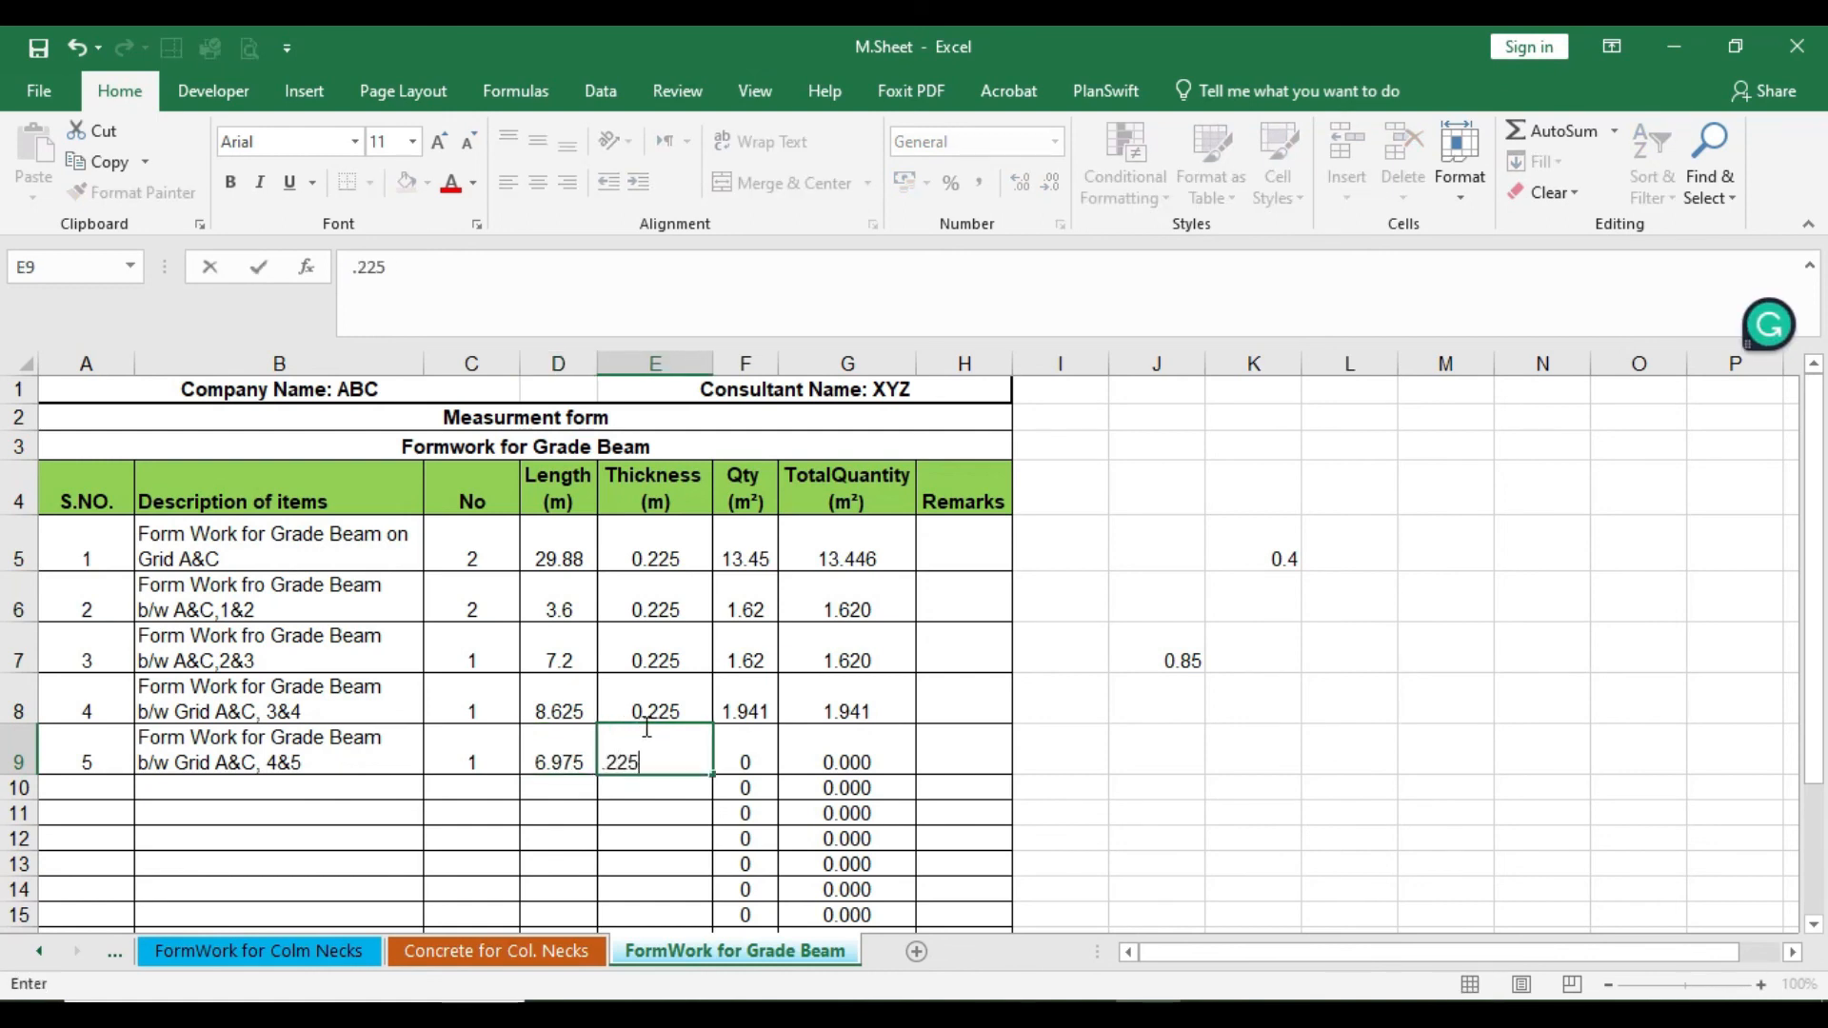
key("Tab")
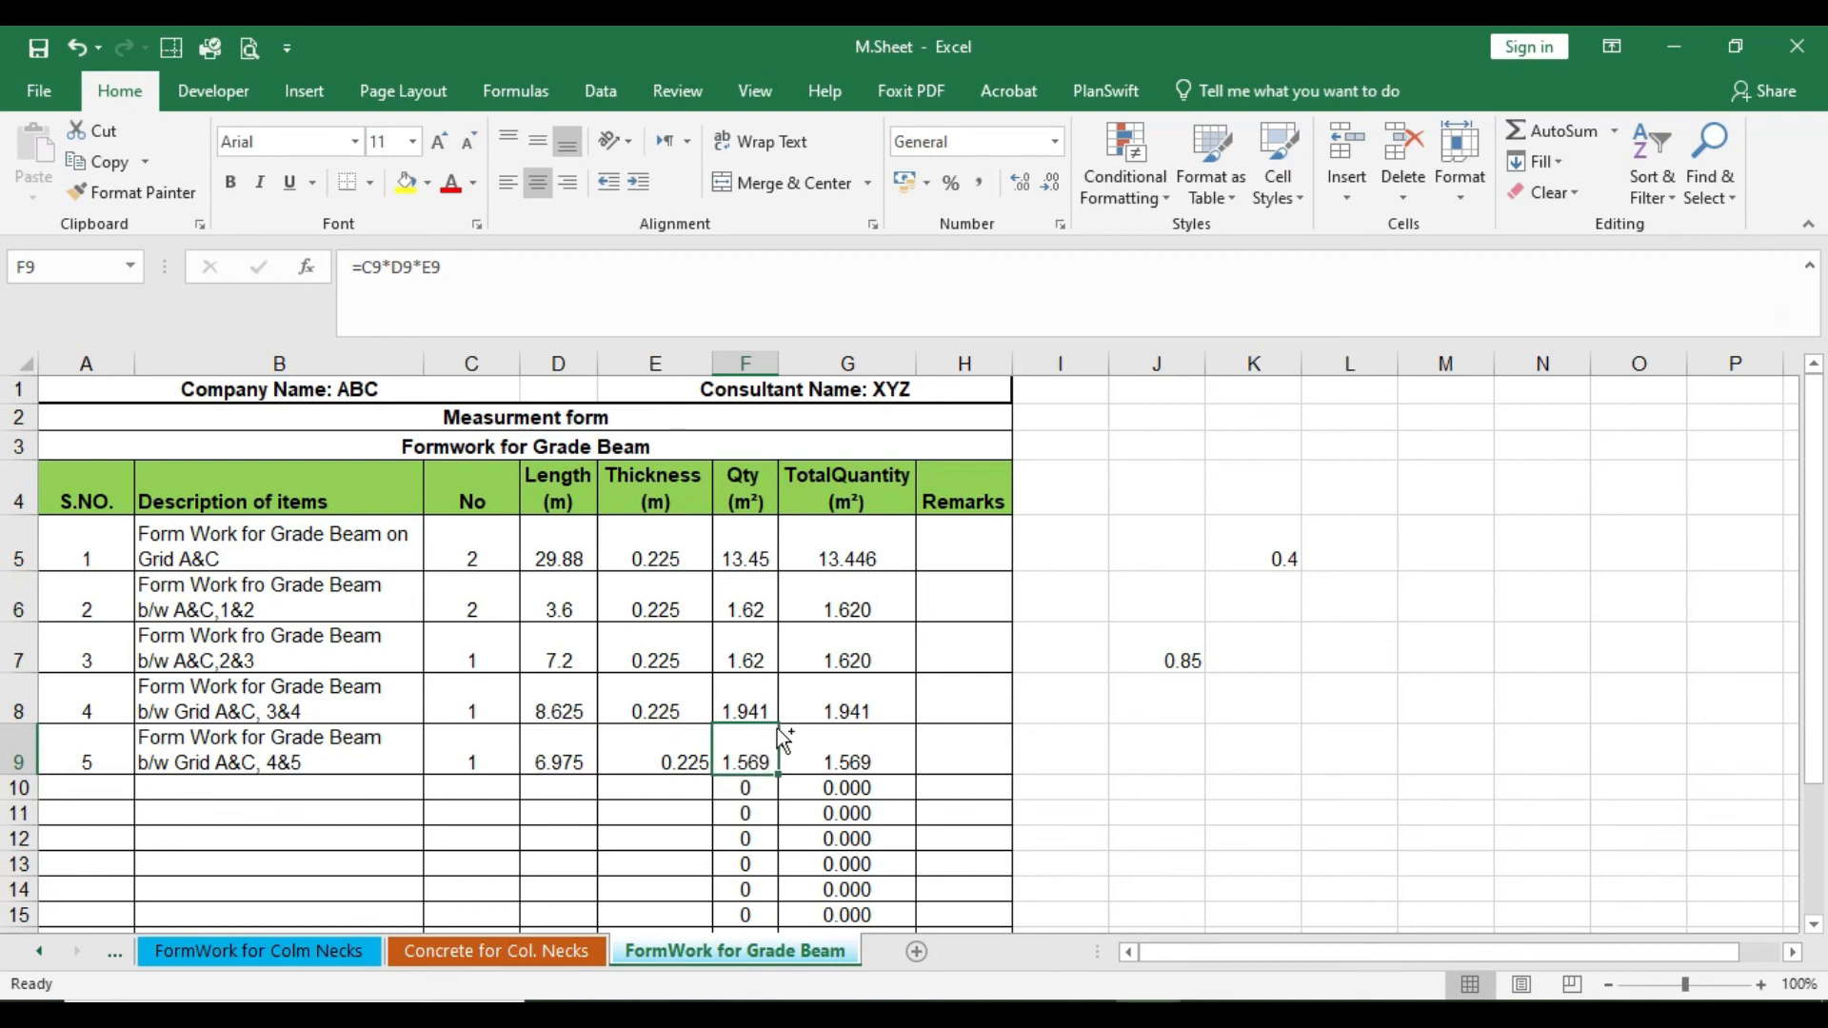
Step: Review the grade beam formwork rows and the total in G21, comparing them with the AutoCAD grade beam plan
scroll(791, 735, "down", 3)
scroll(851, 688, "up", 2)
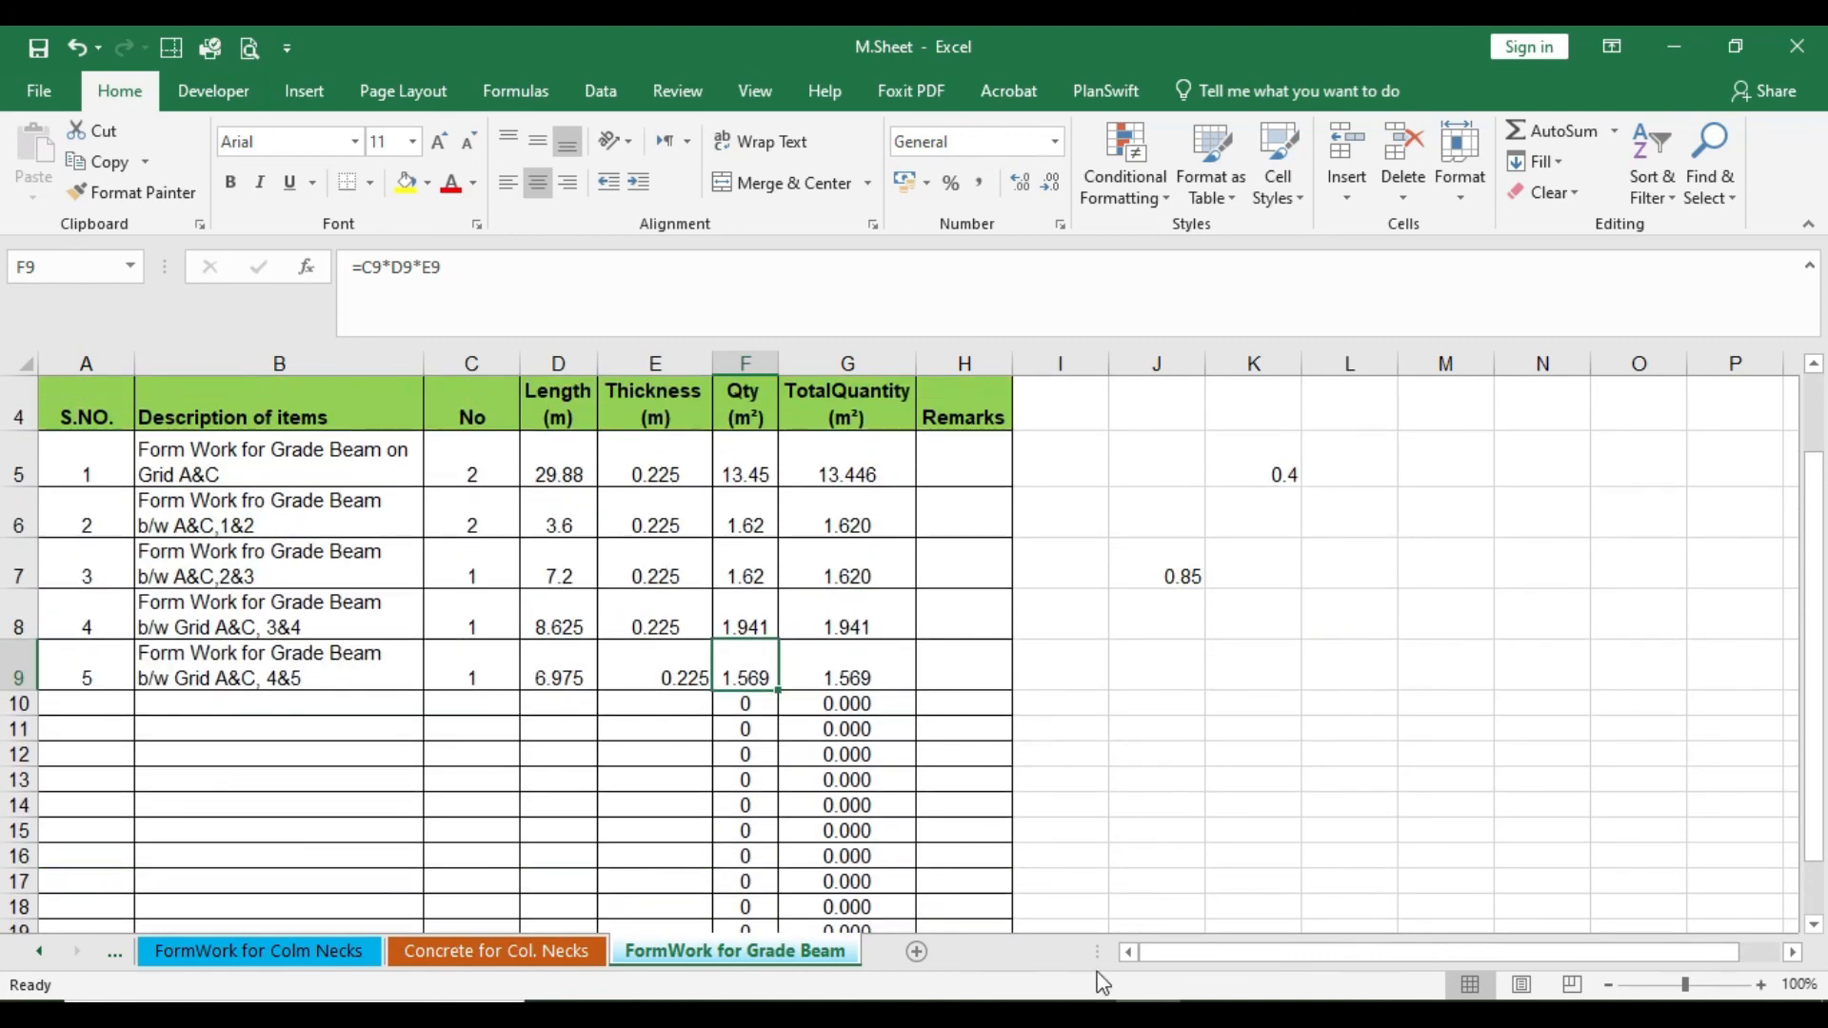
key("alt+Tab")
scroll(927, 643, "down", 6)
scroll(924, 672, "up", 4)
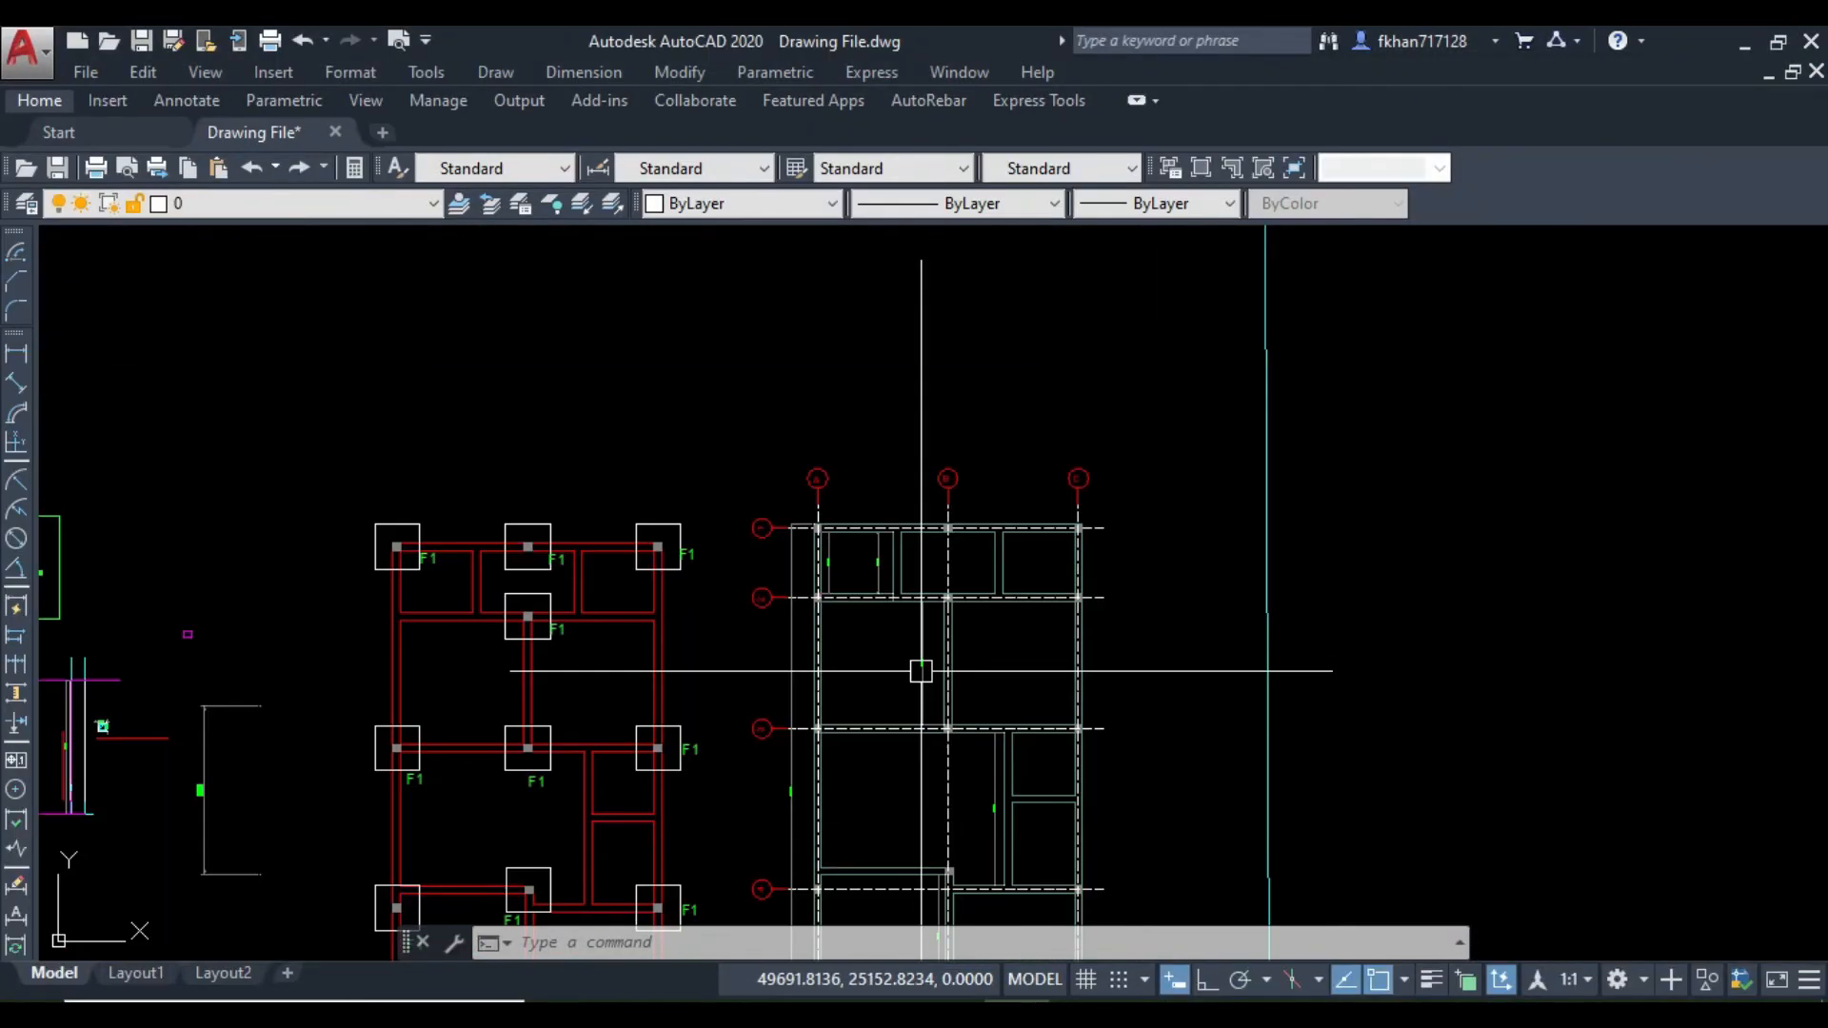
scroll(917, 652, "down", 3)
key("alt+Tab")
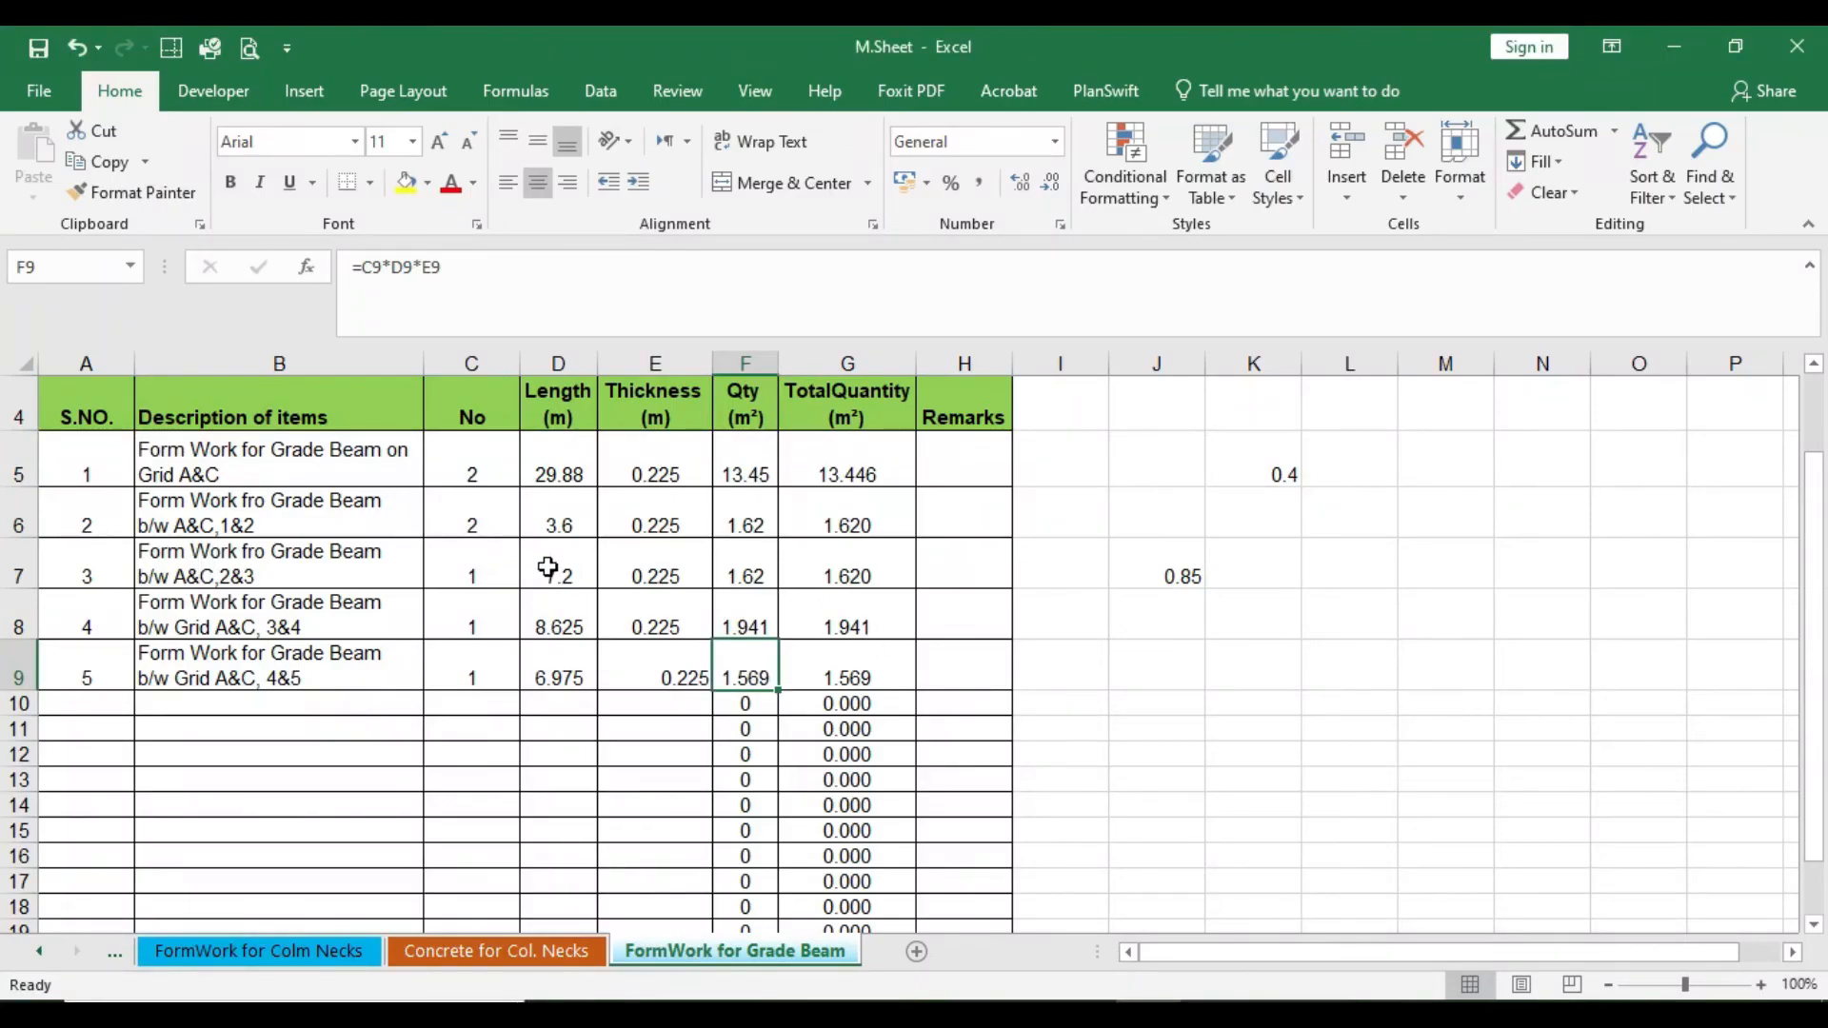
scroll(673, 669, "down", 1)
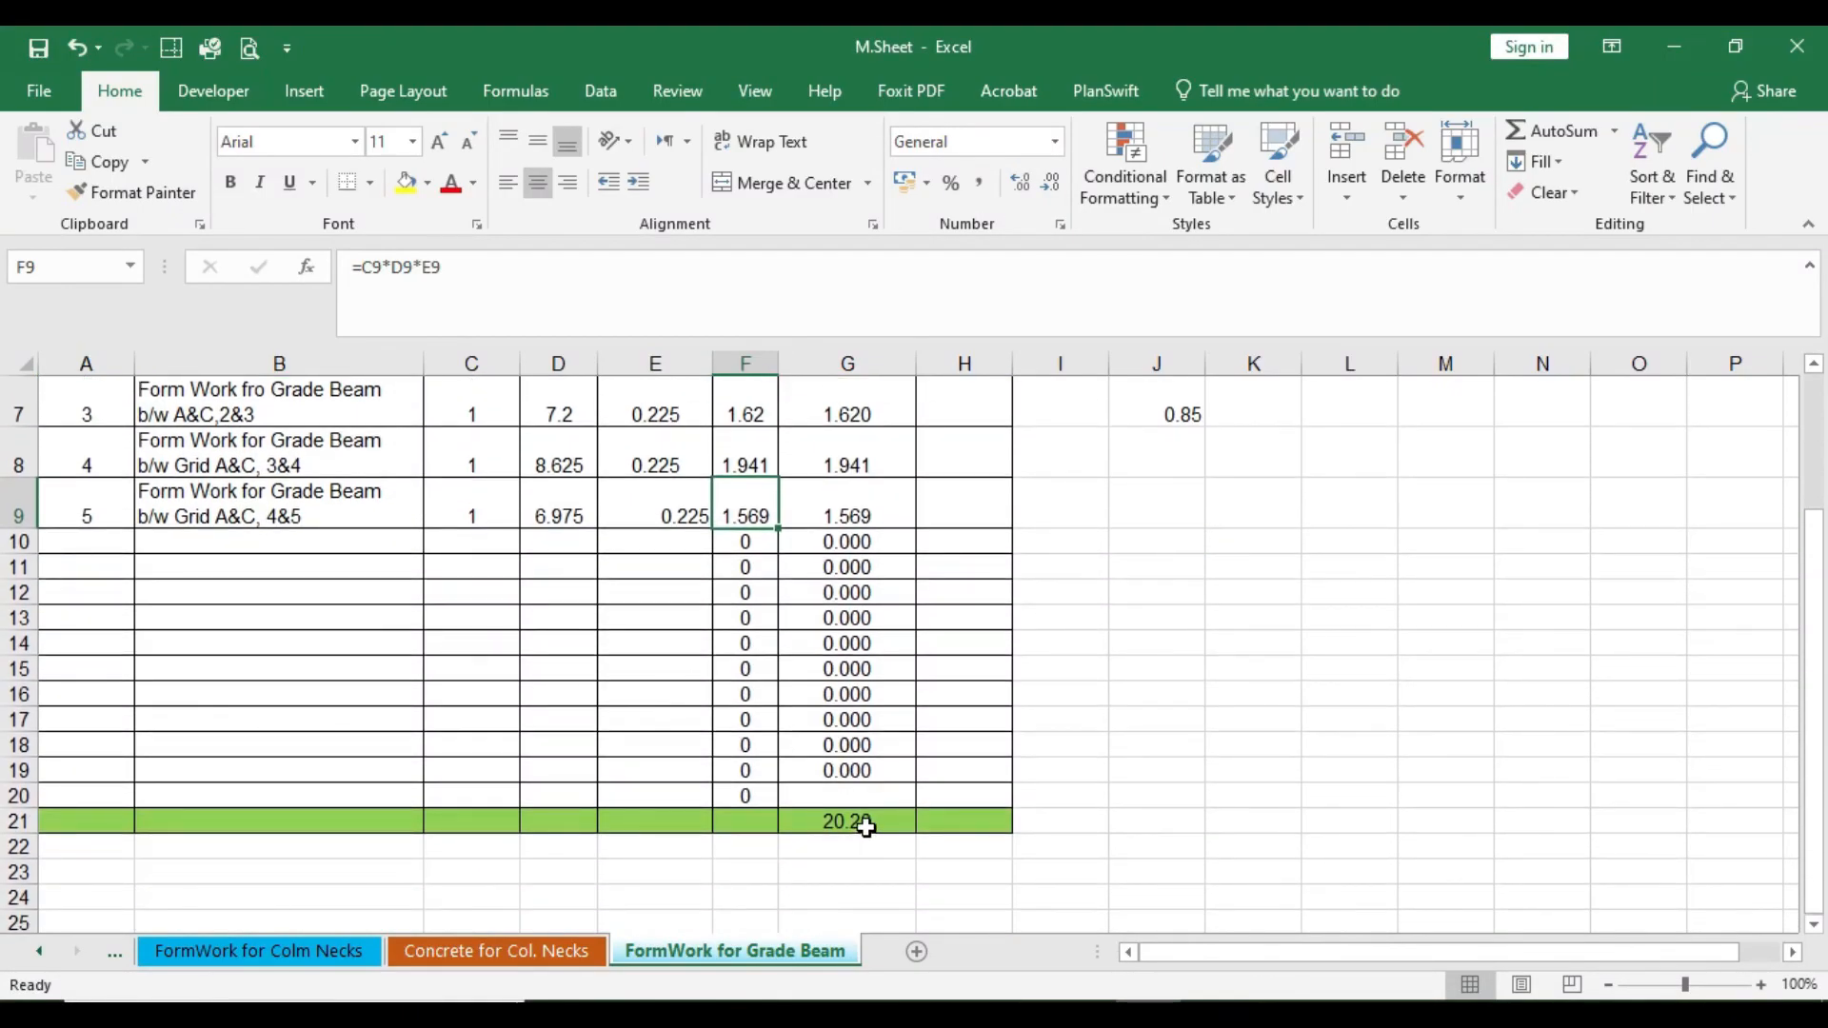
scroll(825, 714, "up", 1)
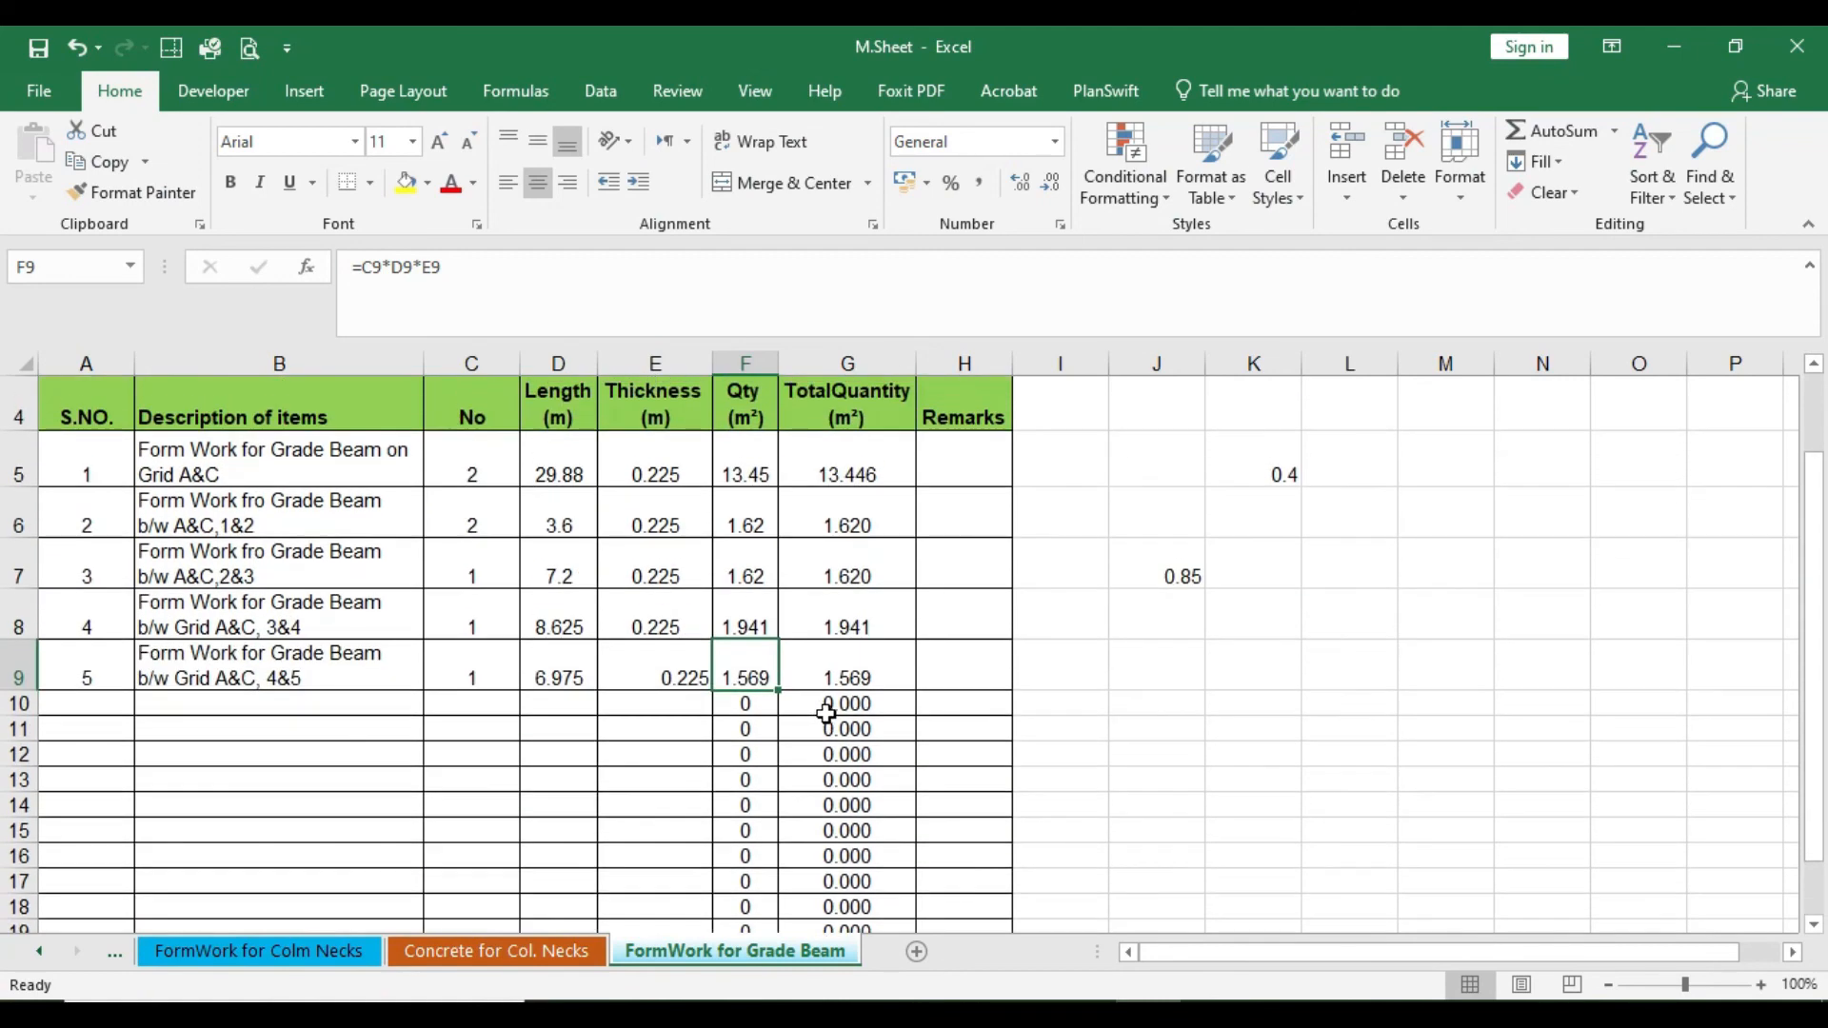
Step: Switch to AutoCAD and examine the grade beam plan from axis 1 to axis 5, including the intermediate beams between axes 3 and 4
key("alt+Tab")
middle_click_drag(743, 700, 1111, 576)
scroll(1306, 421, "up", 2)
middle_click_drag(1307, 422, 956, 440)
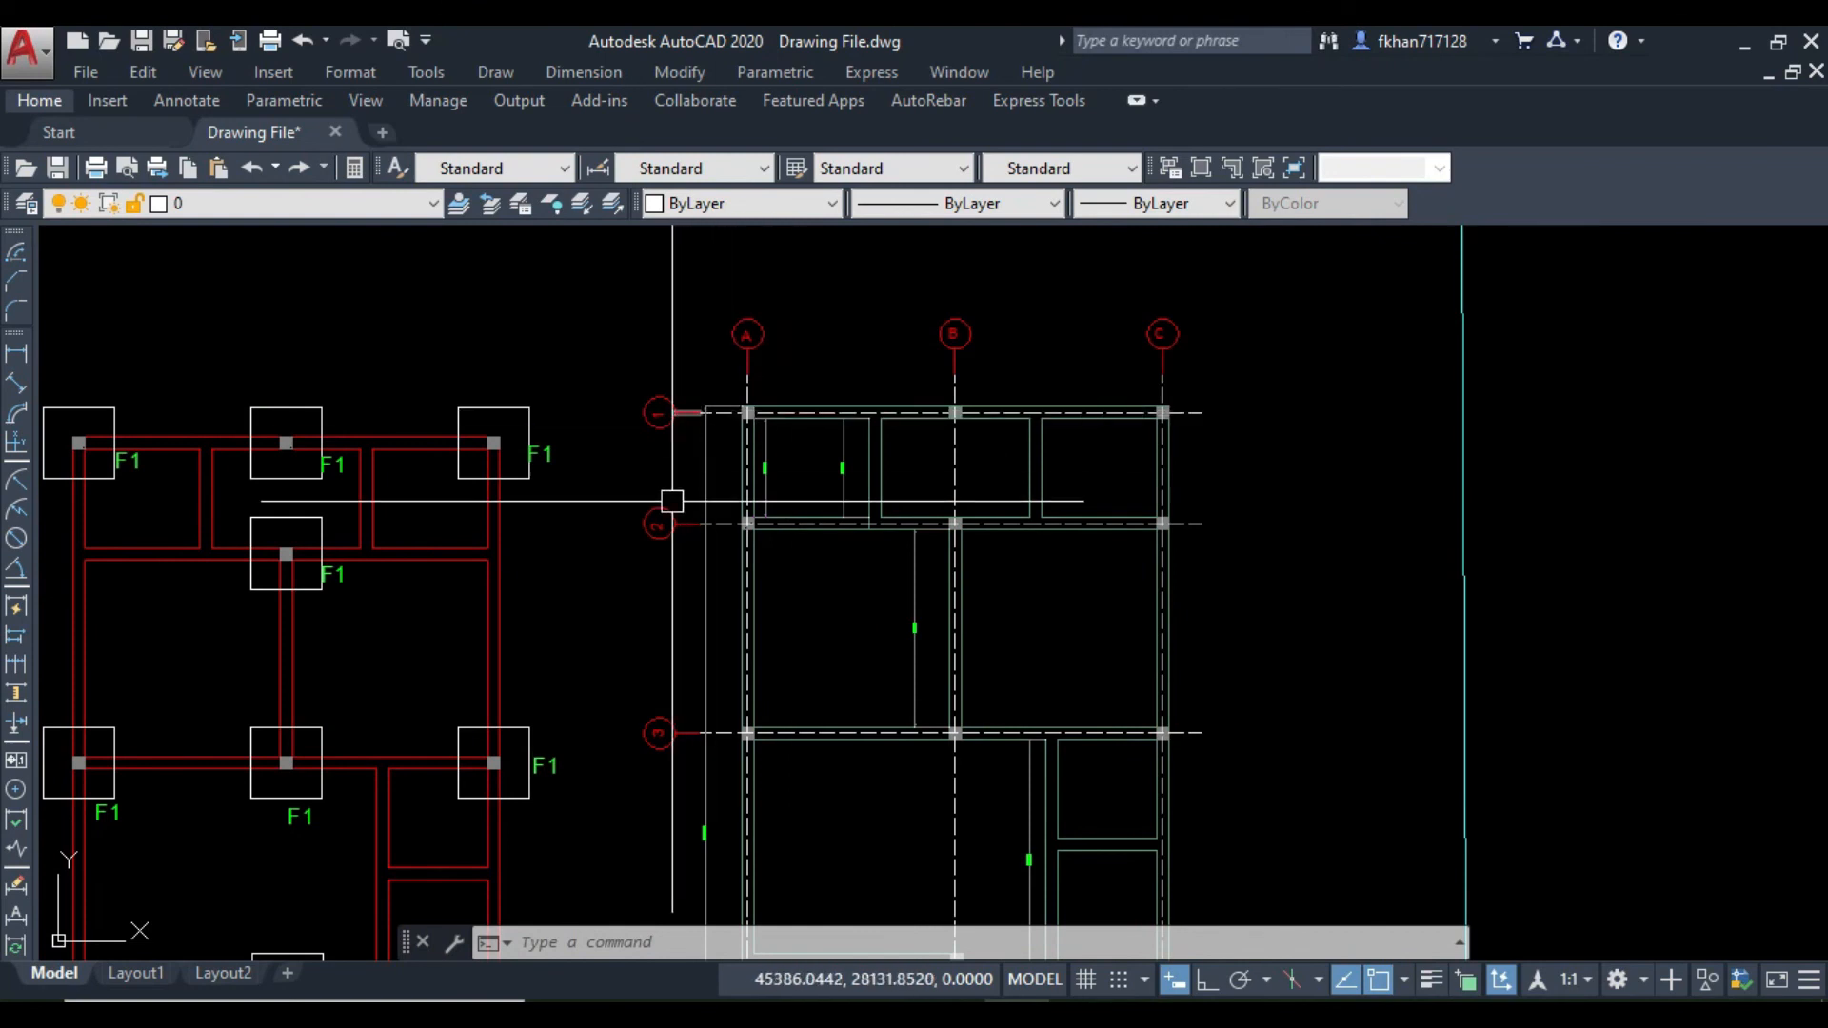
scroll(719, 805, "up", 1)
middle_click_drag(719, 804, 727, 457)
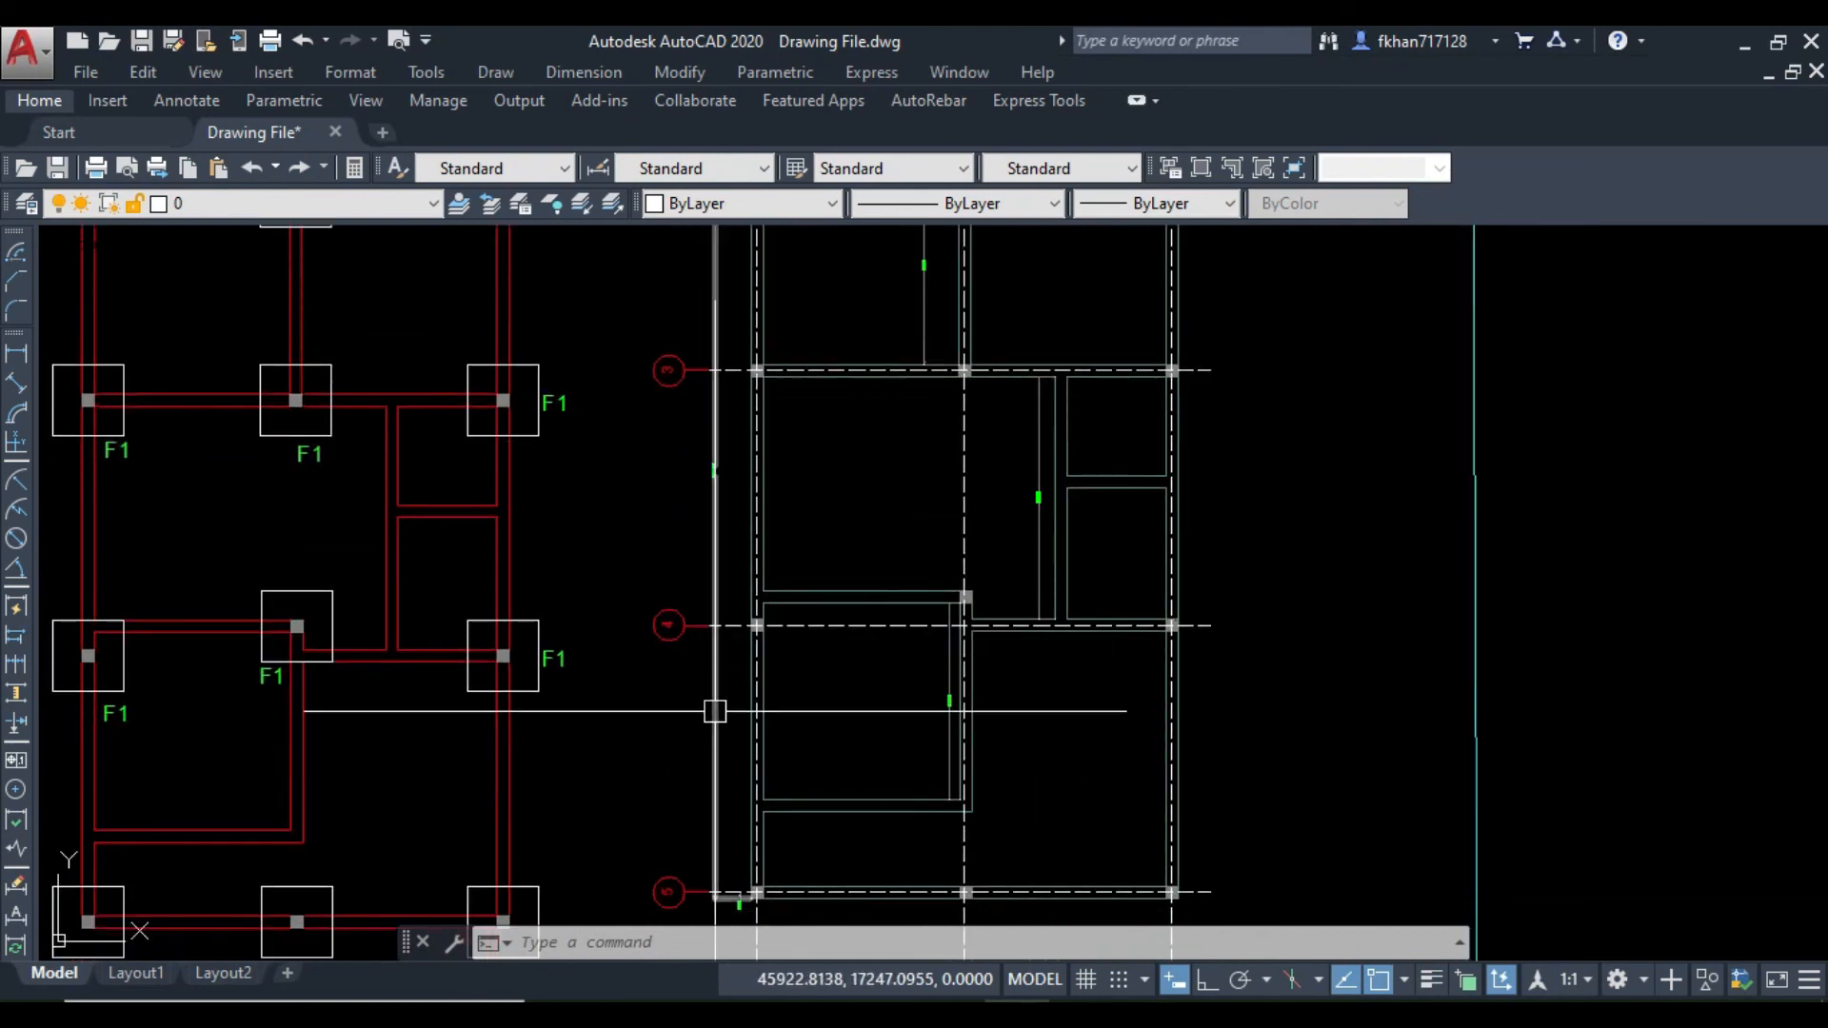
middle_click_drag(719, 817, 764, 665)
scroll(881, 554, "down", 1)
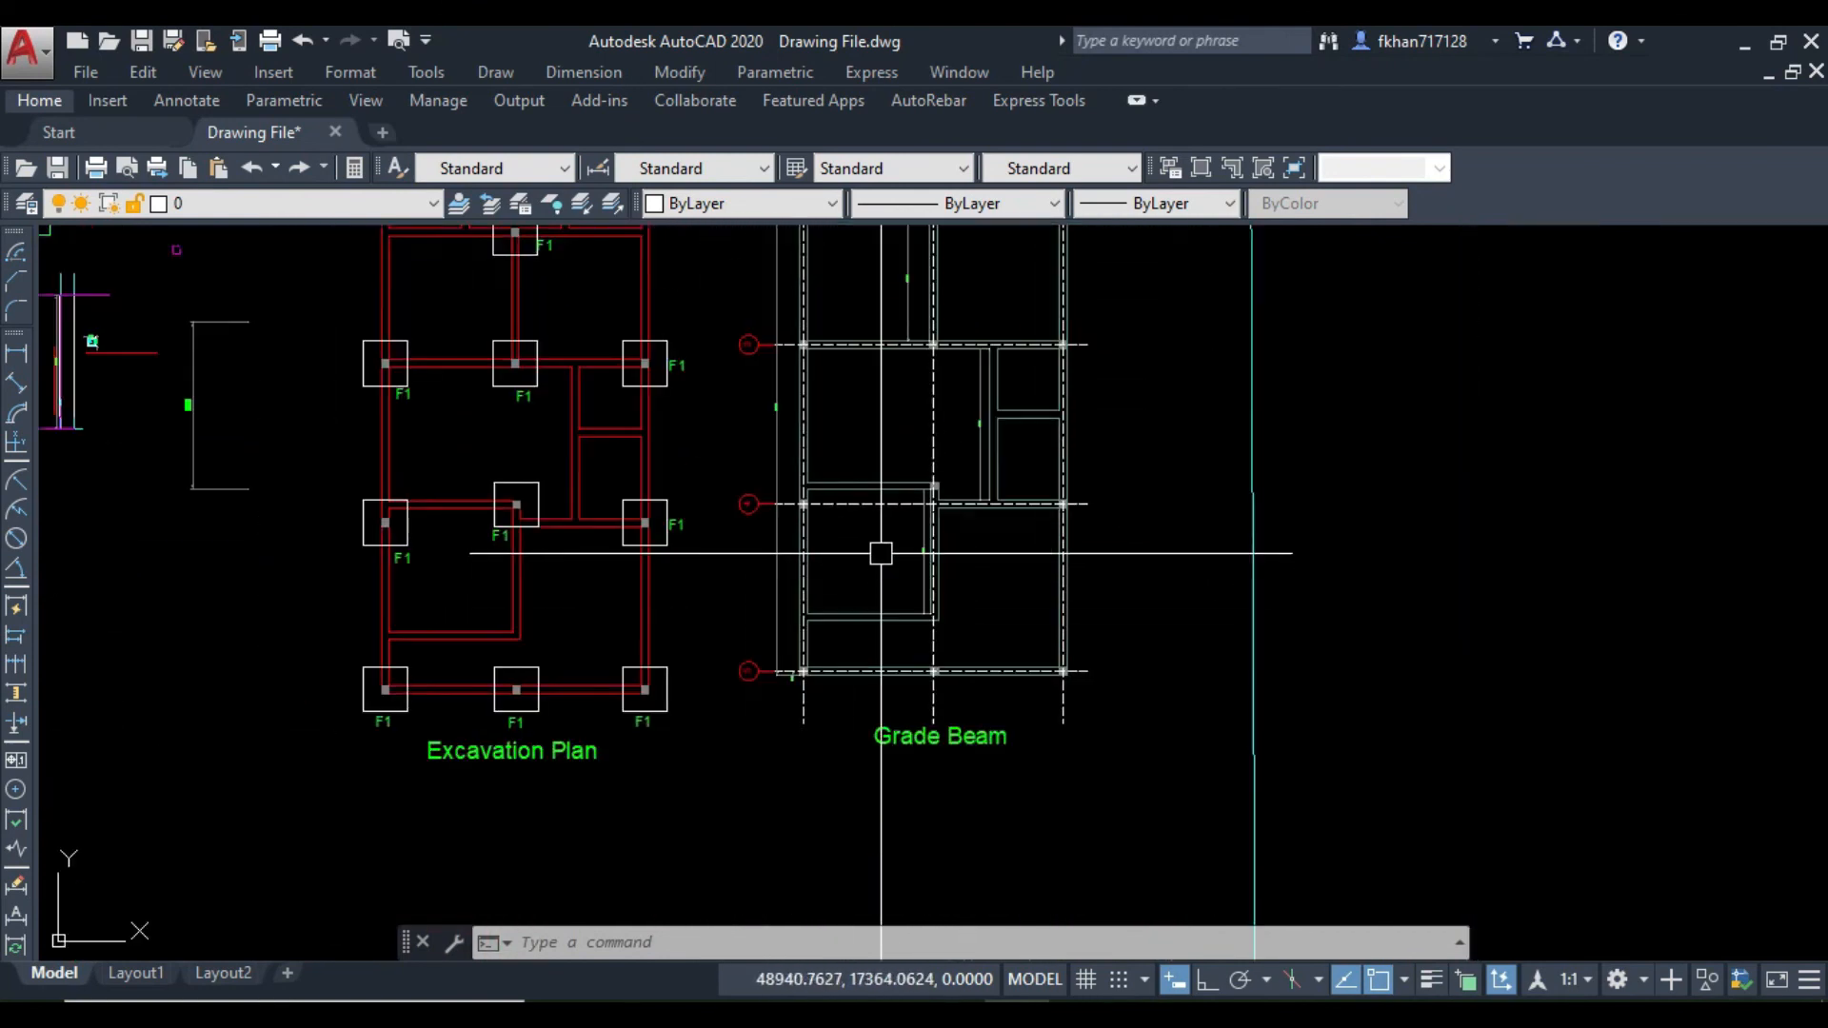
middle_click_drag(881, 553, 828, 719)
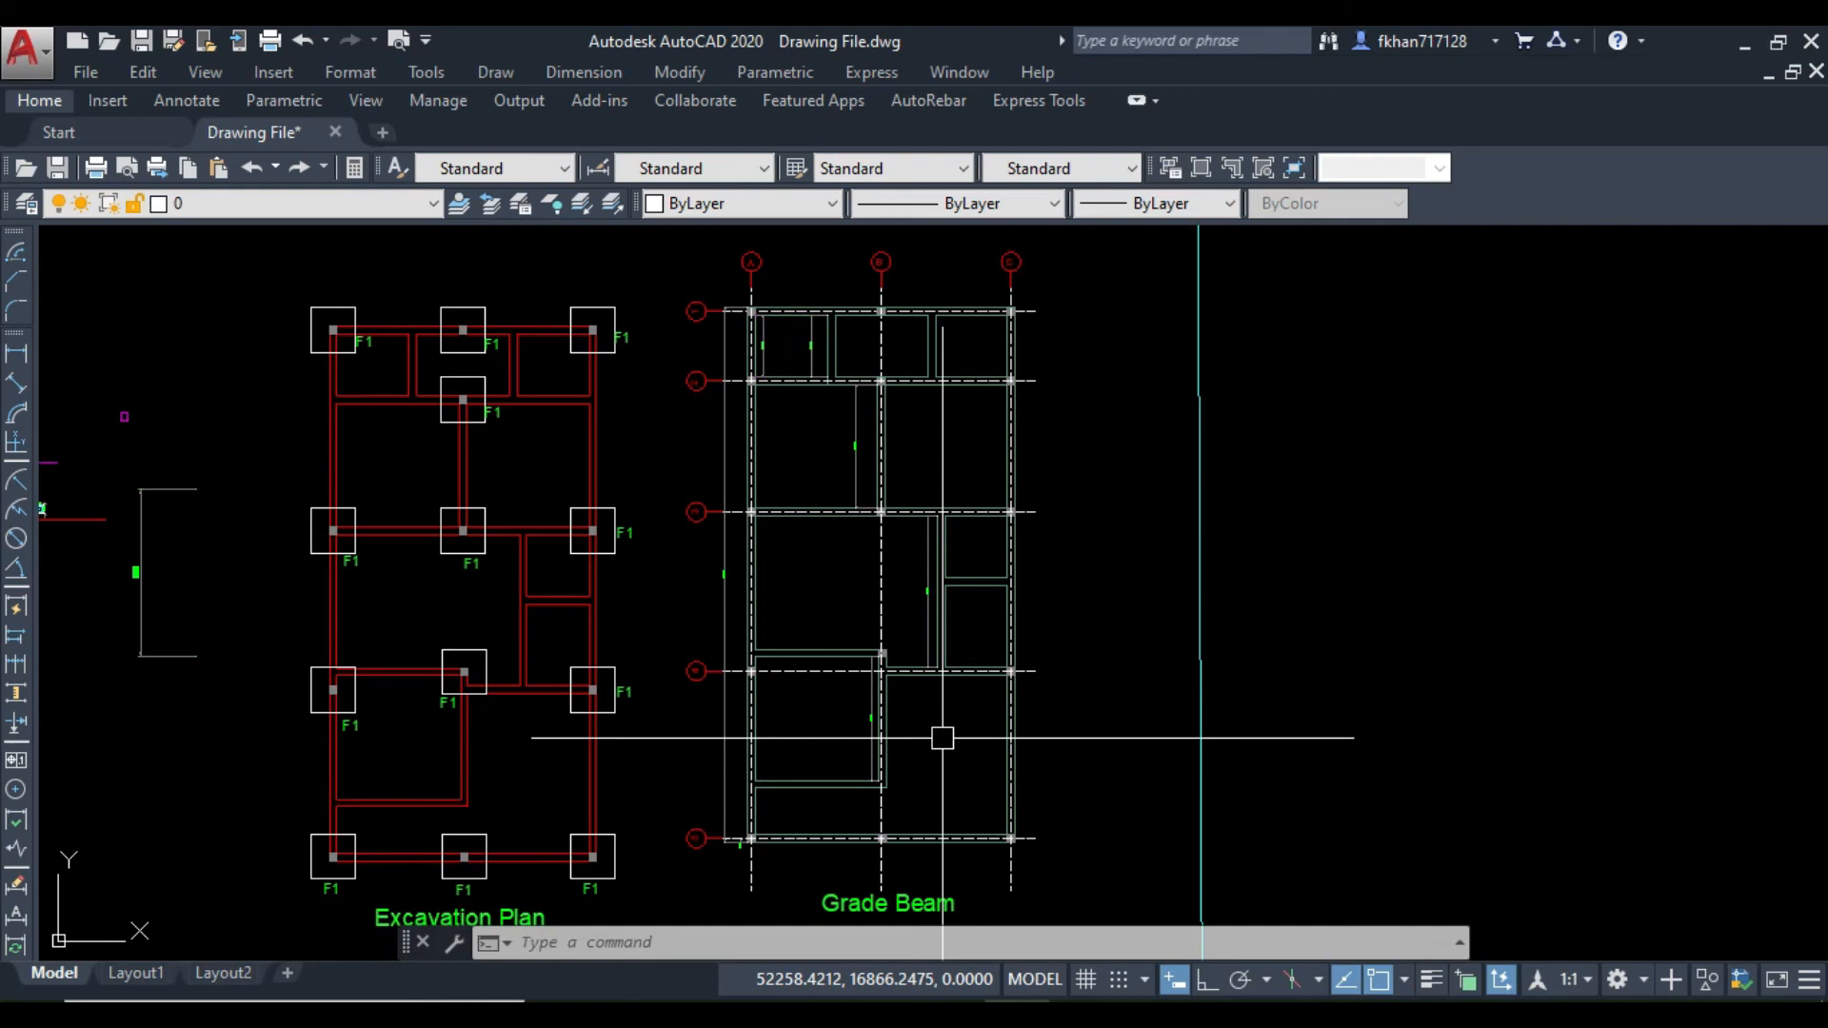
mouse_move(950, 555)
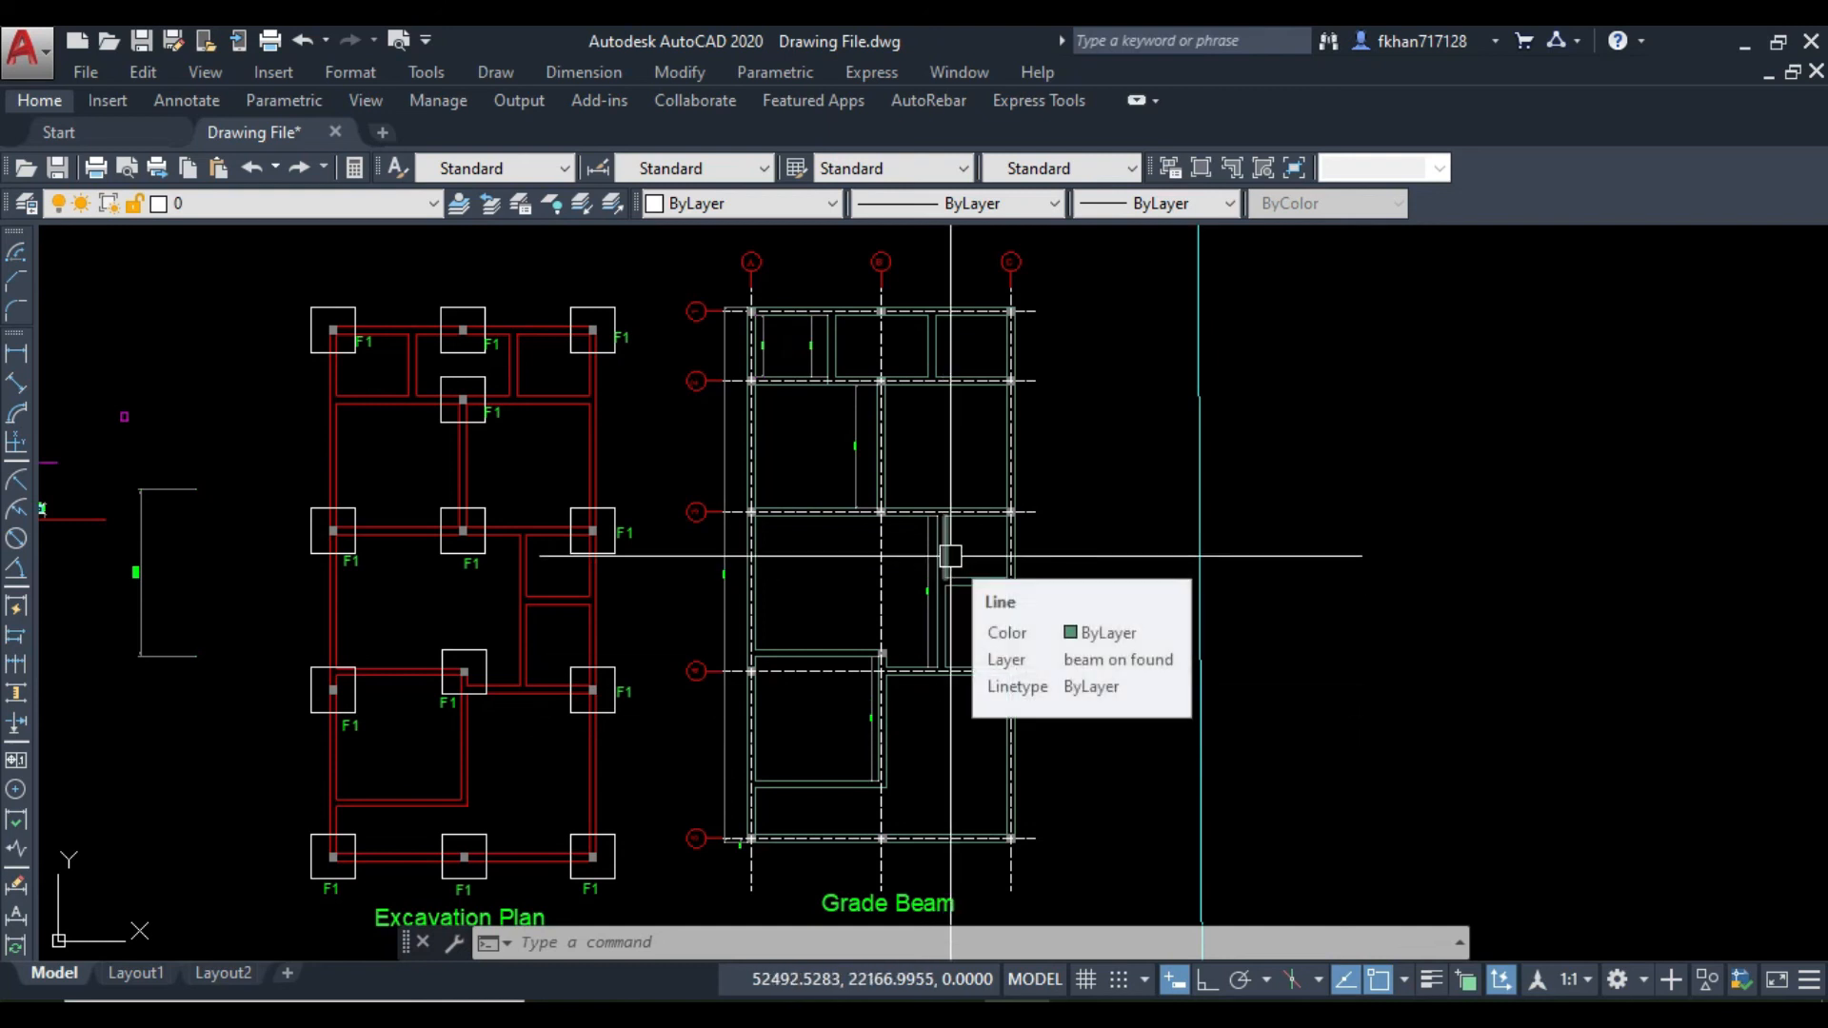